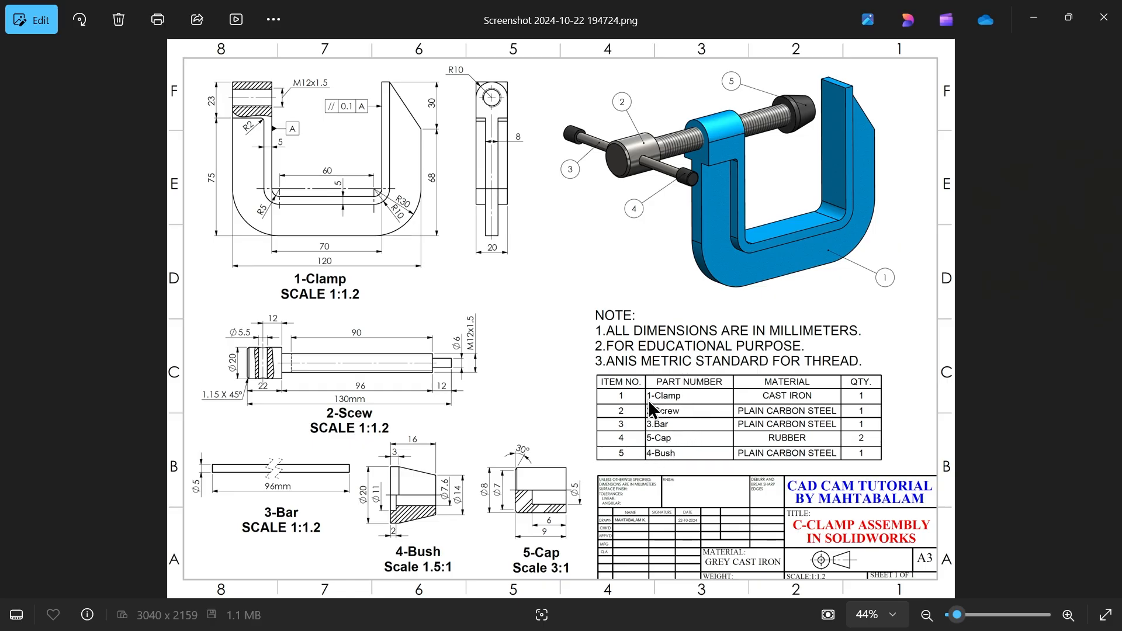
Step: Examine the 1-Clamp views and their dimensions in the C-clamp assembly drawing
scroll(803, 374, up, 3)
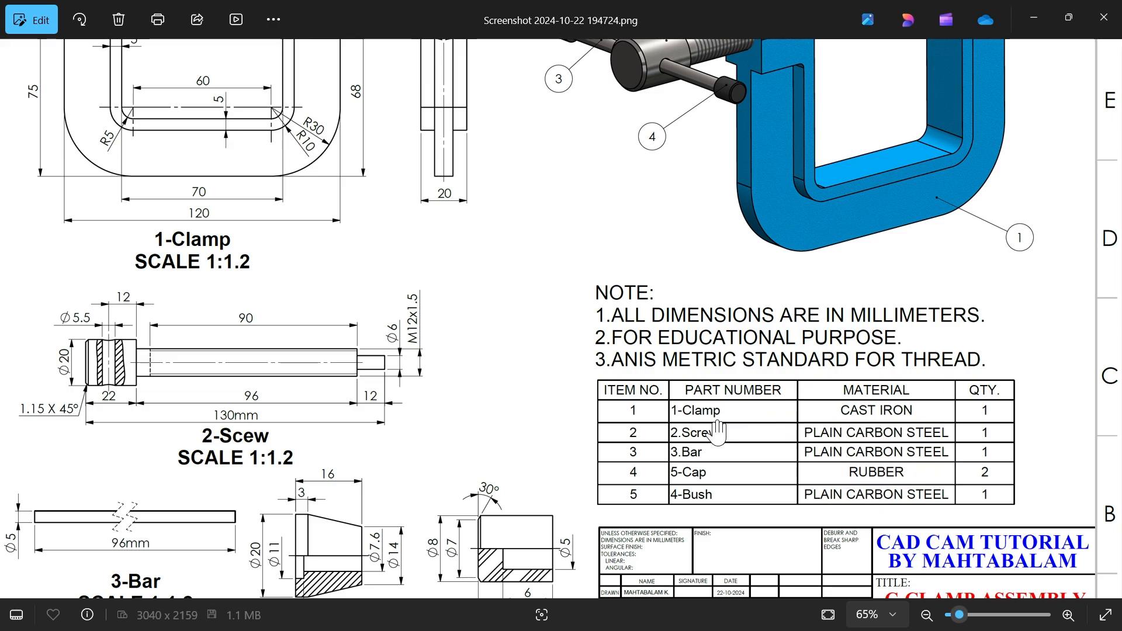
scroll(717, 432, down, 4)
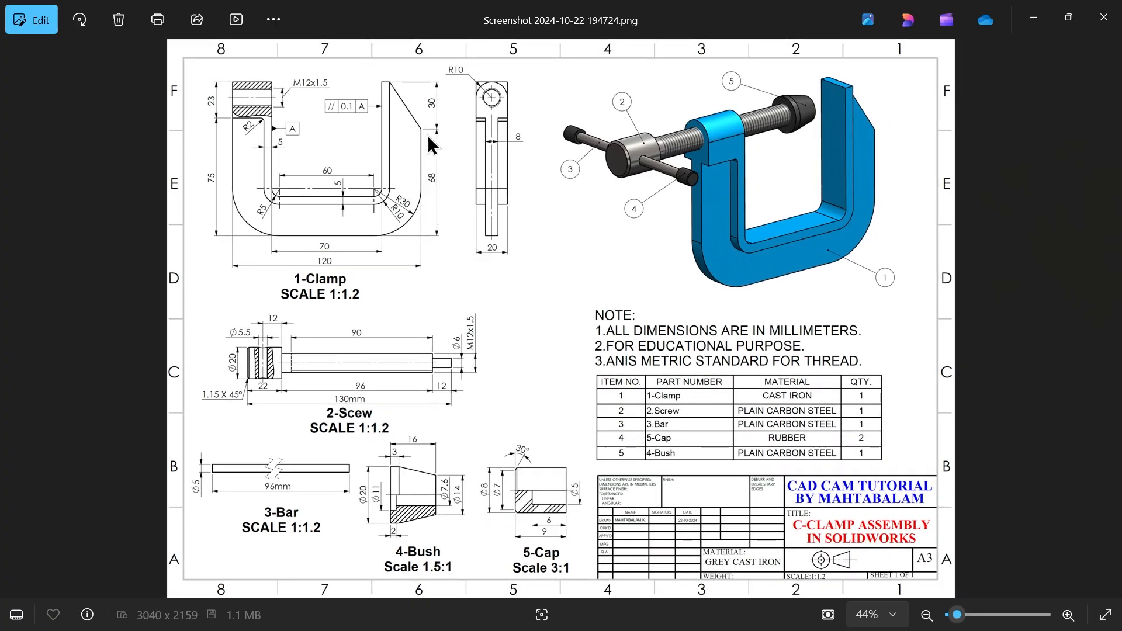
scroll(628, 108, up, 3)
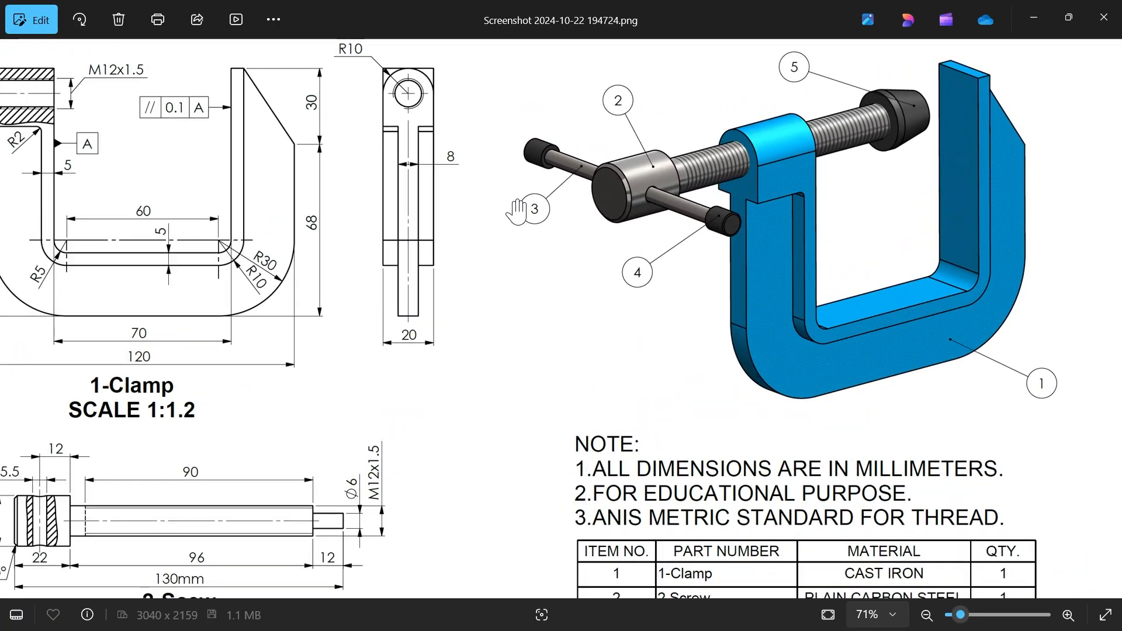
mouse_move(517, 210)
mouse_down()
mouse_move(528, 247)
mouse_move(761, 323)
mouse_up()
scroll(248, 214, up, 2)
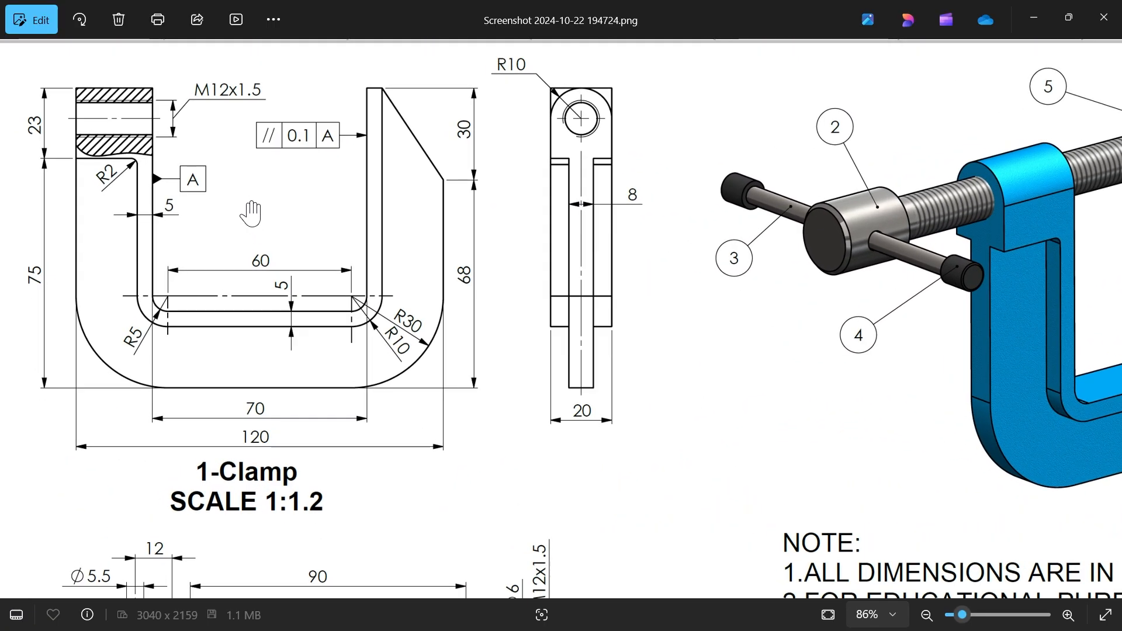
scroll(345, 269, up, 1)
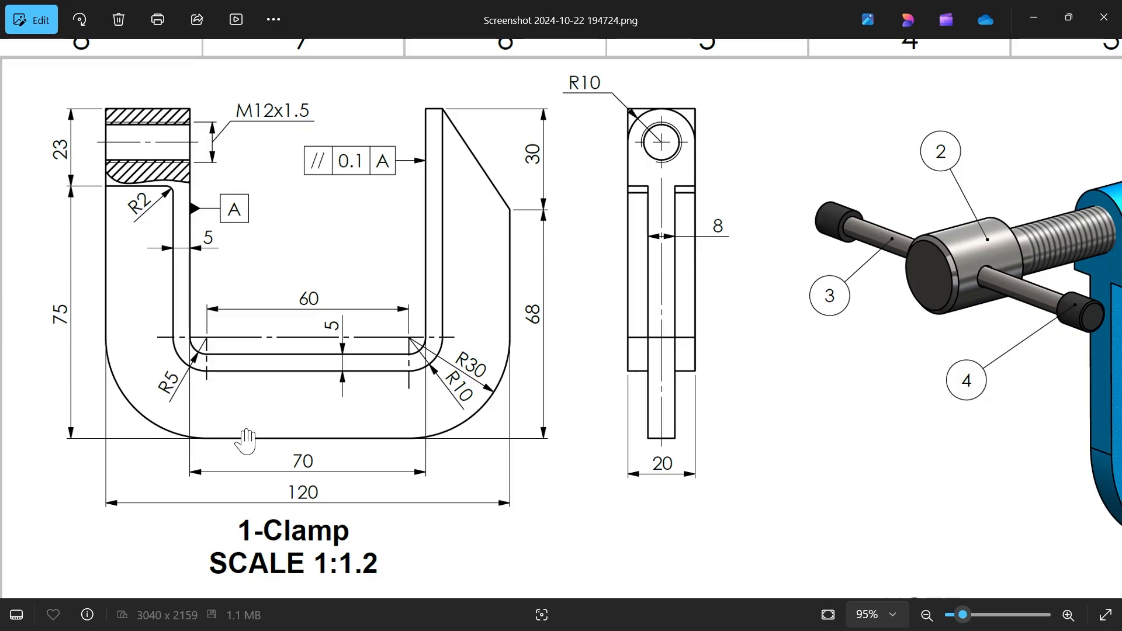
Step: Switch to SOLIDWORKS and start a new sketch on the Right Plane
click(1033, 18)
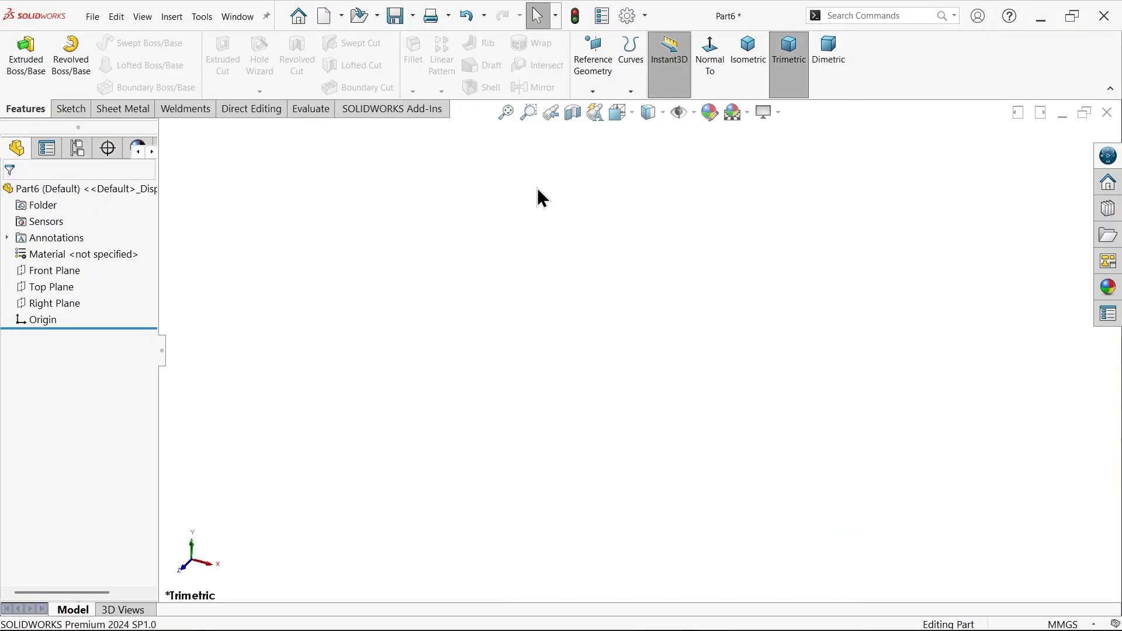
click(52, 303)
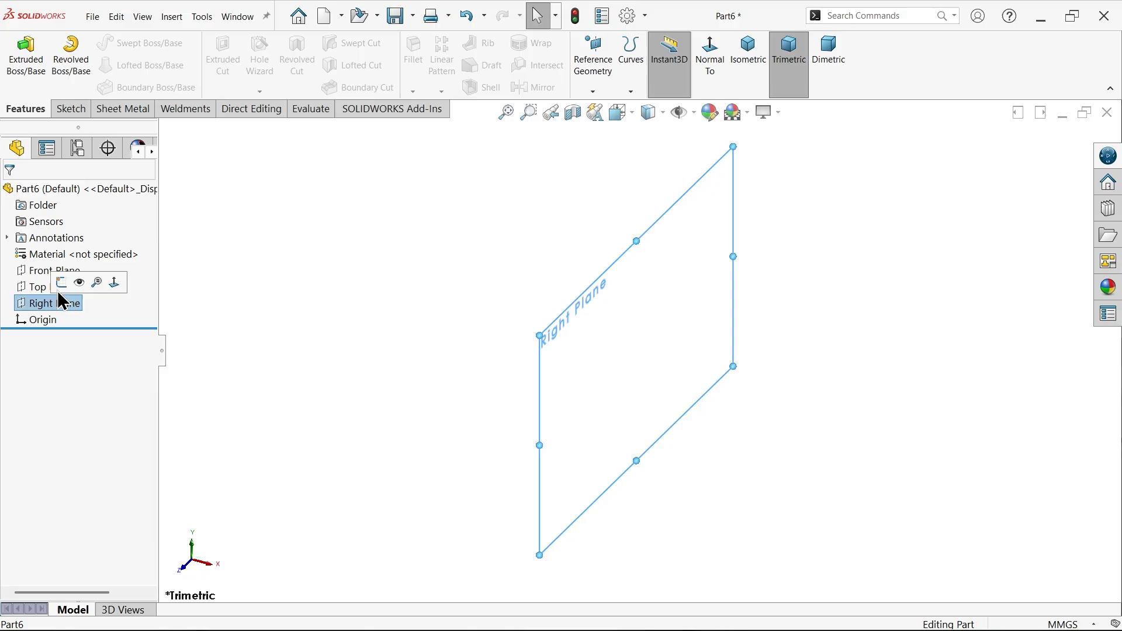
click(61, 284)
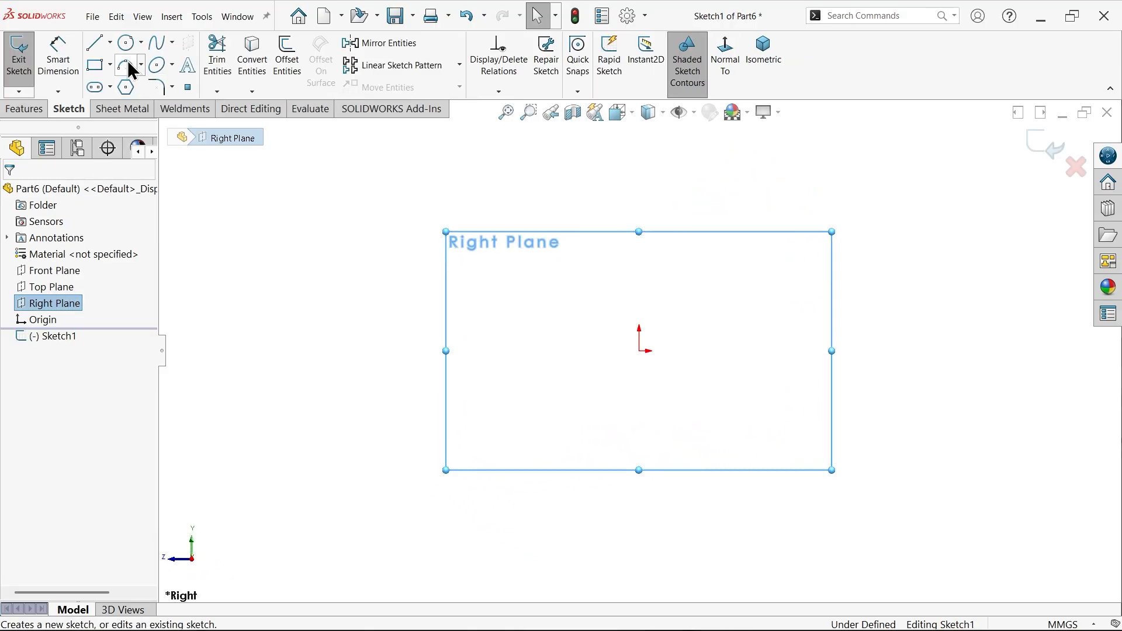
Step: Draw an open U-shaped line chain from the origin, about 100 mm wide, ending in a horizontal segment about 10.5 mm long
click(97, 44)
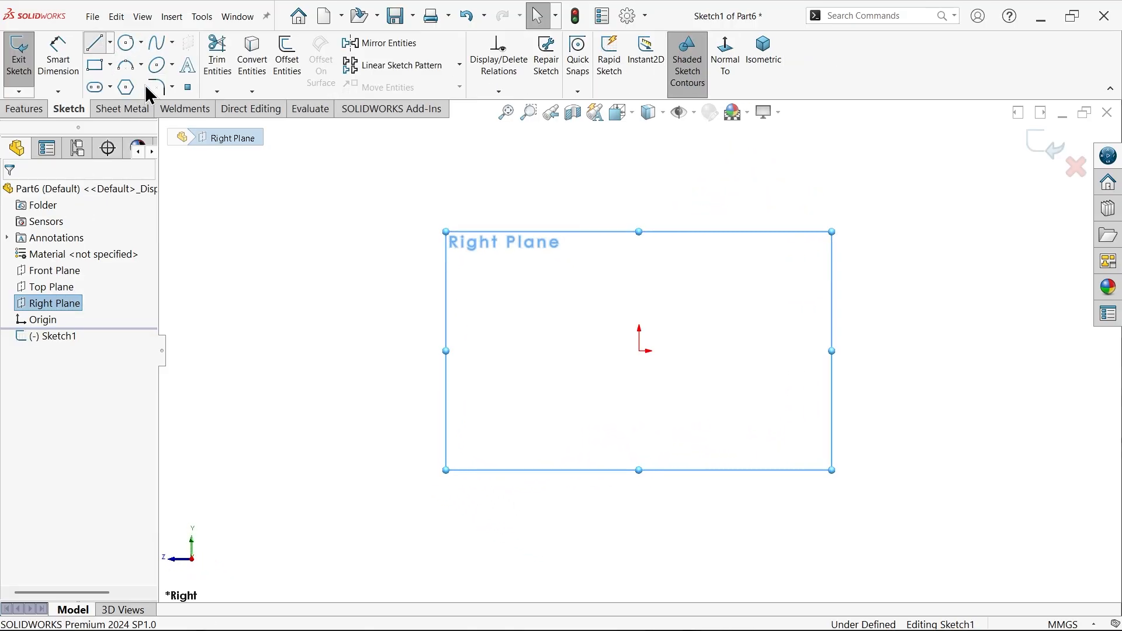
click(639, 351)
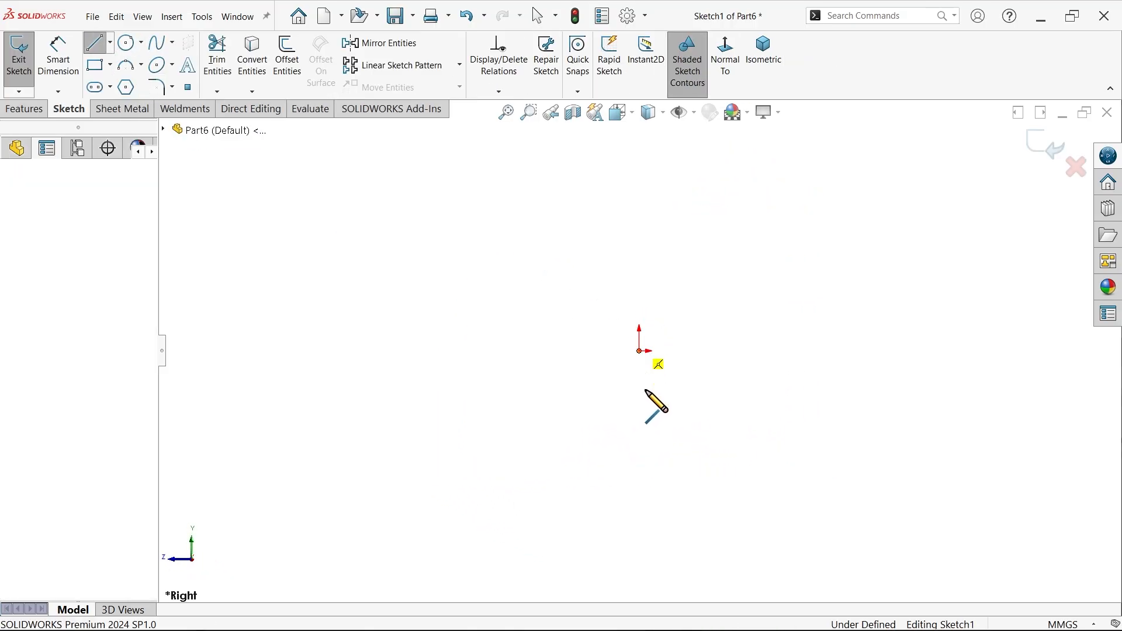
click(640, 456)
click(422, 455)
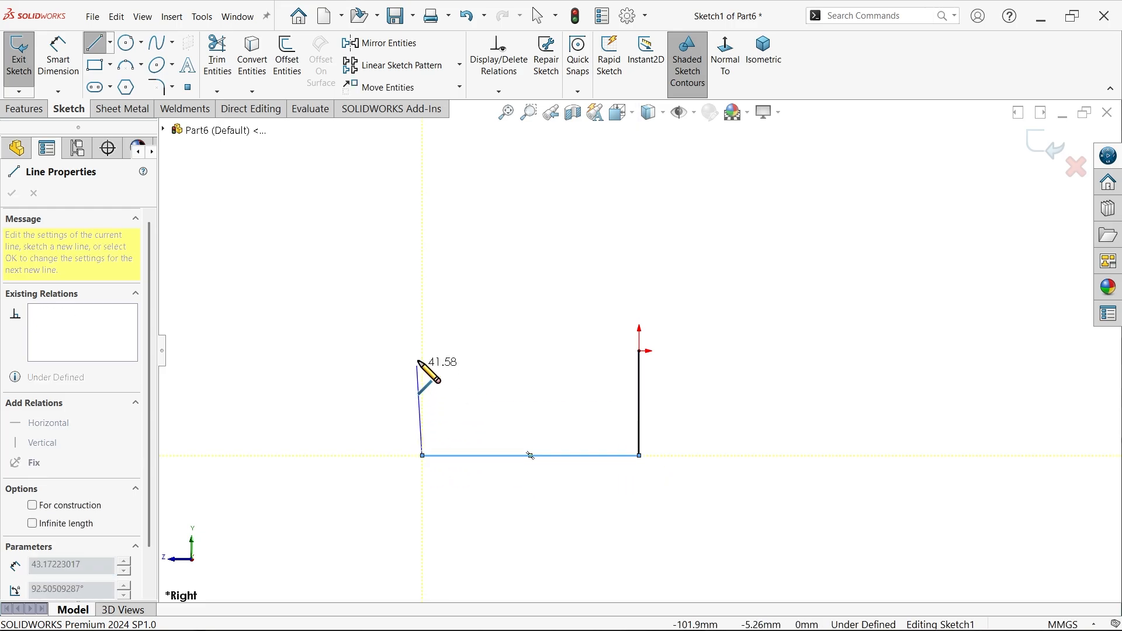
click(423, 341)
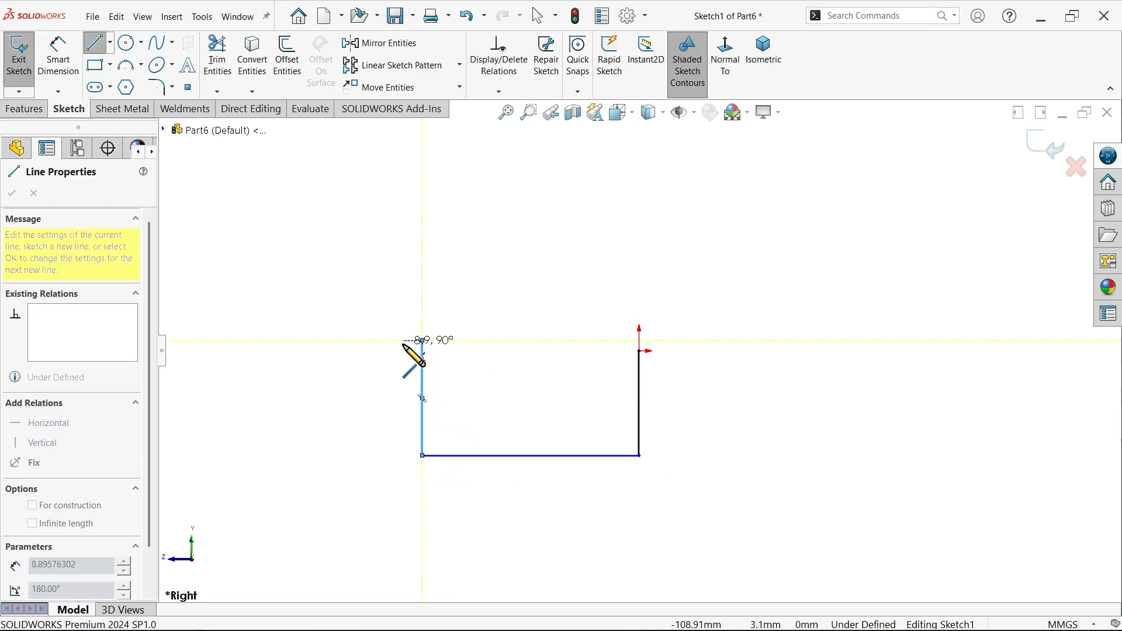
click(400, 340)
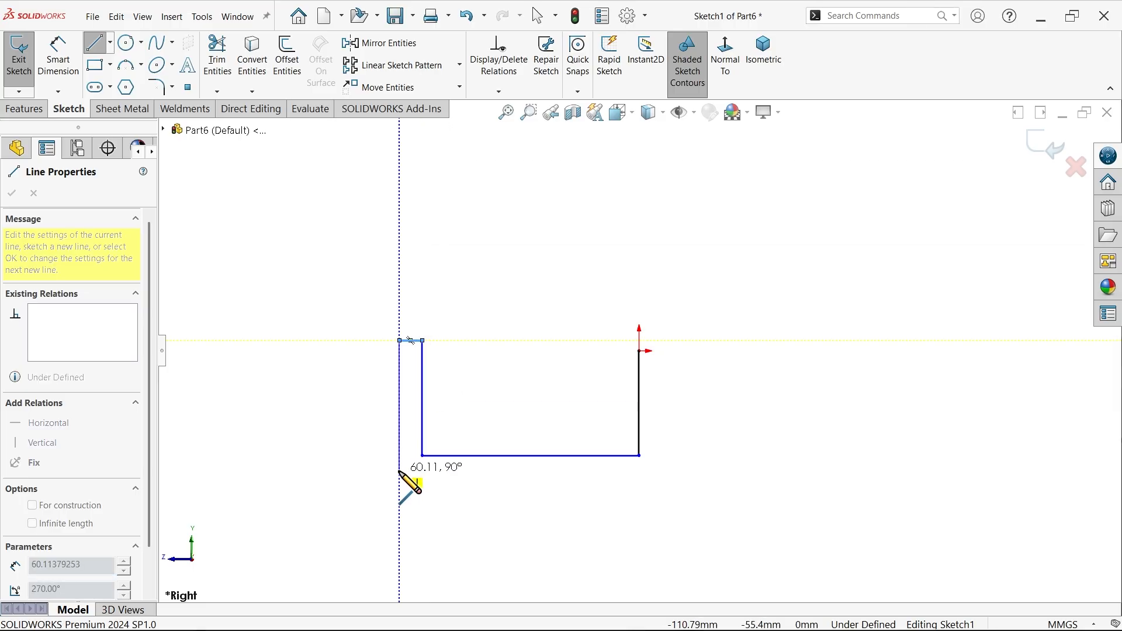
key(Escape)
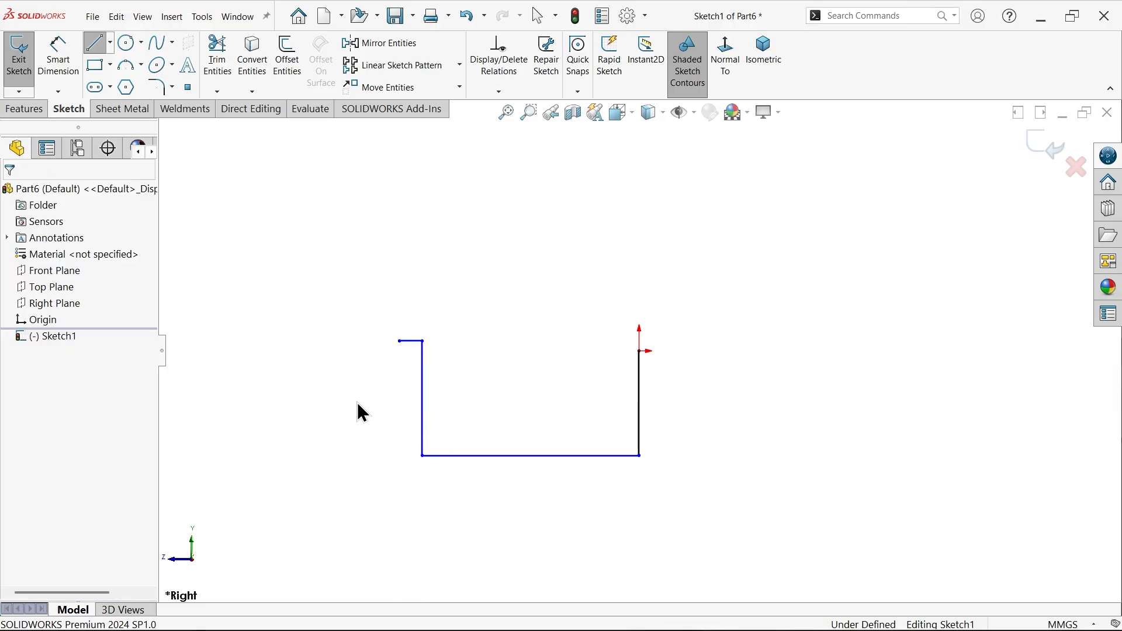
Step: Delete the short horizontal segment at the far upper end of the U-shaped chain
scroll(369, 340, down, 3)
click(439, 342)
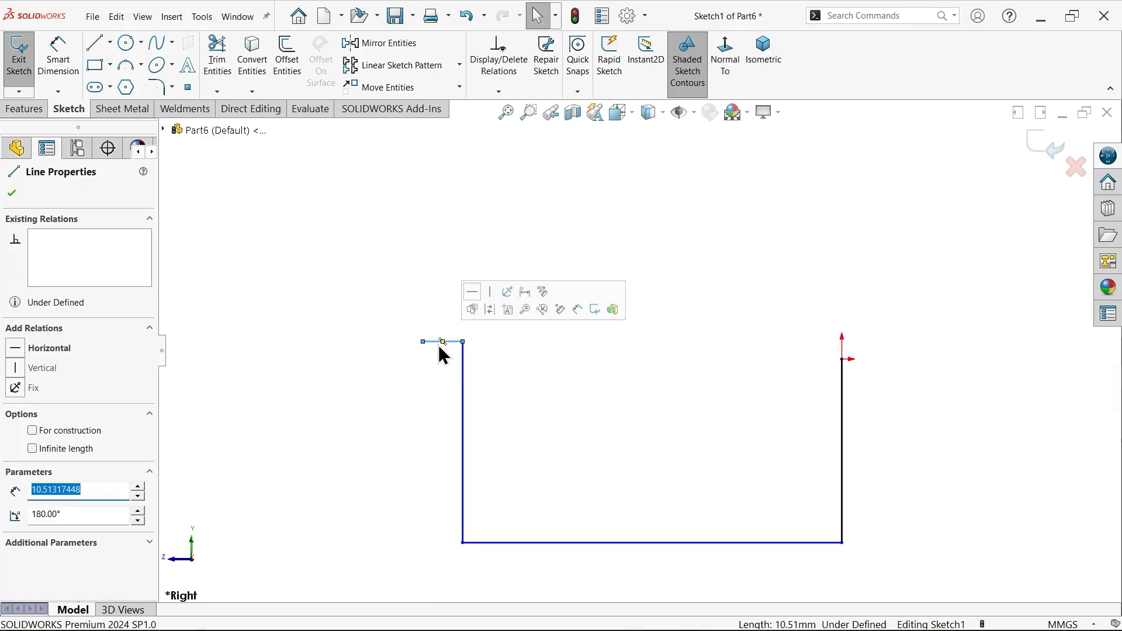
key(Delete)
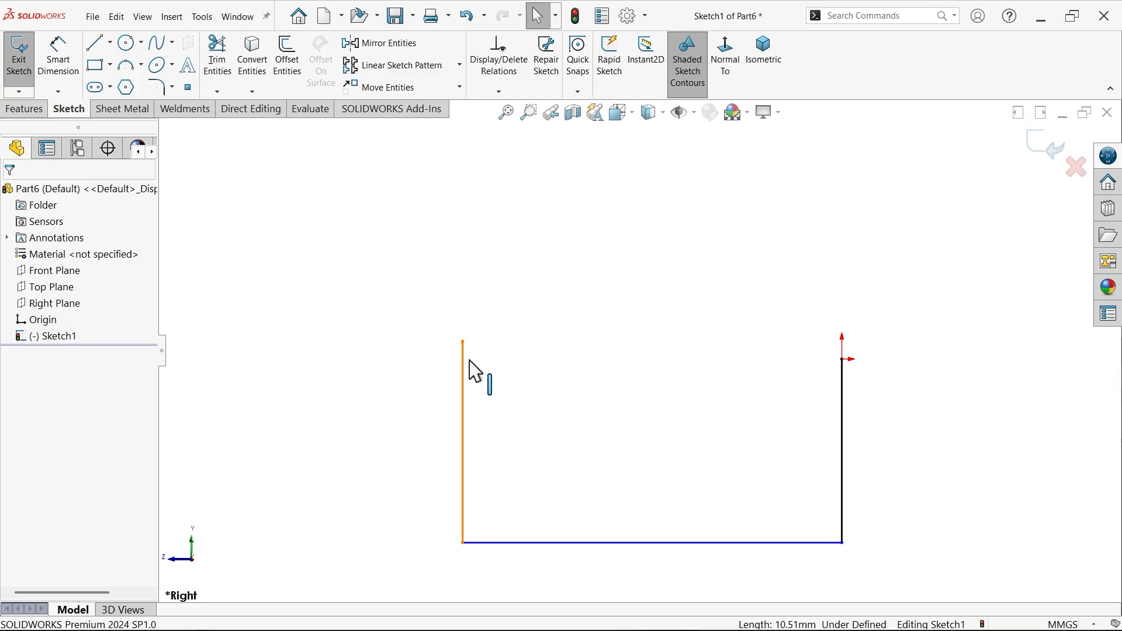
Step: Add a horizontal relation between the origin endpoint and the upper endpoint of the opposite vertical line
click(843, 368)
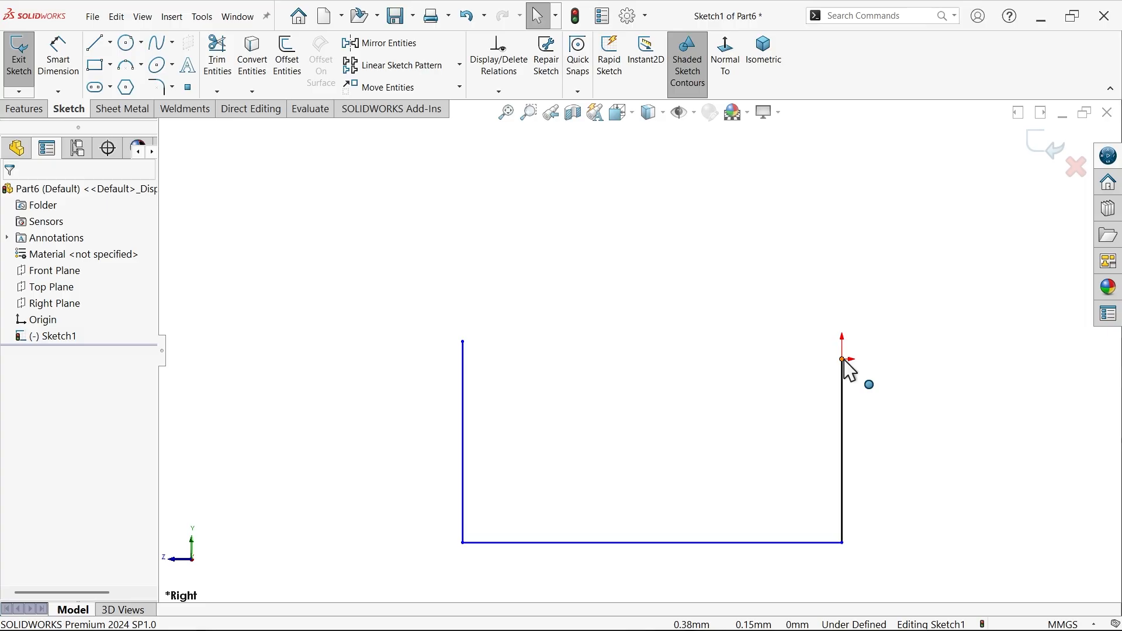
ctrl+click(462, 342)
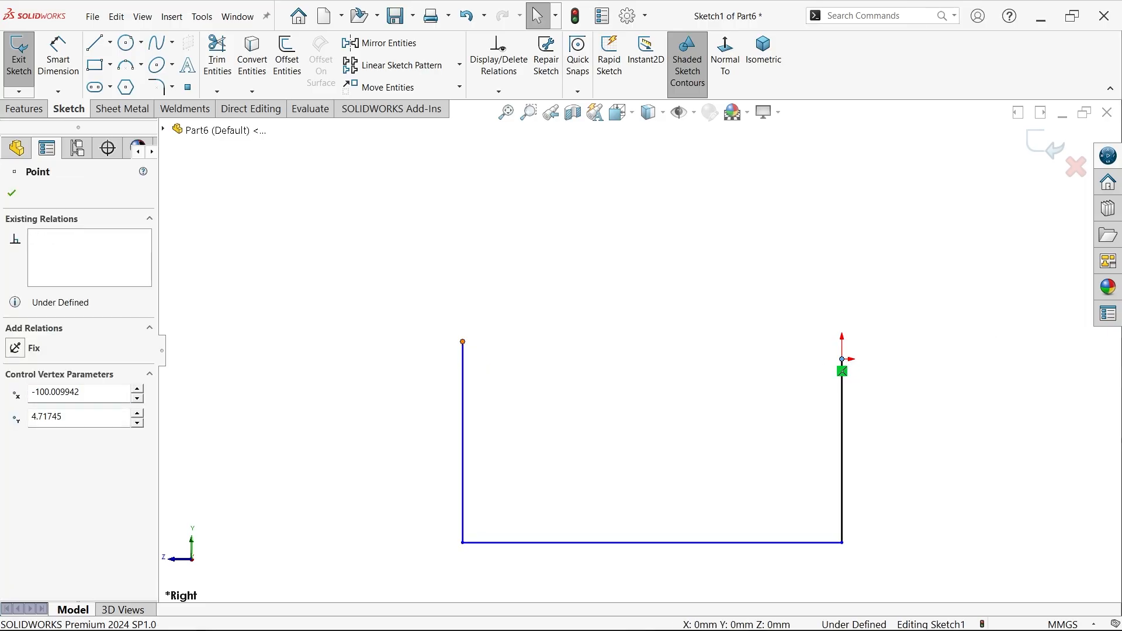
click(496, 293)
scroll(634, 378, up, 3)
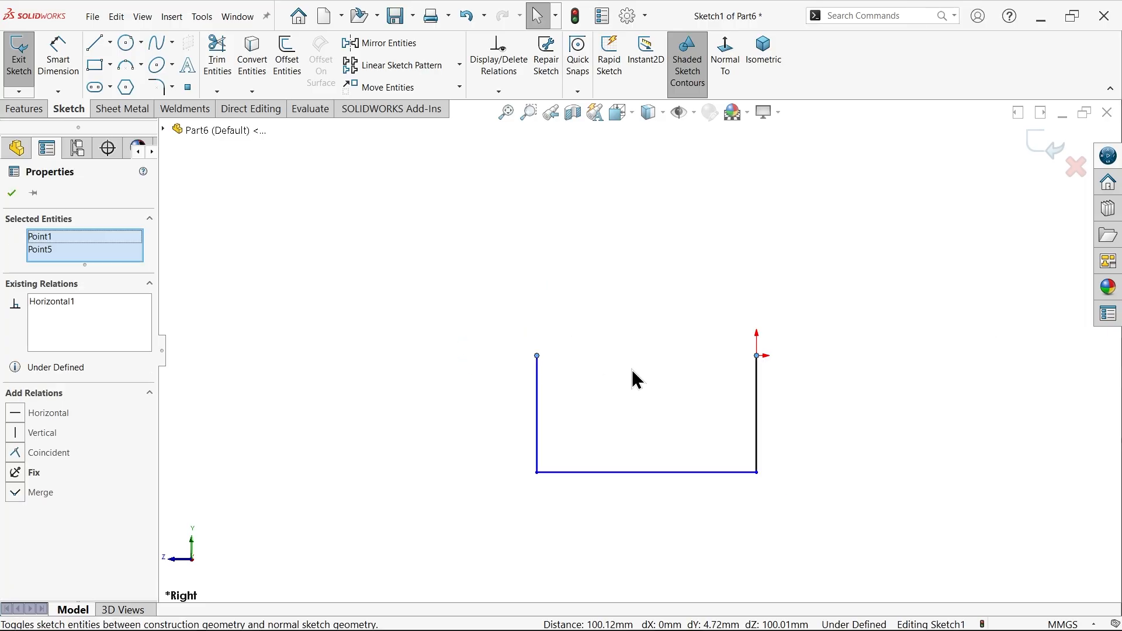
scroll(668, 436, down, 2)
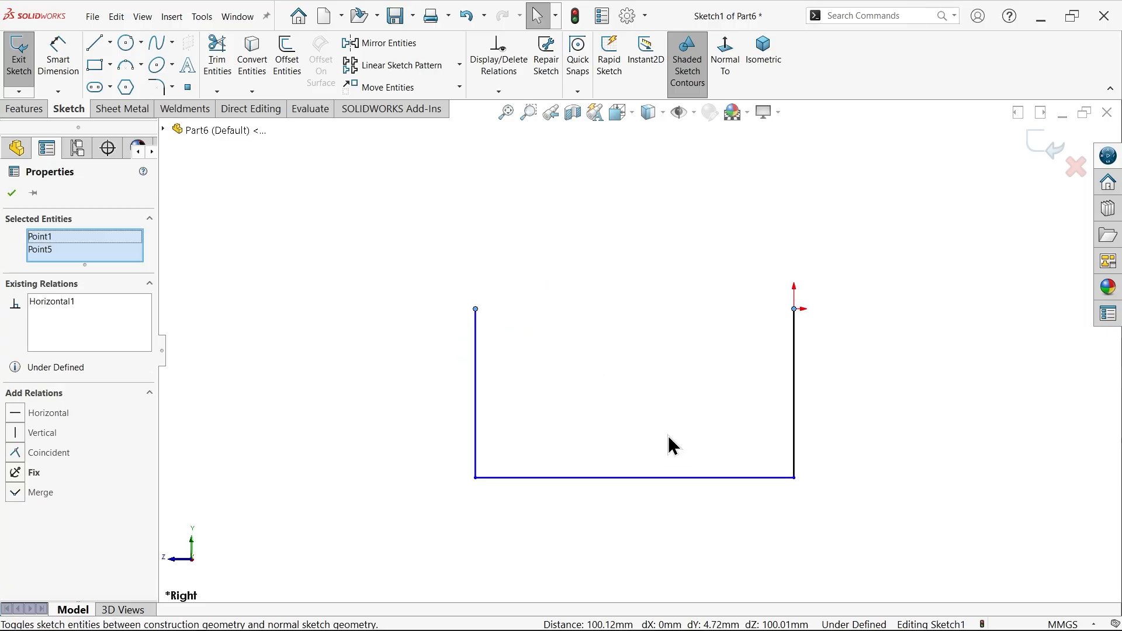
Step: Round both lower corners of the U profile with 5 mm sketch fillets
click(159, 87)
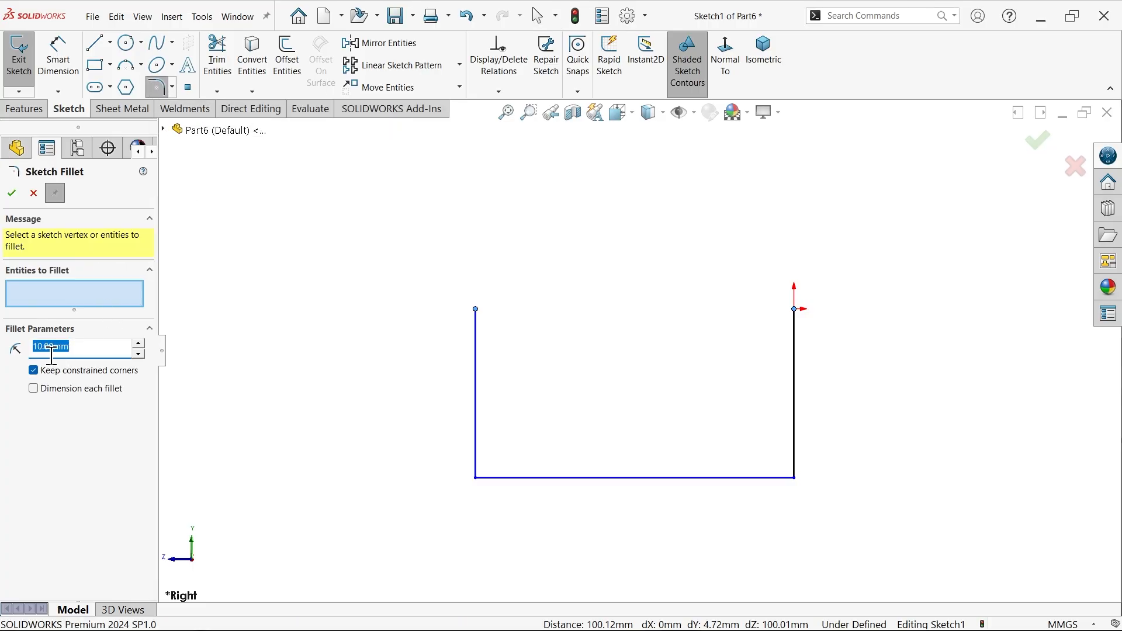
text(5)
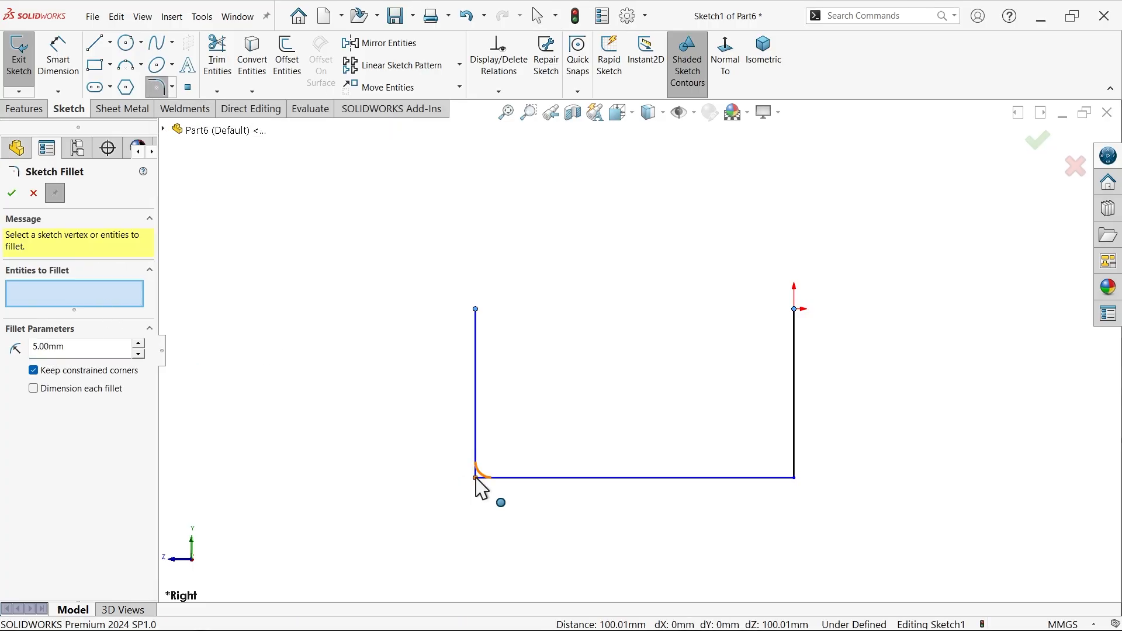
click(475, 478)
click(794, 478)
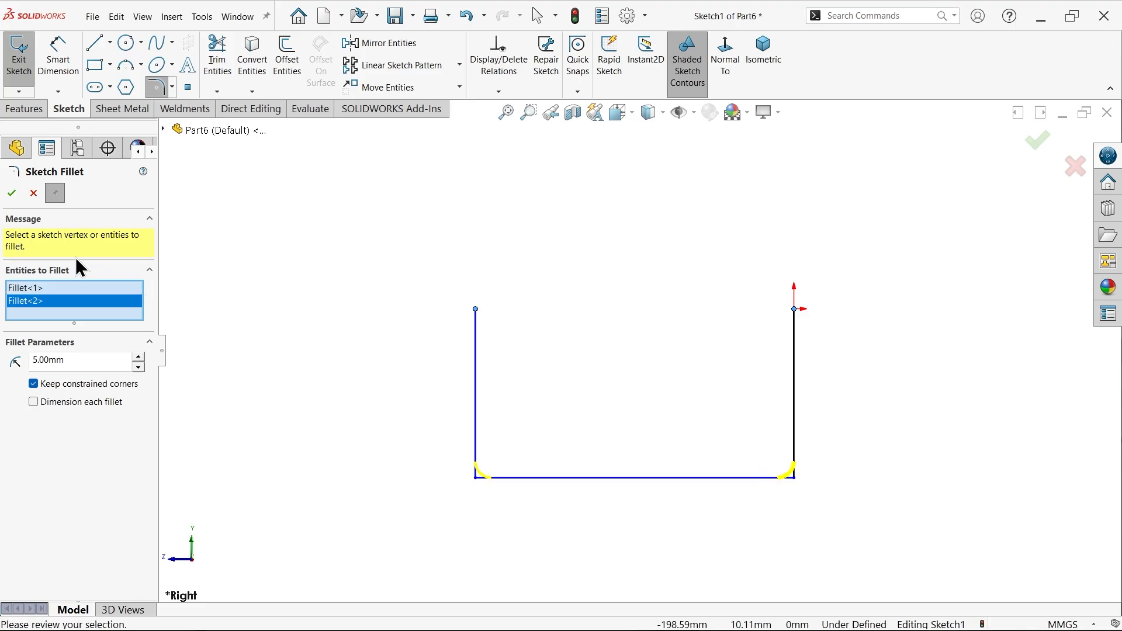
click(11, 193)
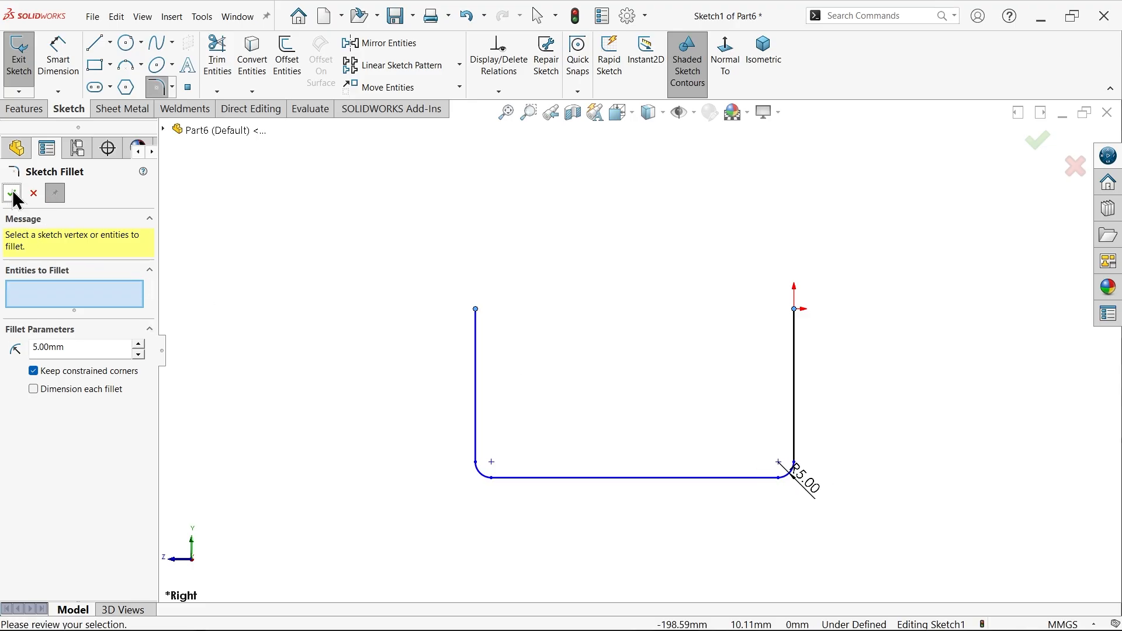
Step: Offset the whole U-shaped chain outward by 5 mm and cap its ends with lines
click(58, 56)
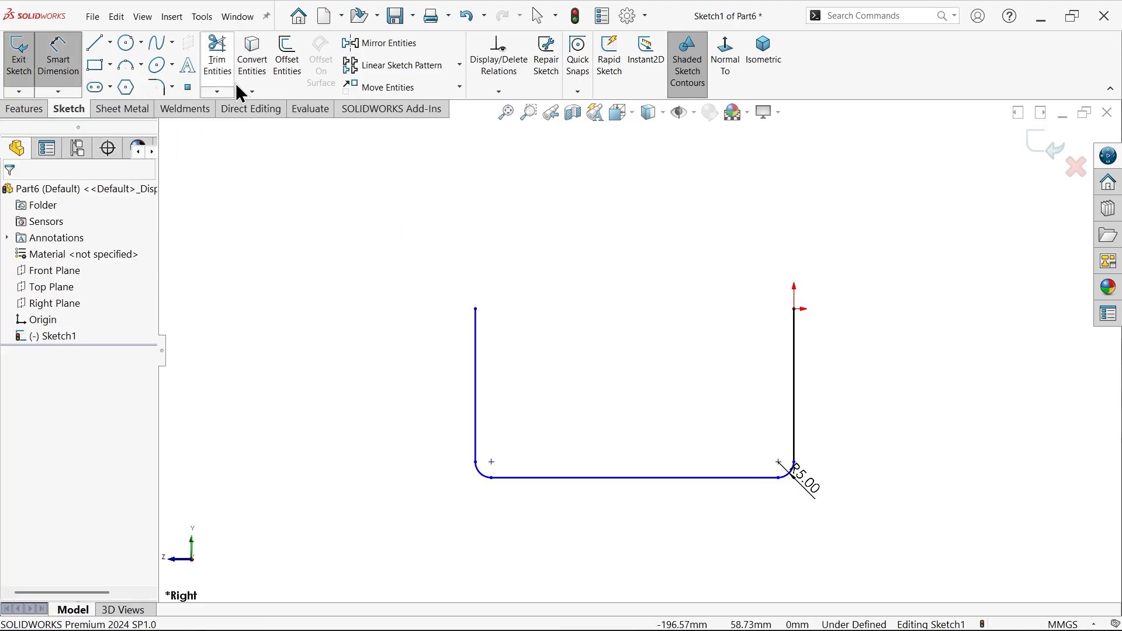
click(287, 64)
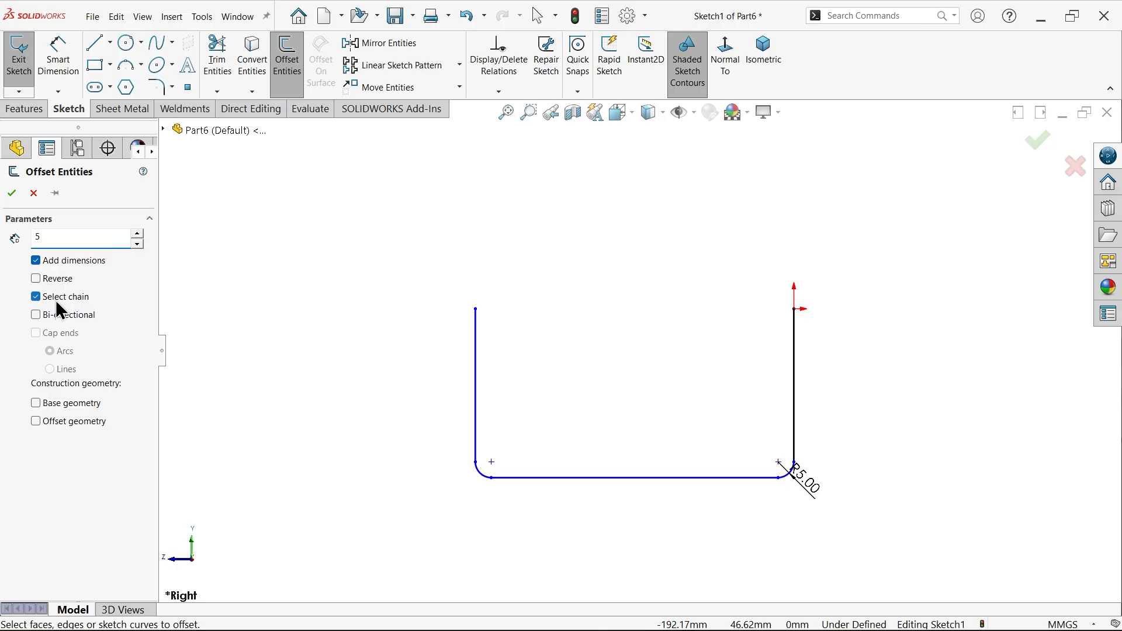
text(5)
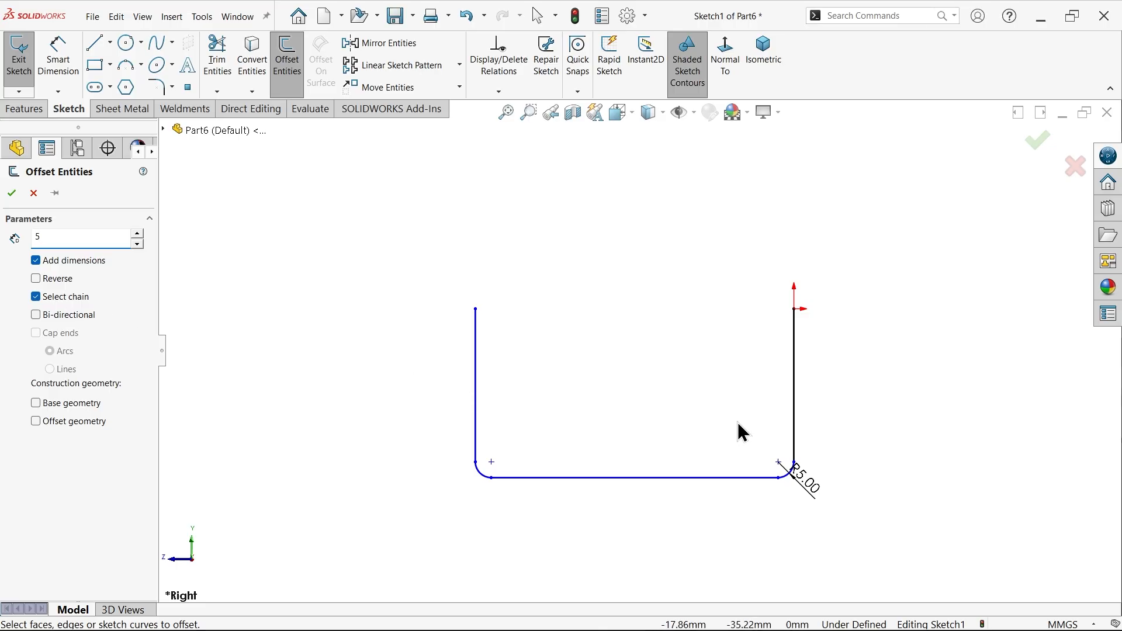
click(795, 421)
click(55, 281)
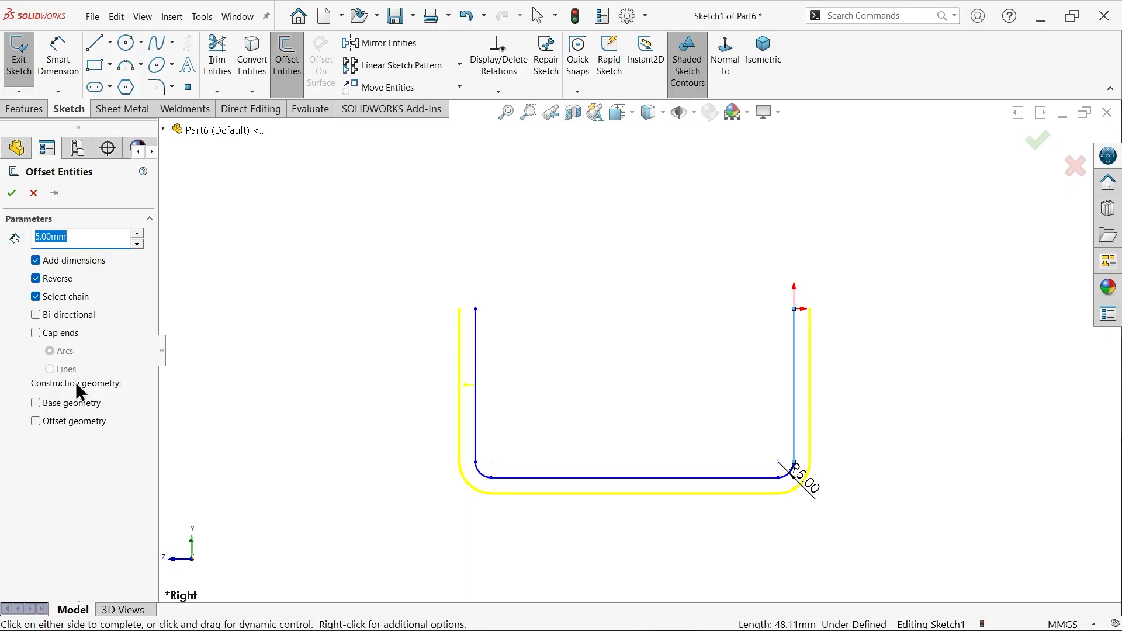
click(37, 336)
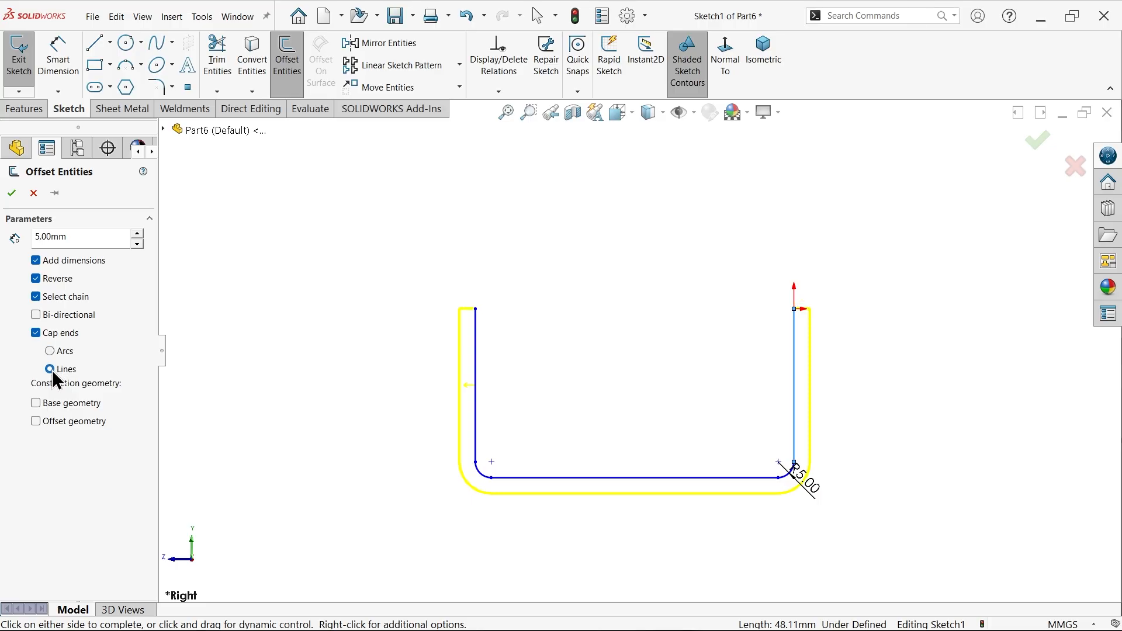
click(11, 193)
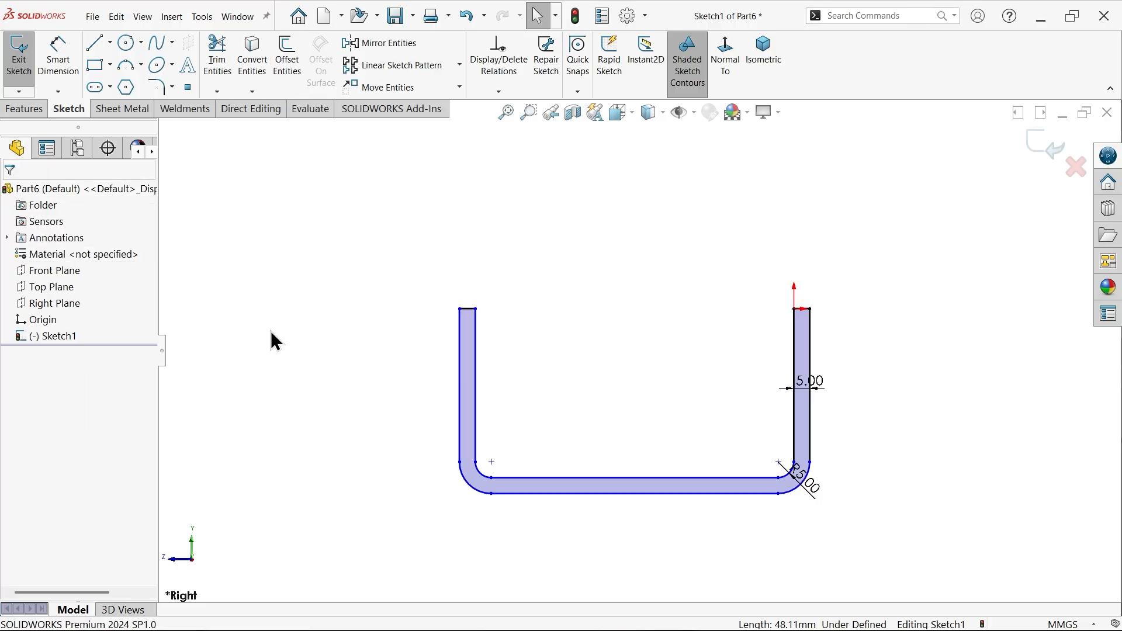
Step: Sketch an outer line chain around the U, sloping down from the origin-side tip, with a bottom about 161 mm long, ending at the opposite tip
click(95, 45)
scroll(762, 462, up, 1)
scroll(650, 532, down, 1)
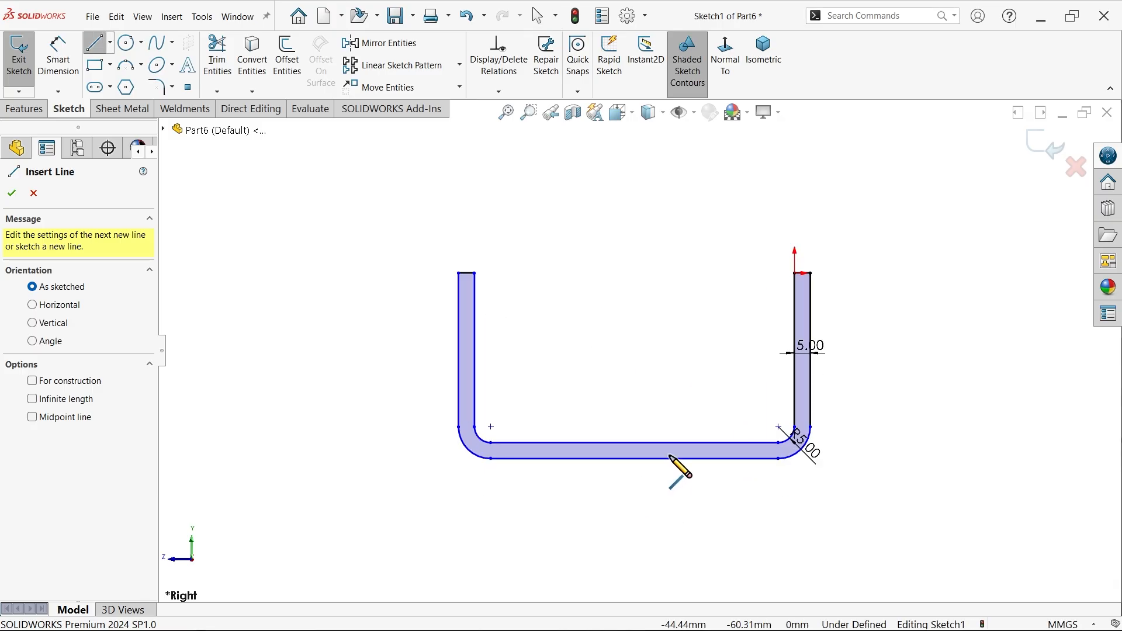
click(809, 274)
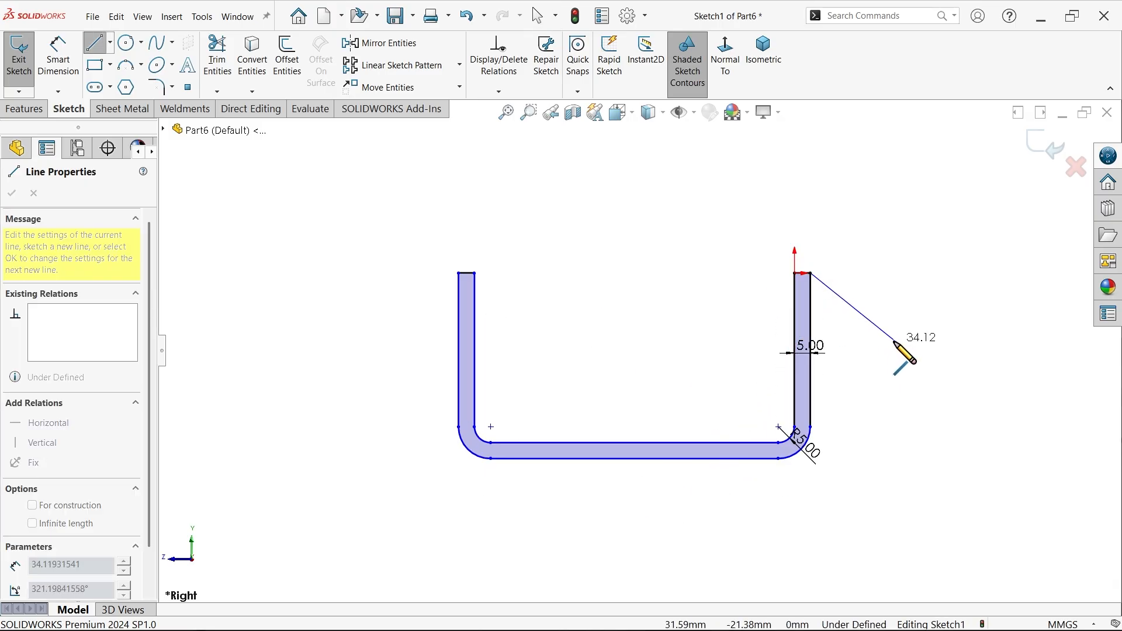
click(872, 328)
scroll(865, 503, up, 1)
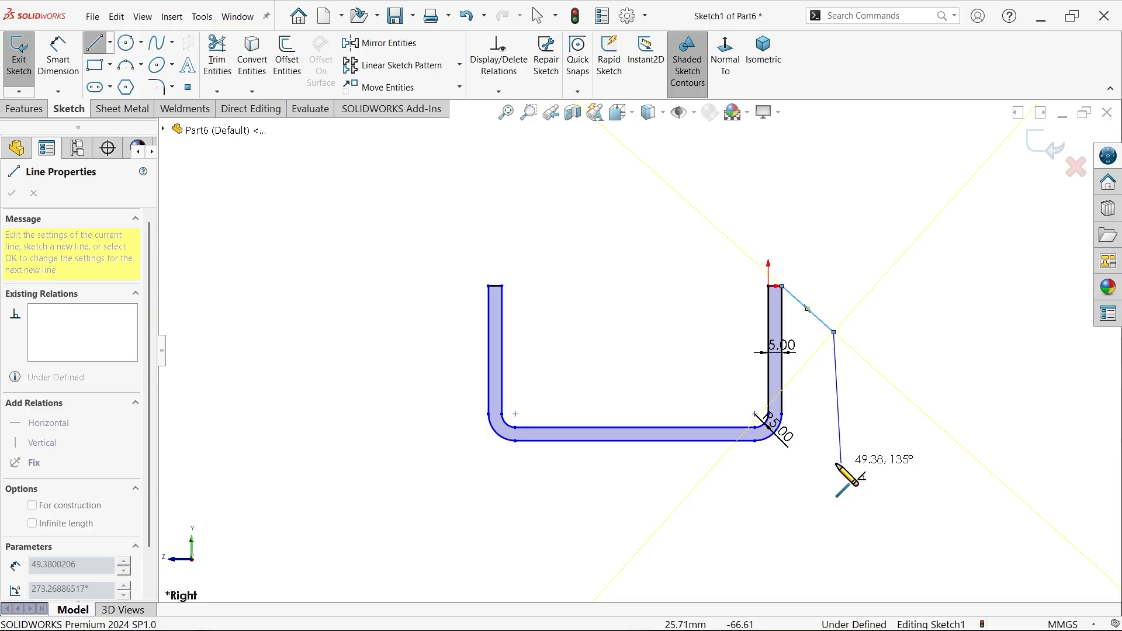
click(834, 473)
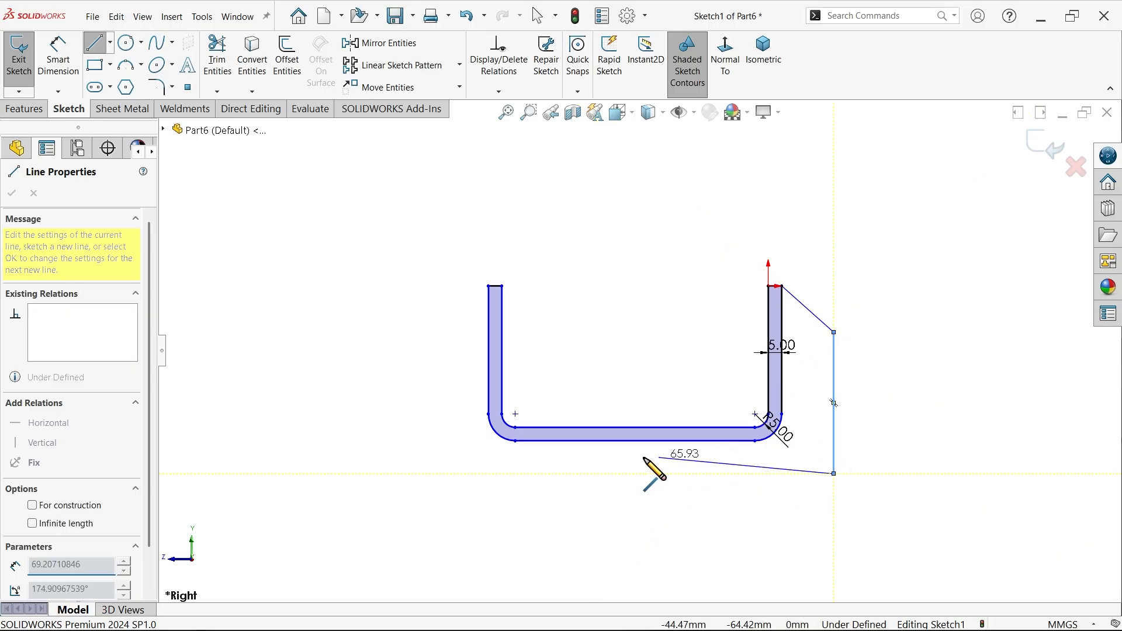
click(404, 473)
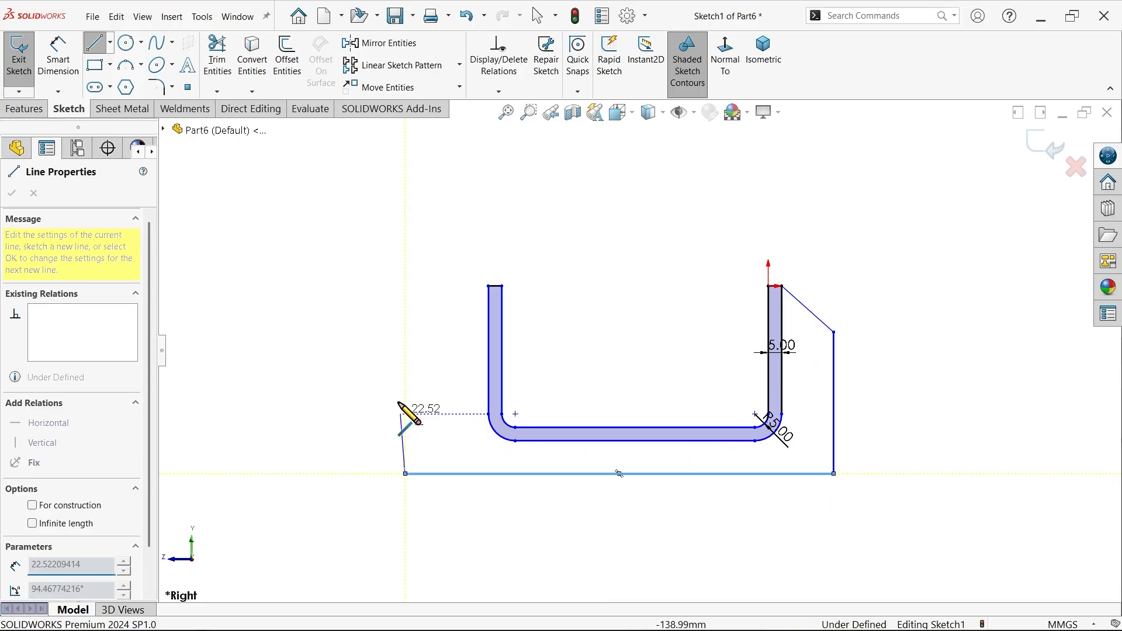
click(405, 286)
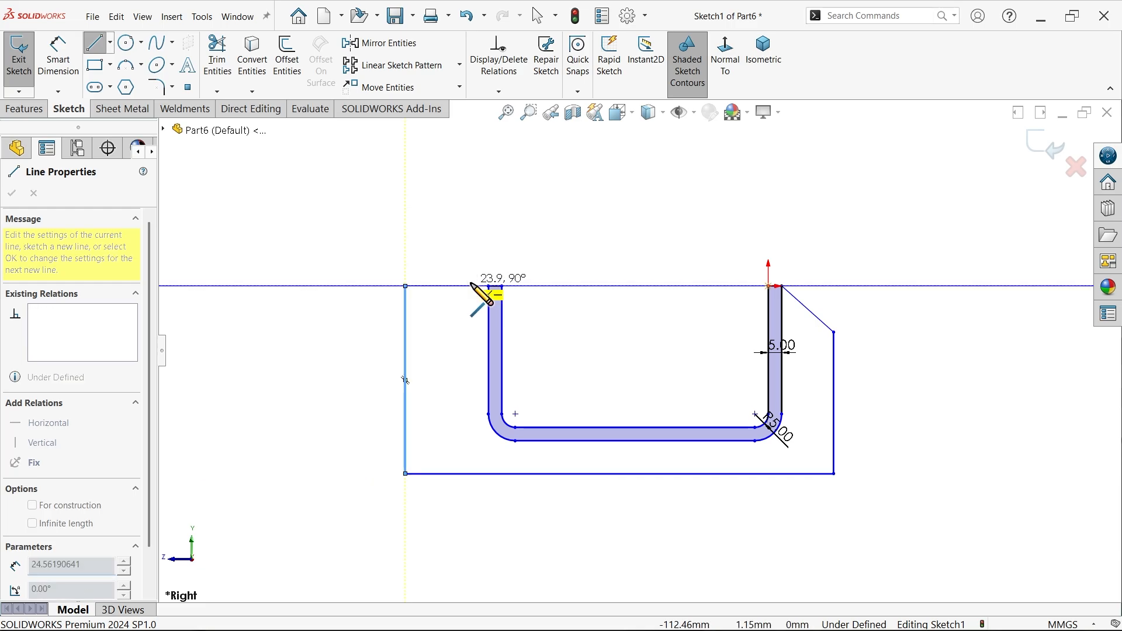
click(488, 286)
right_click(497, 229)
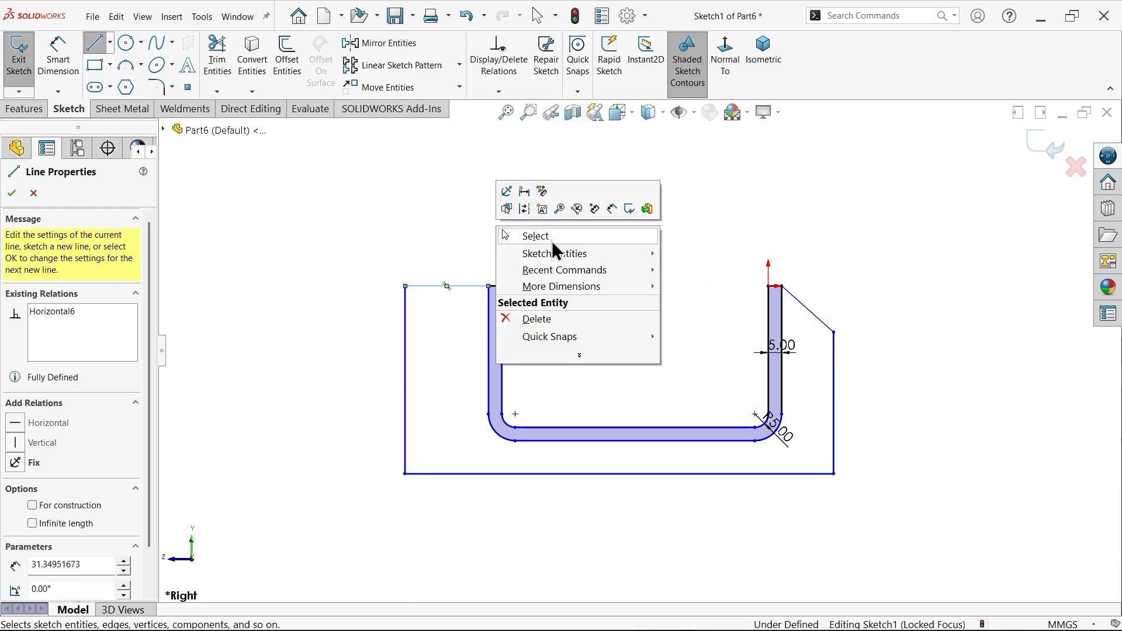
click(556, 236)
scroll(643, 308, up, 2)
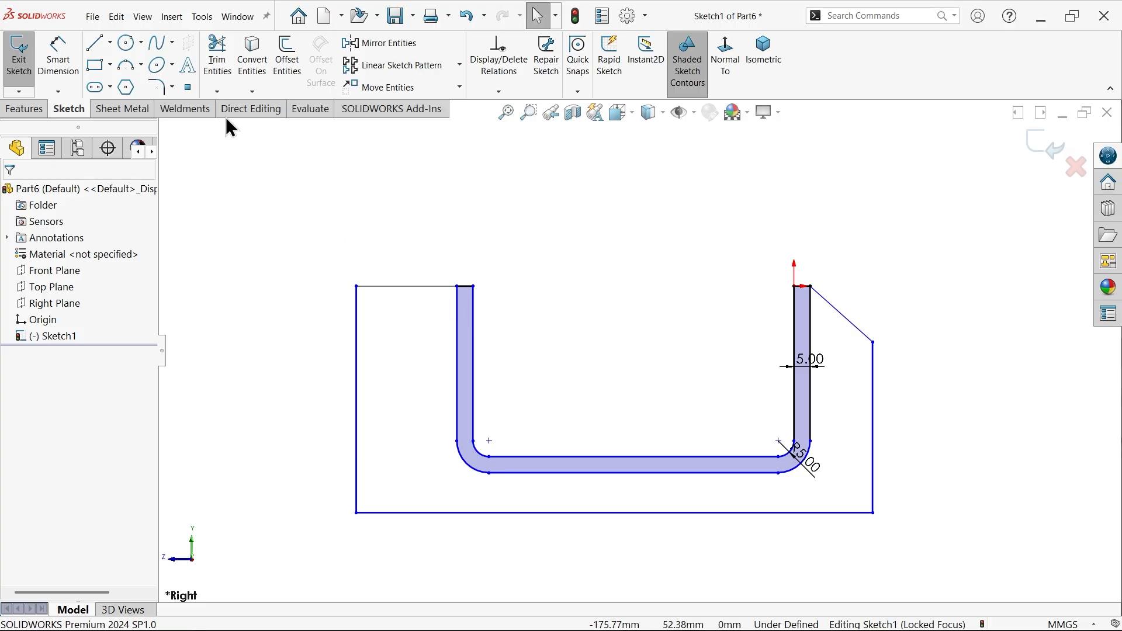
Step: Dimension the outer outline's bottom line to 120 mm
click(54, 69)
scroll(664, 459, up, 5)
scroll(671, 466, down, 3)
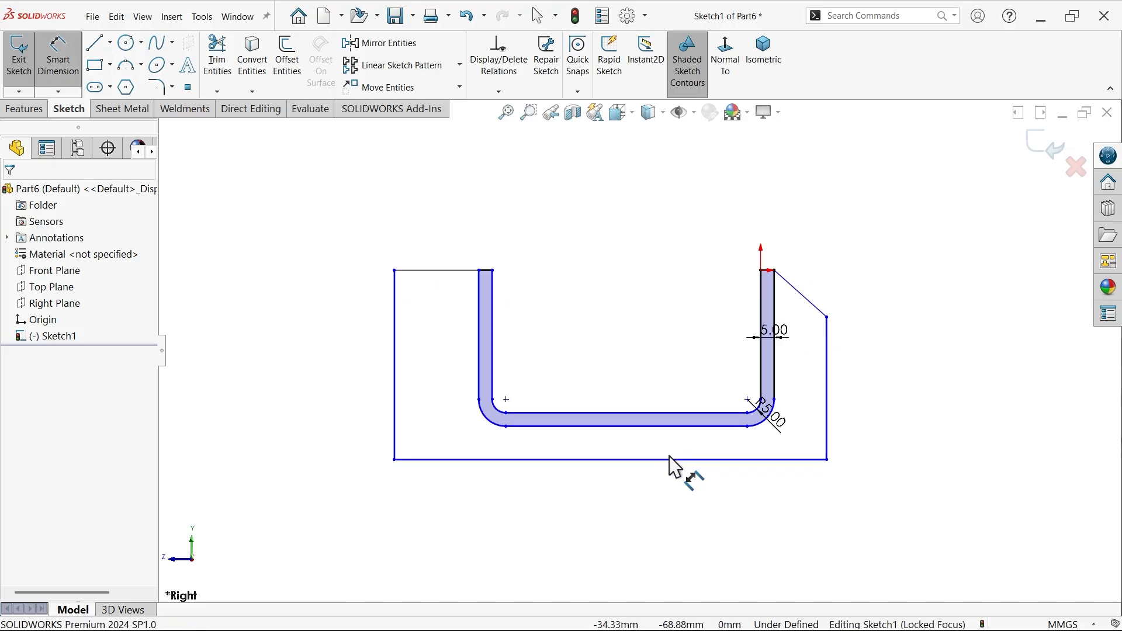
click(655, 461)
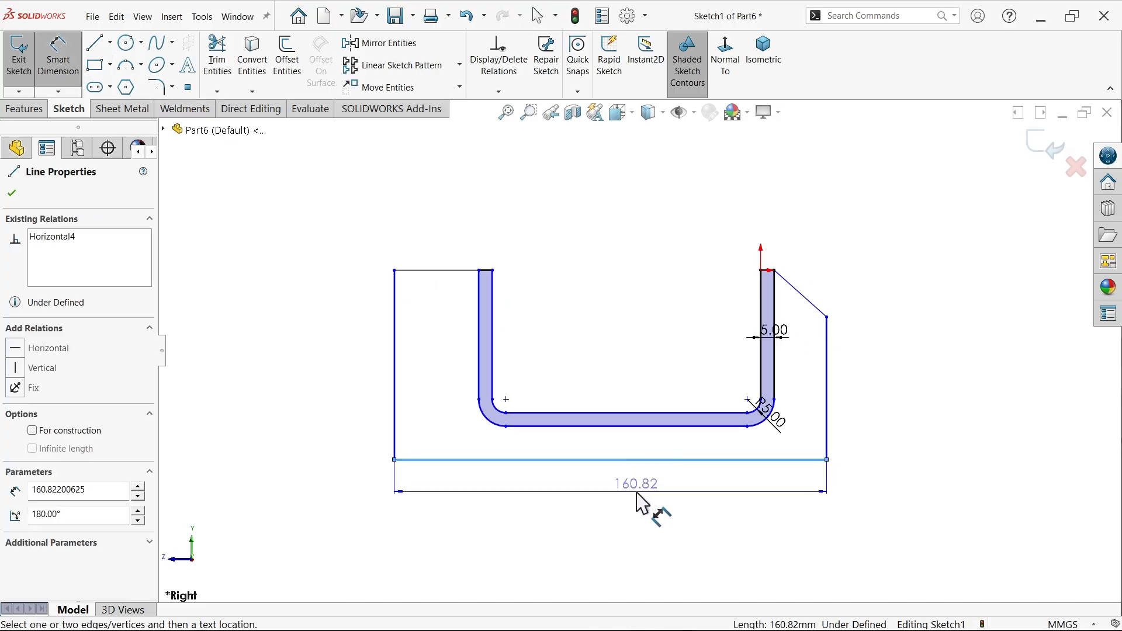
click(643, 503)
text(120)
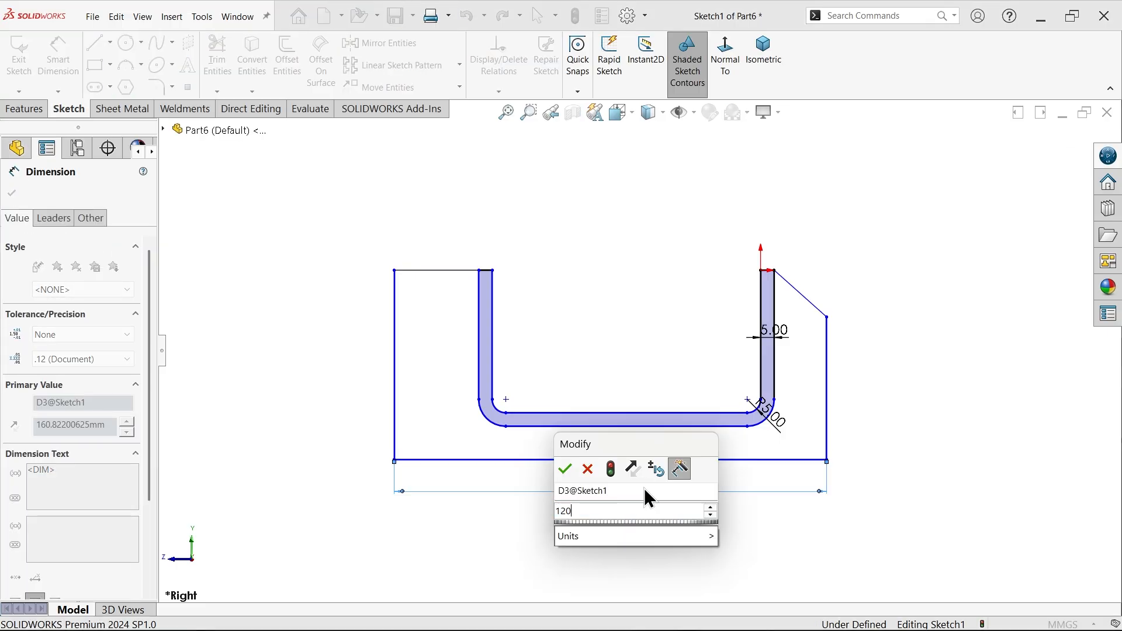
click(565, 469)
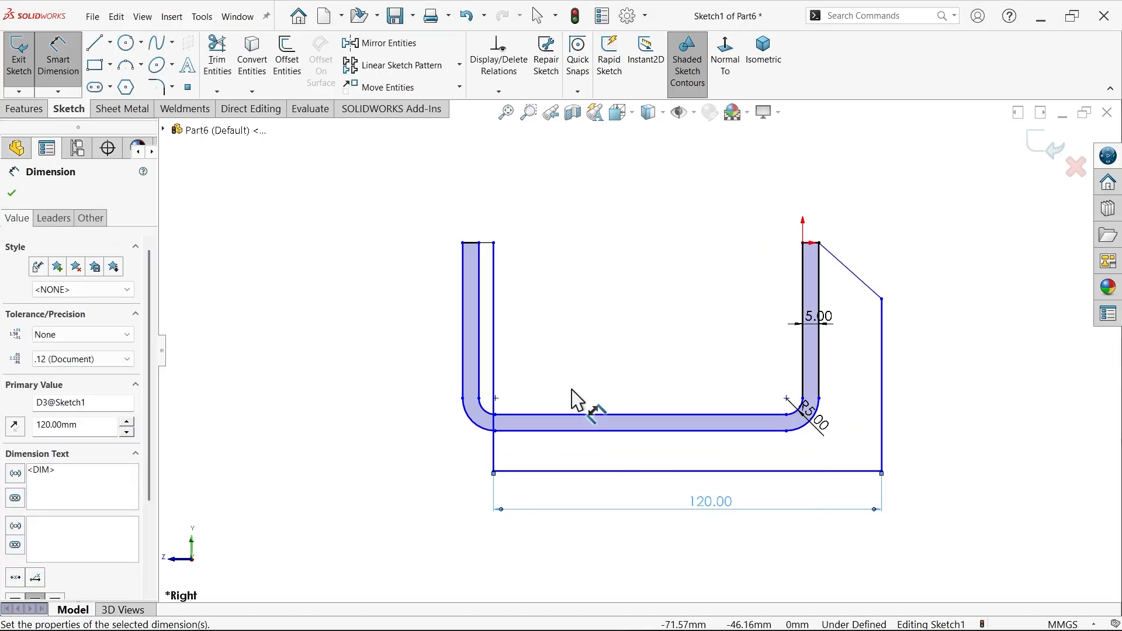
Step: Dimension the distance between the two inner vertical lines of the U profile to 70 mm
click(804, 371)
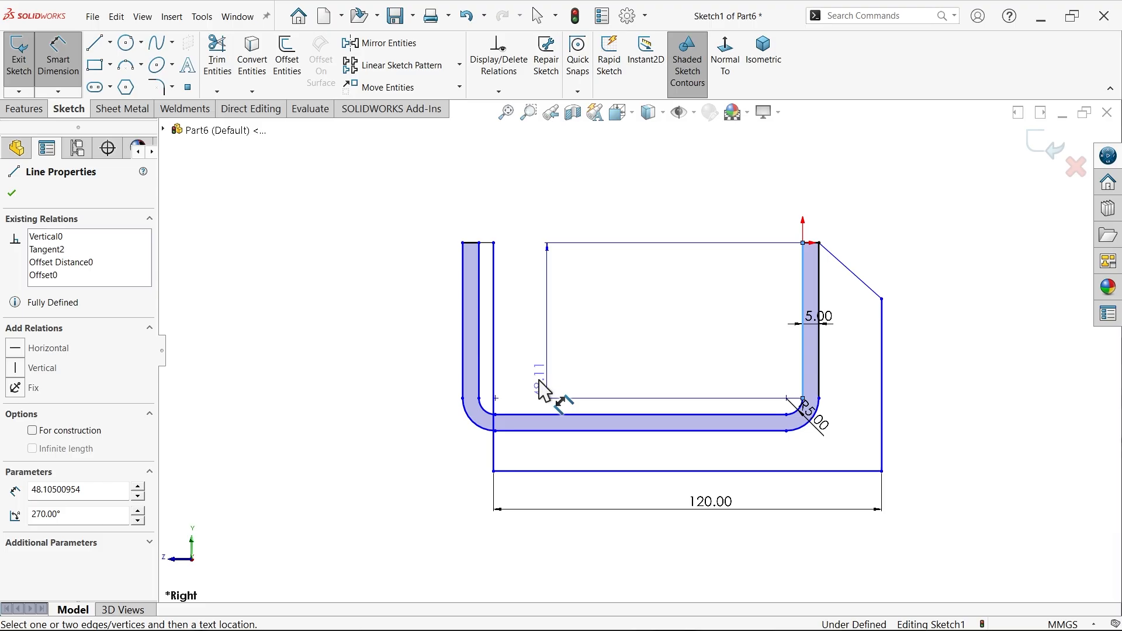
click(482, 380)
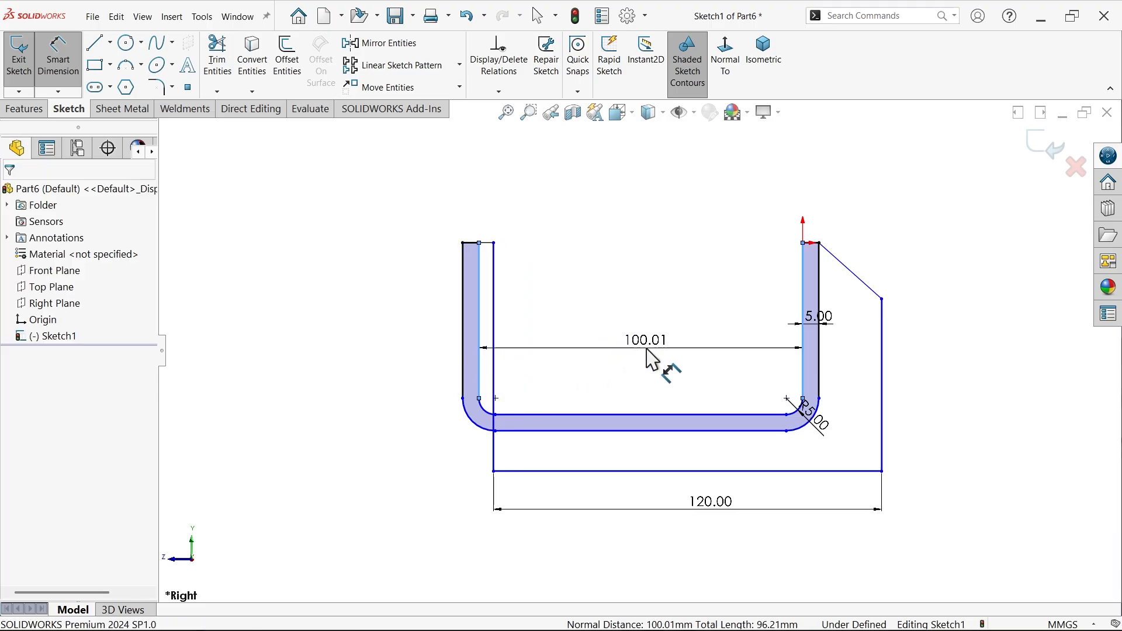
click(651, 357)
text(70)
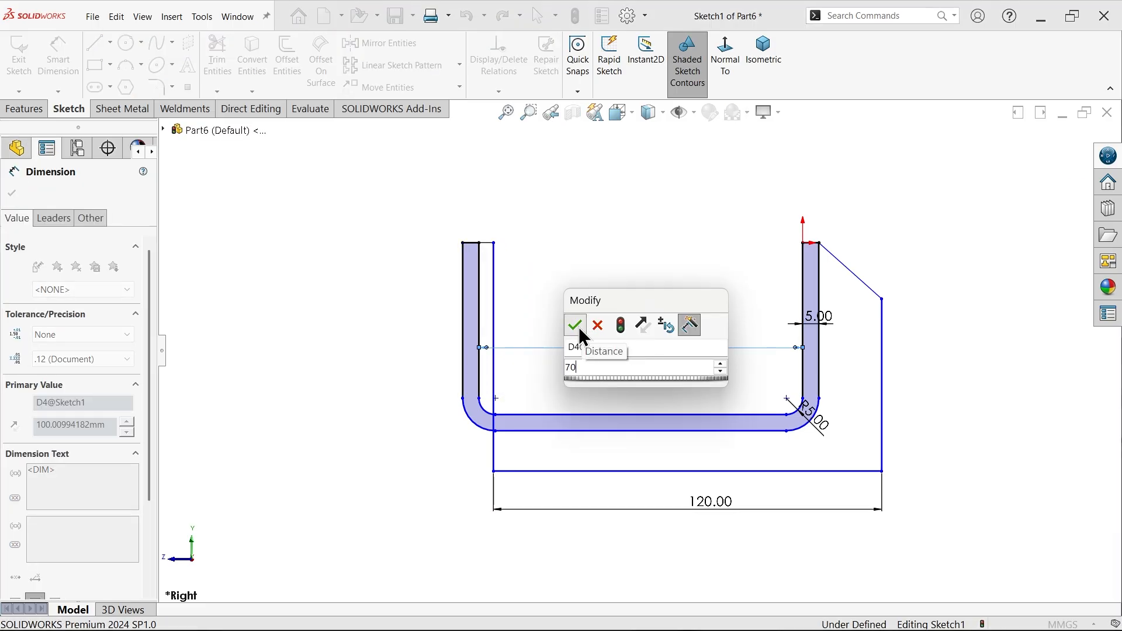
click(577, 329)
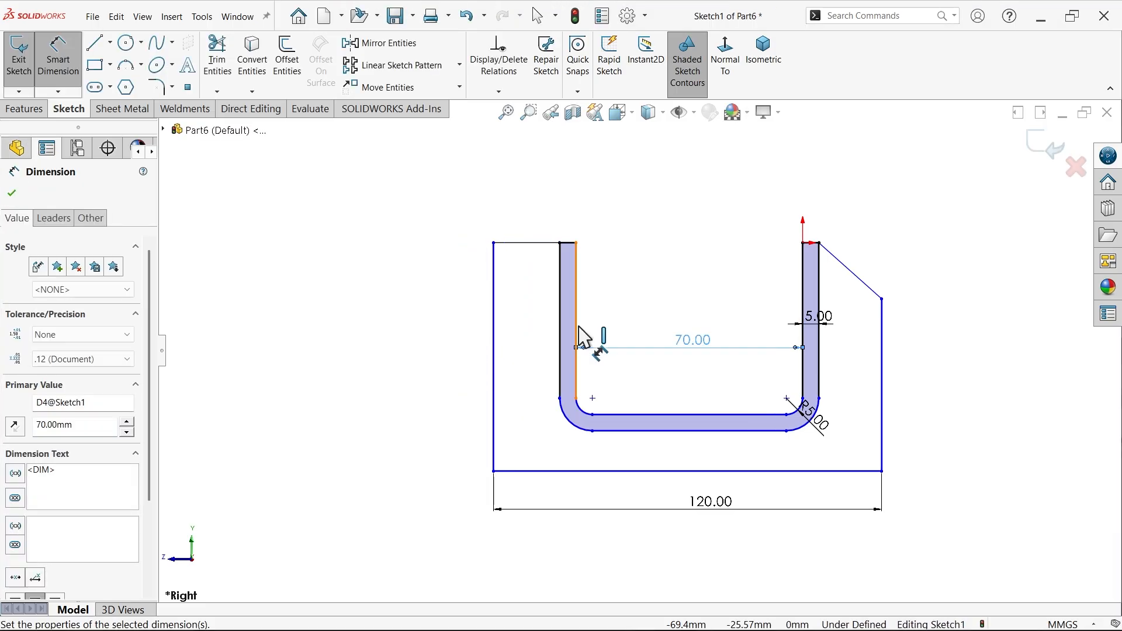
Step: Dimension the vertical distance from the origin to the lower end of the sloped outer line to 13 mm
click(881, 300)
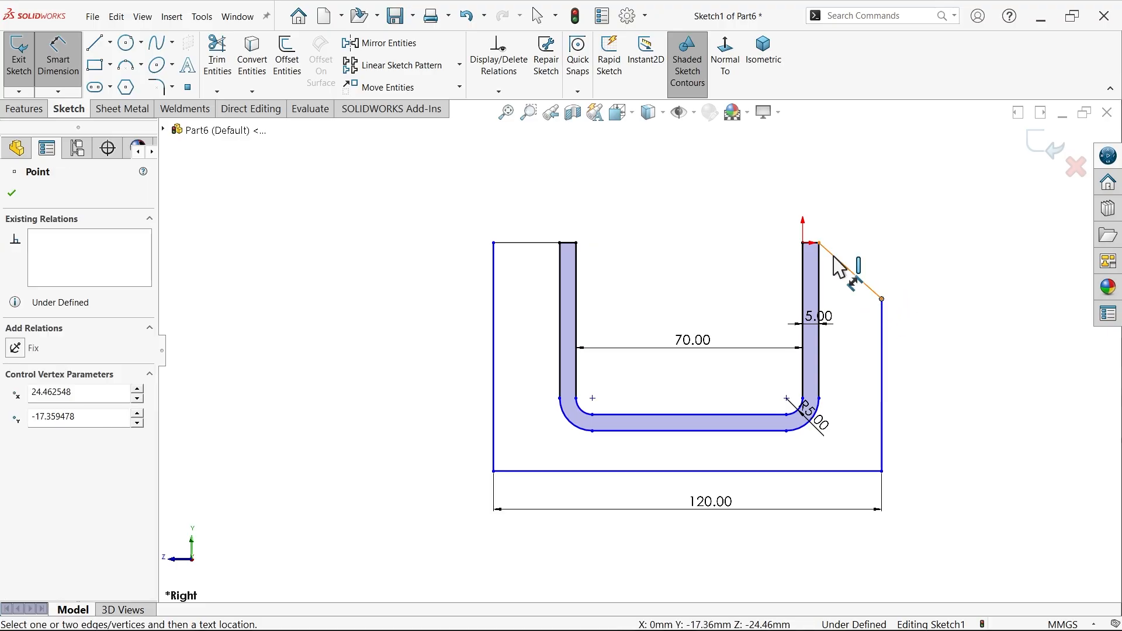
click(804, 244)
click(935, 298)
text(13)
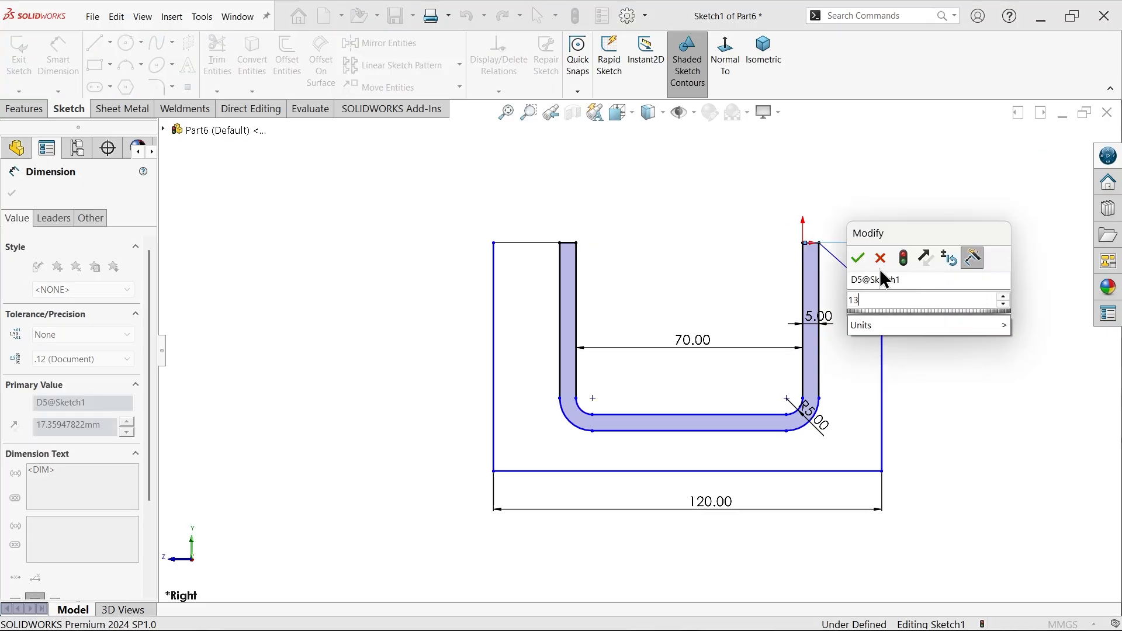
click(858, 257)
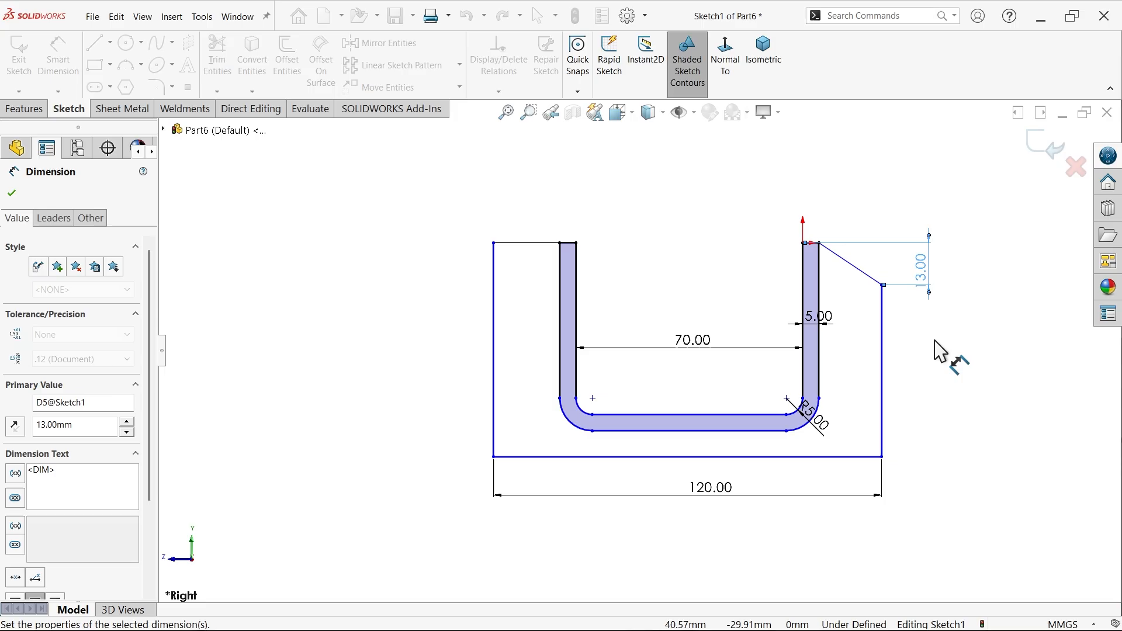
Step: Dimension the vertical distance from the sloped line's lower end to the outer bottom line to 68 mm
click(882, 287)
click(871, 462)
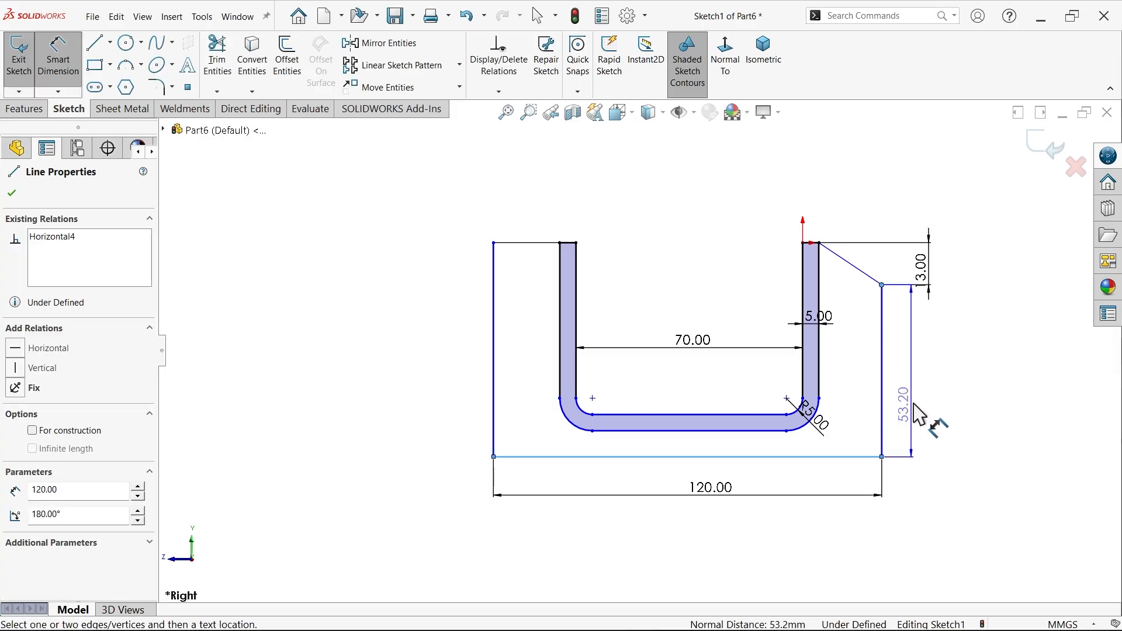
click(916, 406)
text(6)
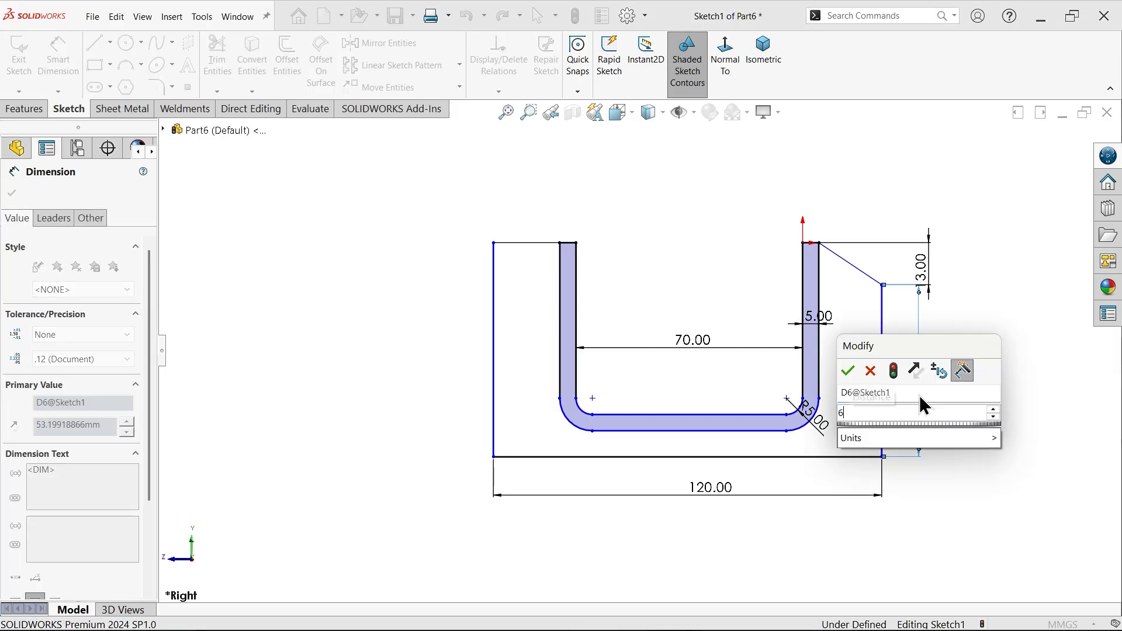
text(8)
click(848, 370)
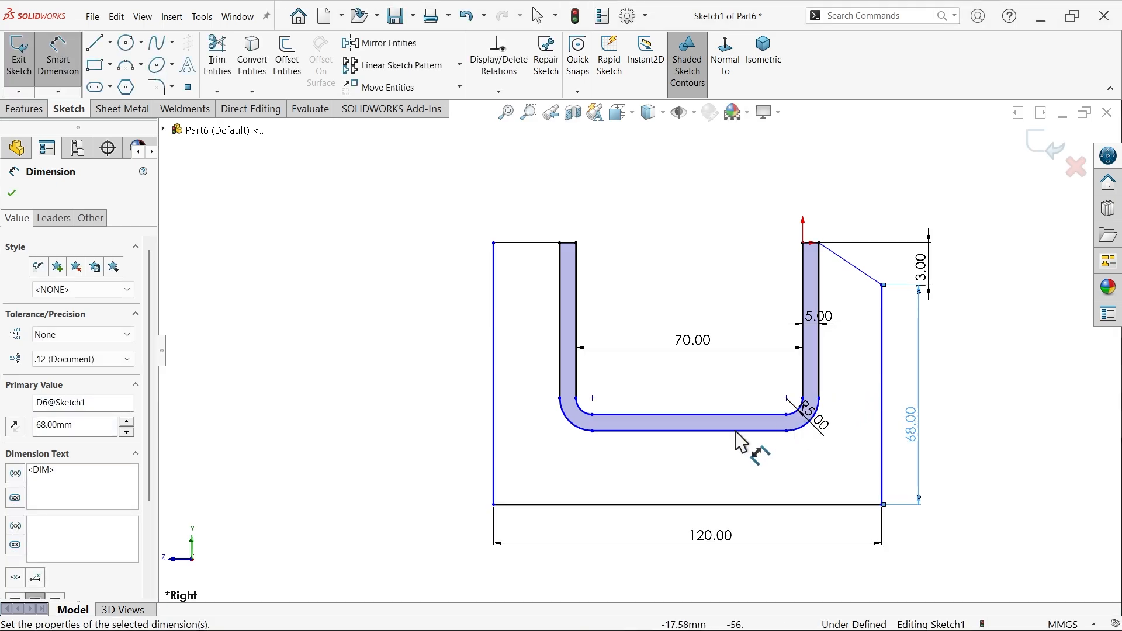
Step: Round both lower corners of the outer outline with 30 mm sketch fillets
click(159, 88)
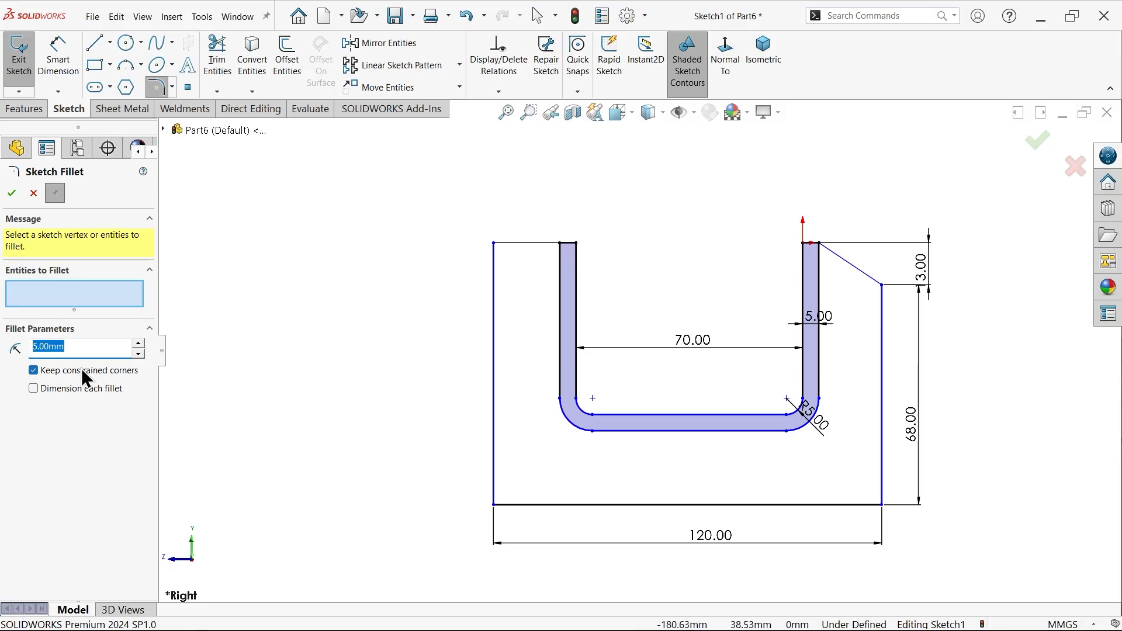
text(30)
key(Return)
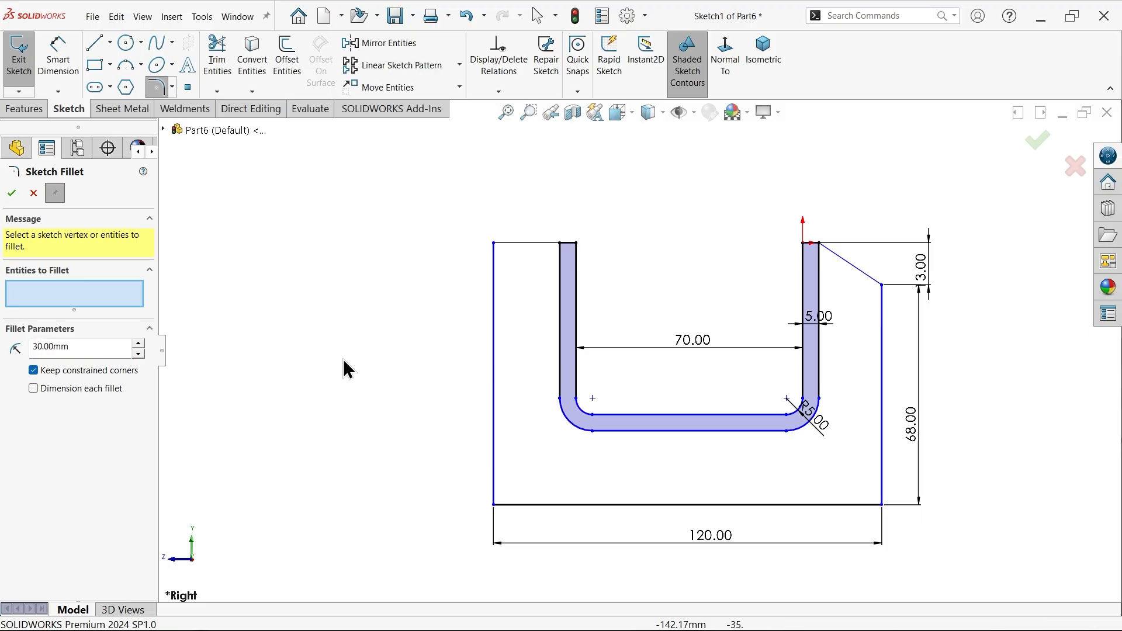
click(494, 503)
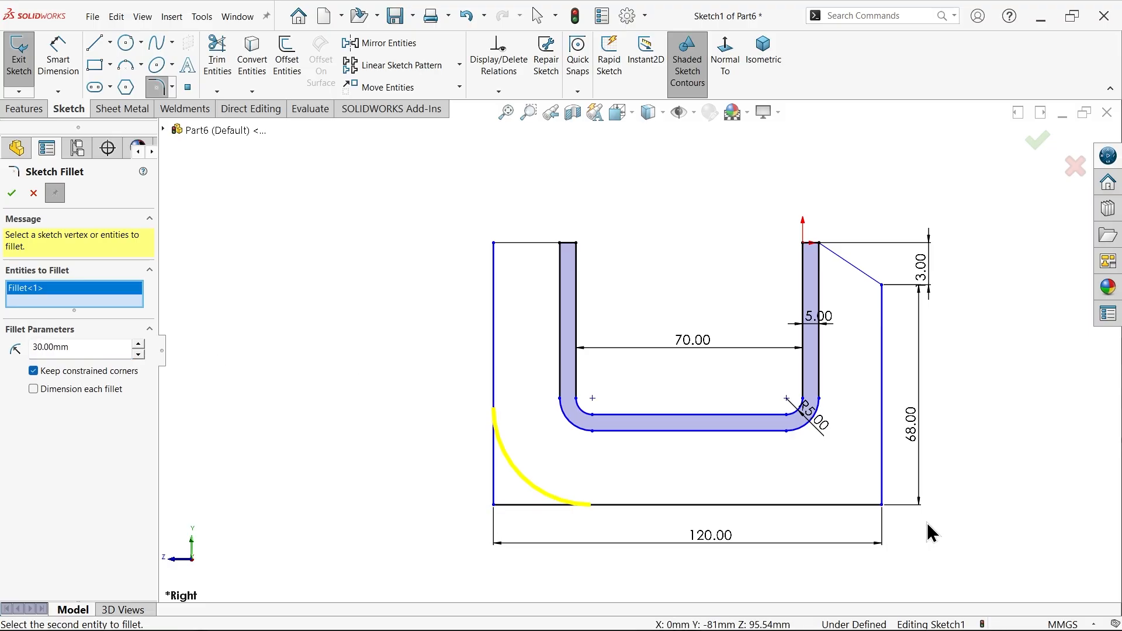
click(880, 504)
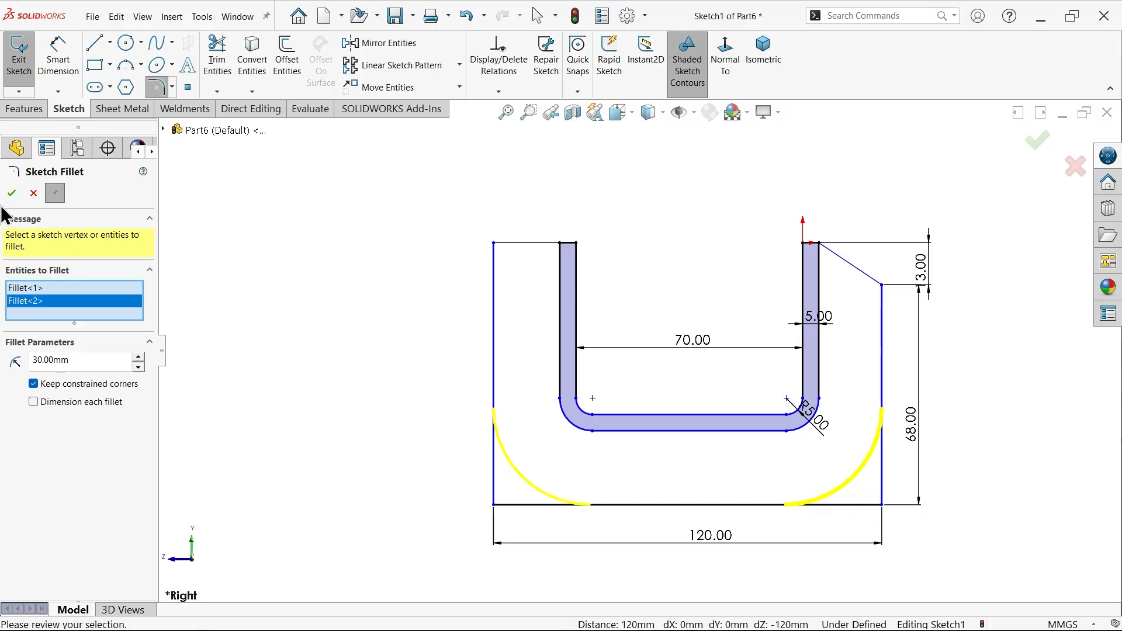
click(14, 194)
click(32, 193)
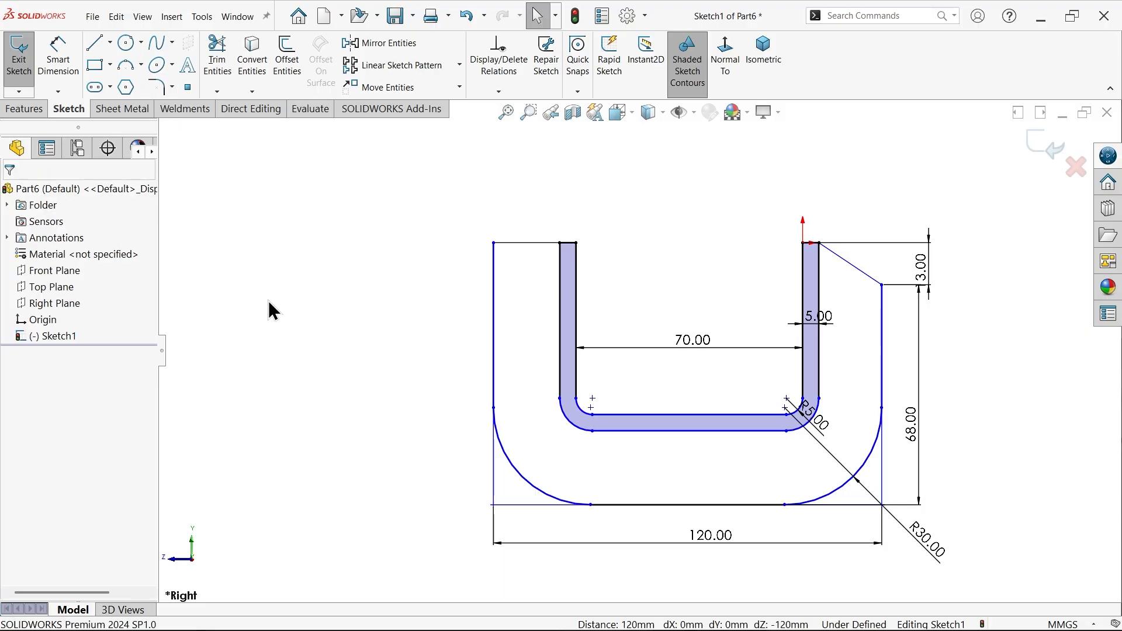
Step: Make the centre points of the inner 5 mm fillet and the outer 30 mm fillet on the origin side coincident
scroll(868, 460, up, 2)
scroll(702, 440, down, 2)
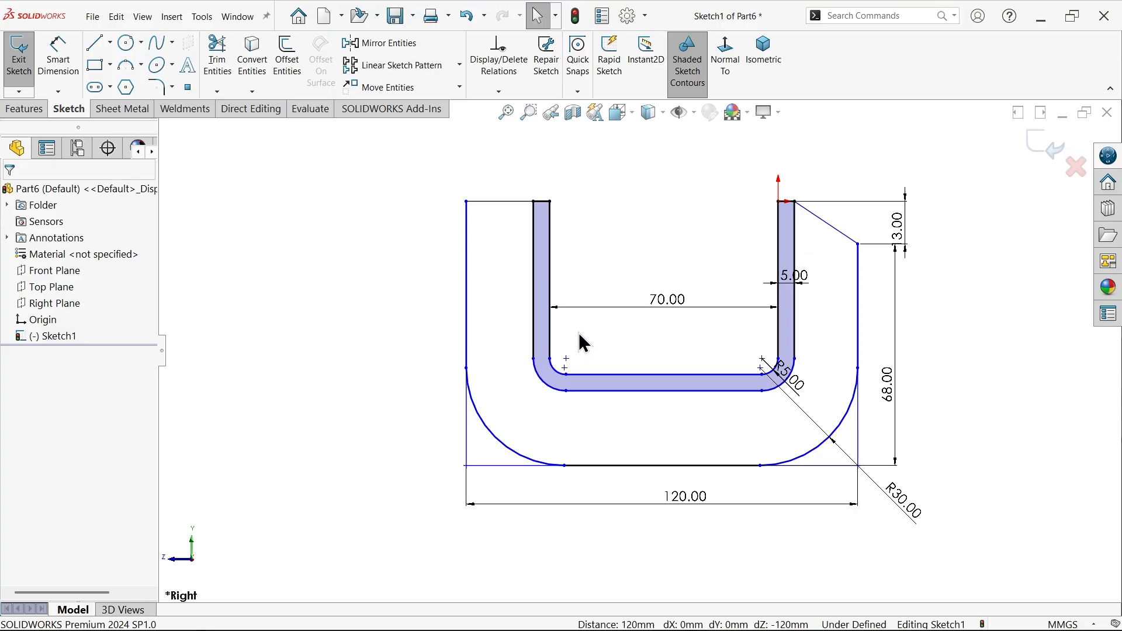
scroll(804, 388, down, 2)
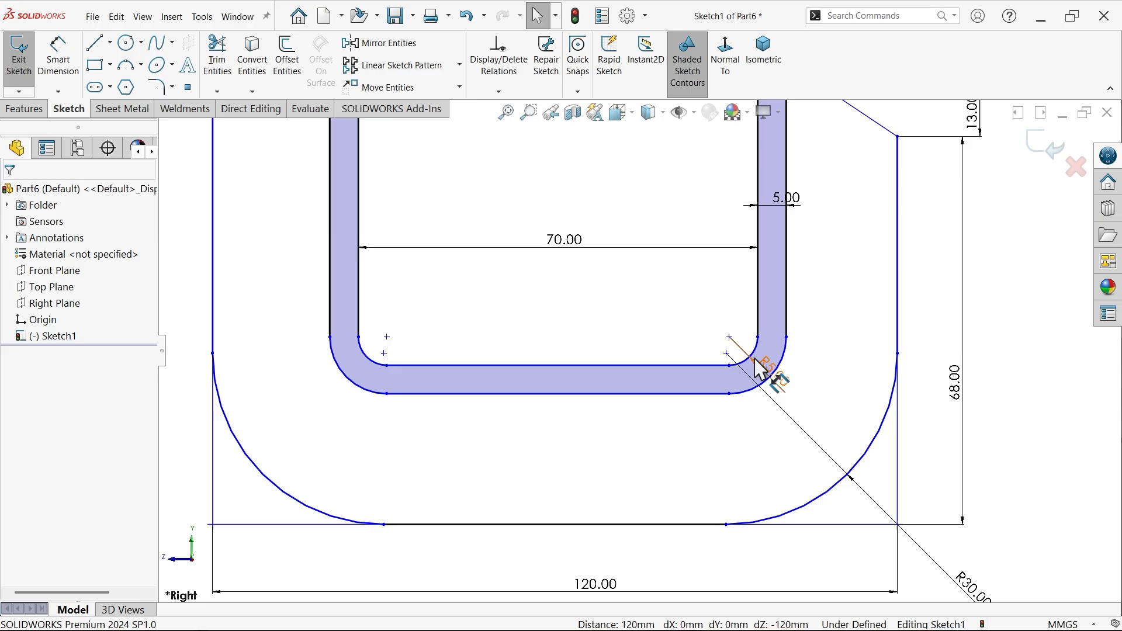
scroll(759, 368, down, 2)
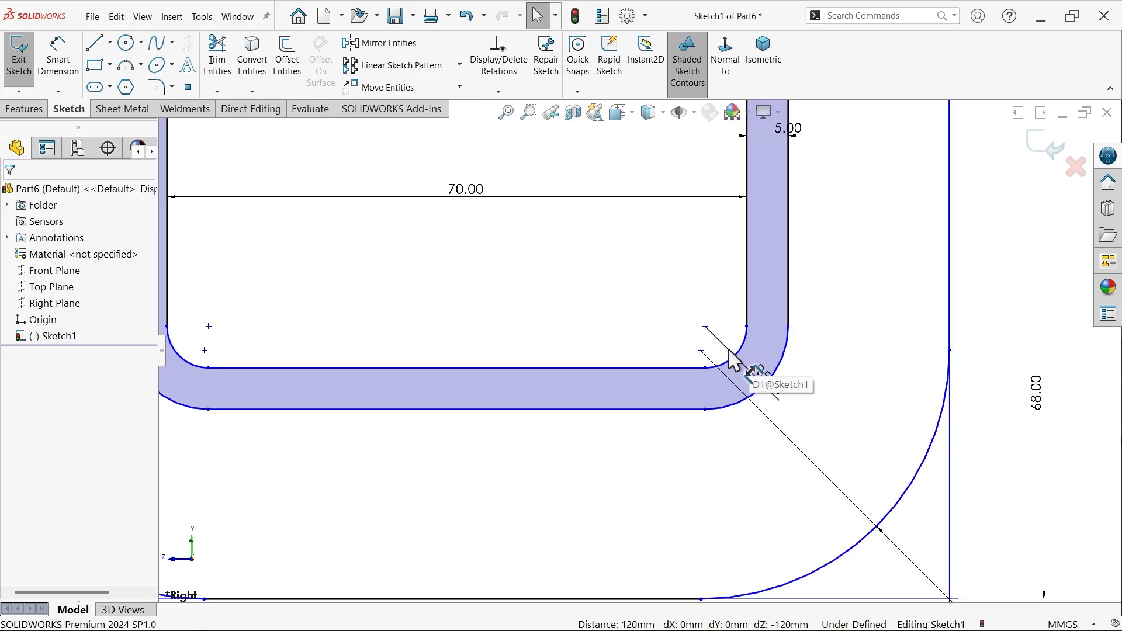
click(706, 327)
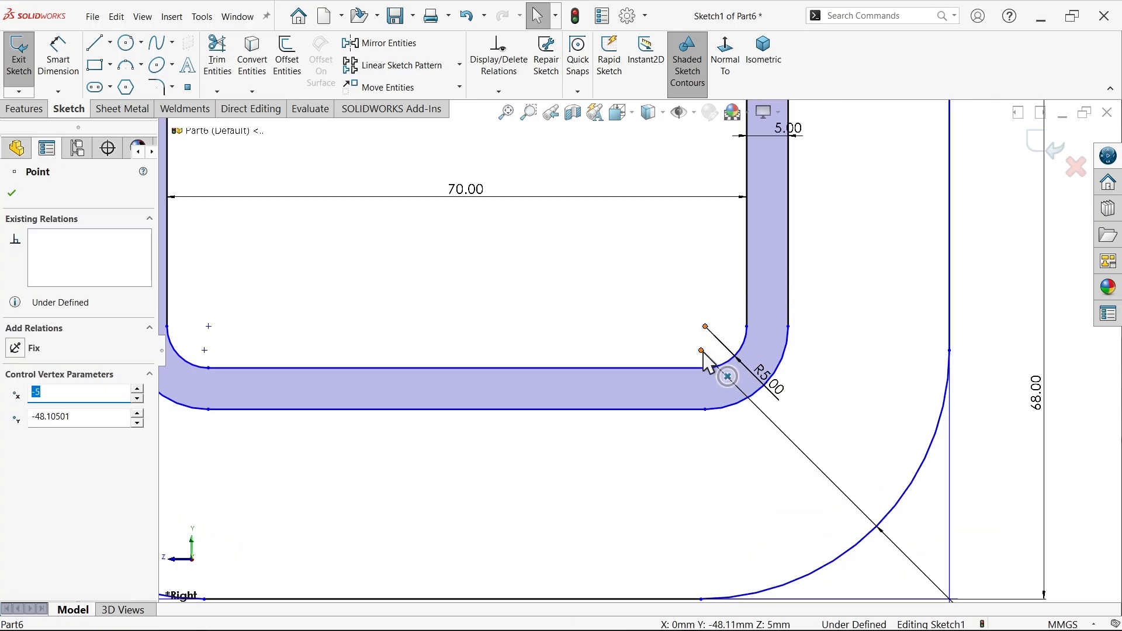
ctrl+click(701, 350)
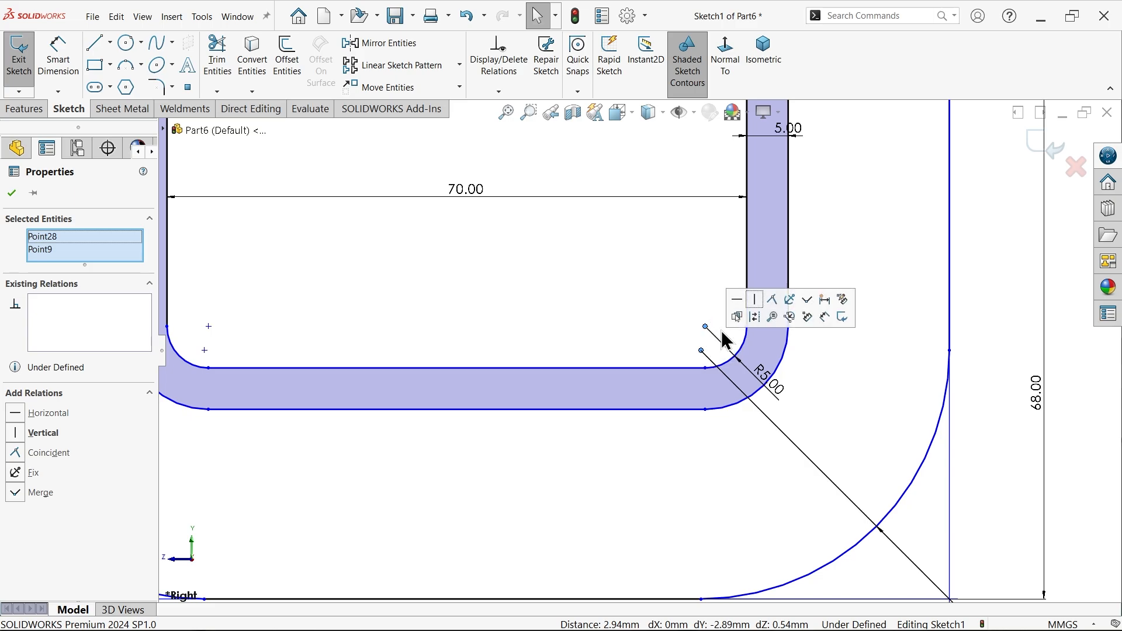
click(771, 298)
key(f)
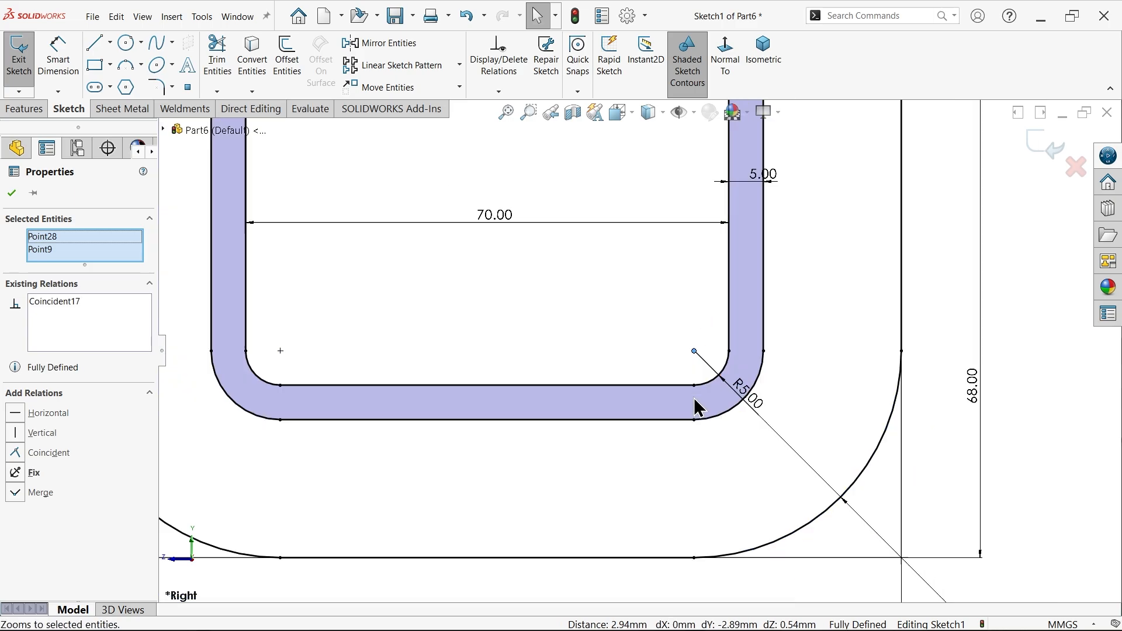
scroll(596, 290, down, 1)
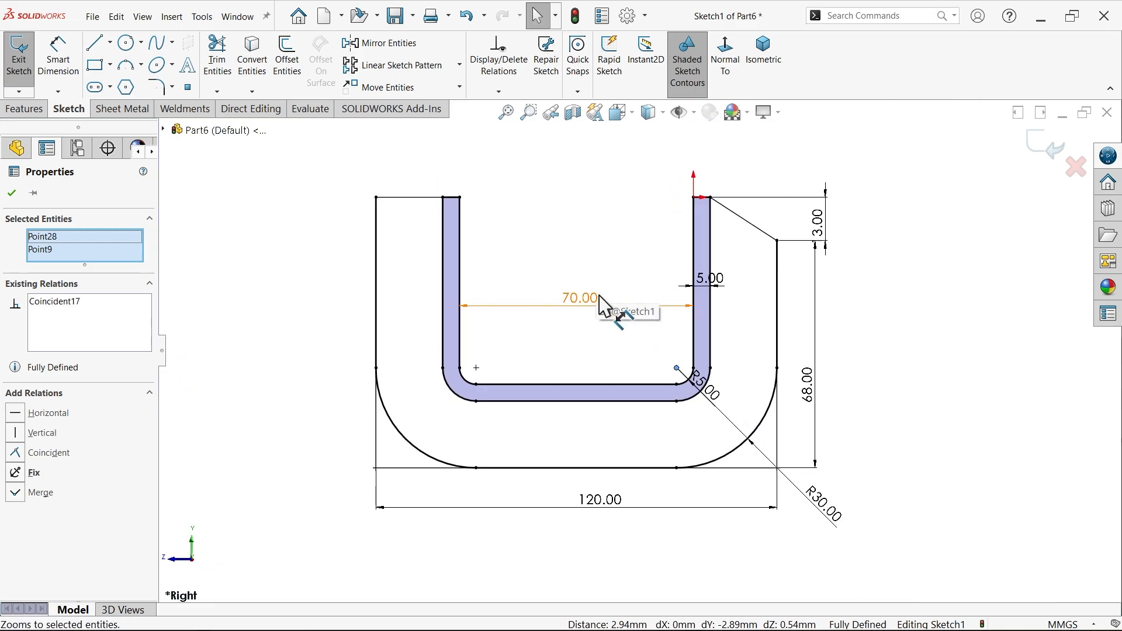
scroll(478, 173, down, 2)
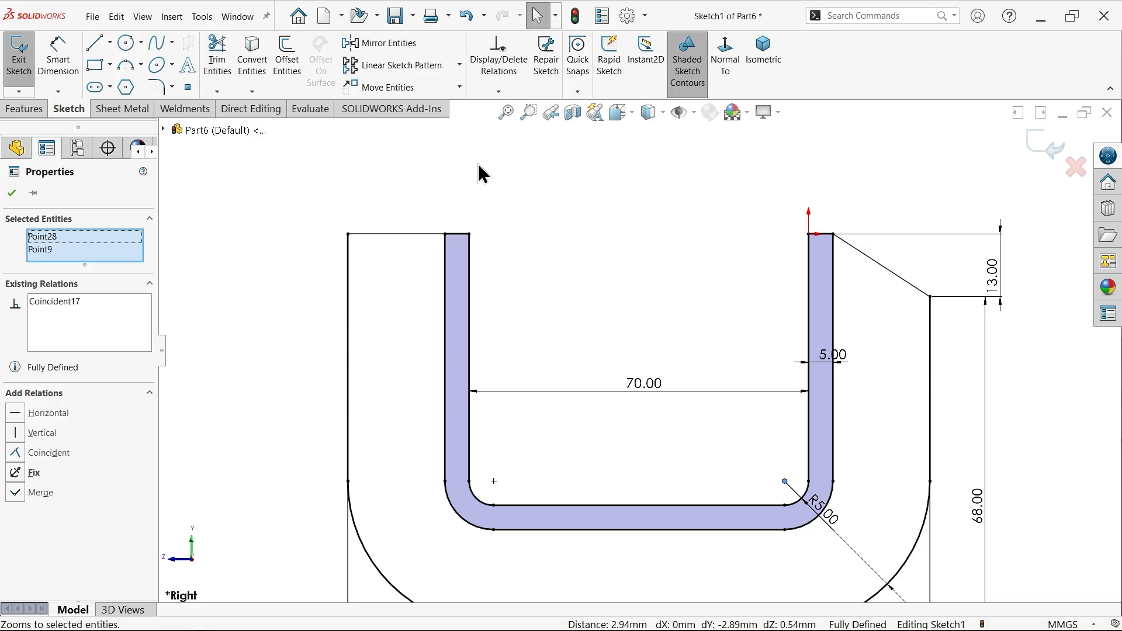
click(415, 234)
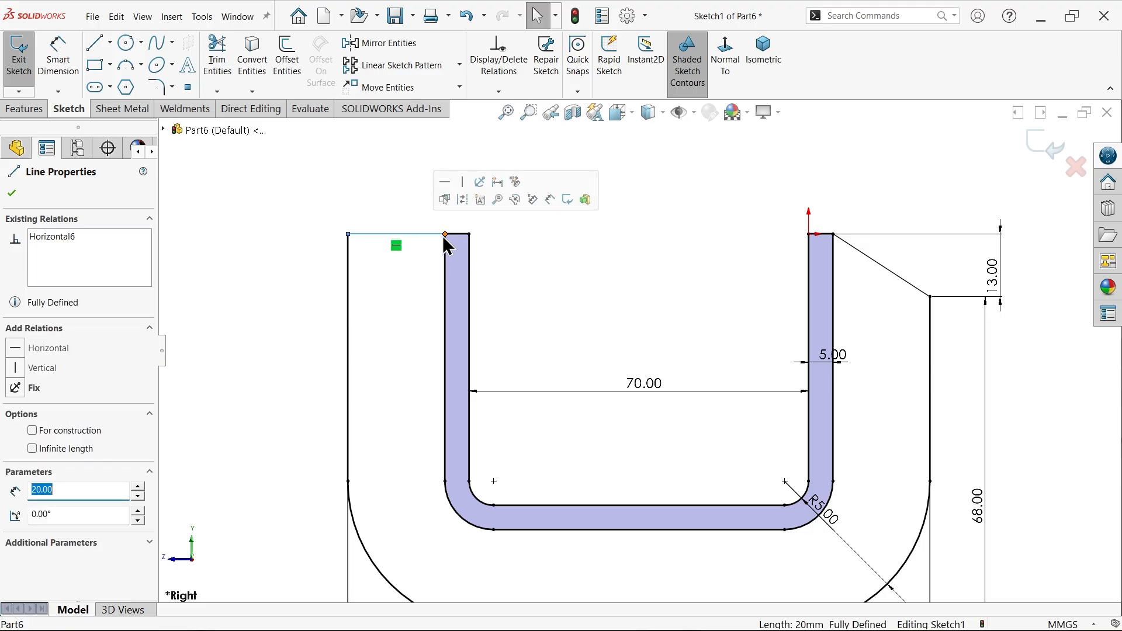
click(389, 206)
scroll(904, 273, down, 2)
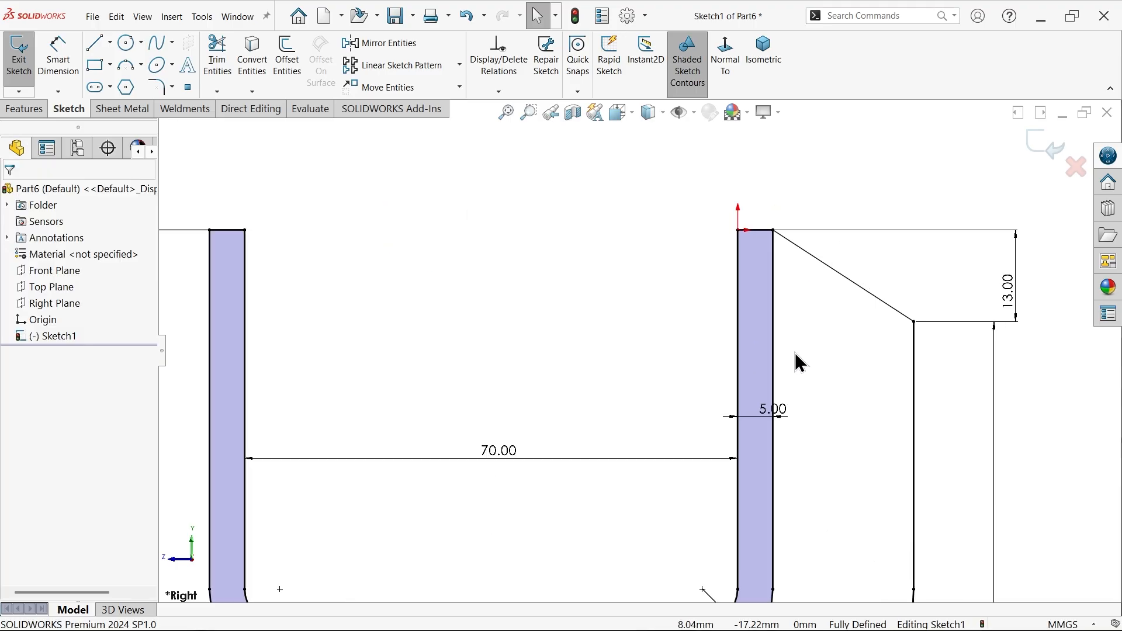
scroll(794, 352, up, 5)
scroll(641, 420, down, 1)
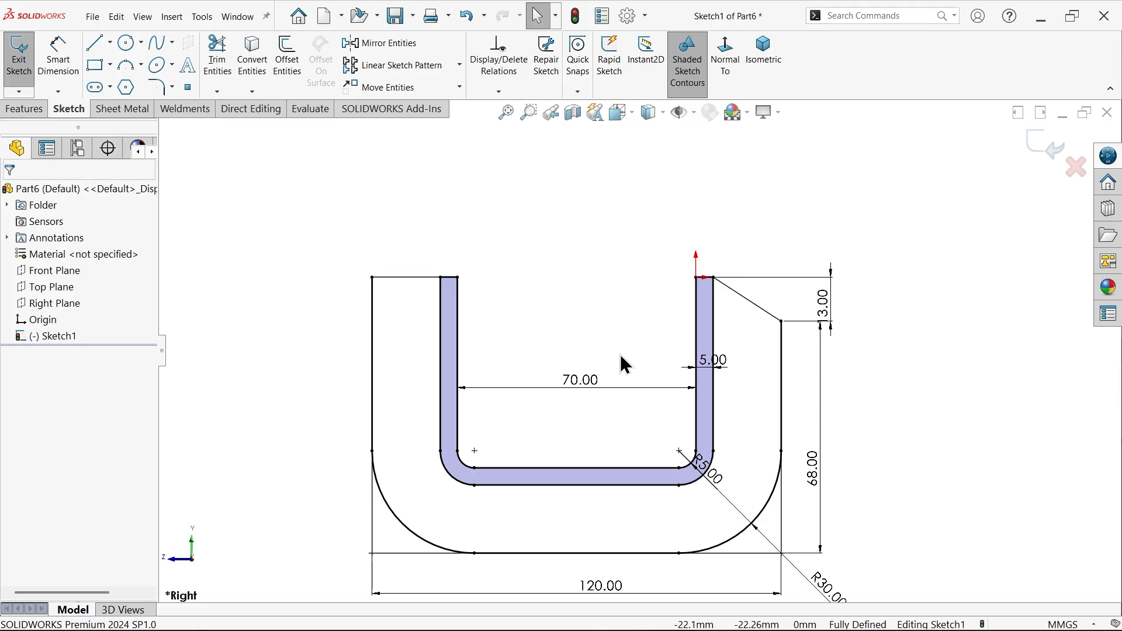
Step: Extrude the outer region between the inner U strip and the outer outline 8 mm, Mid Plane
click(34, 110)
click(34, 76)
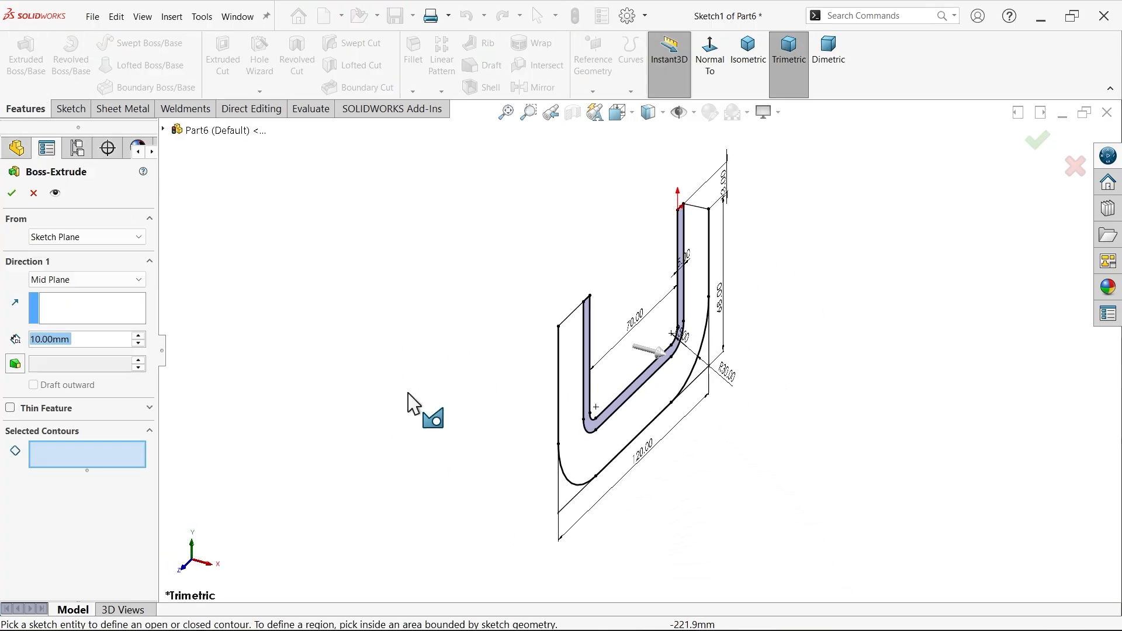
click(588, 446)
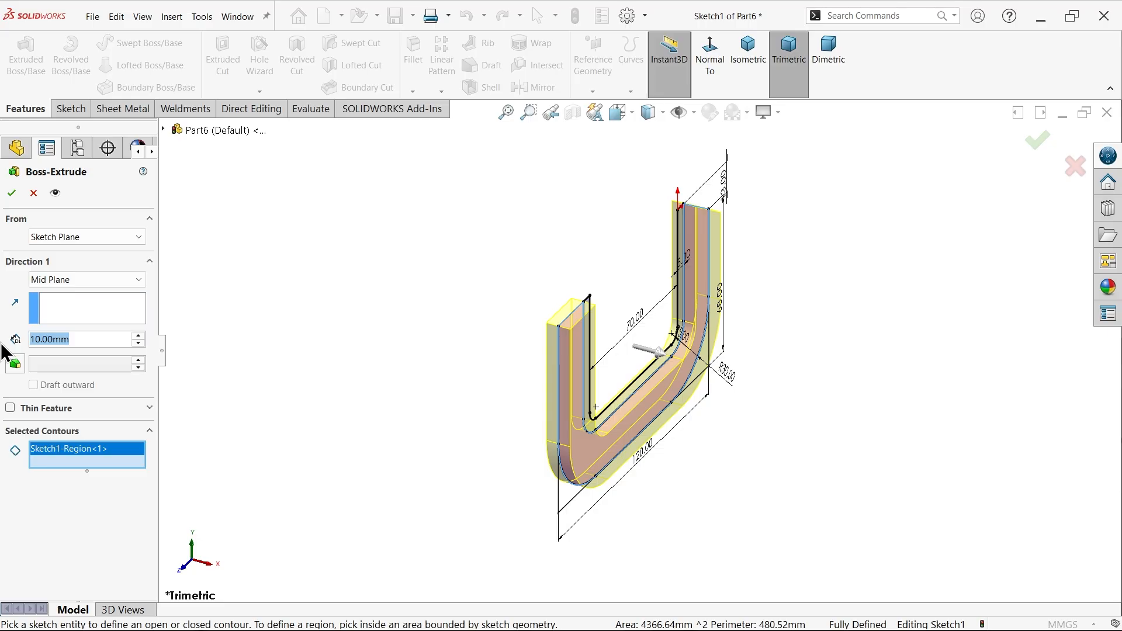
text(8)
key(Return)
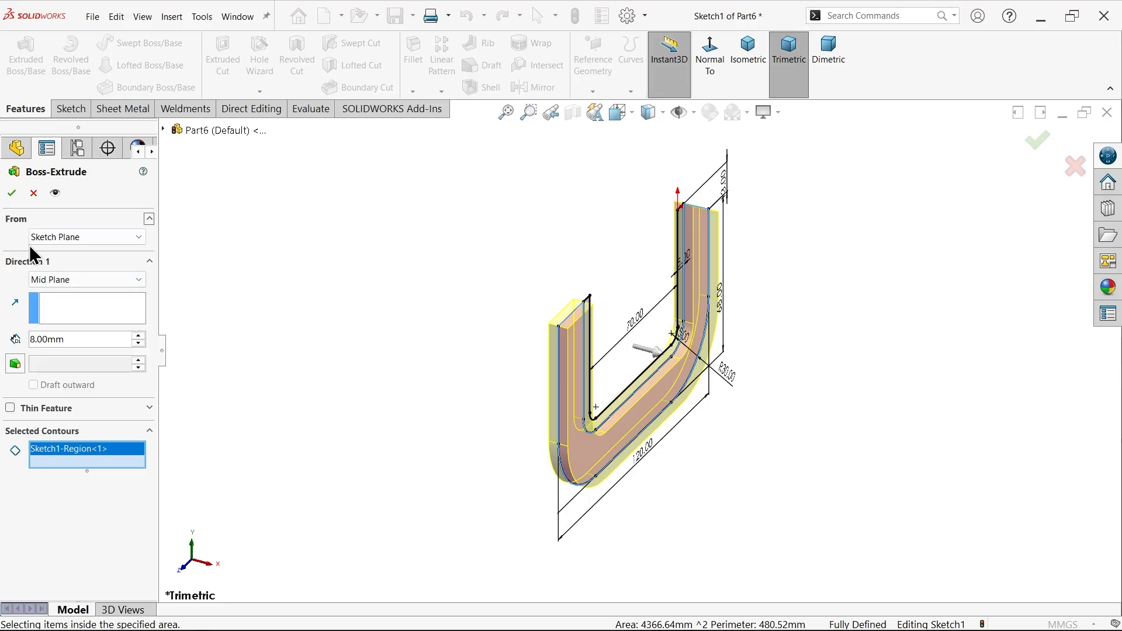
click(13, 194)
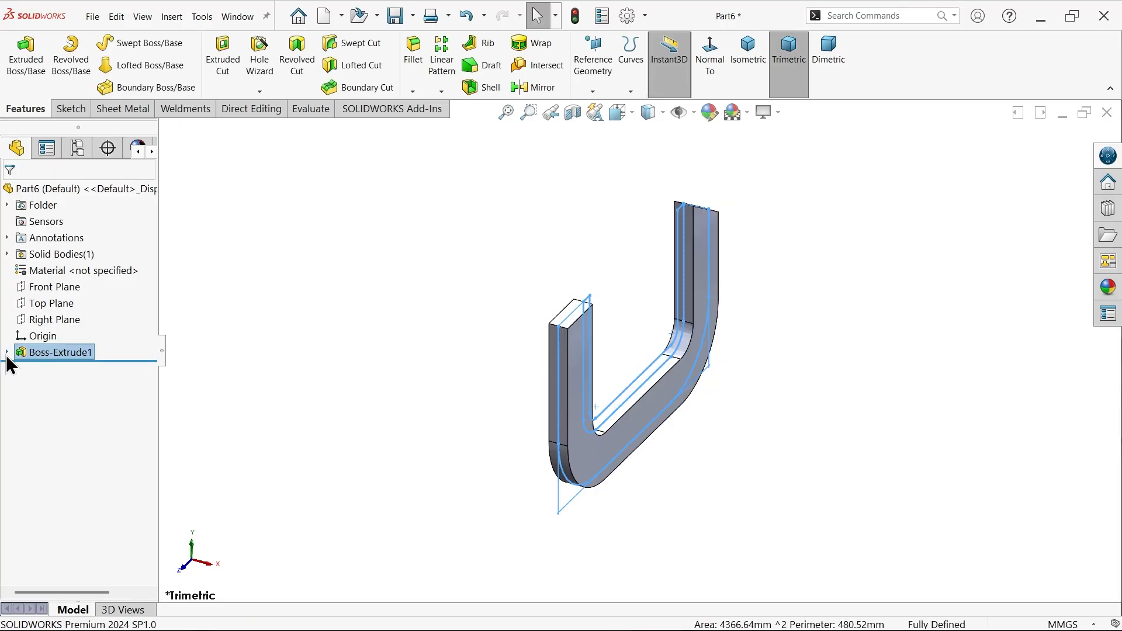
Step: Reuse the first sketch to extrude the thin inner U strip 20 mm, Mid Plane, merged with the body
click(7, 353)
click(58, 369)
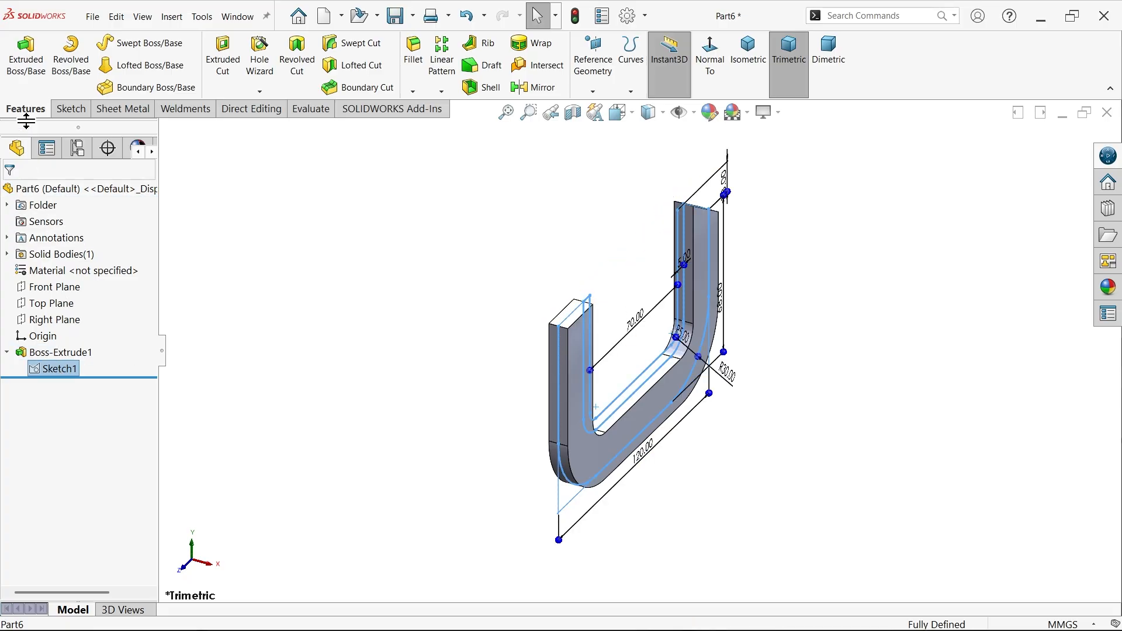
click(36, 70)
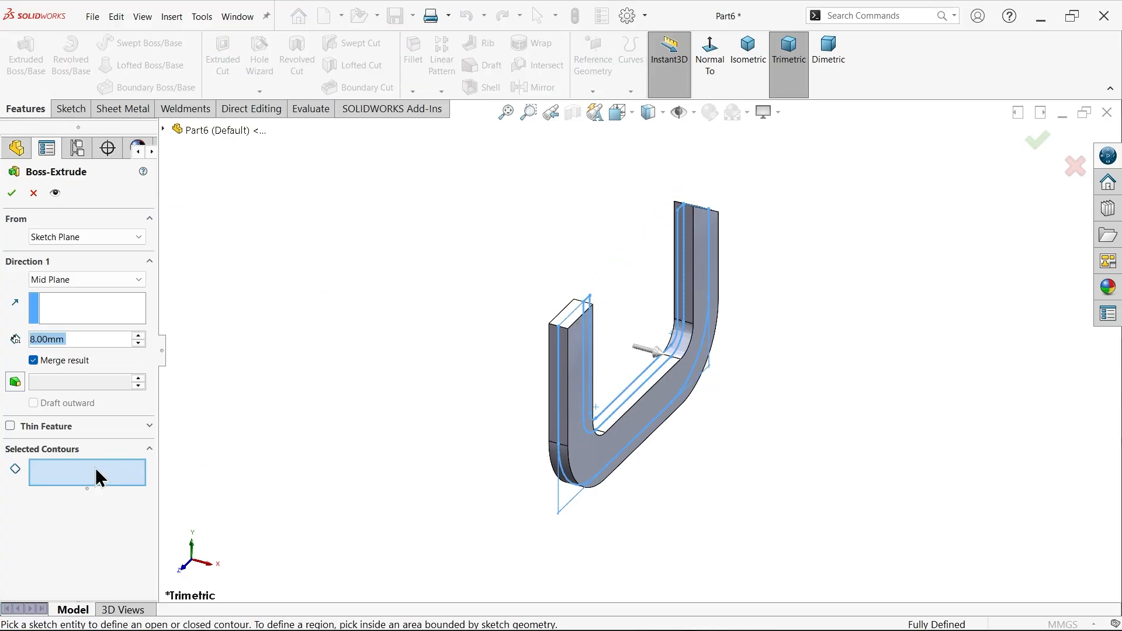
scroll(695, 339, down, 5)
click(646, 402)
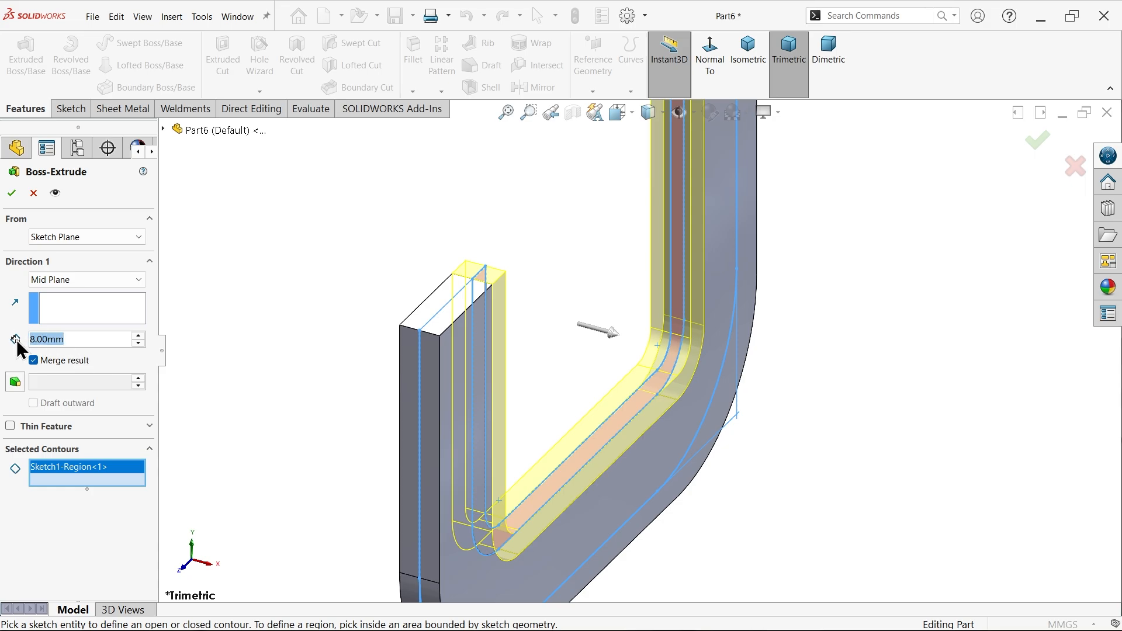
text(20)
key(Return)
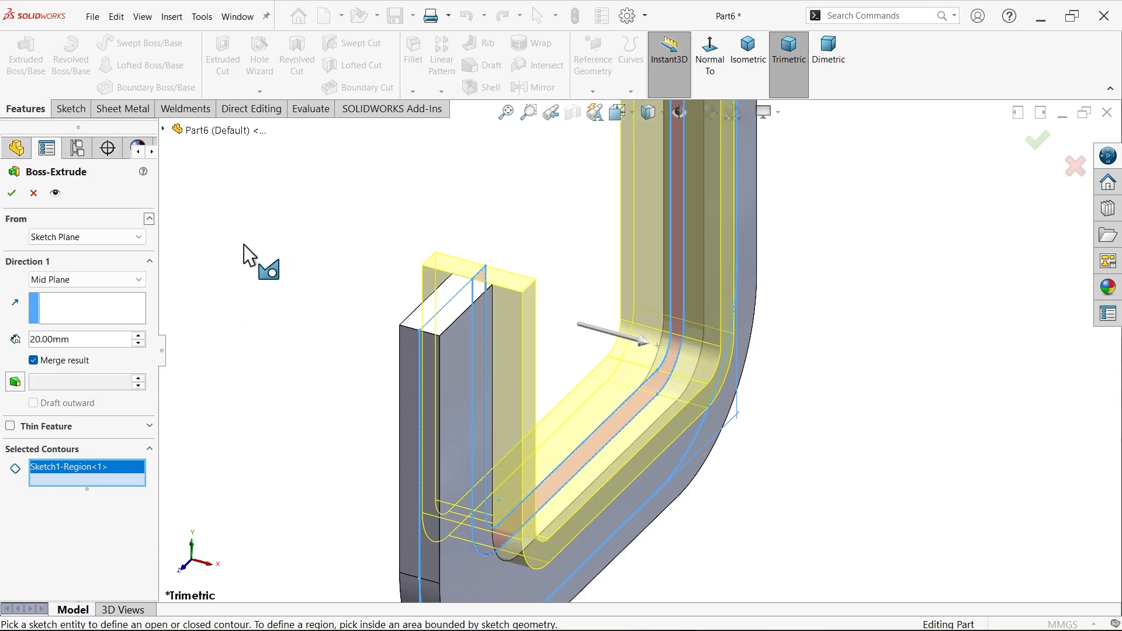
click(11, 194)
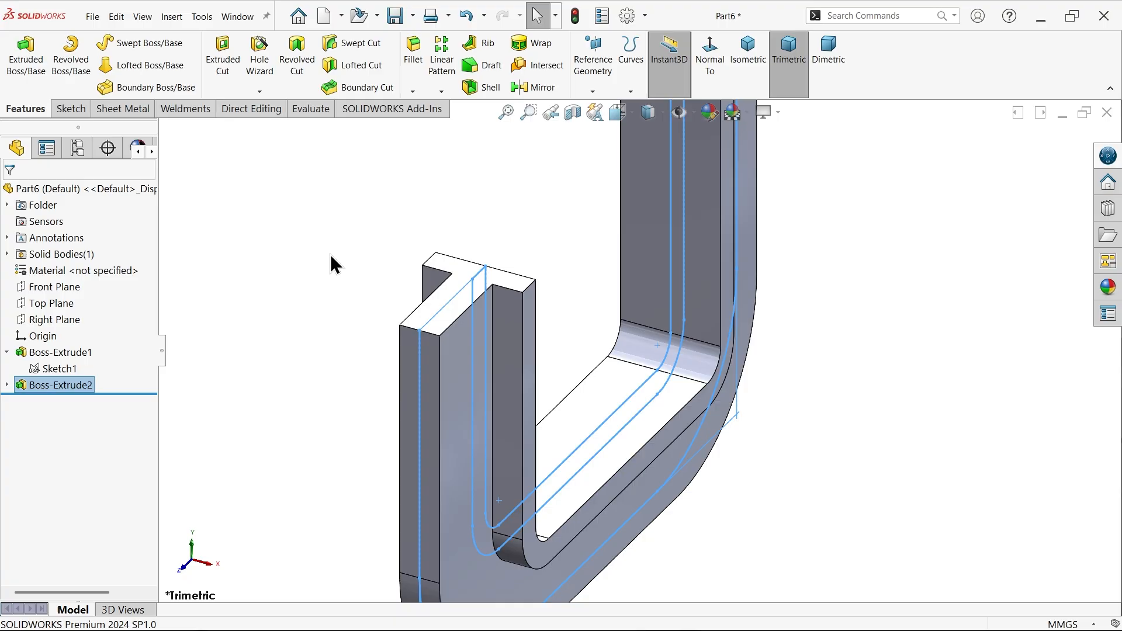
Step: Show the clamp body in isometric view and check the reference drawing for the threaded boss dimensions
click(743, 58)
key(alt+Tab)
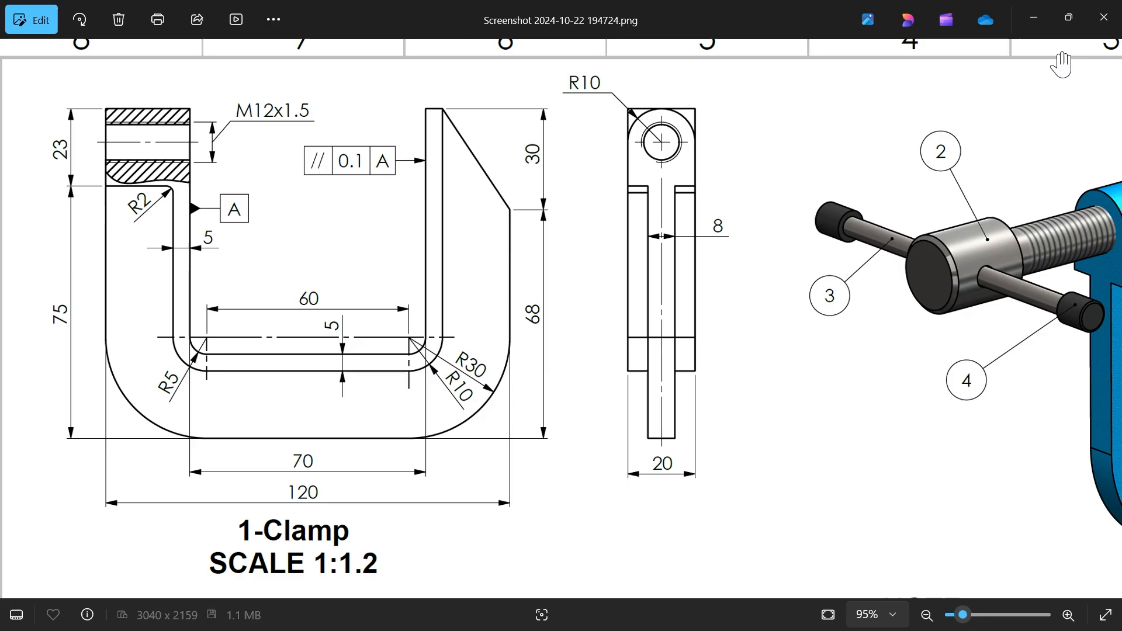
click(1034, 17)
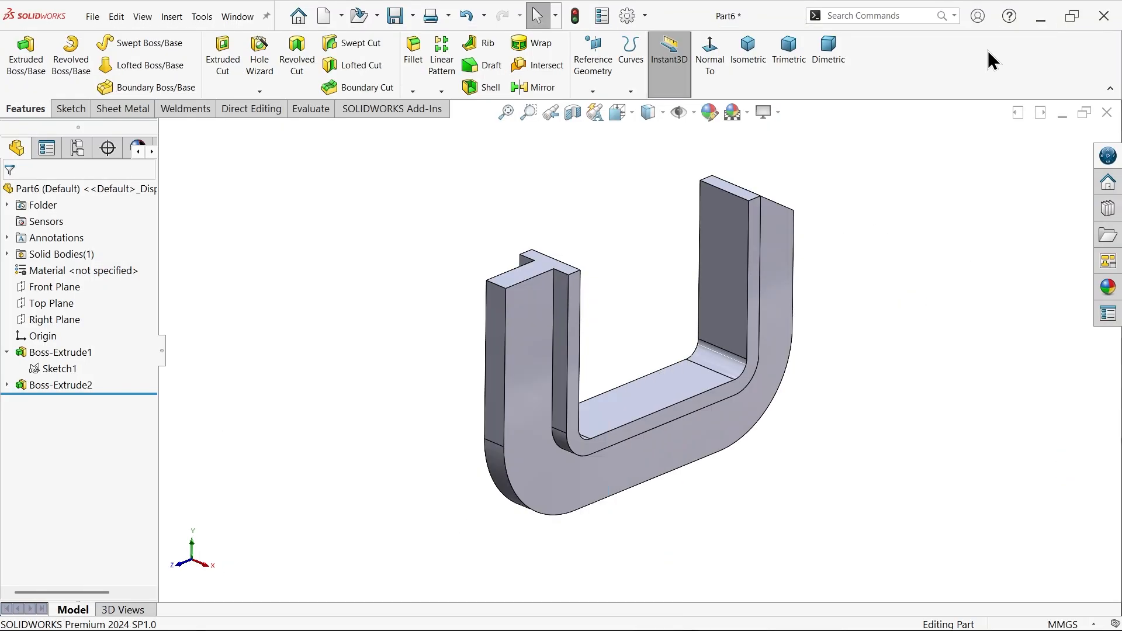
Step: Sketch a circle of about 10 mm radius on the outer rib face of the arm opposite the sloped one, centred below the origin and reaching it
click(501, 303)
click(547, 269)
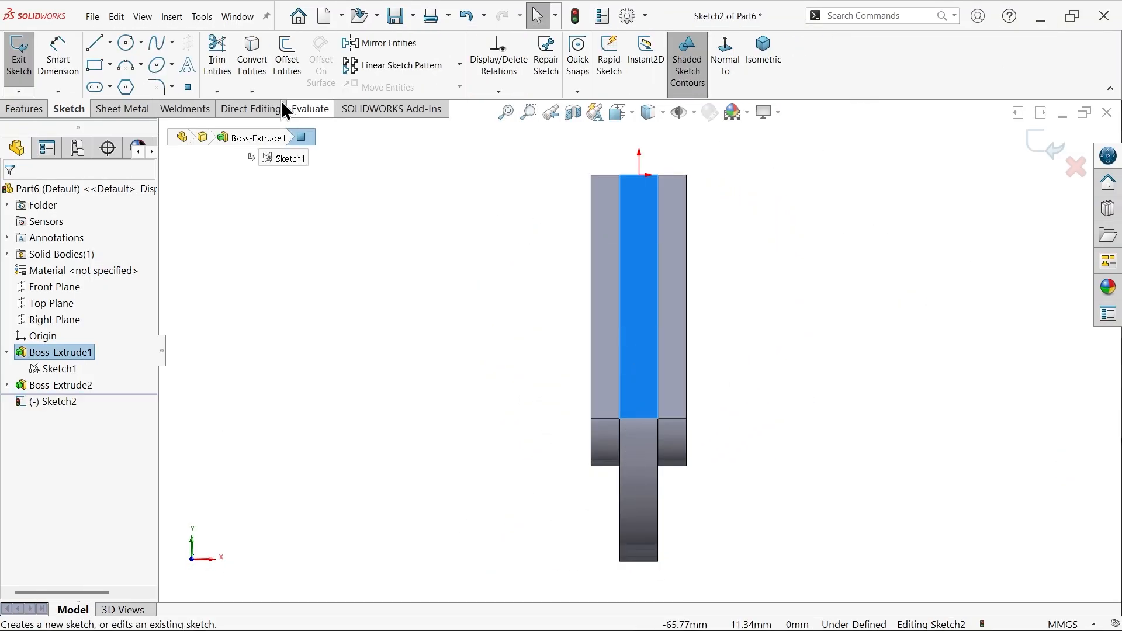
click(126, 44)
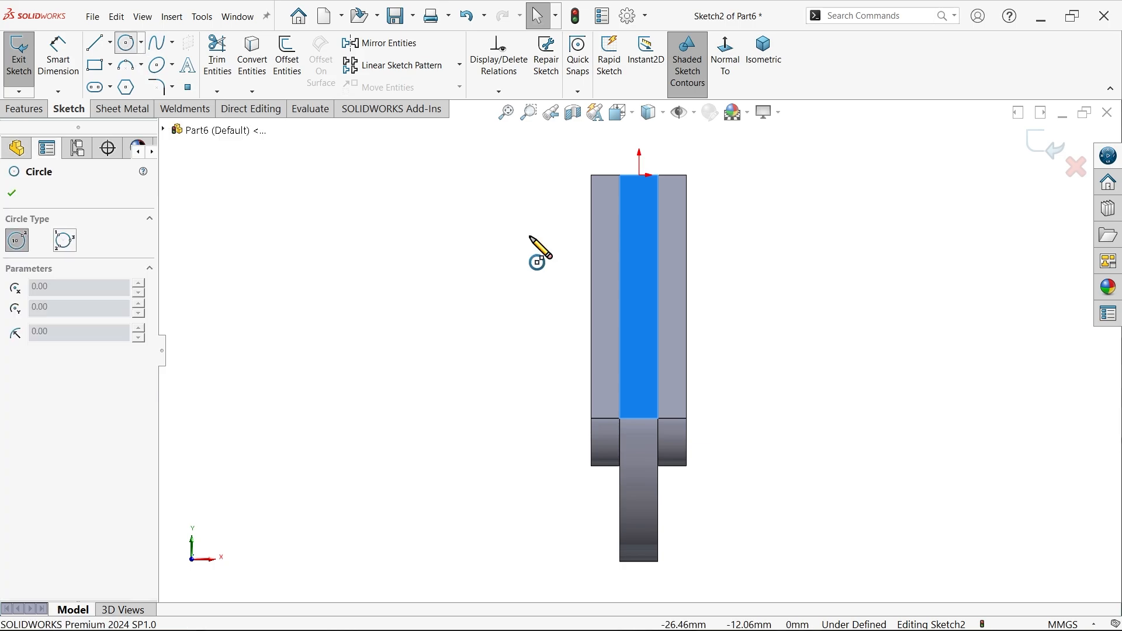
scroll(649, 234, down, 2)
mouse_move(639, 223)
mouse_down()
mouse_move(656, 175)
mouse_move(637, 164)
mouse_up()
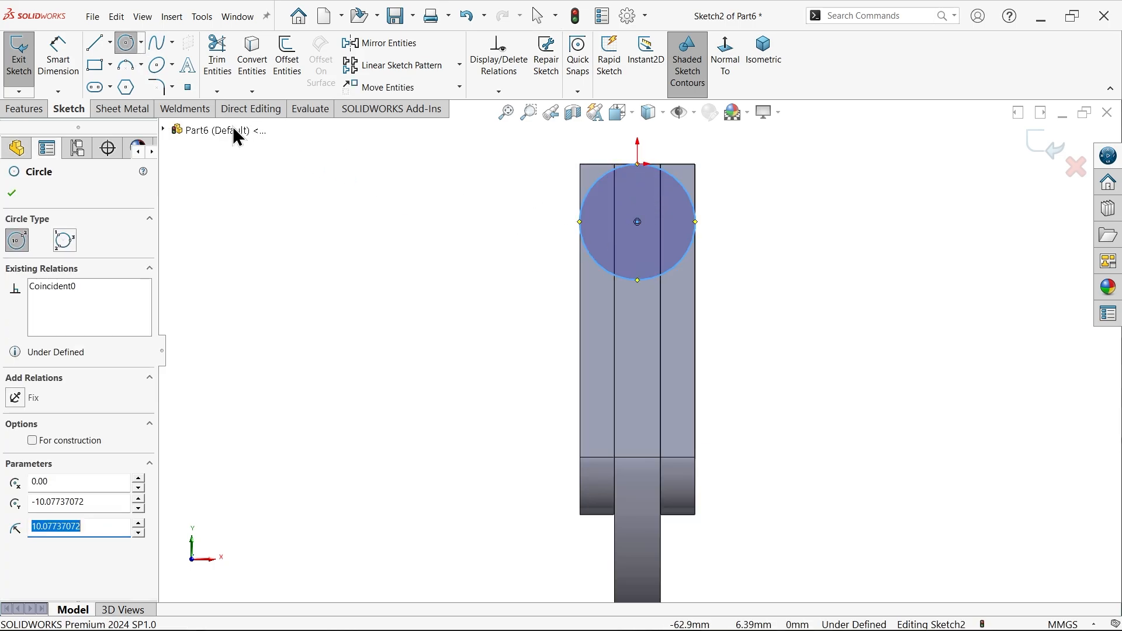
click(59, 56)
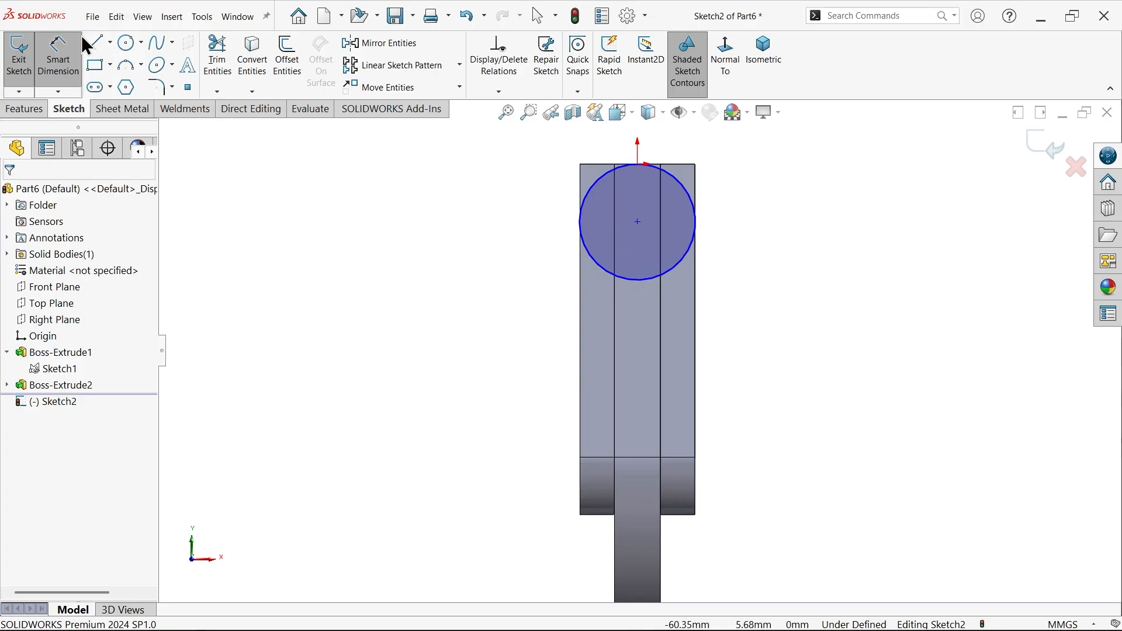
scroll(359, 239, down, 2)
right_click(410, 236)
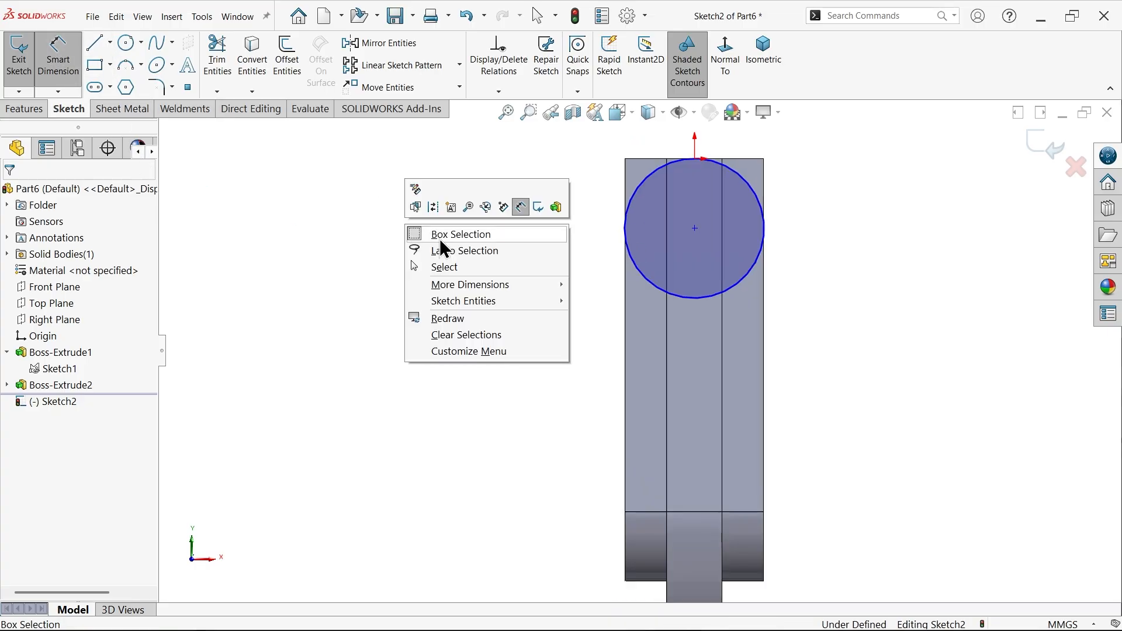
click(447, 267)
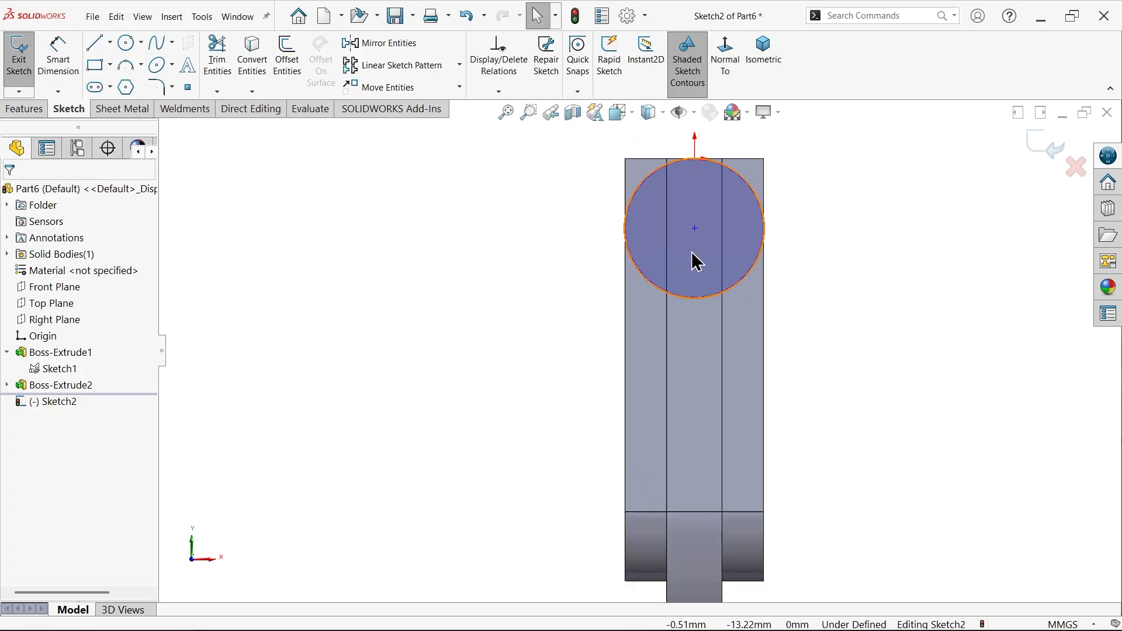
Step: Make the circle tangent to both long side edges of the 20 mm wide arm
click(625, 279)
ctrl+click(643, 281)
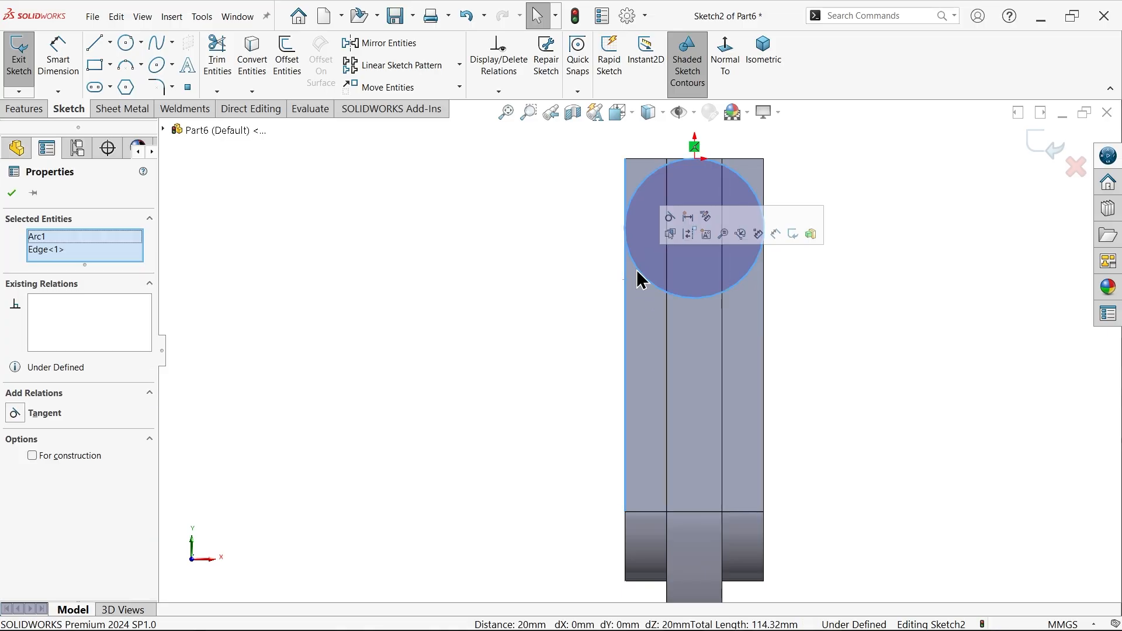
click(670, 218)
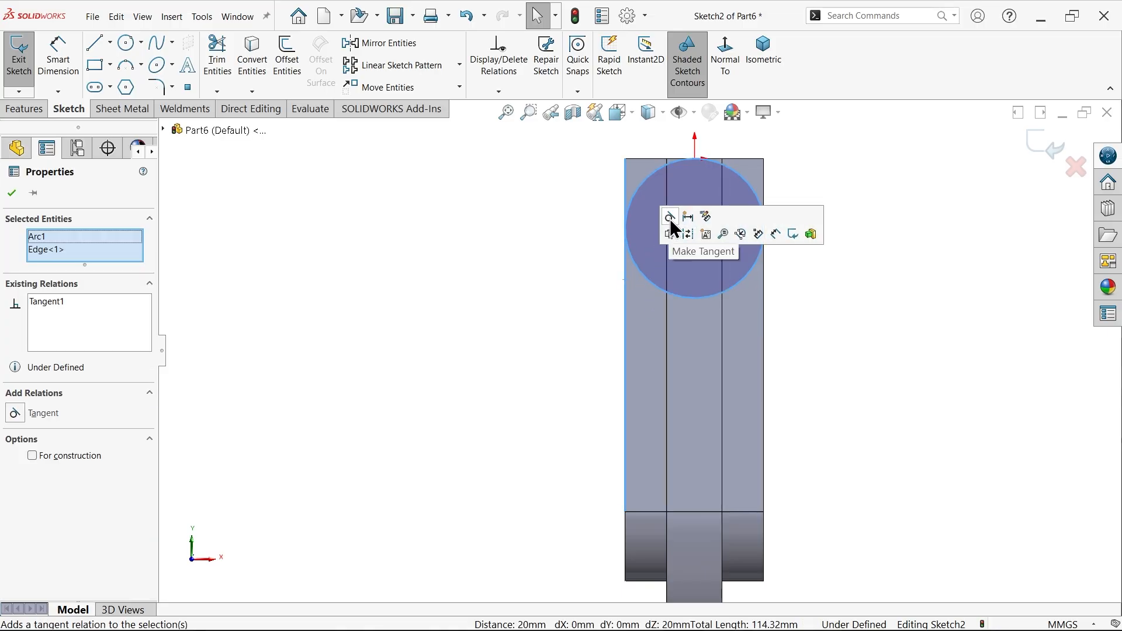
click(778, 278)
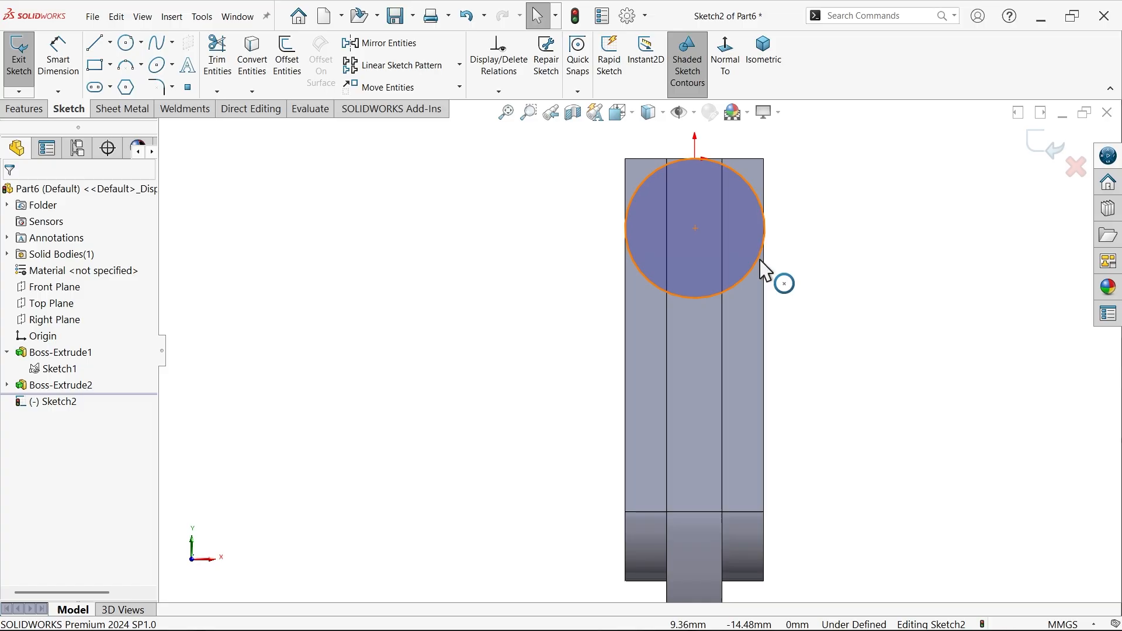
click(759, 262)
ctrl+click(765, 284)
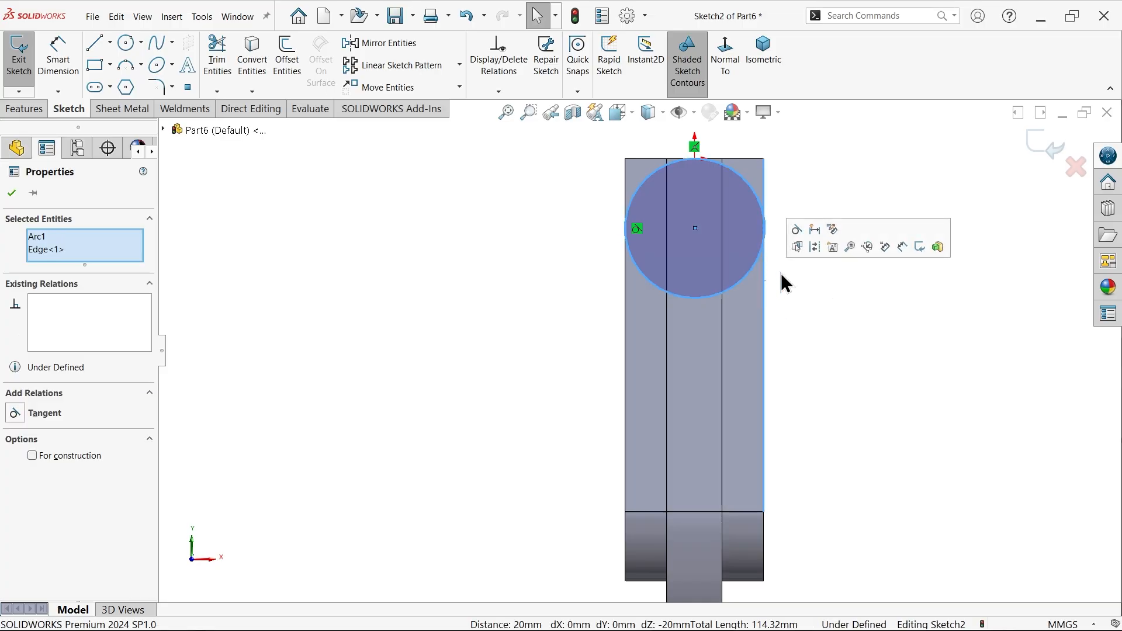
click(798, 229)
click(777, 270)
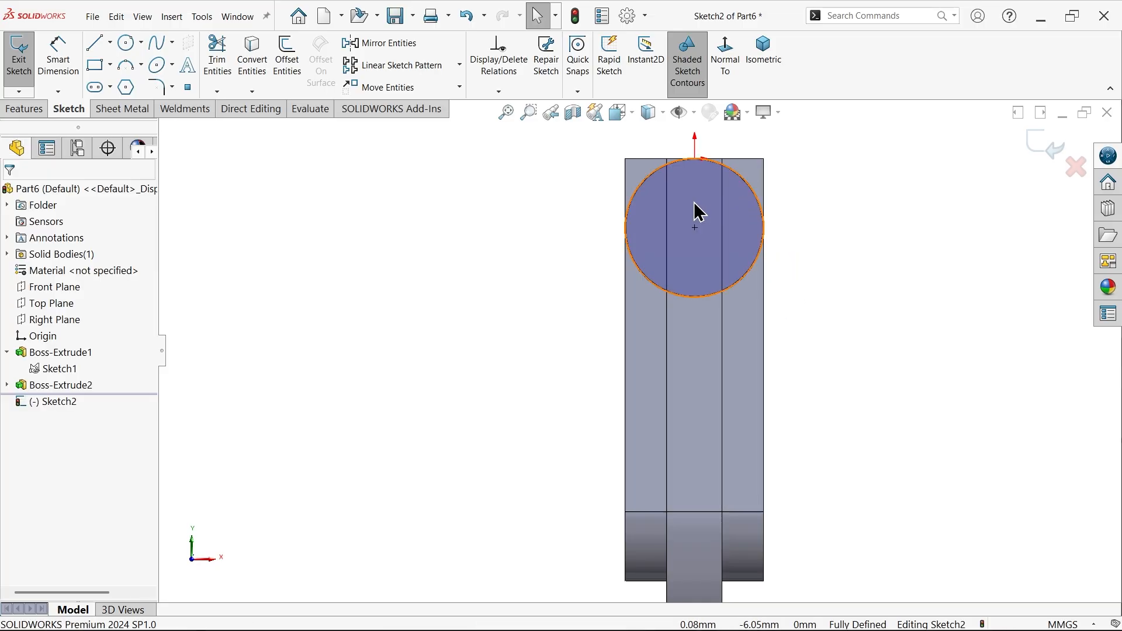
Step: Draw a three-line U from one side of the circle down, 20 mm across the arm and back up to the circle's other side
click(95, 47)
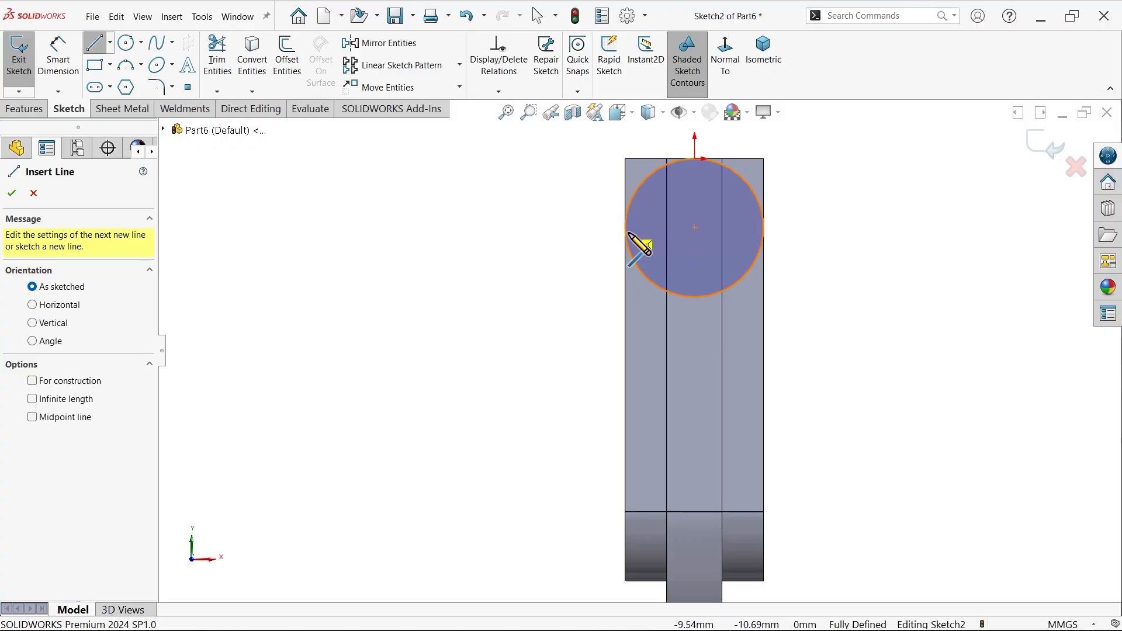
click(626, 257)
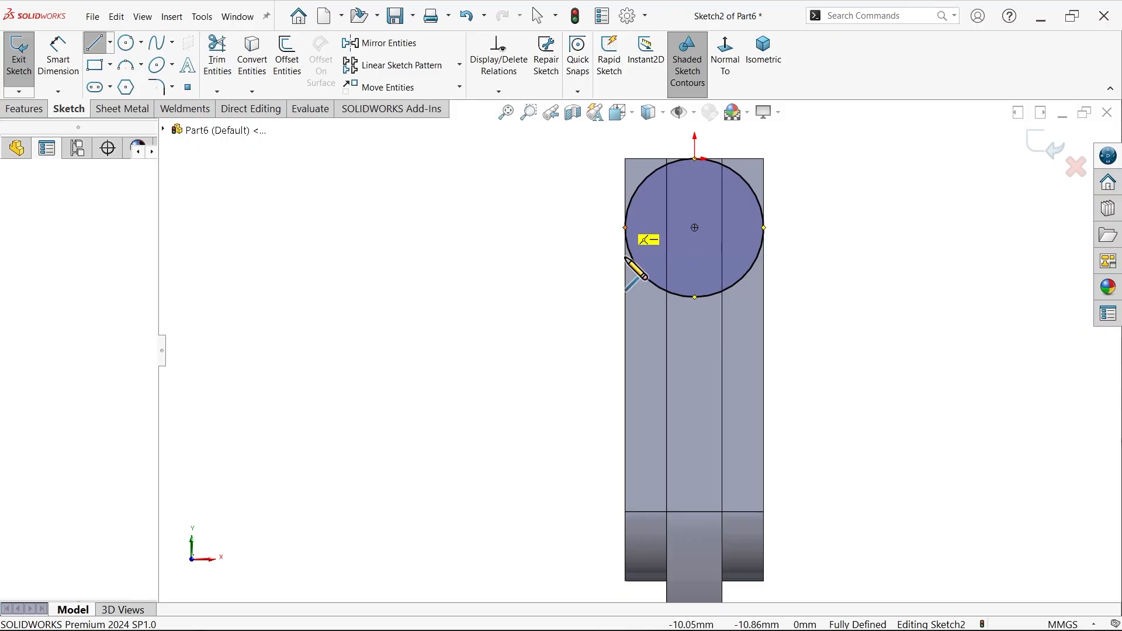
click(625, 317)
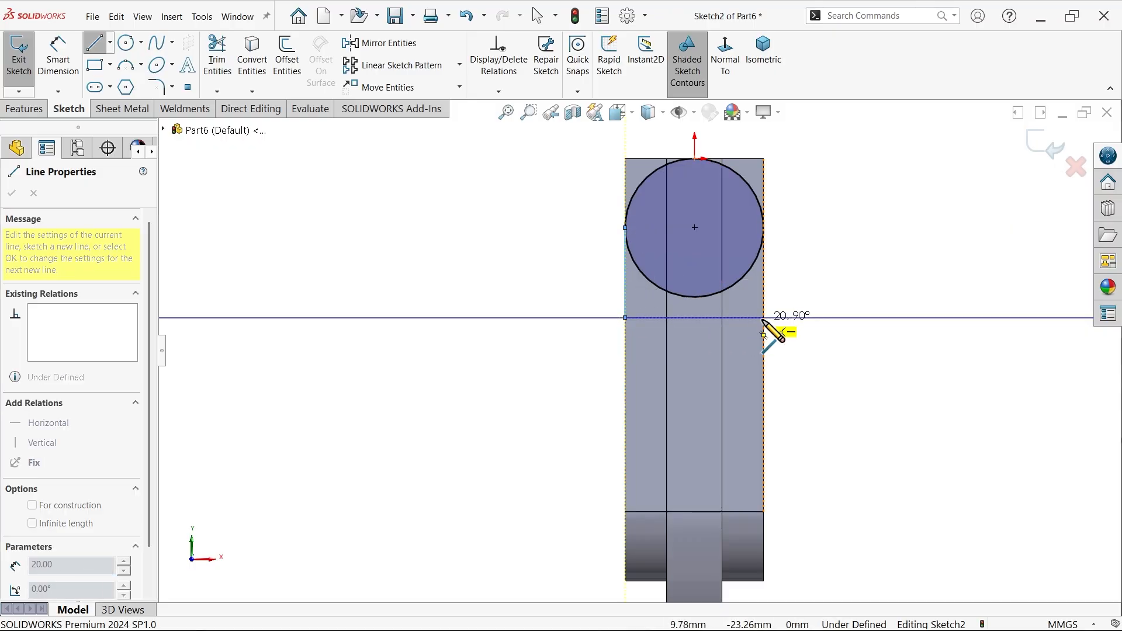
click(763, 317)
click(763, 227)
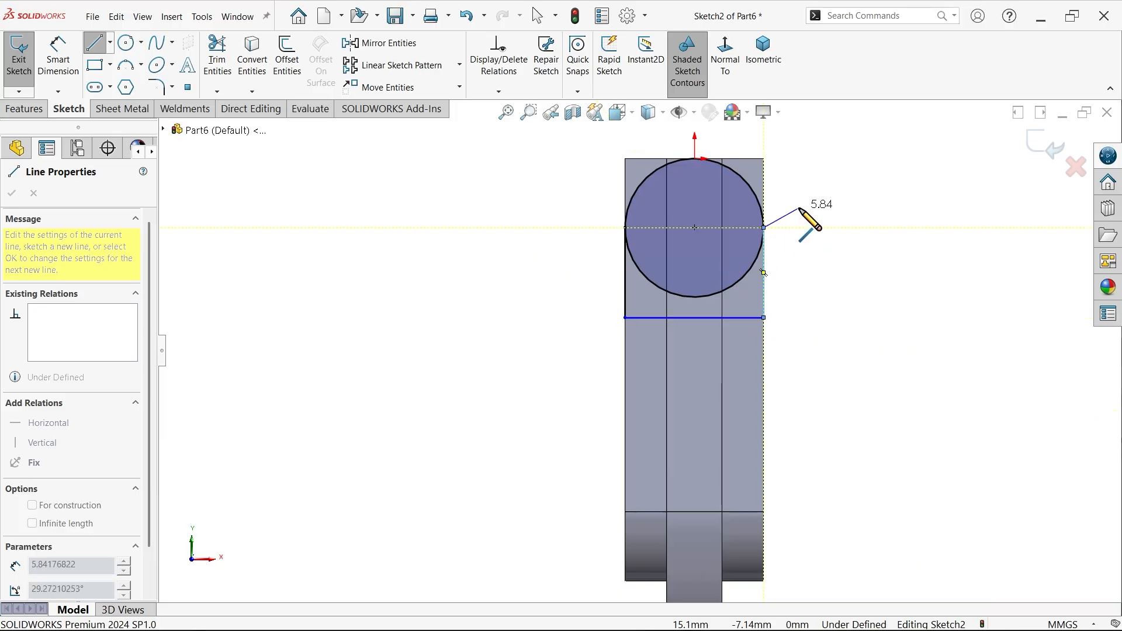
right_click(818, 224)
click(850, 236)
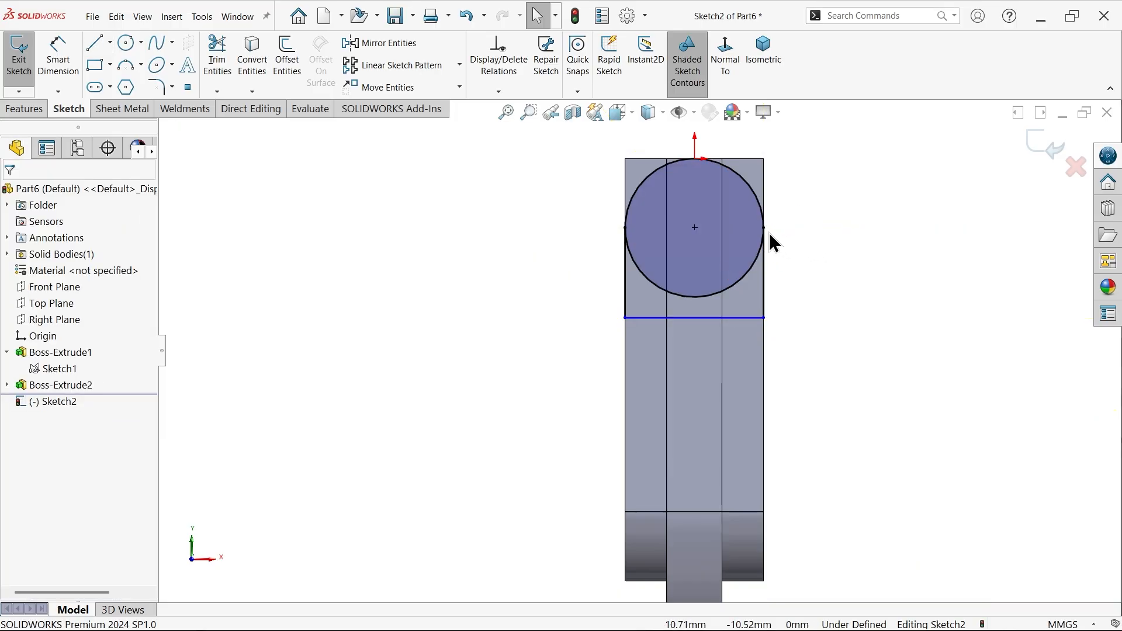
Step: Trim away the lower half of the circle to leave a closed round-topped profile
scroll(769, 233, down, 2)
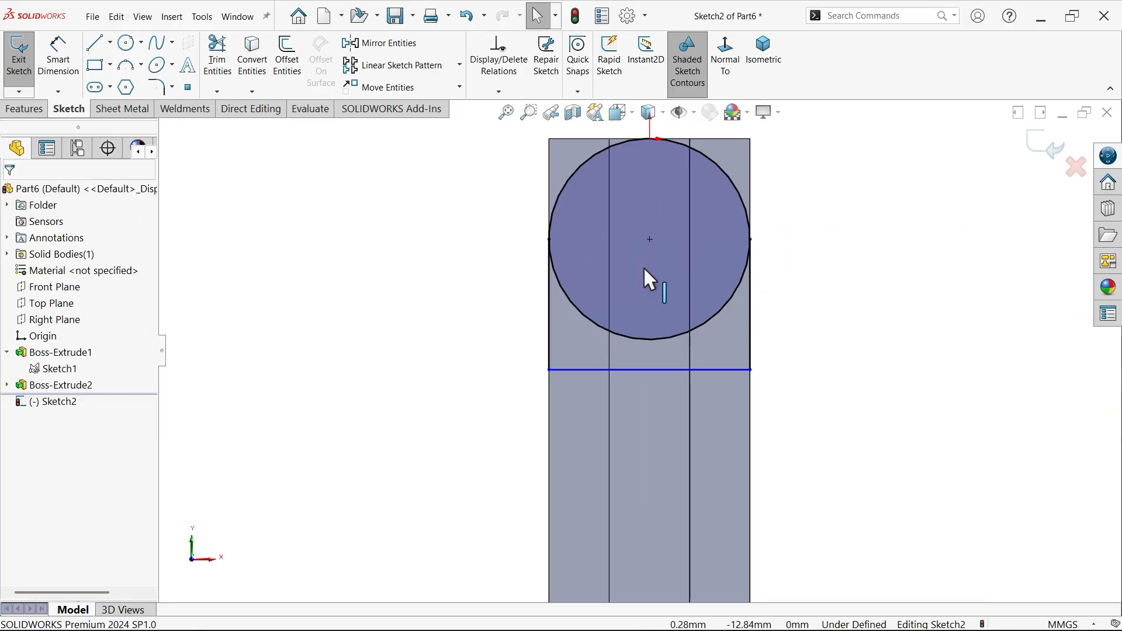
click(218, 61)
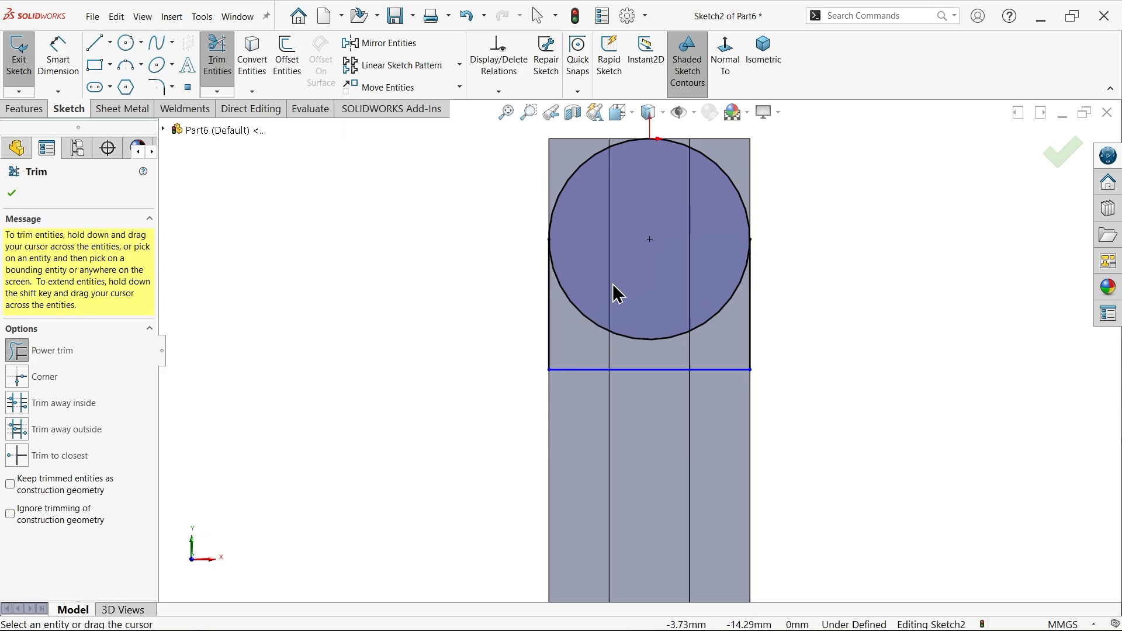
drag(612, 284, 585, 332)
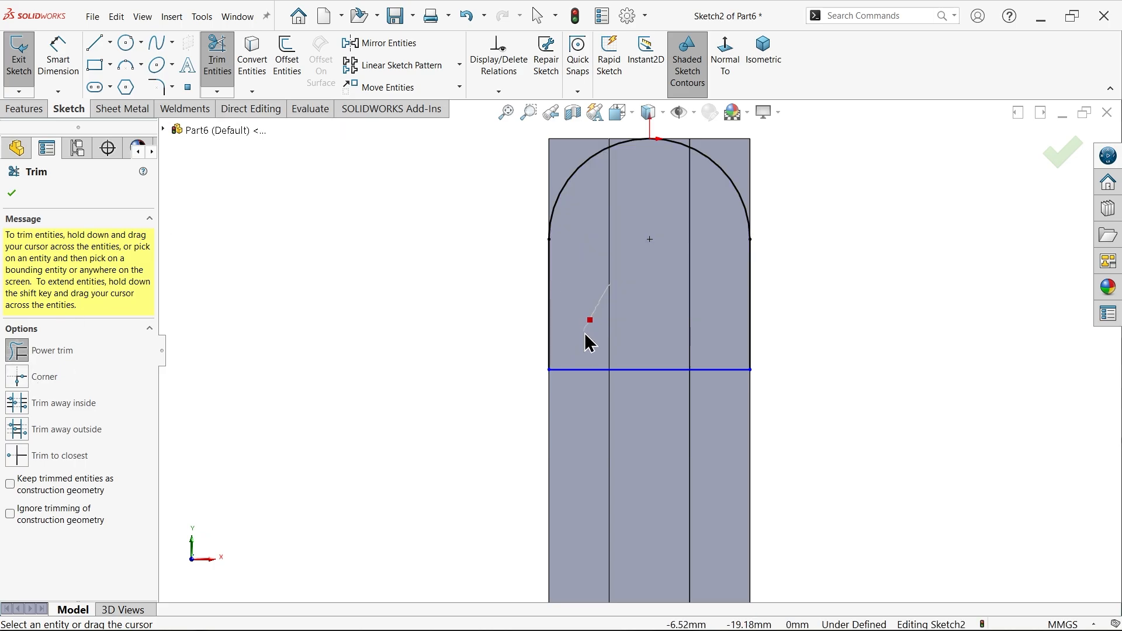
Step: Dimension the round-topped profile's overall height from the arc's top to its base line as 23 mm
click(57, 62)
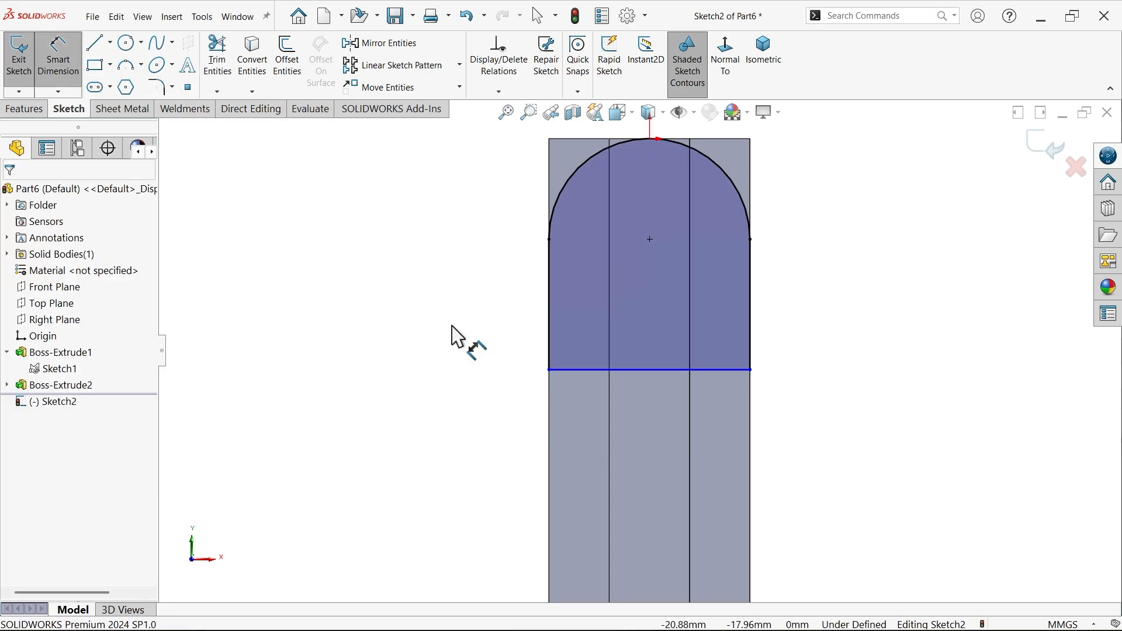
click(607, 370)
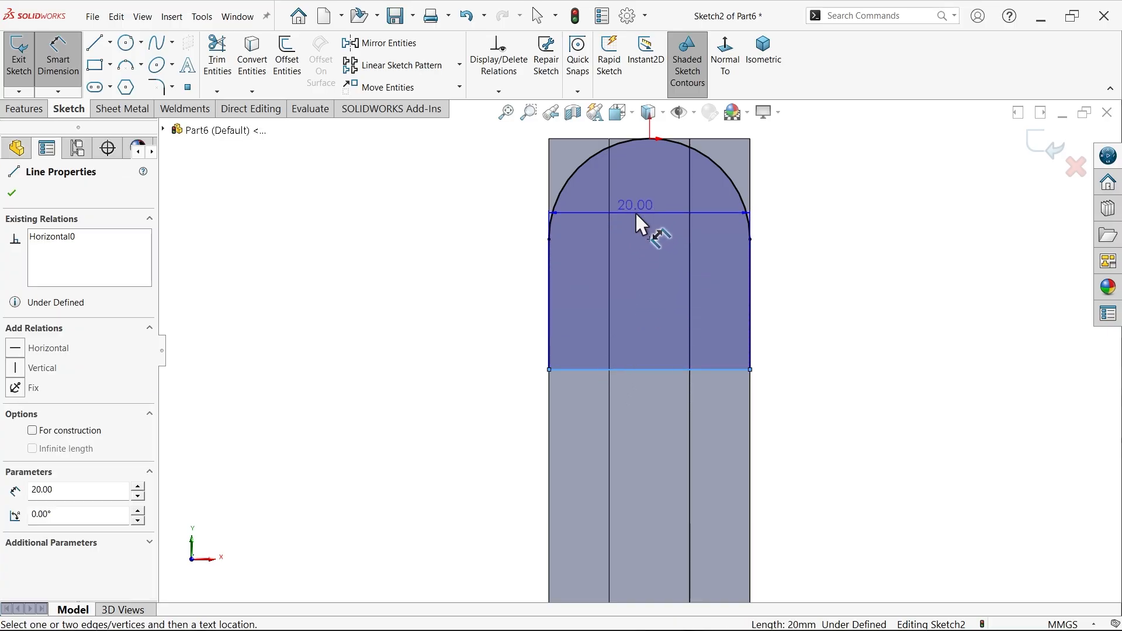
click(640, 141)
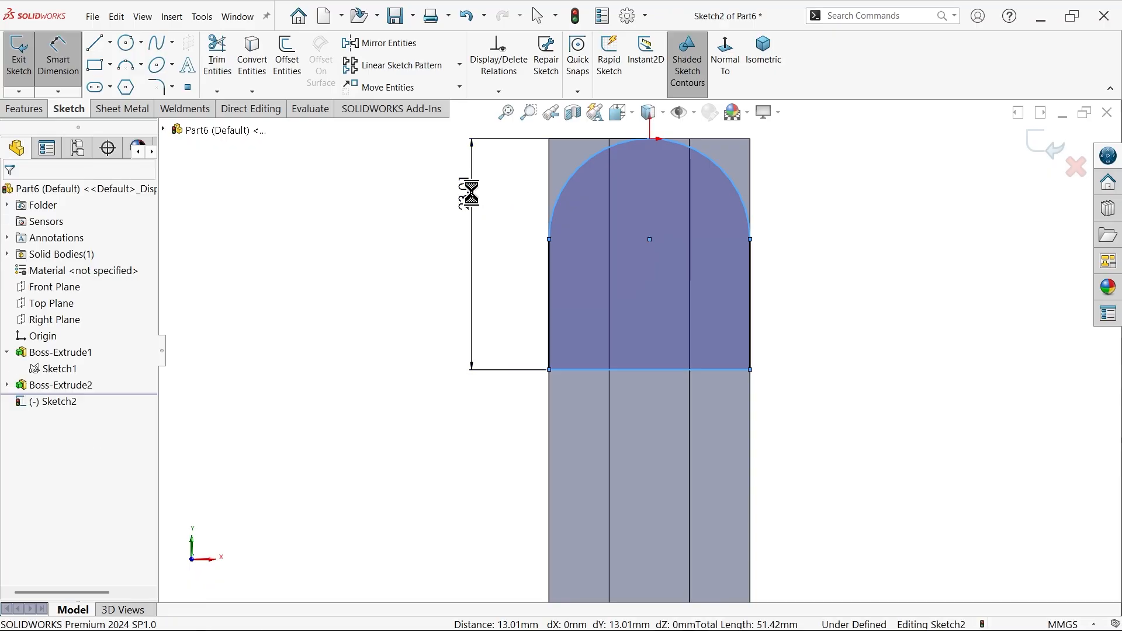
click(468, 193)
text(2)
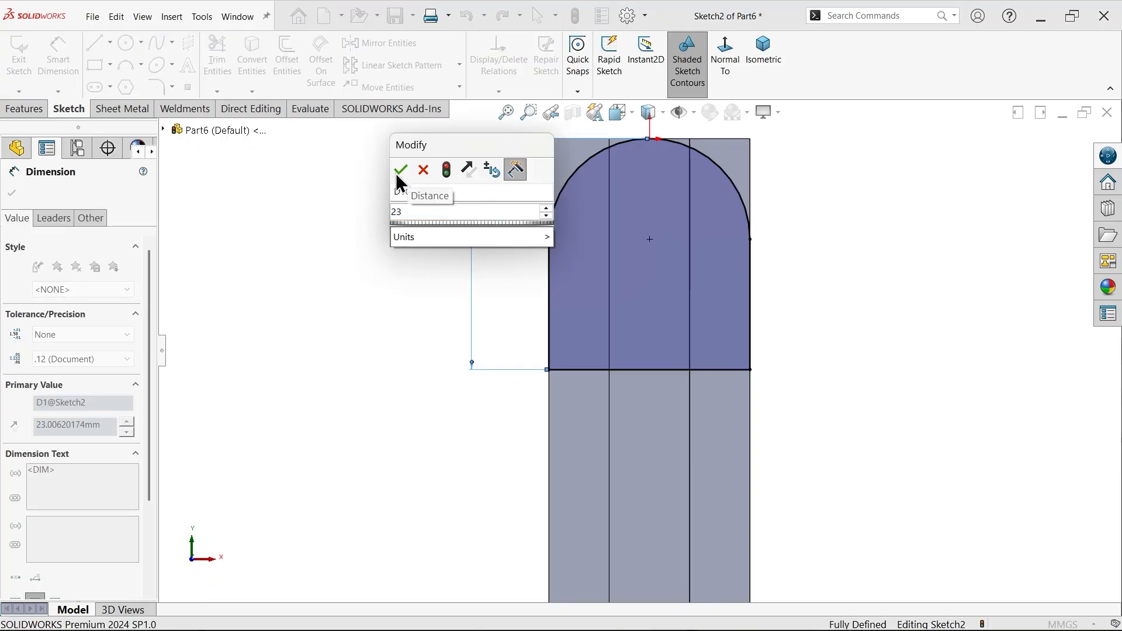
text(3)
click(396, 175)
Step: Extrude the round-topped profile with the Up To Surface end condition, ending at the arm's inner face towards the opposite arm
click(25, 110)
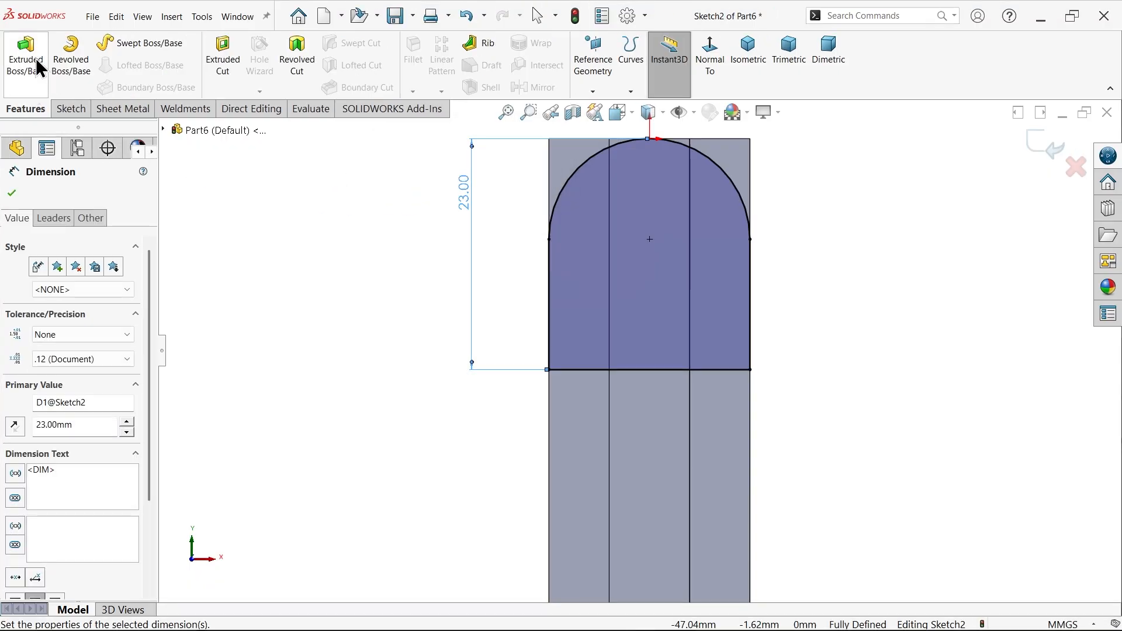
click(26, 58)
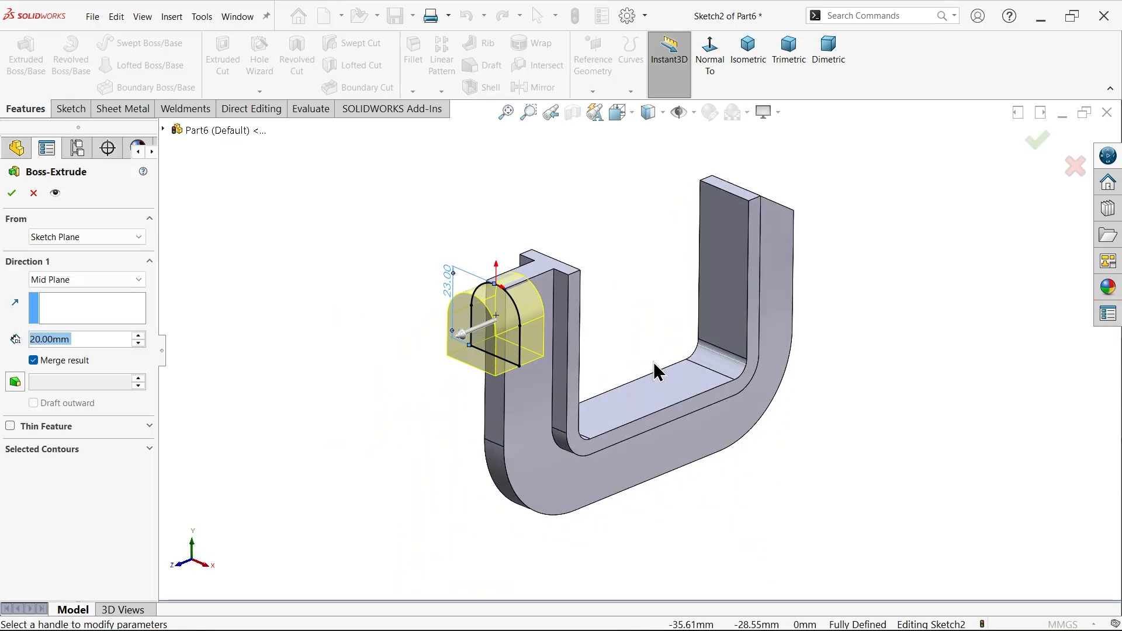
scroll(648, 351, down, 2)
click(88, 279)
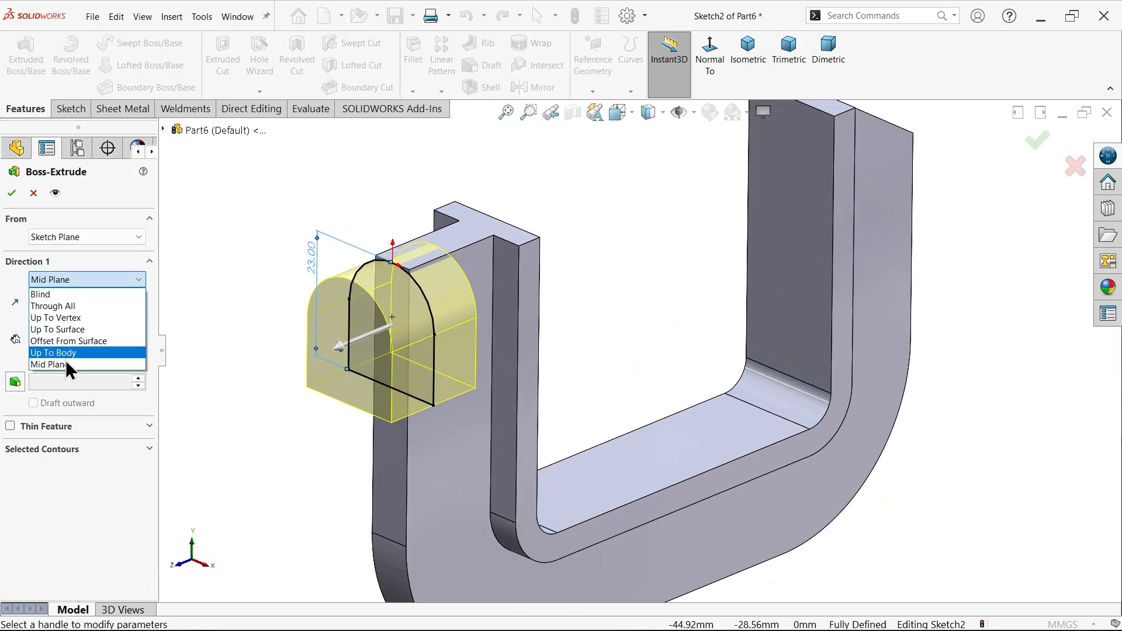
click(82, 330)
middle_drag(253, 356, 150, 345)
click(473, 279)
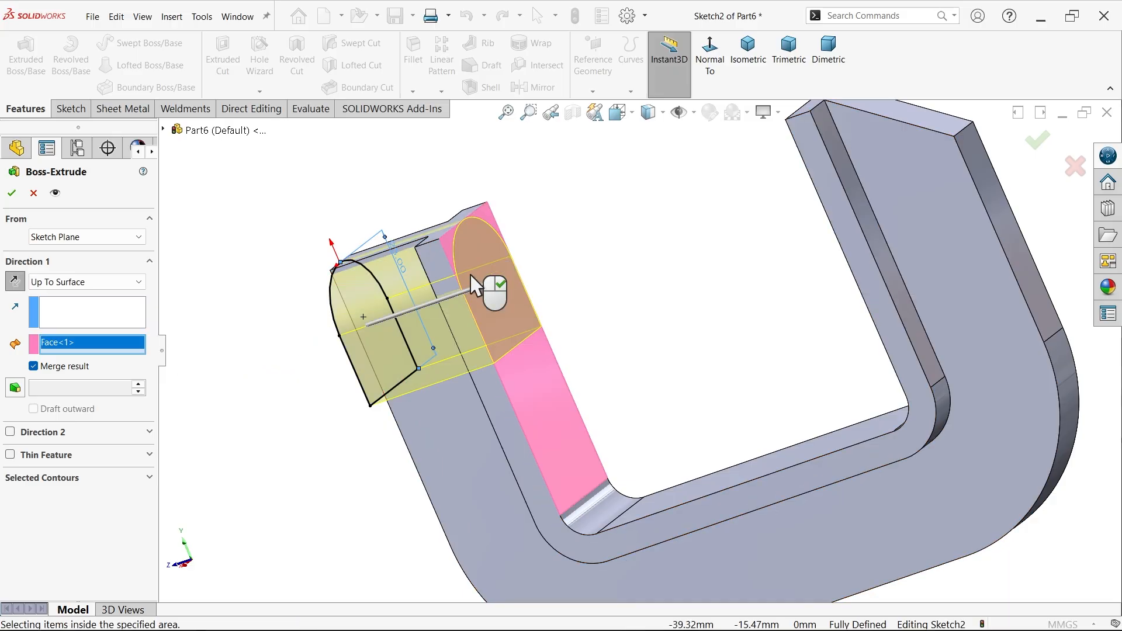
click(12, 193)
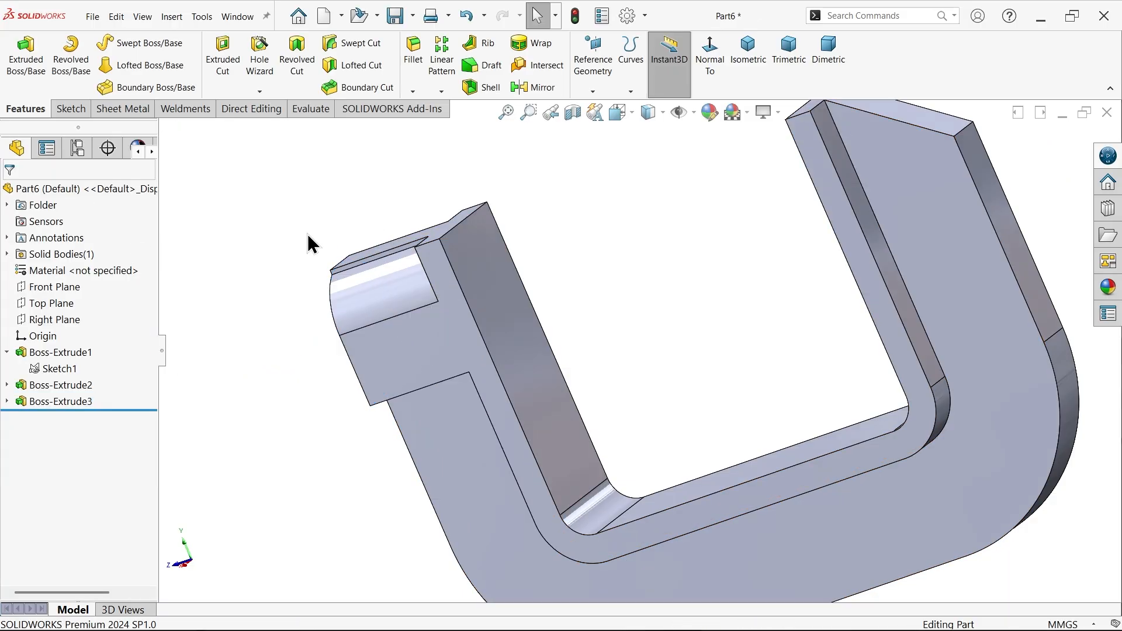
Step: On the boss's outer end face, sketch three lines around its top: 10 mm up, 20 mm across and 10 mm down
middle_drag(308, 243, 447, 237)
click(390, 324)
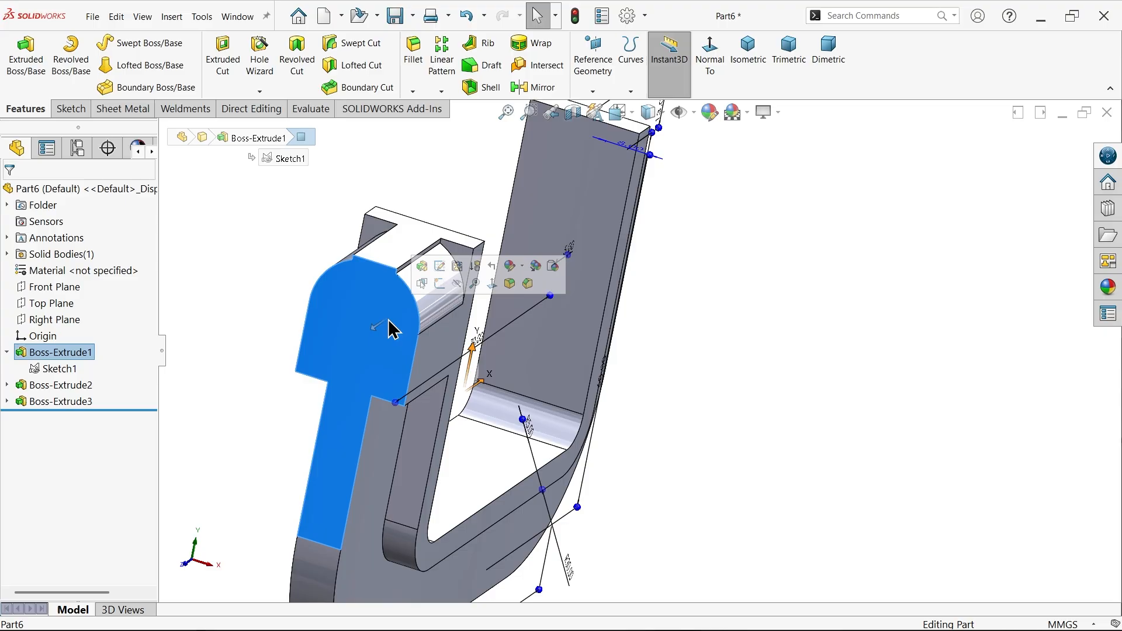
click(439, 281)
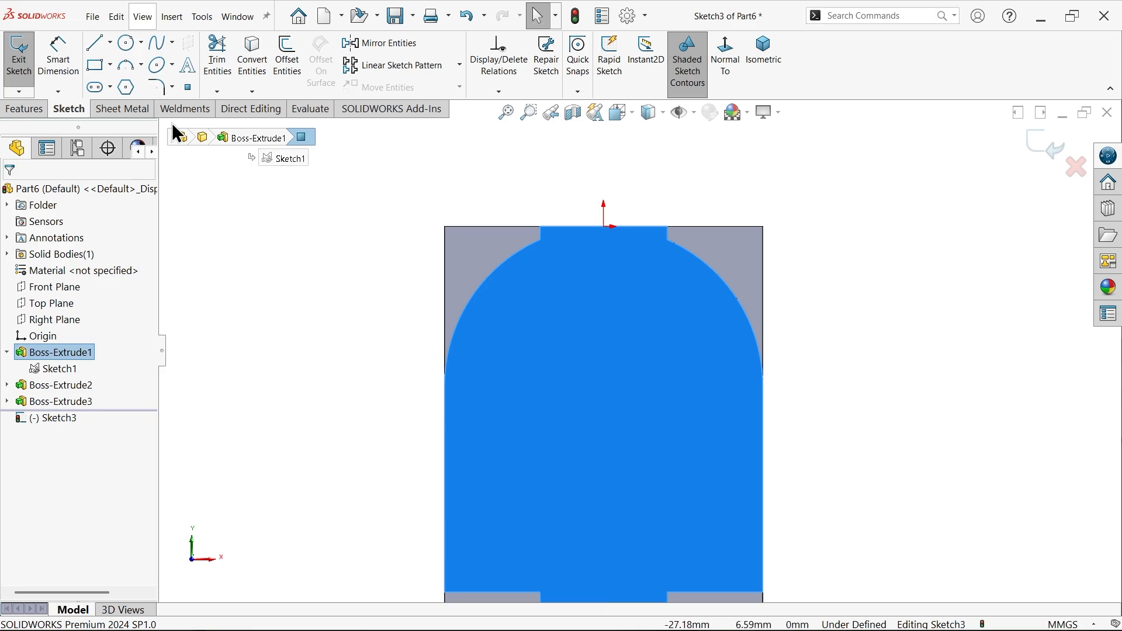
click(95, 43)
scroll(583, 199, down, 2)
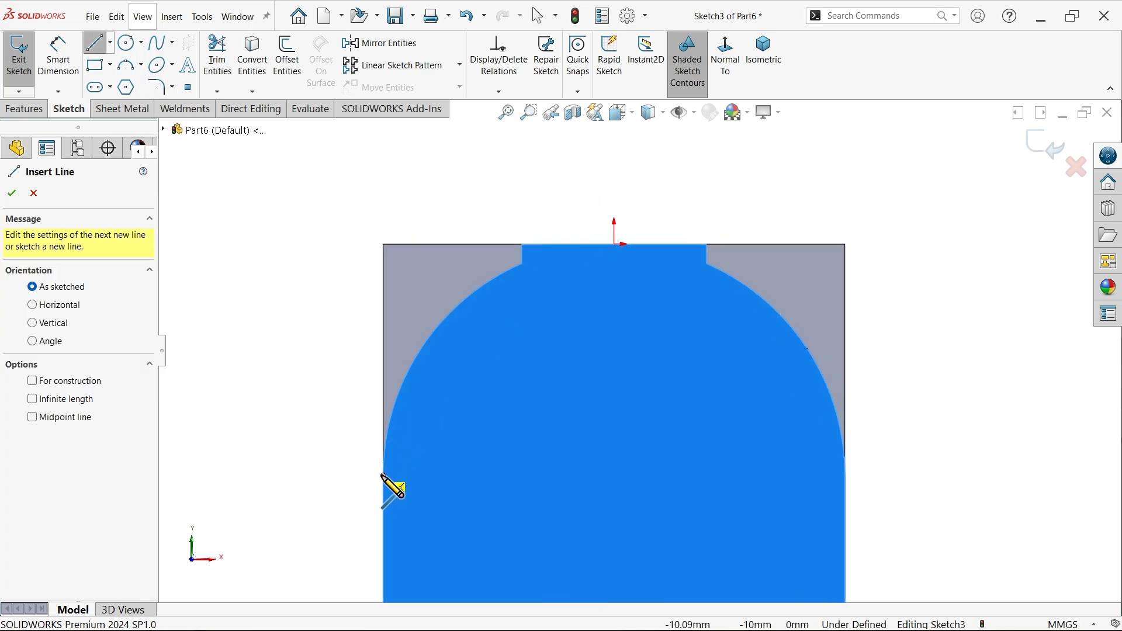
click(383, 474)
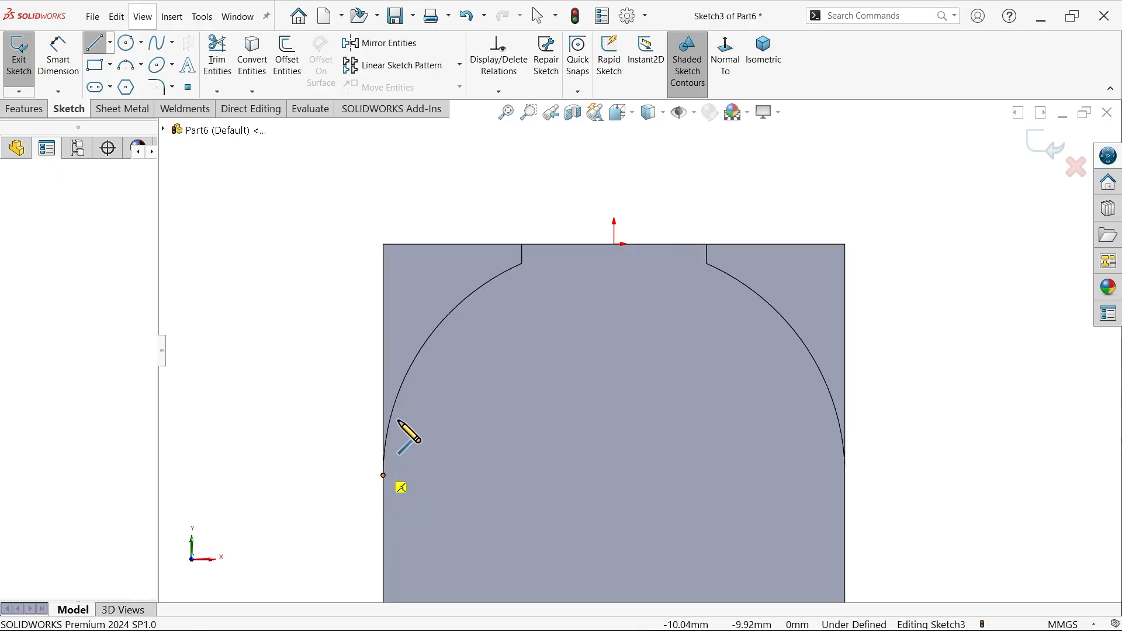
click(382, 243)
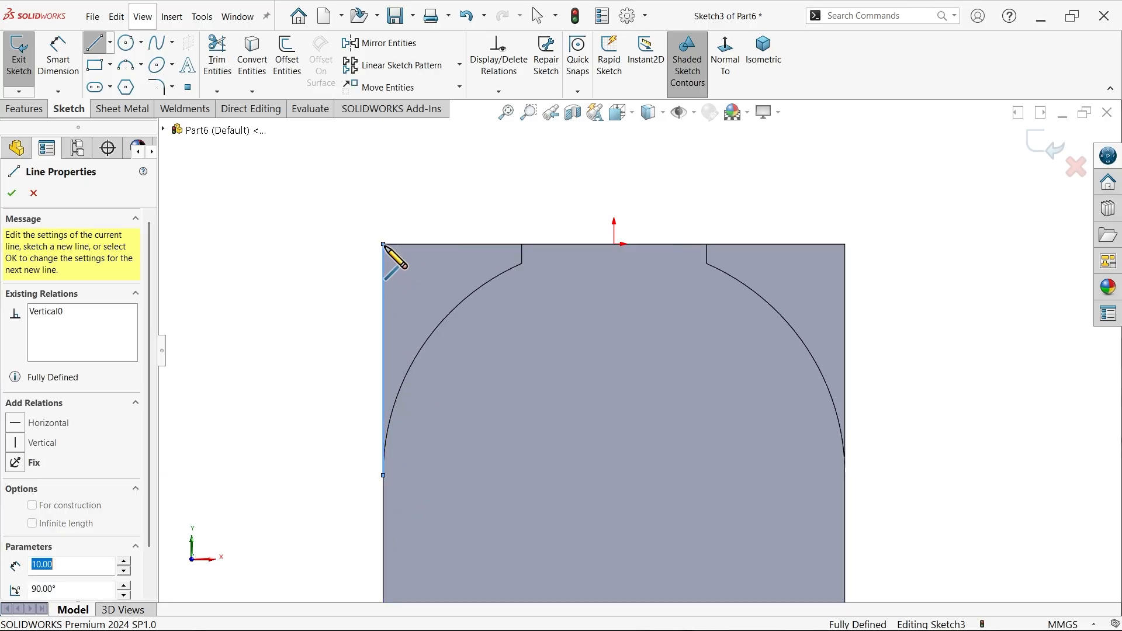
click(845, 244)
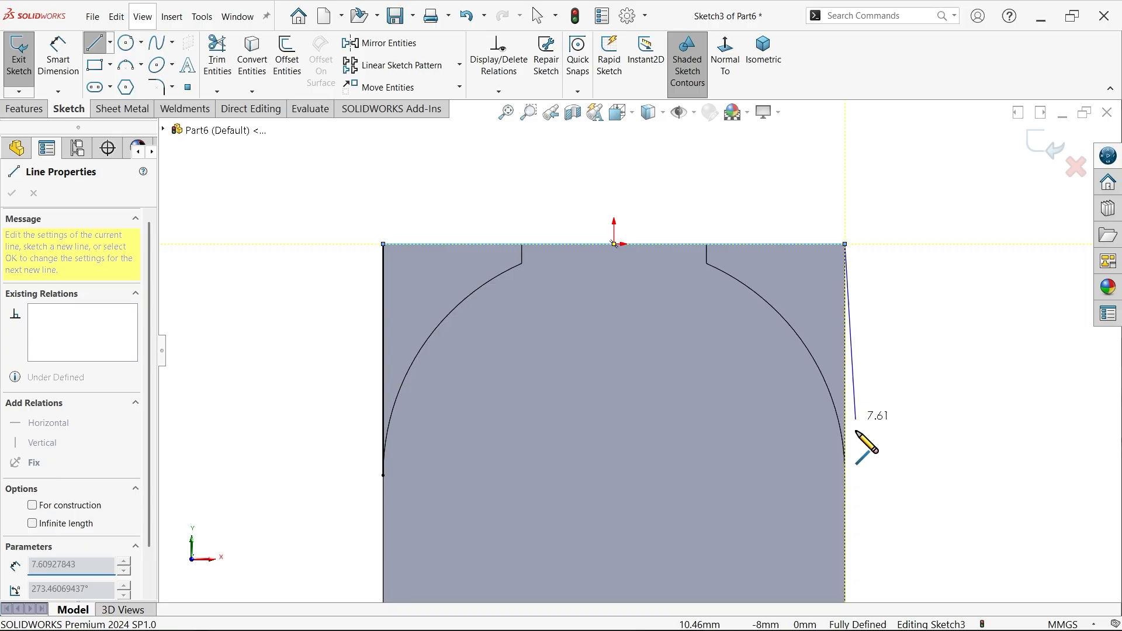
click(845, 475)
right_click(920, 394)
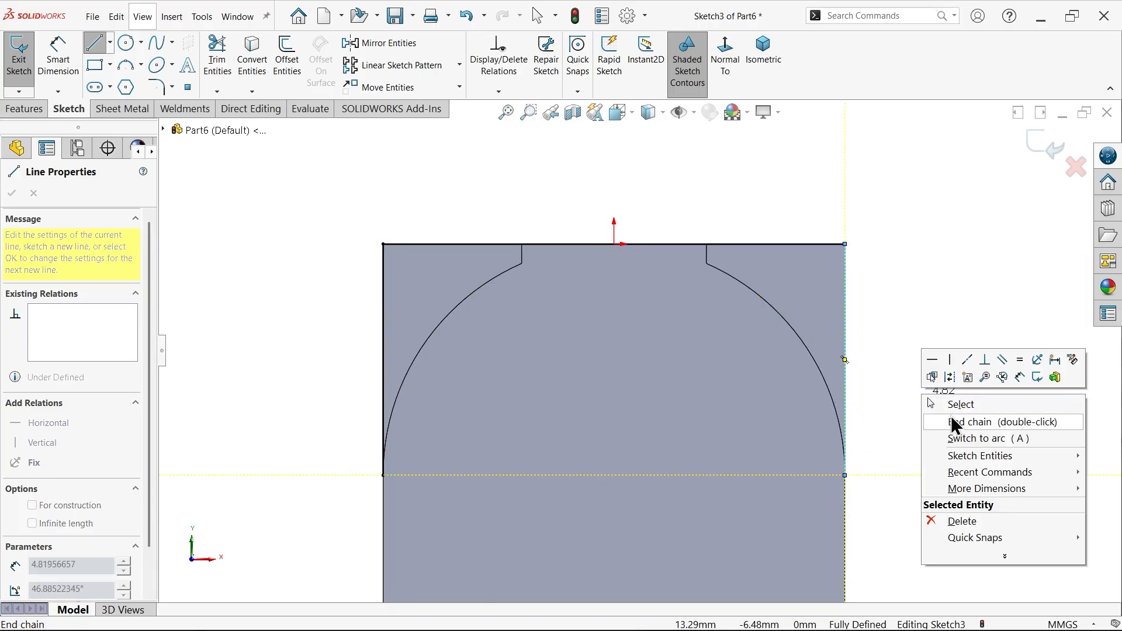
click(948, 406)
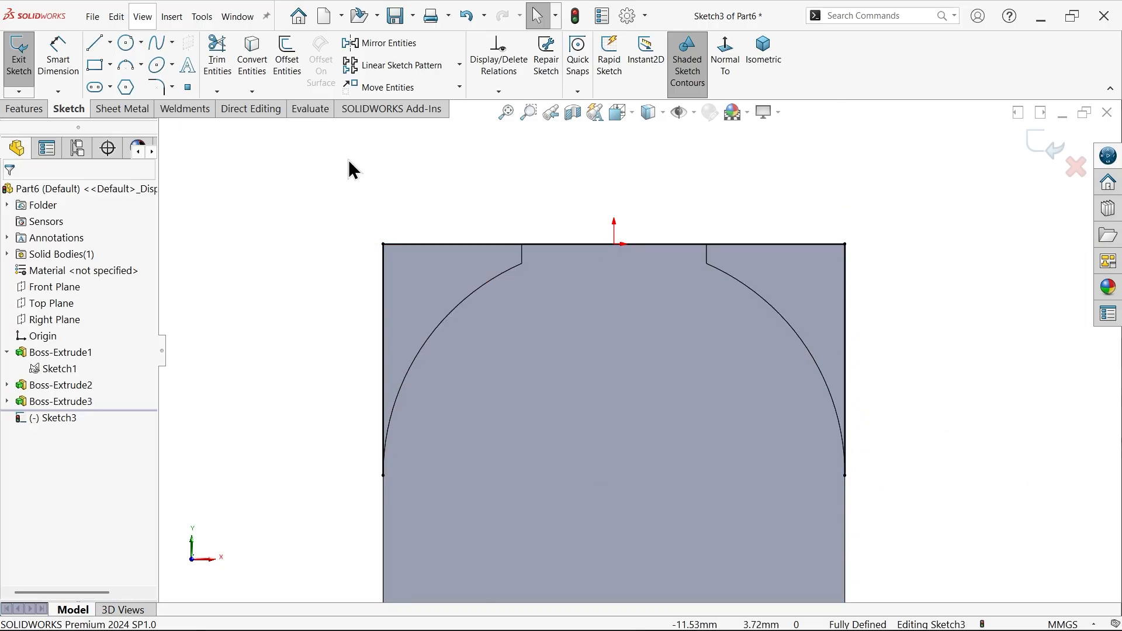
Step: Close the outline with a 10 mm radius, 180° three-point arc joining the lower ends of the two vertical lines
click(129, 65)
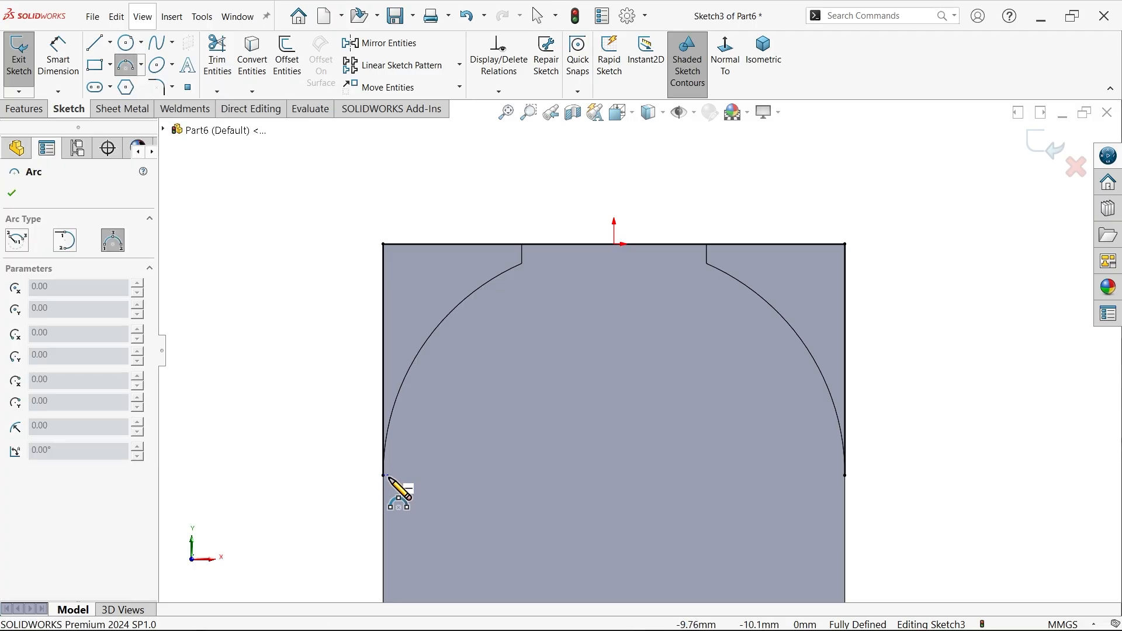
click(383, 475)
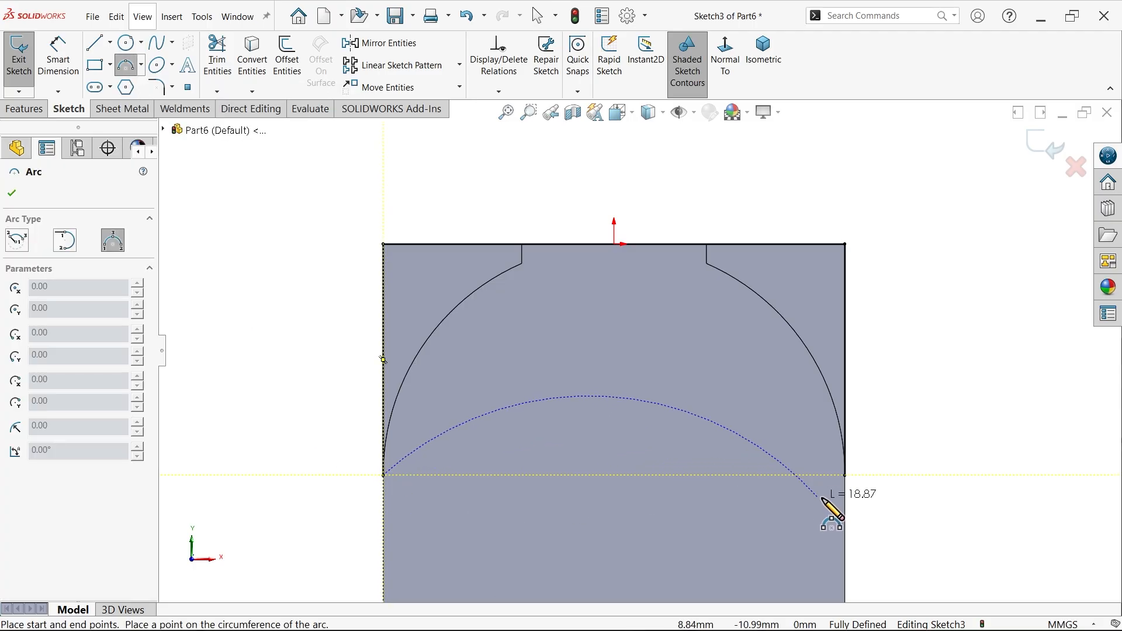
click(845, 475)
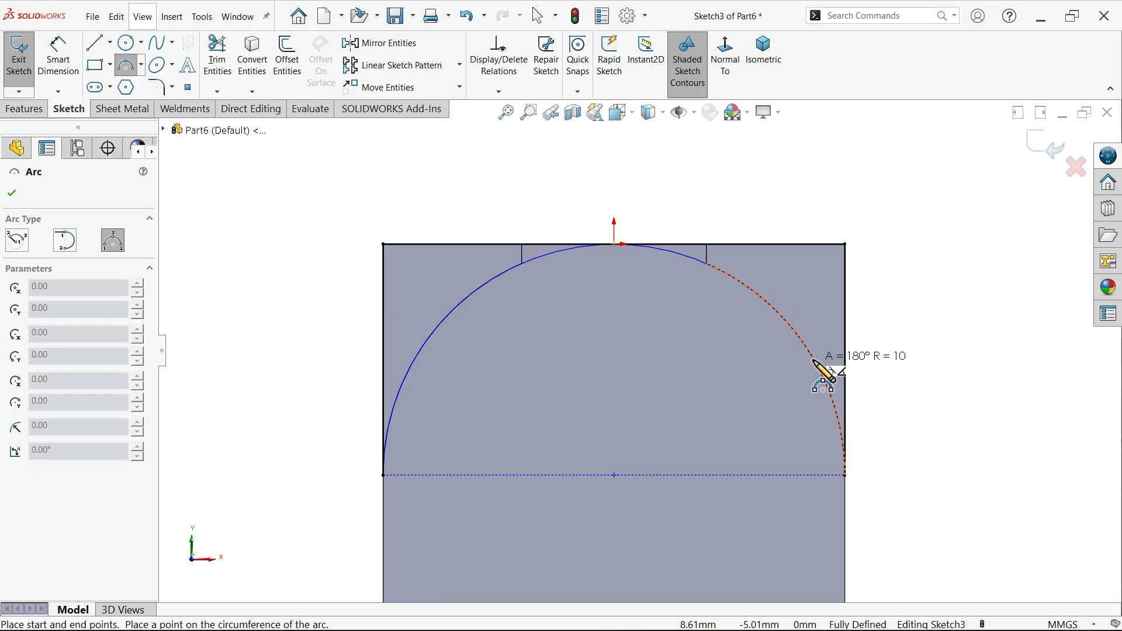
click(814, 359)
right_click(659, 175)
click(694, 184)
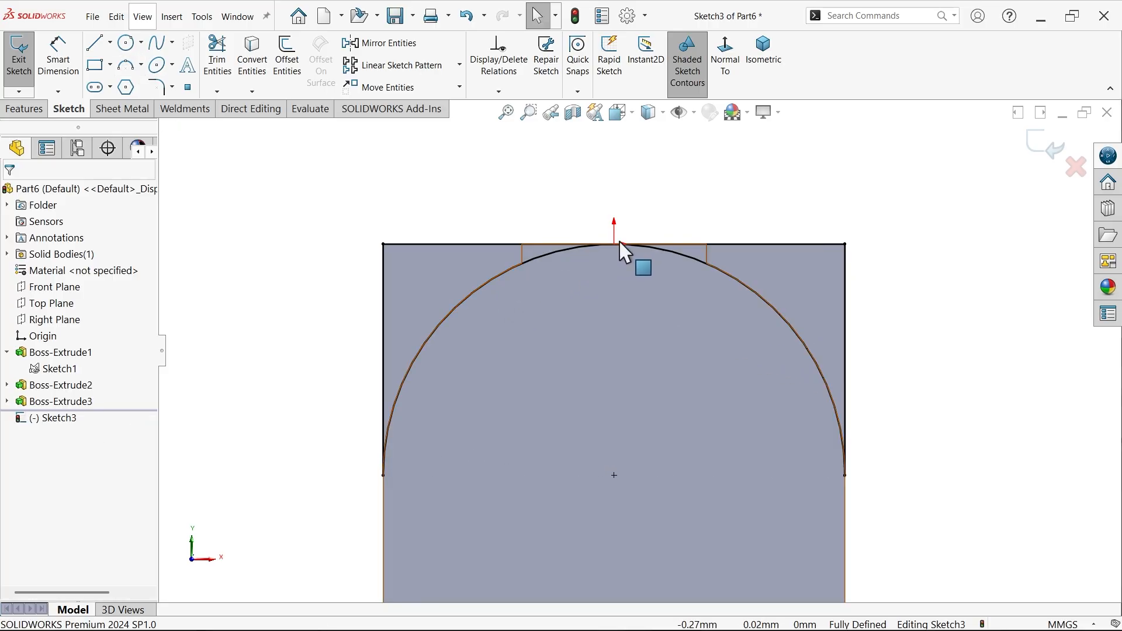
Step: Start an extruded cut using the four regions between the arc and the square corners as its contours
click(22, 110)
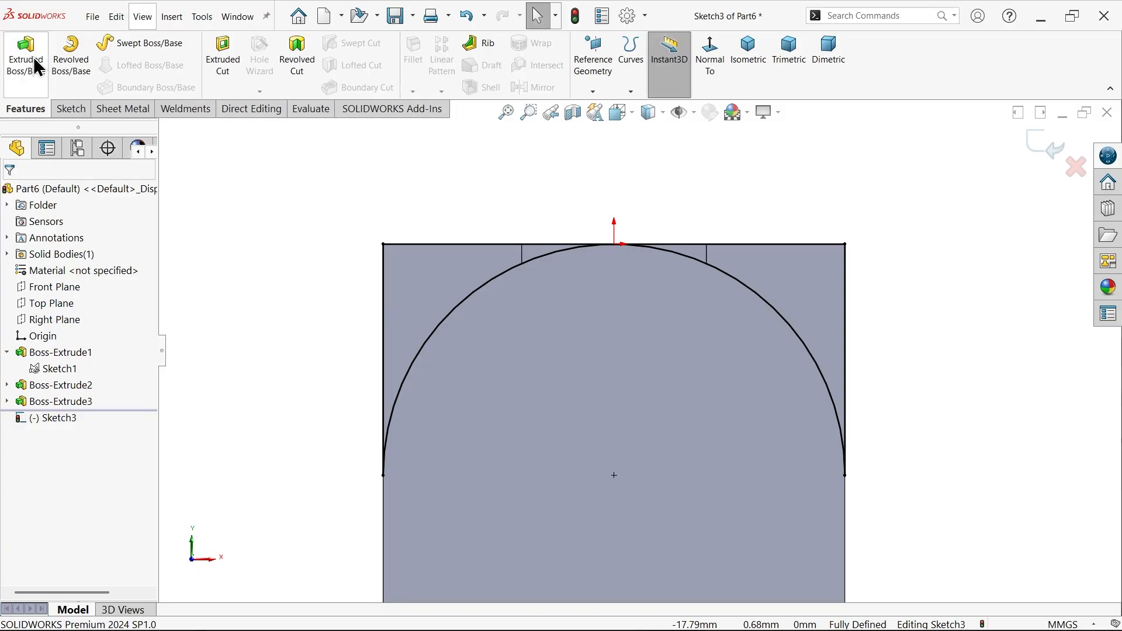
click(218, 52)
scroll(449, 280, down, 4)
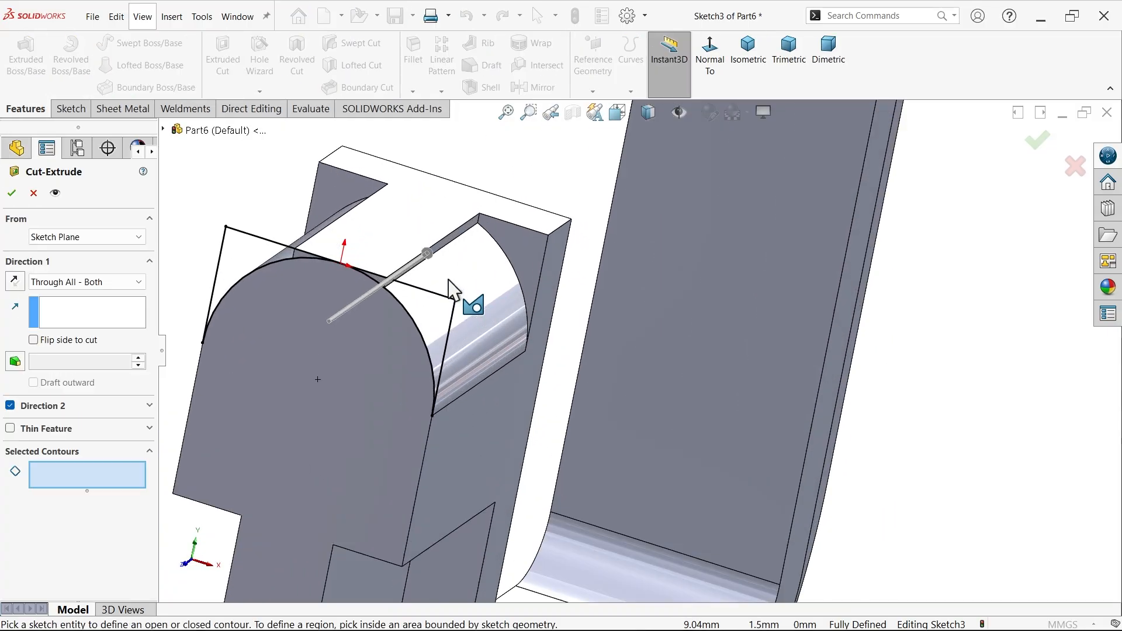
click(417, 307)
click(247, 252)
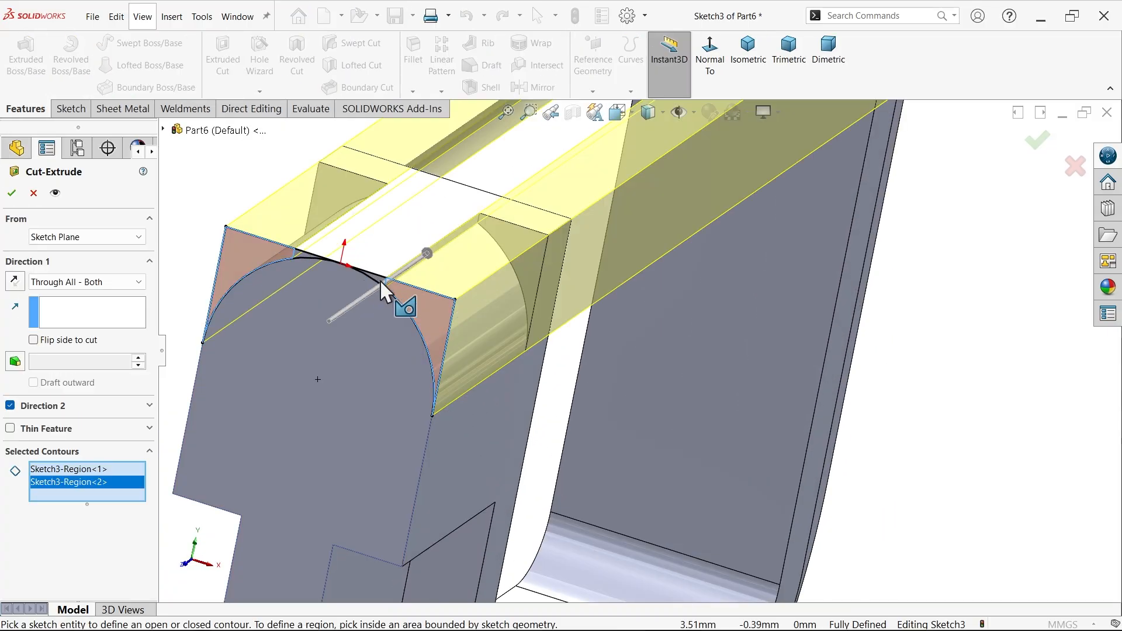
scroll(477, 300, down, 3)
click(533, 317)
click(273, 226)
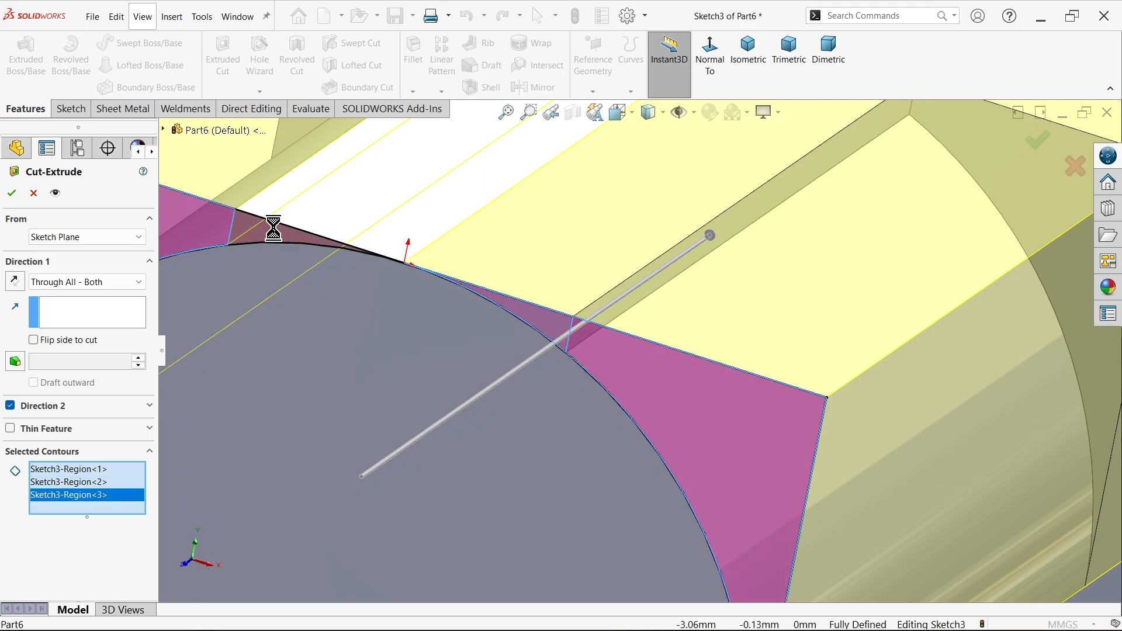
Step: Set the cut's end condition to Up To Surface at the arm's inner face, and complete the corner cut
scroll(352, 271, up, 6)
scroll(351, 279, up, 3)
middle_drag(351, 280, 216, 248)
click(131, 279)
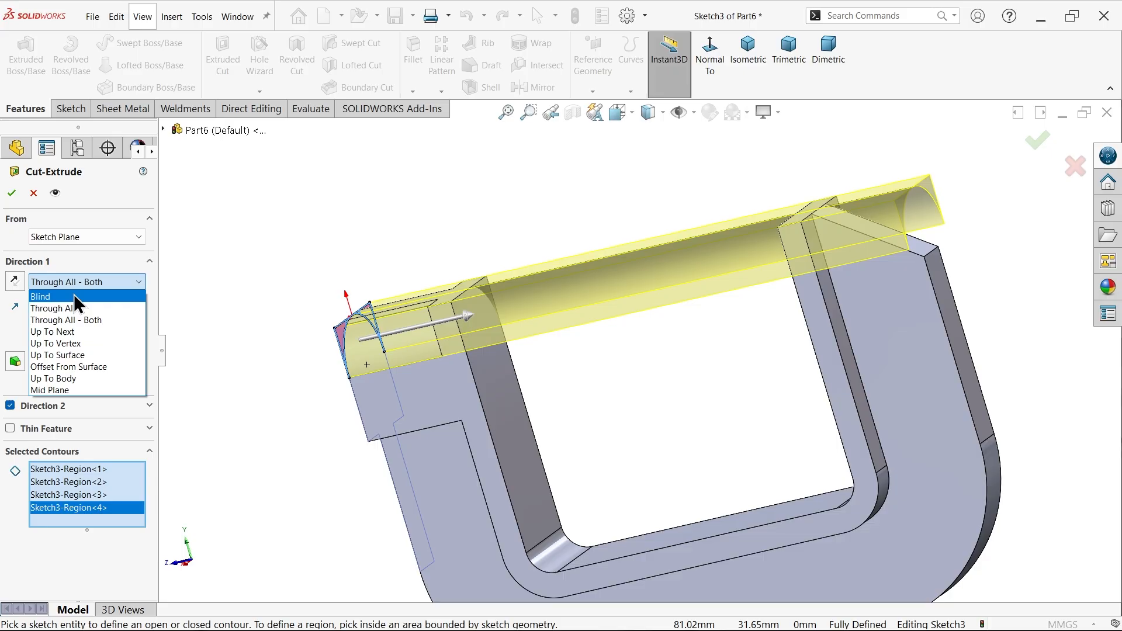
click(88, 355)
click(499, 371)
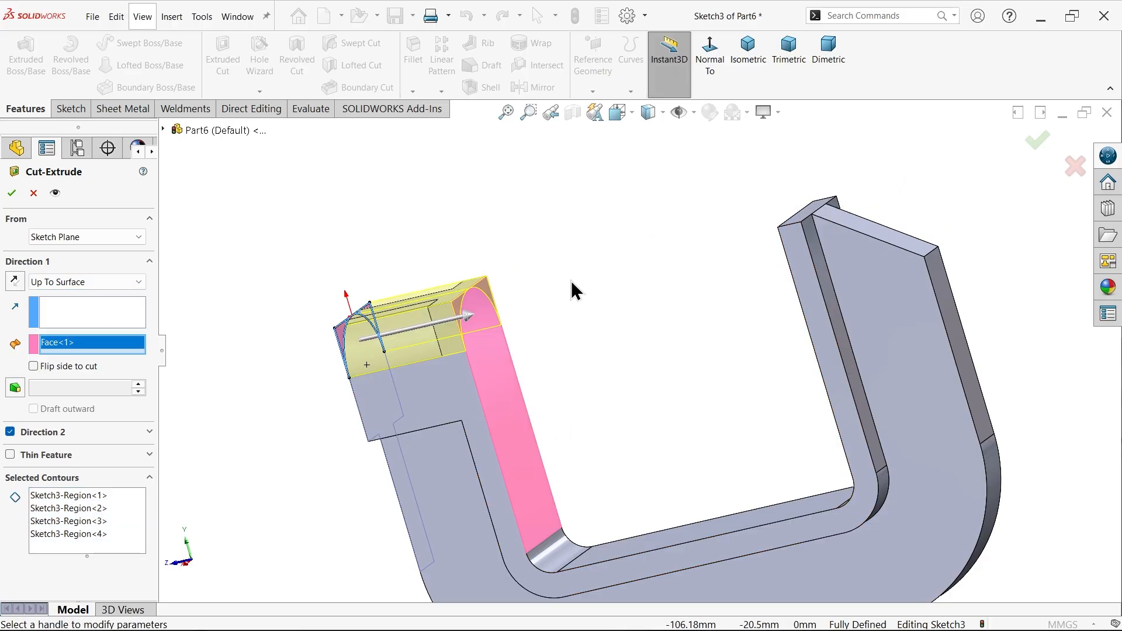
scroll(571, 290, down, 3)
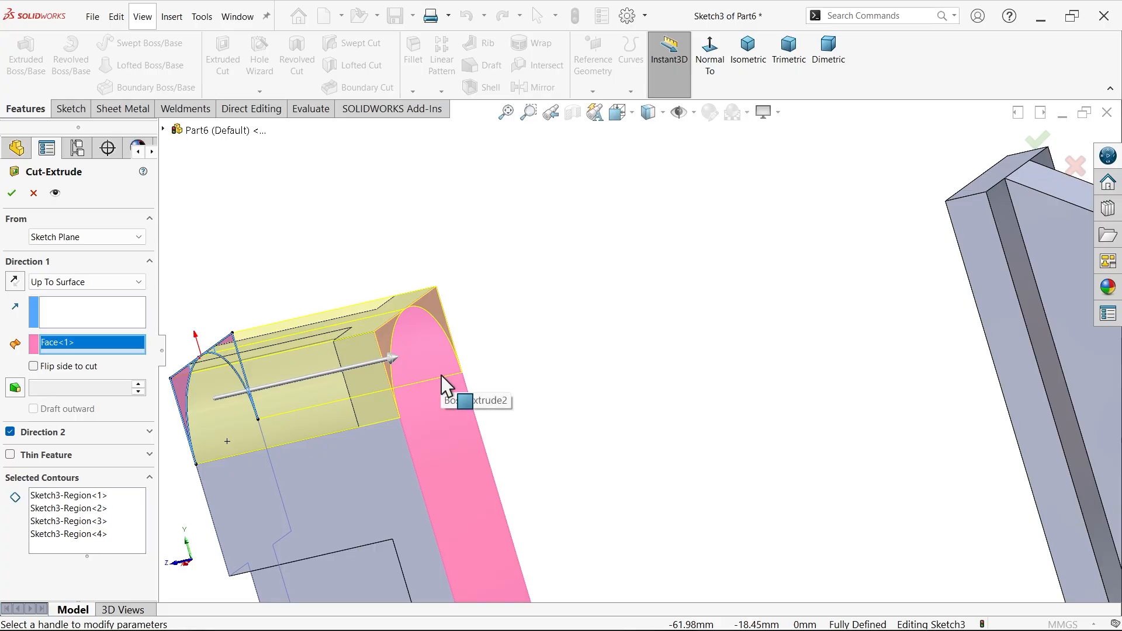
click(12, 194)
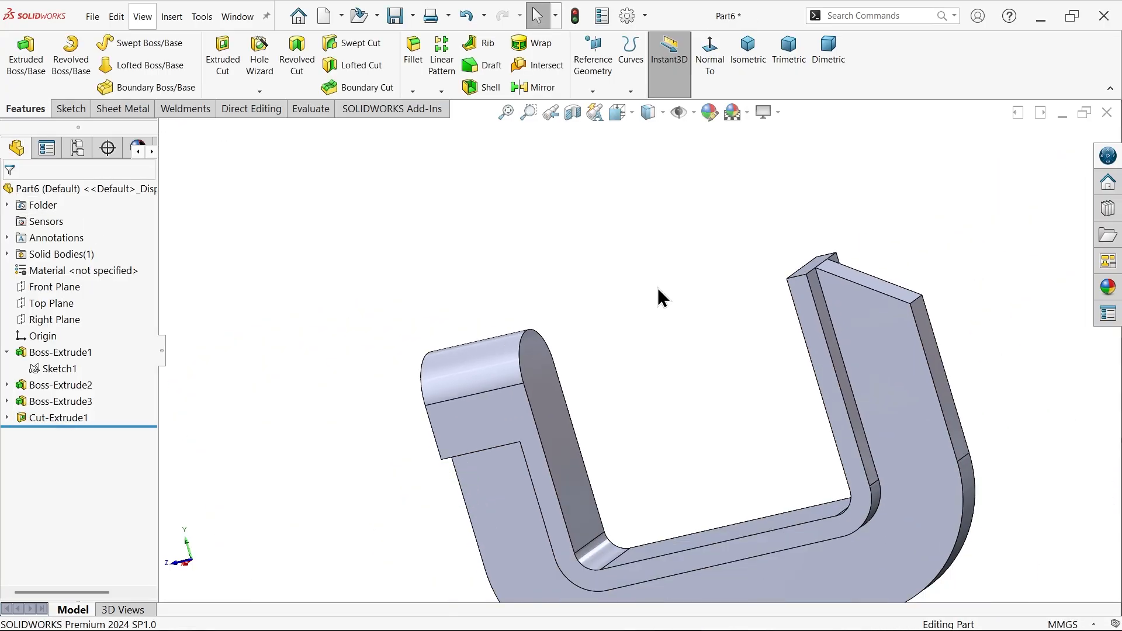
Step: Start an ANSI Metric bottoming tapped hole, size M12x1.5, with the hole and thread end conditions Up To Next
middle_drag(658, 287, 701, 210)
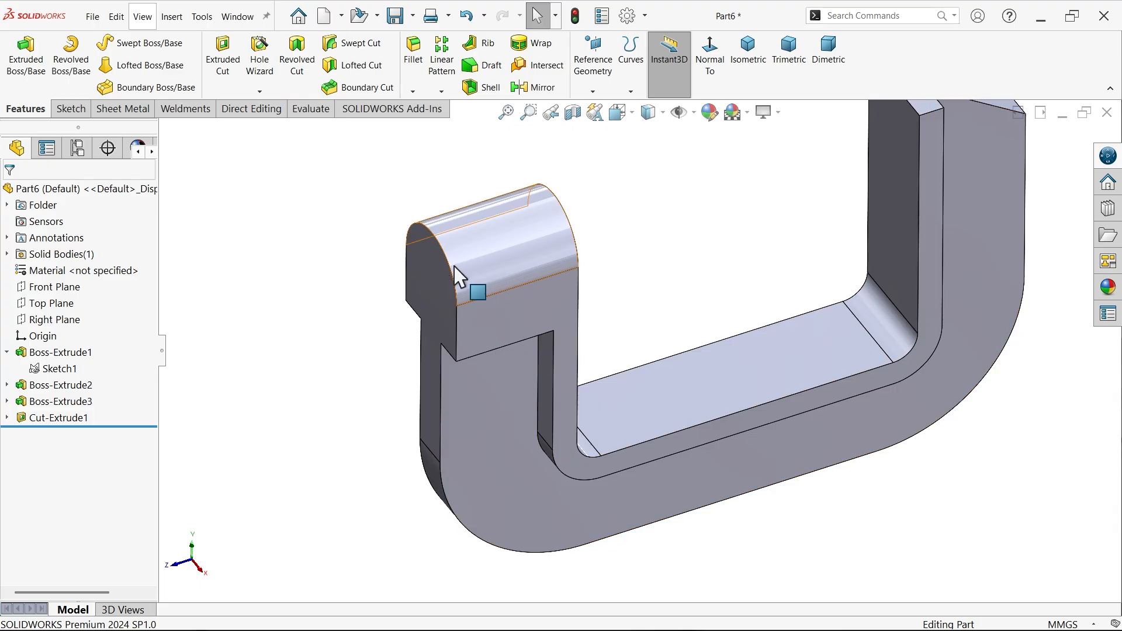
middle_drag(646, 207, 669, 205)
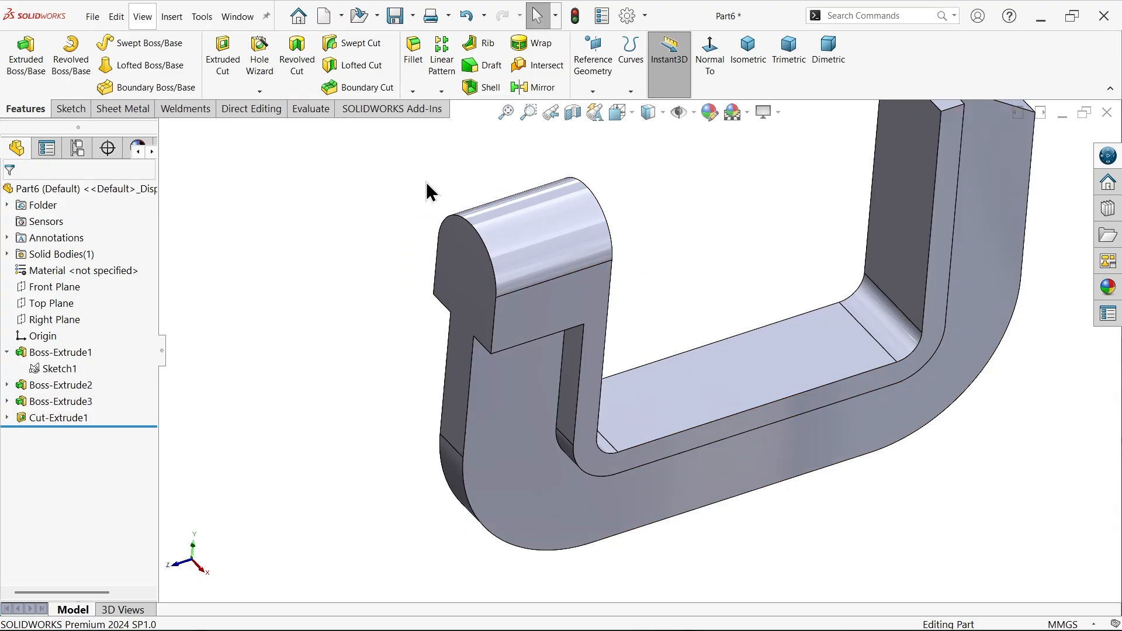
click(259, 75)
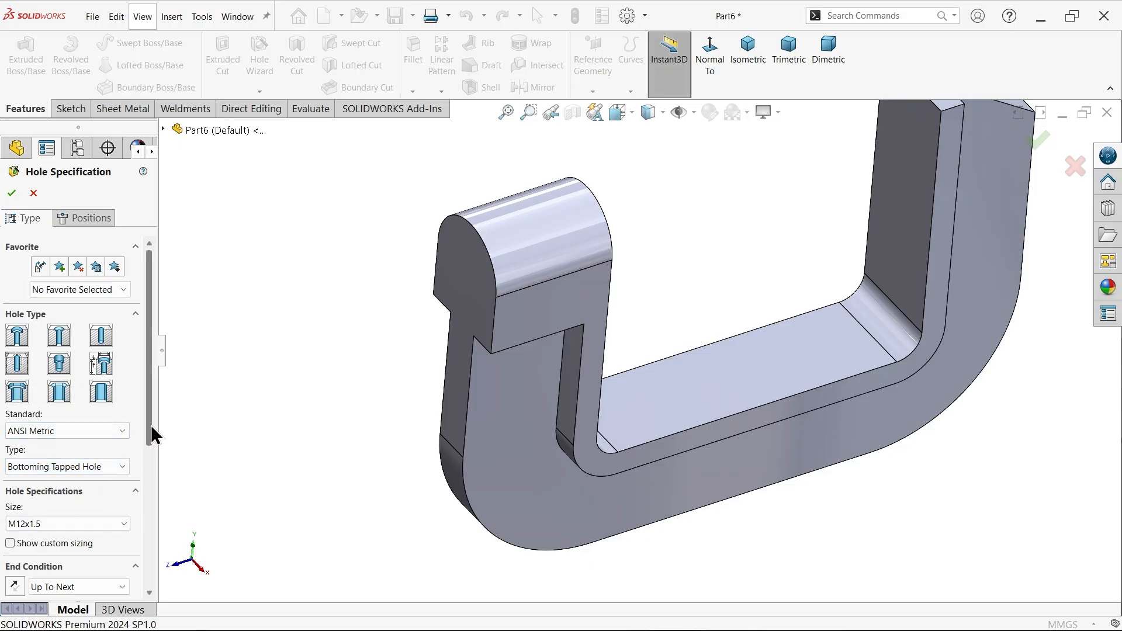
drag(151, 426, 140, 521)
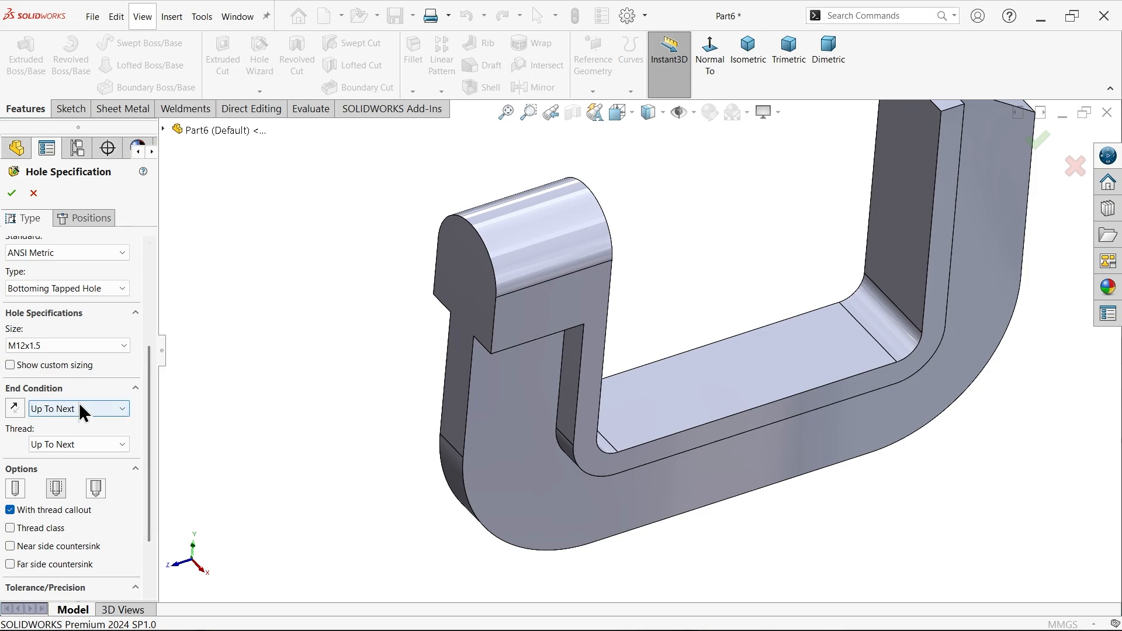
Step: Place the tapped hole on the boss's outer end face, centred on the rounded top's arc centre, and complete it
click(97, 215)
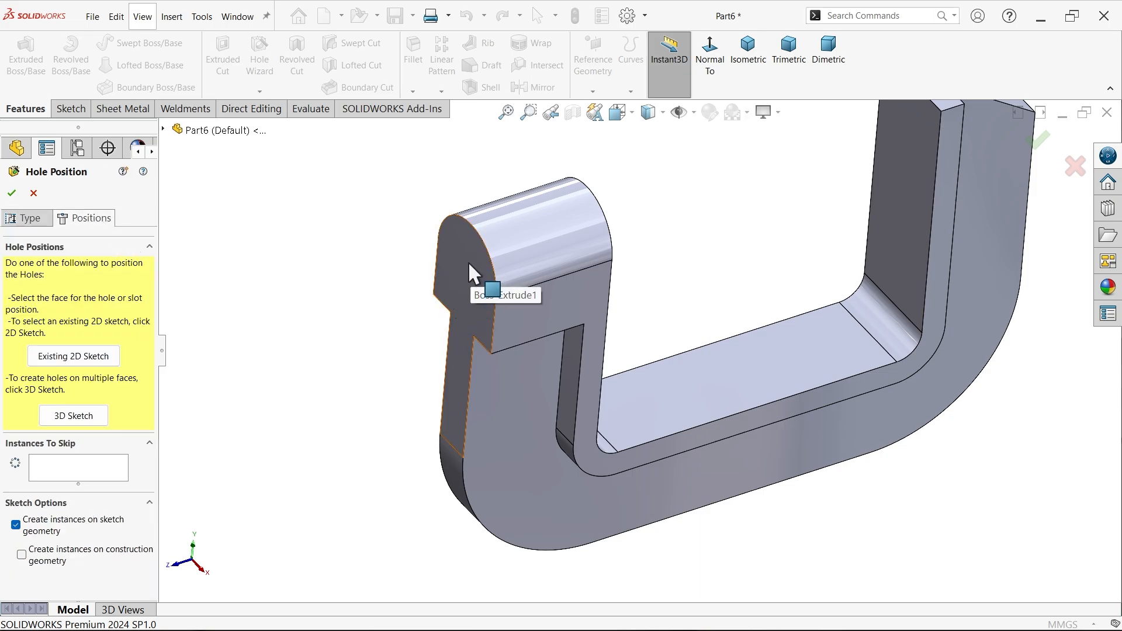
click(468, 281)
click(669, 236)
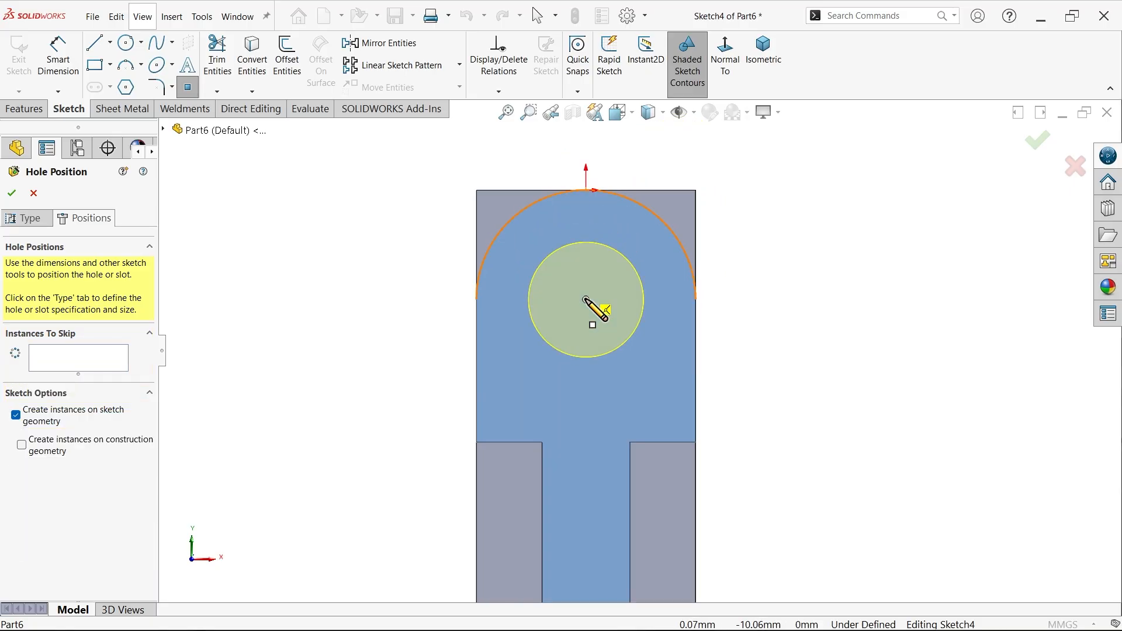
click(586, 299)
right_click(433, 289)
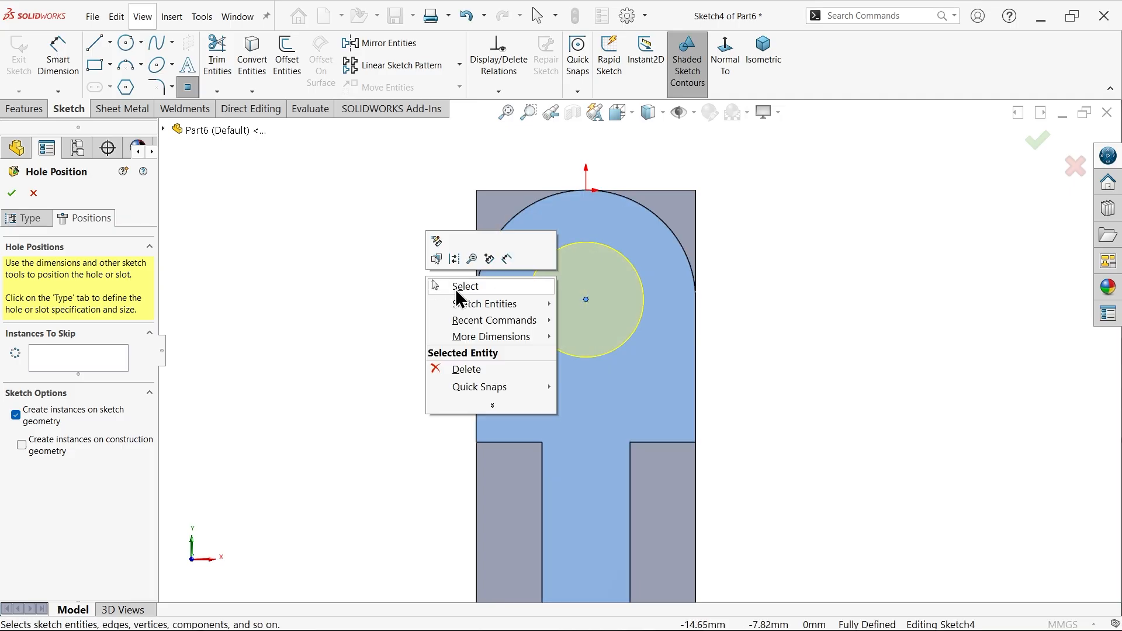
click(455, 293)
mouse_move(456, 298)
middle_down()
mouse_move(351, 271)
mouse_move(268, 315)
middle_up()
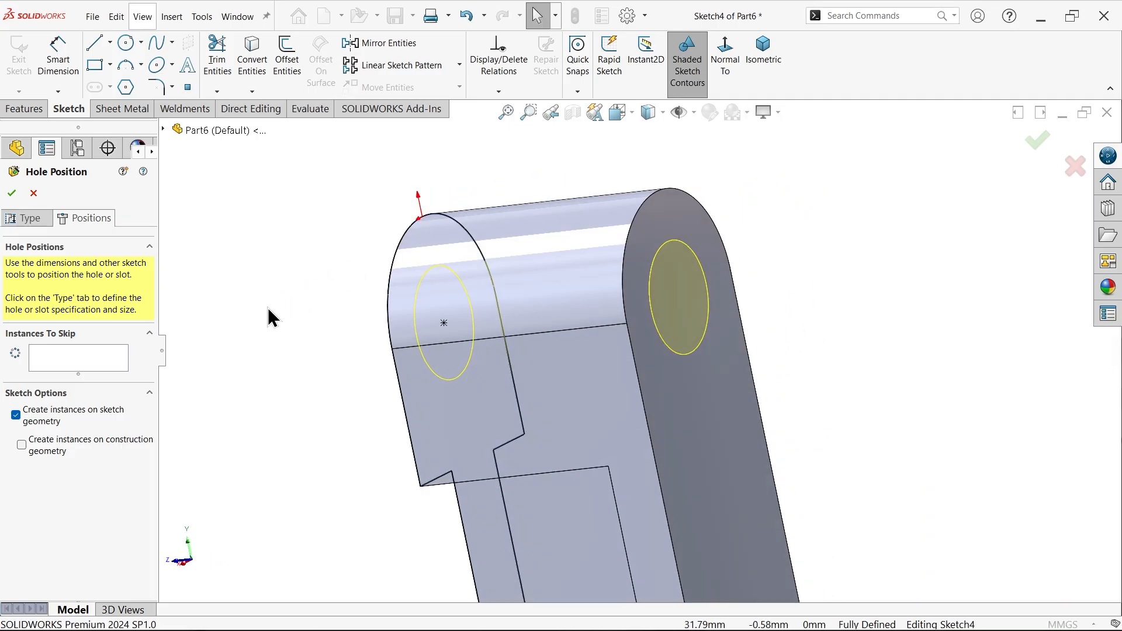
click(11, 195)
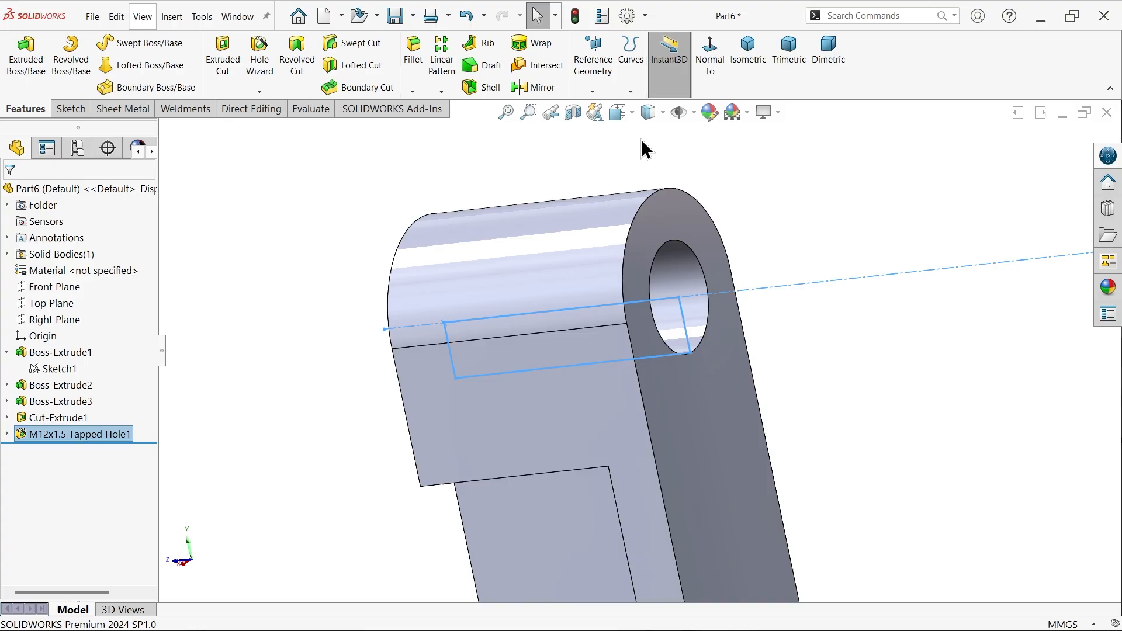
Step: Turn on shaded cosmetic threads in the document's detailing properties
click(625, 24)
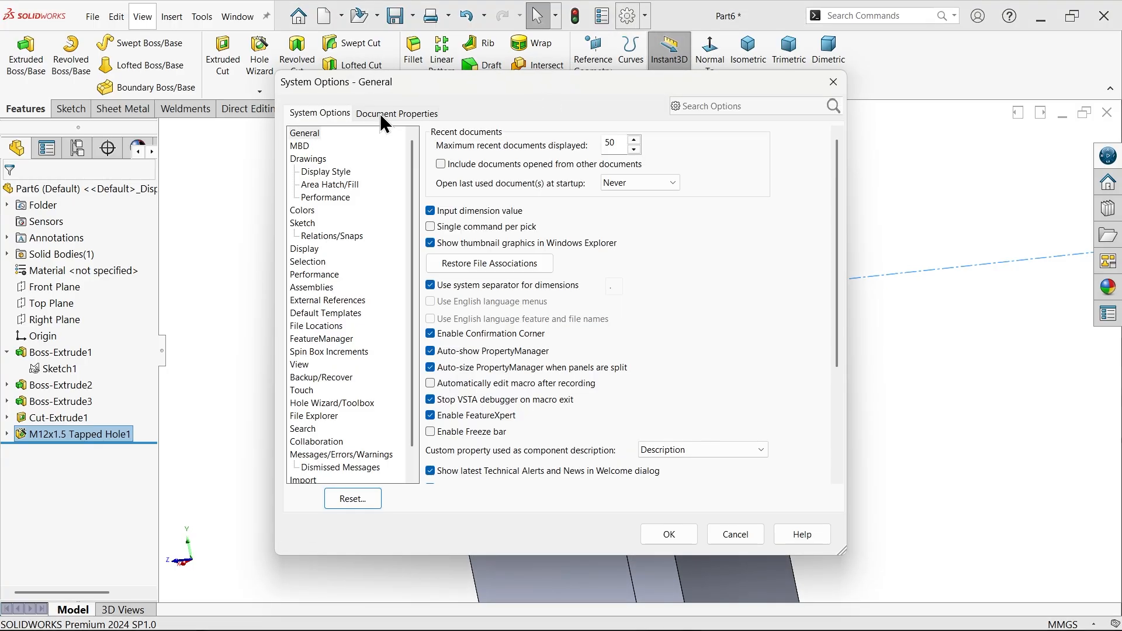
click(380, 113)
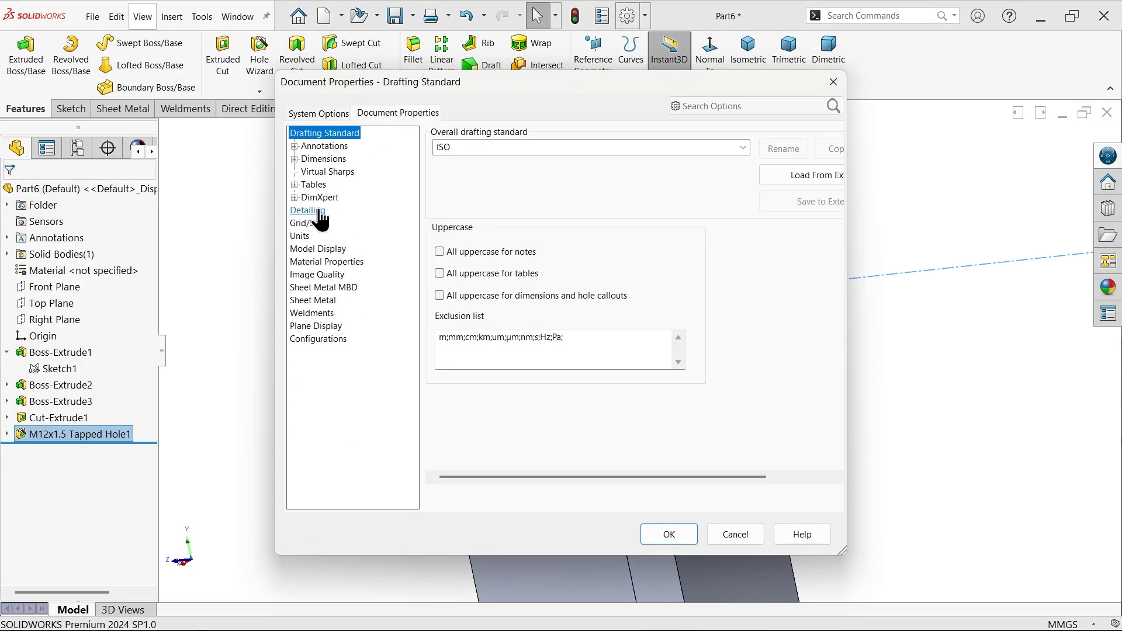
click(314, 211)
click(547, 148)
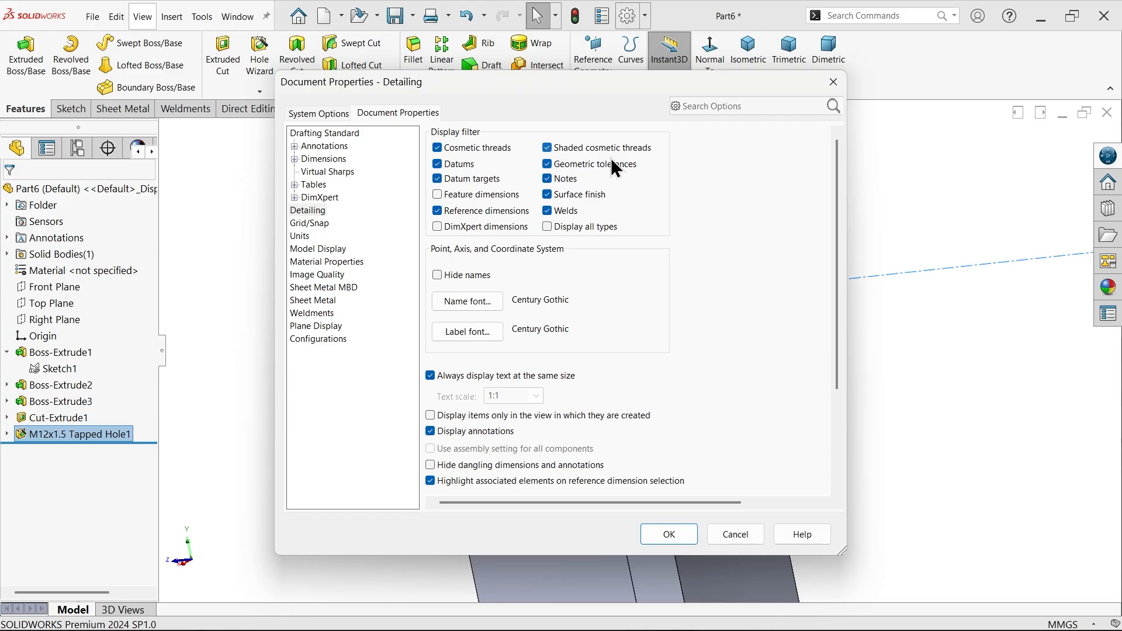
click(661, 539)
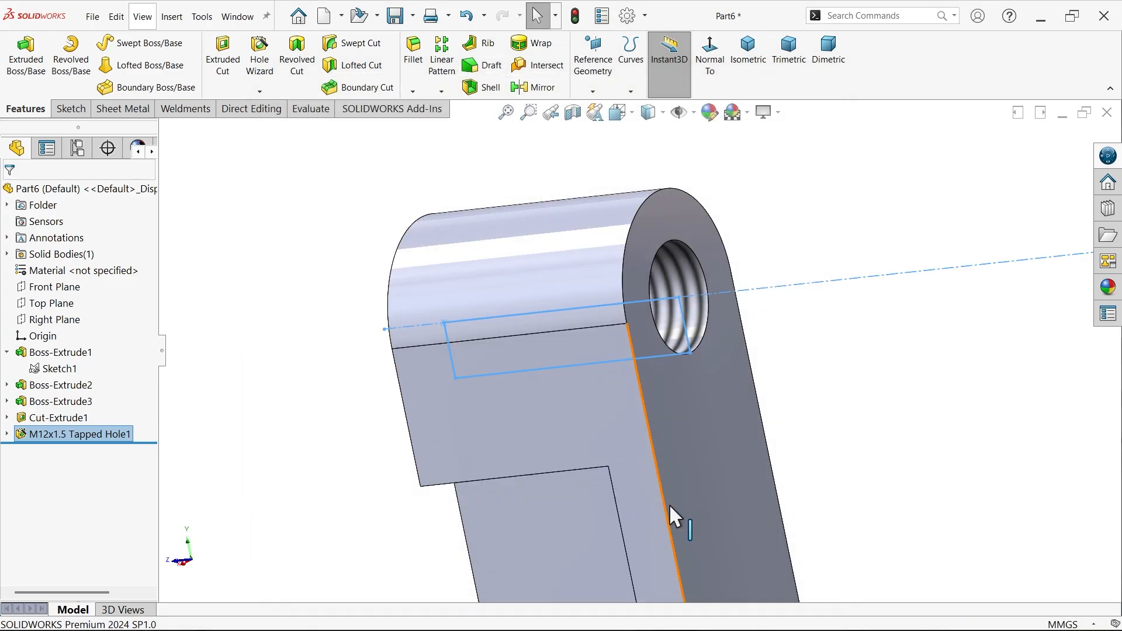
middle_drag(708, 270, 795, 264)
scroll(711, 283, up, 3)
Step: Check the reference drawing and fillet the two inner corner edges under the threaded boss, either side of the web, with a 2 mm radius
key(alt+Tab)
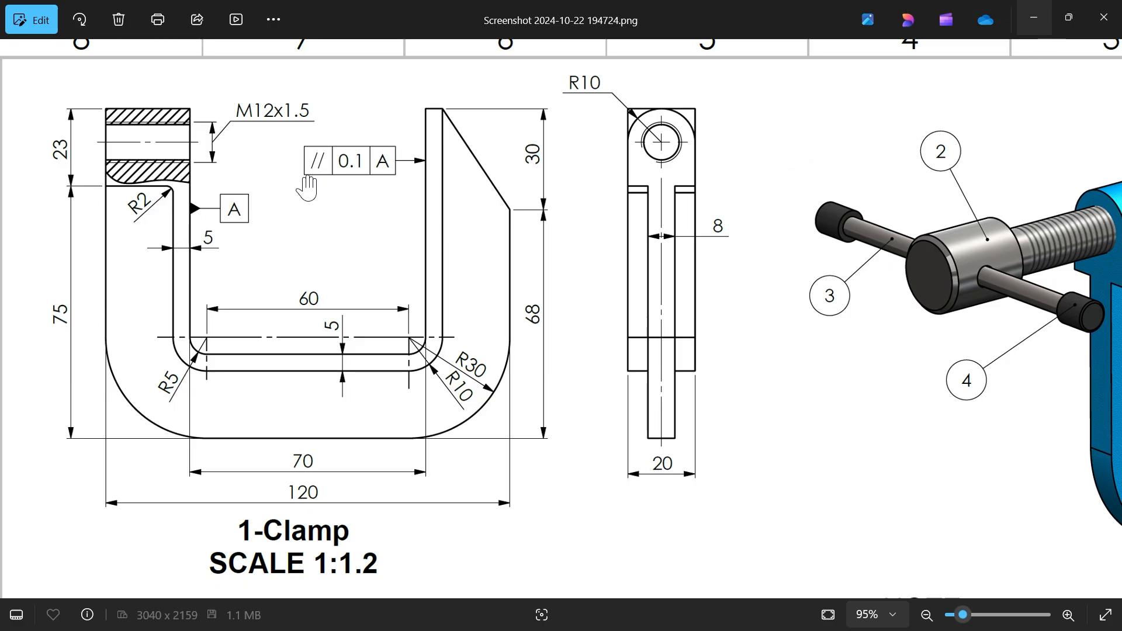
click(1031, 26)
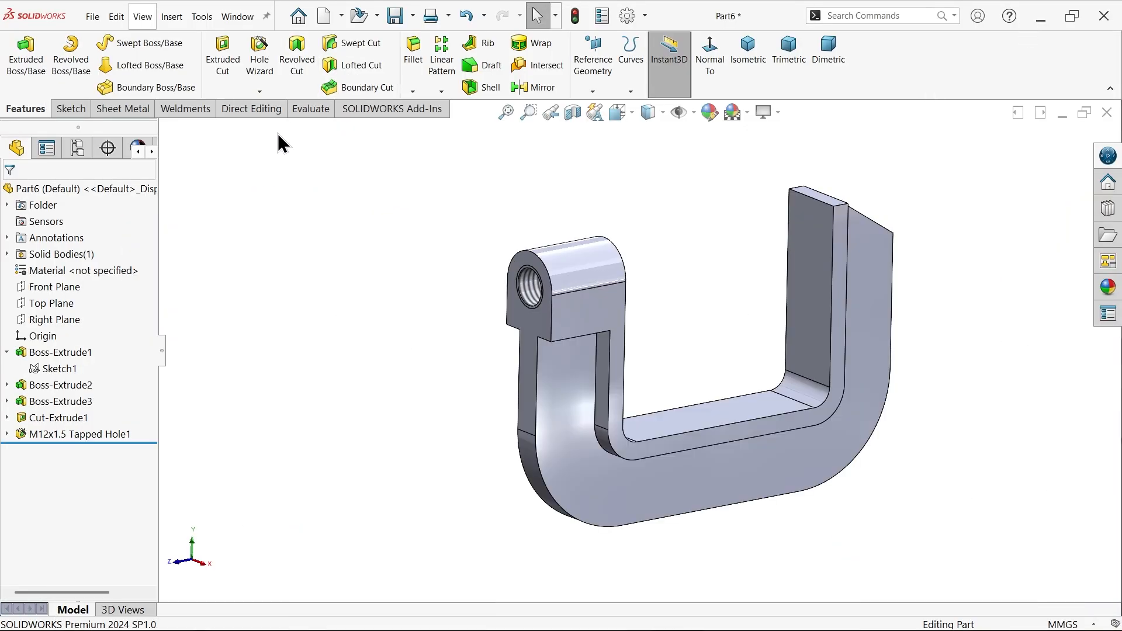
click(414, 59)
scroll(611, 350, down, 5)
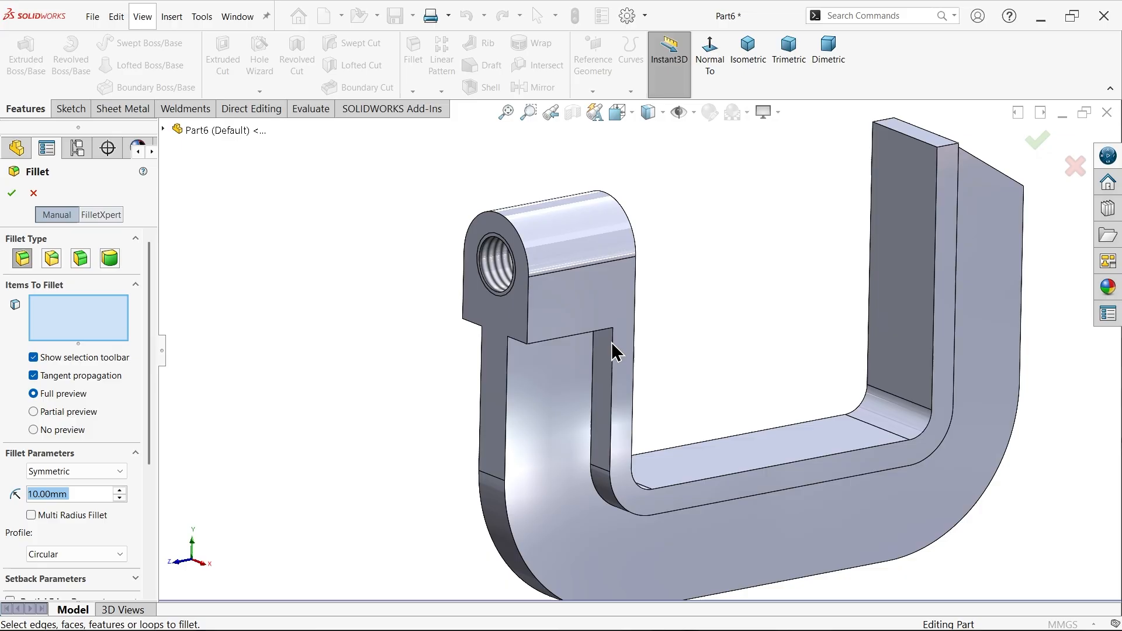
middle_drag(738, 304, 777, 228)
scroll(750, 257, up, 5)
scroll(663, 222, down, 6)
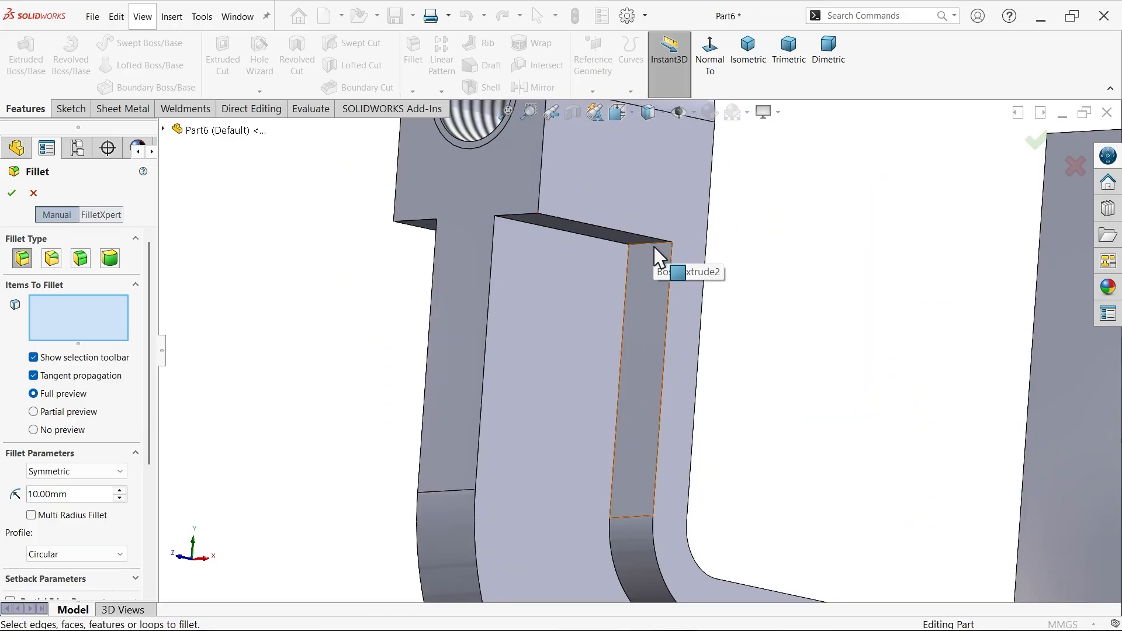
click(657, 242)
middle_drag(639, 271, 781, 296)
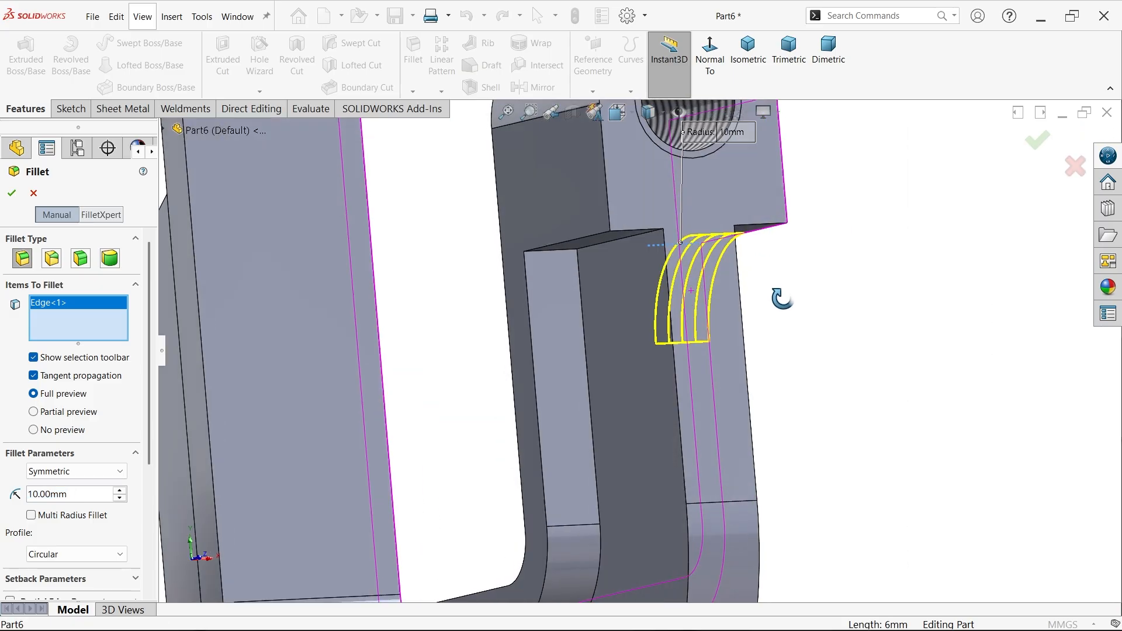
click(563, 247)
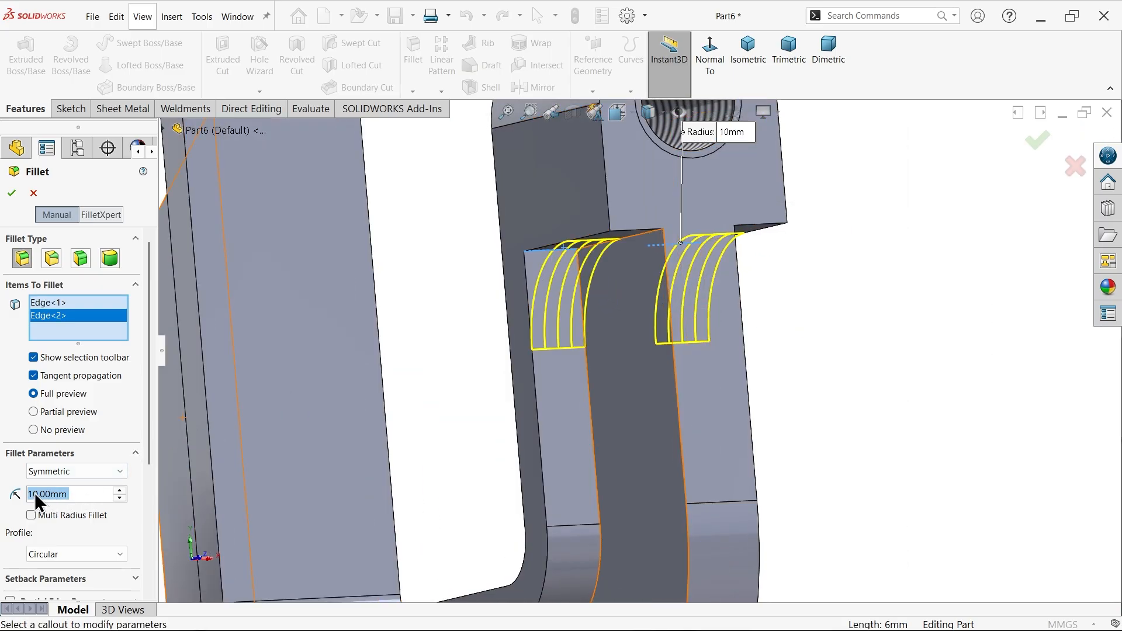
text(2)
key(Return)
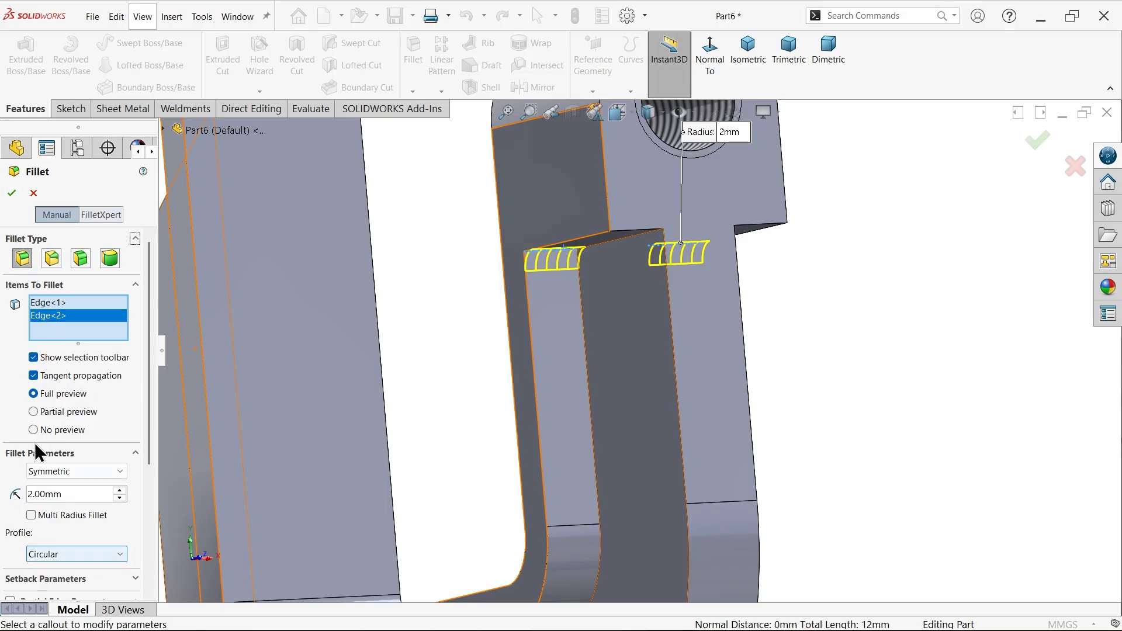
click(11, 193)
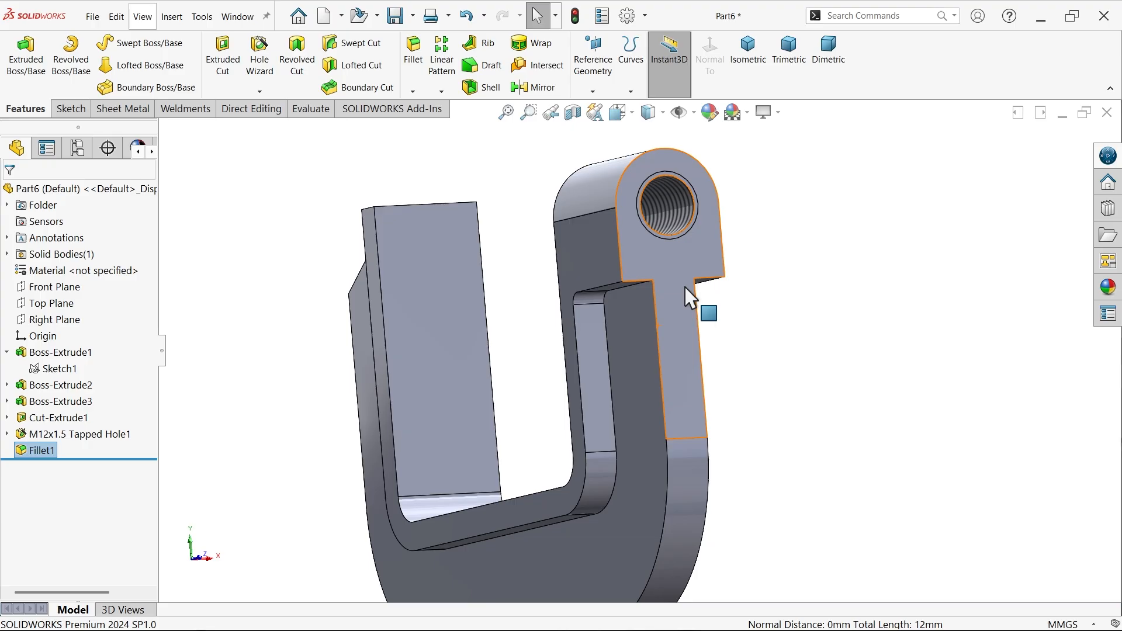
Step: Show the clamp in isometric view and assign it Gray Cast Iron from the Iron materials
click(790, 56)
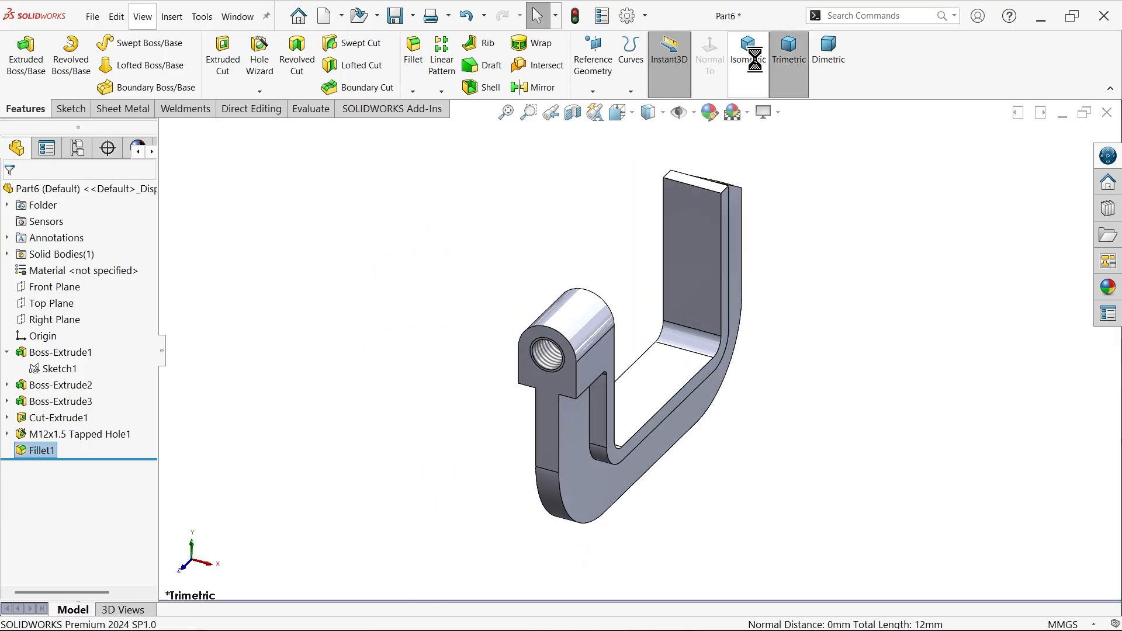
click(754, 57)
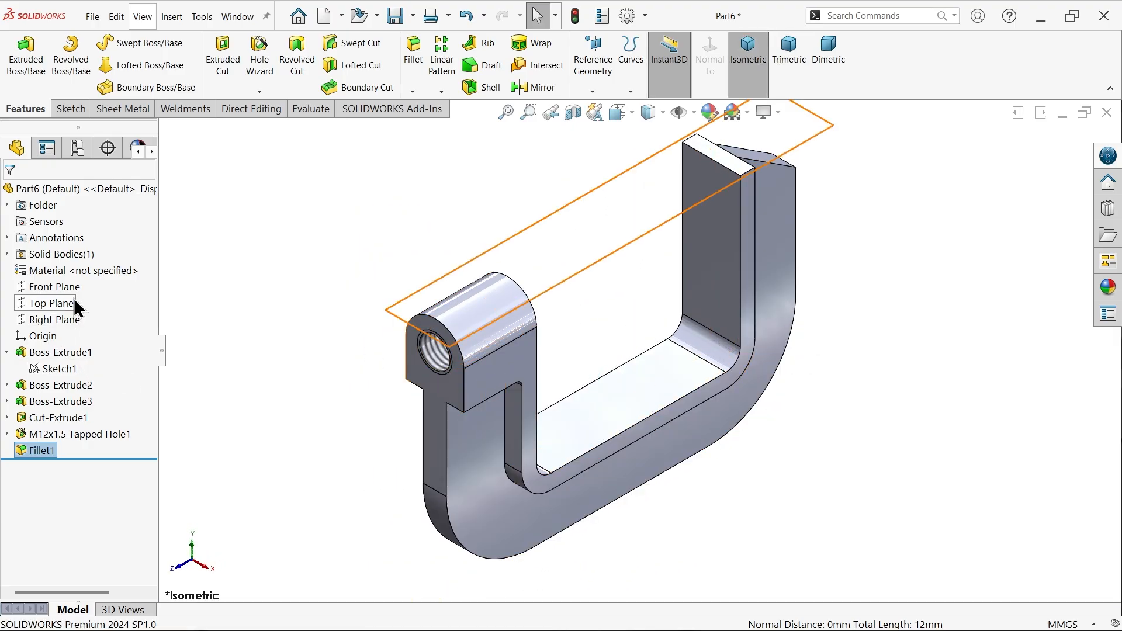
right_click(75, 272)
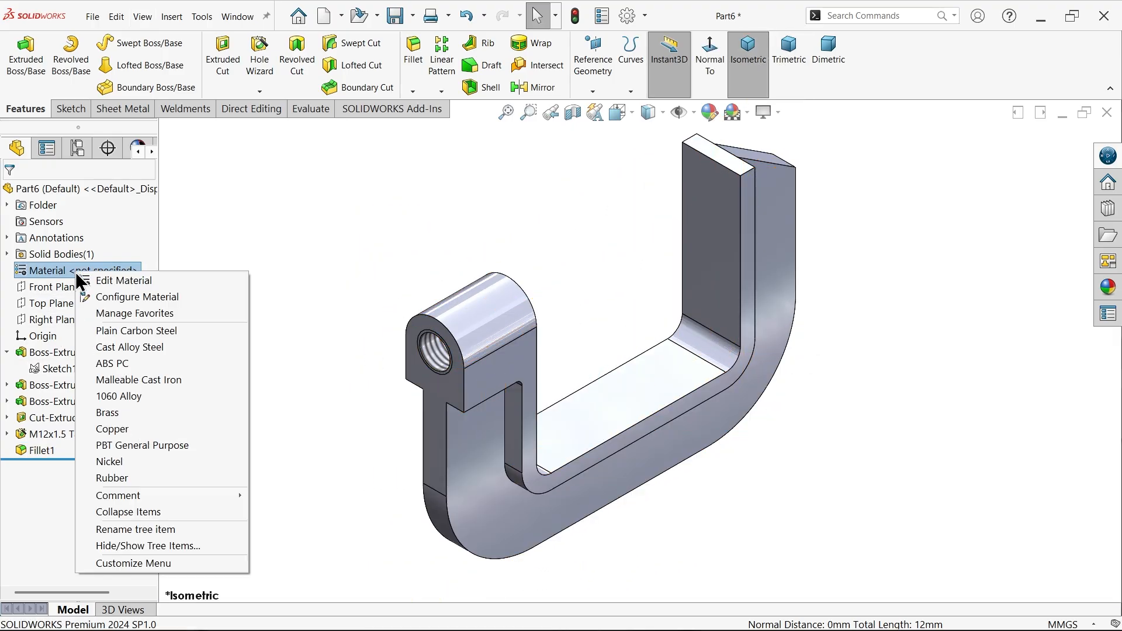
click(150, 282)
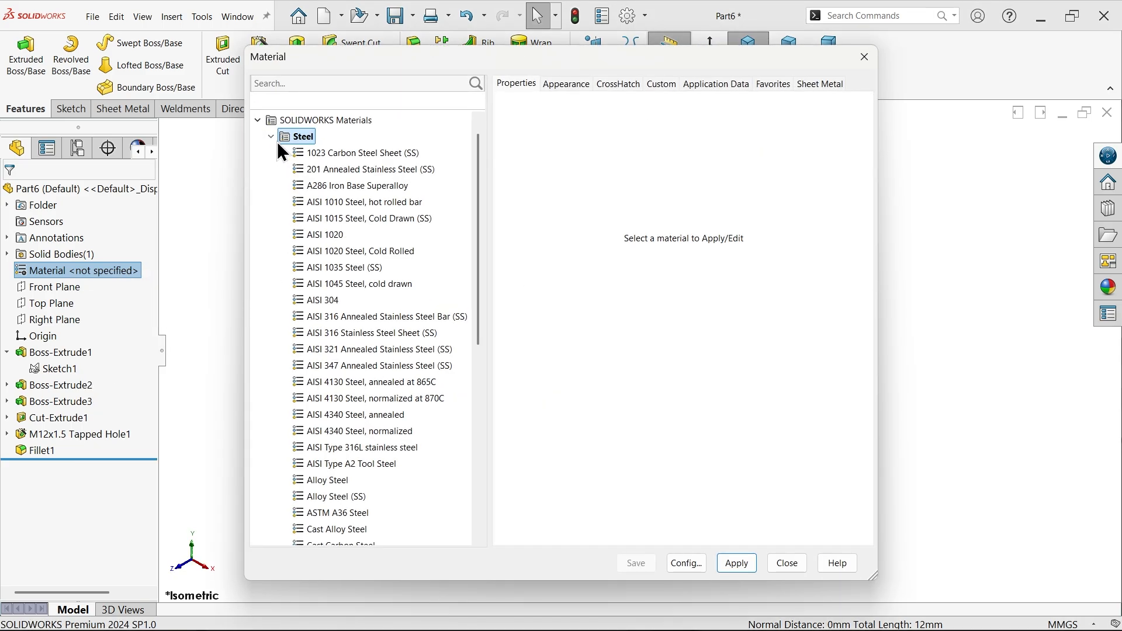
click(272, 138)
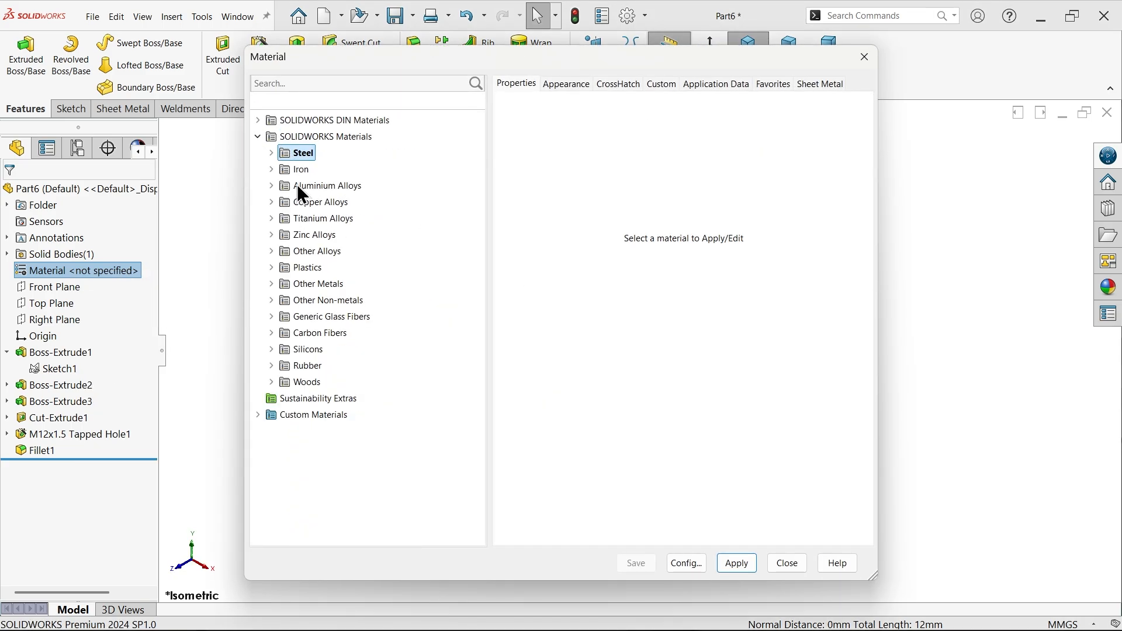
click(271, 170)
click(349, 219)
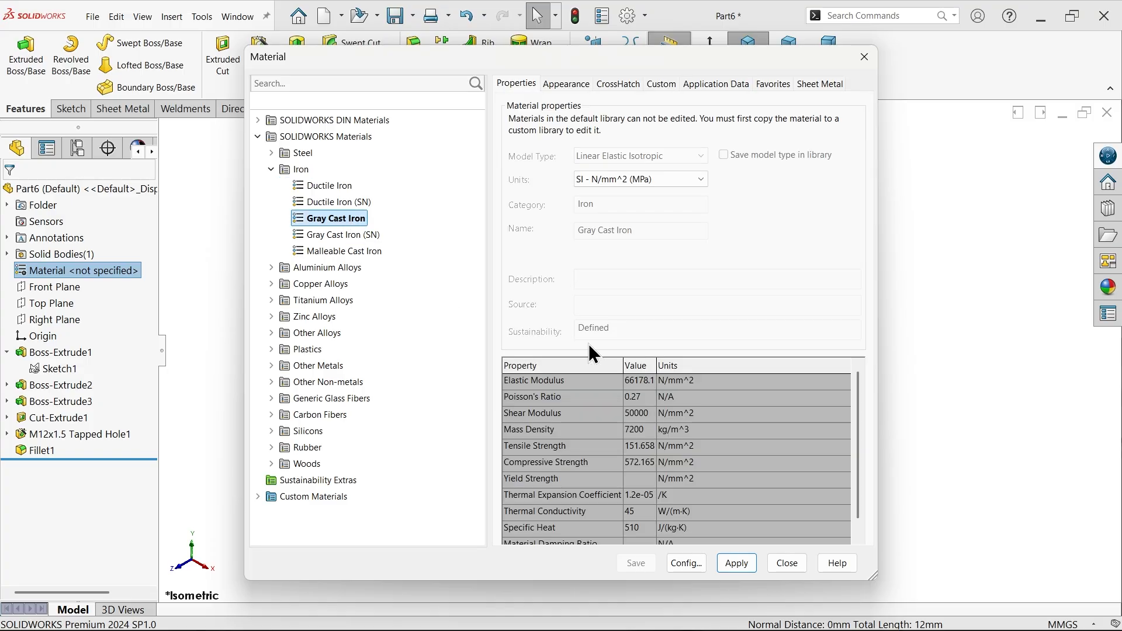
drag(735, 59, 493, 48)
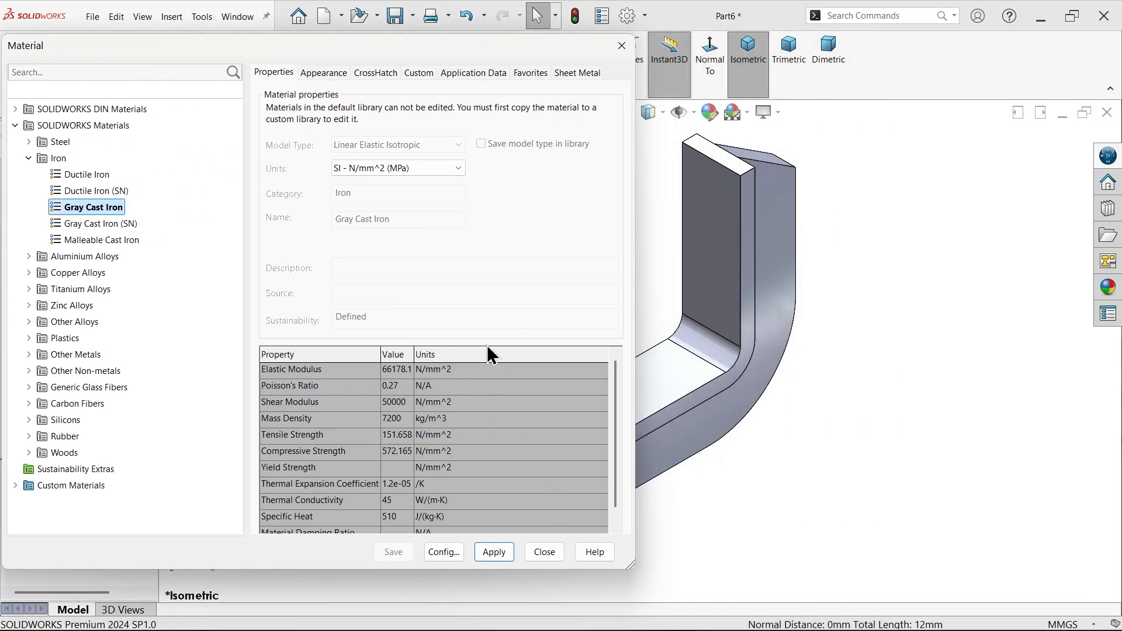
click(493, 552)
click(536, 552)
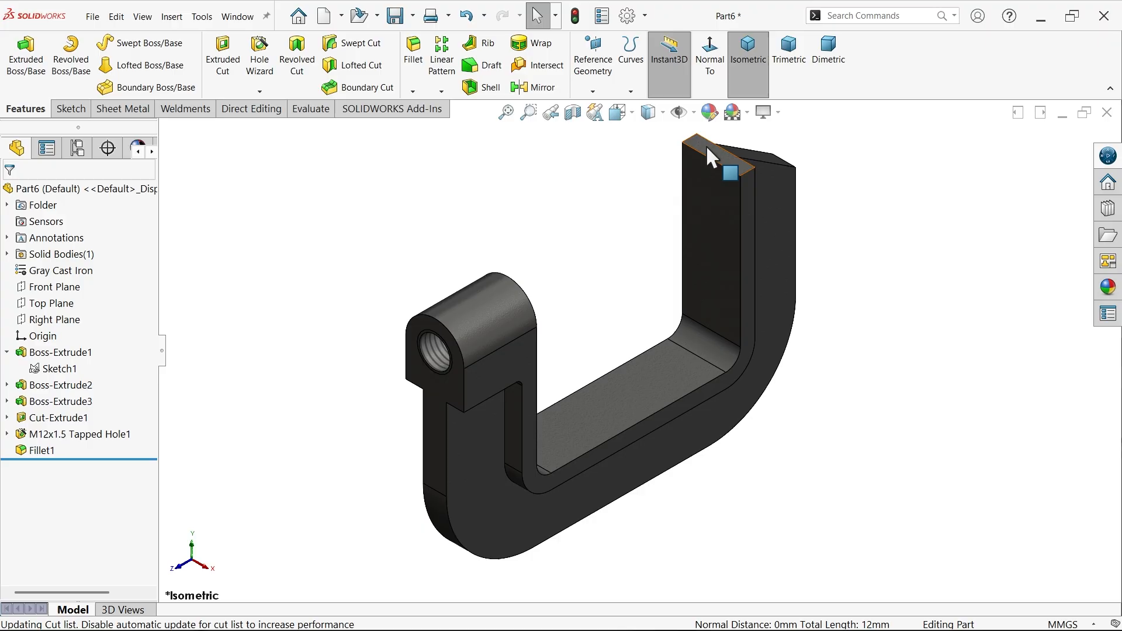
Step: Colour the whole part light blue, starting from the cyan swatch and setting its green value to 175
click(709, 112)
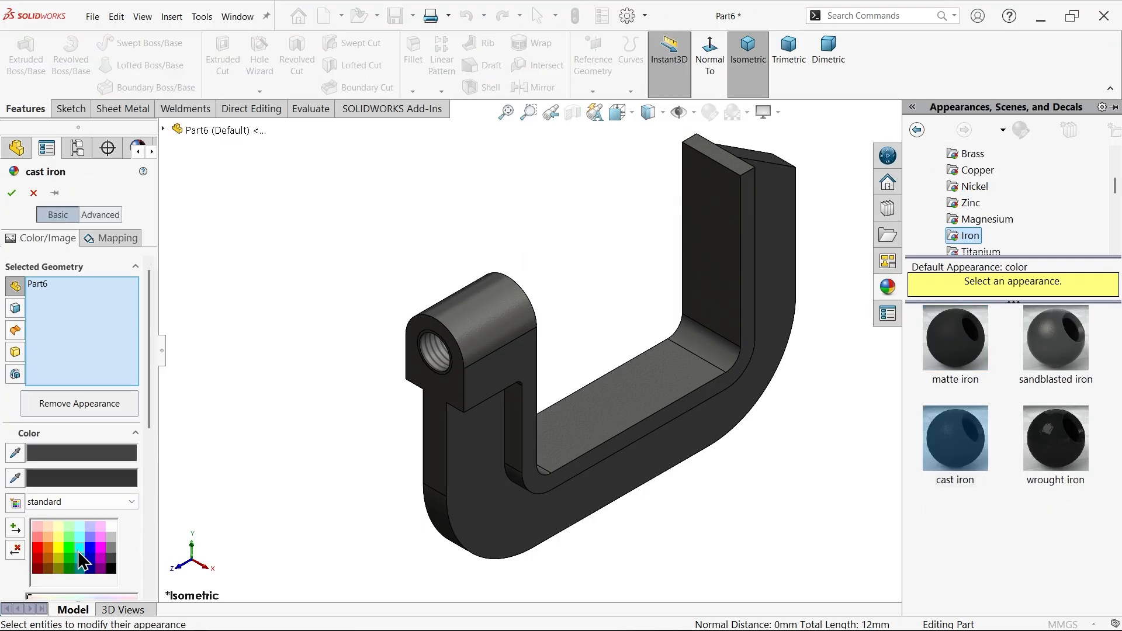
click(79, 549)
drag(148, 421, 149, 514)
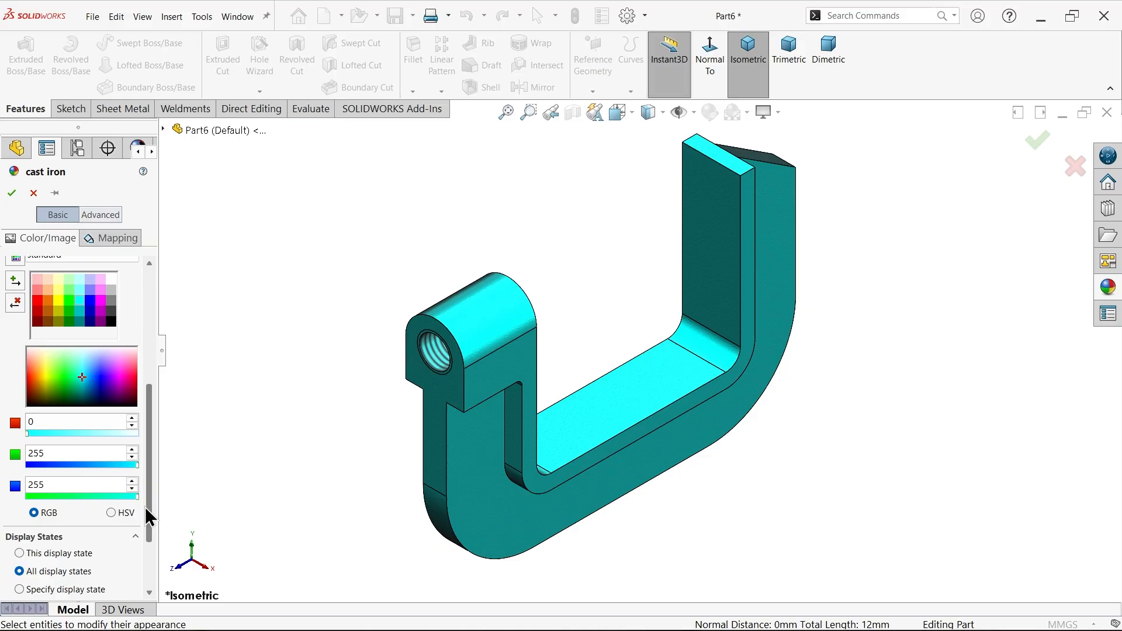
double_click(25, 454)
text(175)
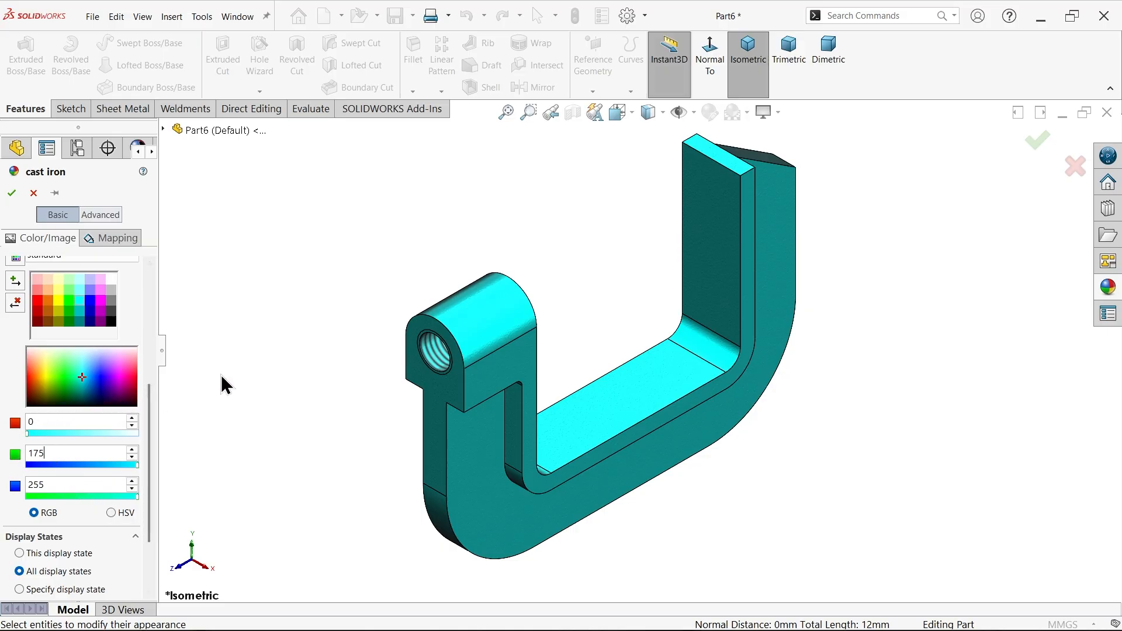
click(286, 333)
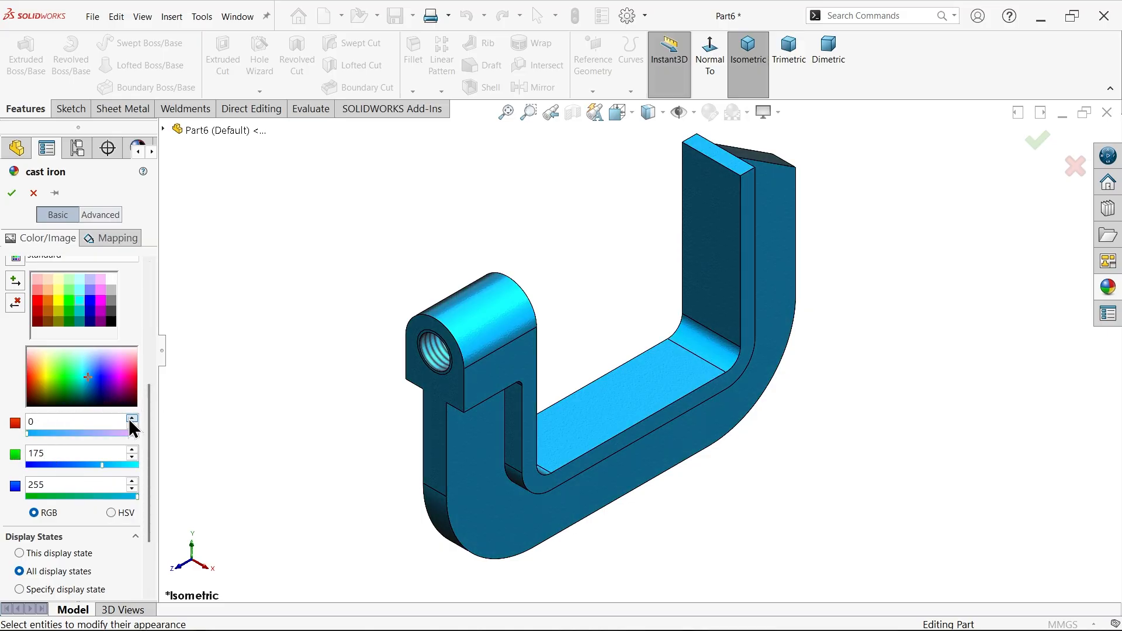
click(11, 193)
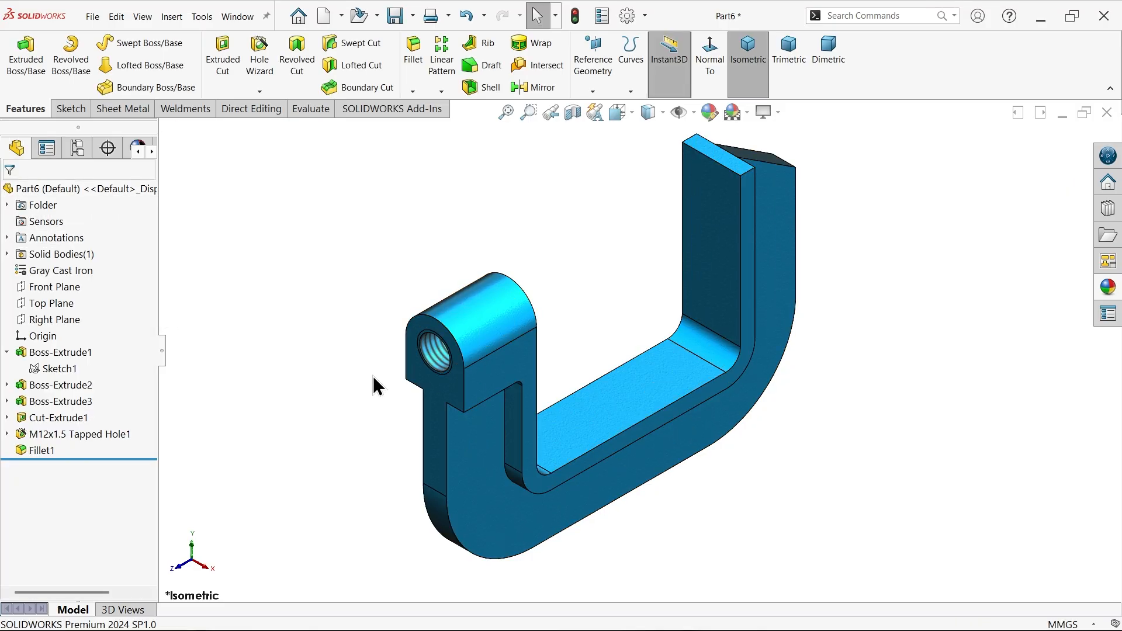
Step: Apply the polished steel appearance to the threaded face of the M12x1.5 tapped hole
click(440, 364)
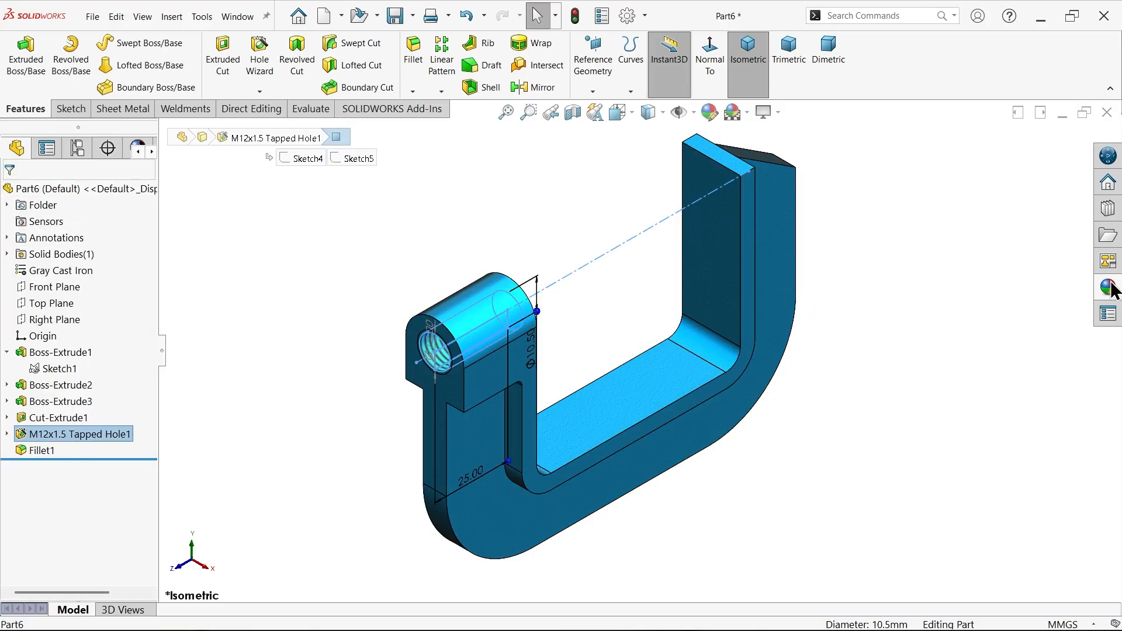
click(1108, 287)
scroll(969, 213, up, 3)
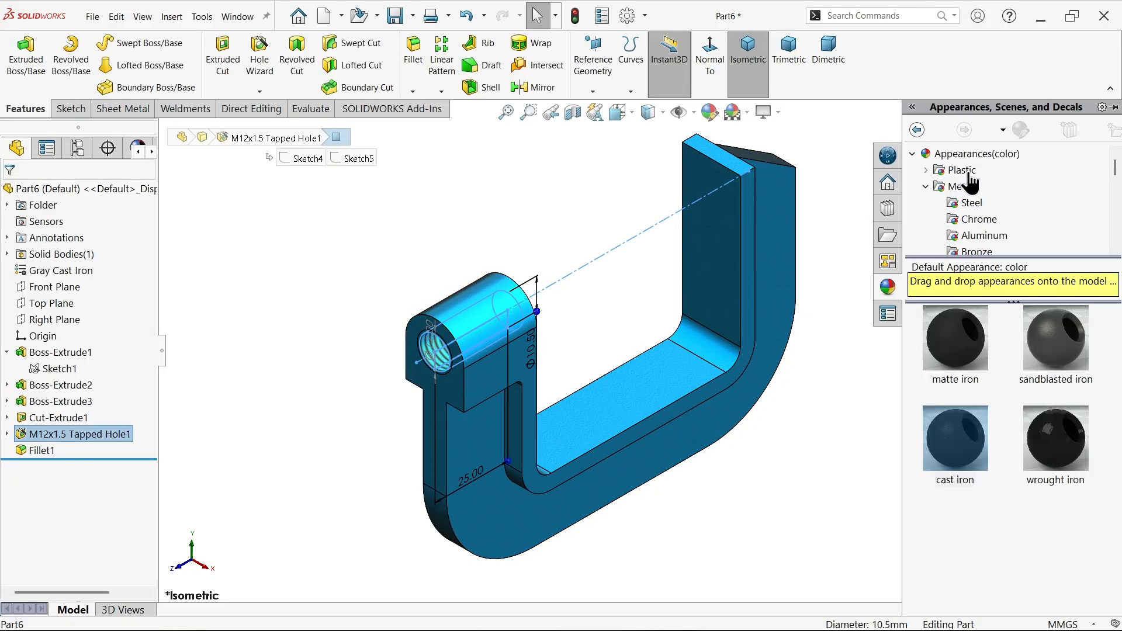
click(970, 209)
click(965, 338)
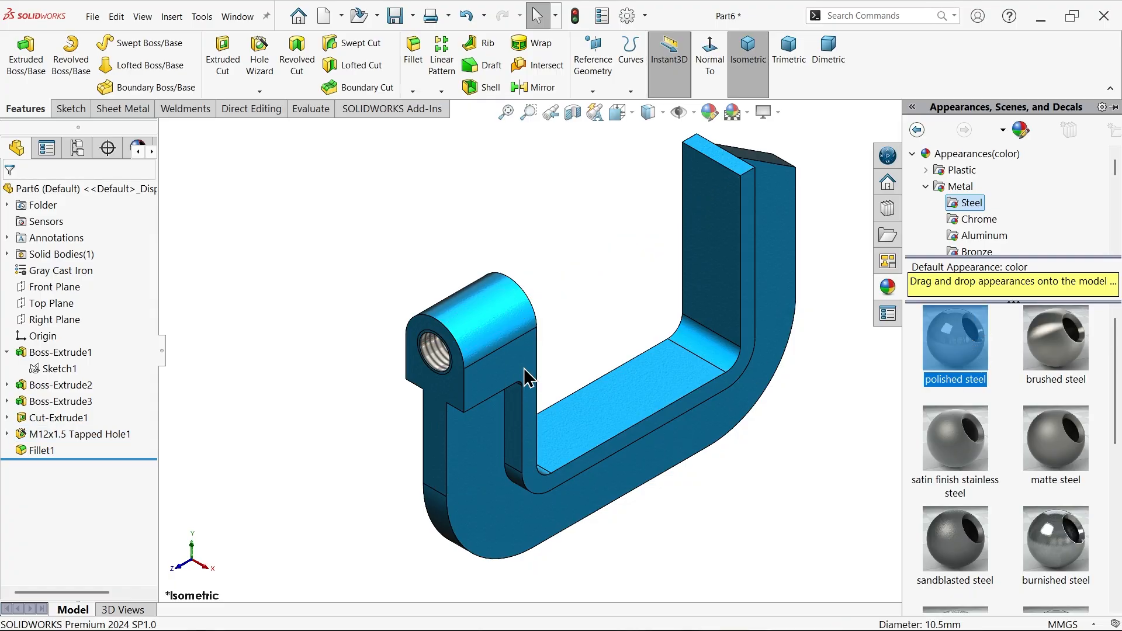
click(546, 219)
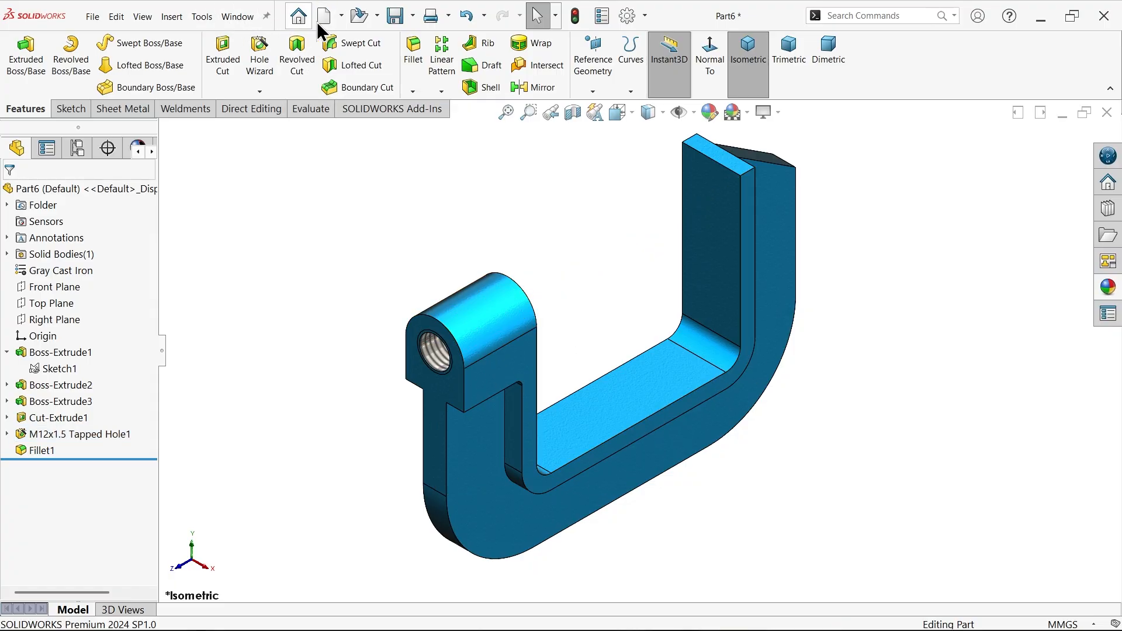
Step: Save the part as 1-CLAMP in a new Desktop folder named C-CLAMP ASSEMBLY
click(396, 16)
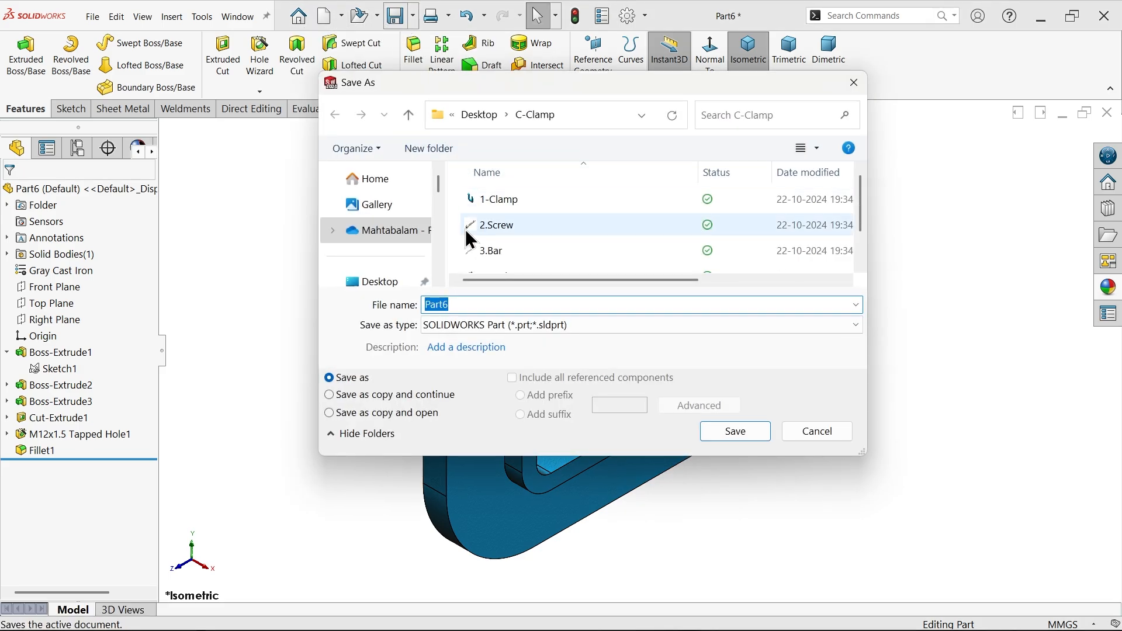
click(377, 282)
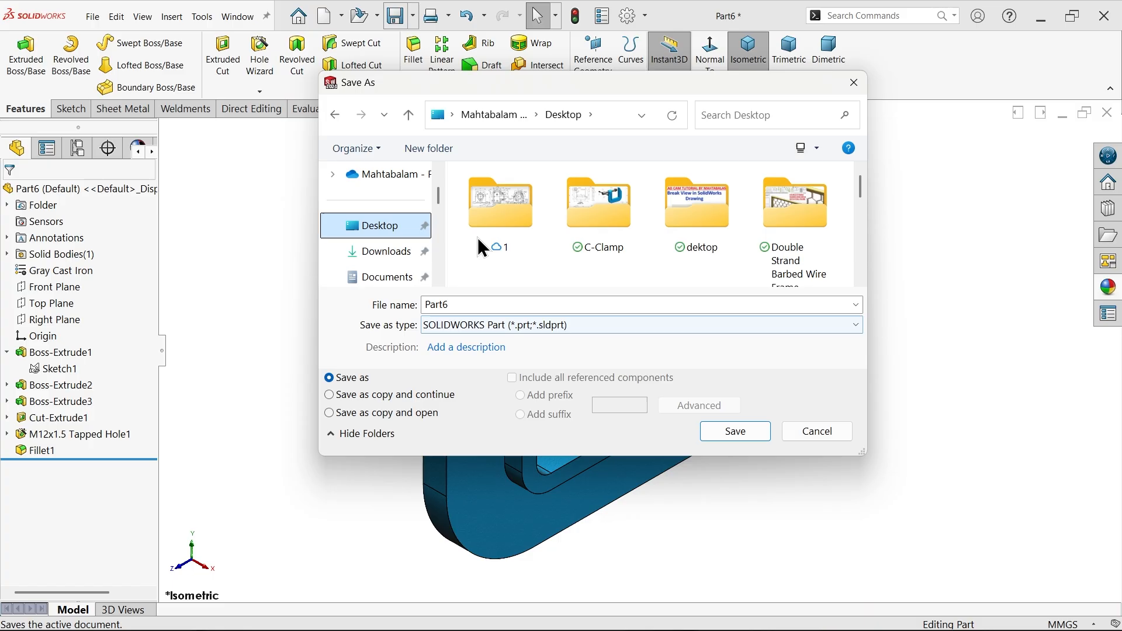
click(430, 149)
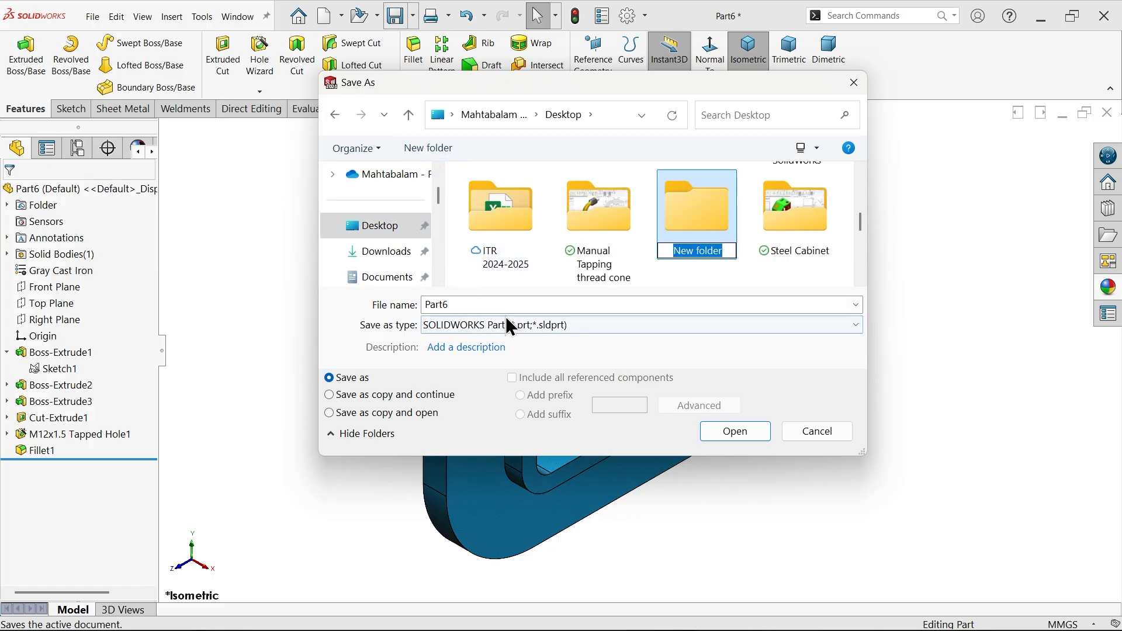
text(C)
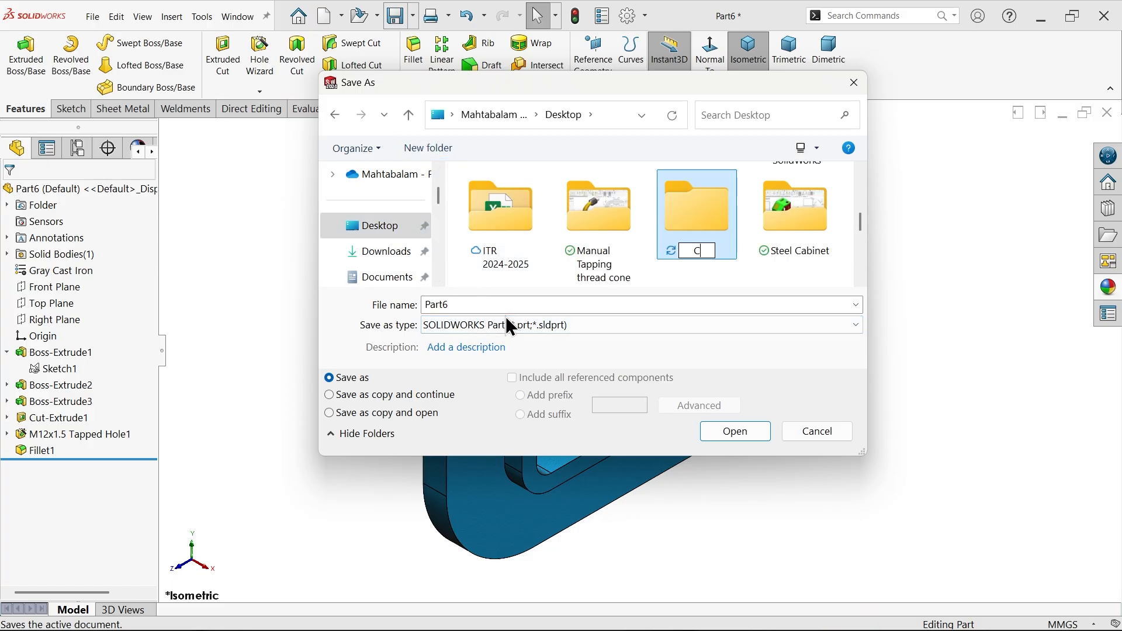
text(-CLAM)
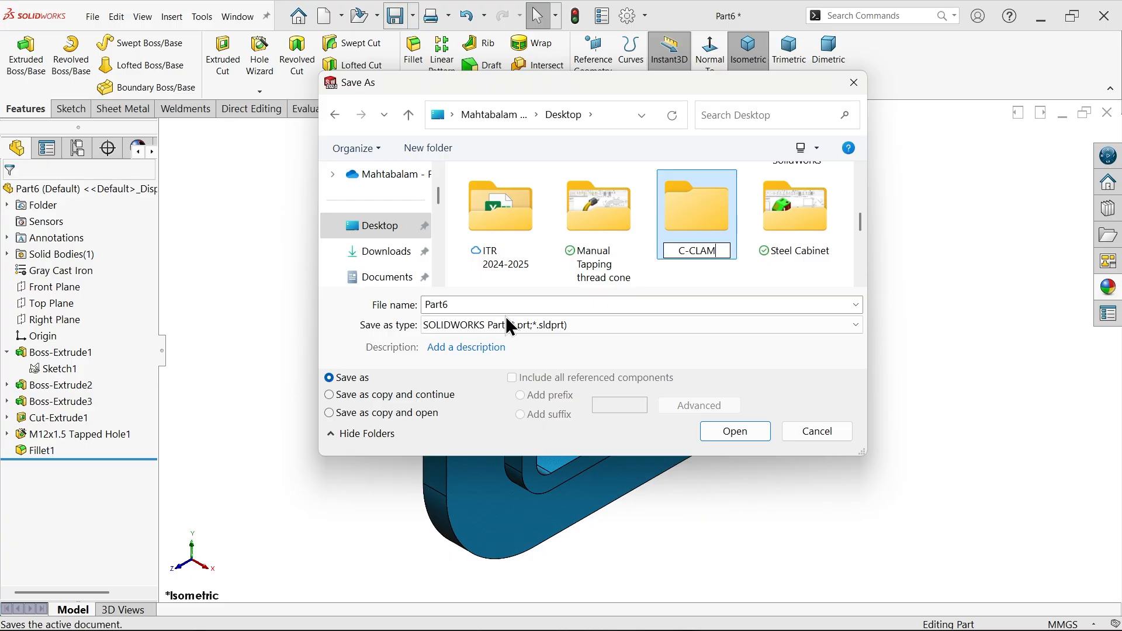
text(P ASSEMBLY)
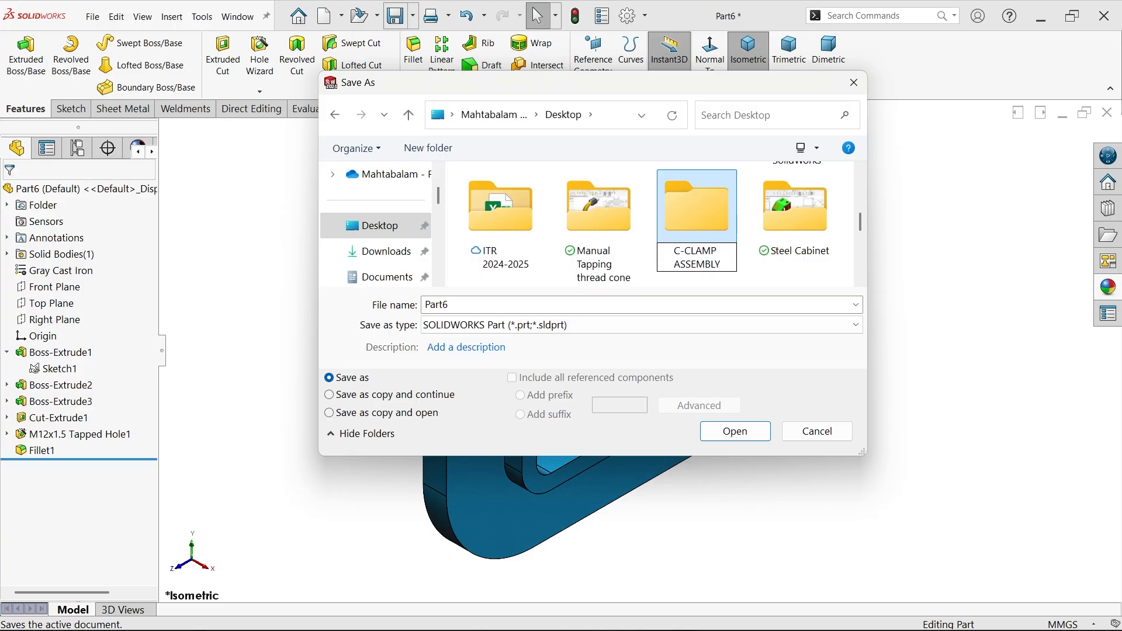
double_click(692, 209)
double_click(490, 305)
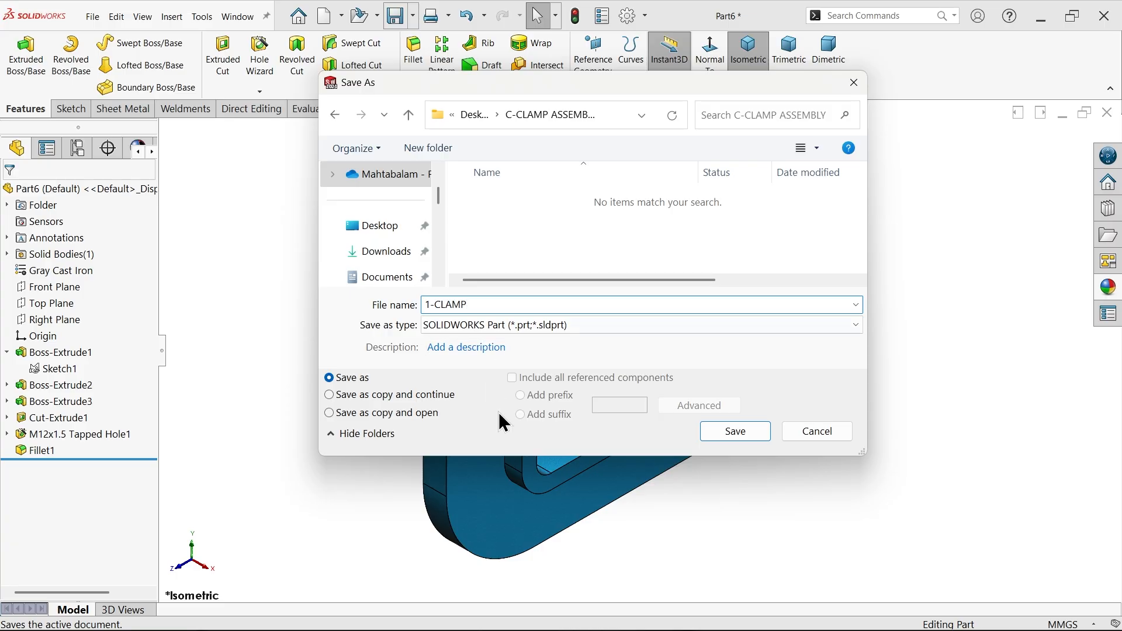
click(741, 433)
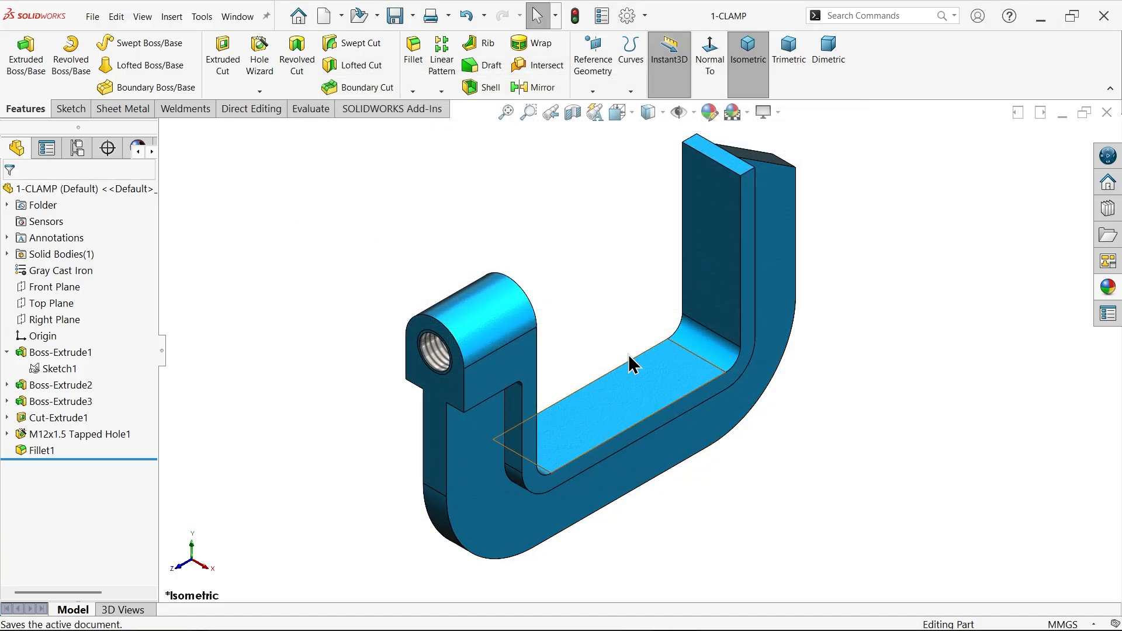
Step: Create a new part document and set its scene to Plain White
click(114, 17)
click(100, 15)
click(108, 40)
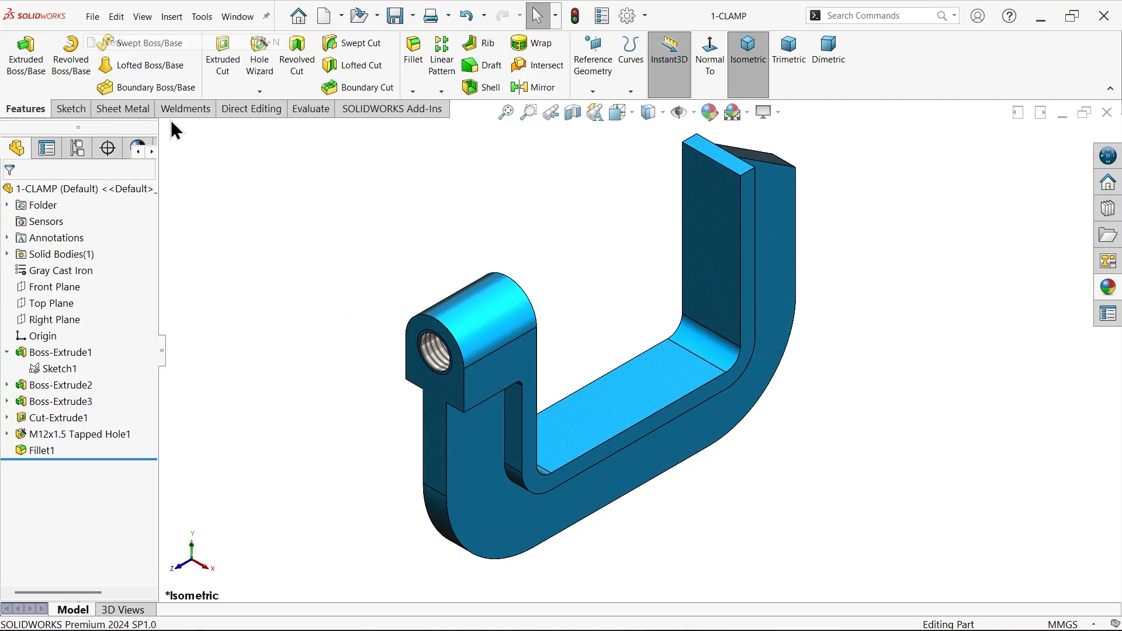
click(287, 320)
click(445, 466)
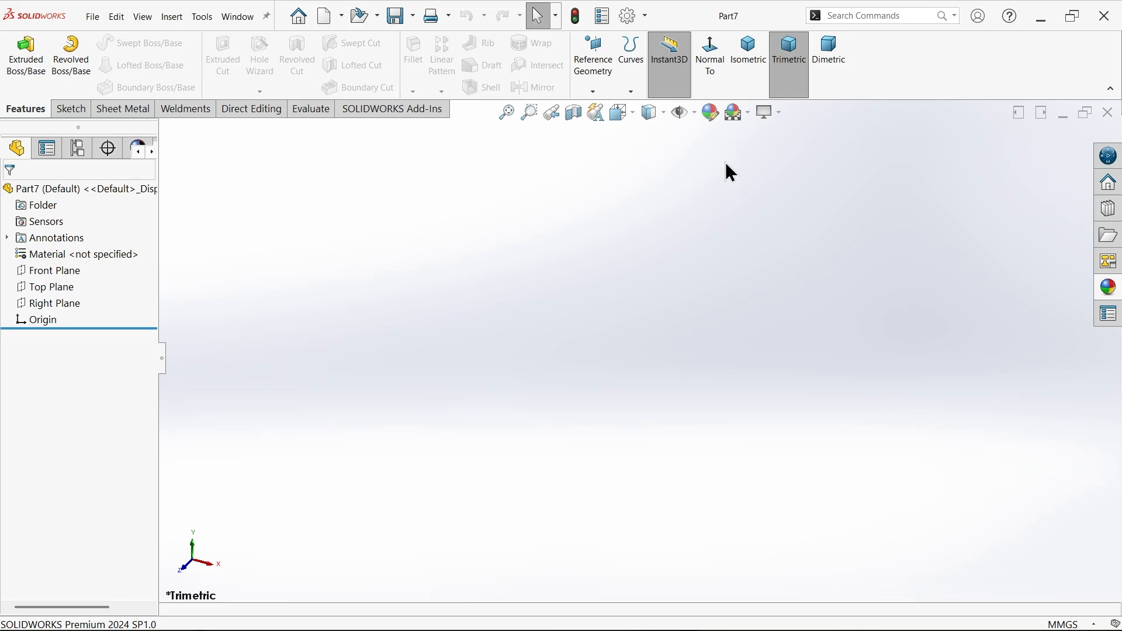
click(747, 114)
click(749, 149)
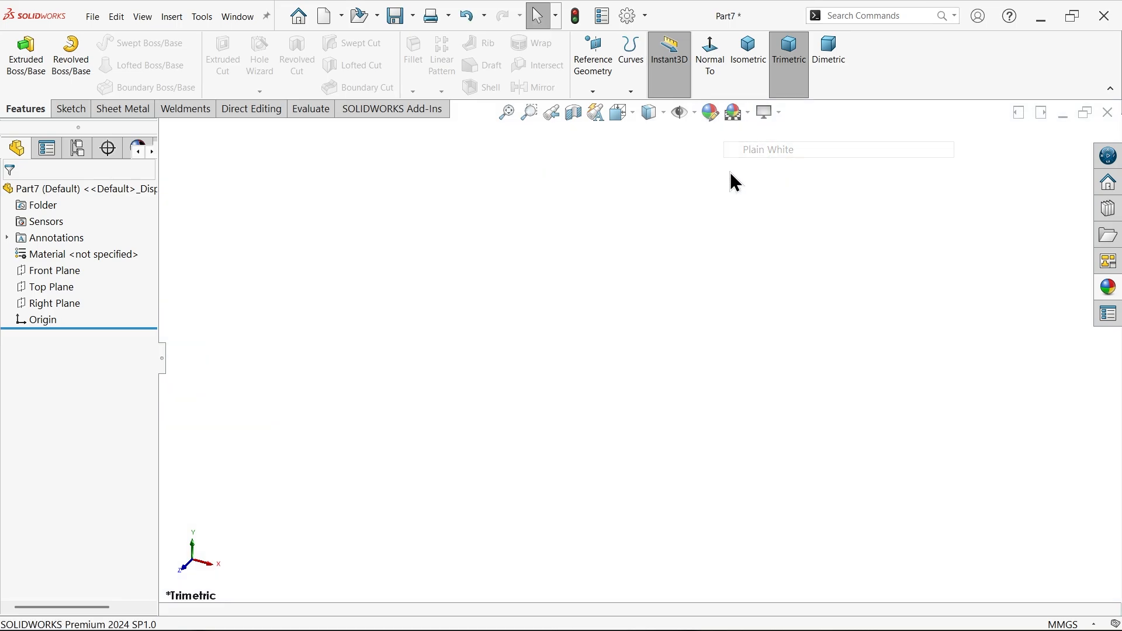
Step: Check the screw in the reference drawing and sketch a 20 mm diameter circle centred on the origin on the Front Plane
drag(409, 496, 448, 88)
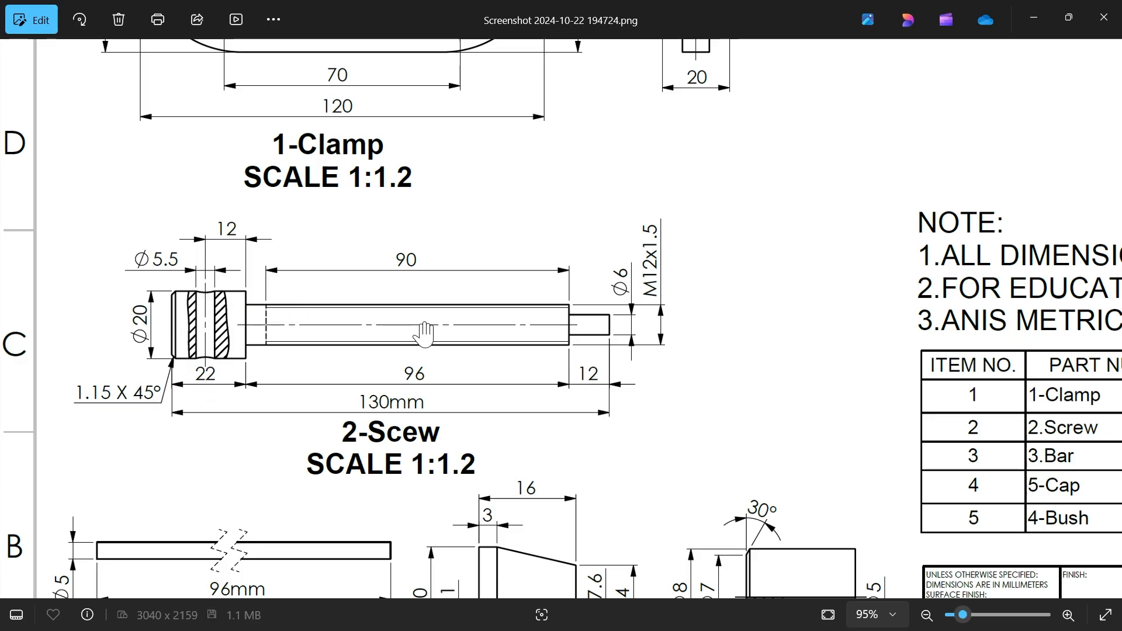
click(1034, 20)
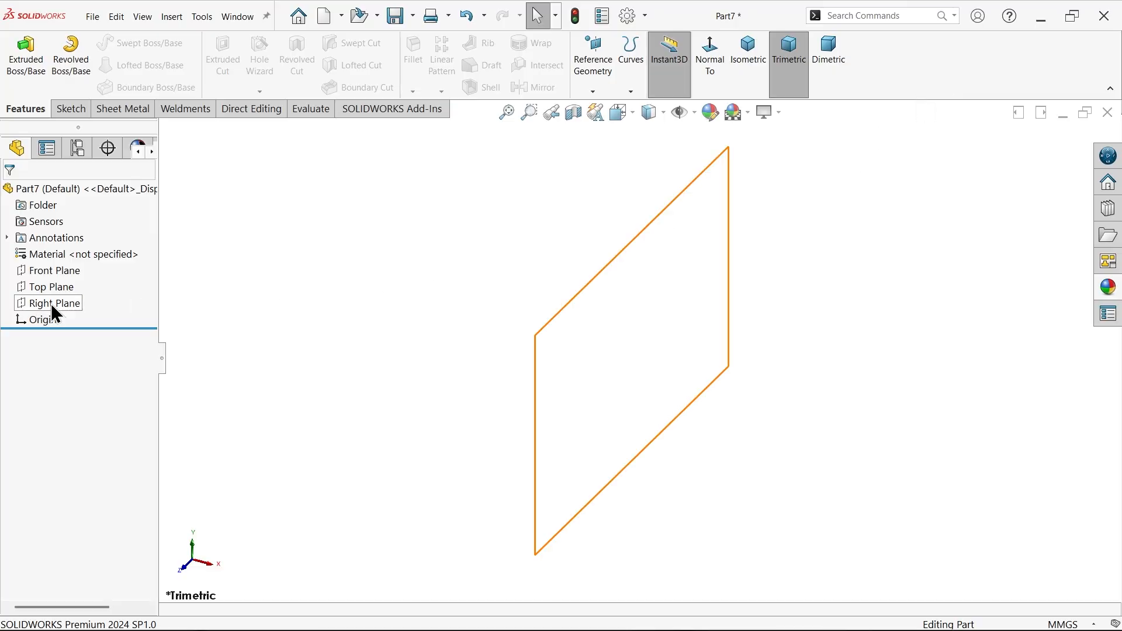
click(58, 274)
click(68, 257)
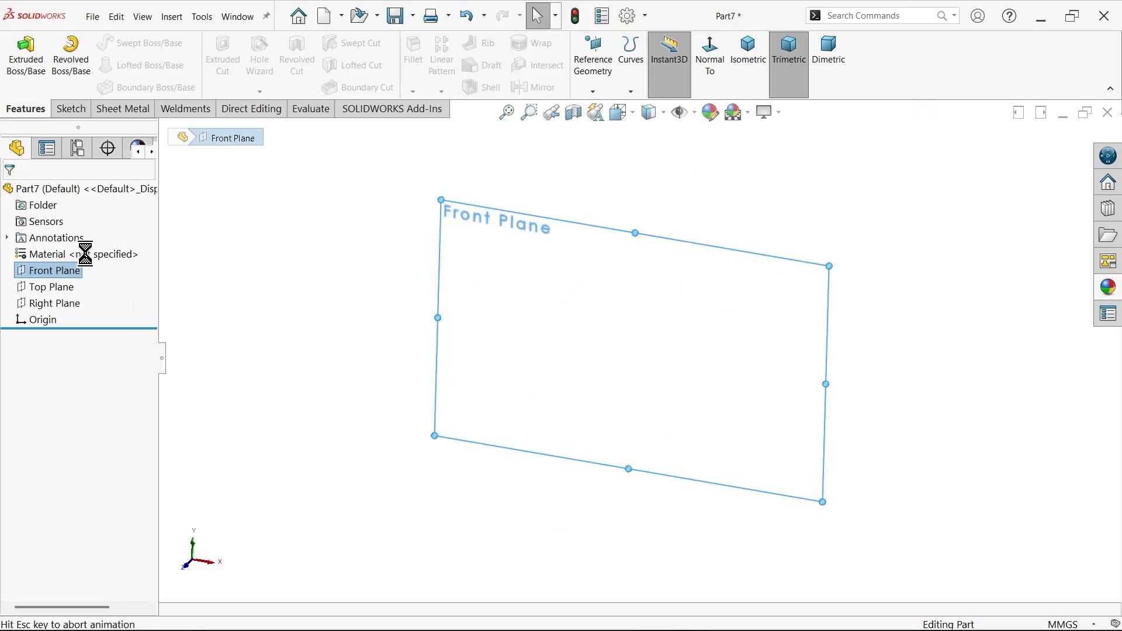
click(126, 42)
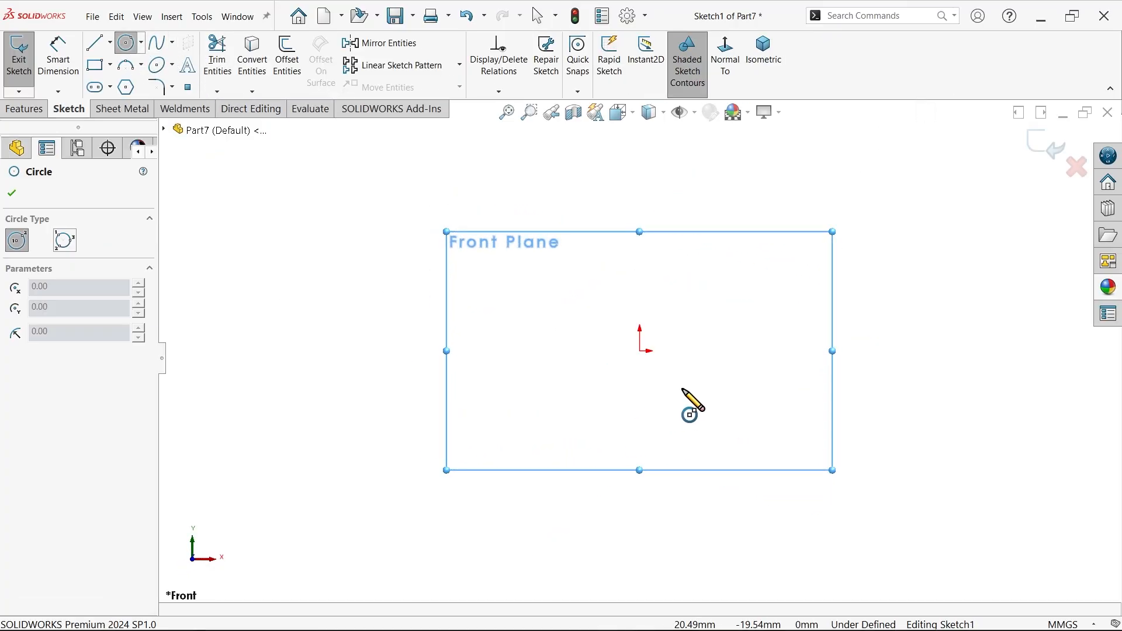
click(639, 351)
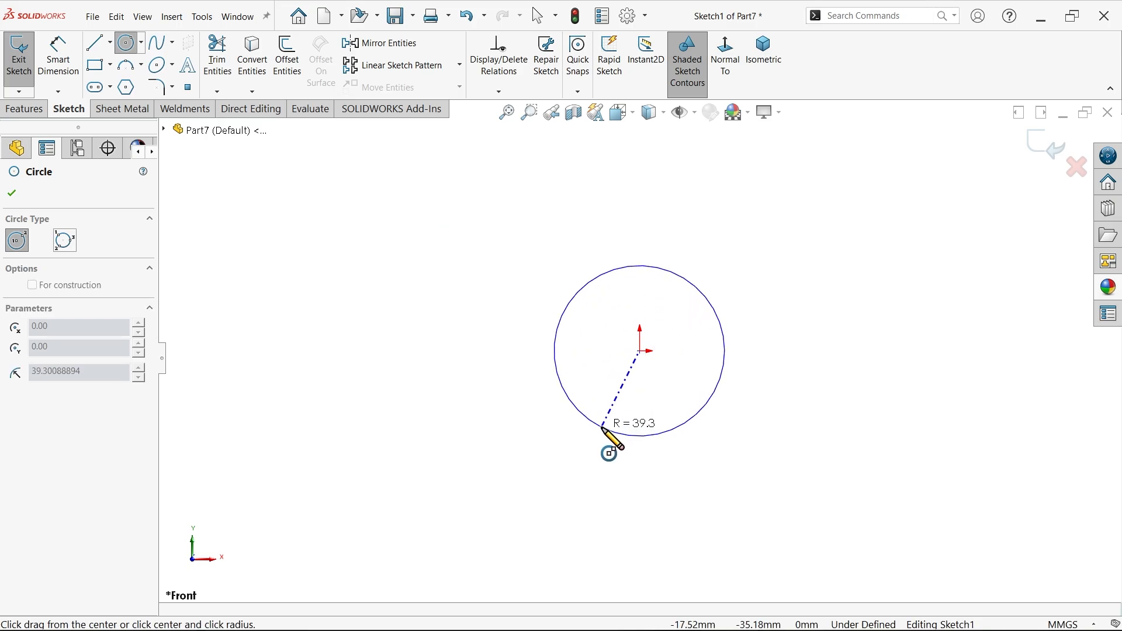
click(602, 435)
click(59, 58)
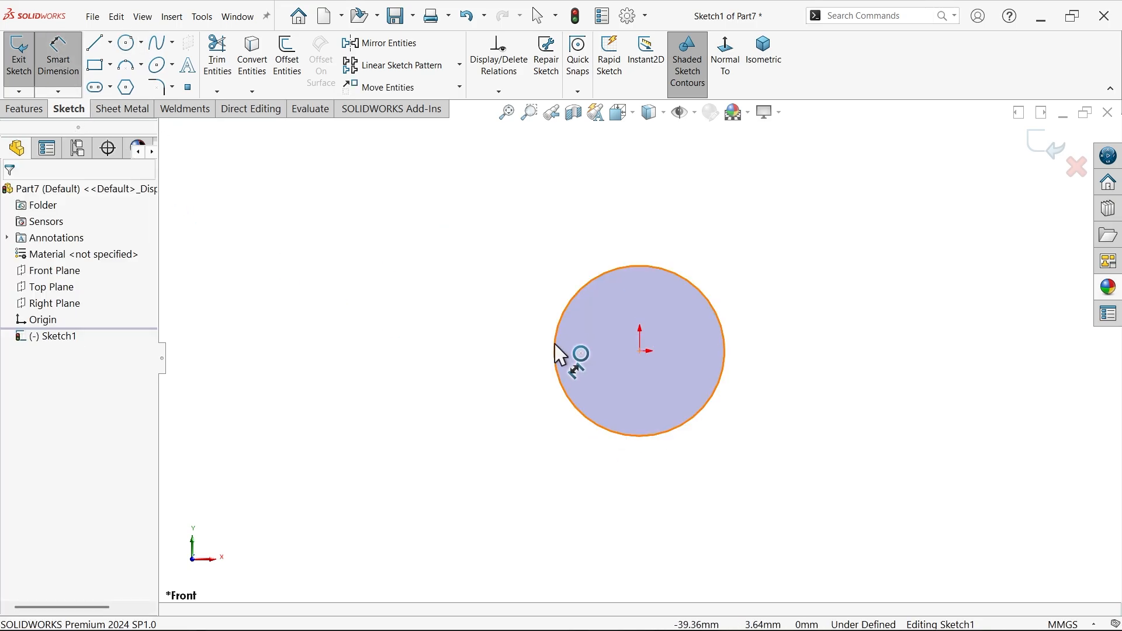
click(555, 351)
click(523, 342)
text(20)
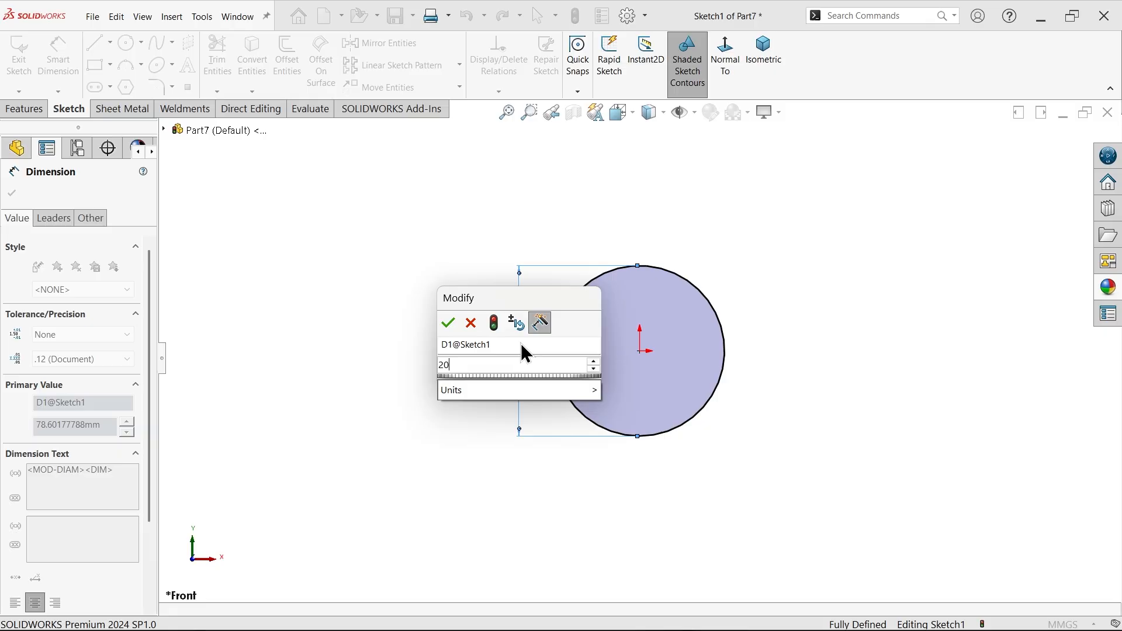
key(Return)
Step: Extrude the circle as a blind boss 22 mm deep in the reversed direction
click(25, 110)
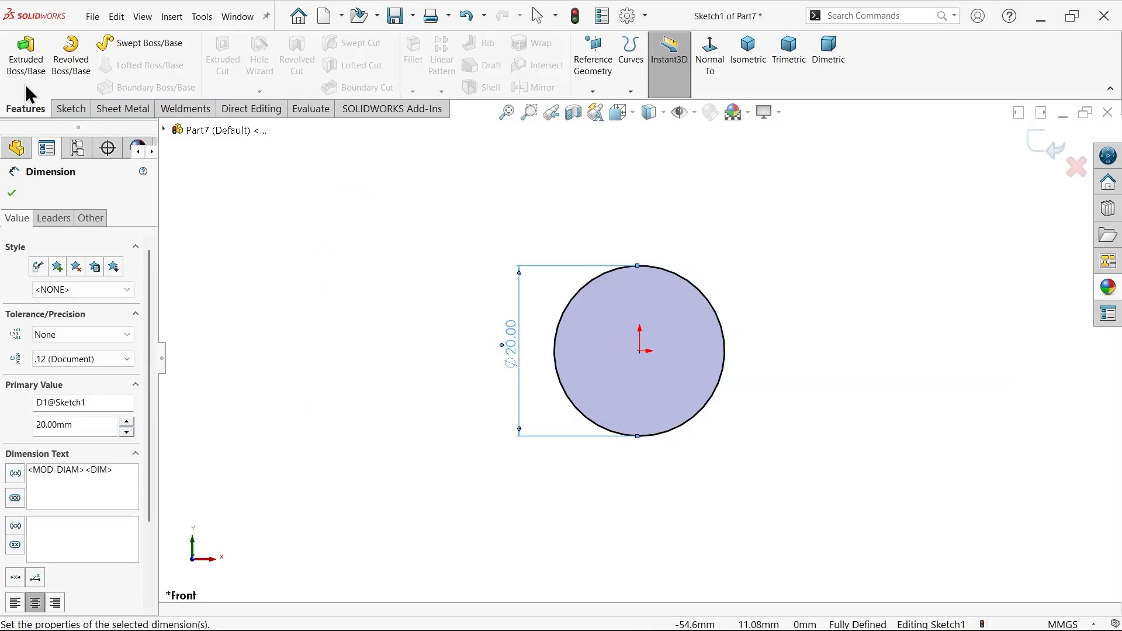
click(25, 58)
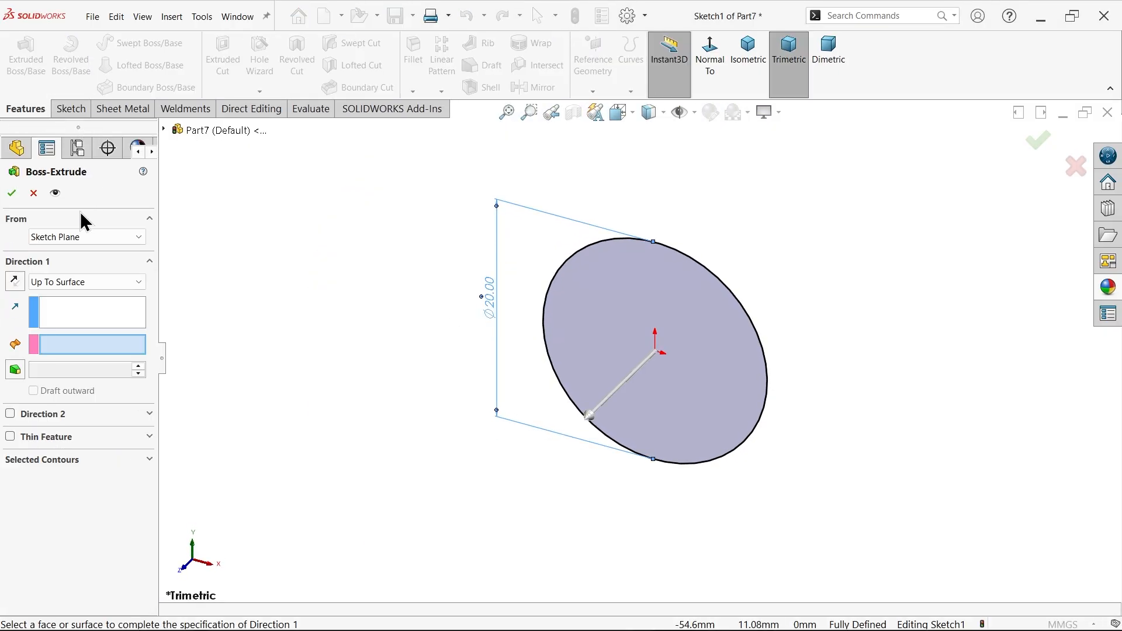
click(77, 283)
click(50, 295)
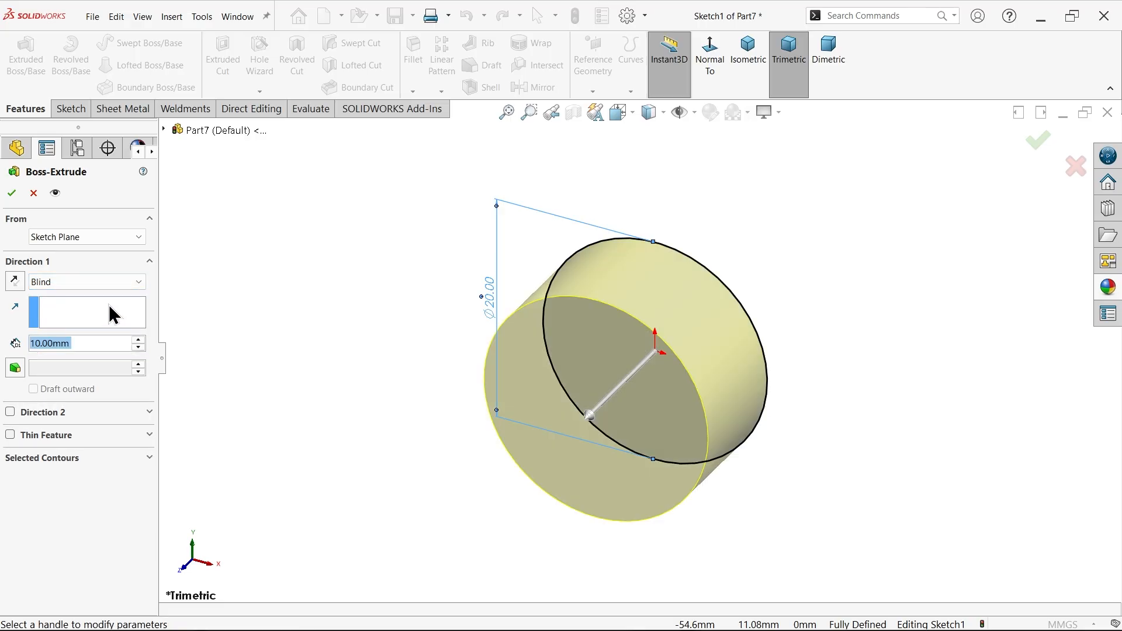
text(22)
key(Return)
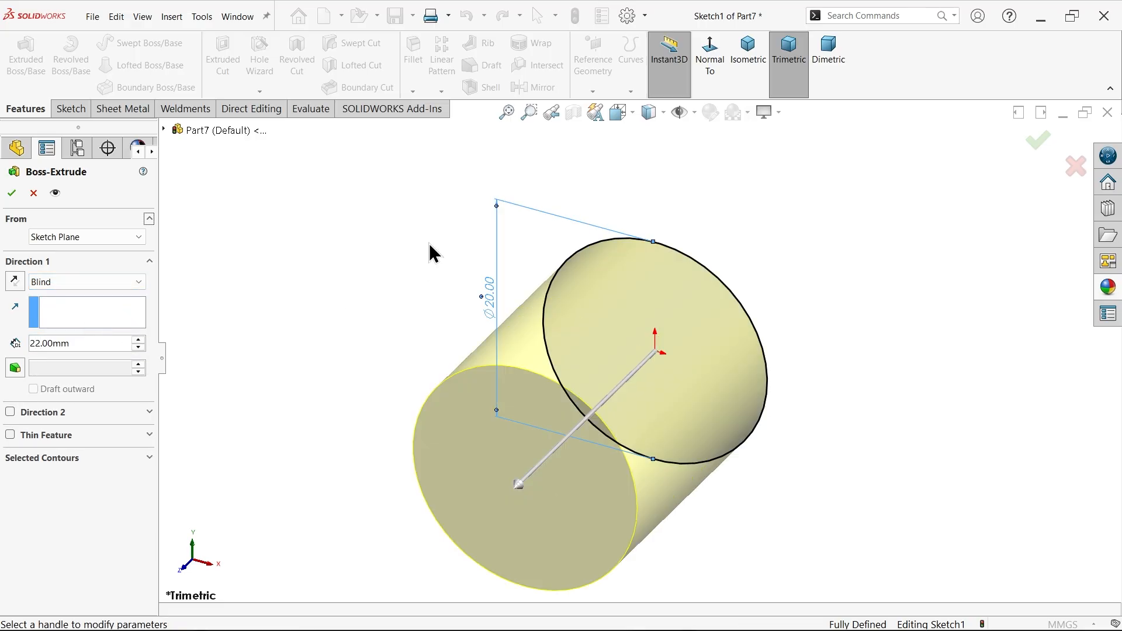
click(14, 282)
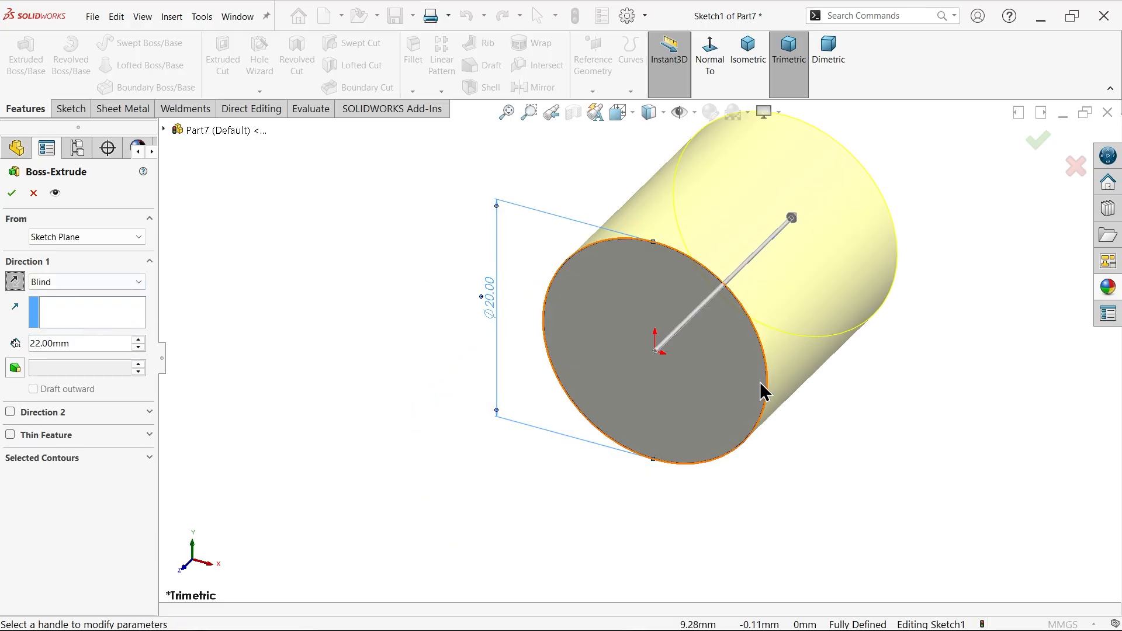
scroll(648, 392, up, 4)
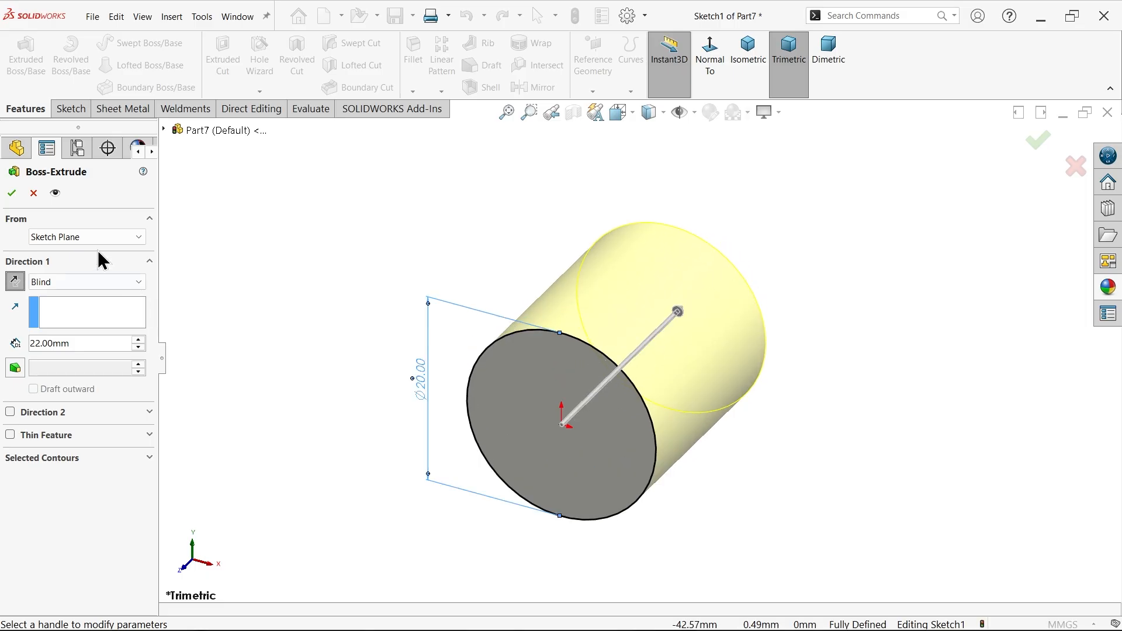
click(11, 195)
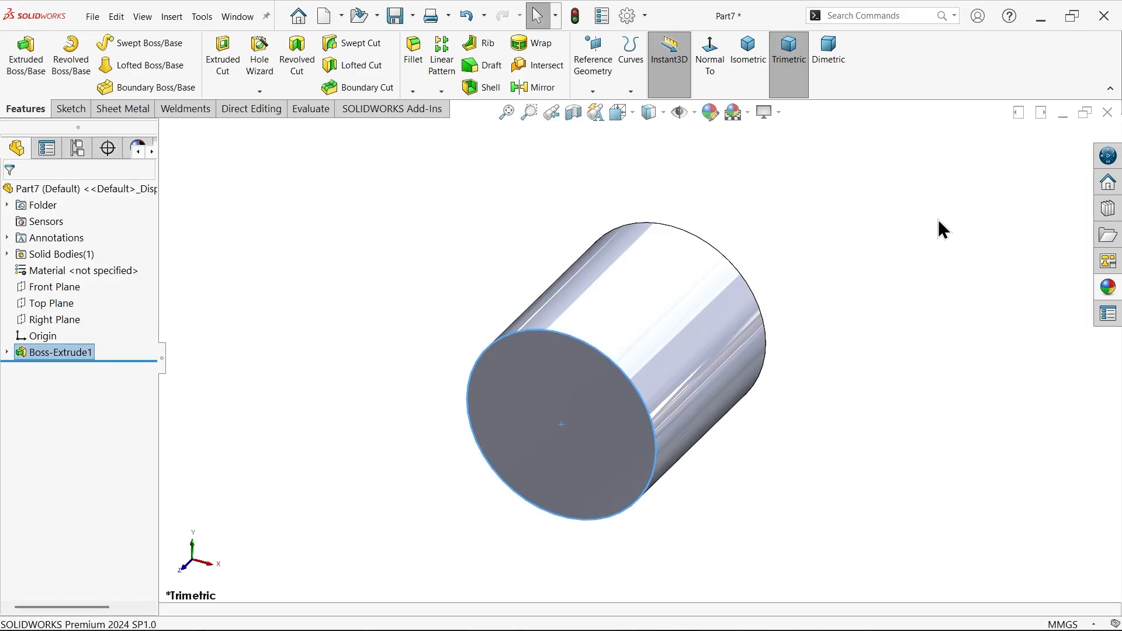
Step: Assign Plain Carbon Steel from the Steel materials to the new cylinder part
middle_drag(831, 242, 879, 251)
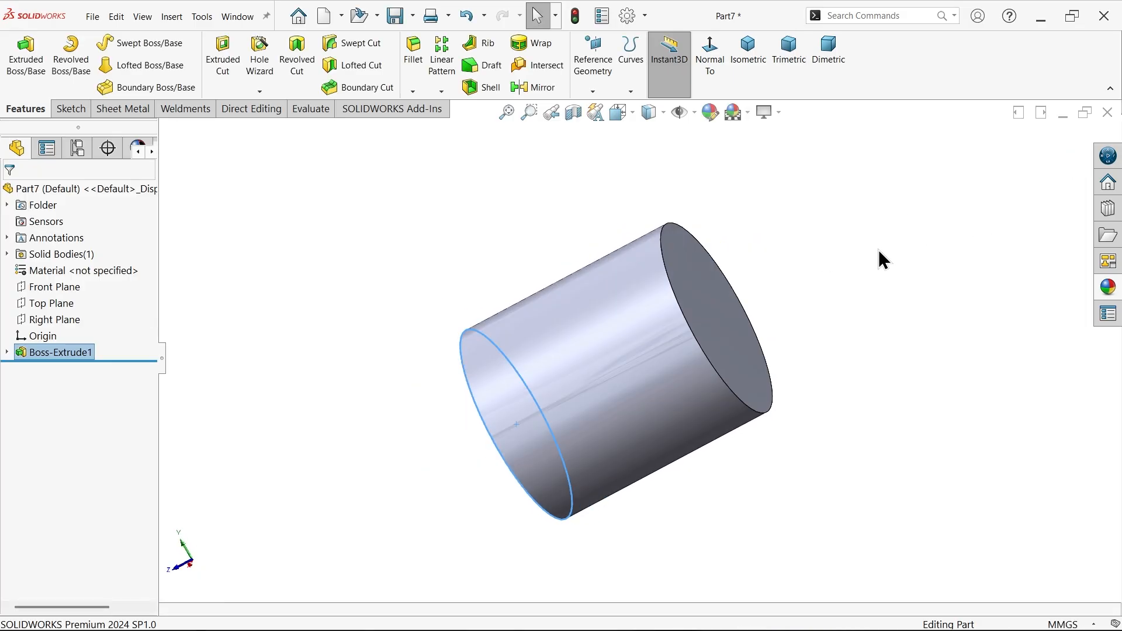
click(120, 272)
right_click(119, 272)
click(180, 272)
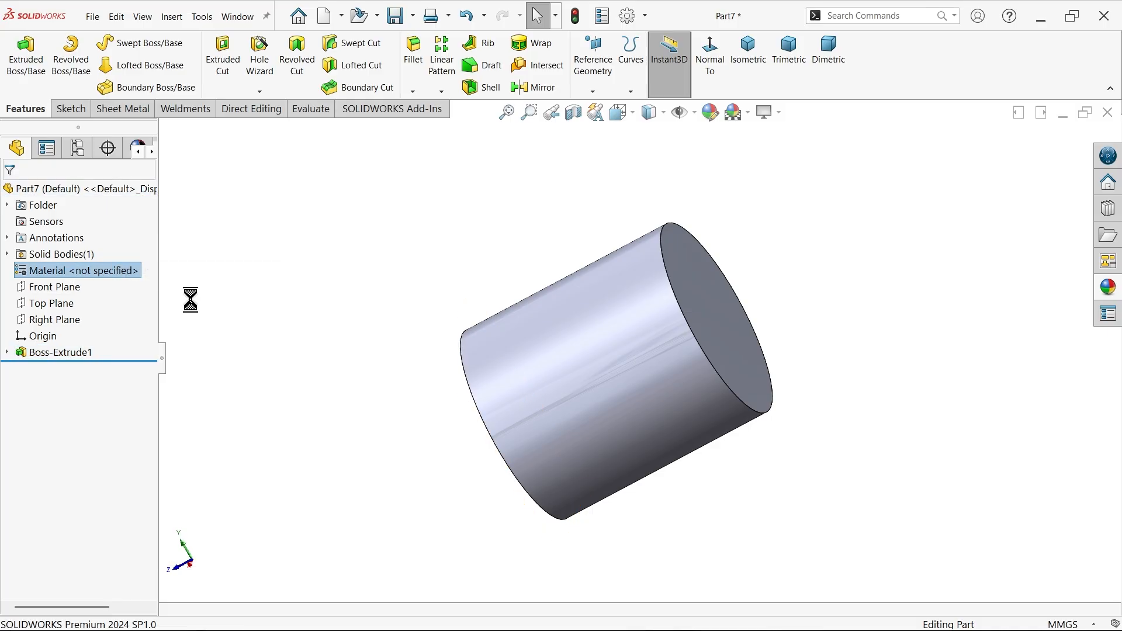
scroll(389, 369, down, 2)
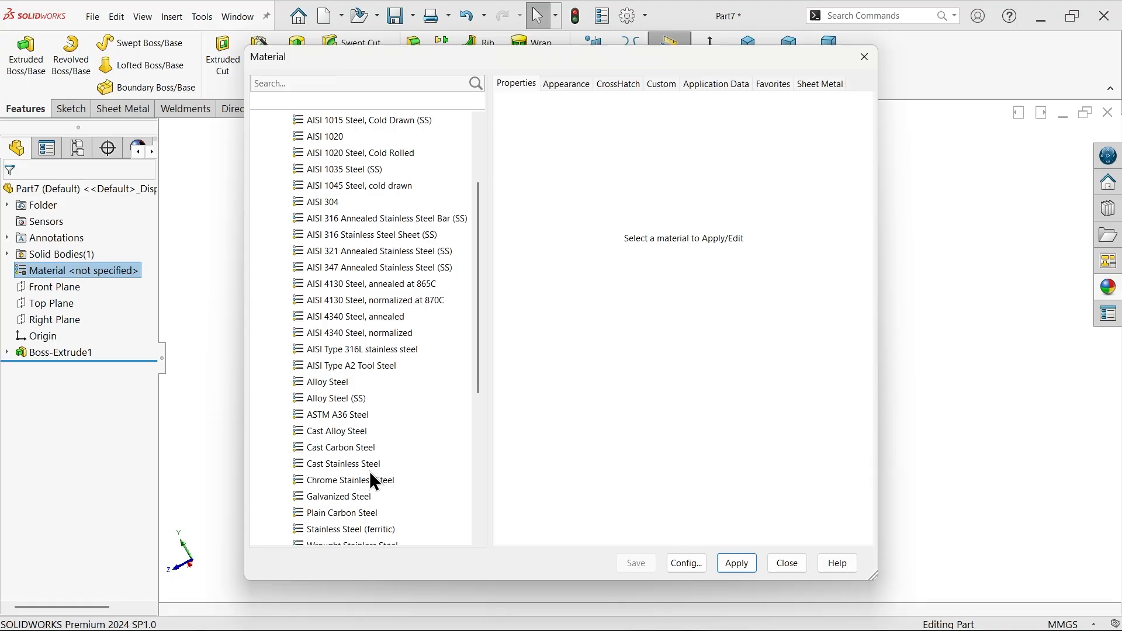
scroll(374, 482, down, 1)
click(345, 464)
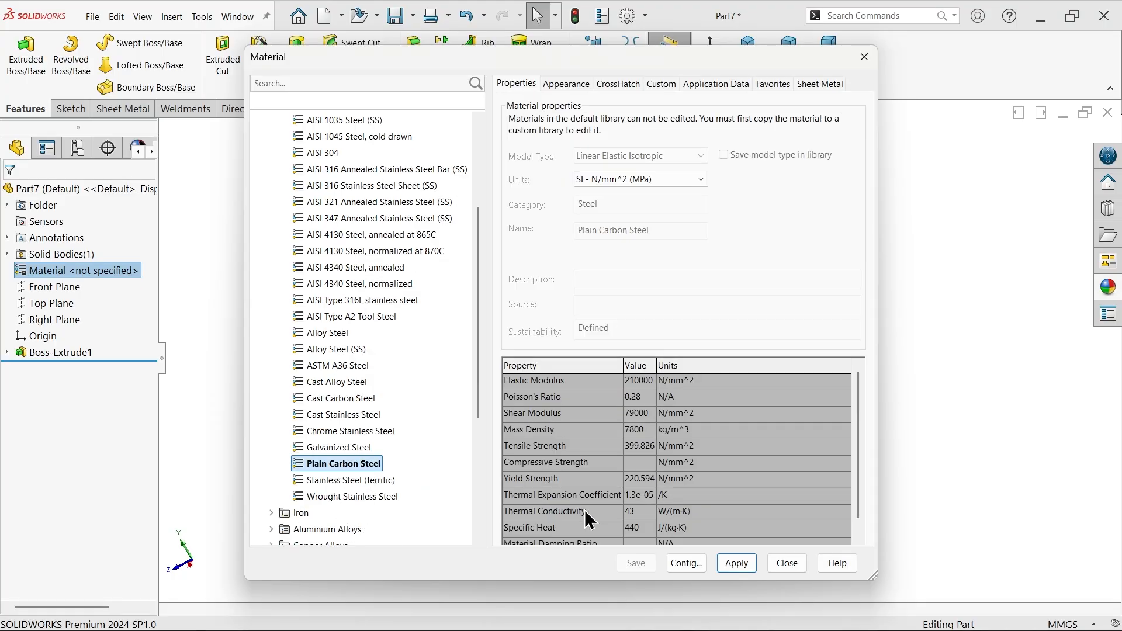
click(732, 564)
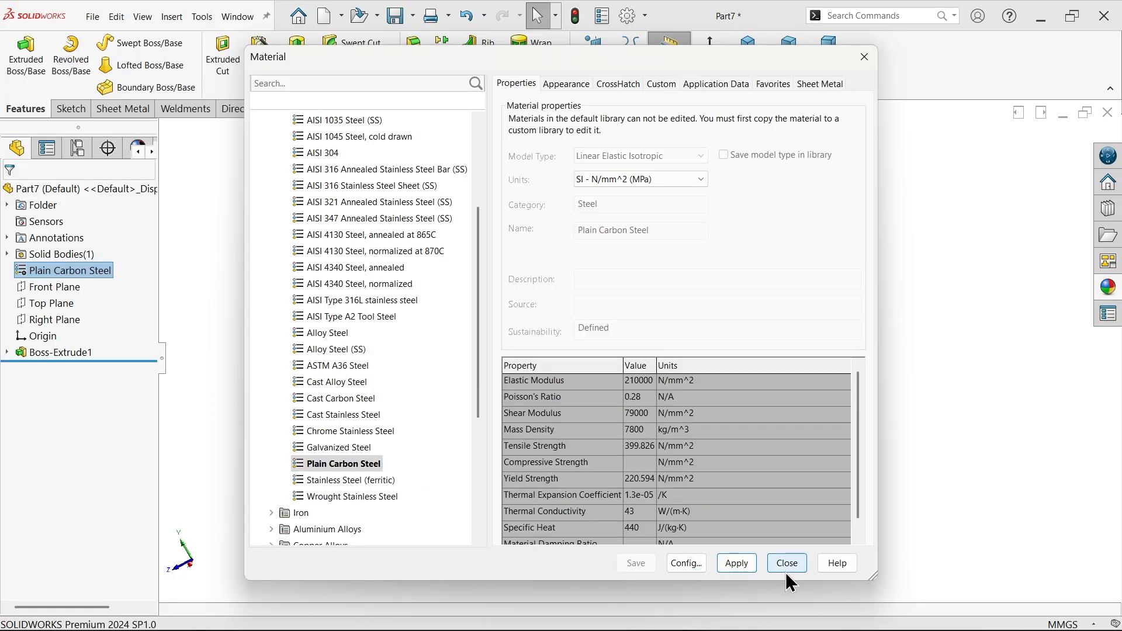
click(785, 562)
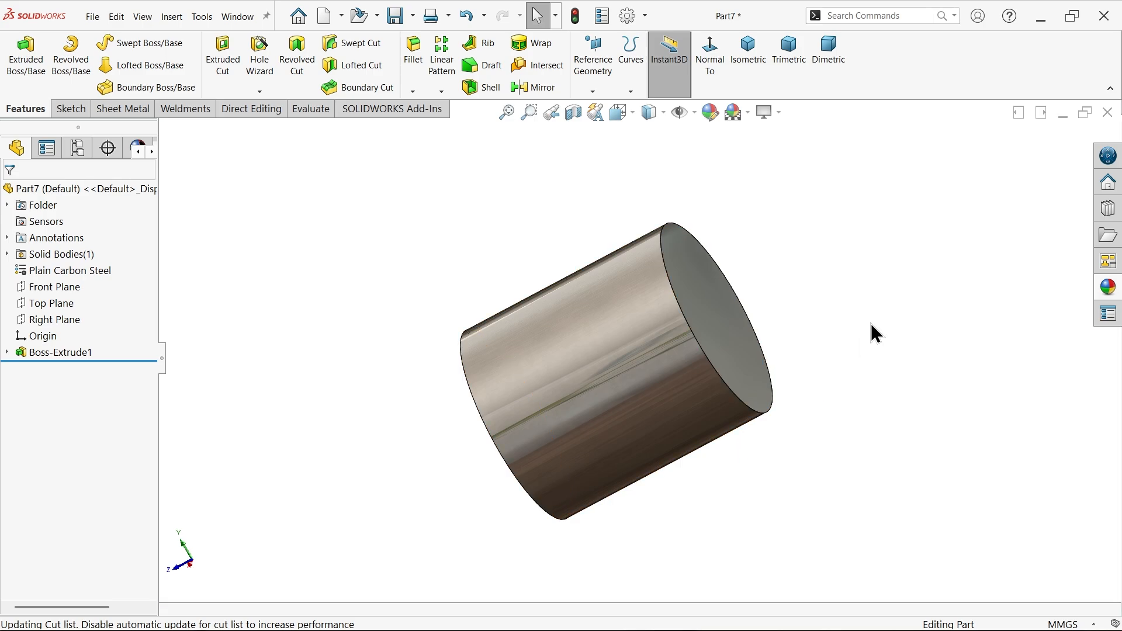
Step: Sketch a 12 mm diameter circle centred on the origin on the cylinder's rear end face
click(703, 333)
click(748, 298)
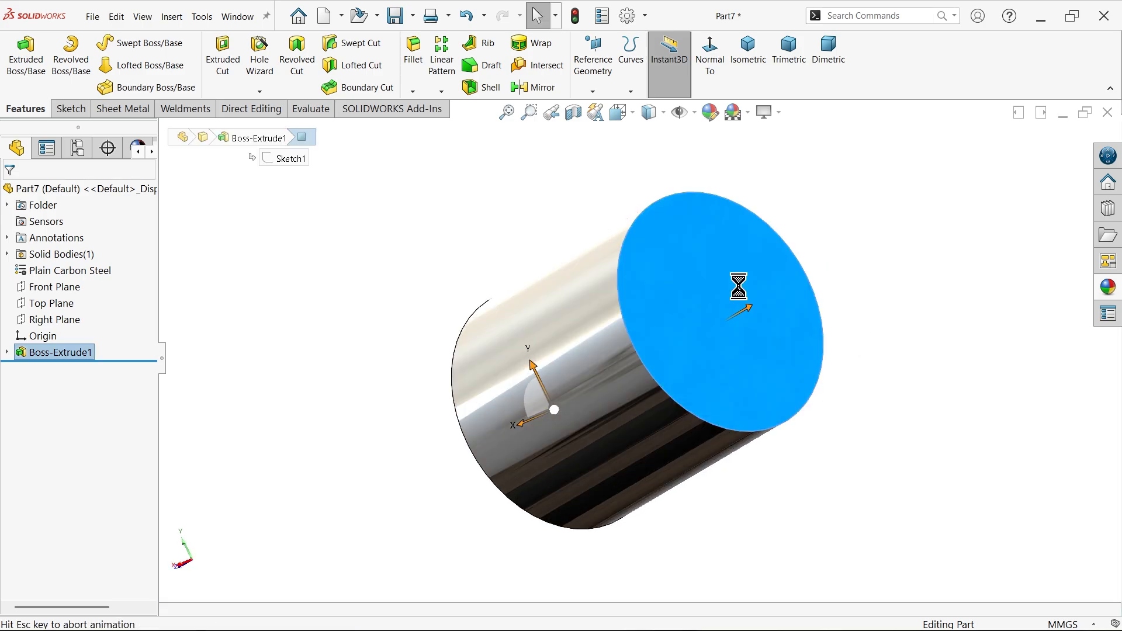
click(125, 43)
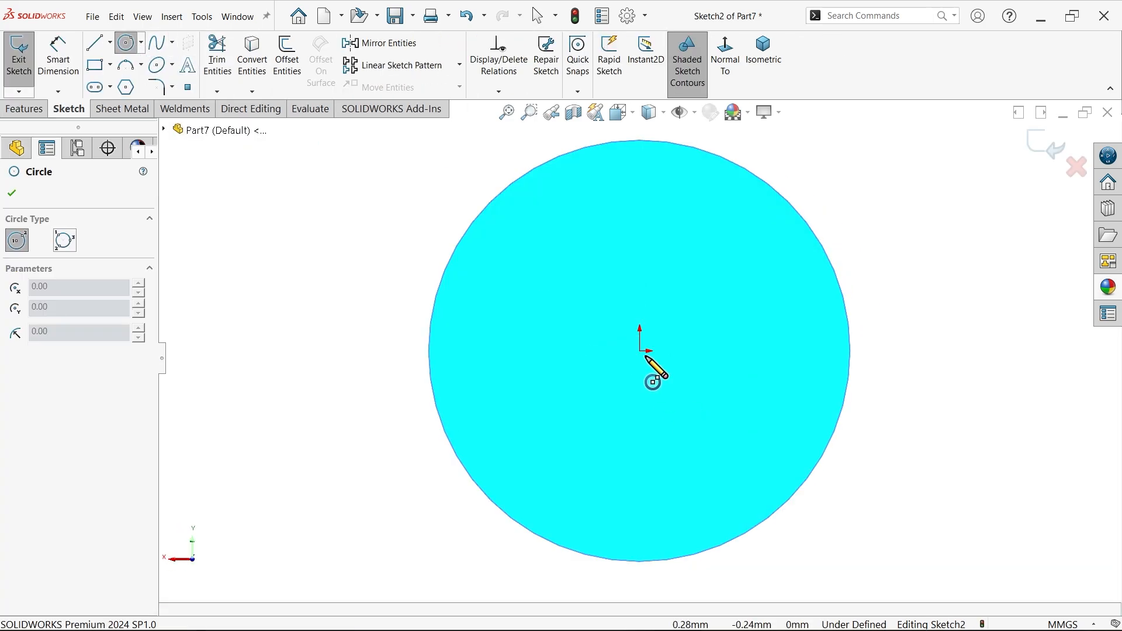
click(641, 353)
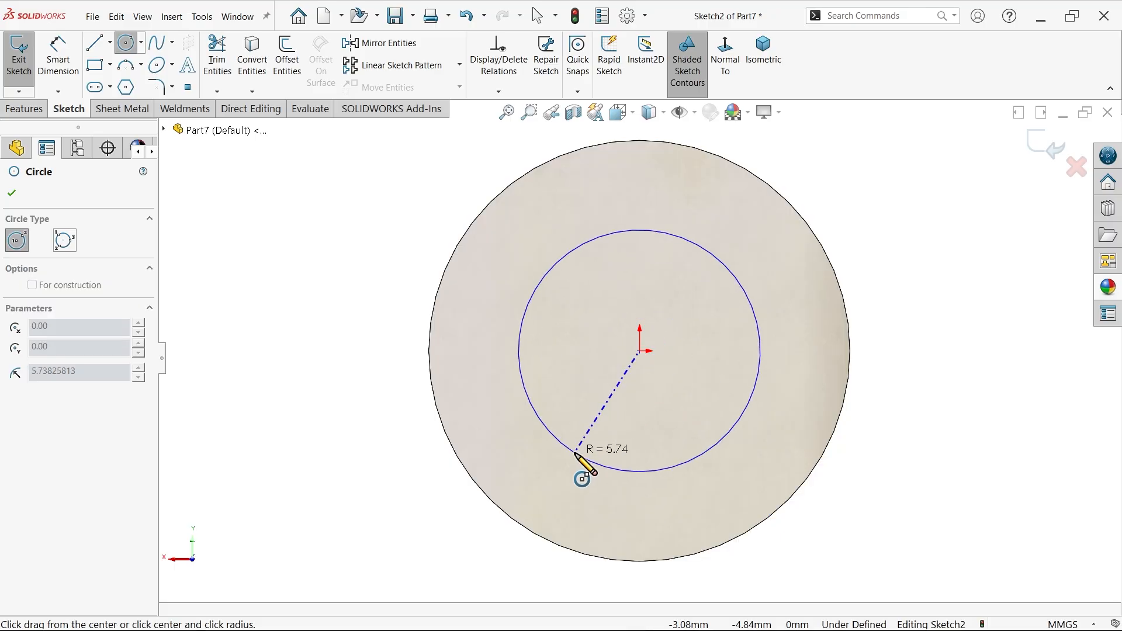
click(590, 459)
click(63, 67)
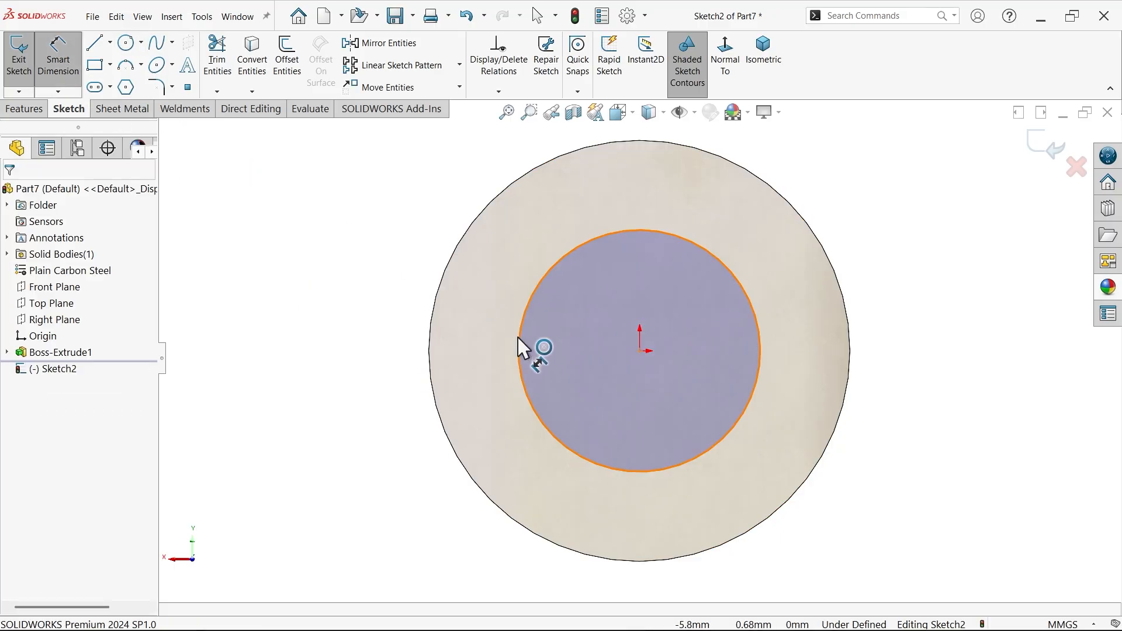
click(520, 346)
click(380, 359)
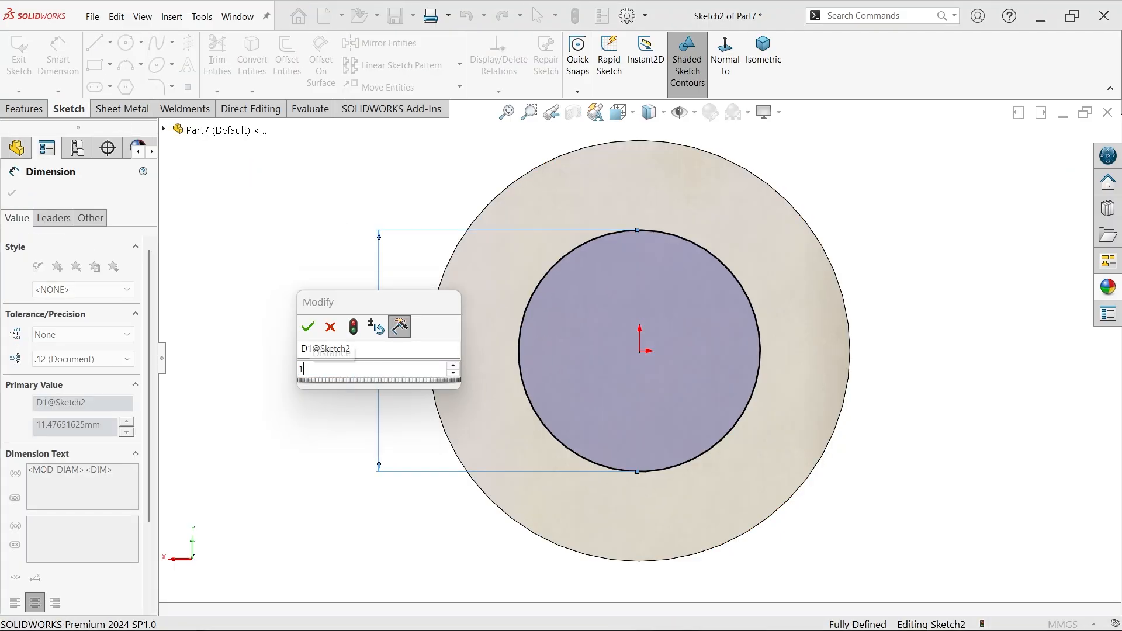
text(12)
click(308, 328)
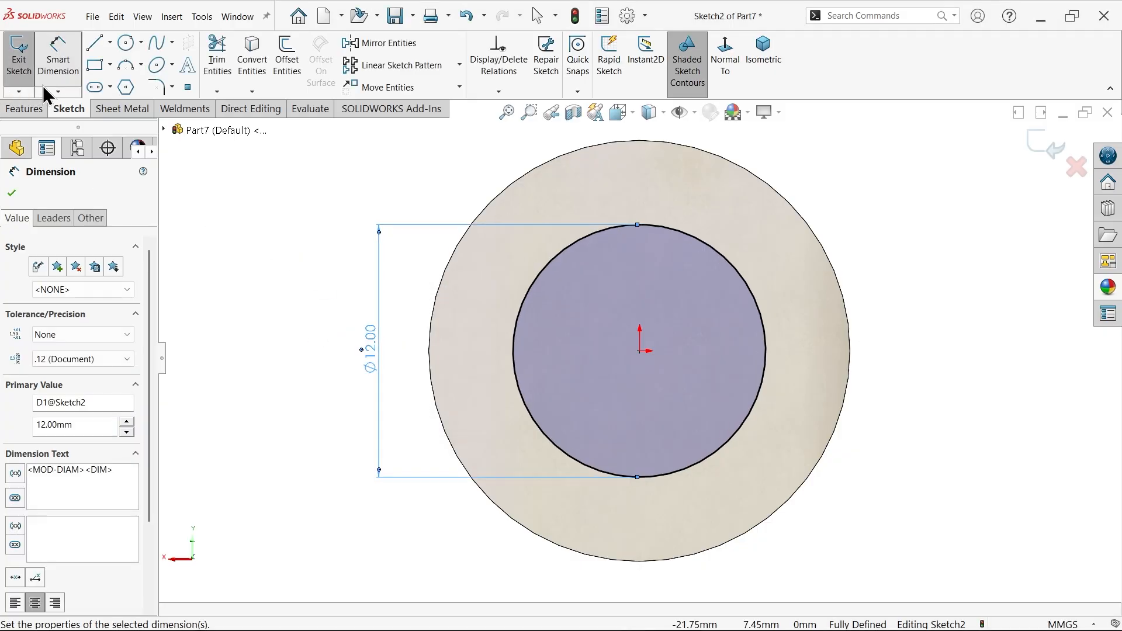
Step: Extrude the 12 mm circle as a blind boss 96 mm long, merged with the cylinder
click(35, 109)
click(34, 66)
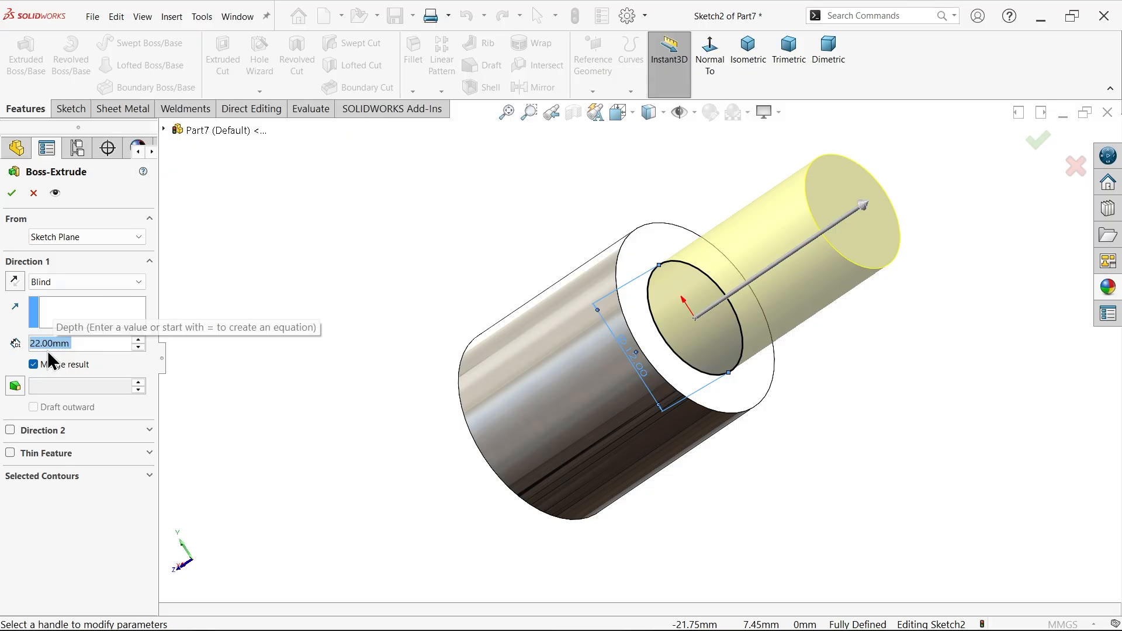
text(9)
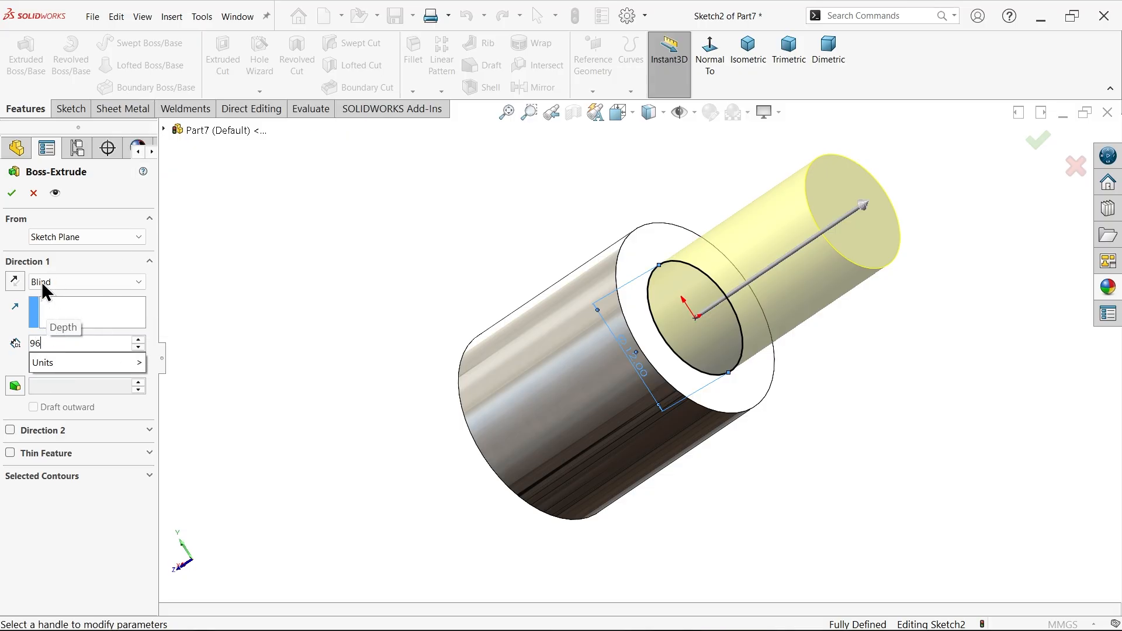
text(6)
key(Return)
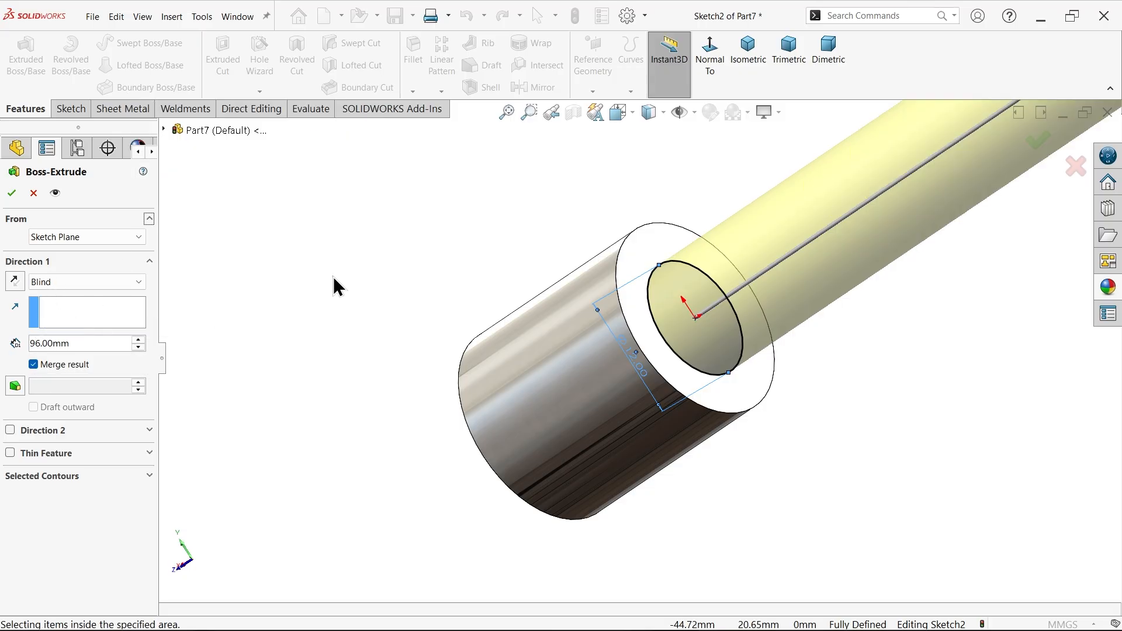
click(752, 51)
click(11, 194)
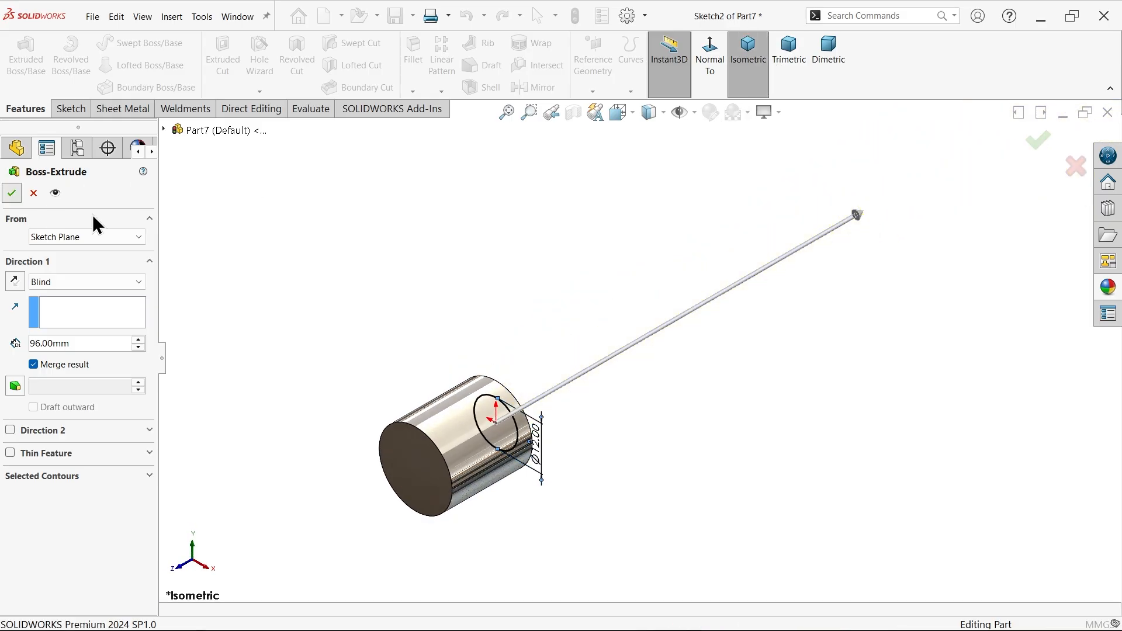
Step: Sketch a 6 mm diameter circle centred on the origin on the free end face of the 12 mm shaft
middle_drag(871, 250, 781, 348)
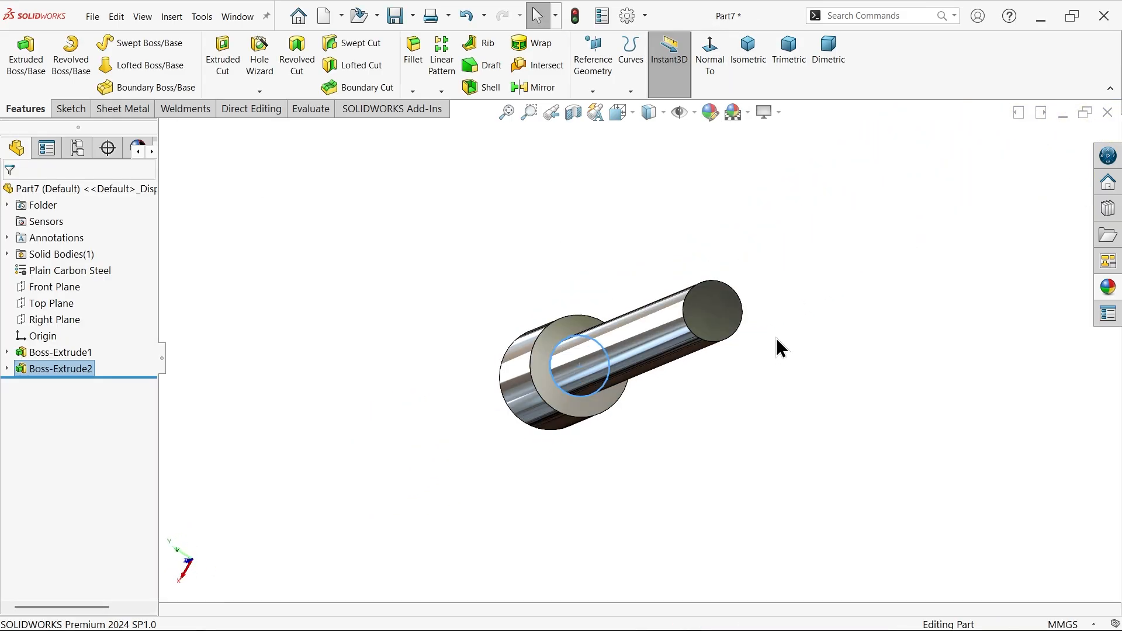
click(726, 321)
click(774, 283)
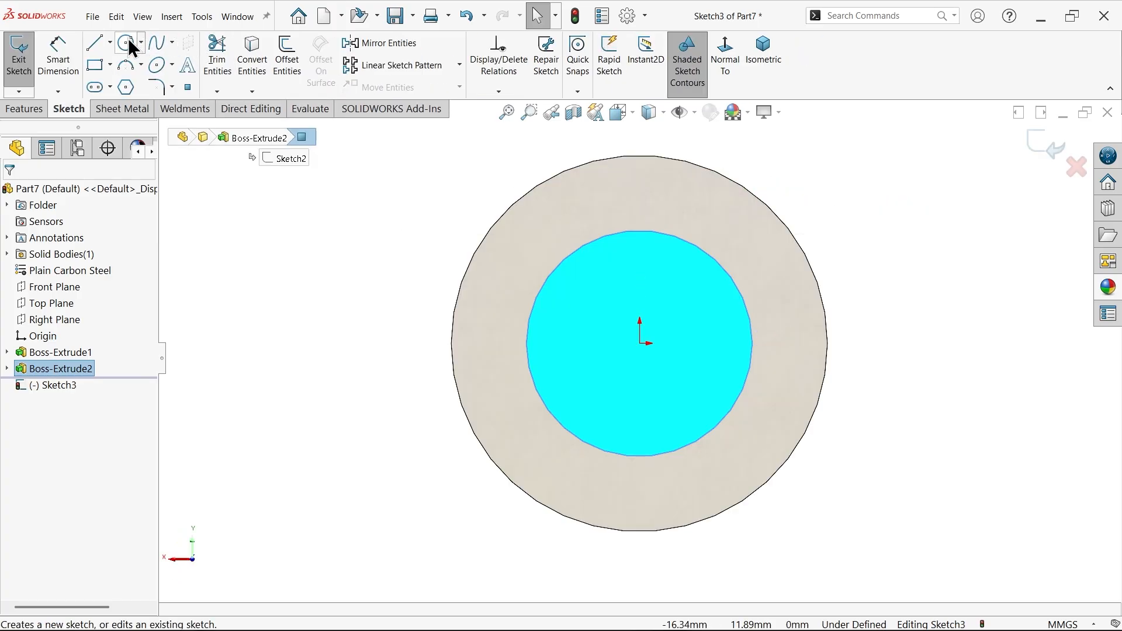
click(127, 43)
scroll(620, 368, down, 4)
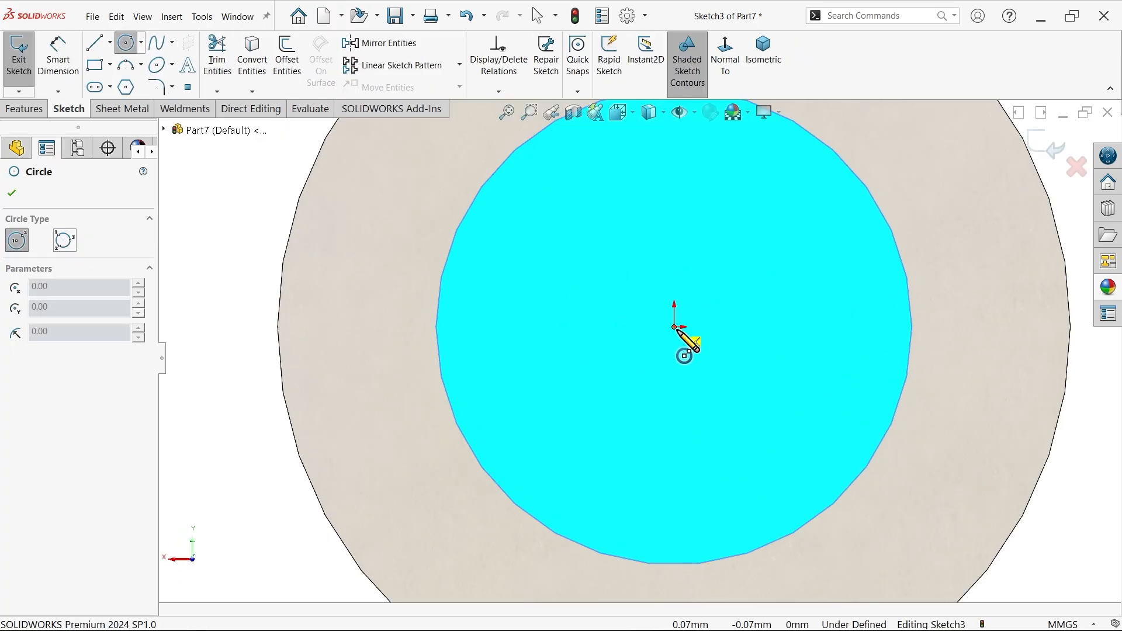
click(675, 327)
click(648, 385)
click(58, 59)
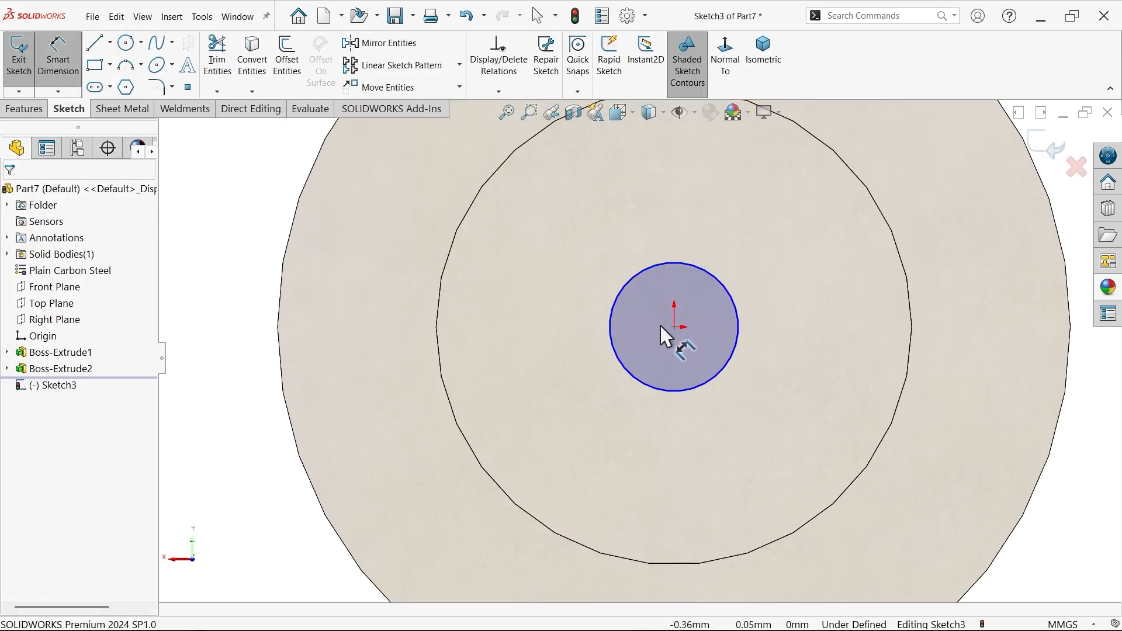
click(610, 343)
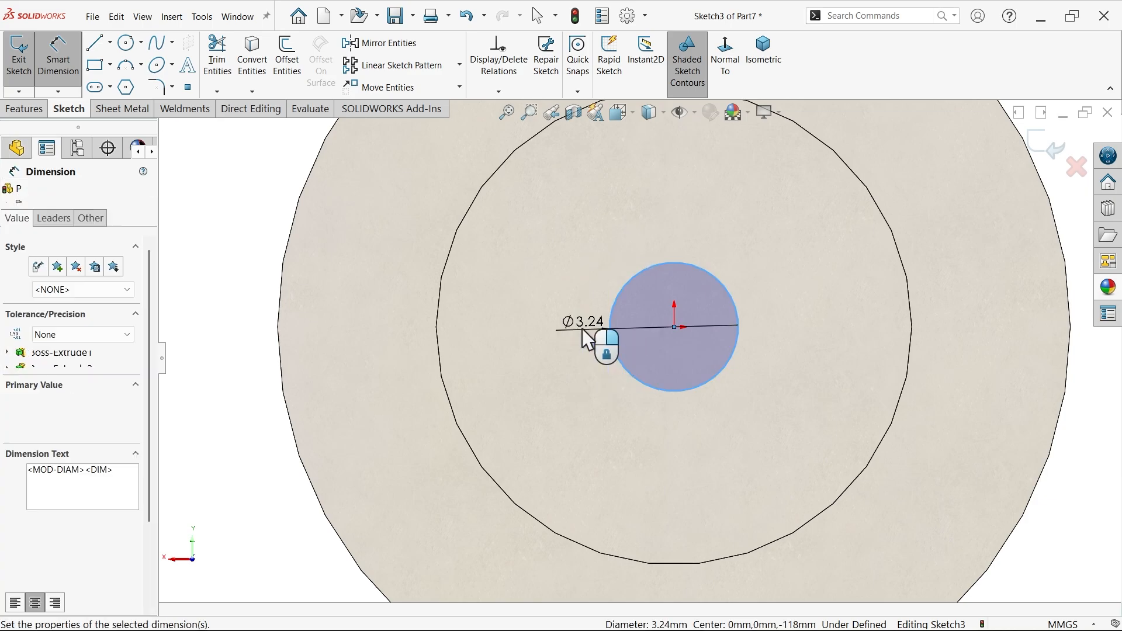
click(587, 338)
text(6)
click(514, 305)
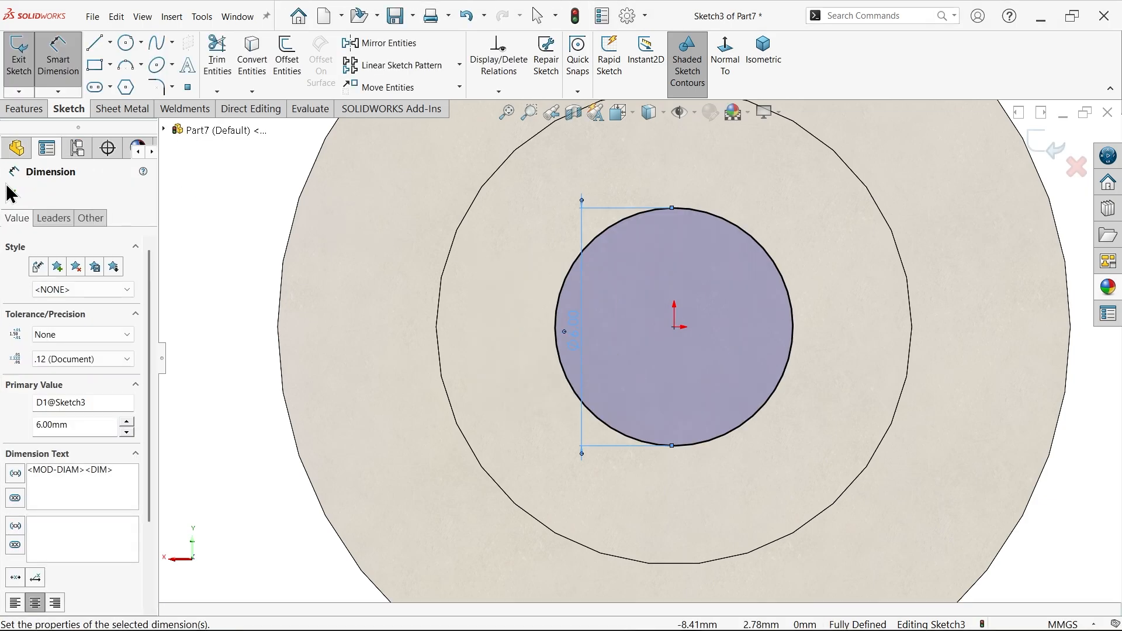
Step: Extrude the 6 mm circle as a blind boss 12 mm long to form the screw's tip
click(13, 110)
click(25, 59)
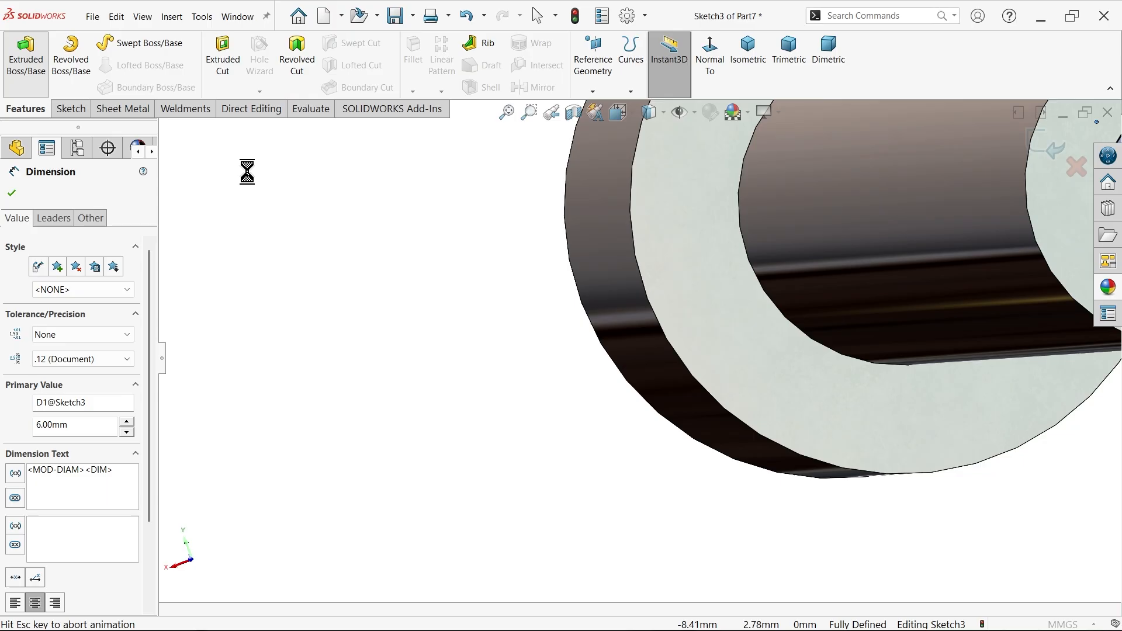
click(750, 69)
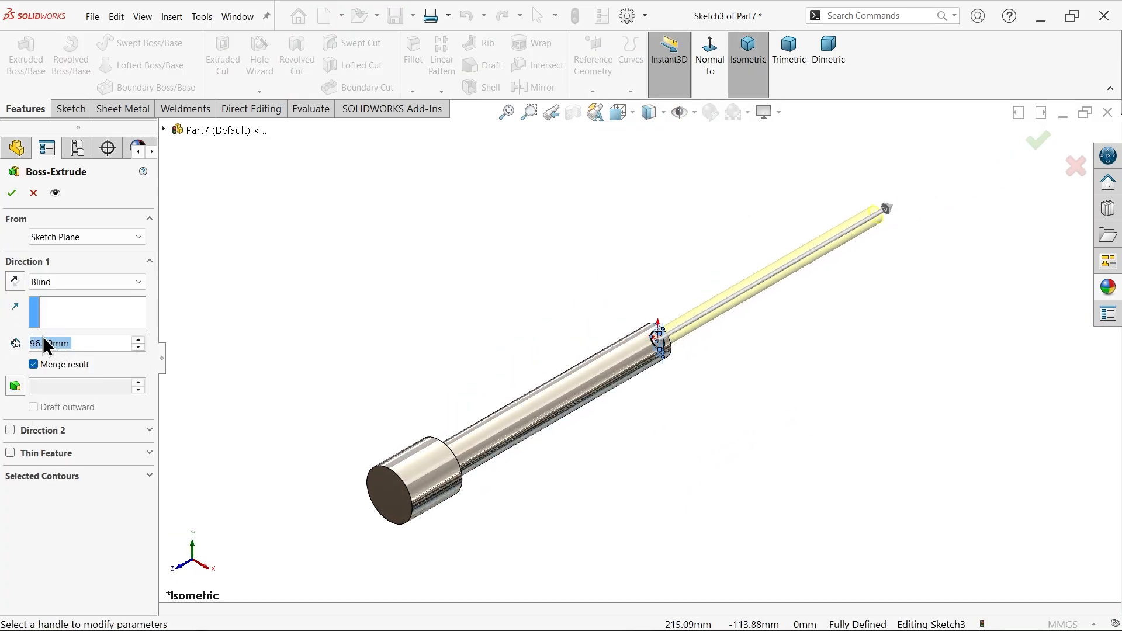
text(12)
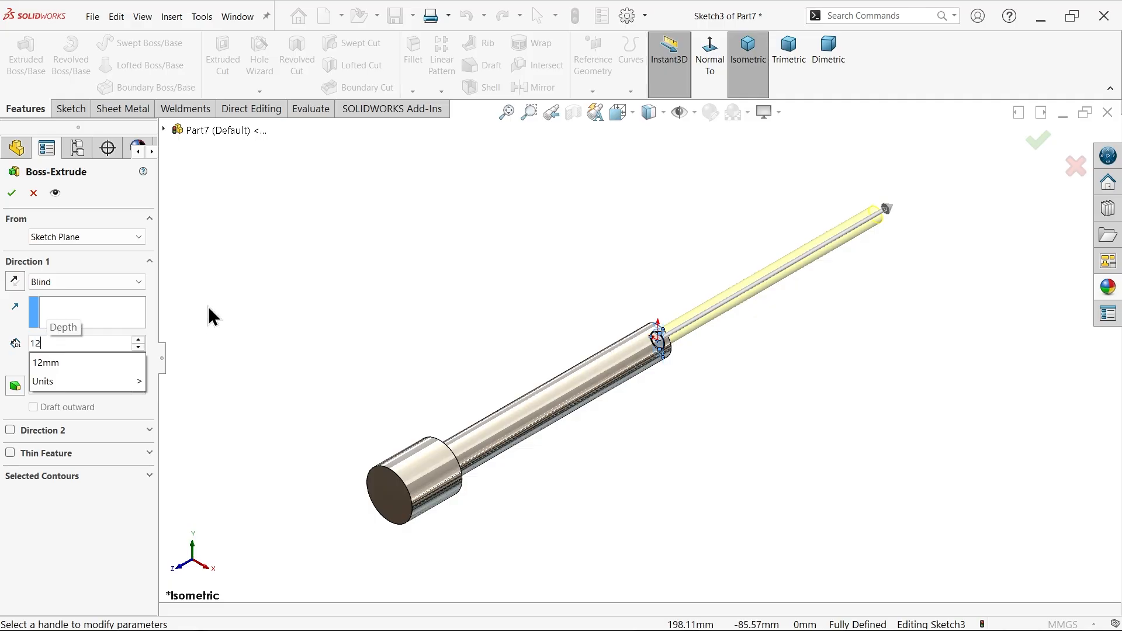
key(Return)
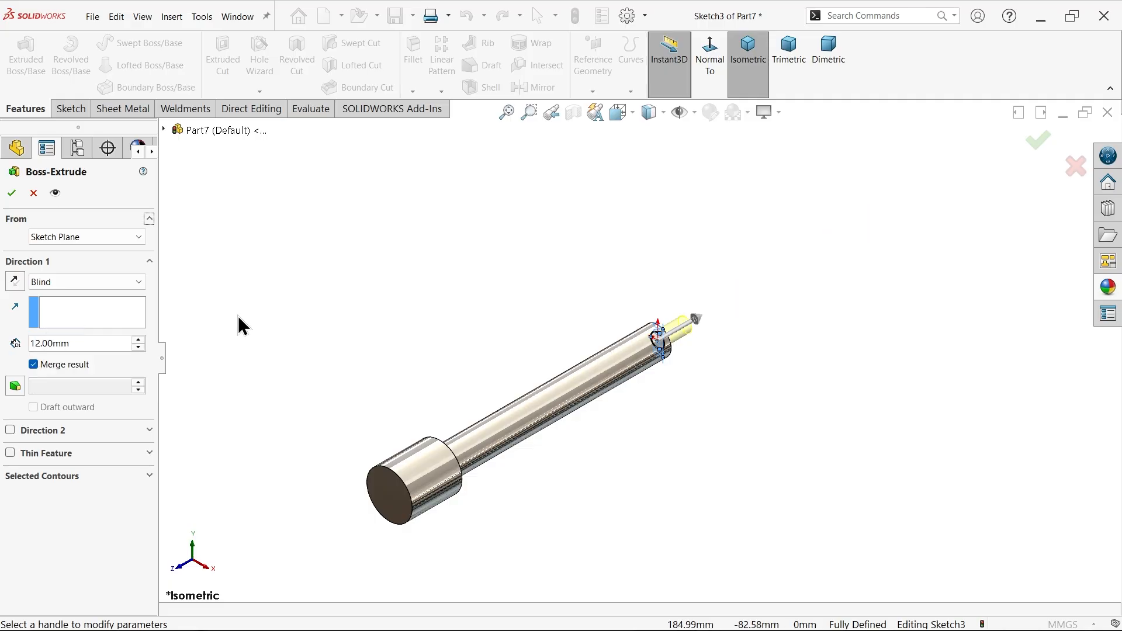
click(11, 194)
Step: Start a Cosmetic Thread on the 12 mm shaft's edge beside the tip, using ANSI Metric Machine Threads of size M12x1.5
scroll(471, 508, down, 3)
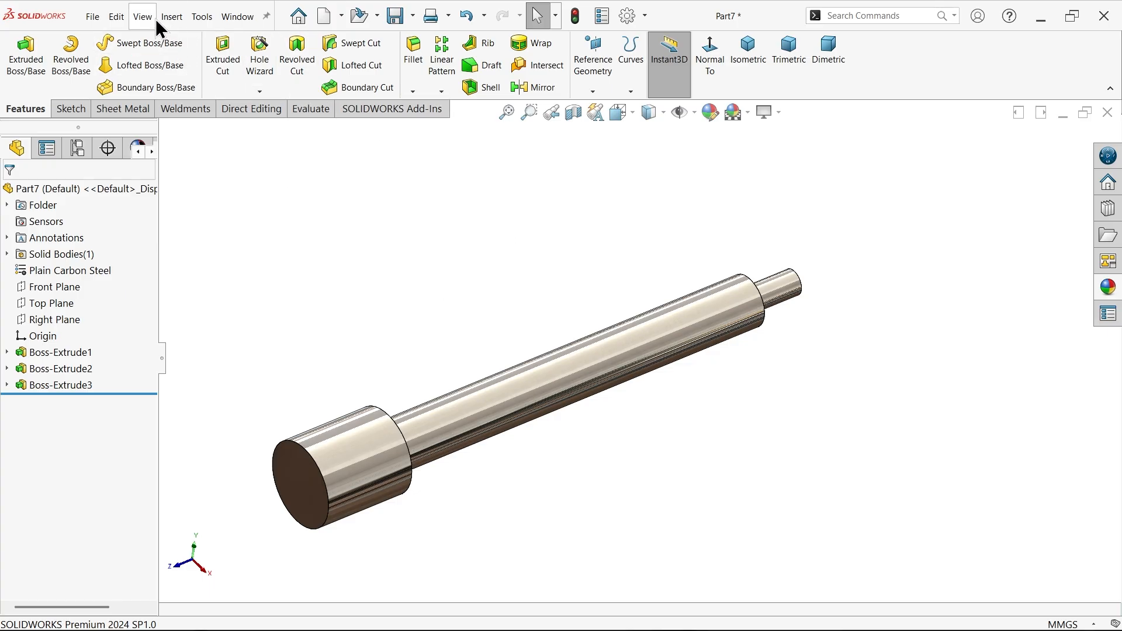
click(173, 17)
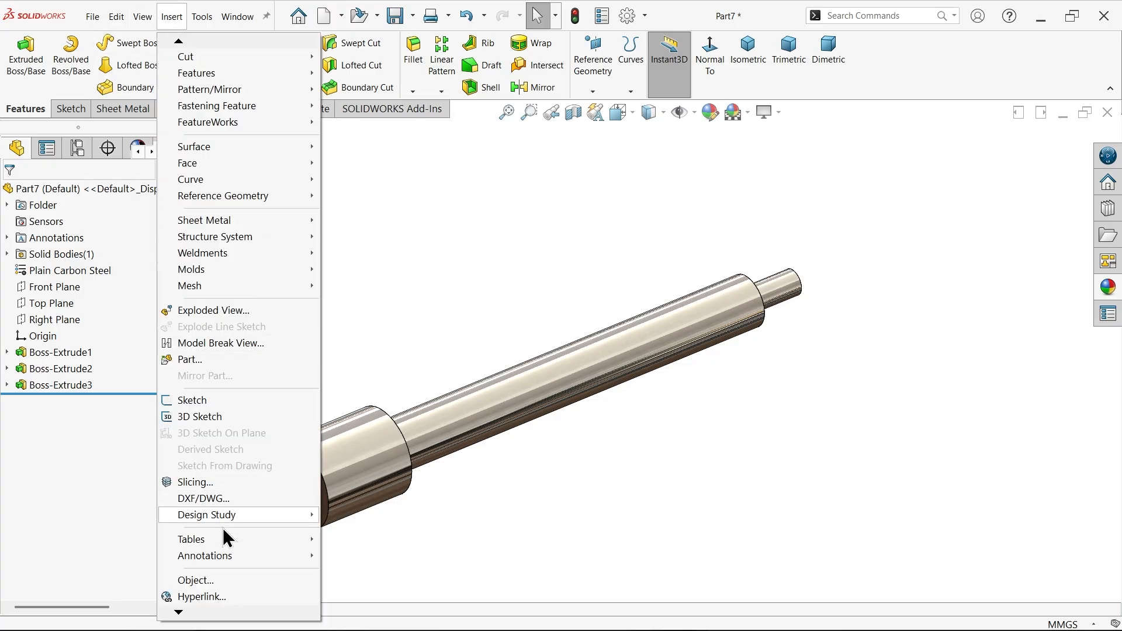
mouse_move(181, 615)
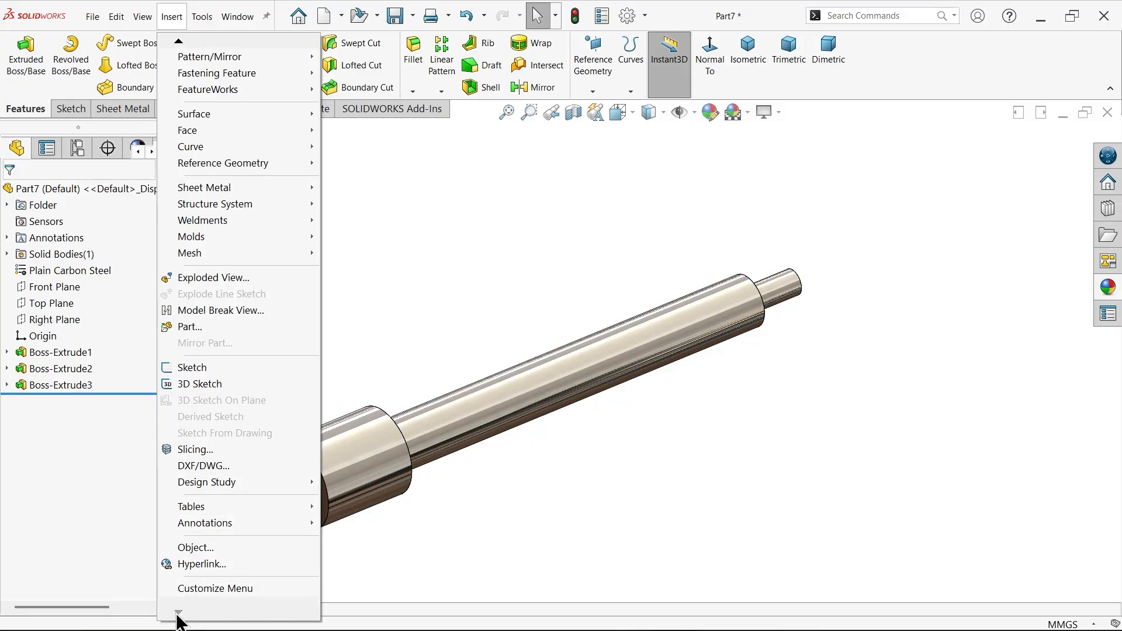
mouse_move(219, 523)
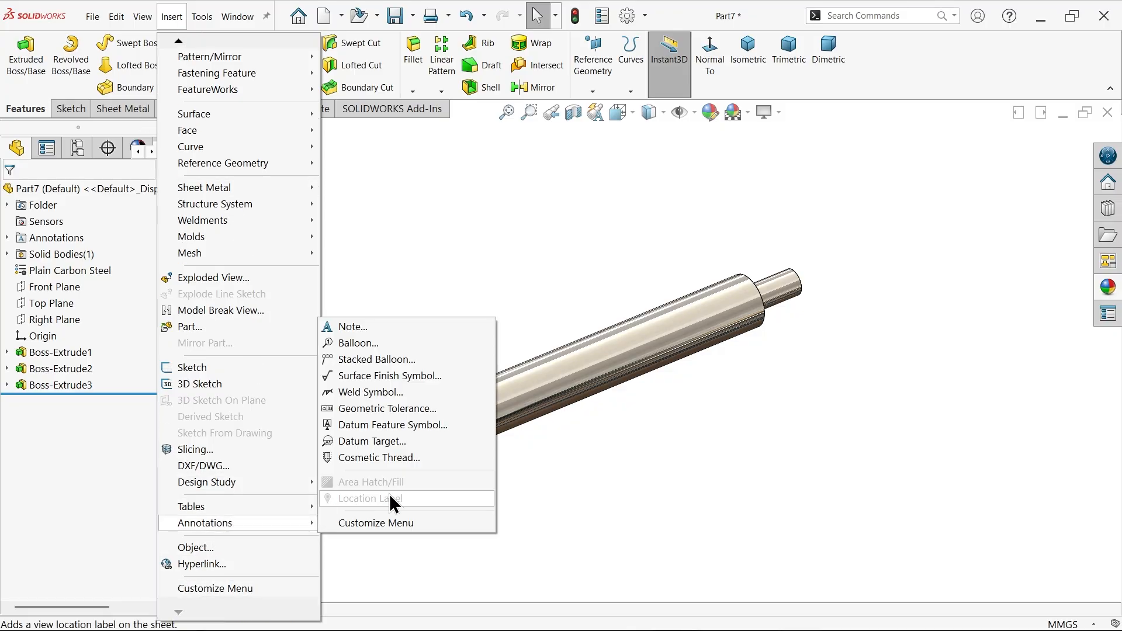
click(370, 459)
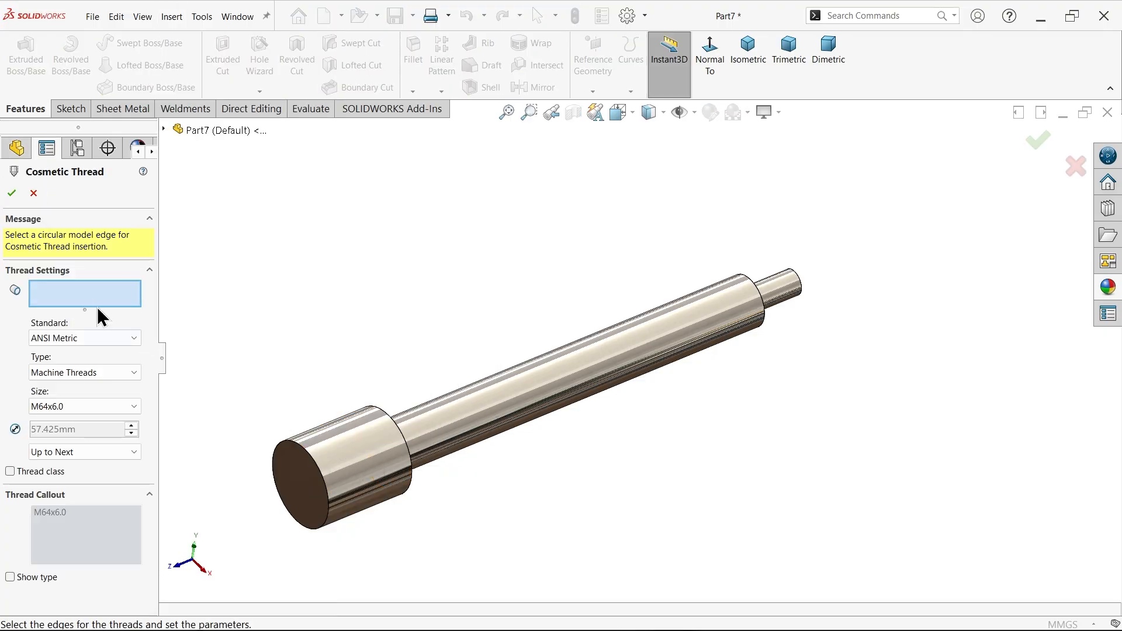
click(767, 323)
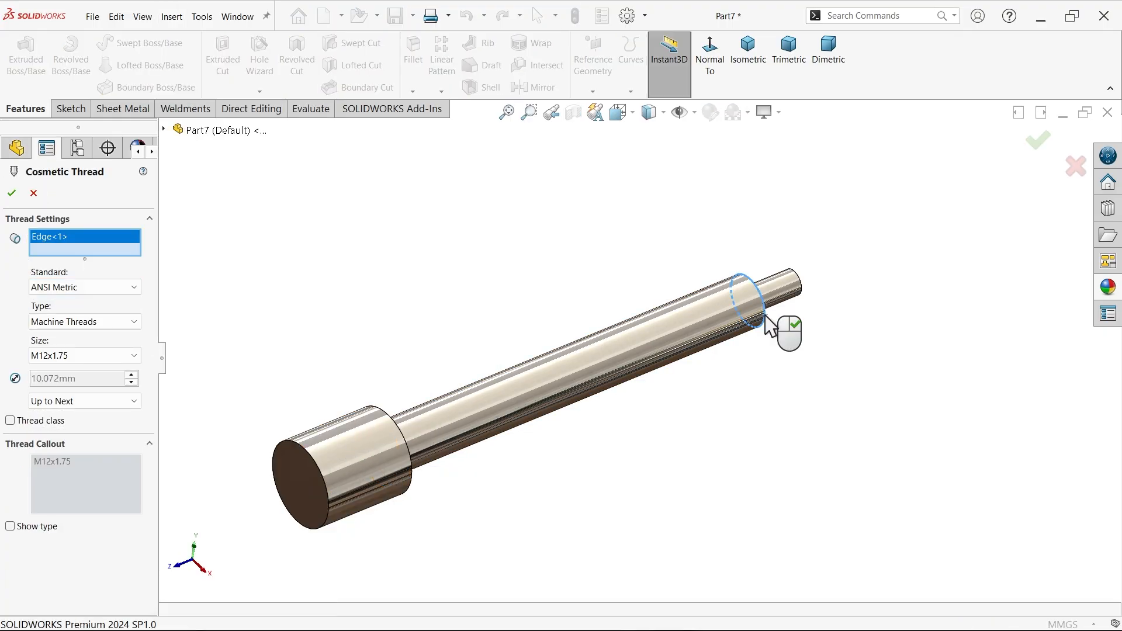
click(68, 287)
click(76, 320)
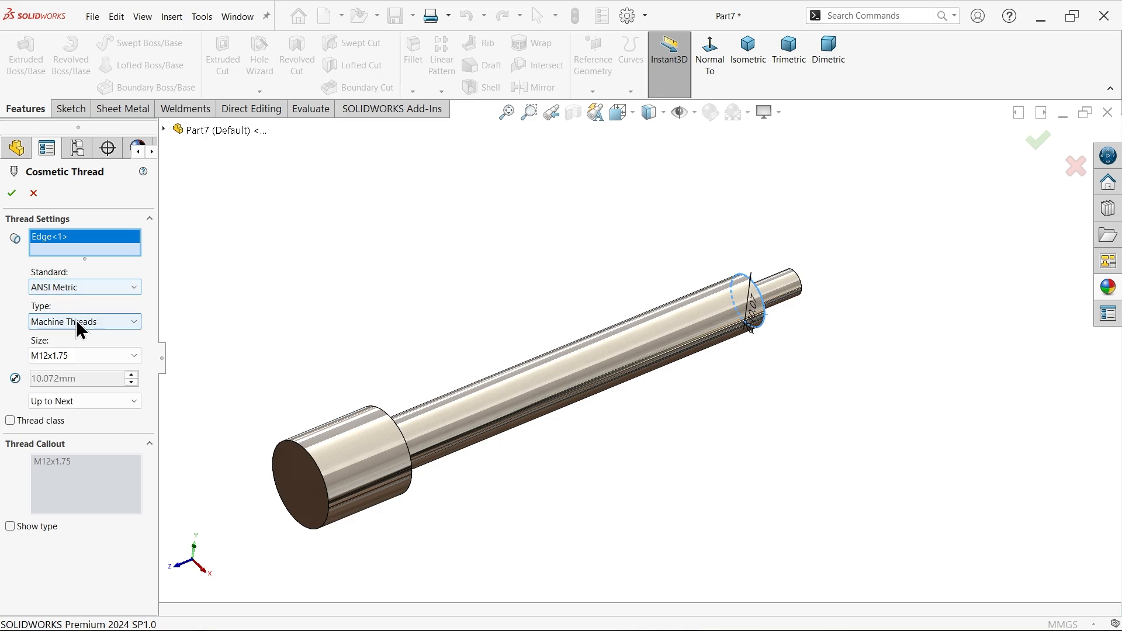
click(69, 358)
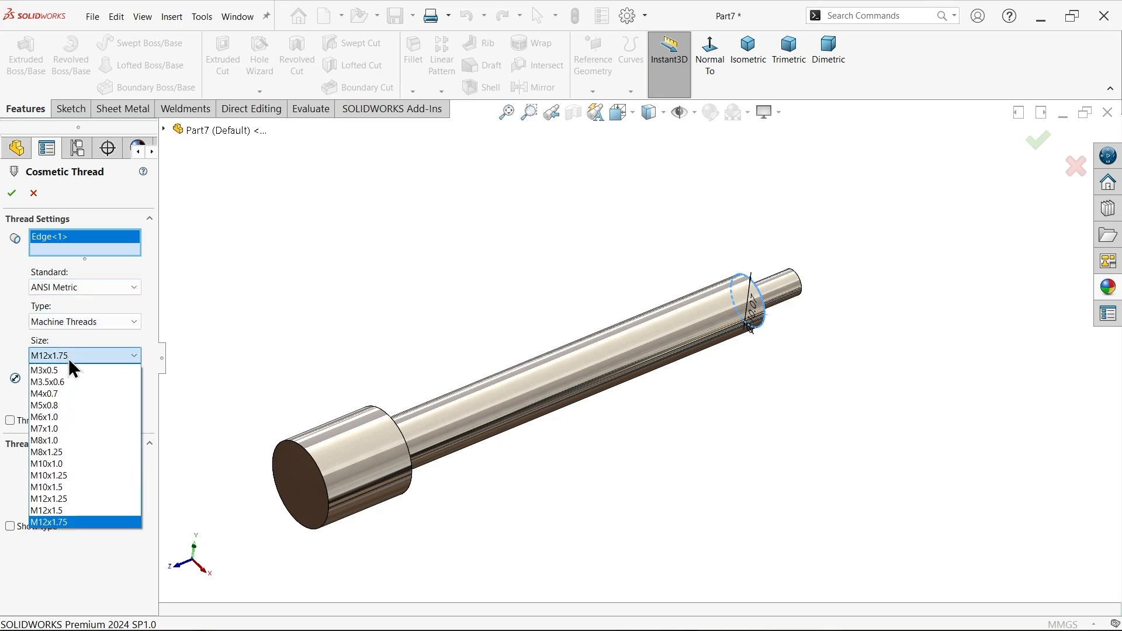
click(61, 510)
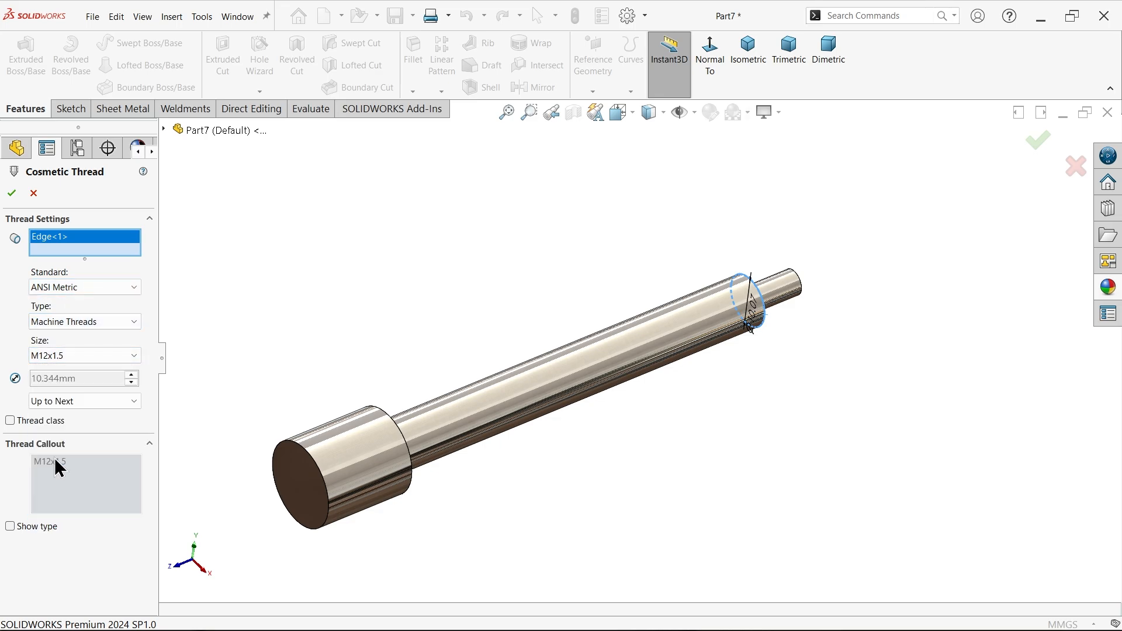
Step: Make the cosmetic thread blind, 90 mm long from the shaft's end face, show its type in the callout, and apply it
click(69, 402)
click(68, 414)
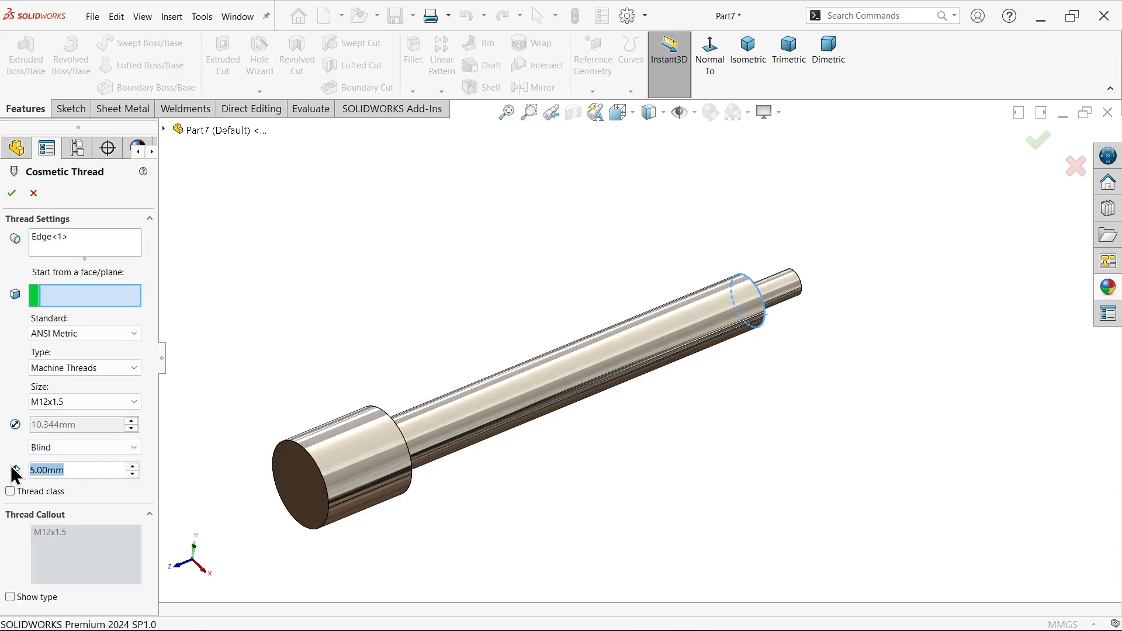
text(90)
key(Return)
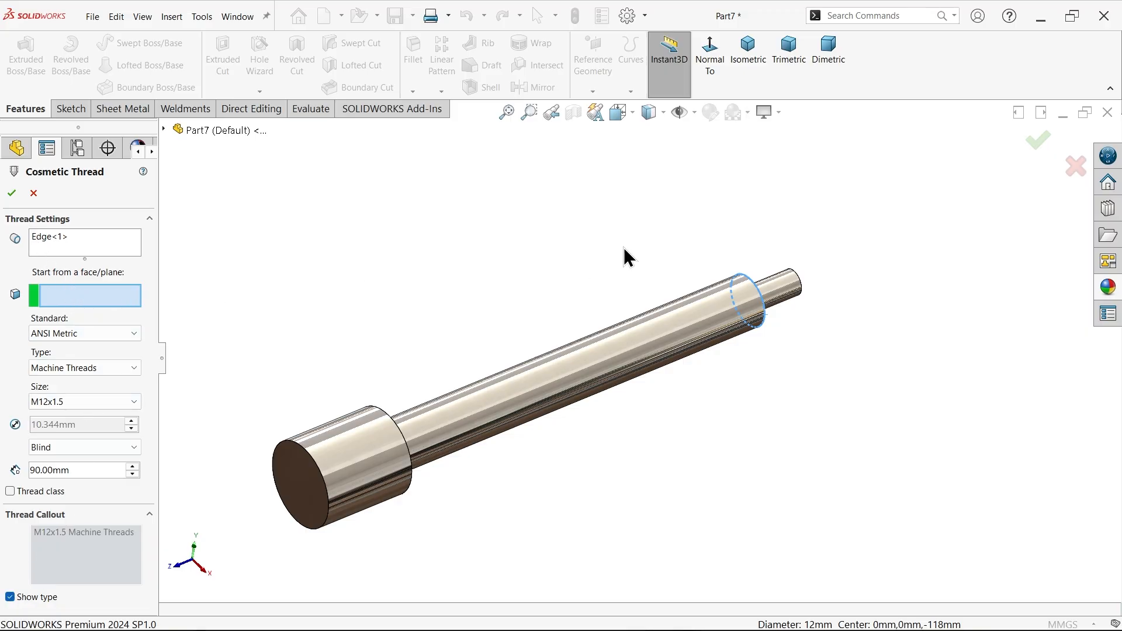
middle_drag(629, 257, 526, 251)
scroll(742, 342, down, 4)
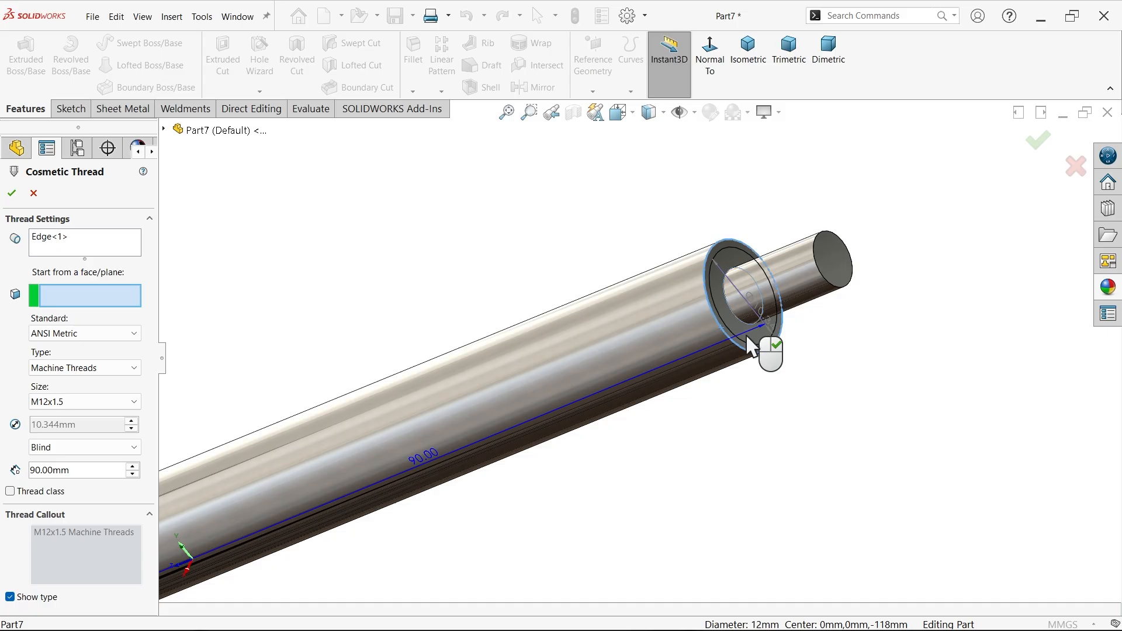
click(747, 339)
click(12, 194)
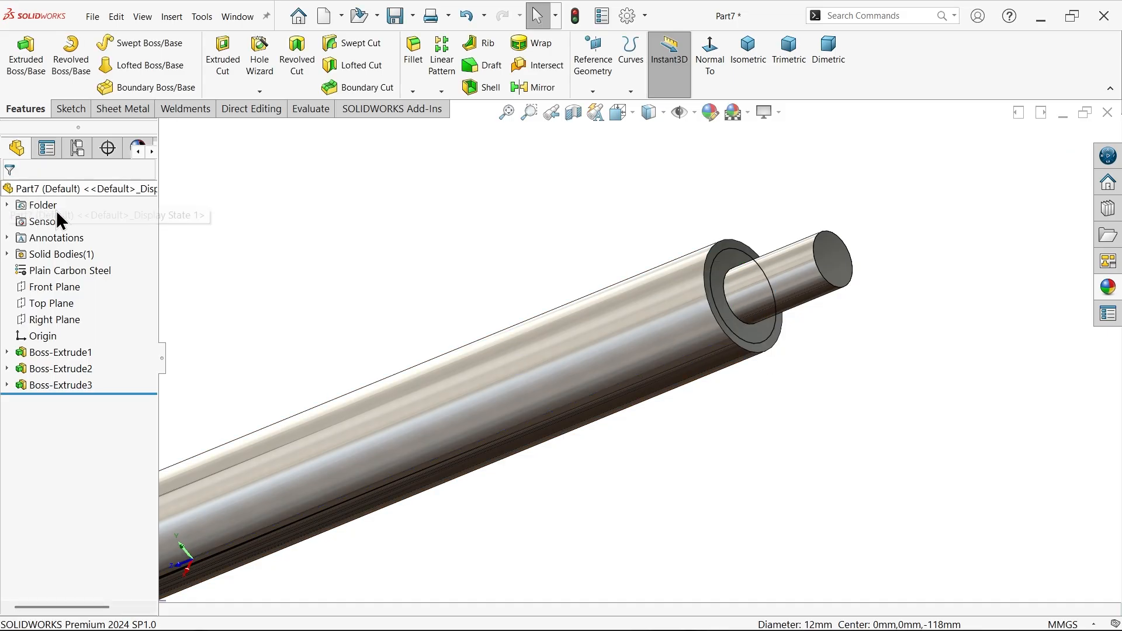
Step: Turn on shaded cosmetic threads in the part's document detailing properties
click(627, 16)
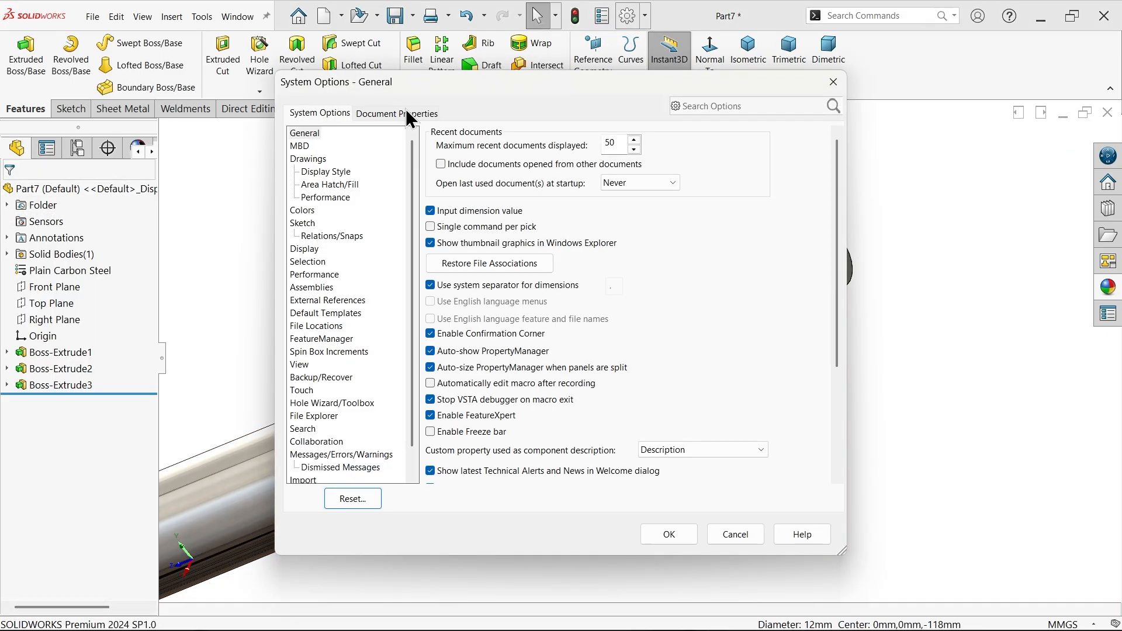
click(407, 114)
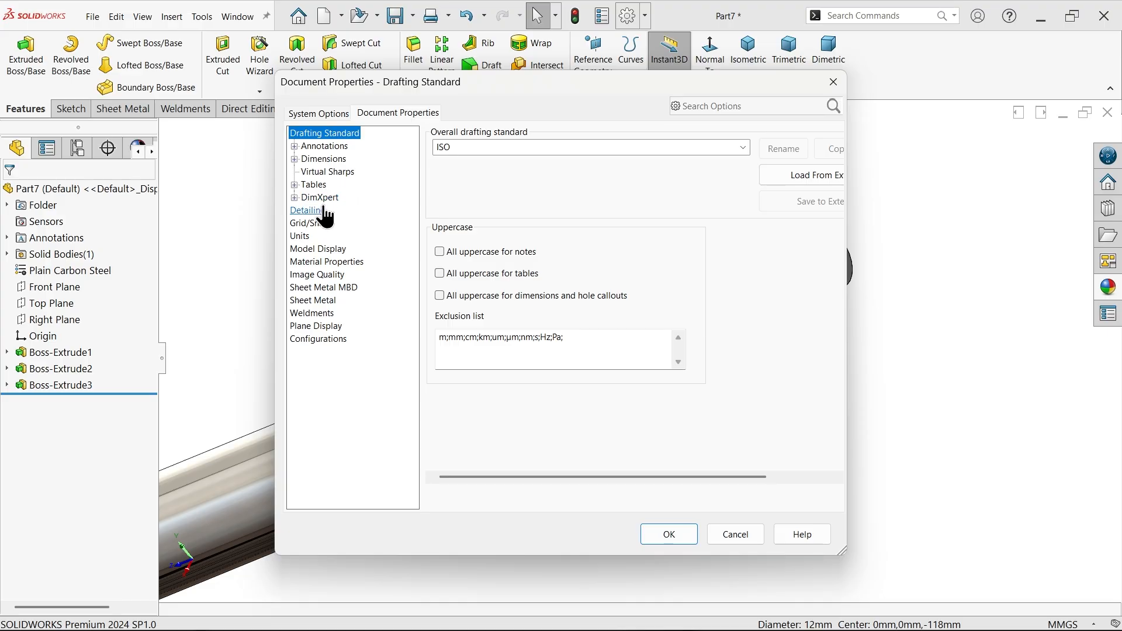
click(309, 211)
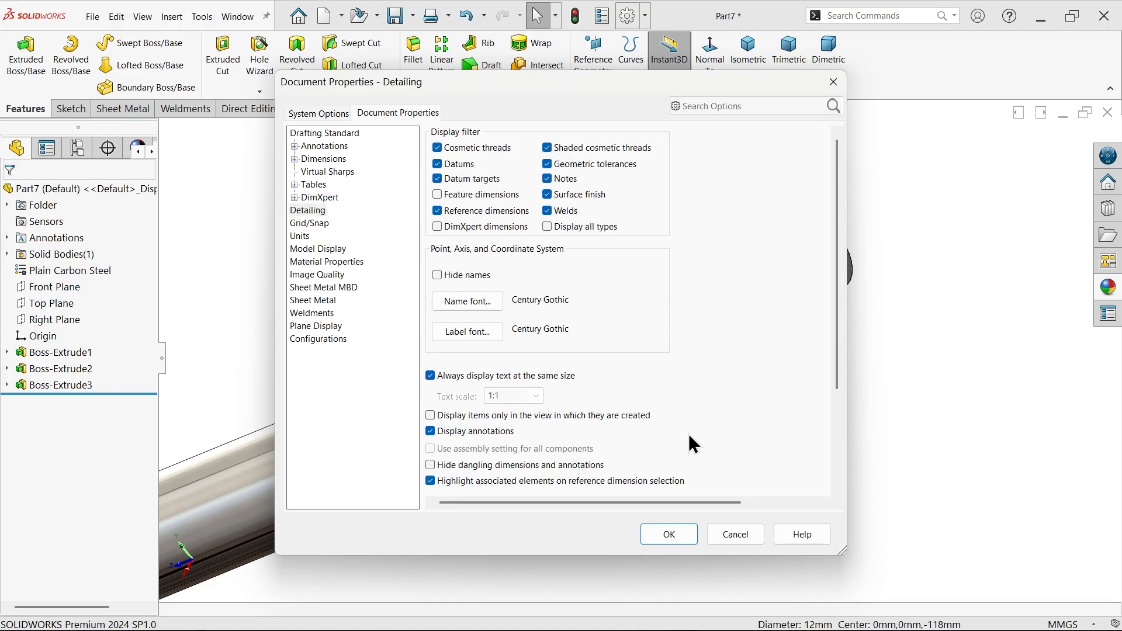
click(674, 535)
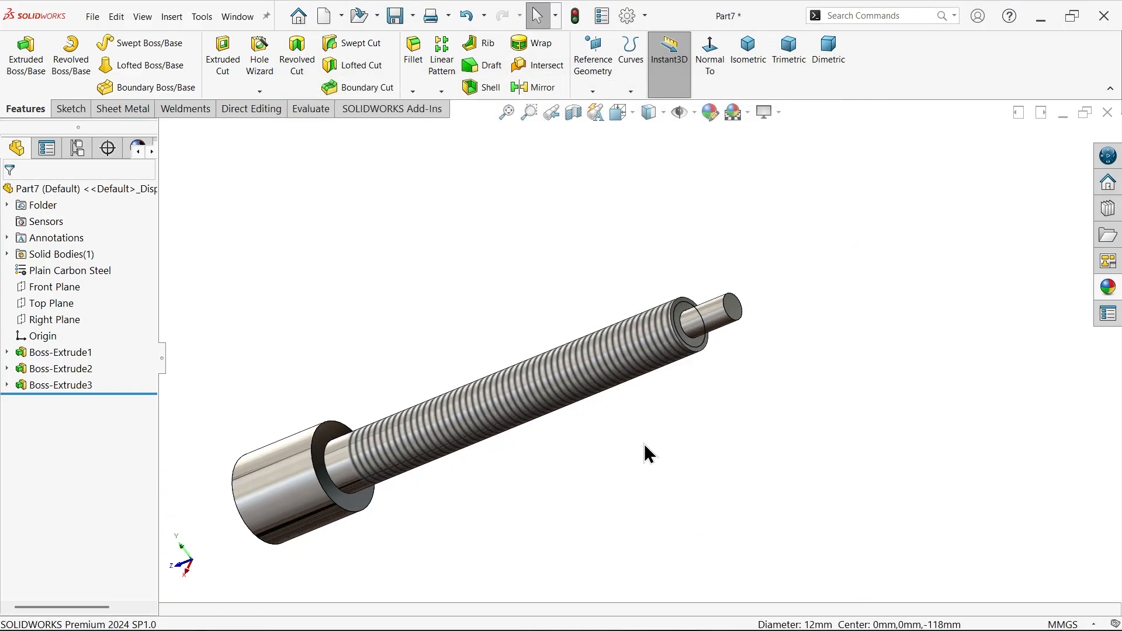
Step: Sketch a circle about 6.4 mm in diameter on the Top Plane, directly above the origin within the screw's head
middle_drag(644, 443, 670, 418)
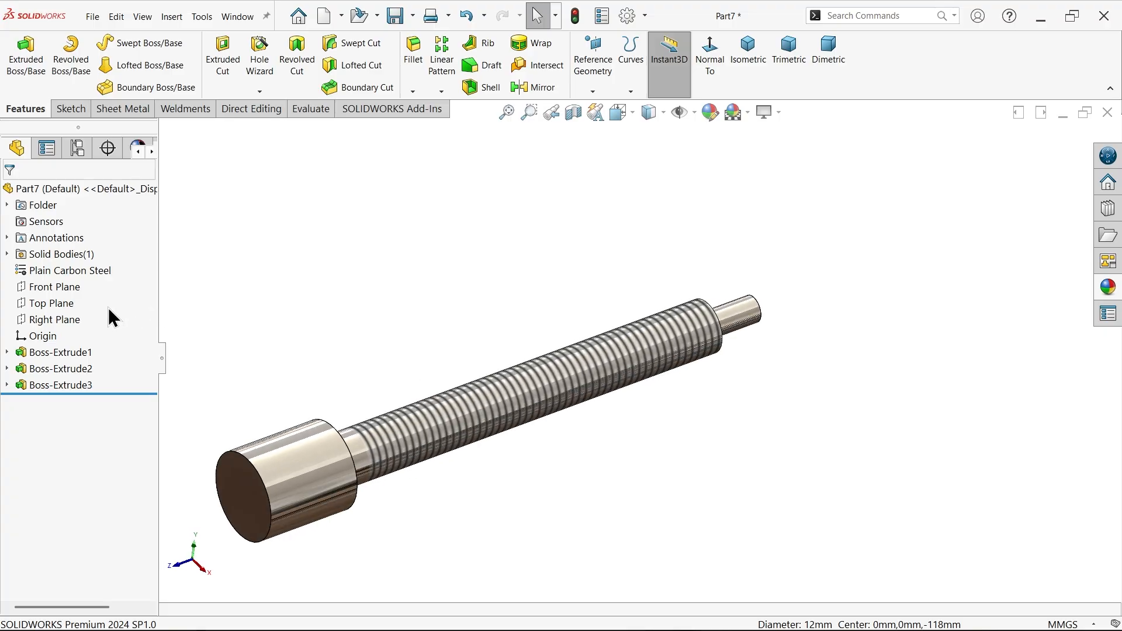
click(62, 305)
click(73, 283)
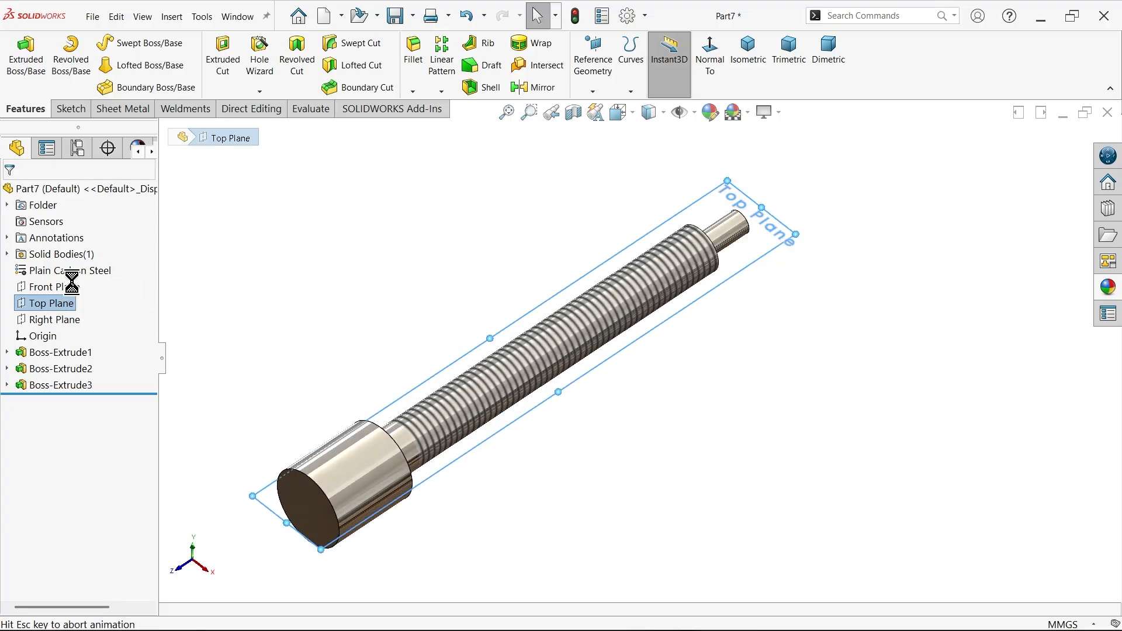
click(125, 49)
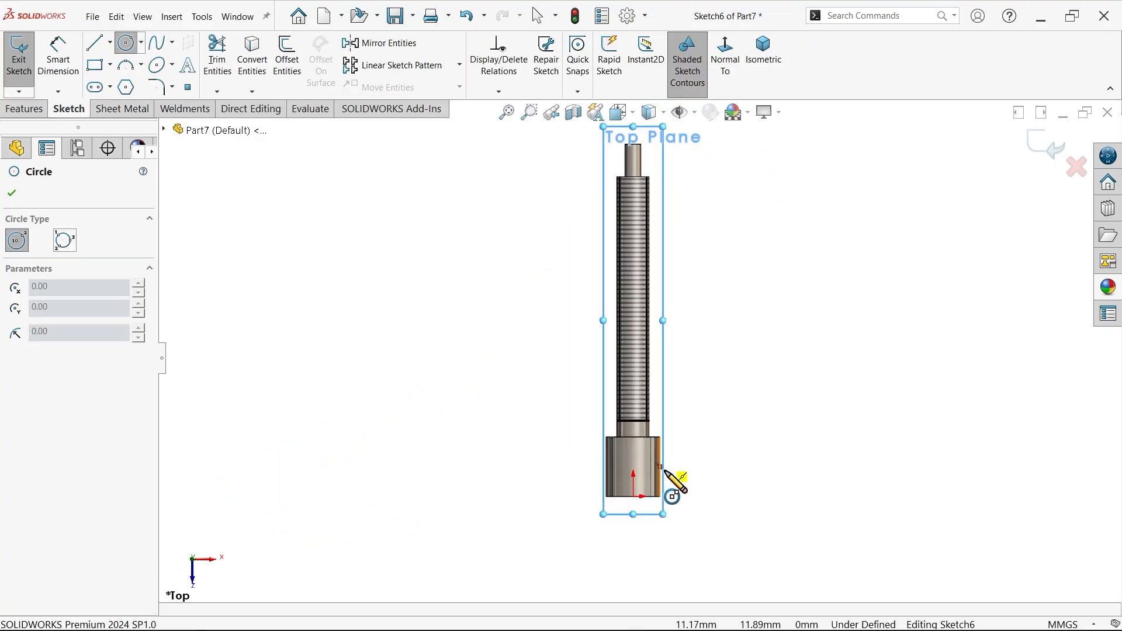
scroll(671, 481, down, 3)
click(579, 421)
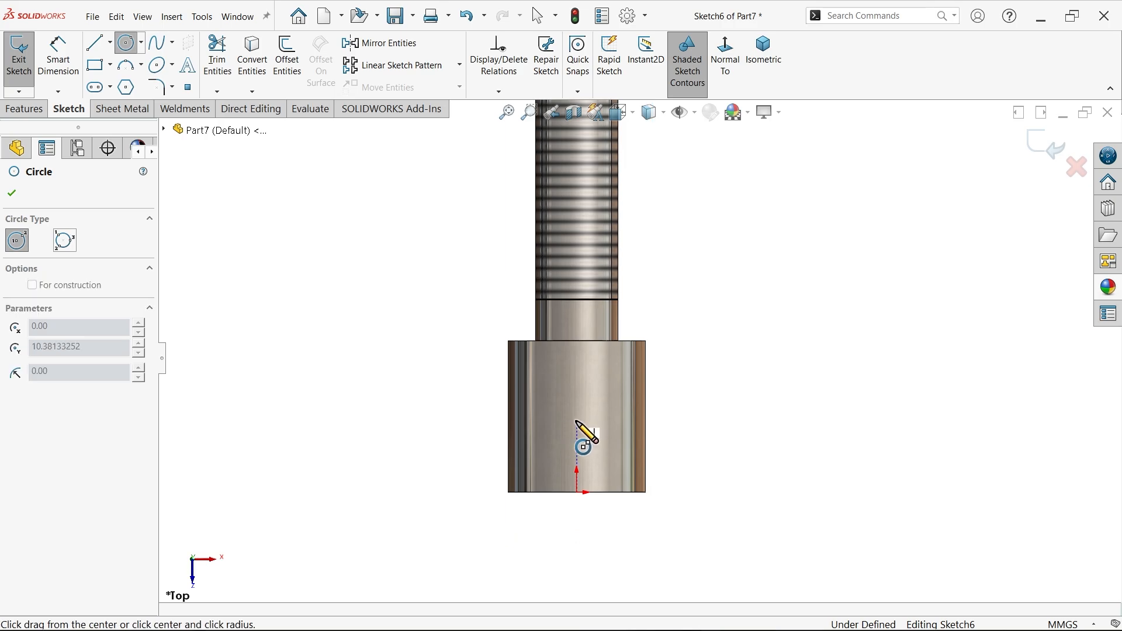
click(576, 442)
Step: Dimension the circle's centre 12 mm from the head's edge on the shaft side
click(59, 55)
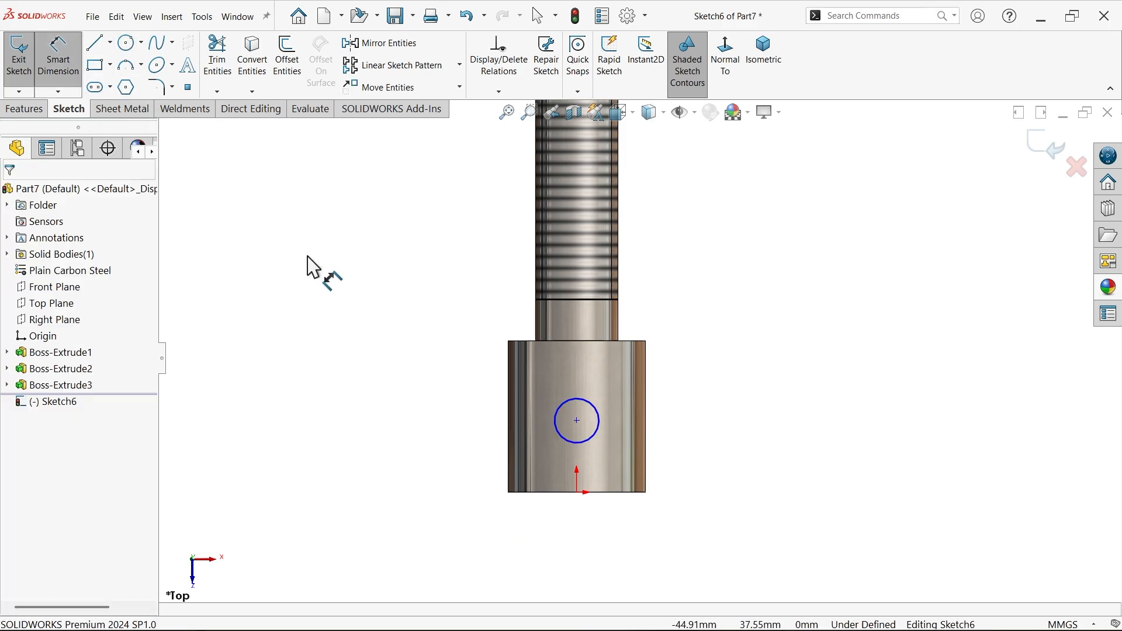
scroll(494, 377, down, 3)
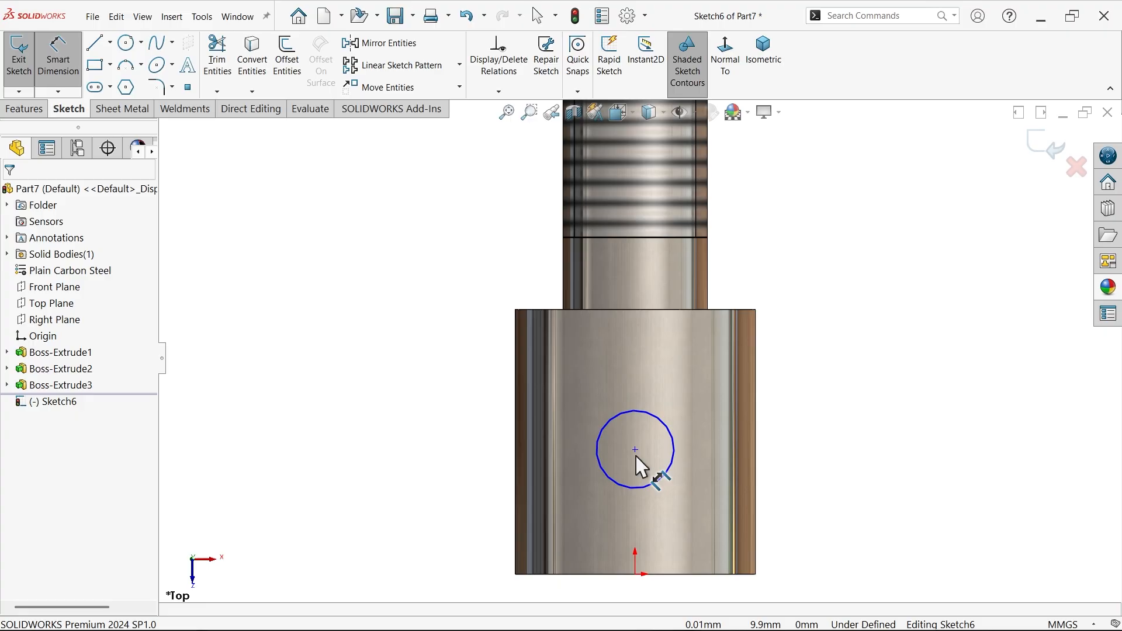
click(635, 450)
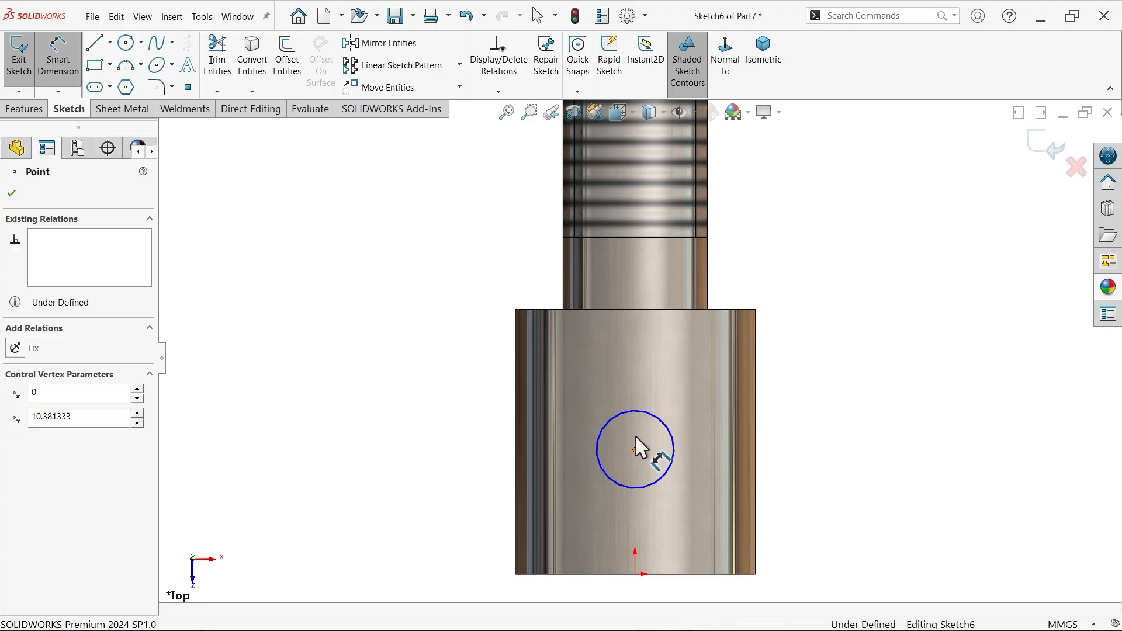
click(656, 309)
click(472, 377)
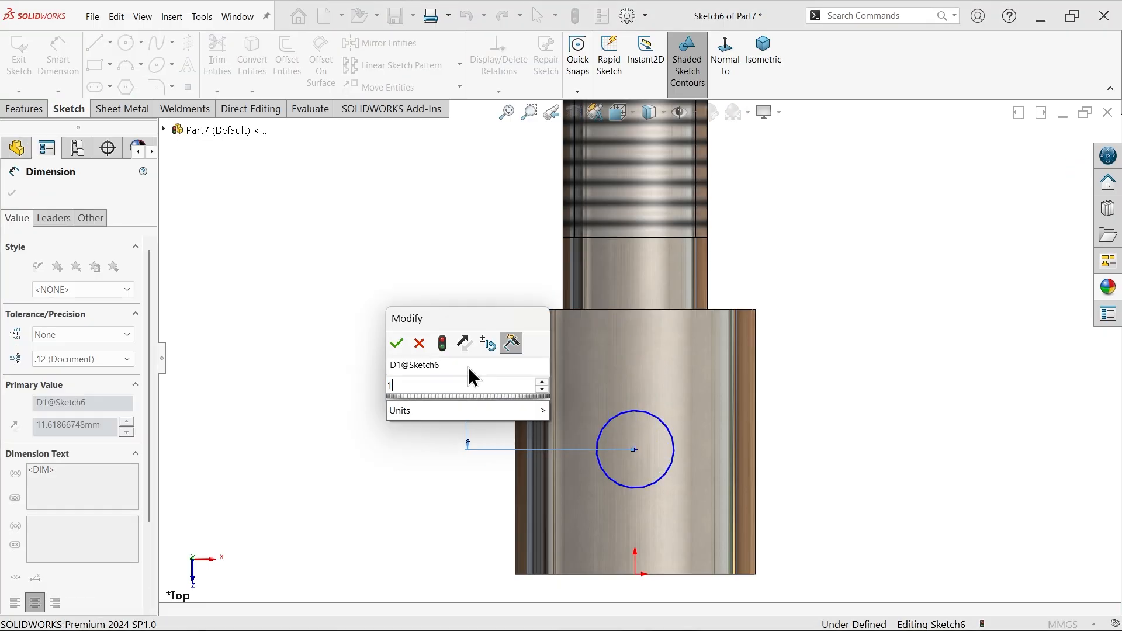
text(12)
click(397, 343)
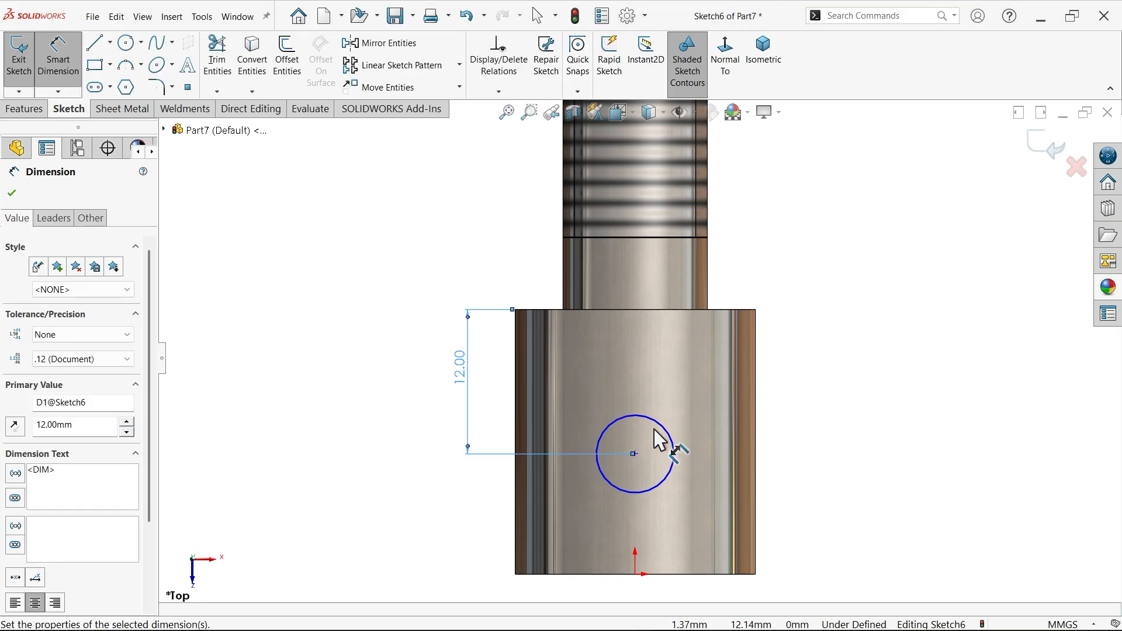
Step: Set the circle's diameter to 5.5 mm and finish dimensioning
click(672, 440)
click(783, 393)
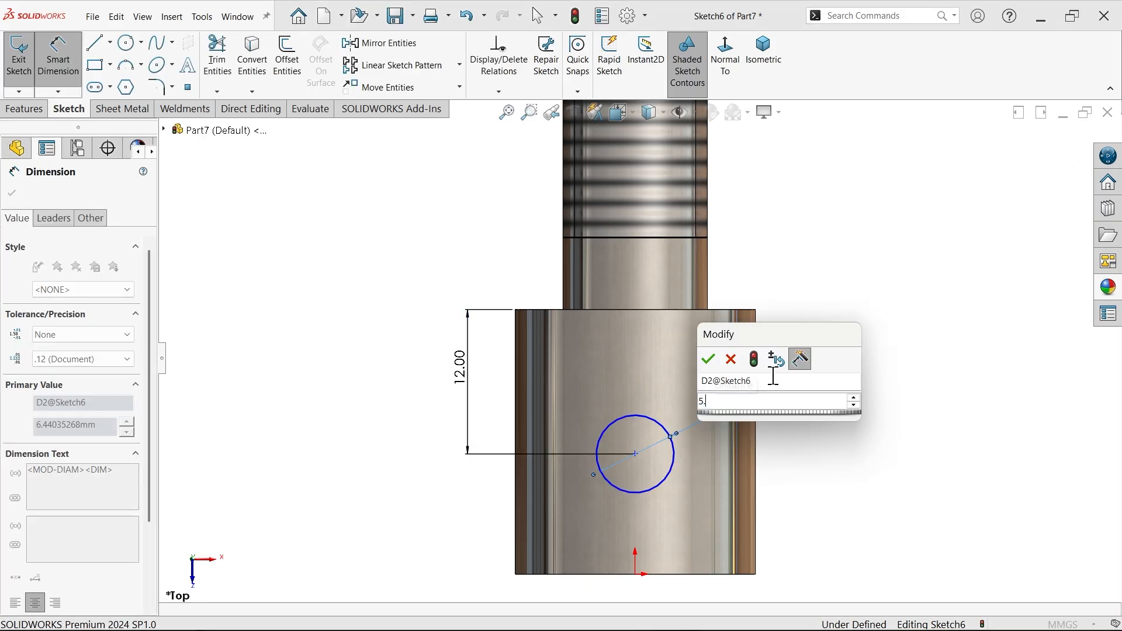
click(706, 359)
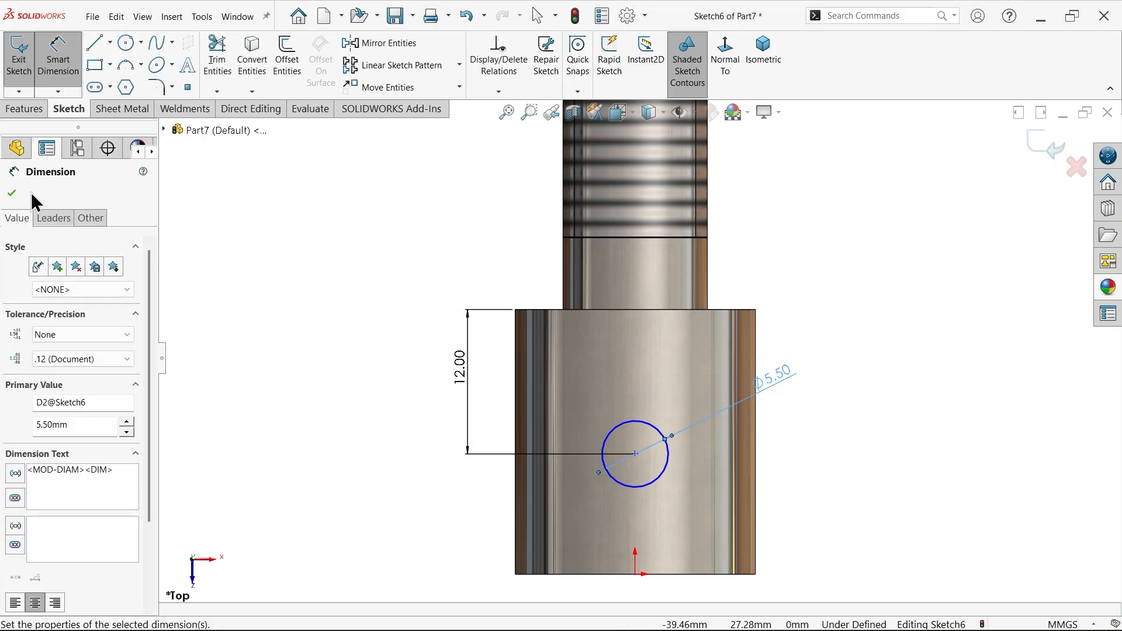
click(15, 189)
Step: Add a Vertical relation between the circle's centre and the origin
scroll(520, 362, up, 2)
scroll(625, 441, down, 2)
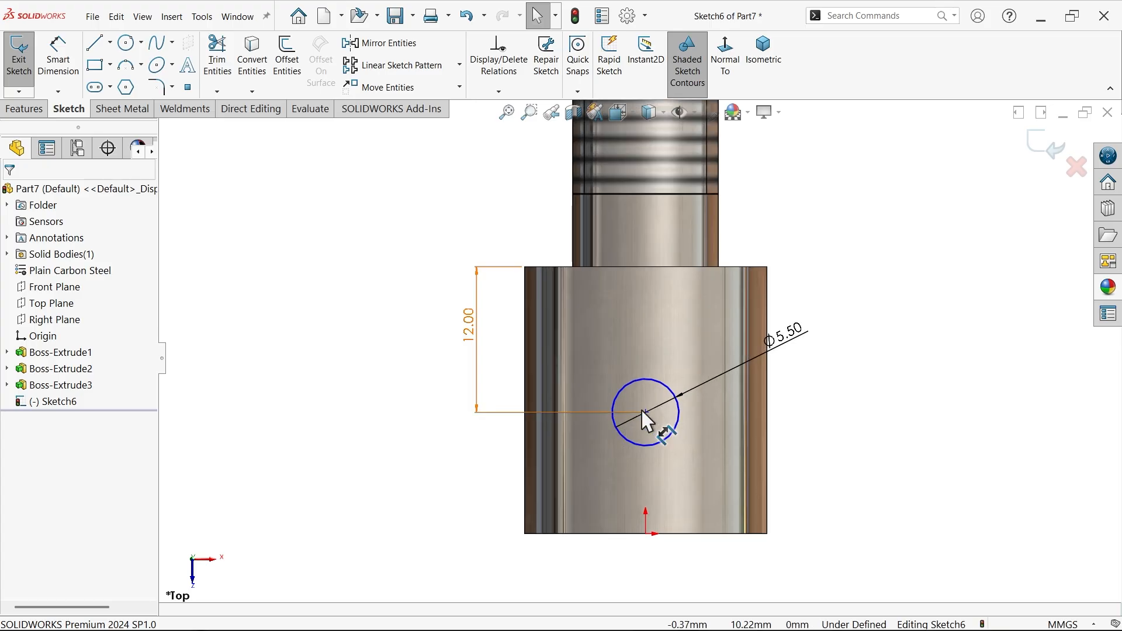
click(645, 413)
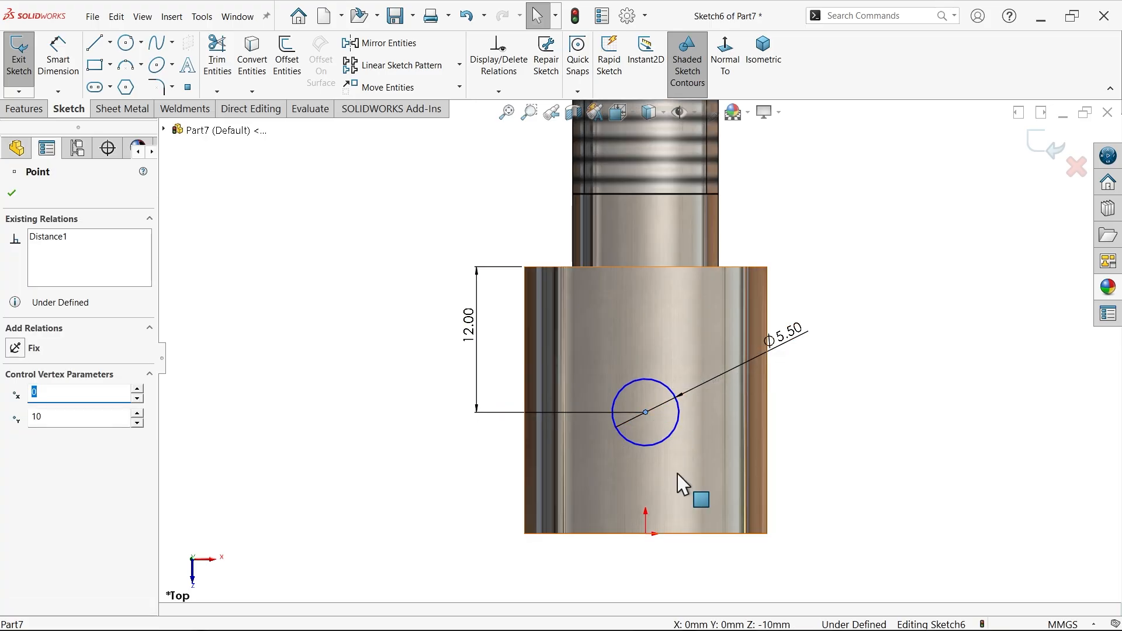
ctrl+click(646, 534)
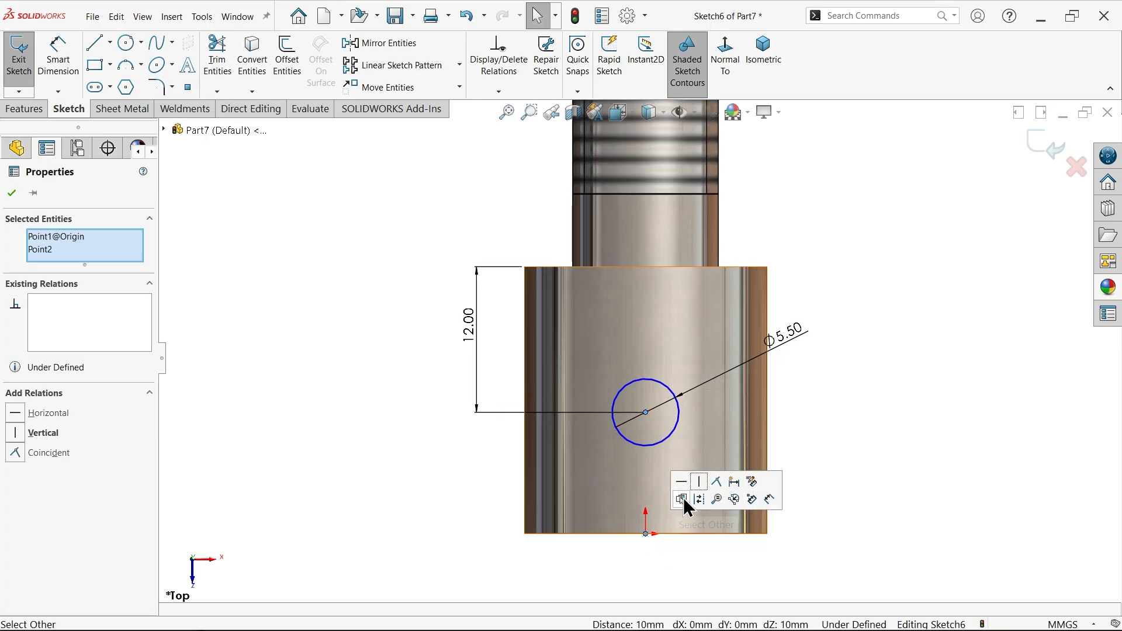
click(740, 239)
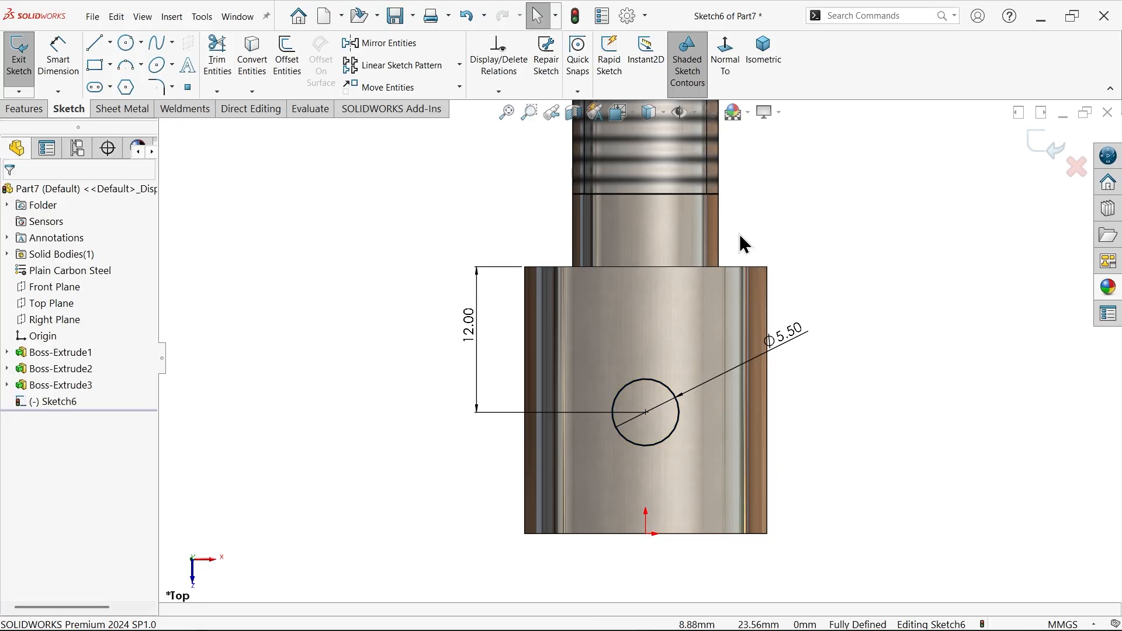
Step: Cut the 5.5 mm circle through the screw's head with an Extruded Cut set to Through All - Both
click(24, 108)
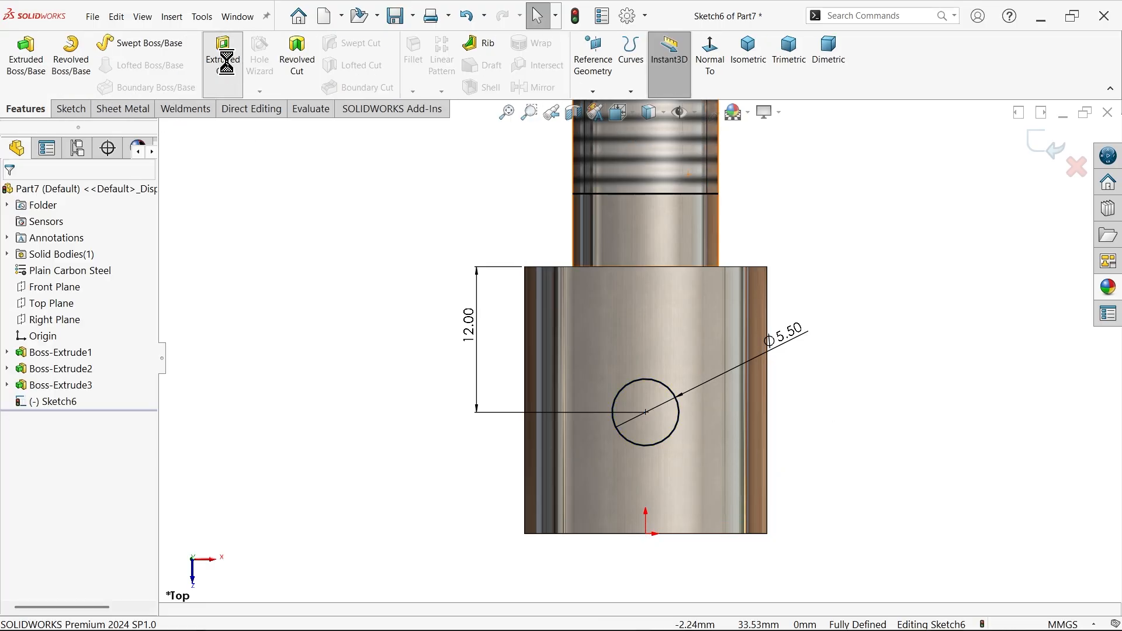
click(222, 59)
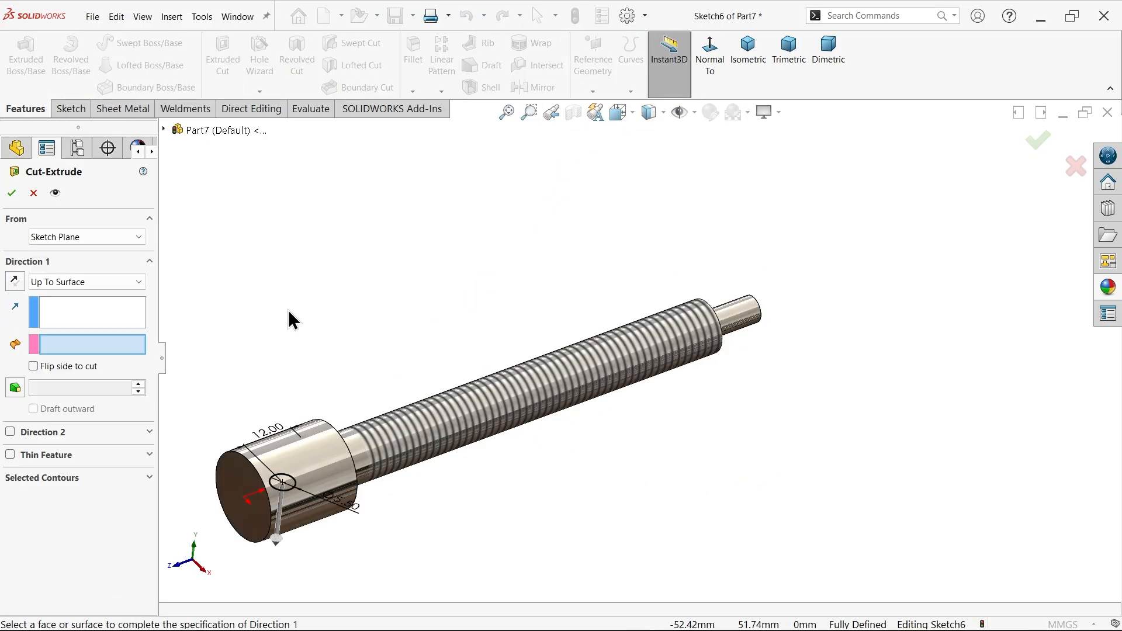
click(63, 282)
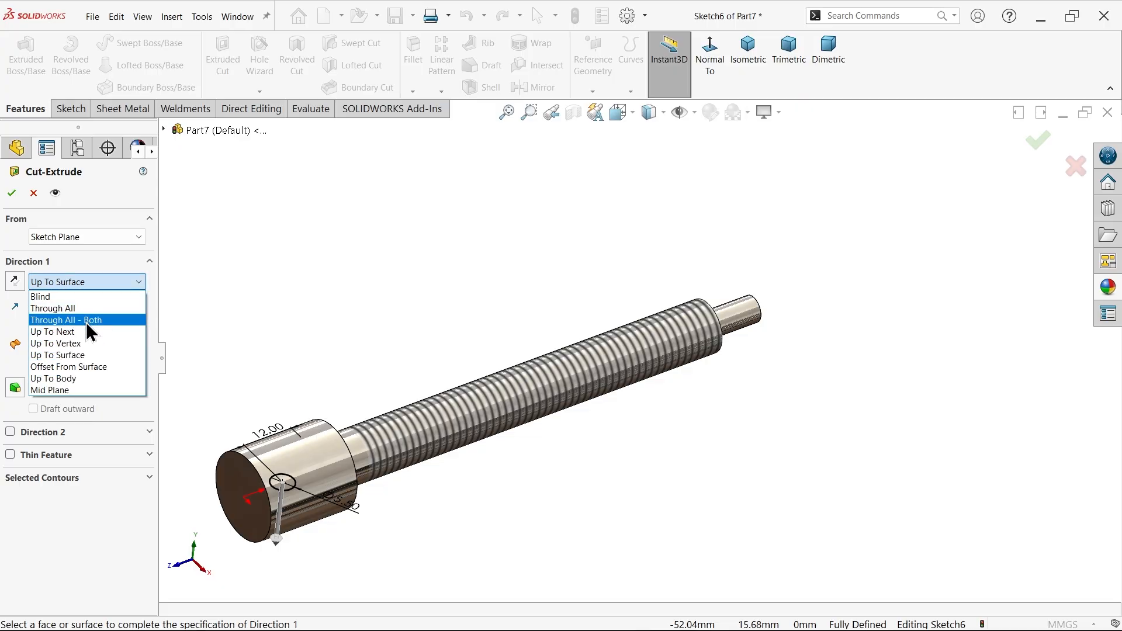
click(86, 321)
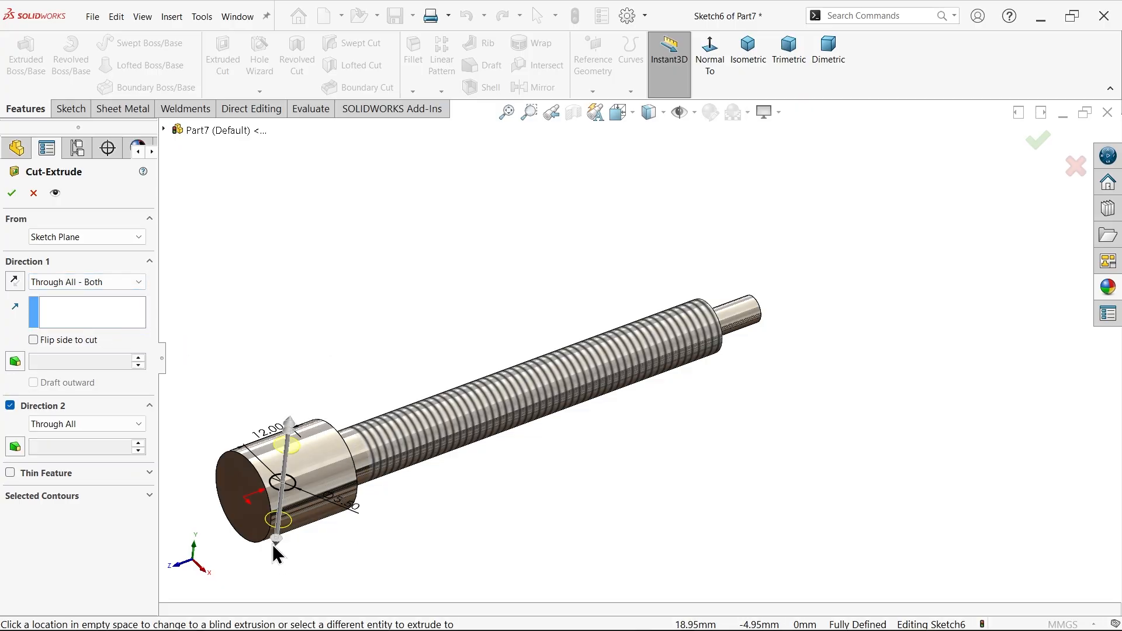
scroll(272, 544, down, 5)
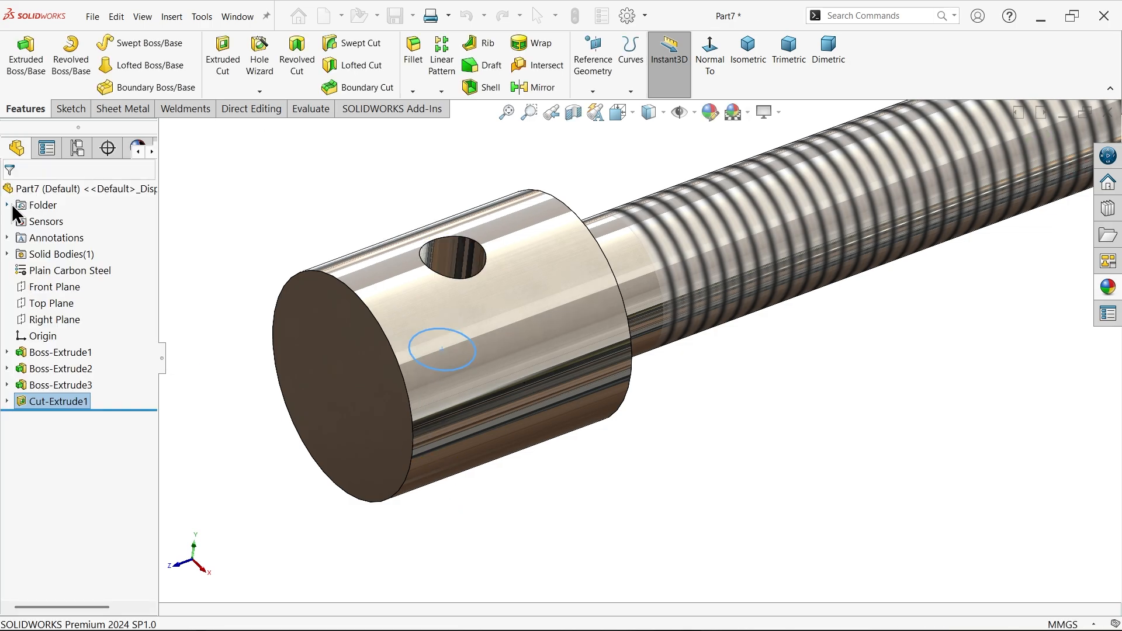
Step: Check the chamfer size in the reference drawing and chamfer the head's free end face by 1.15 mm at 45 degrees
key(alt+Tab)
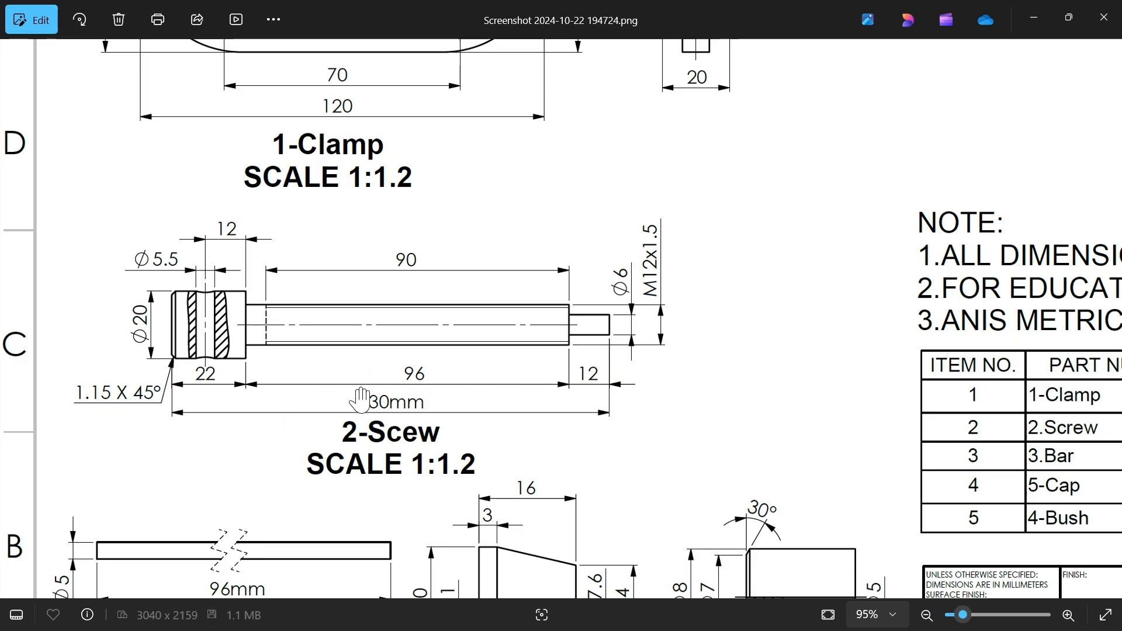
click(1033, 18)
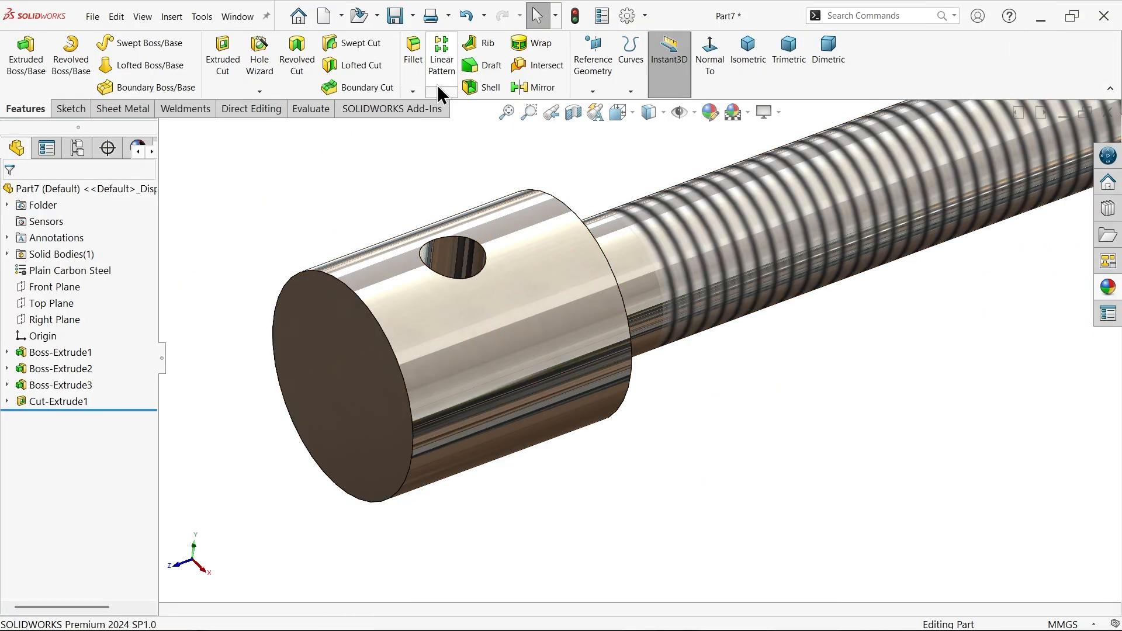
click(411, 92)
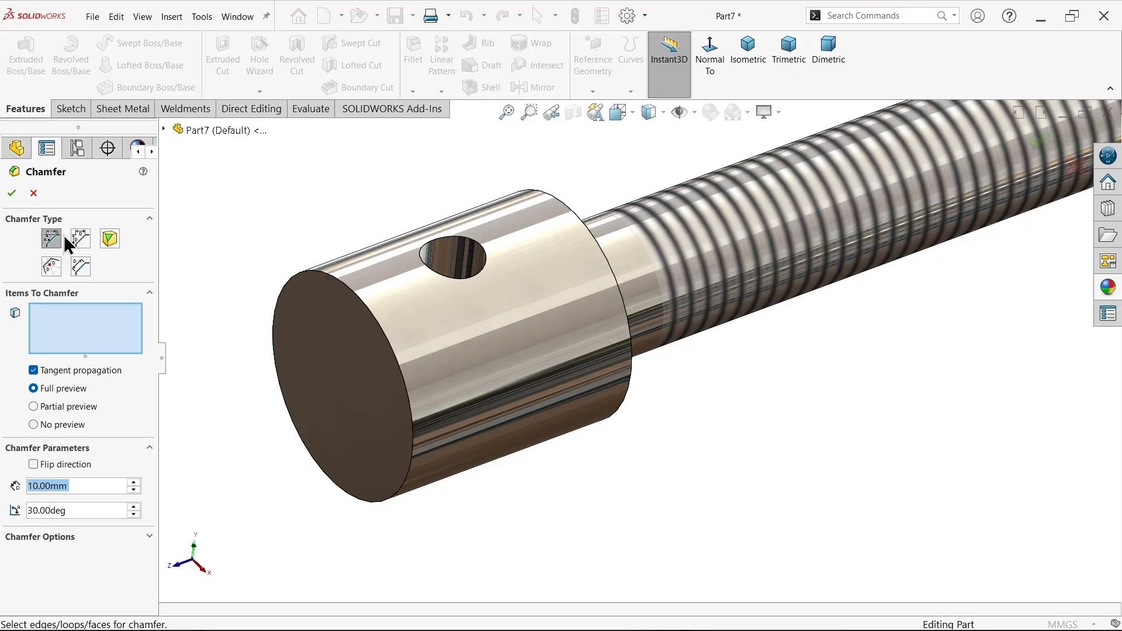
text(1.15)
key(Return)
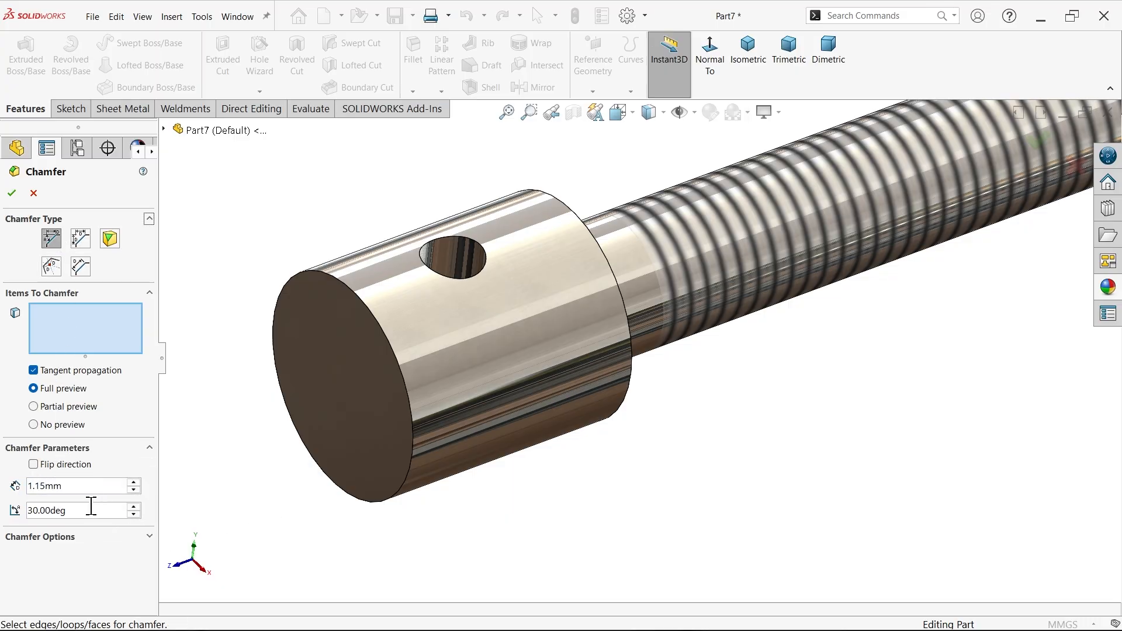
drag(74, 510, 12, 500)
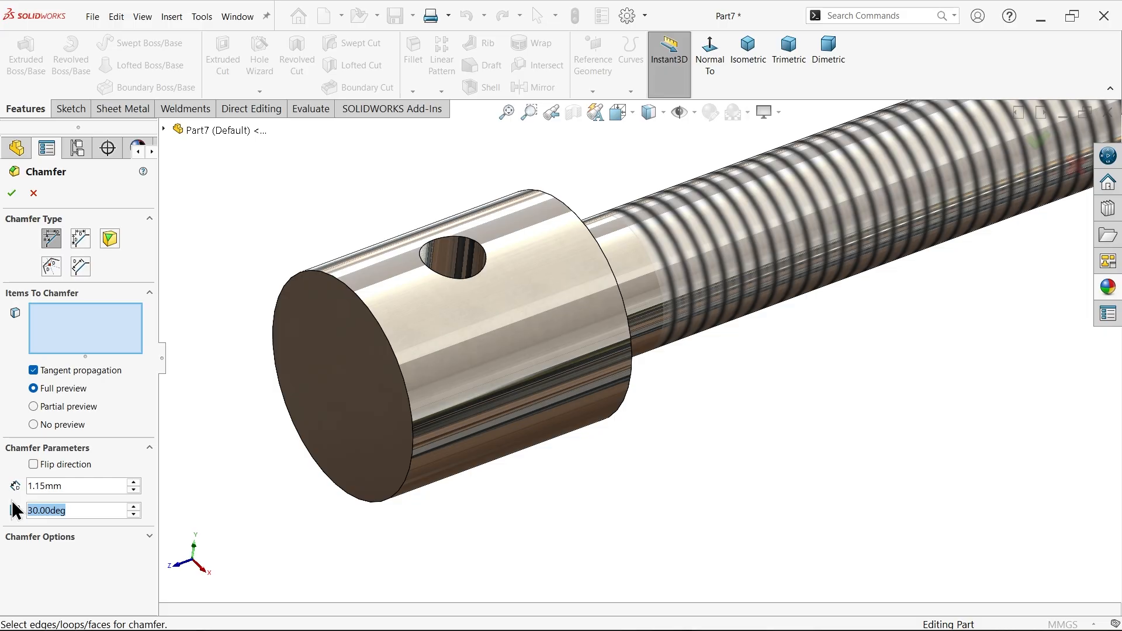
text(45)
key(Return)
click(395, 447)
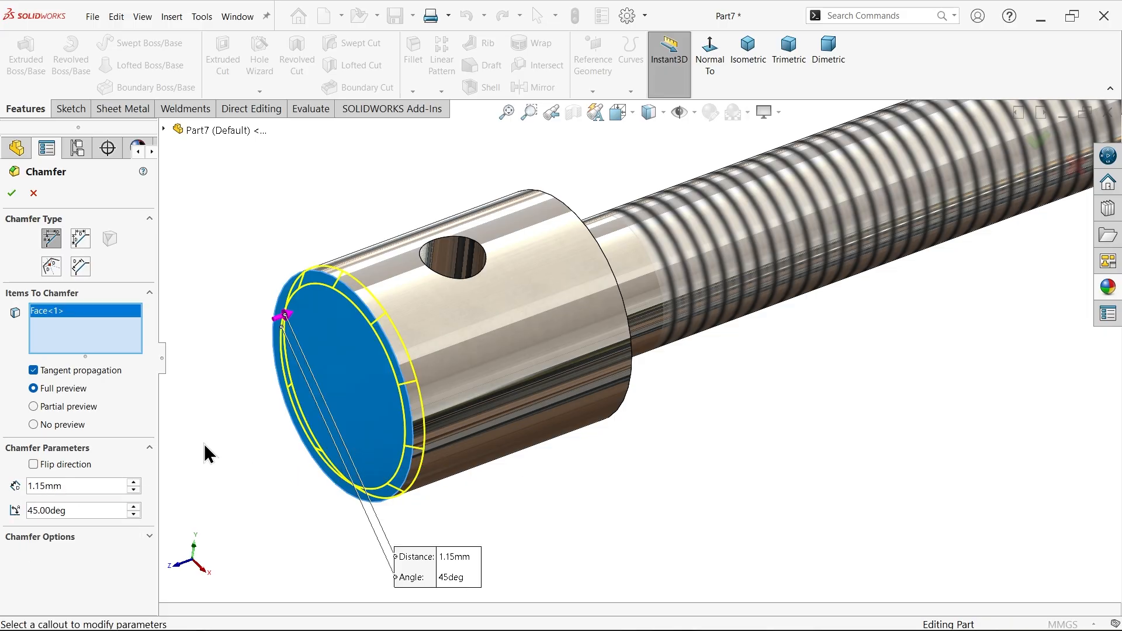
click(12, 194)
Step: Save the finished part as 2-SCREW in the C-CLAMP ASSEMBLY folder
key(f)
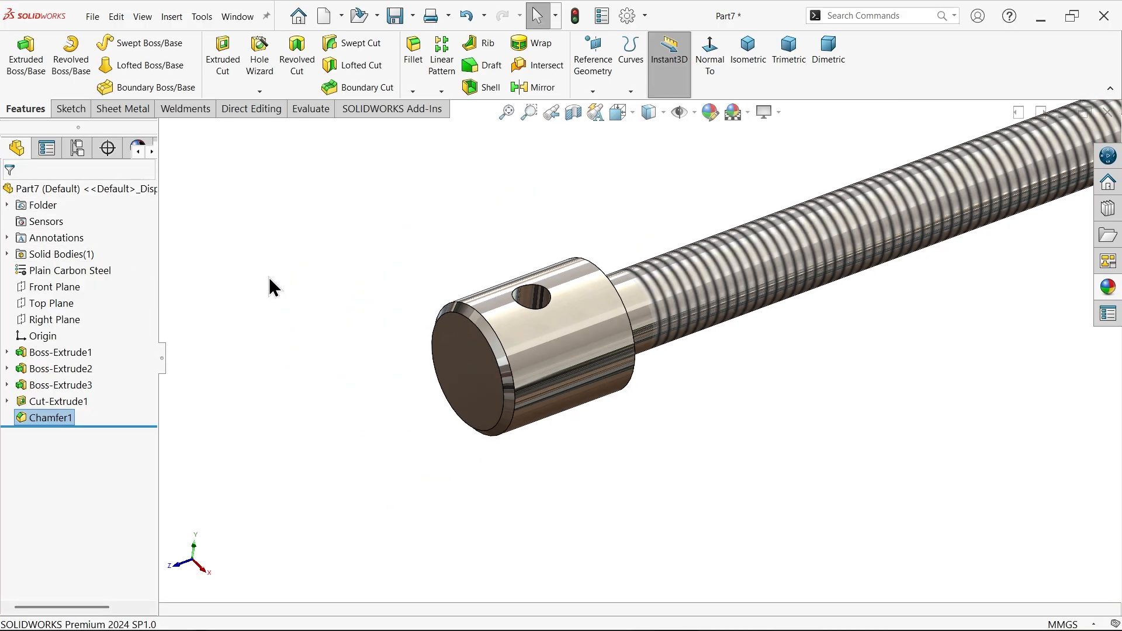
scroll(608, 323, down, 3)
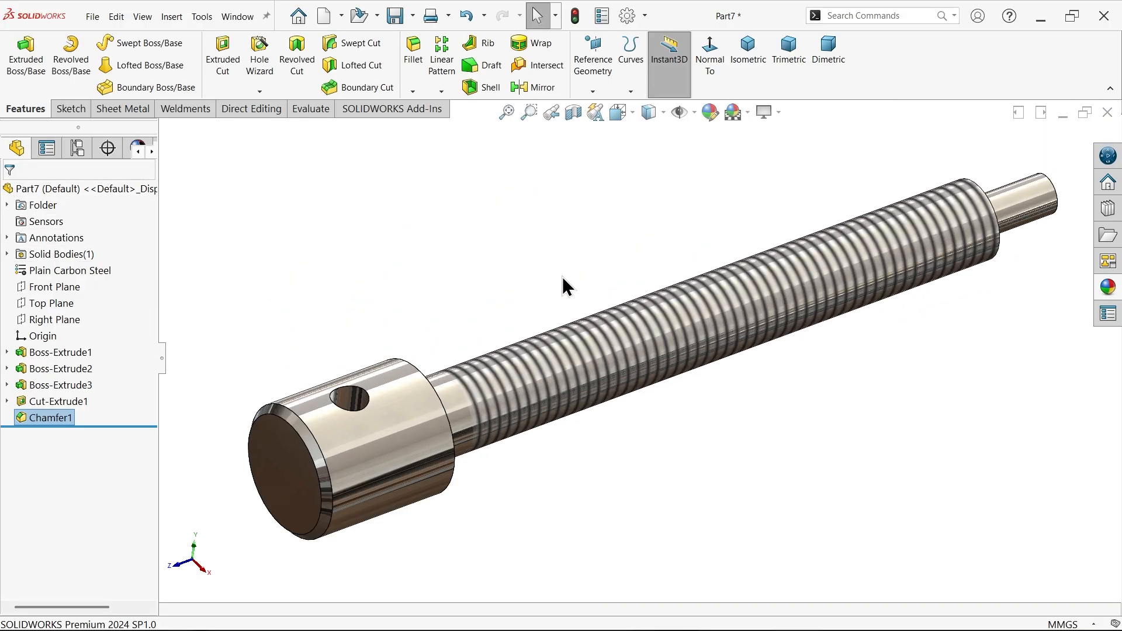
click(400, 20)
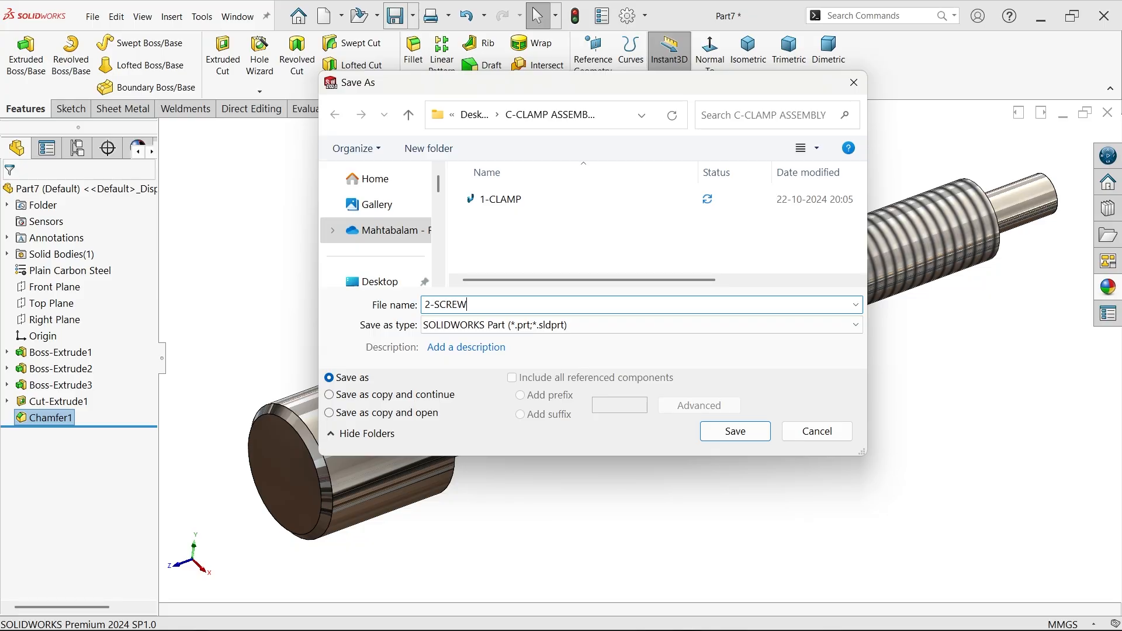
click(745, 429)
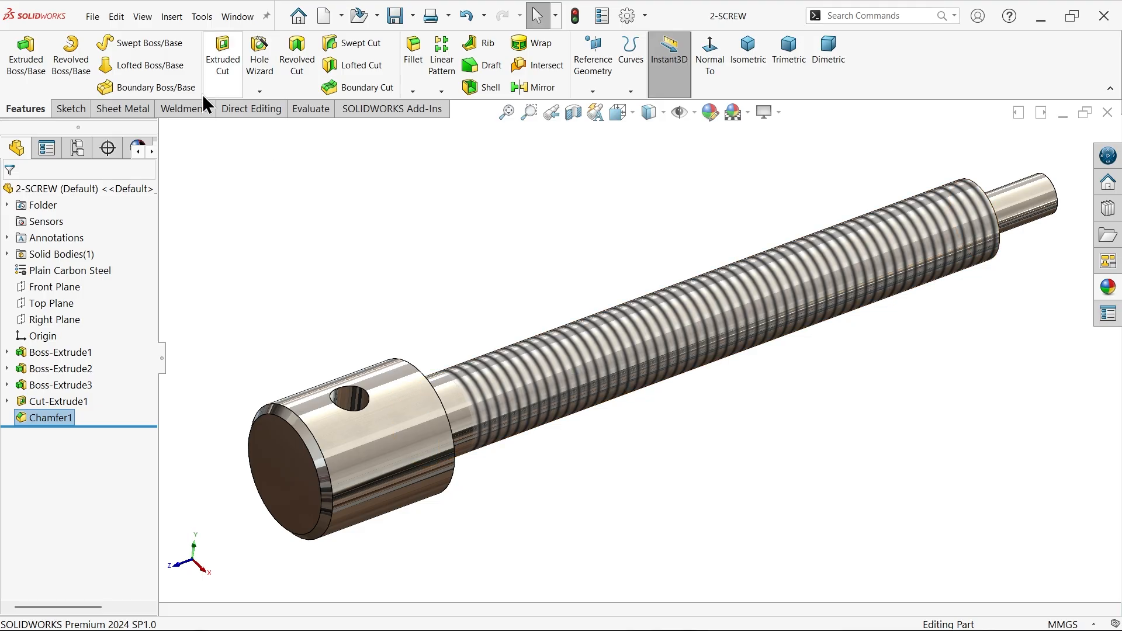
Step: Create a new part document and apply the Plain White scene to its background
click(95, 21)
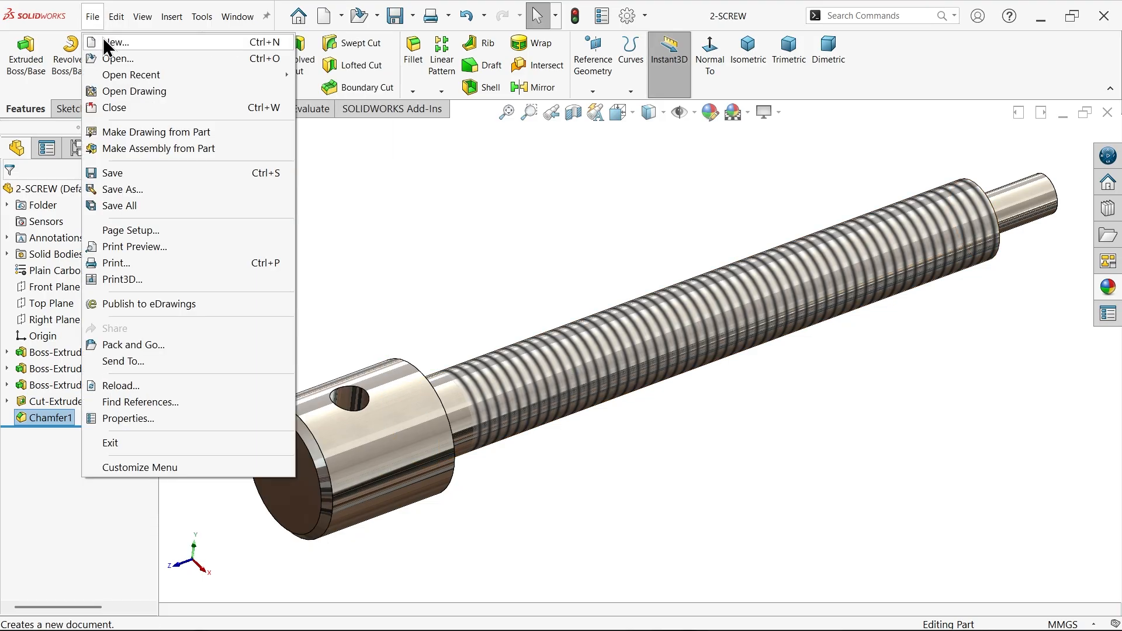
click(104, 41)
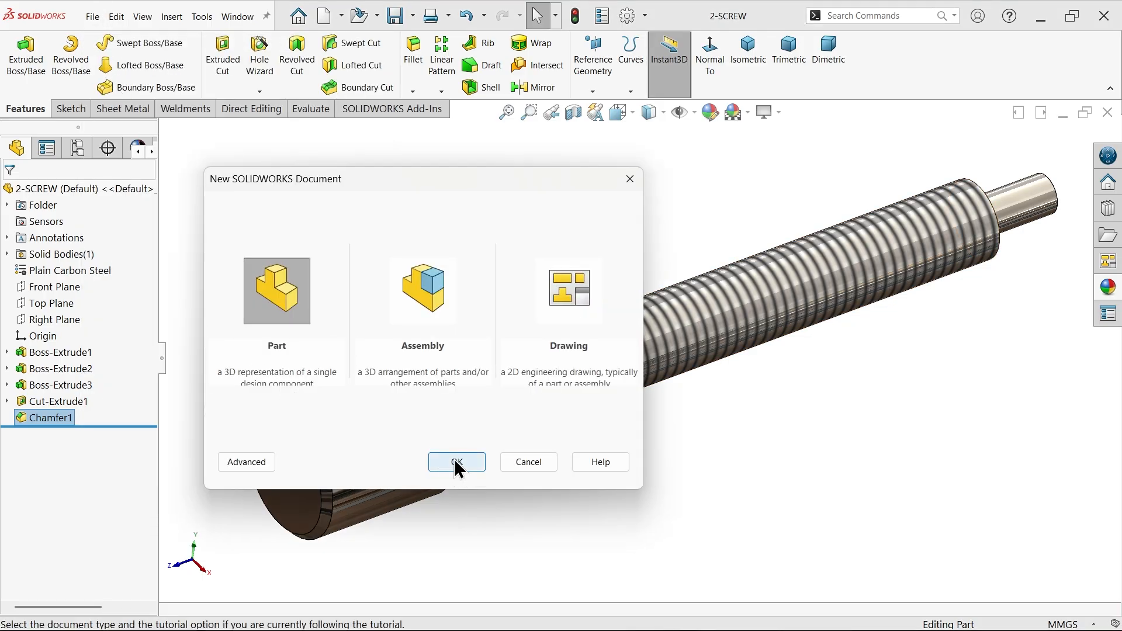
click(454, 460)
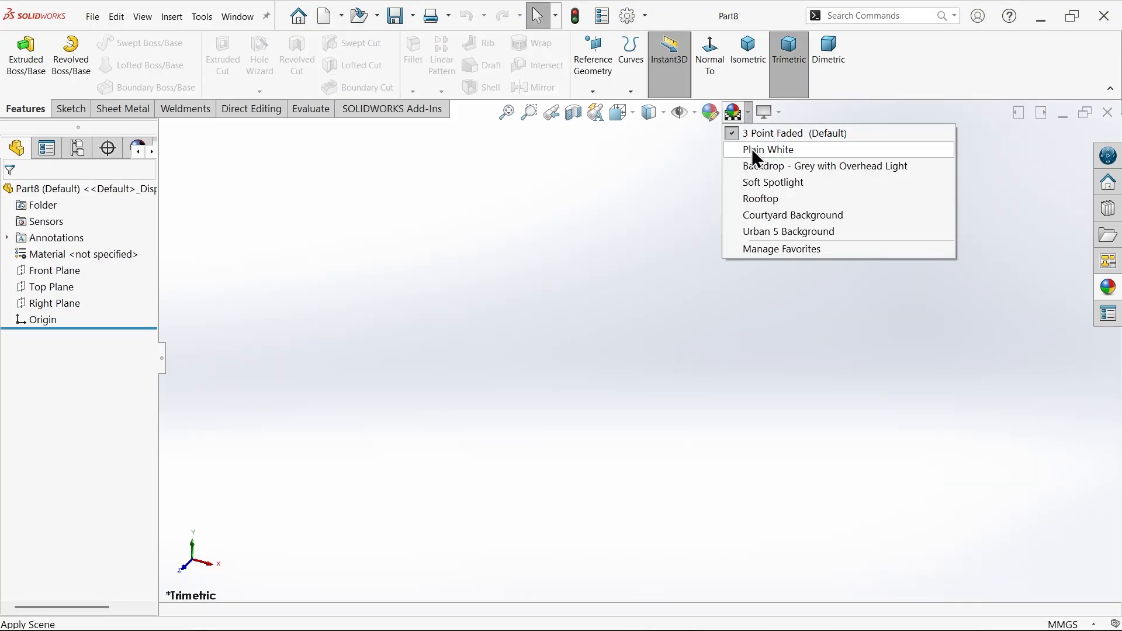
click(753, 150)
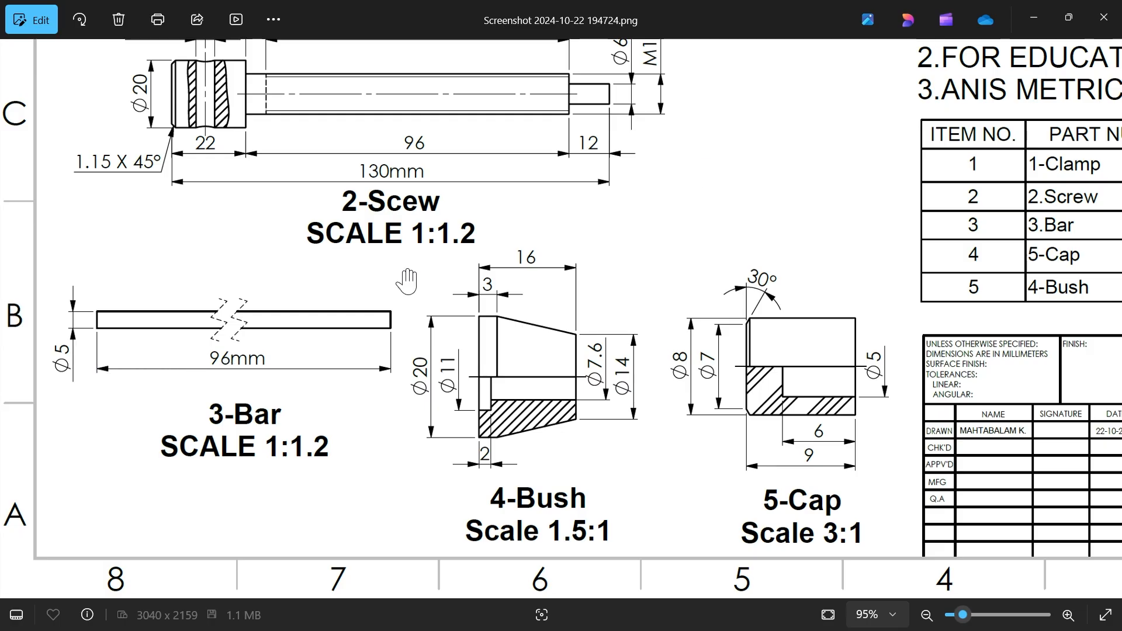
Step: Check the 3-Bar dimensions in the reference drawing and sketch a circle centred on the origin on the Front Plane
click(1034, 22)
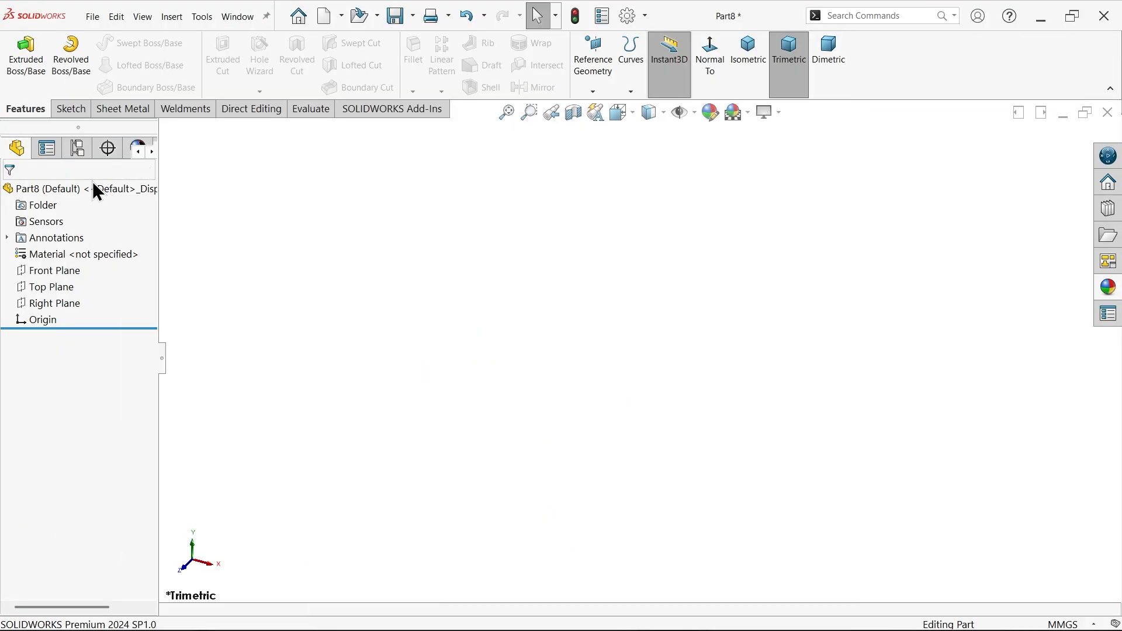
click(53, 270)
click(59, 254)
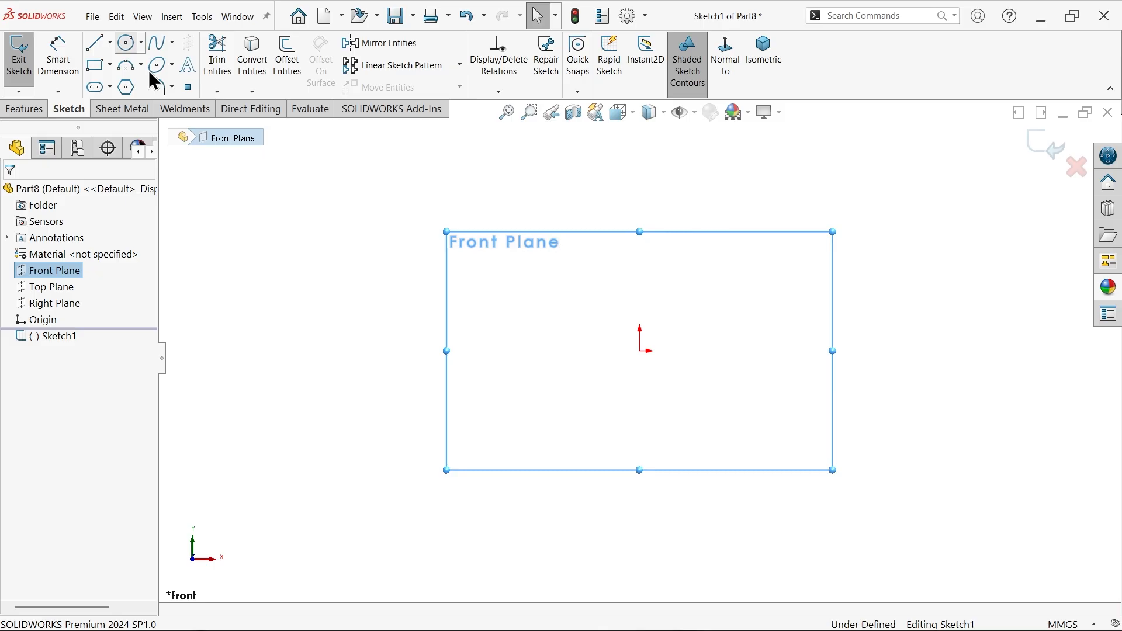
click(126, 42)
click(641, 352)
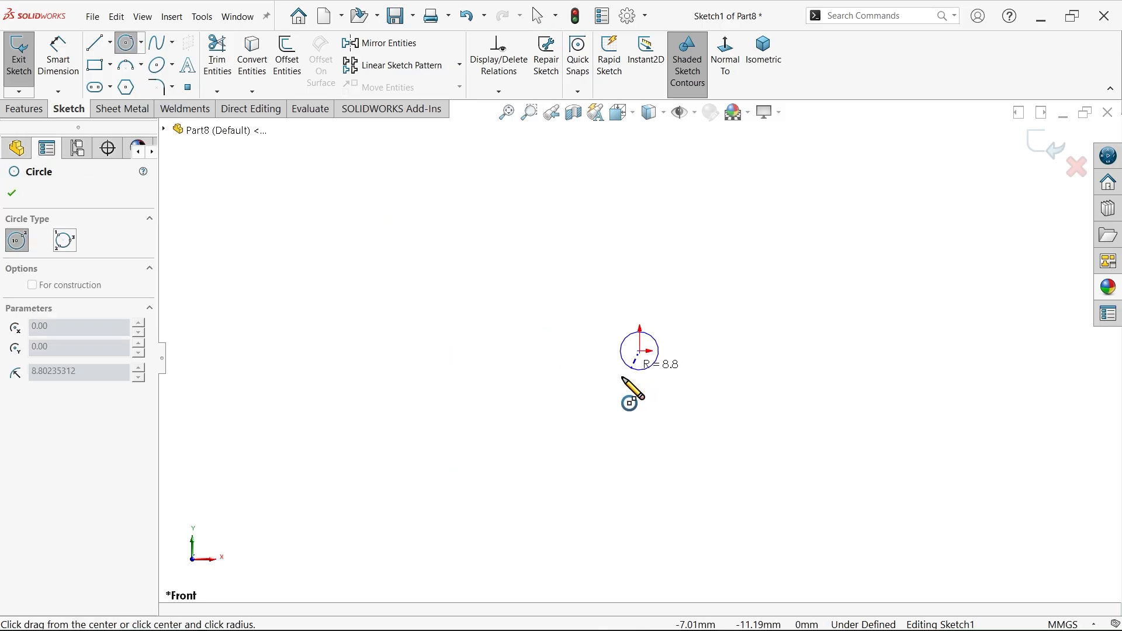
Step: Finish the circle centred on the origin and dimension its diameter to 5 mm
click(600, 429)
click(66, 65)
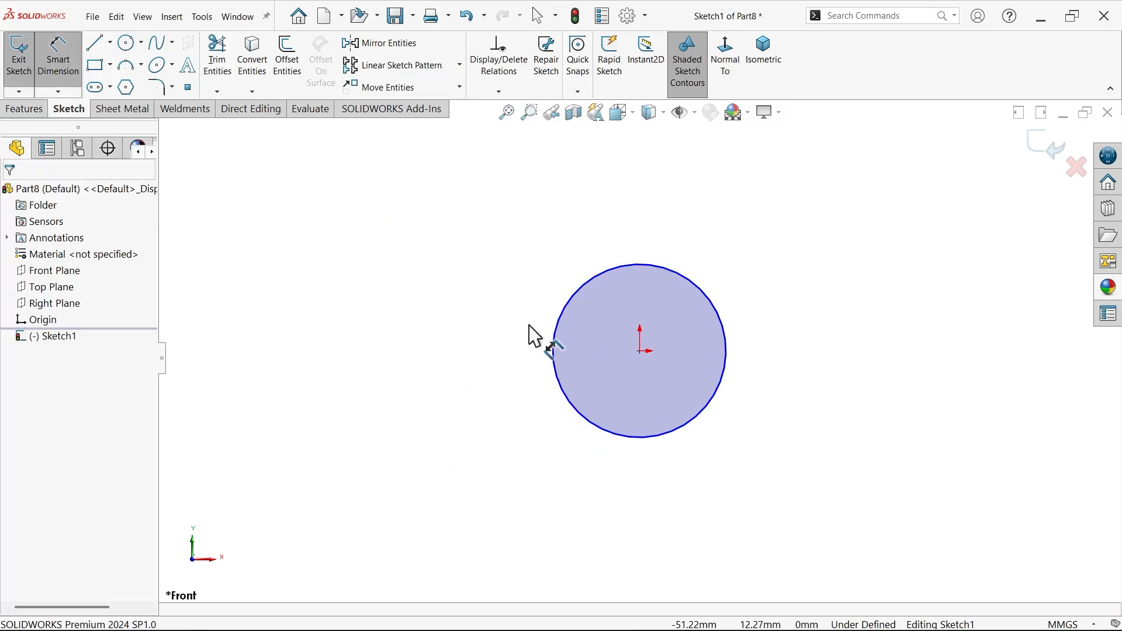
click(559, 367)
click(513, 351)
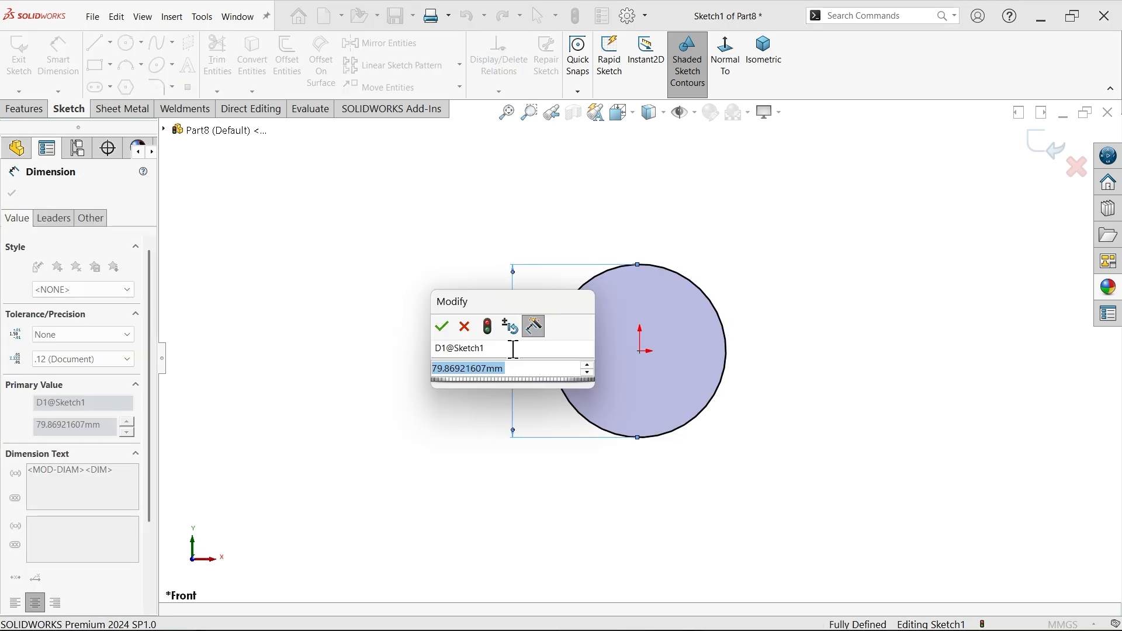
text(5)
click(442, 326)
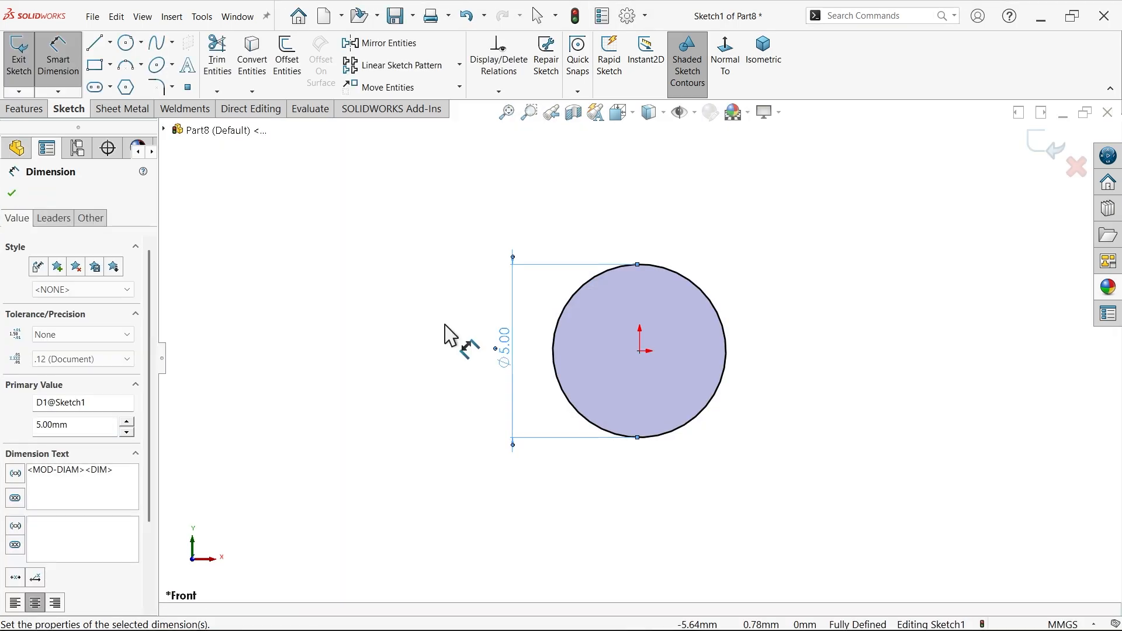
Step: Extrude the 5 mm circle 96 mm as a Mid Plane boss to form the bar
click(26, 109)
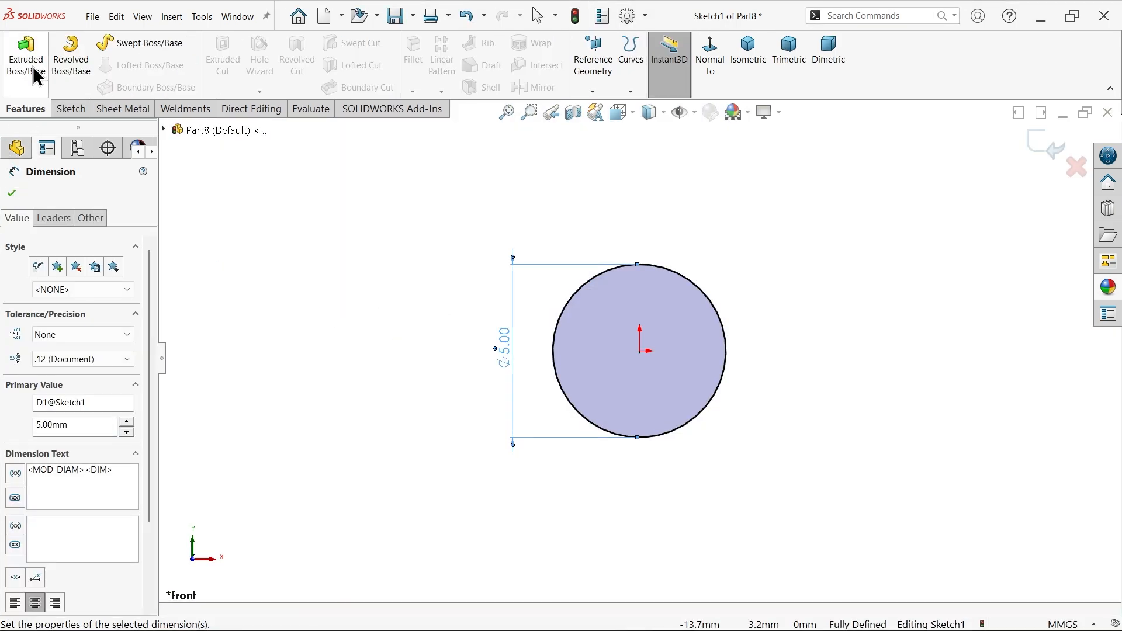
click(35, 75)
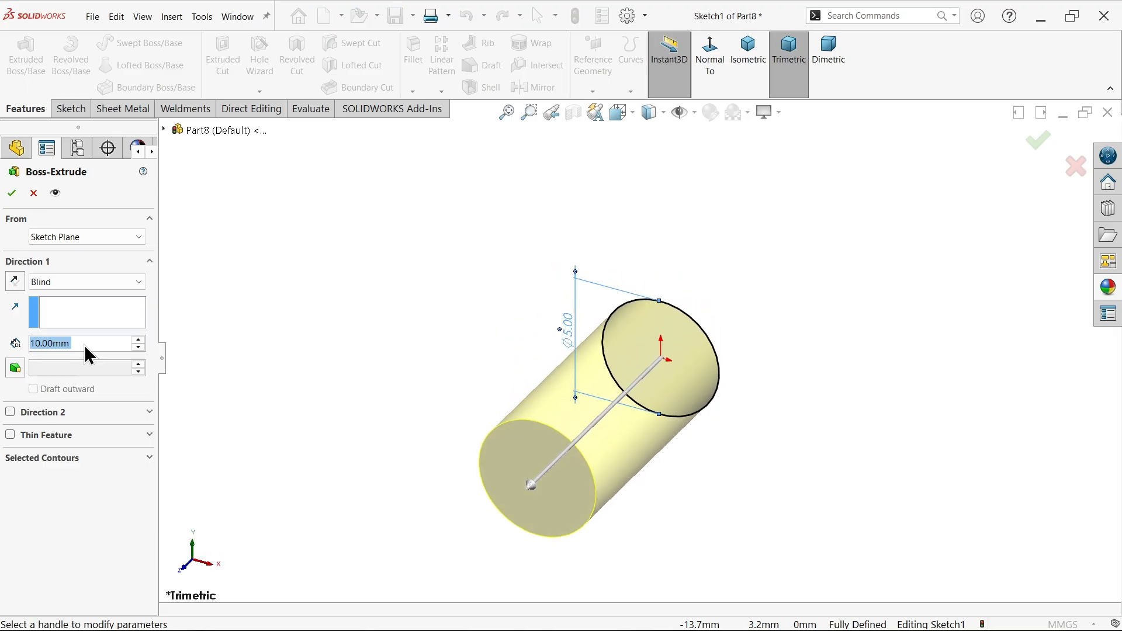
click(82, 282)
click(67, 358)
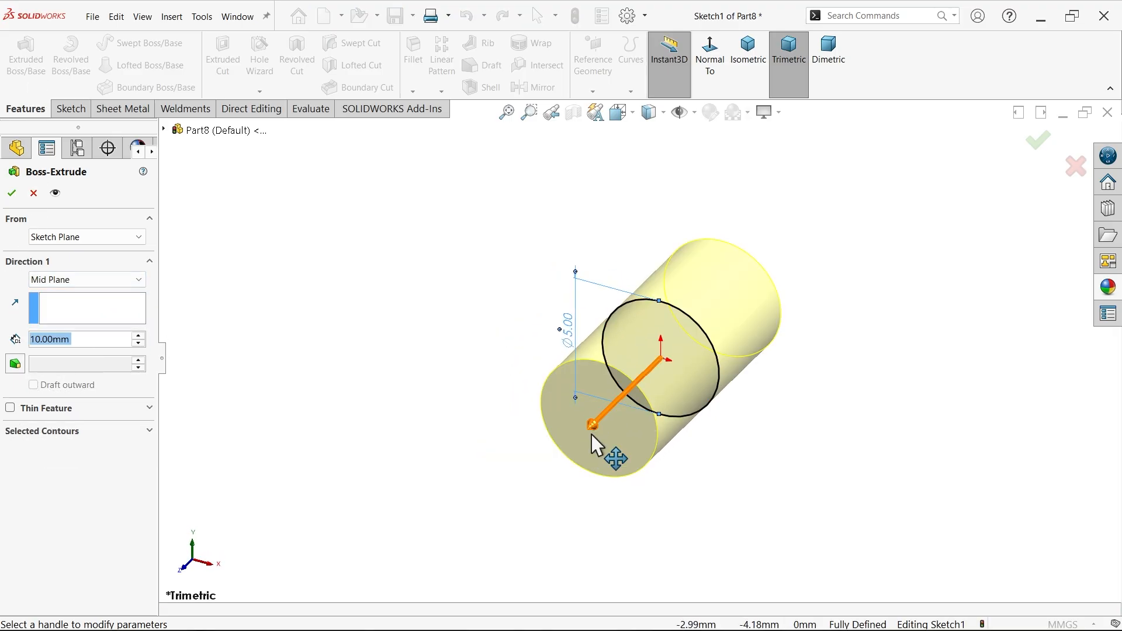
drag(594, 429, 474, 503)
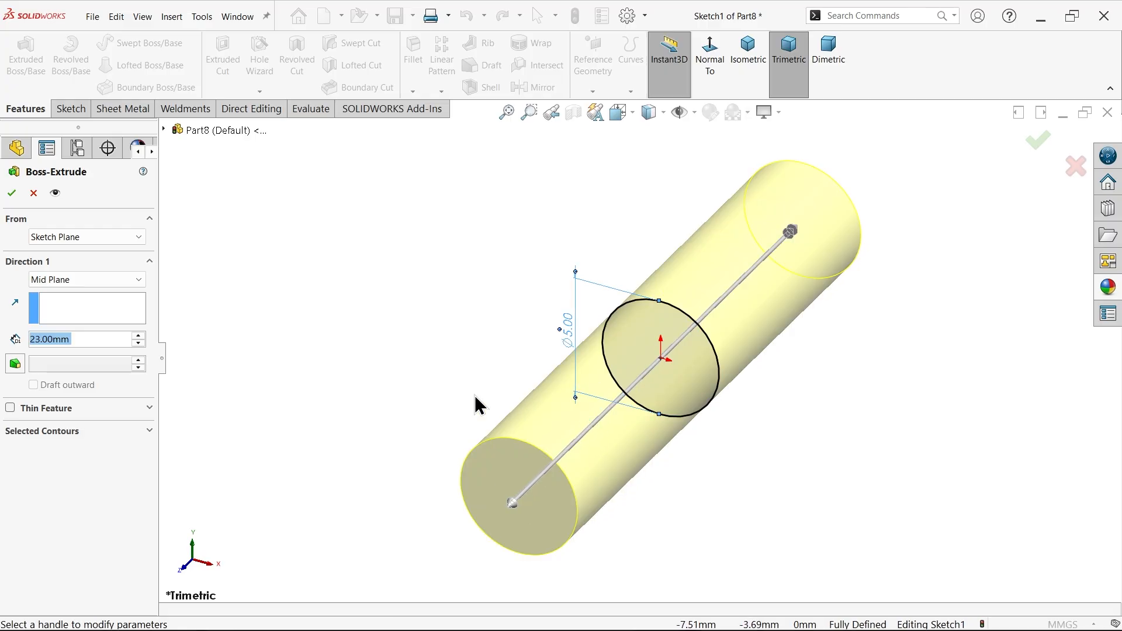
text(96)
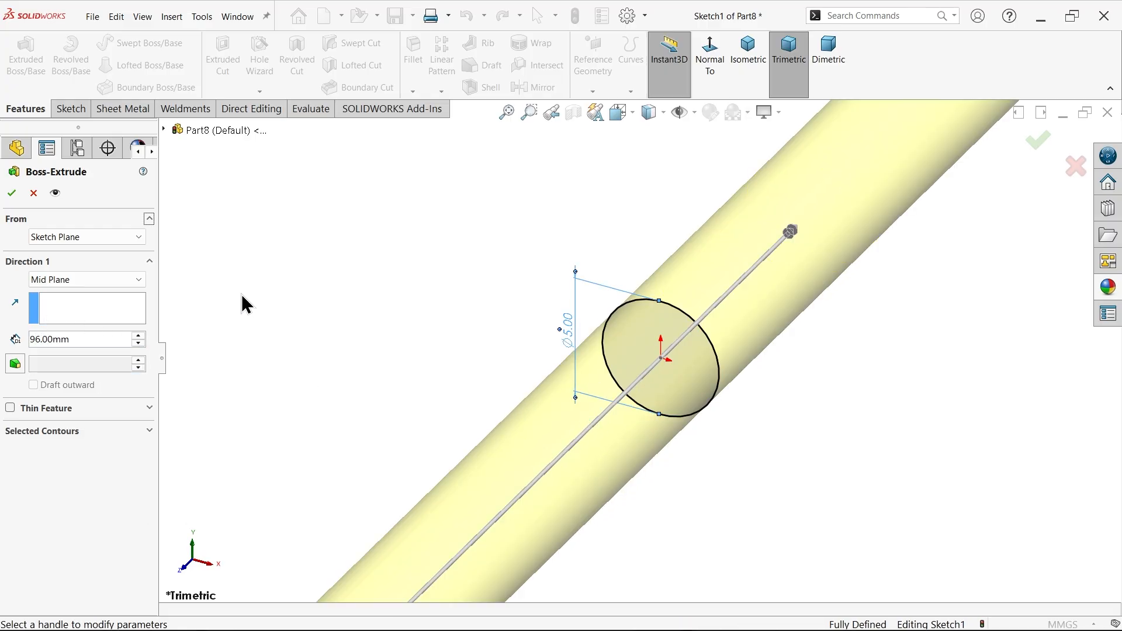
click(767, 57)
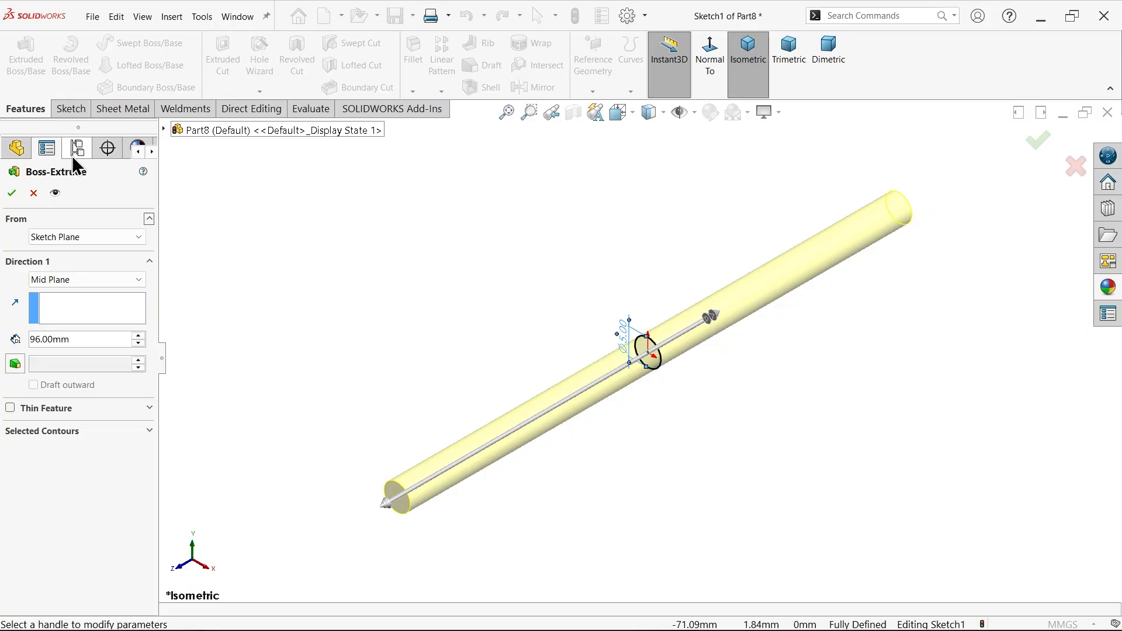
click(15, 199)
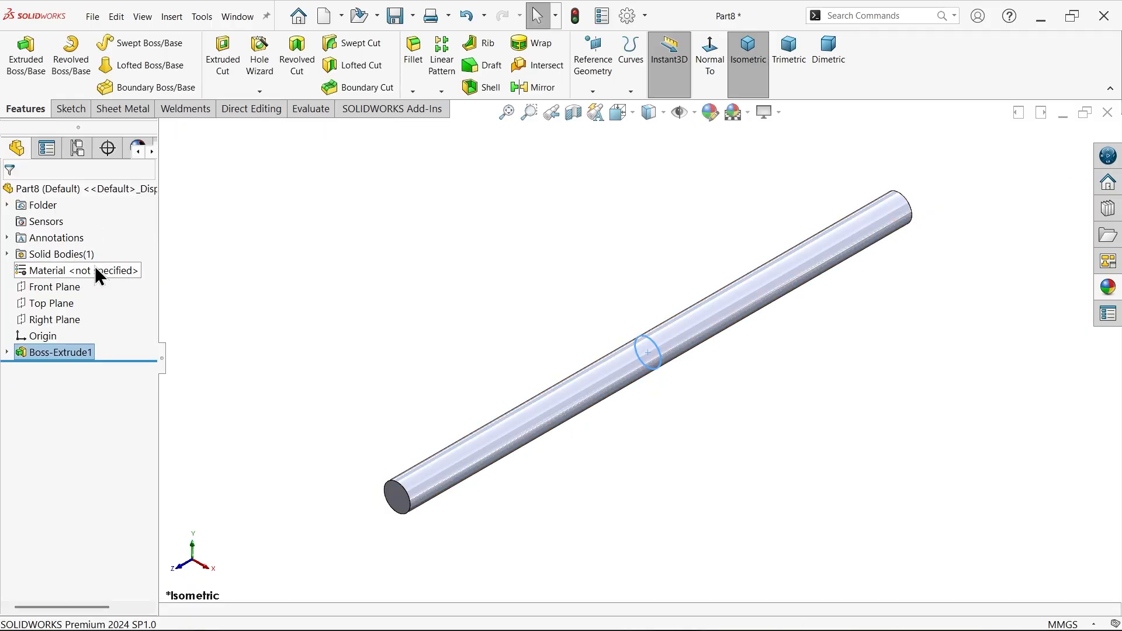
Step: Assign Plain Carbon Steel as the bar's material
right_click(95, 265)
click(187, 275)
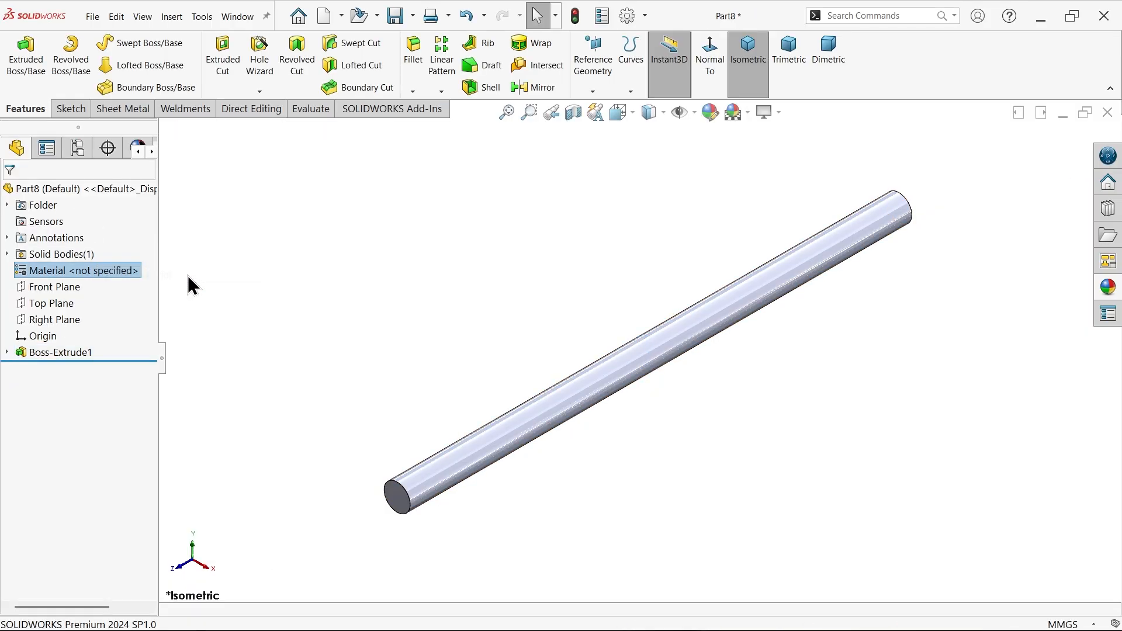
scroll(333, 386, down, 5)
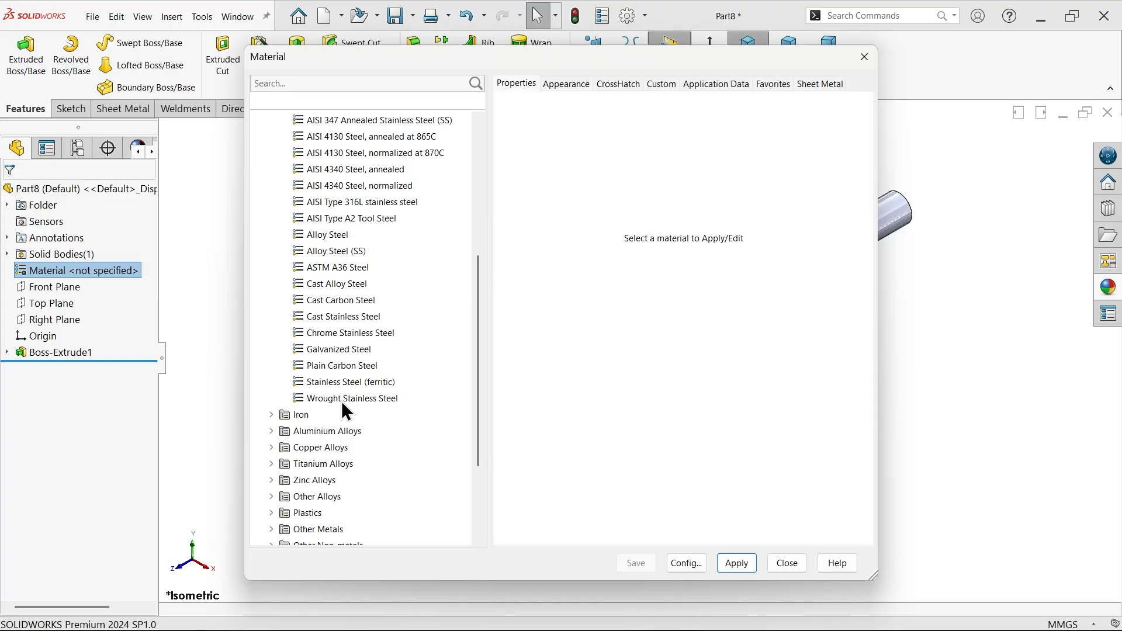
click(350, 367)
click(739, 562)
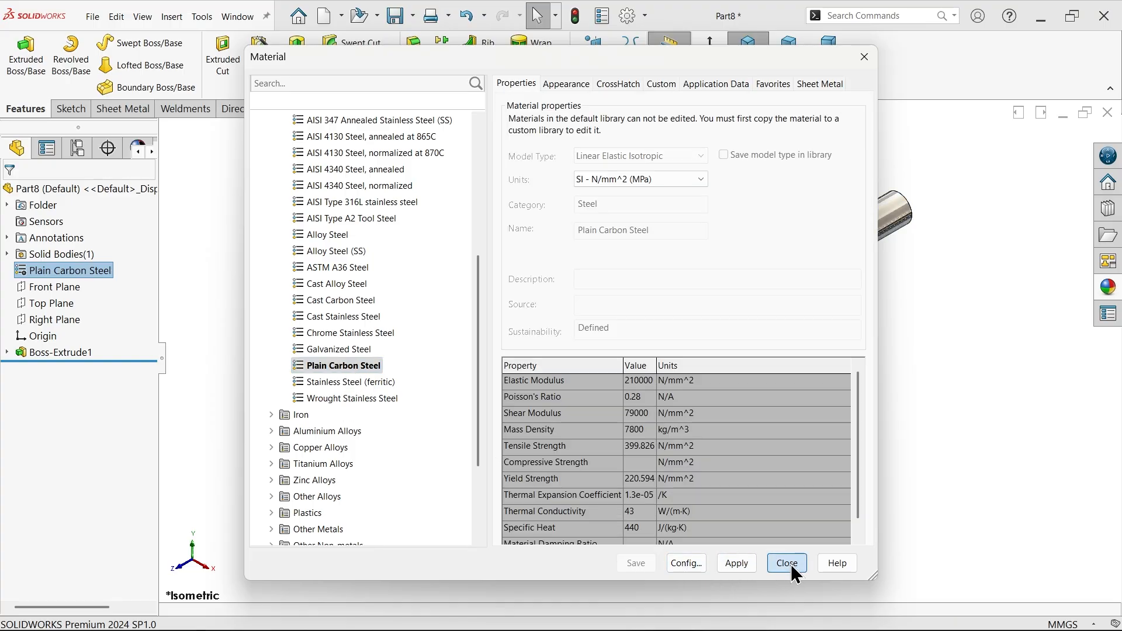
click(789, 563)
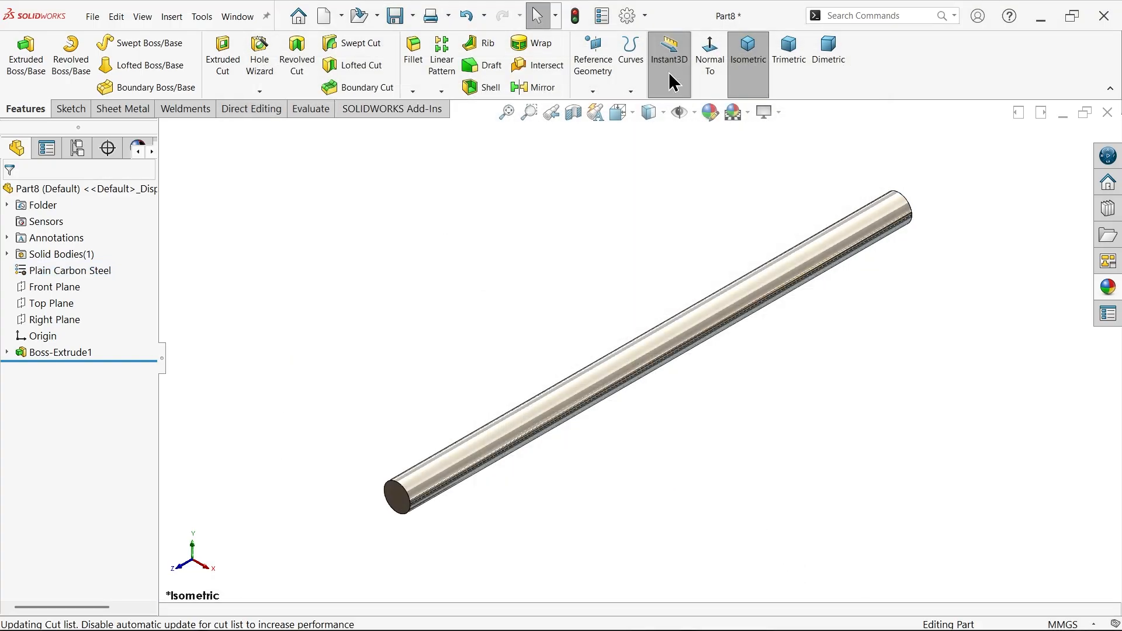
Step: Save the part as 3-BAR in the C-CLAMP ASSEMBLY folder
click(394, 17)
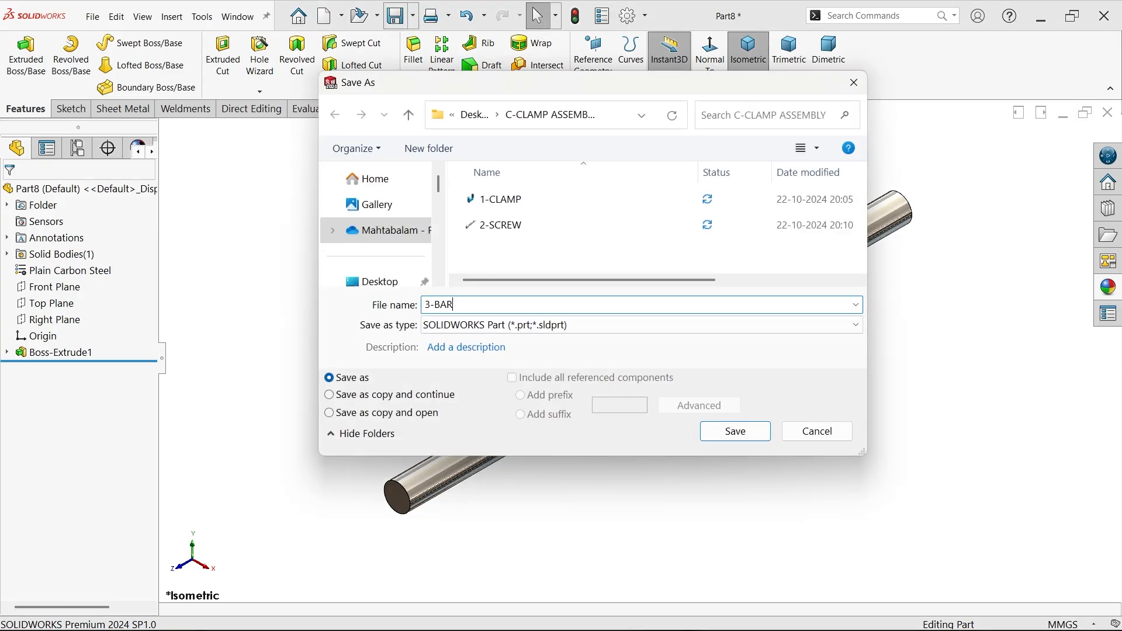
text(3-BAR)
click(735, 432)
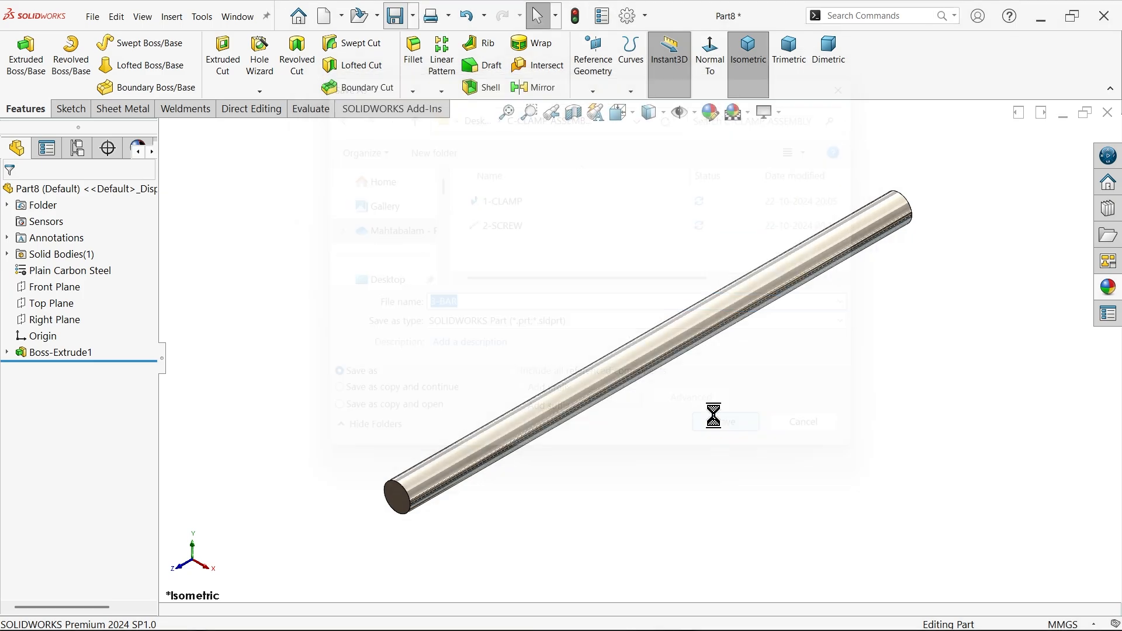
Step: Create a new part document and change its scene to a plain white background
click(92, 16)
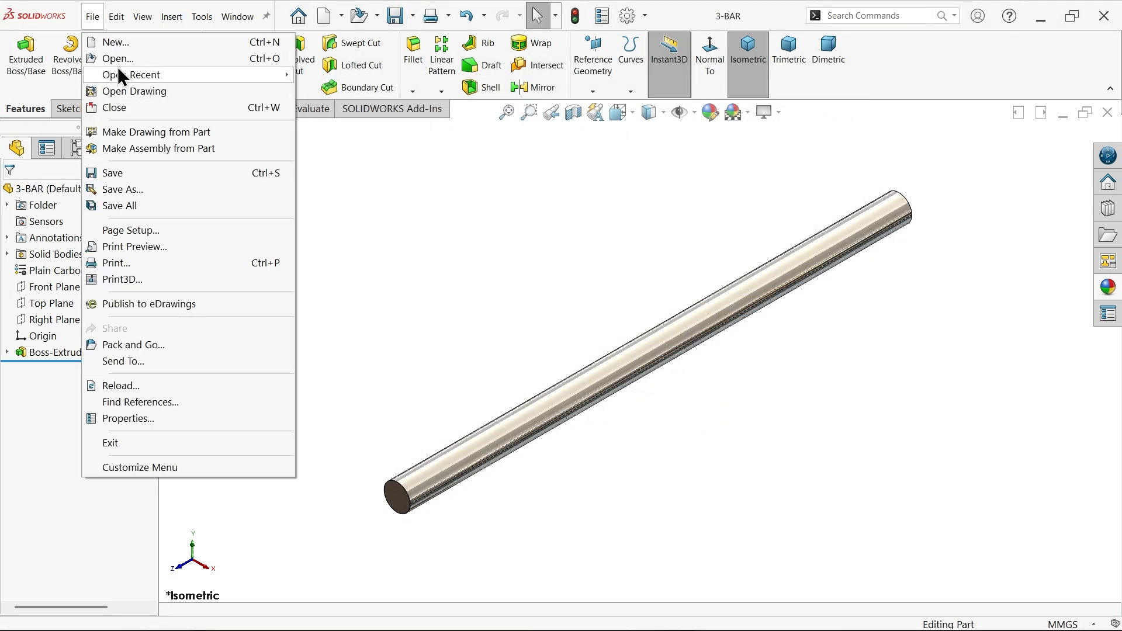
click(114, 43)
click(456, 461)
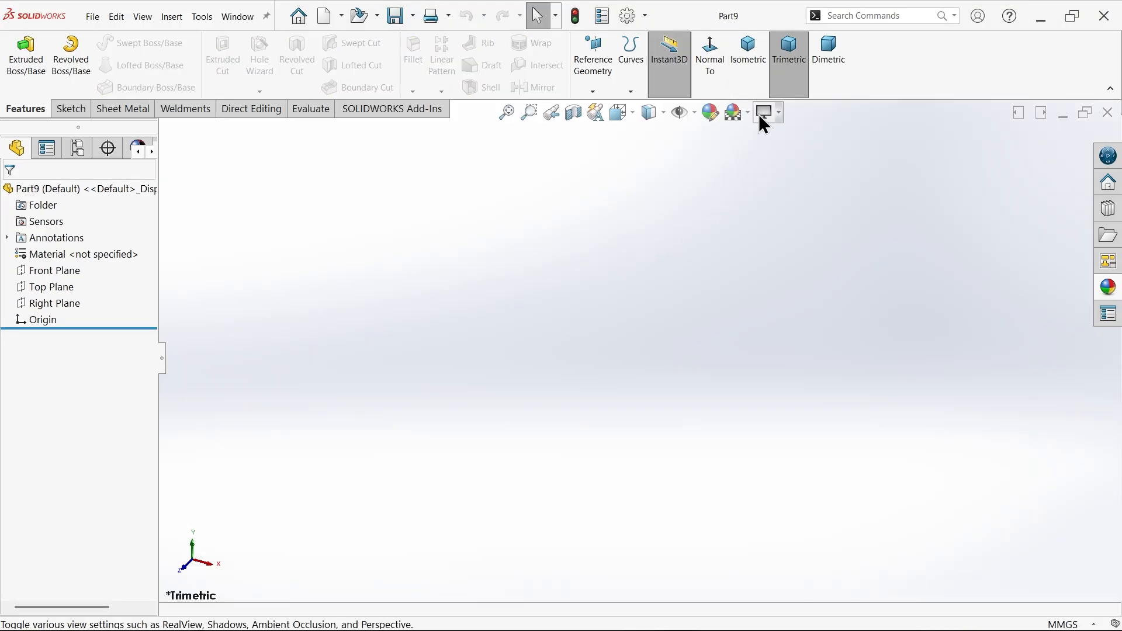
click(749, 117)
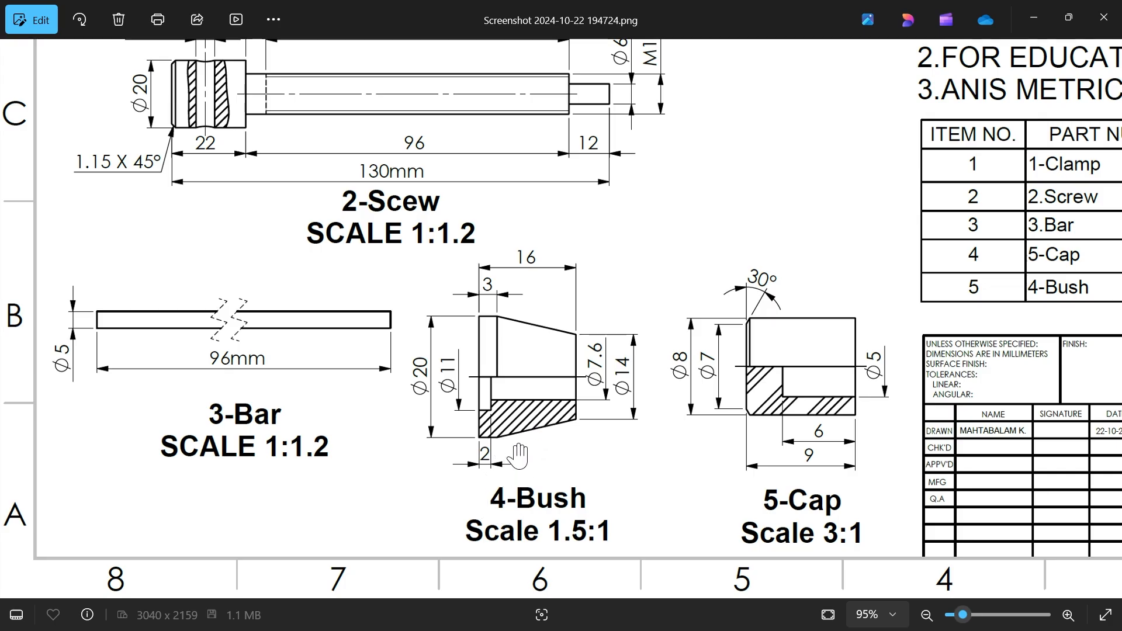
Step: Consult the 4-Bush drawing, return to SOLIDWORKS and sketch an about 29.5 mm vertical and a longer horizontal centerline meeting at the origin on the Right Plane
scroll(520, 404, up, 1)
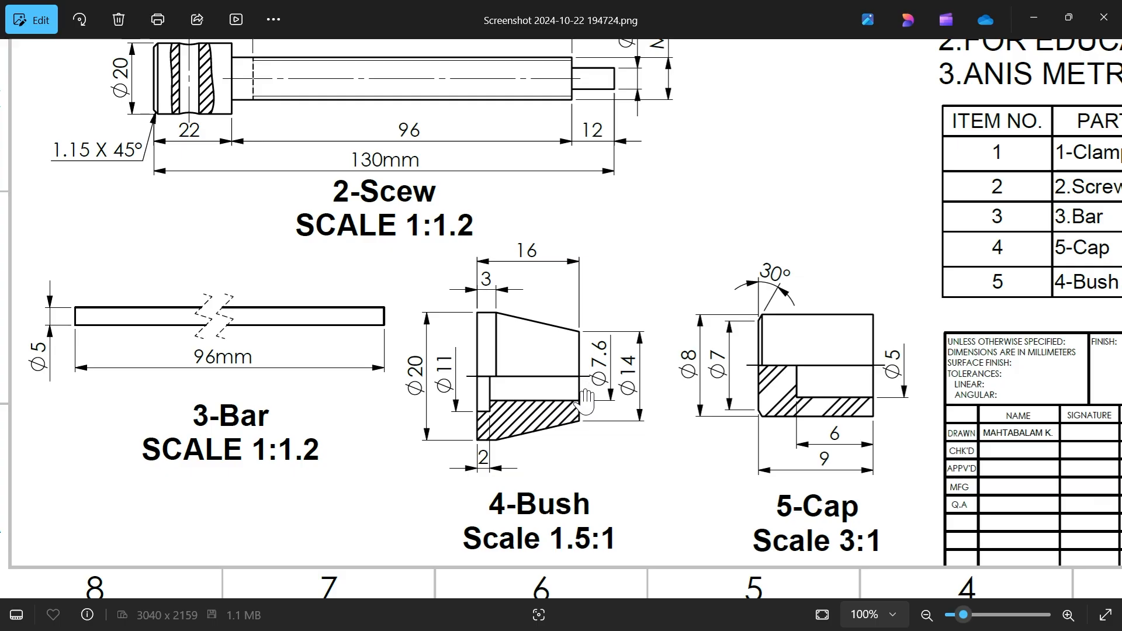
scroll(585, 401, up, 3)
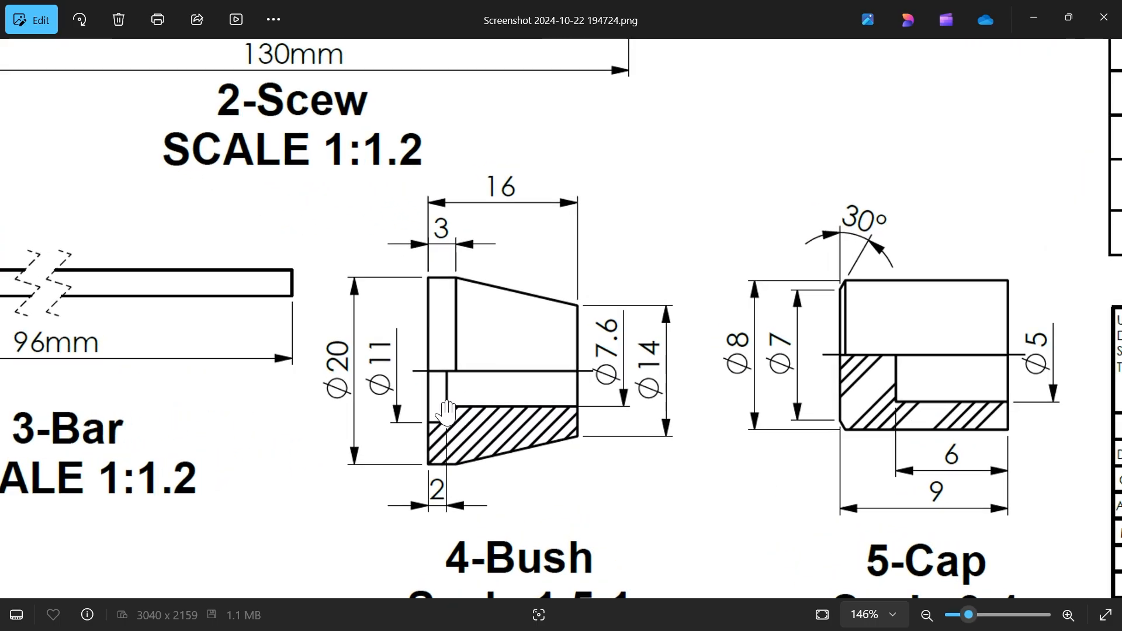
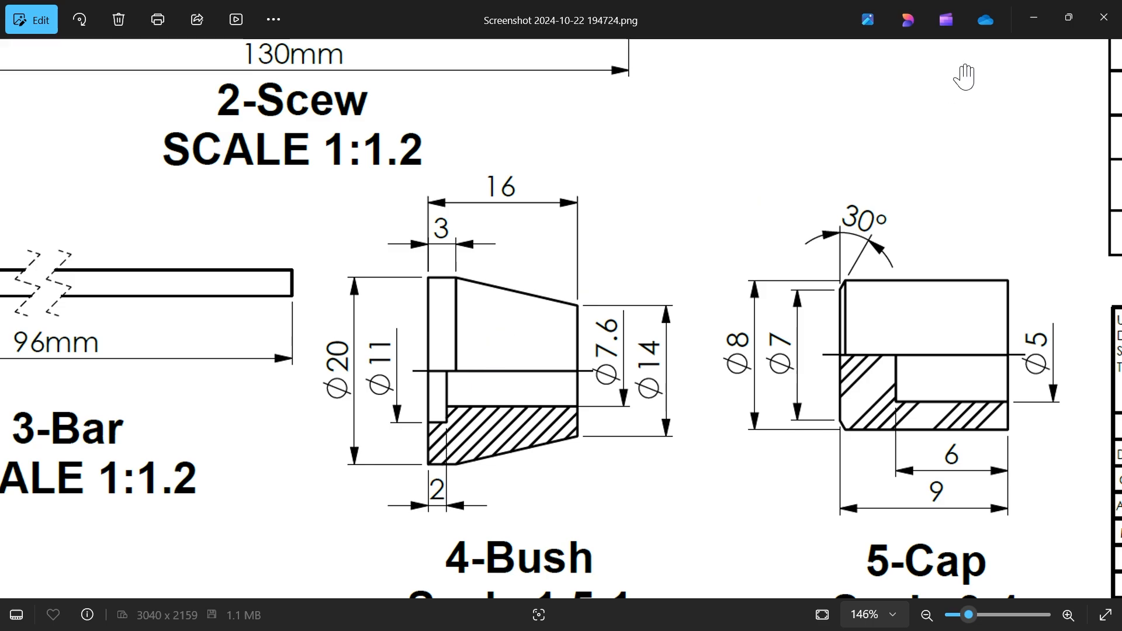
click(1066, 18)
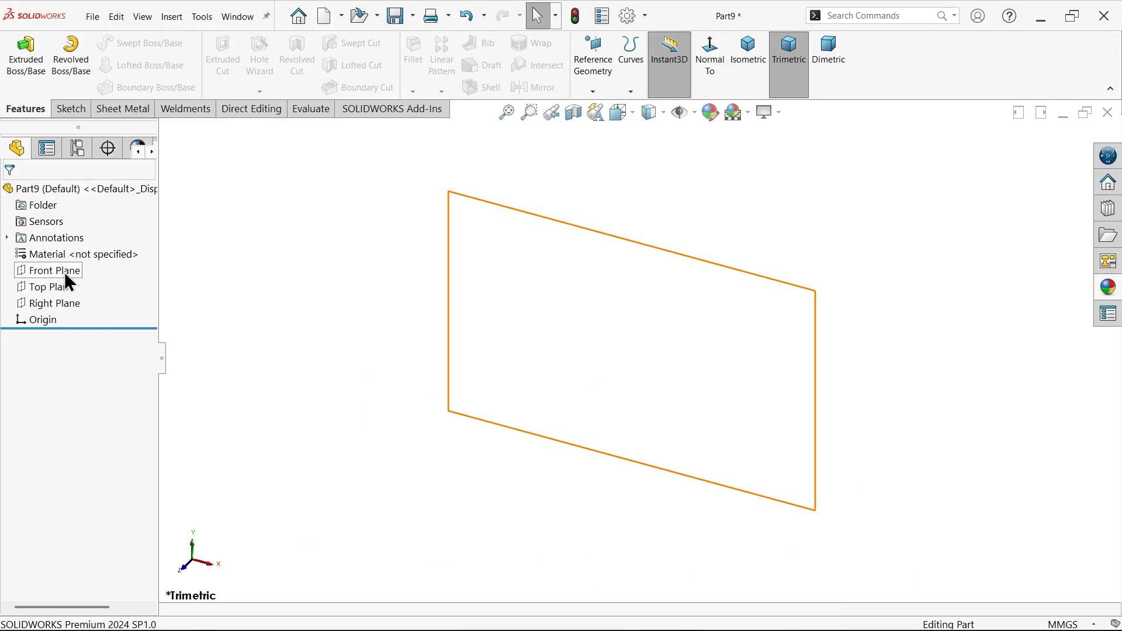
click(45, 300)
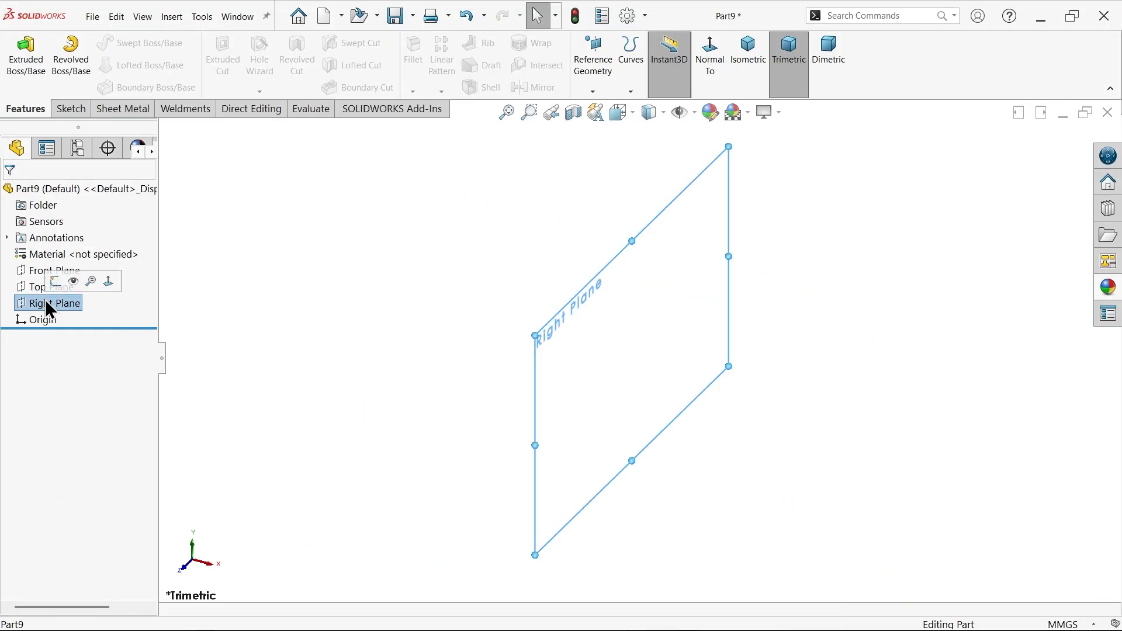
click(56, 284)
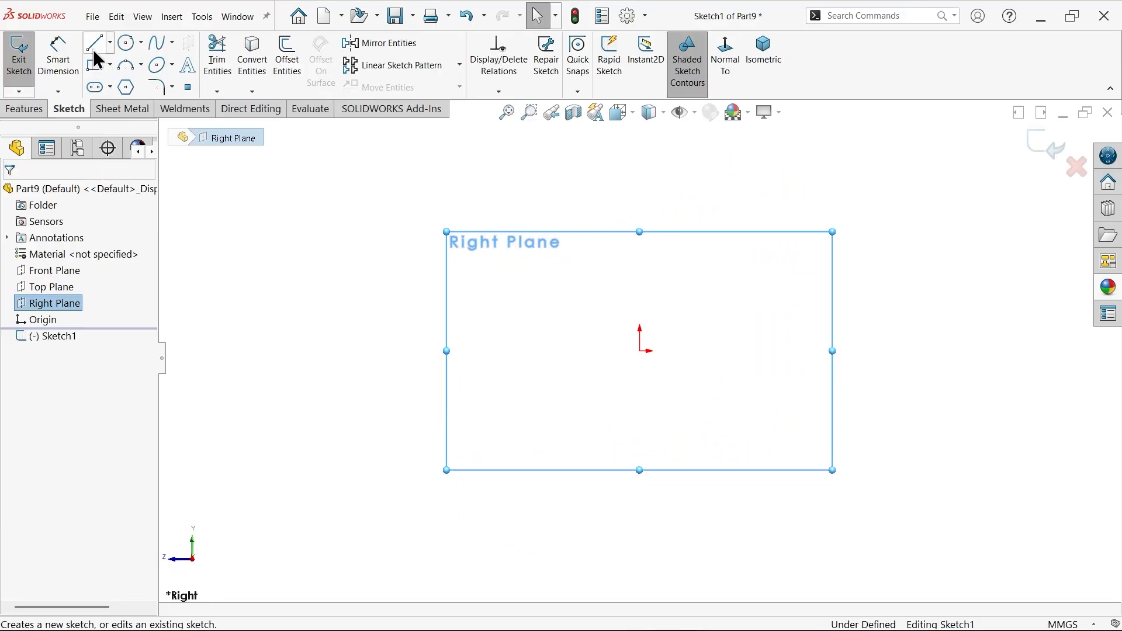
click(111, 43)
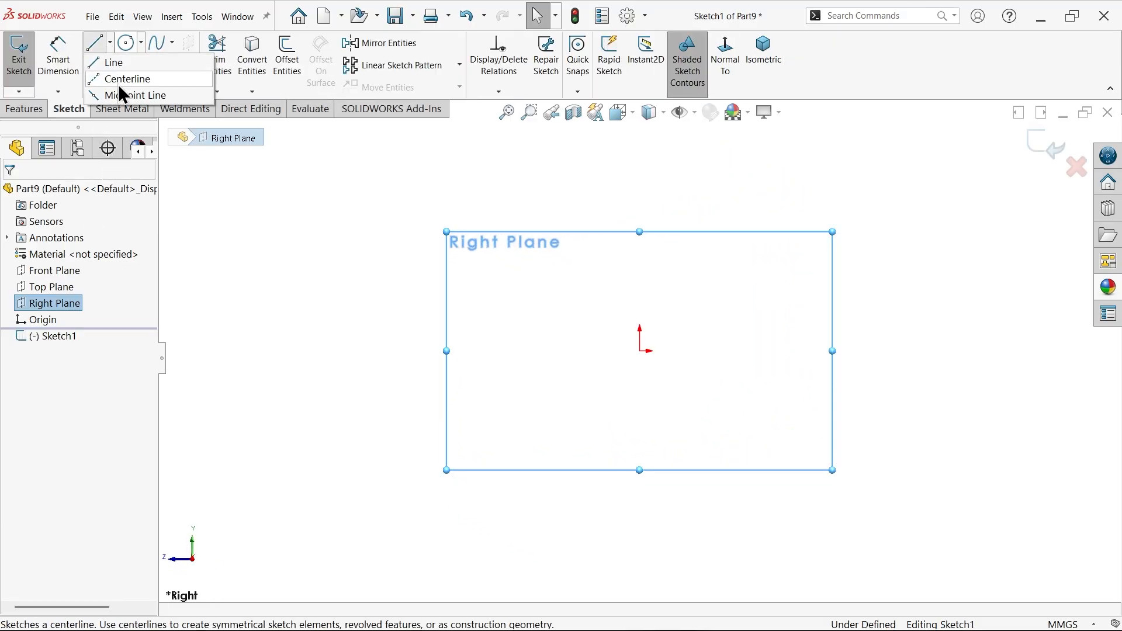
click(119, 82)
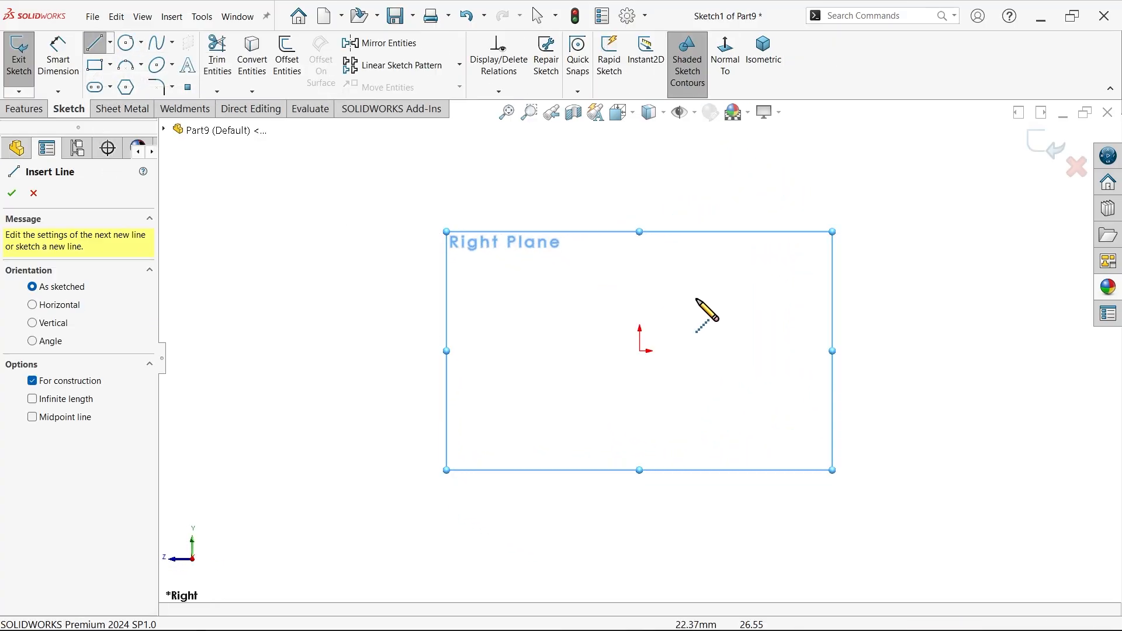
click(639, 288)
click(639, 351)
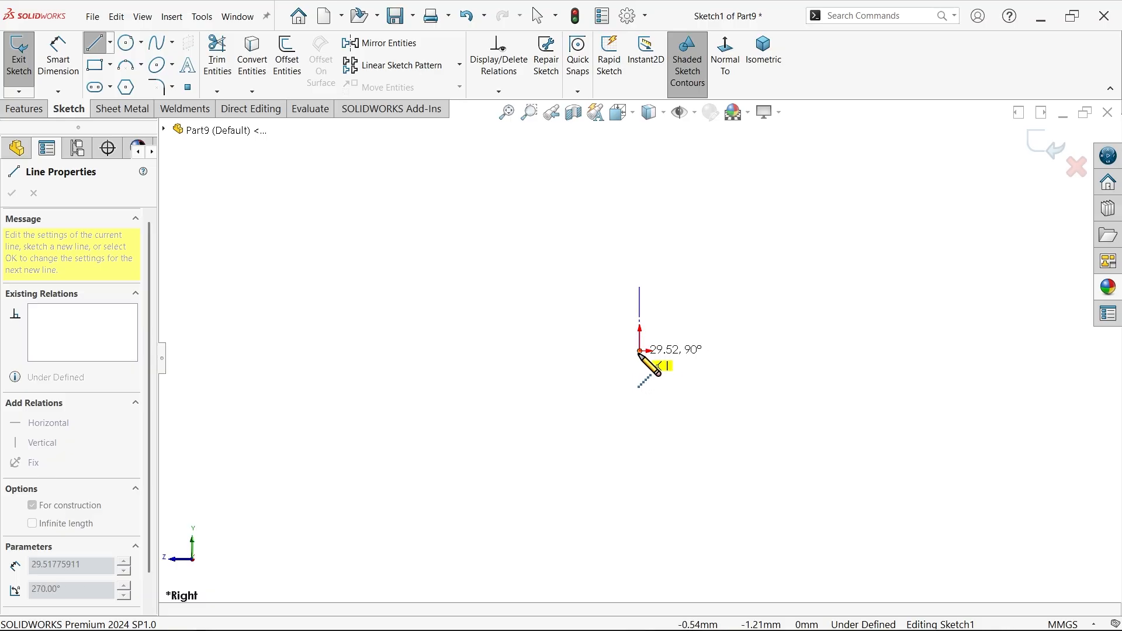
click(374, 350)
right_click(365, 237)
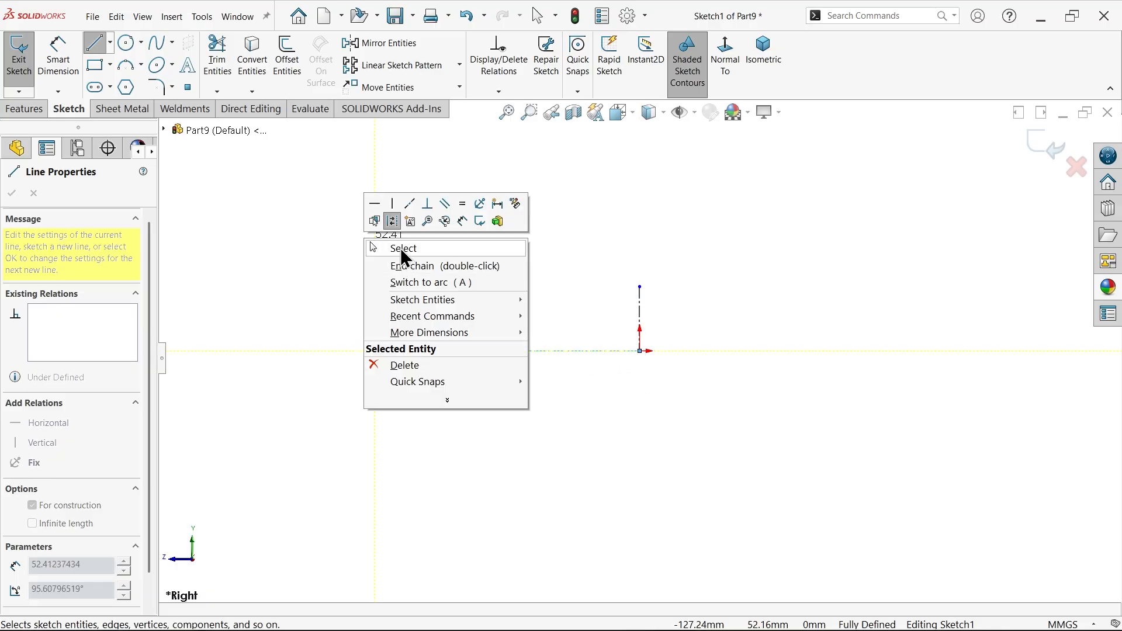
click(401, 248)
Step: Sketch a closed stepped profile above the horizontal centerline, with an about 19.3 mm top edge sloping down to an about 10 mm vertical end edge
click(95, 42)
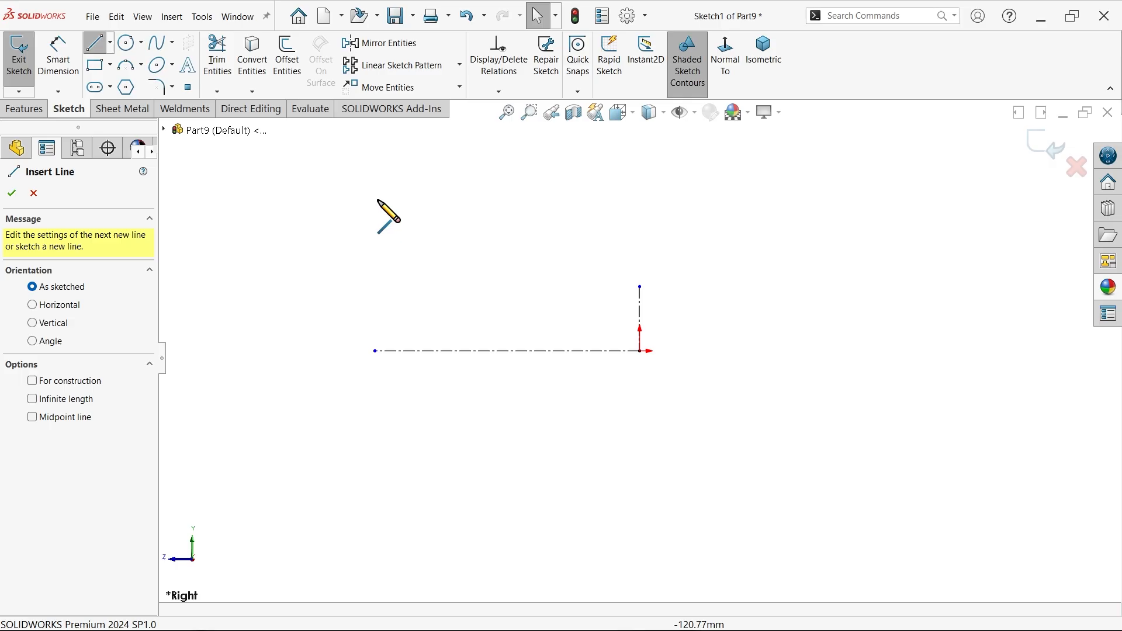
scroll(561, 245, down, 2)
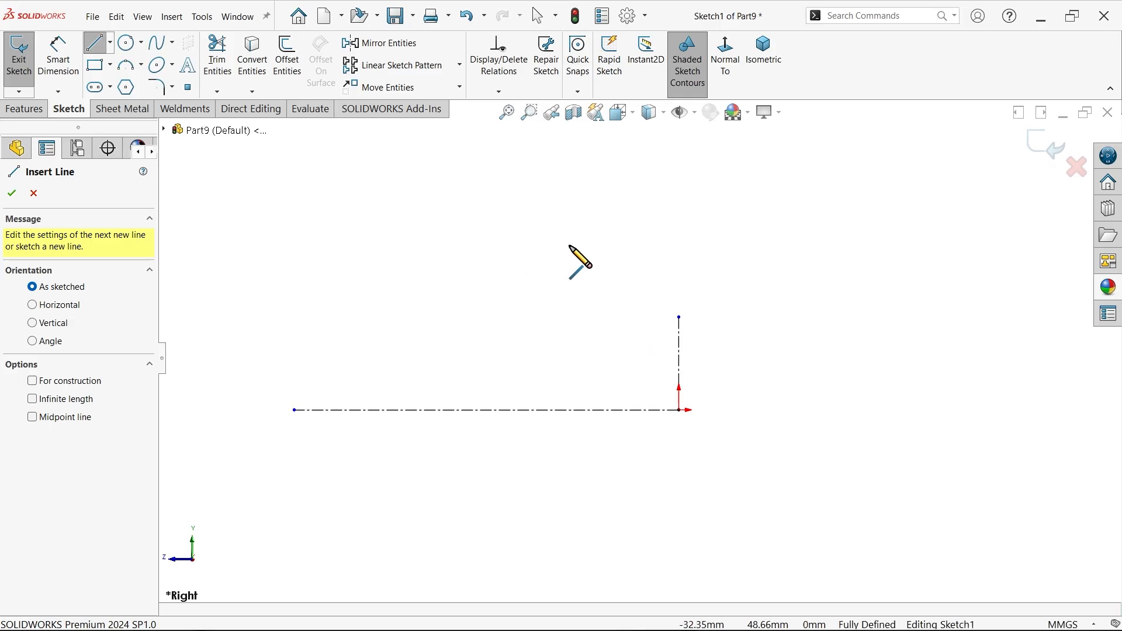
click(679, 349)
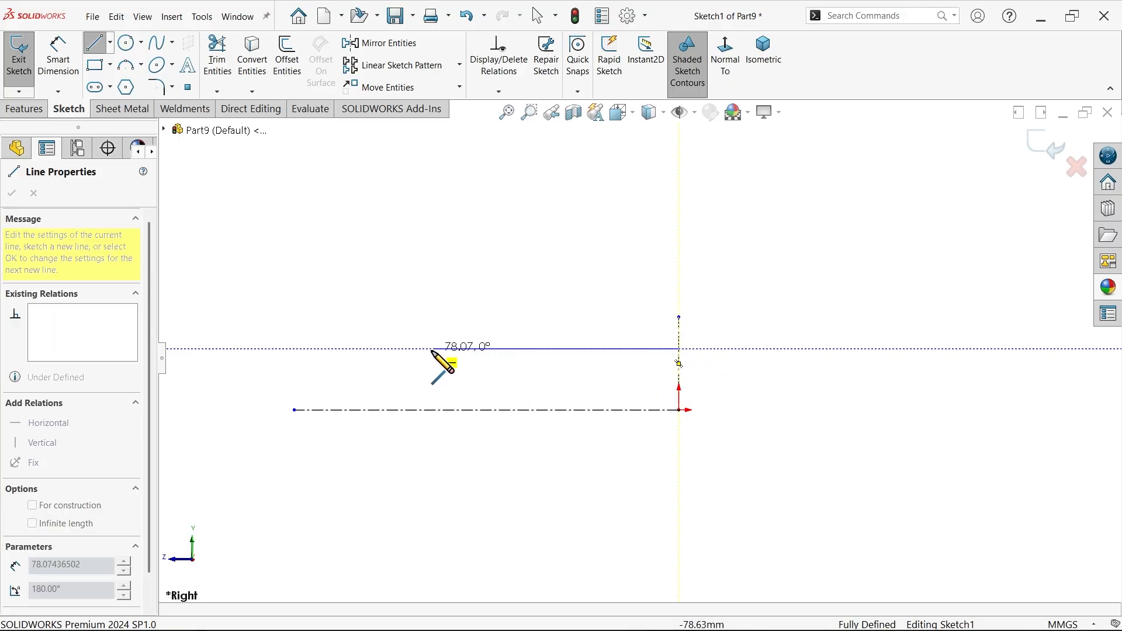
click(410, 349)
click(410, 317)
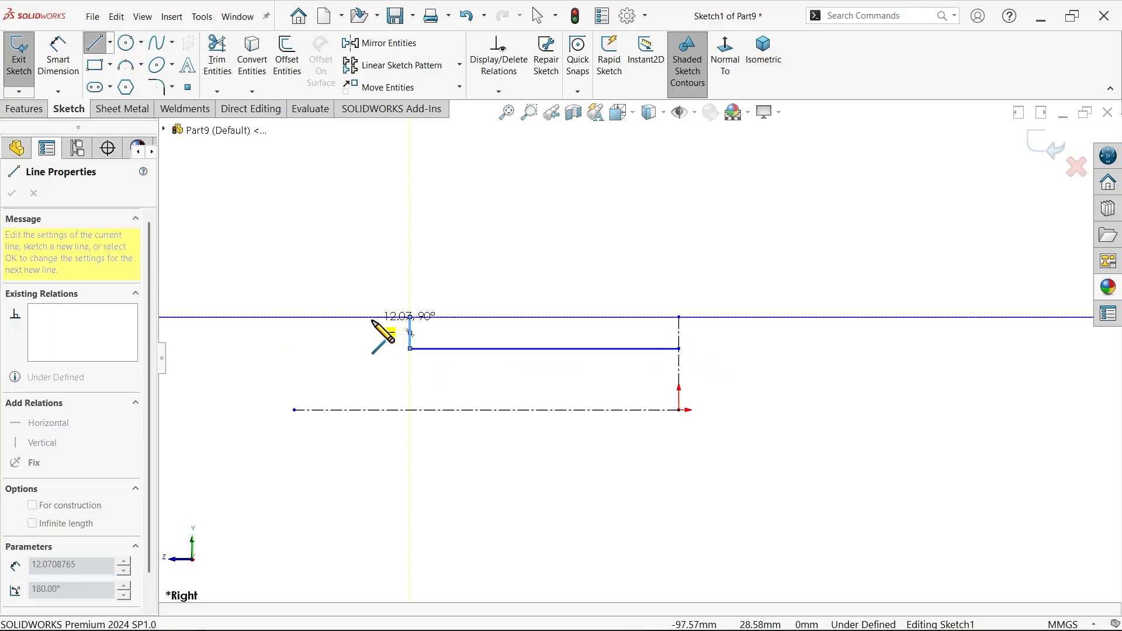
click(372, 317)
click(373, 254)
click(433, 255)
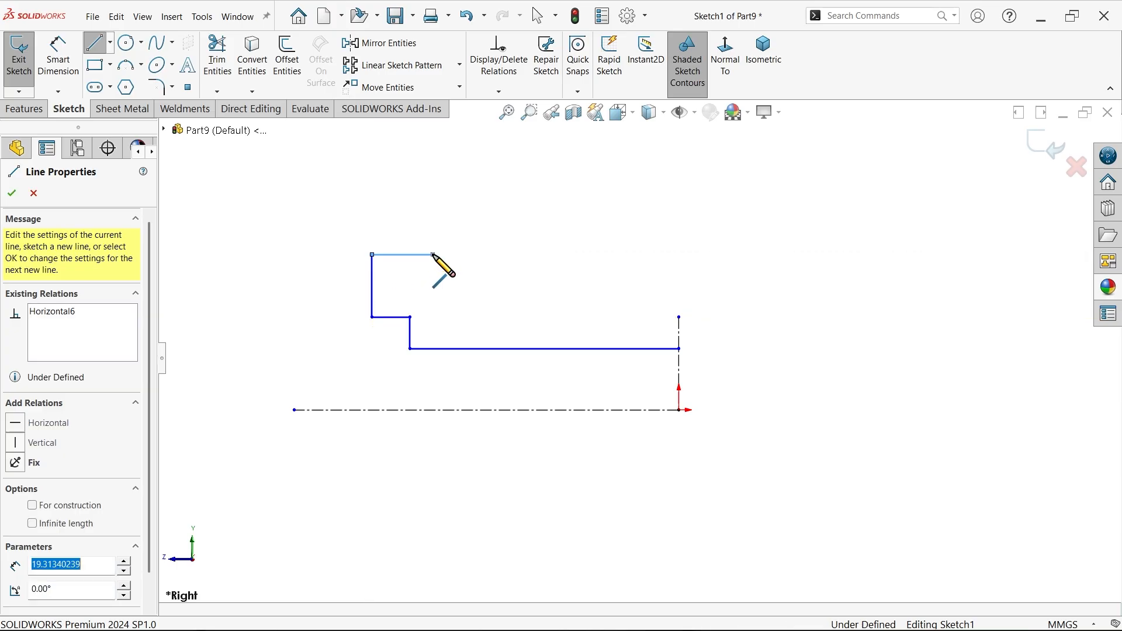
click(678, 317)
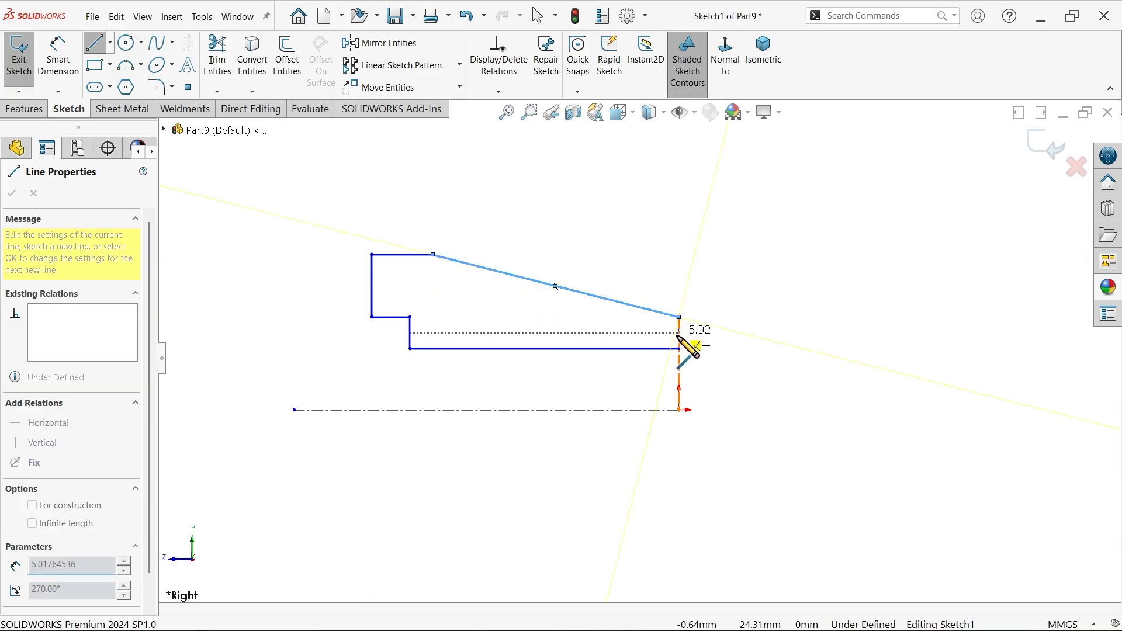
click(679, 349)
right_click(665, 236)
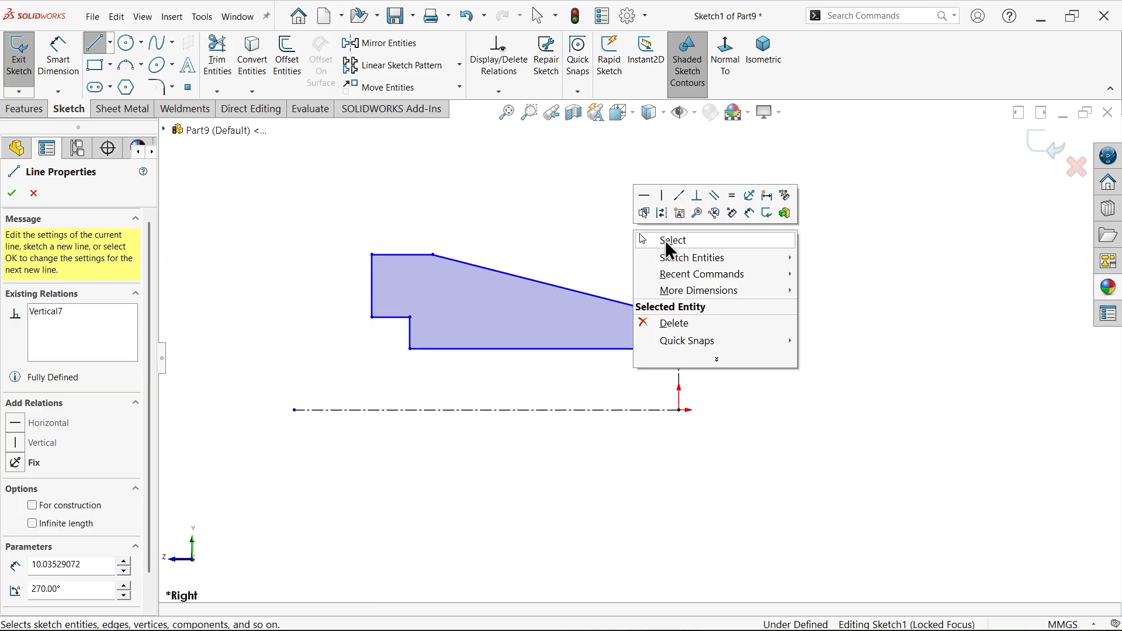
click(671, 240)
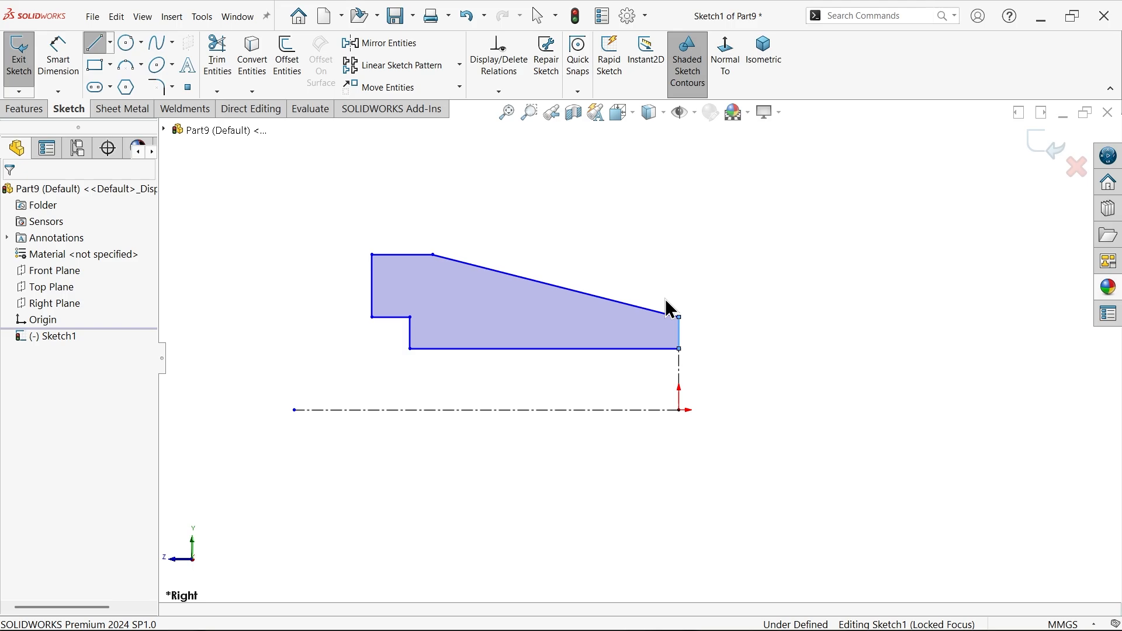
Step: Dimension the outer diameter at the narrow end of the taper about the horizontal centerline as 14 mm
click(59, 58)
scroll(691, 427, down, 1)
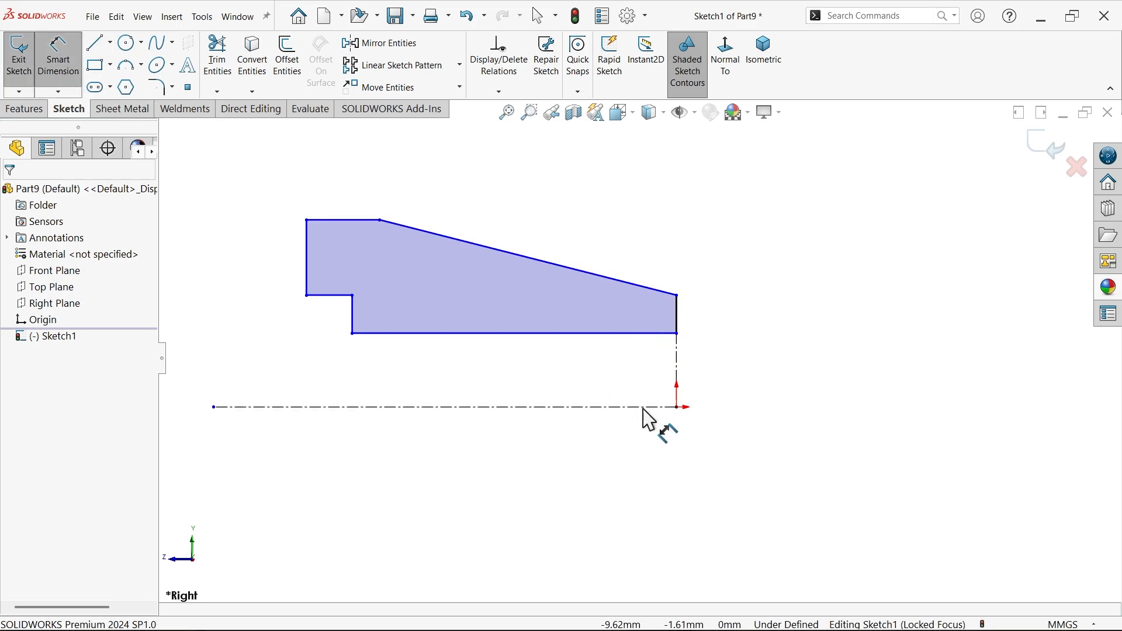
click(676, 296)
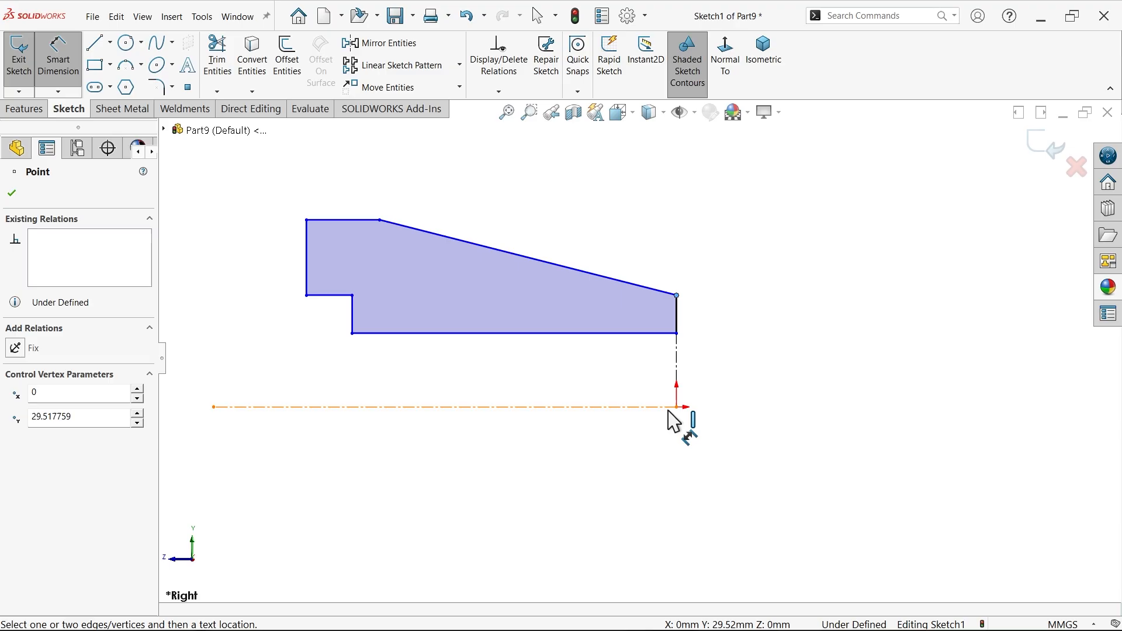
click(672, 407)
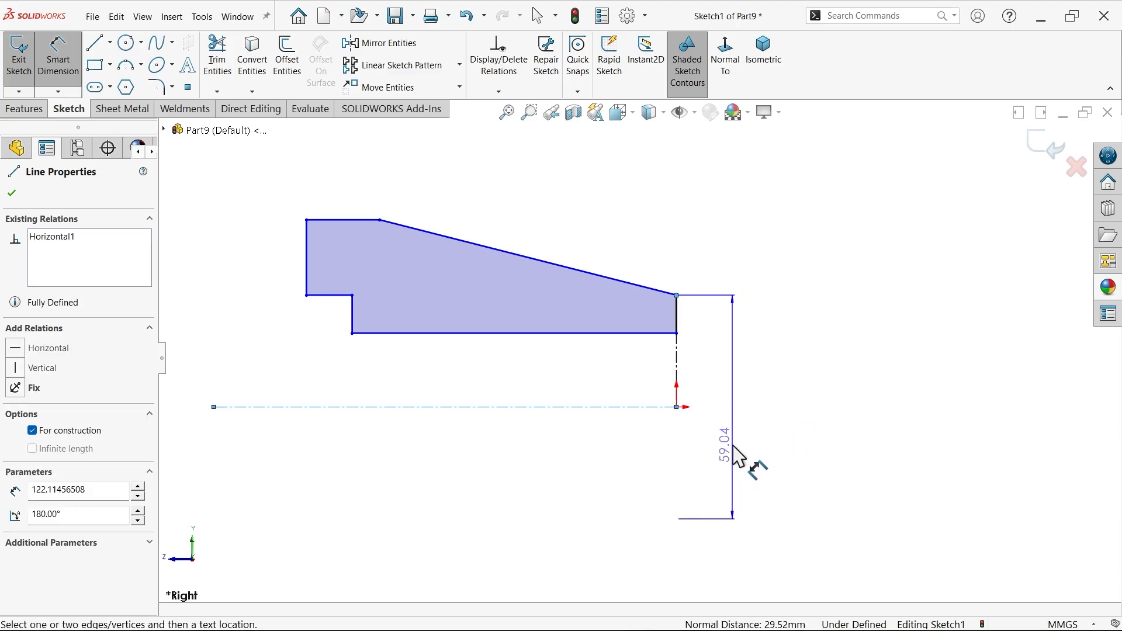
click(787, 426)
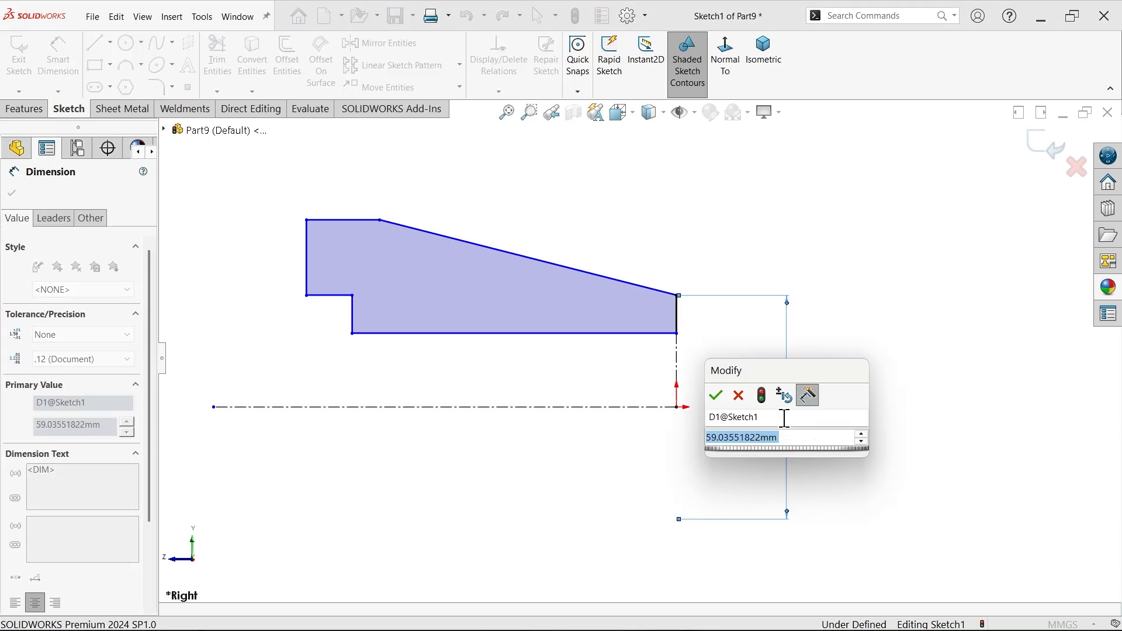
text(14)
click(713, 397)
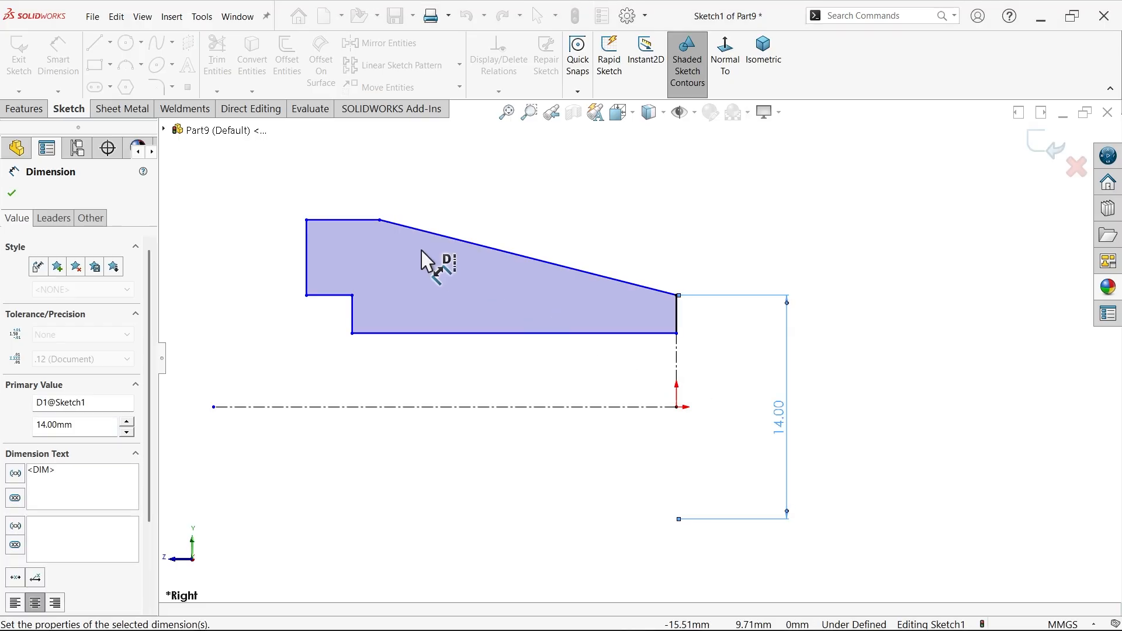
Step: Dimension the wide end's outer diameter as 20 mm and the counterbore step's diameter as 11 mm about the centerline
click(322, 223)
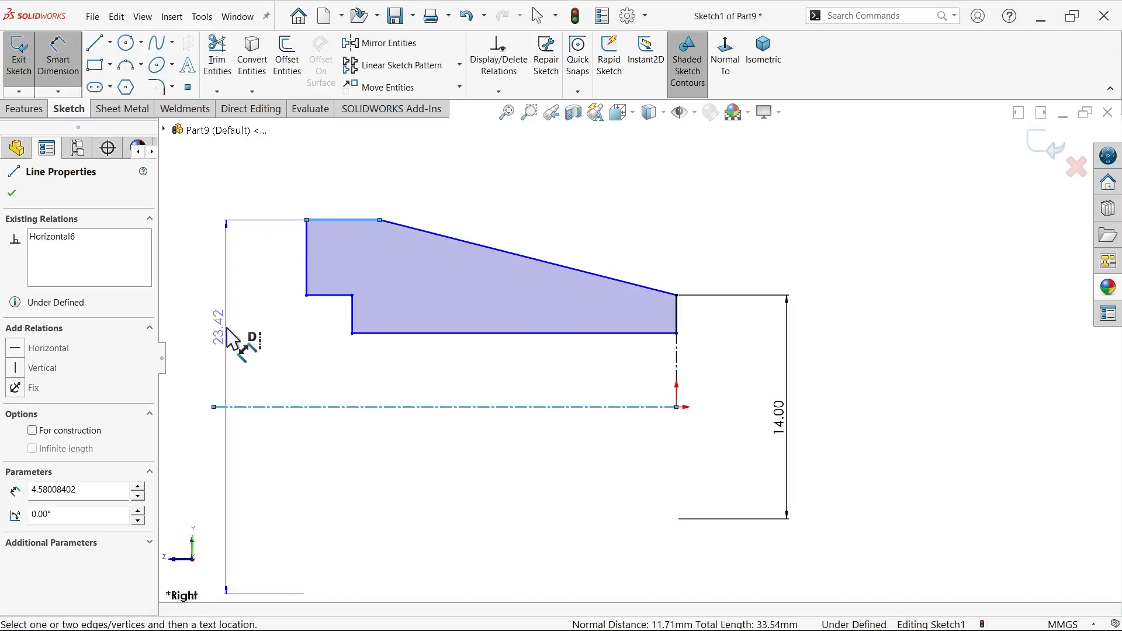
click(240, 338)
text(20)
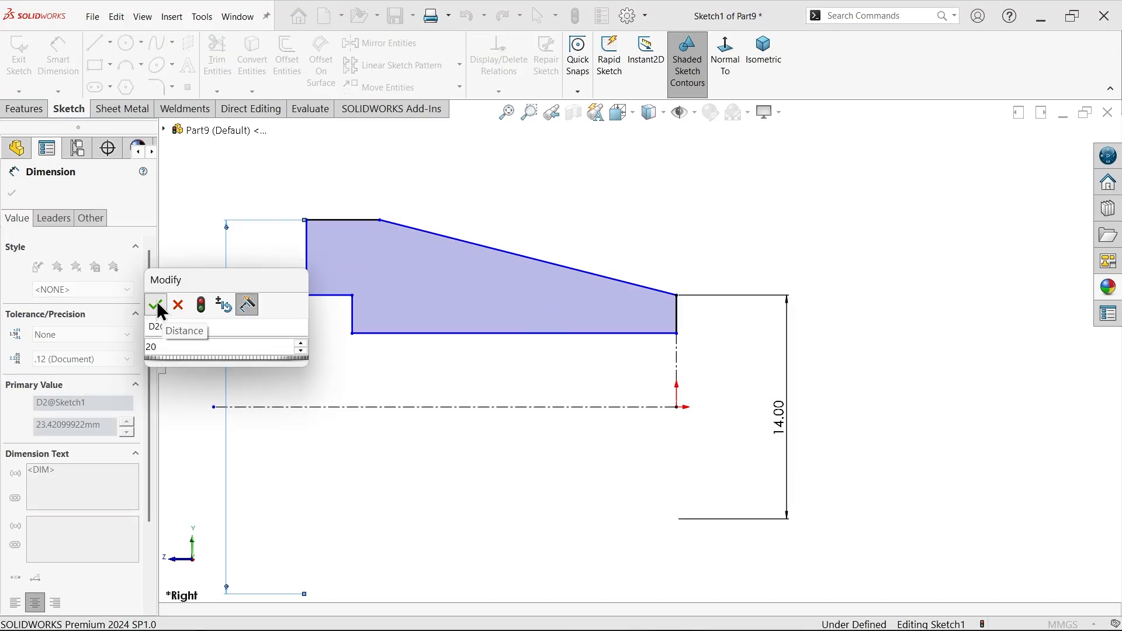
click(155, 304)
click(320, 323)
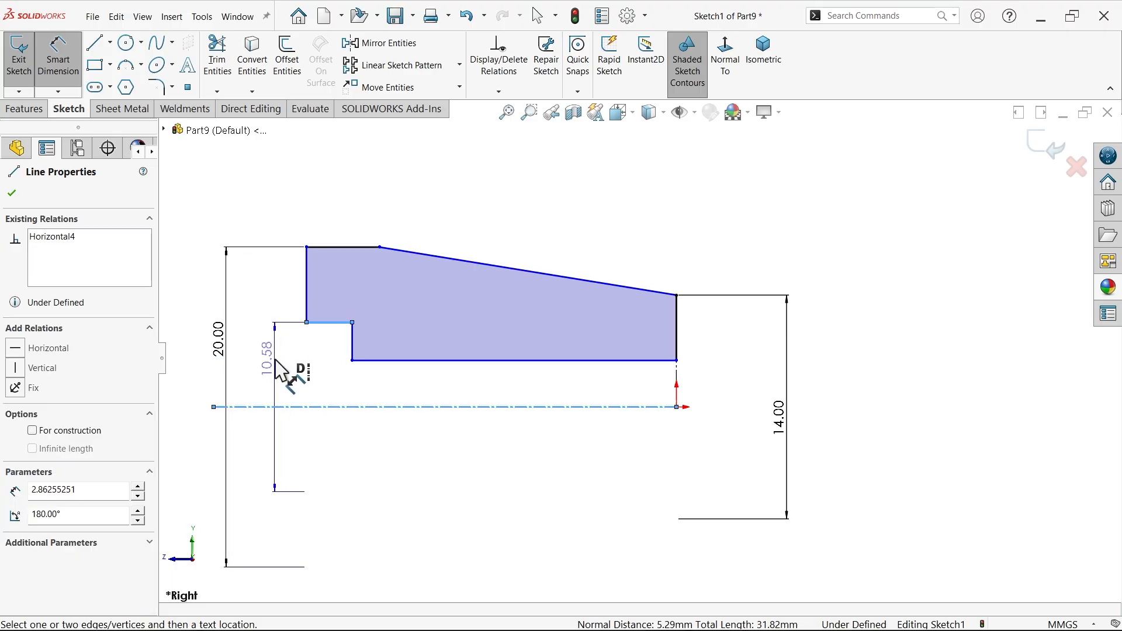
click(263, 369)
text(11)
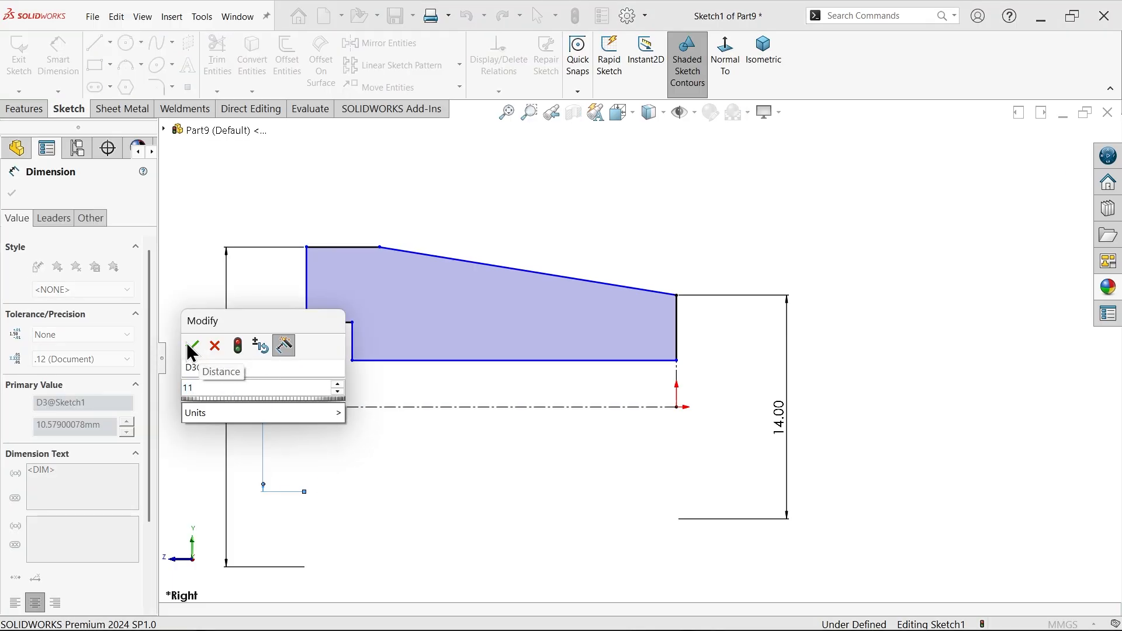
click(190, 345)
Step: Dimension the through bore's diameter about the horizontal centerline as 7.6 mm
click(659, 359)
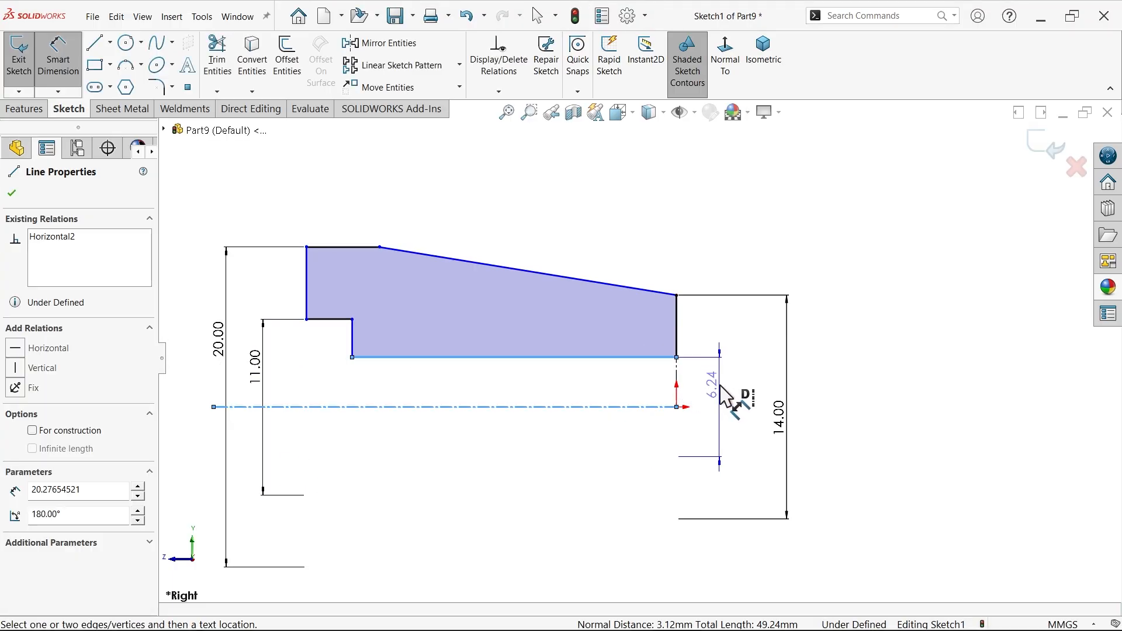
click(719, 406)
click(719, 399)
text(7.6)
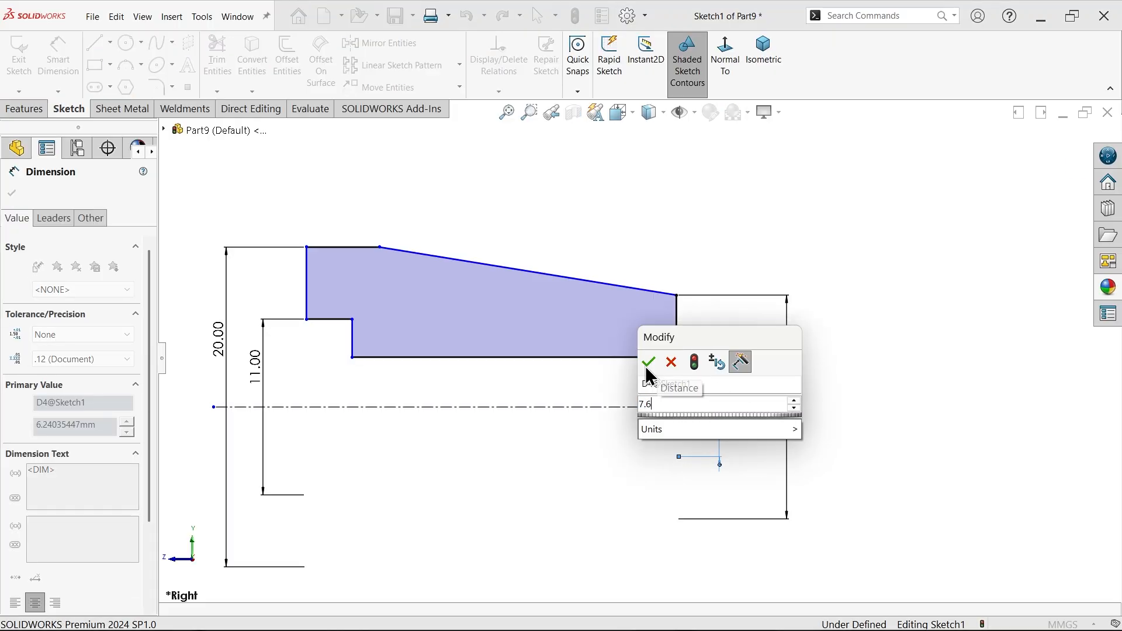
click(648, 362)
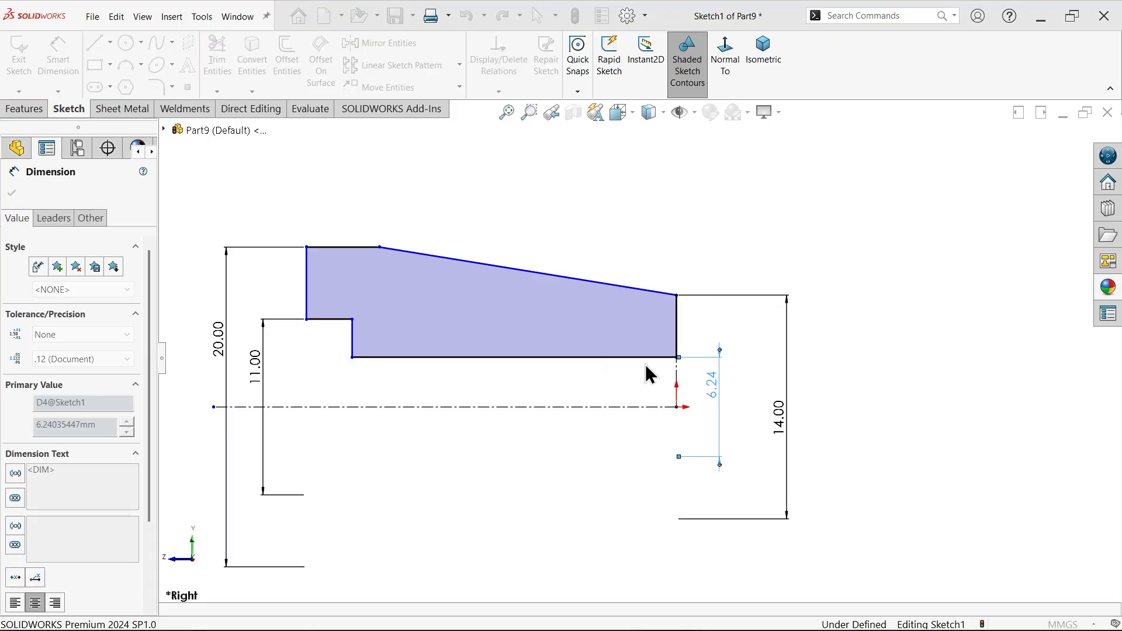
Step: Set the overall length between the profile's two vertical end edges to 16 mm and leave the dimension command
click(308, 293)
click(676, 327)
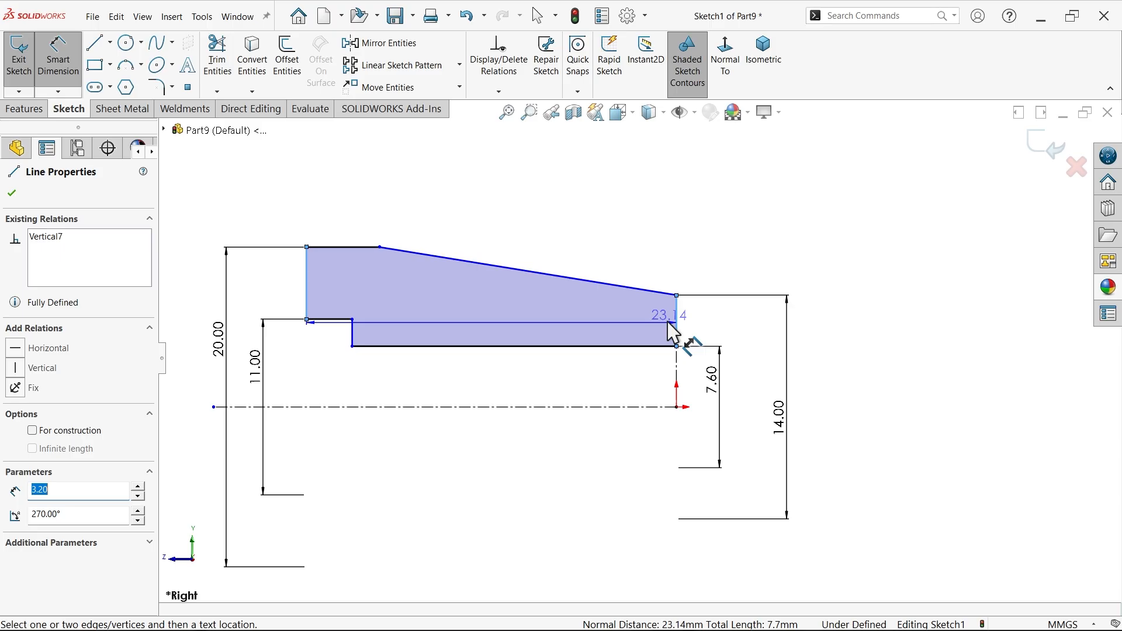
click(497, 203)
text(16)
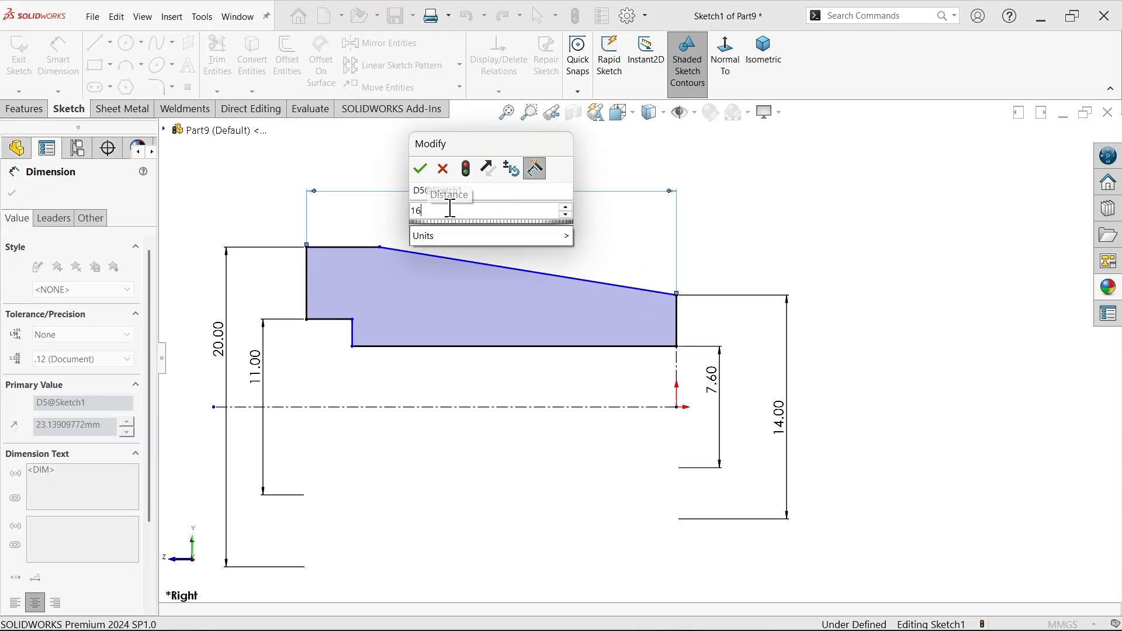
key(Return)
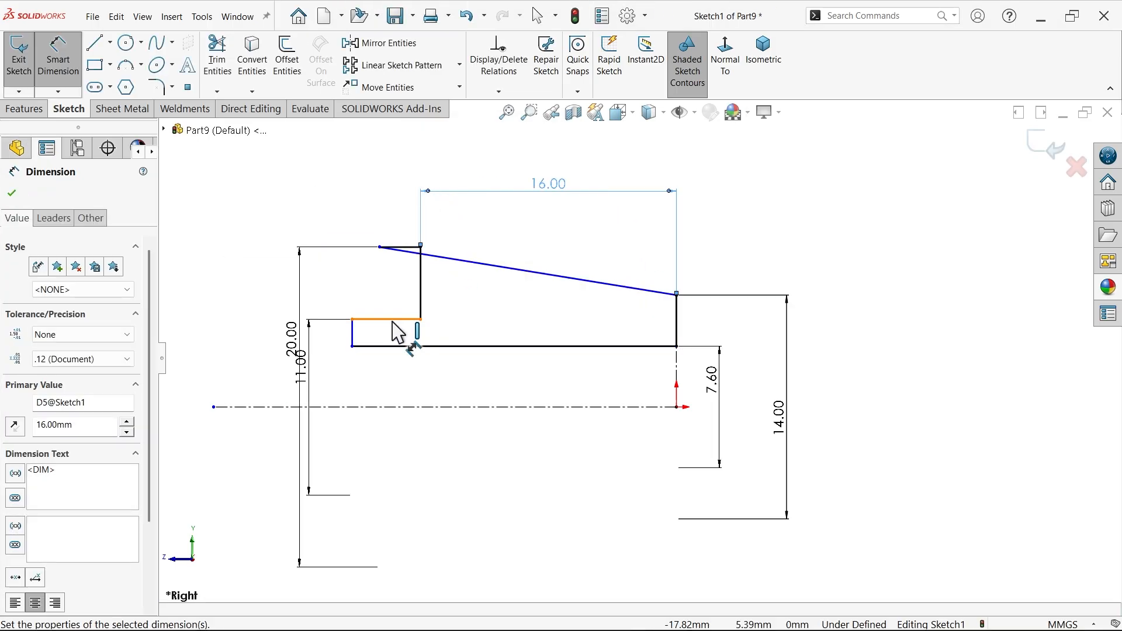
click(12, 193)
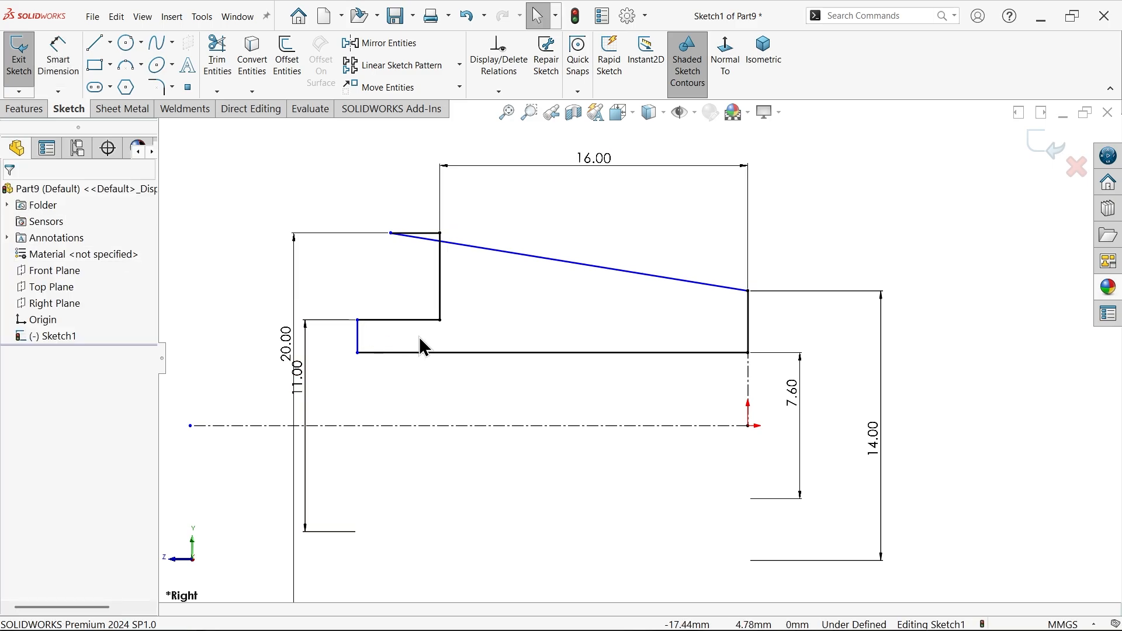
Step: Move the counterbore's vertical edge and the taper's upper endpoint inward past the wide end face to restore a closed, non-crossing profile
drag(358, 342, 507, 345)
click(388, 234)
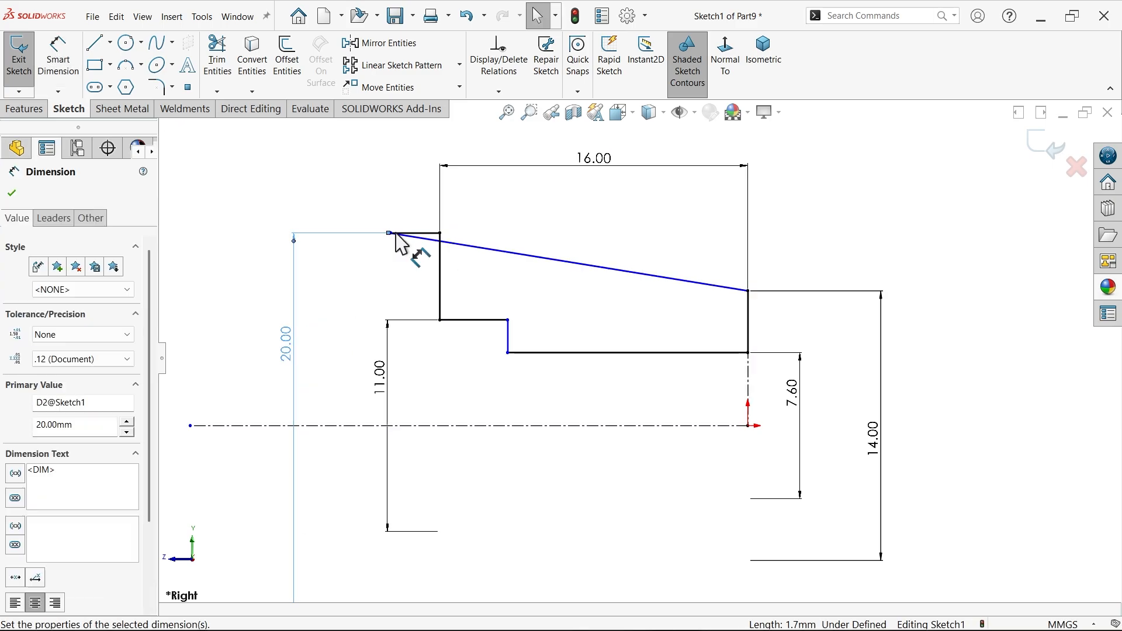
drag(396, 270, 530, 269)
Step: Dimension the profile's flat top edge as 3 mm and the counterbore depth as 2 mm
click(58, 59)
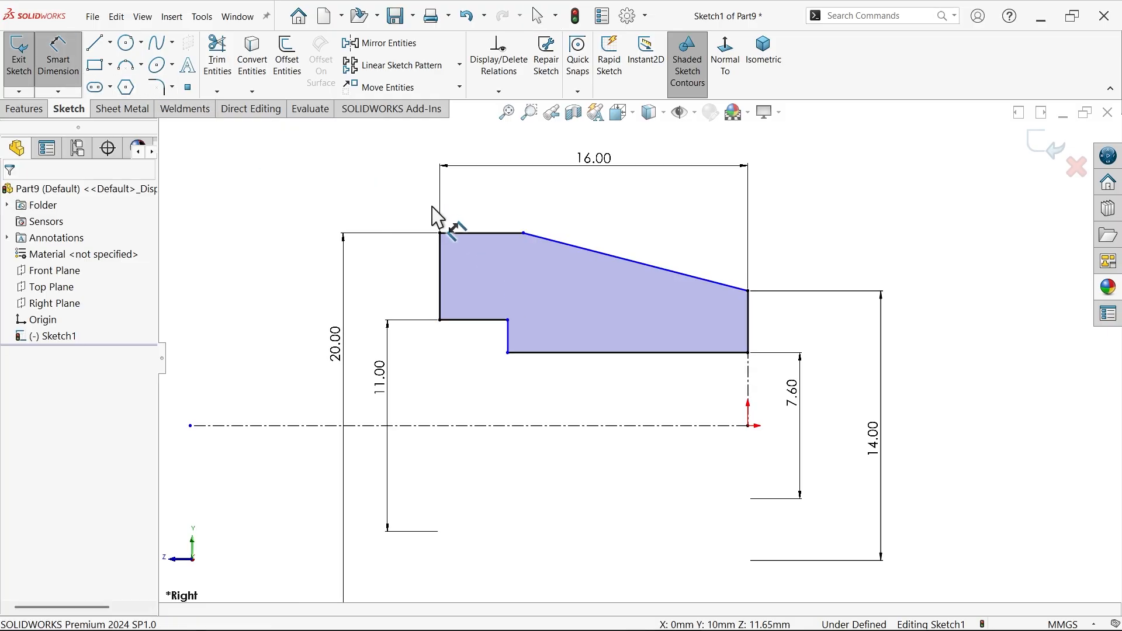
click(491, 234)
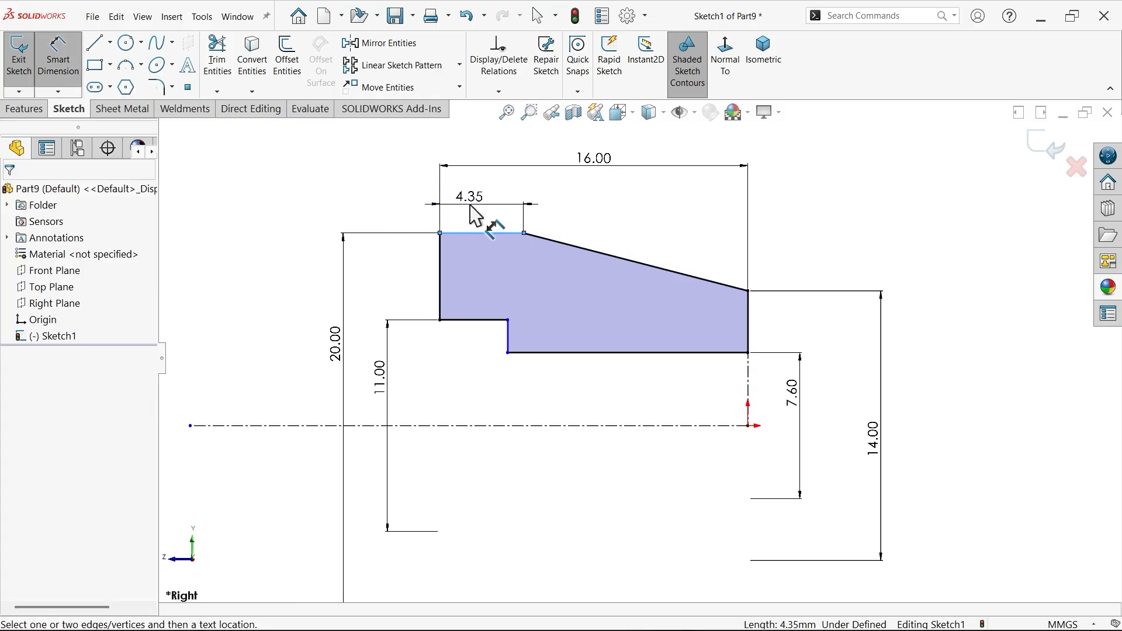
click(475, 221)
text(3)
key(Return)
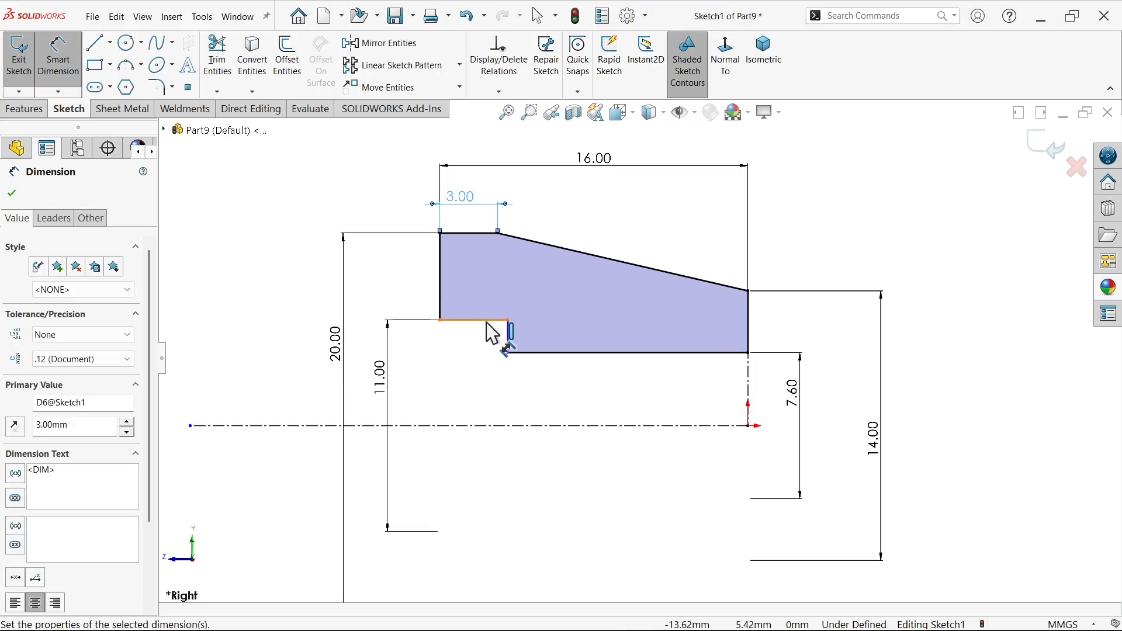
click(487, 322)
click(464, 354)
text(2)
key(Return)
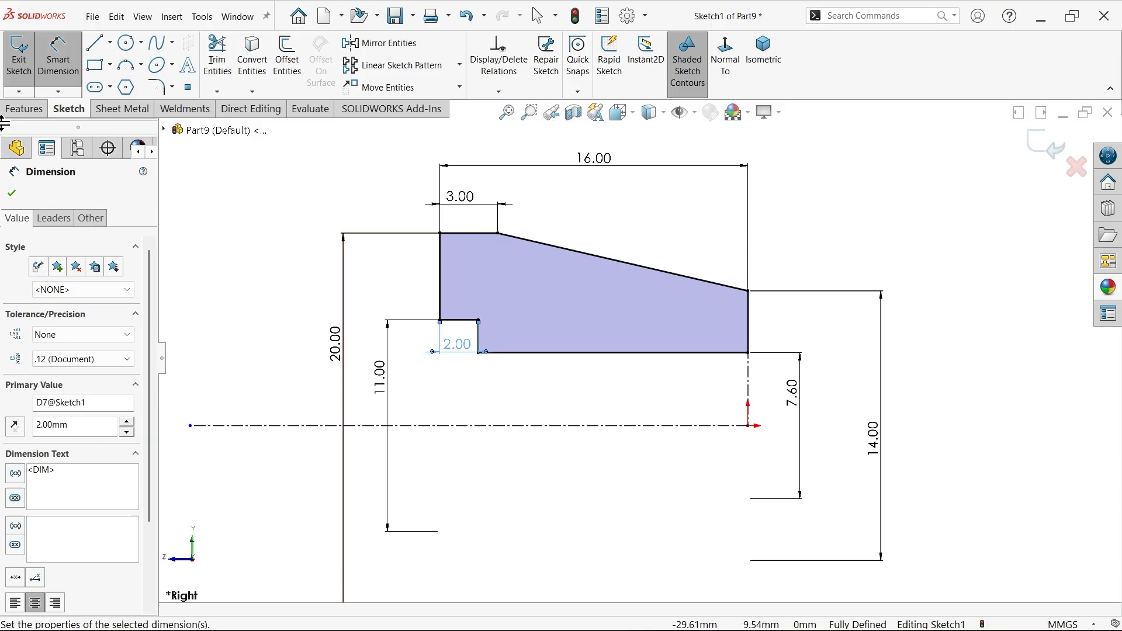
Step: Revolve the closed bush profile a full 360 degrees about the horizontal centerline as a blind boss
click(24, 108)
click(71, 58)
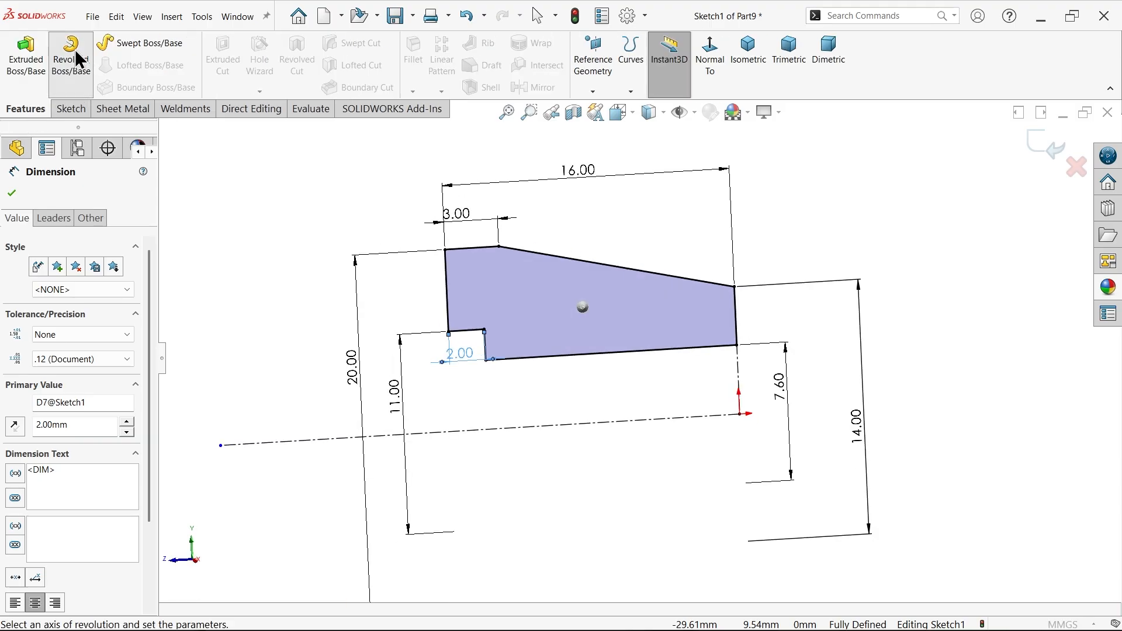
click(744, 66)
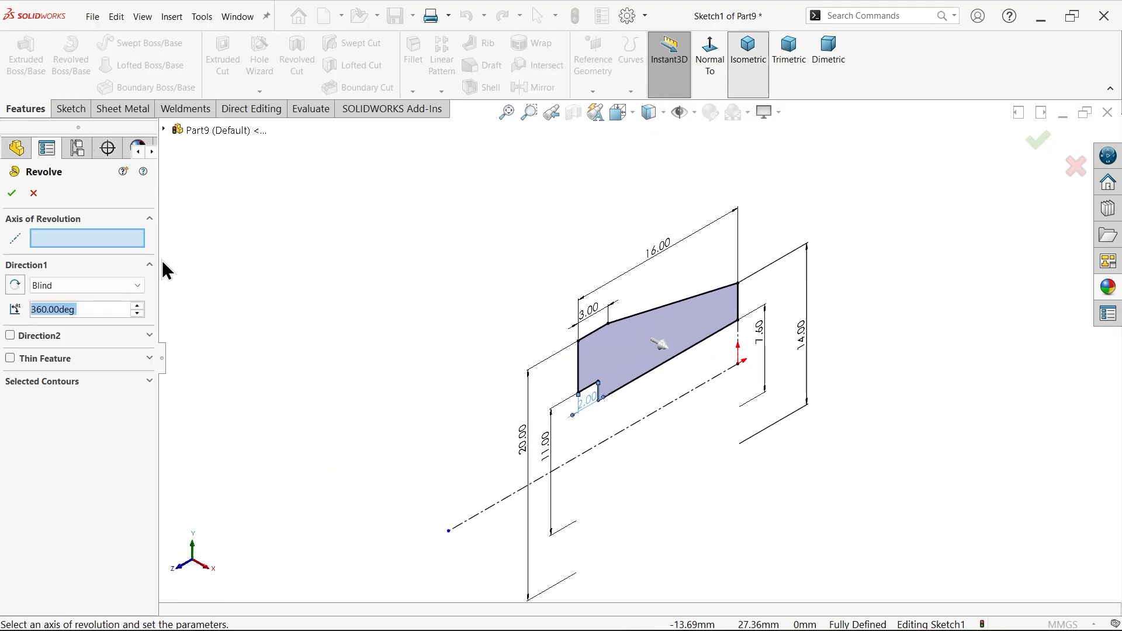
scroll(753, 420, down, 3)
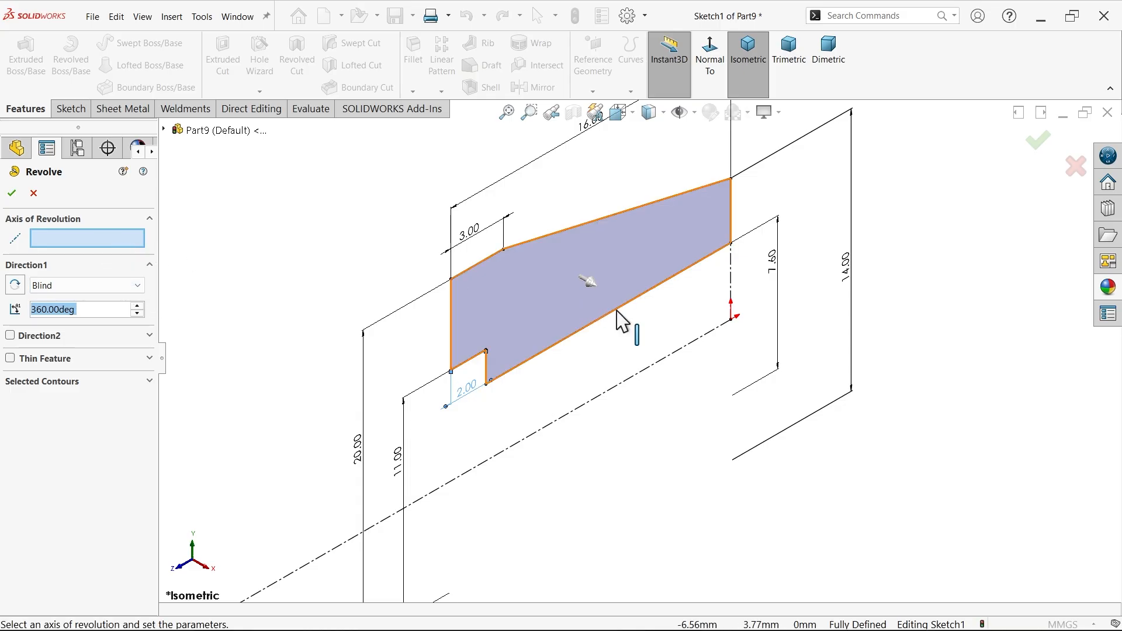
click(613, 388)
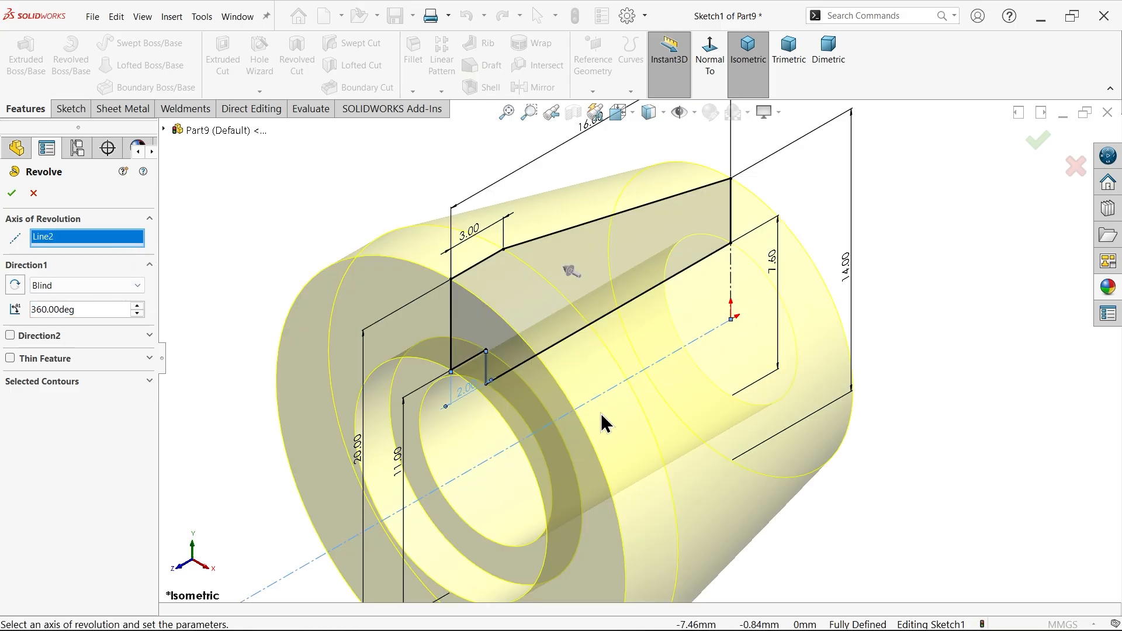
click(67, 286)
click(63, 300)
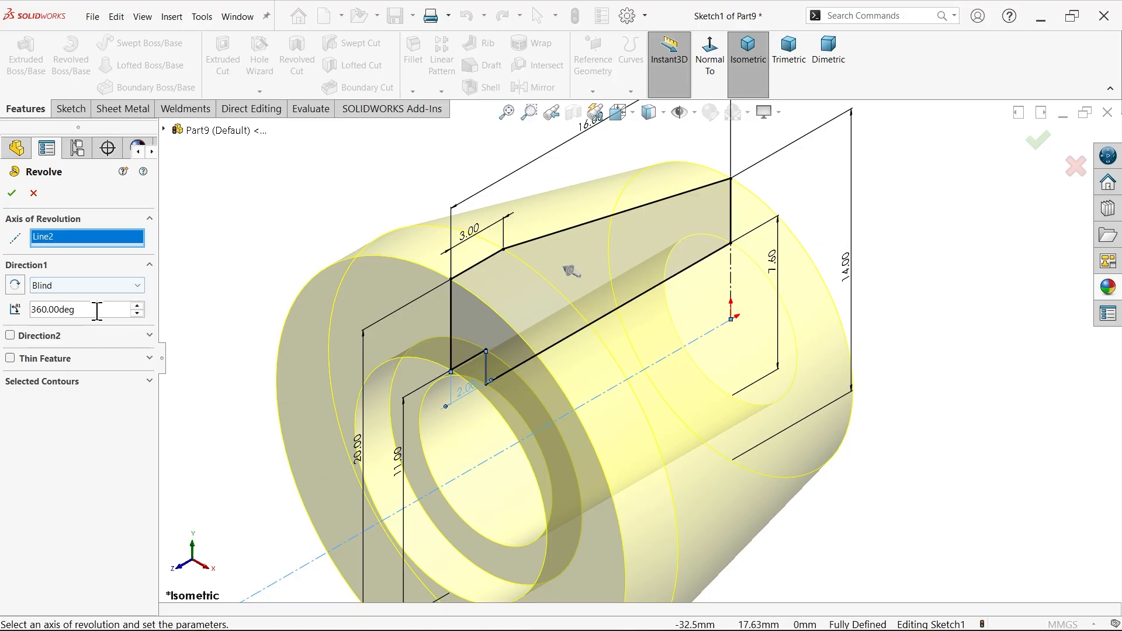
scroll(545, 321, up, 3)
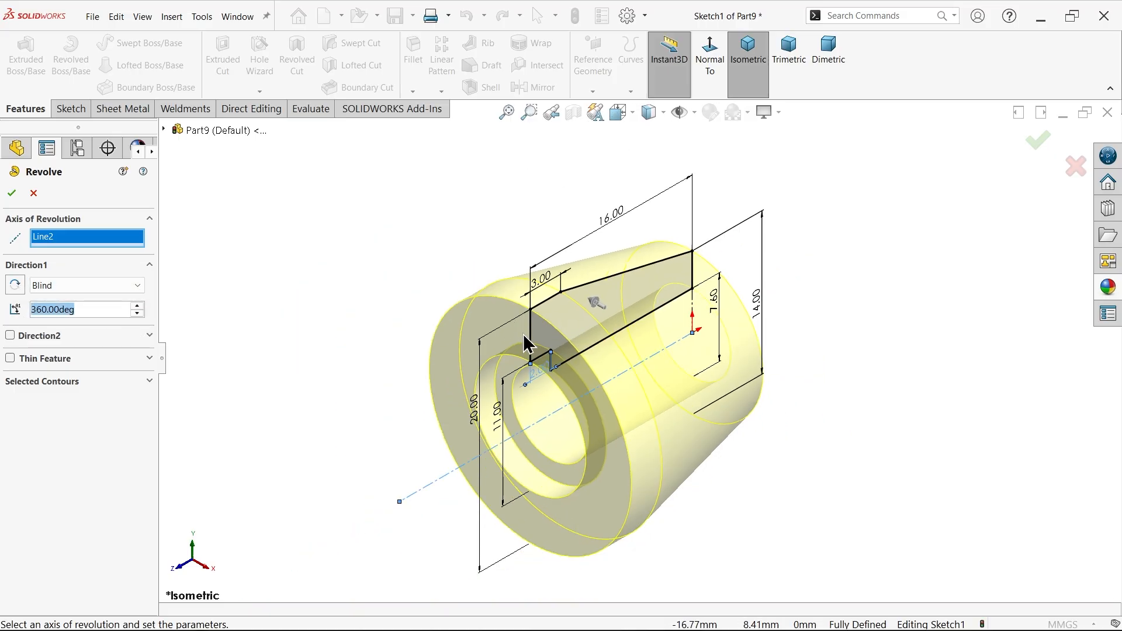
click(13, 194)
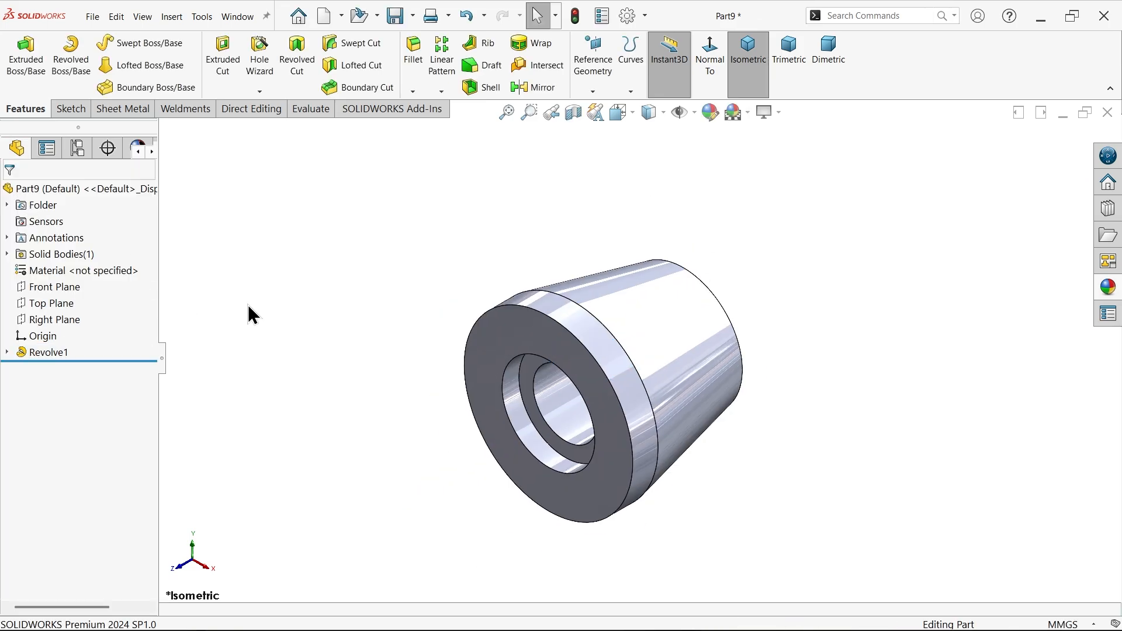
scroll(620, 345, up, 1)
scroll(701, 403, down, 2)
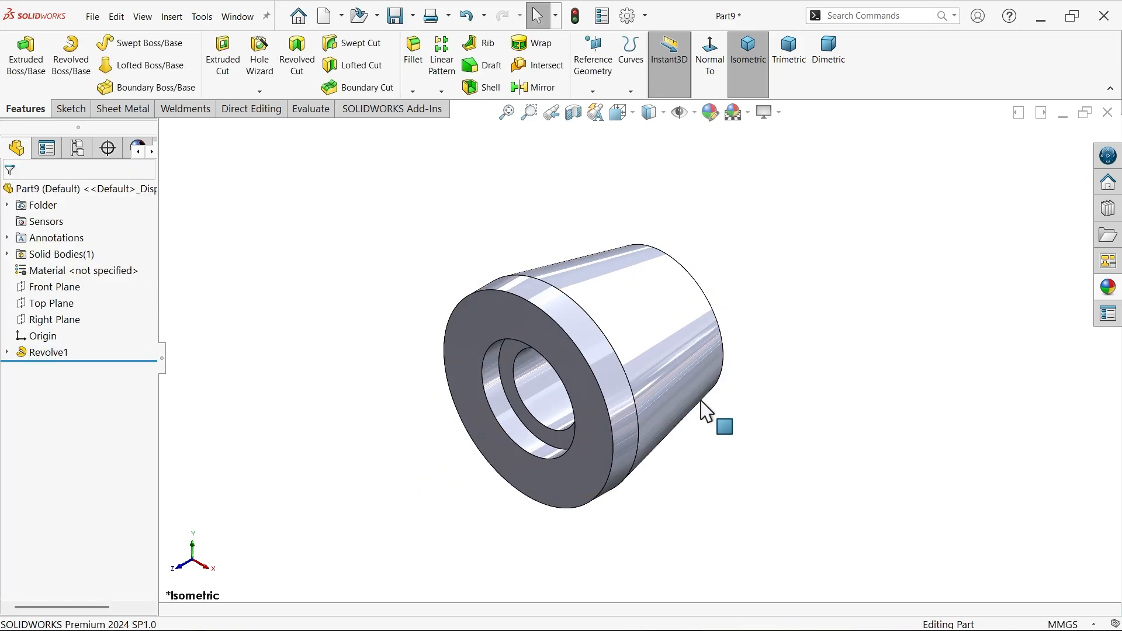
Step: Assign Gray Cast Iron from the Iron materials to the bush and close the material library
right_click(116, 277)
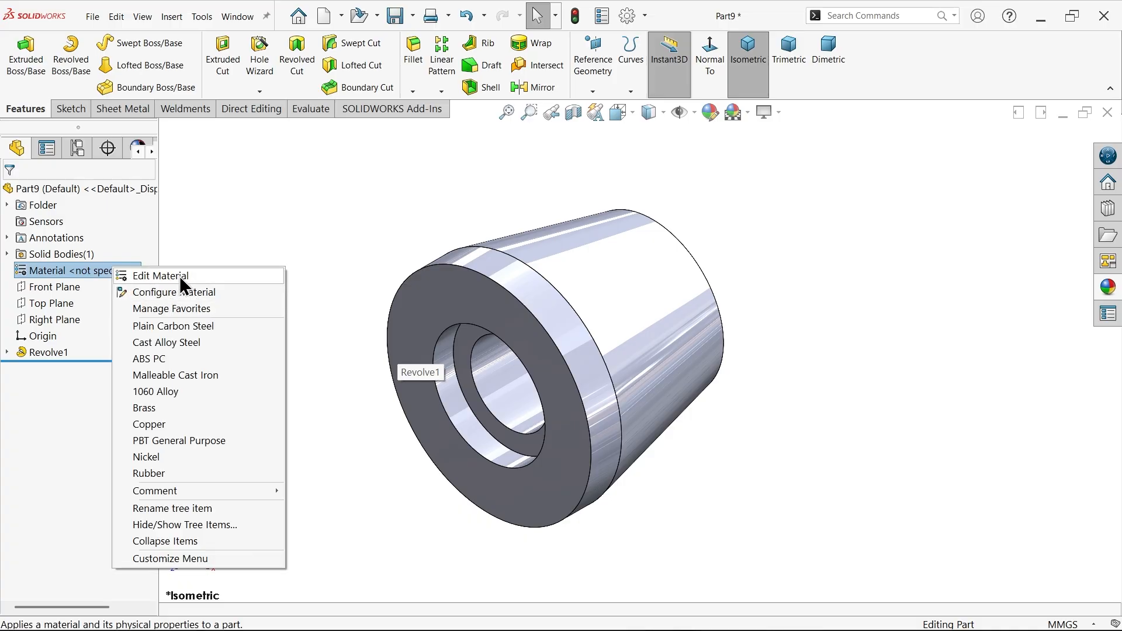
click(180, 276)
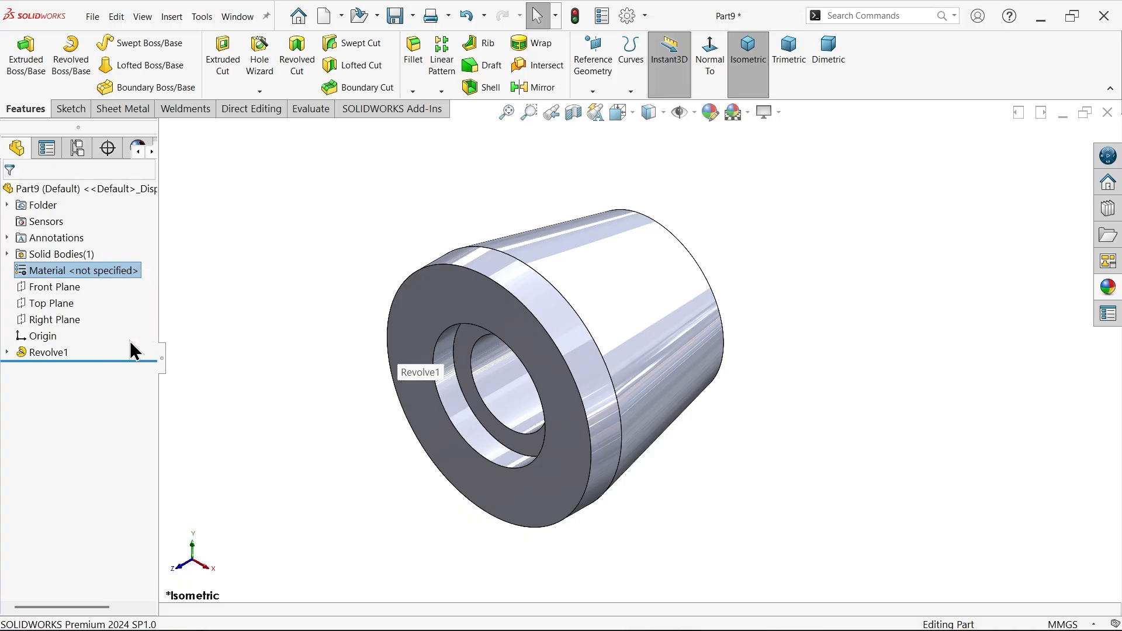
scroll(322, 432, down, 2)
scroll(327, 437, down, 1)
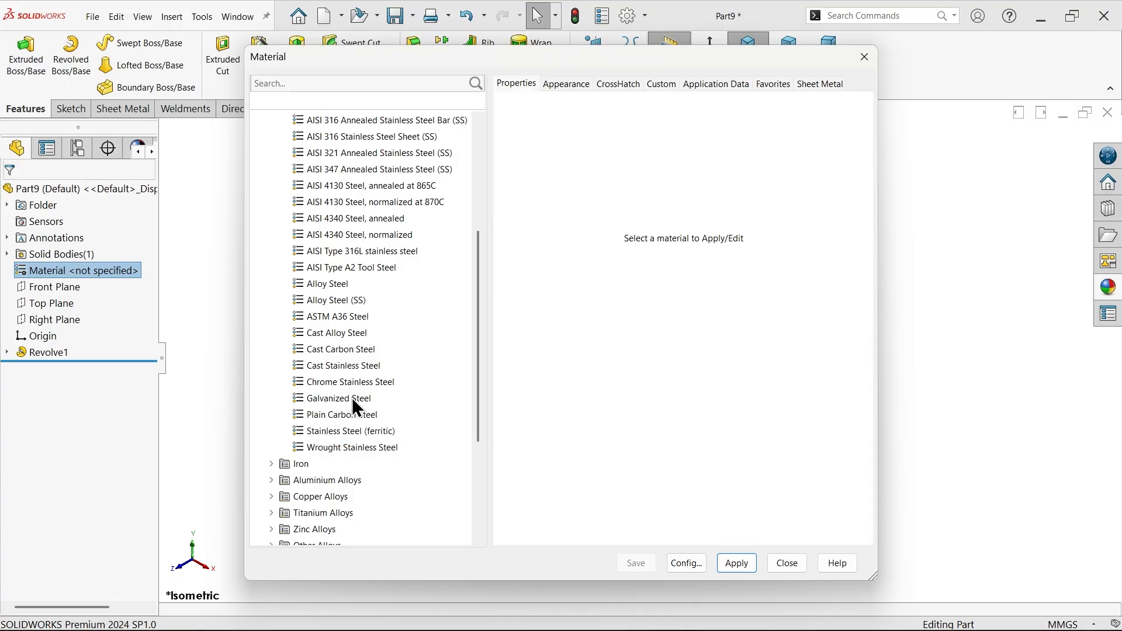
click(272, 463)
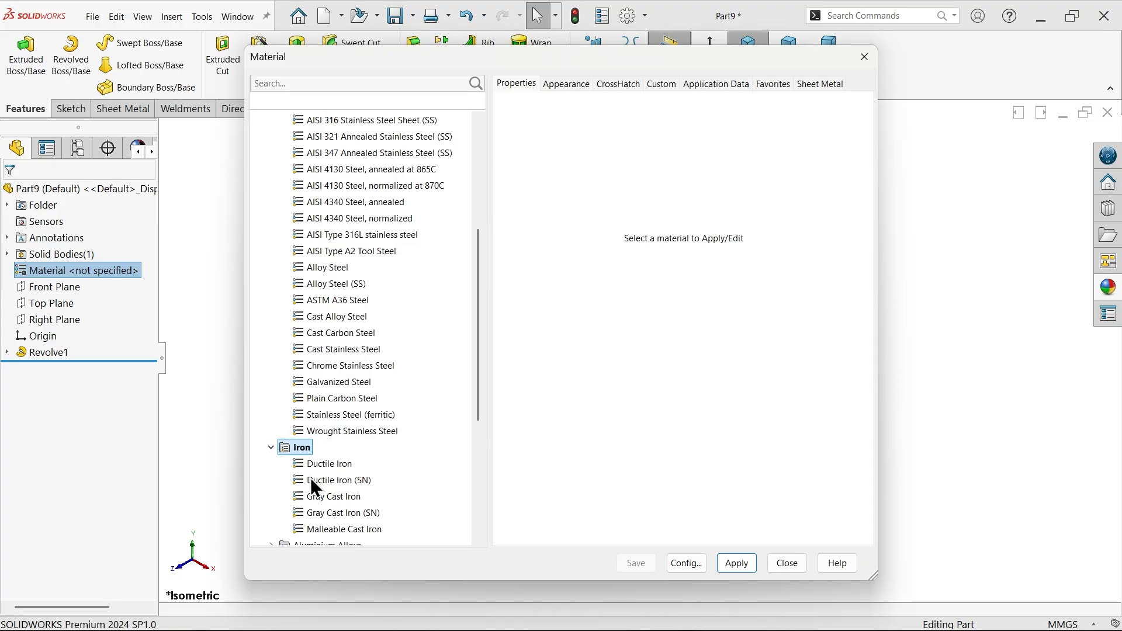
click(345, 497)
click(737, 563)
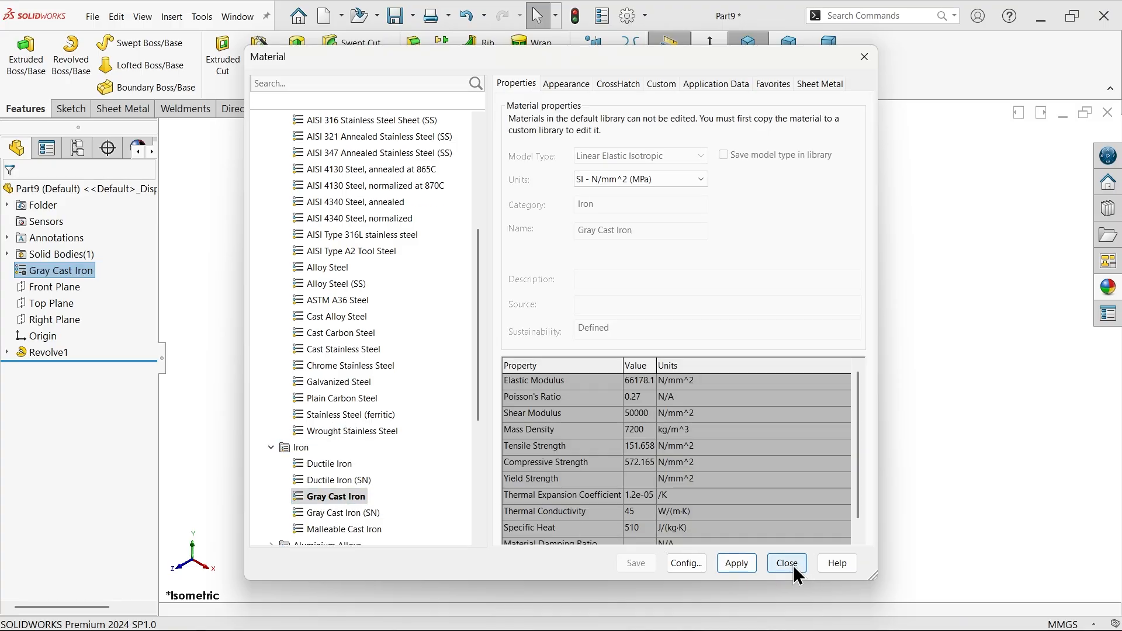
click(786, 564)
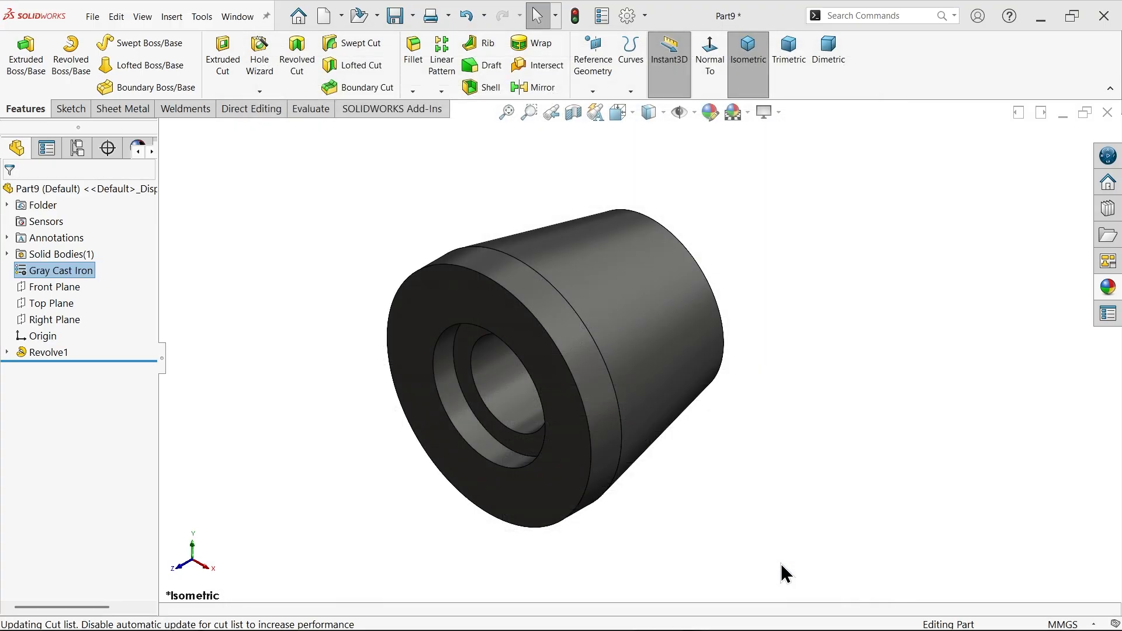
Step: Apply the polished steel appearance to the counterbore wall, its shoulder face and the through bore
click(458, 433)
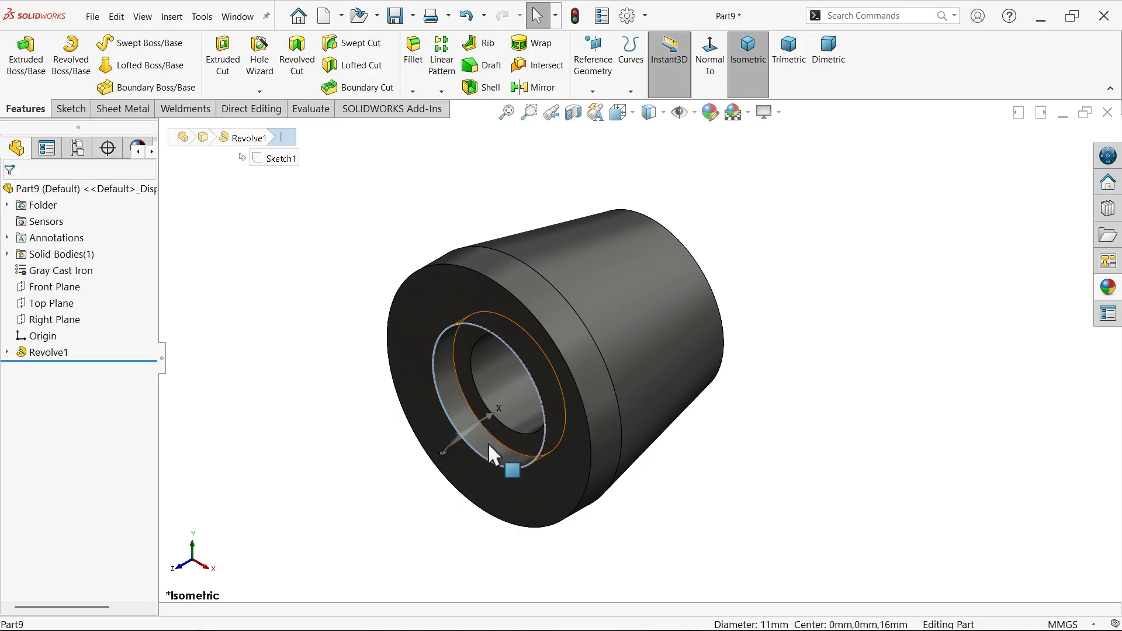
click(501, 447)
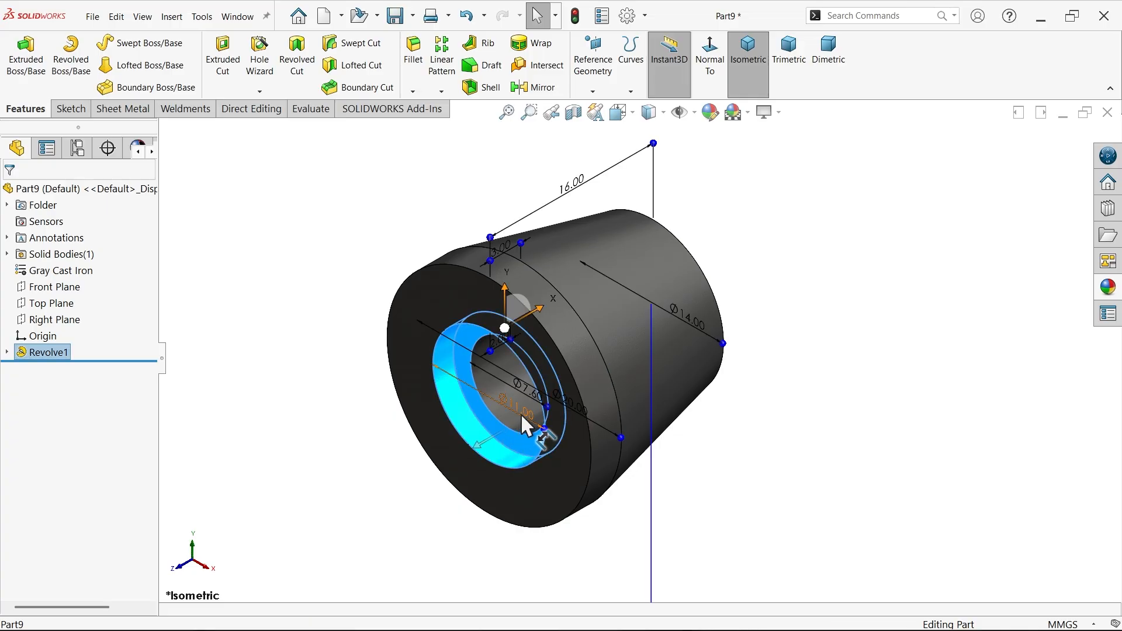
ctrl+click(521, 412)
ctrl+click(491, 380)
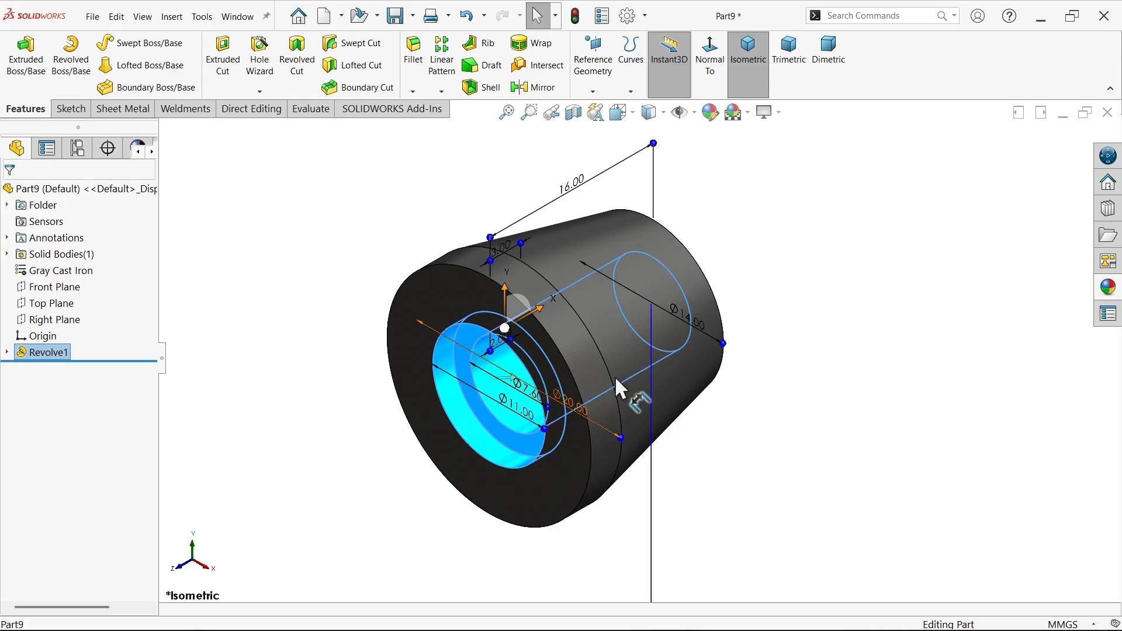
click(1110, 288)
click(962, 358)
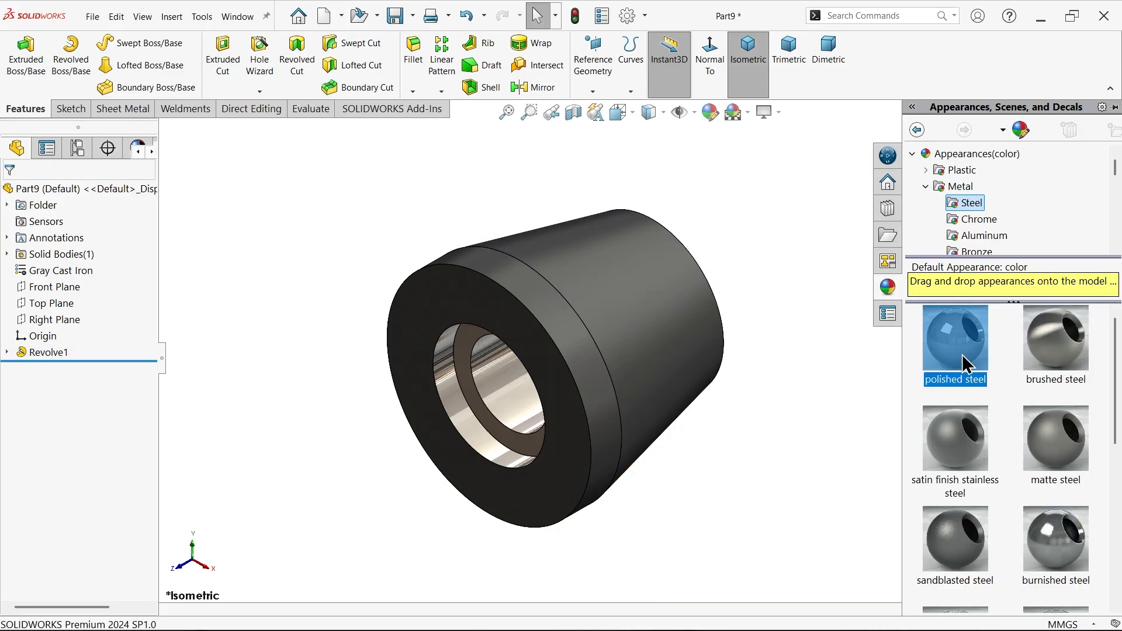
Step: Restore the isometric view of the bush and save the part as 4-BUSH in the C-CLAMP ASSEMBLY folder
middle_drag(822, 357, 650, 380)
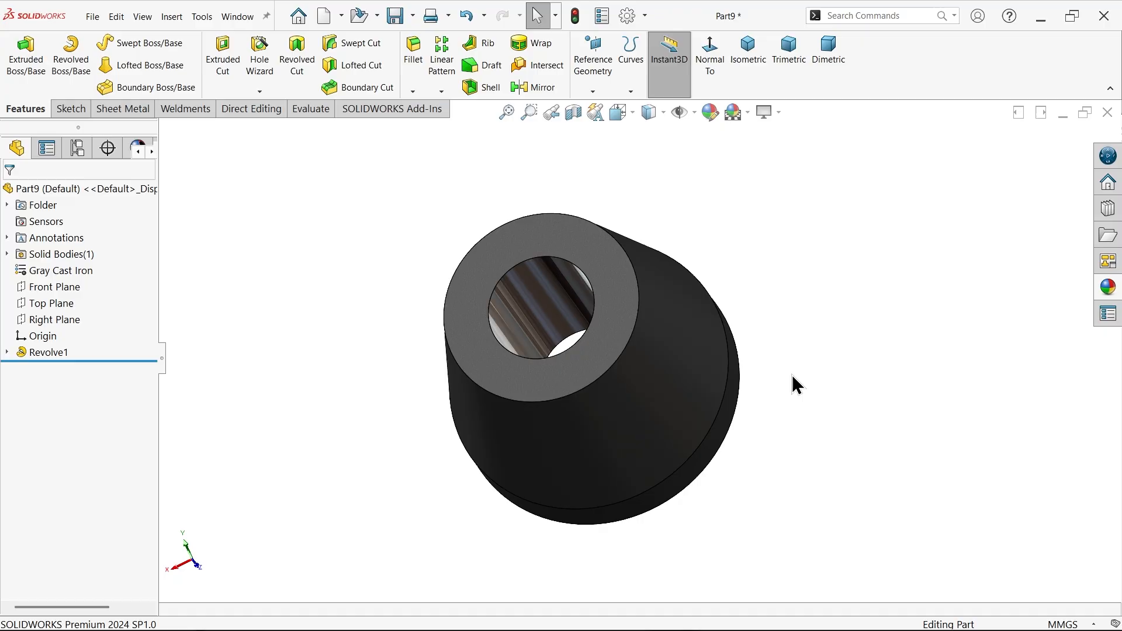
click(747, 59)
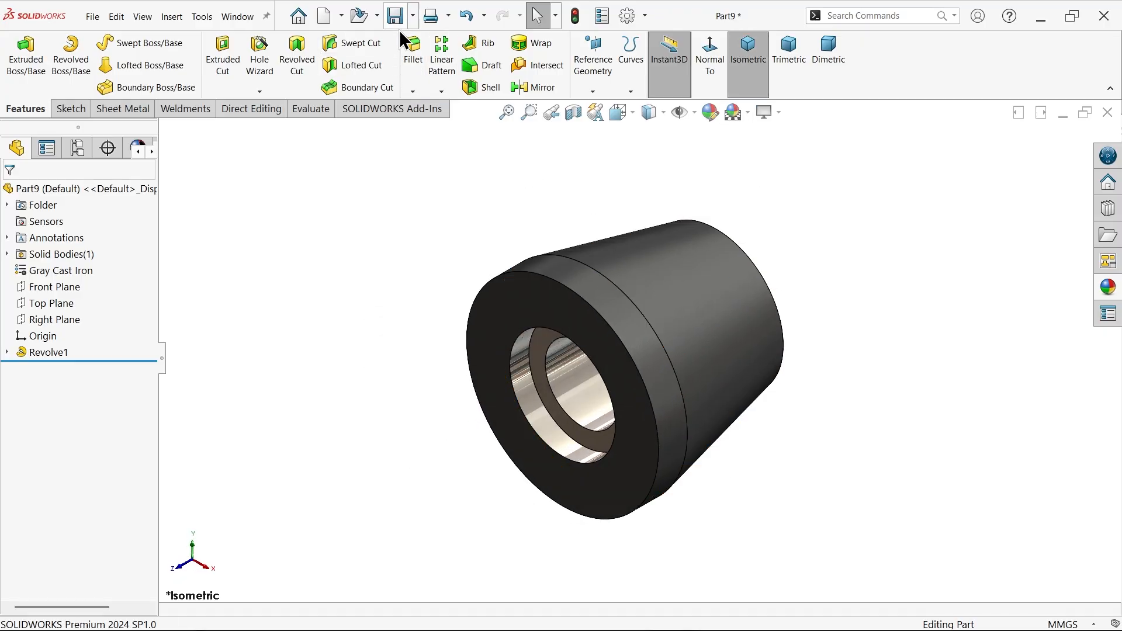
click(401, 21)
text(4-BUSH)
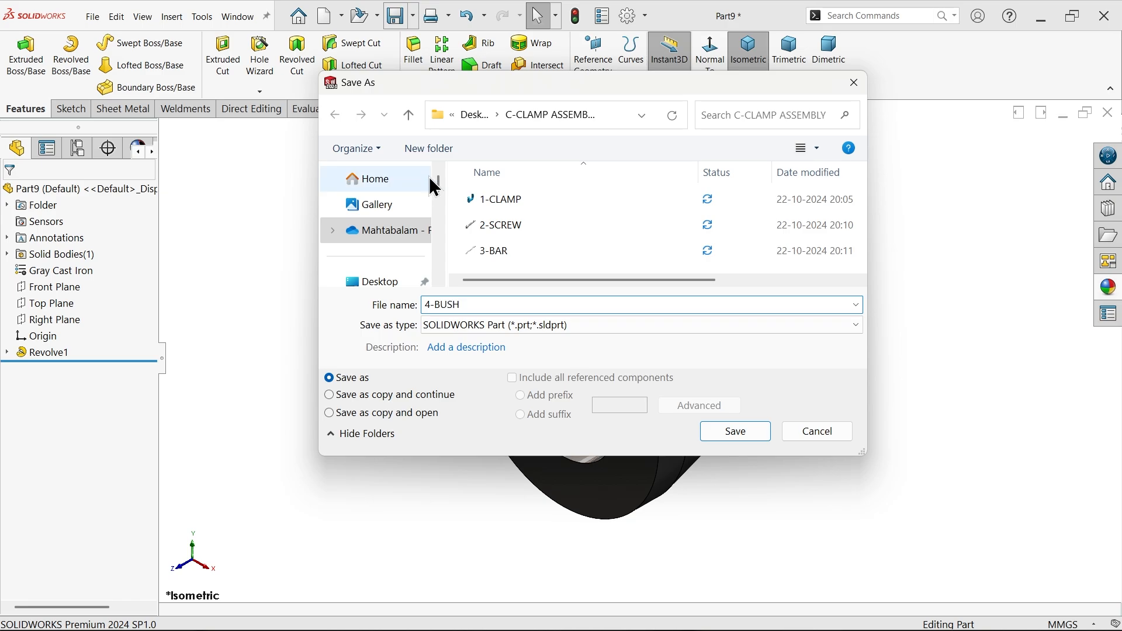
click(742, 434)
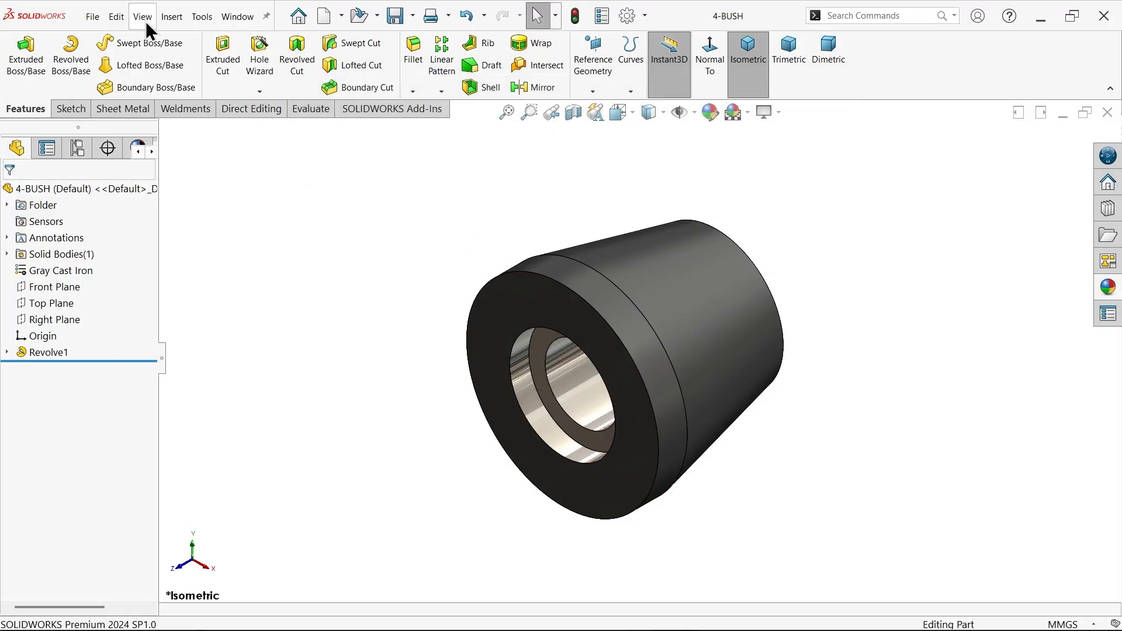
Step: Create a new part document and change its scene background to plain white
click(93, 16)
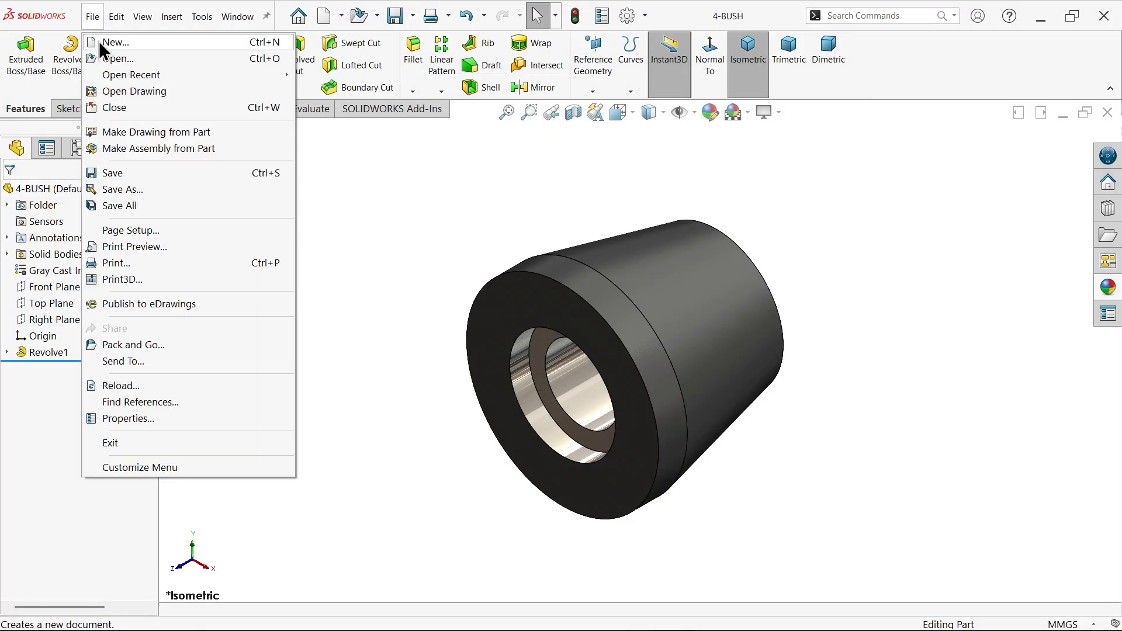
click(103, 43)
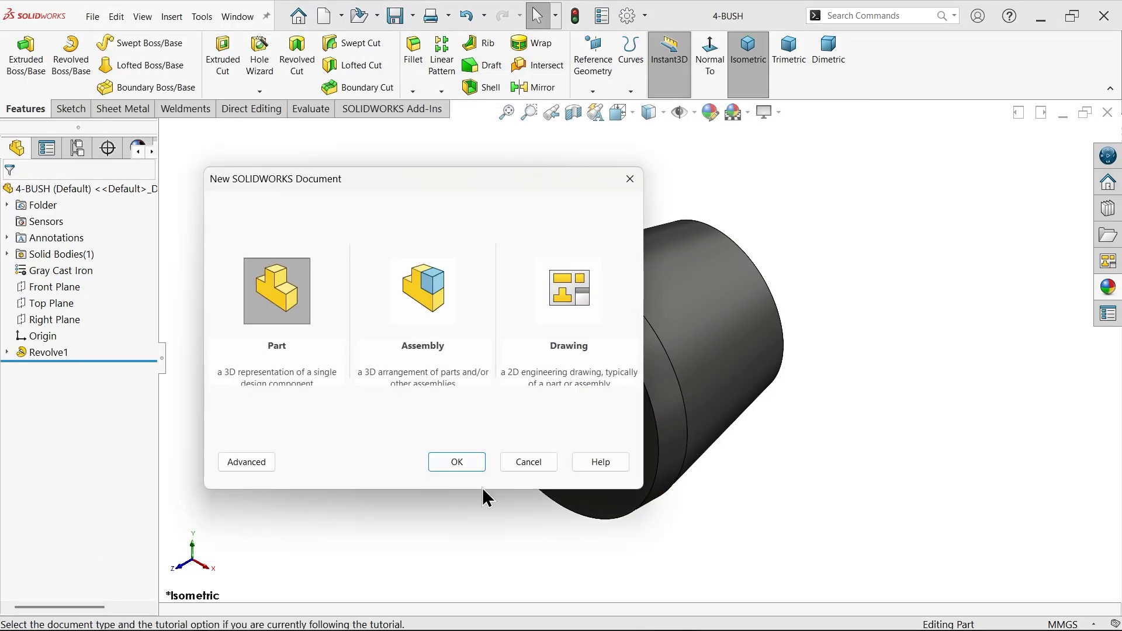
click(455, 463)
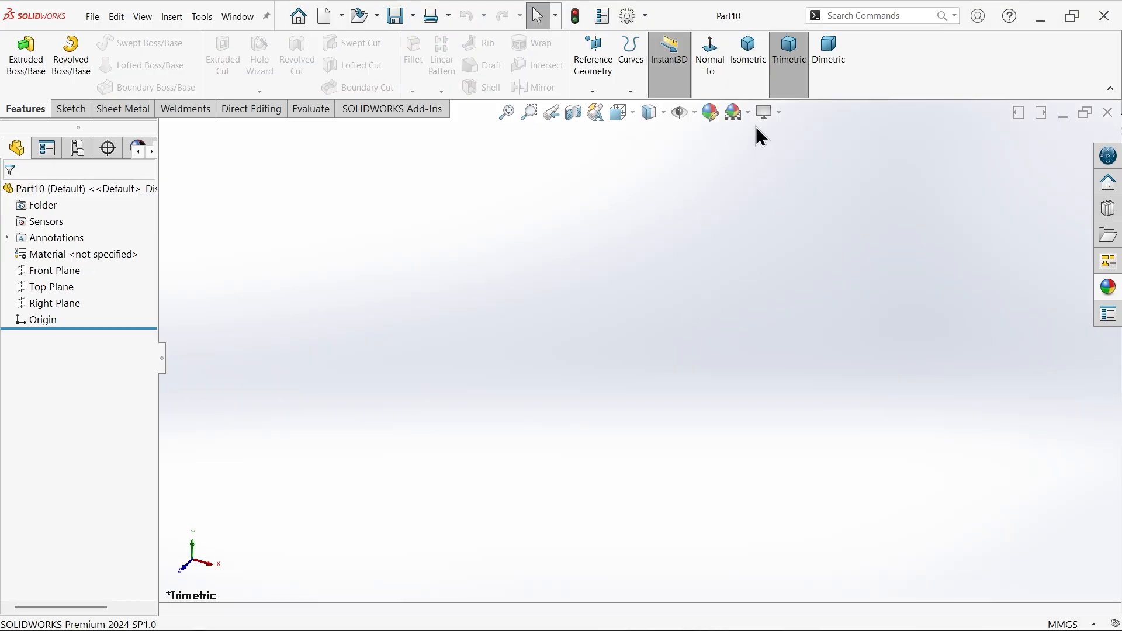
click(748, 113)
click(757, 150)
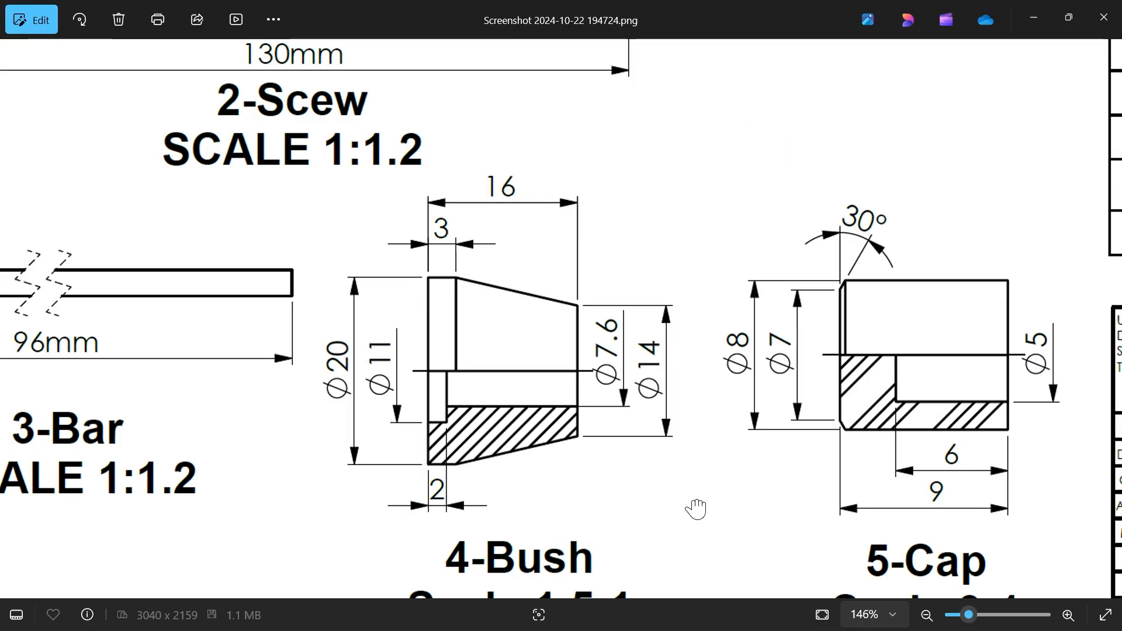
Step: Check the 5-Cap dimensions in the reference drawing image, return to SOLIDWORKS and start a sketch on the Right Plane
mouse_move(696, 509)
mouse_down()
mouse_move(491, 430)
mouse_move(478, 413)
mouse_up()
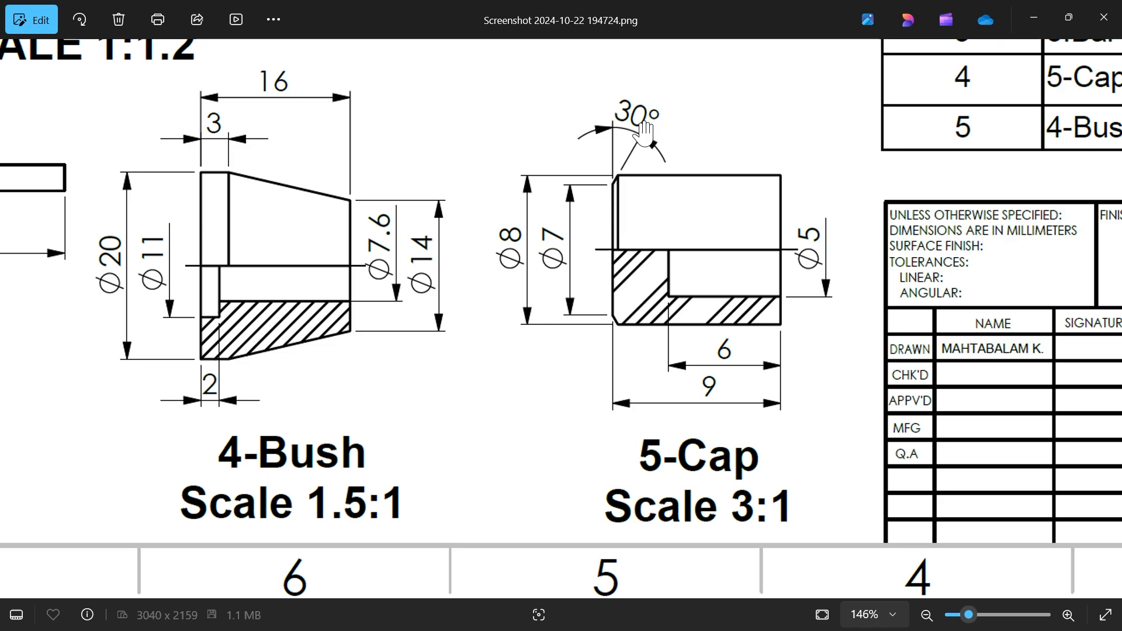
click(1033, 18)
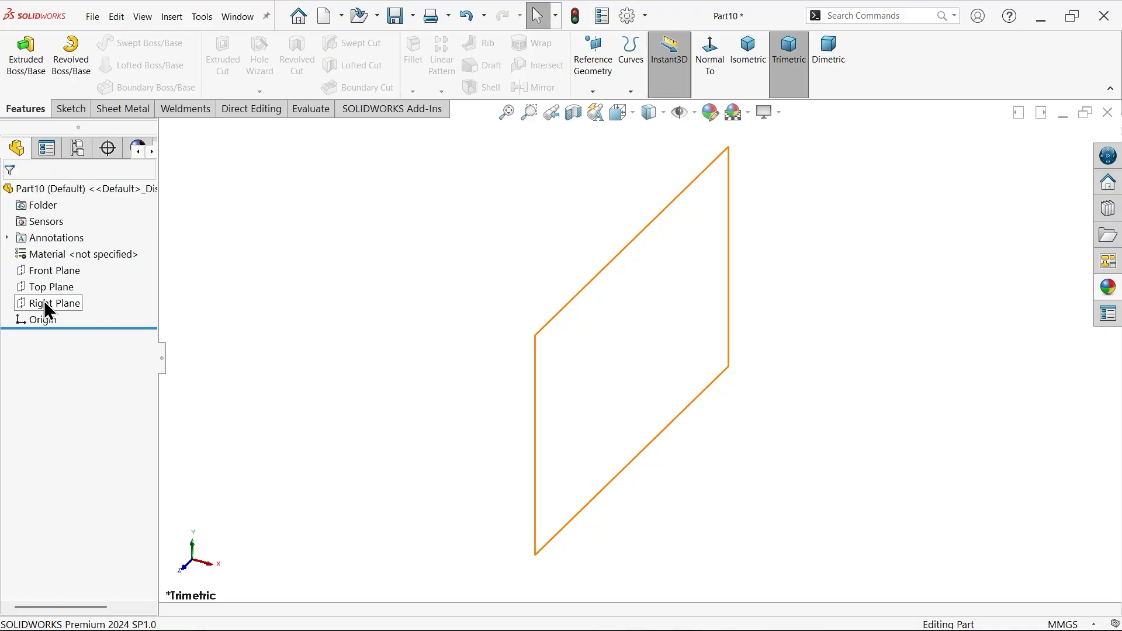
click(45, 301)
click(55, 284)
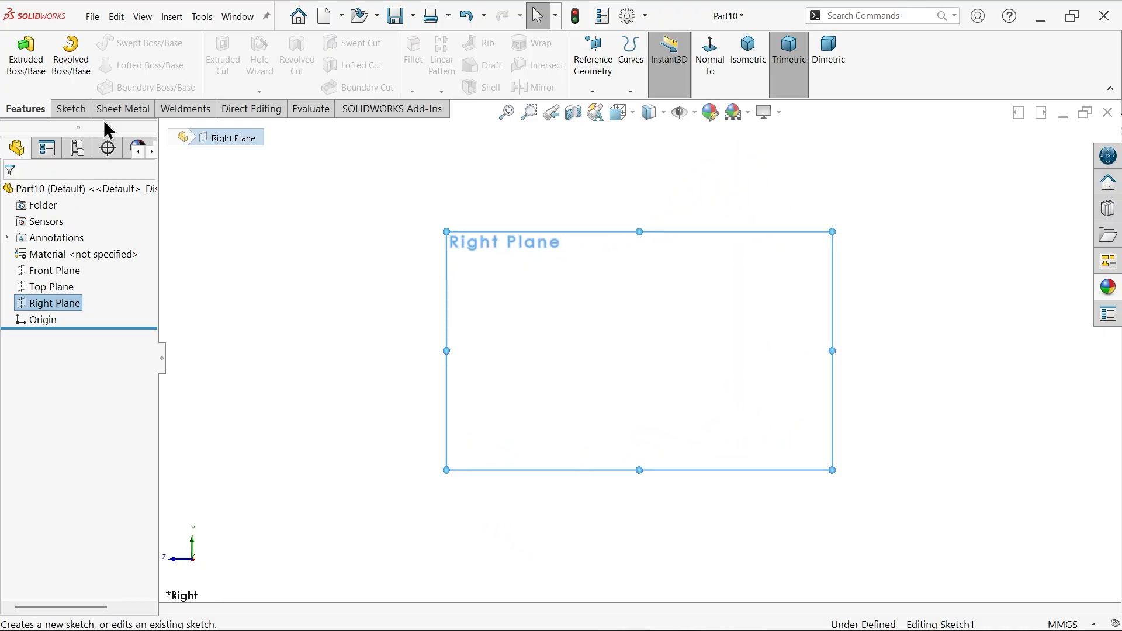
Step: Sketch a closed L-shaped profile below the origin, with a lower leg about 13 mm high and an inner horizontal edge about 31 mm long
click(96, 44)
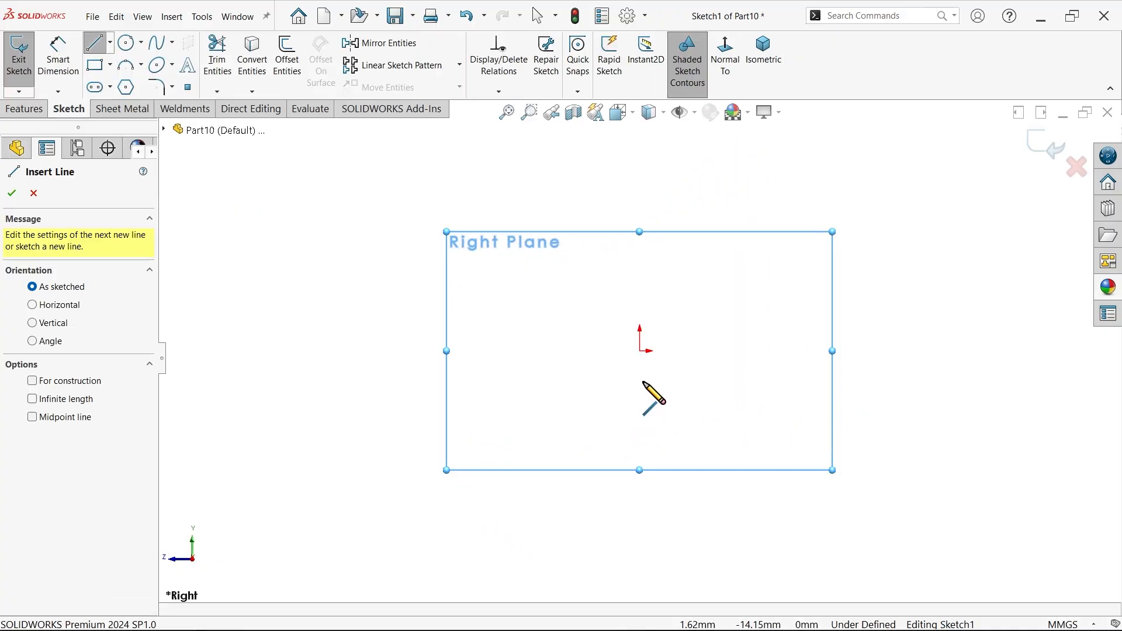
scroll(643, 387, down, 1)
scroll(605, 372, down, 1)
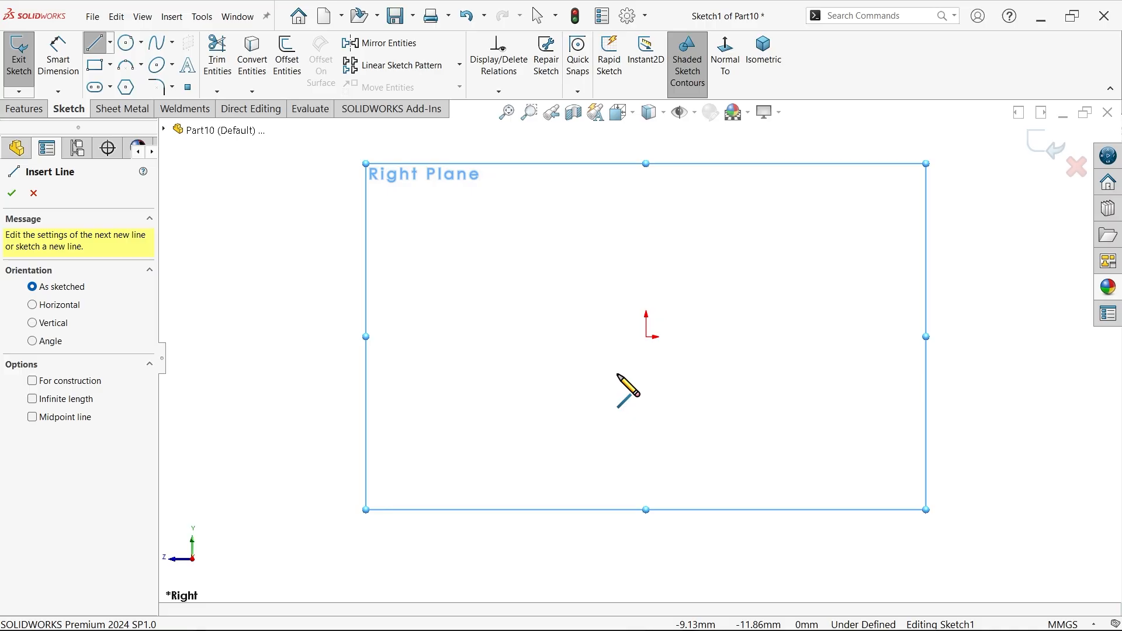
click(646, 397)
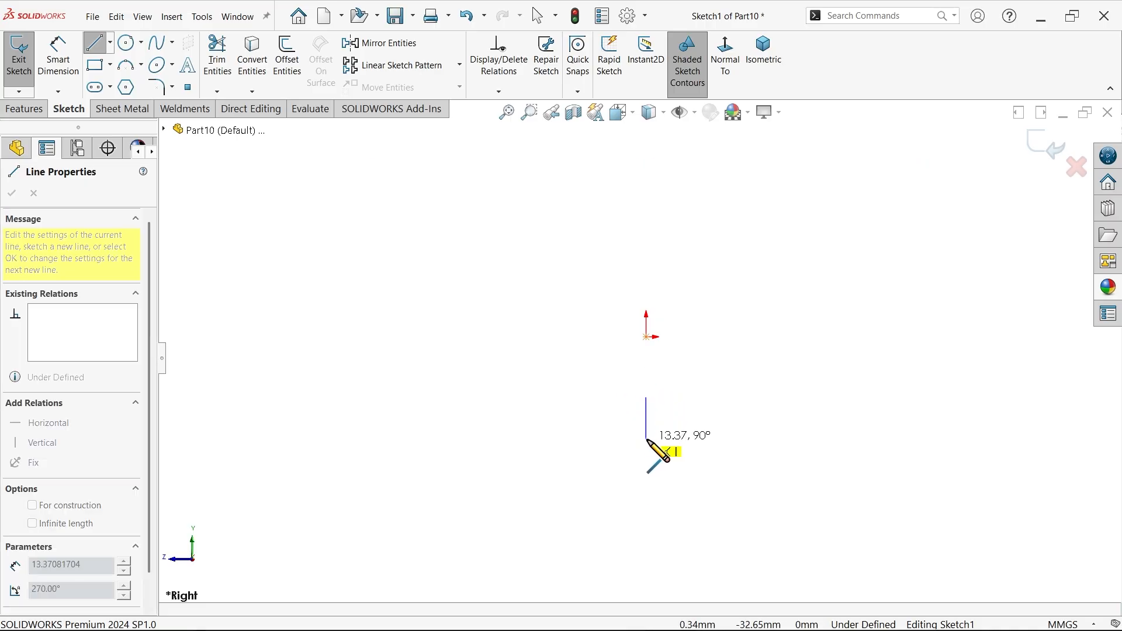
click(647, 439)
click(494, 439)
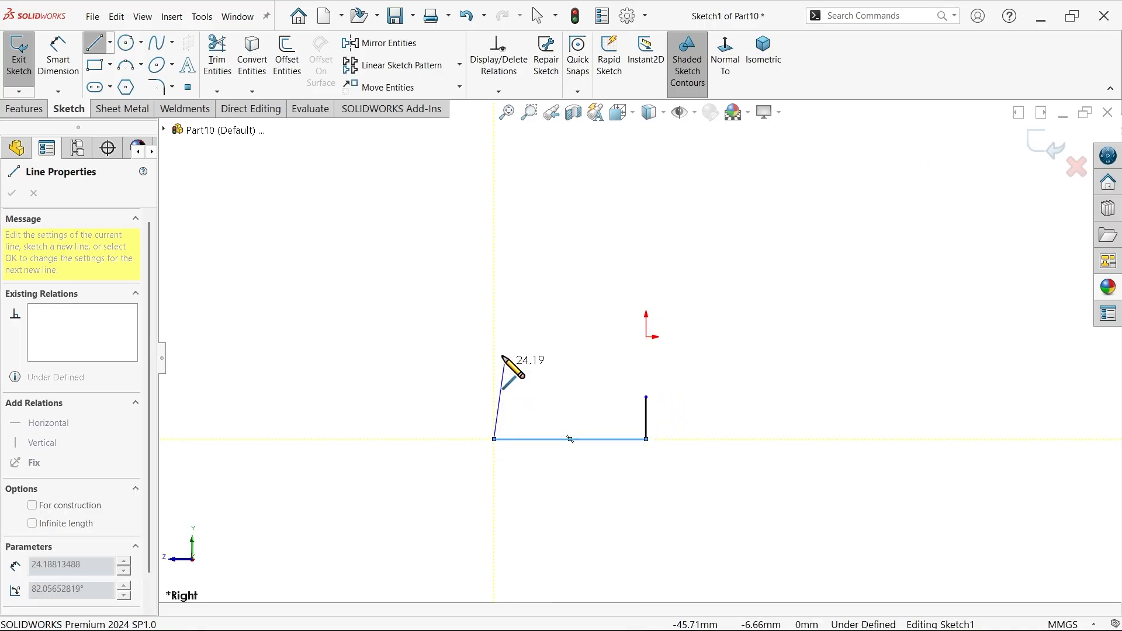
click(494, 337)
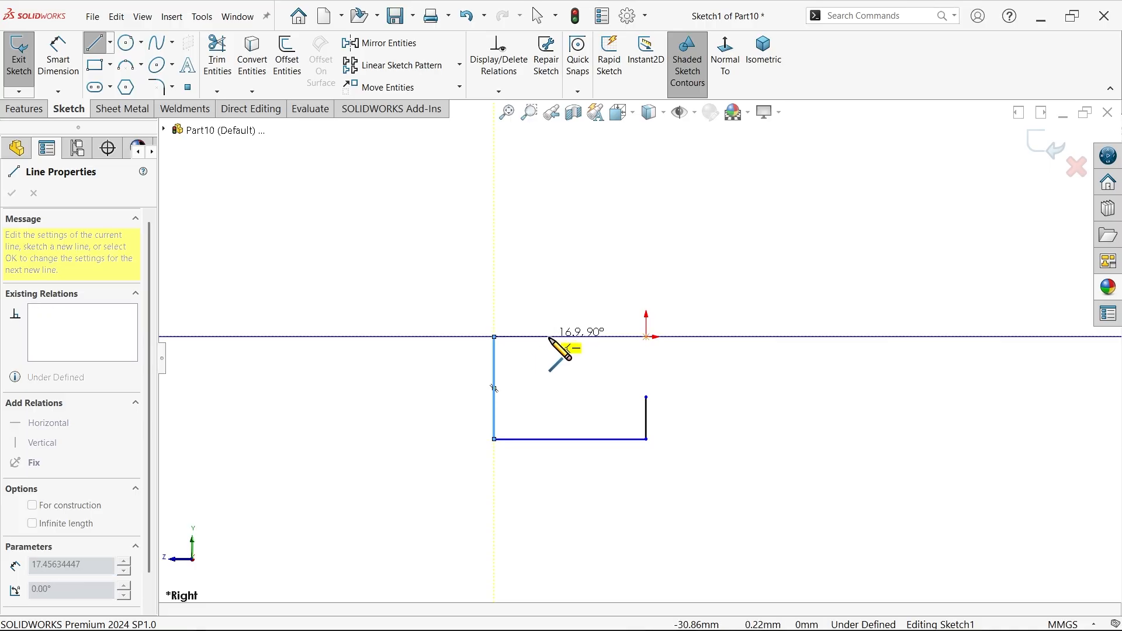
click(547, 337)
click(547, 398)
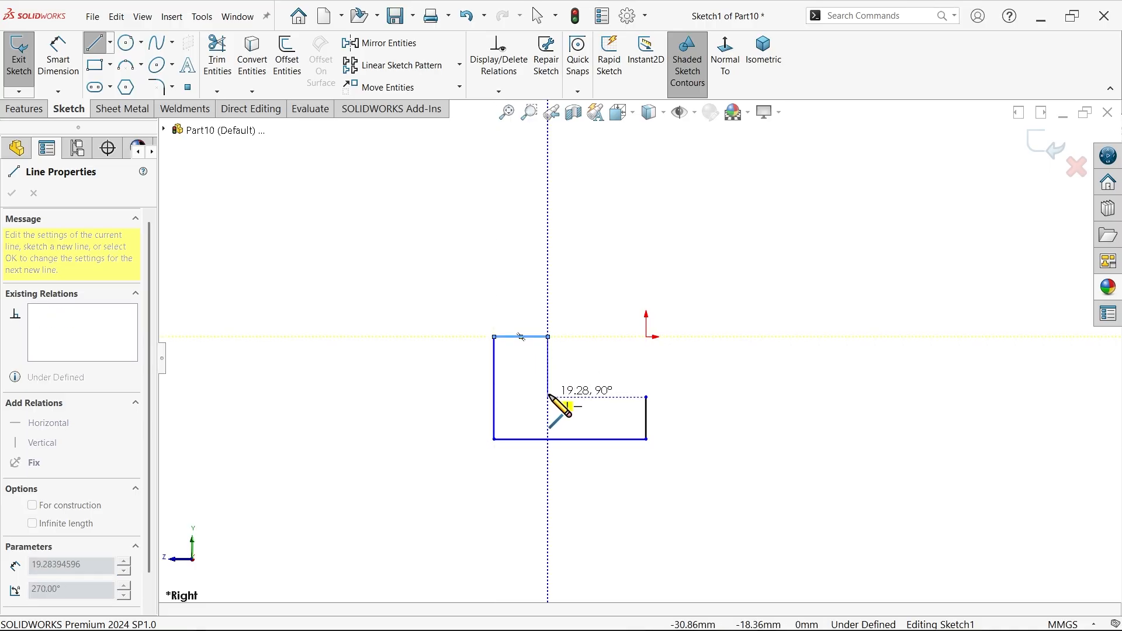
click(647, 397)
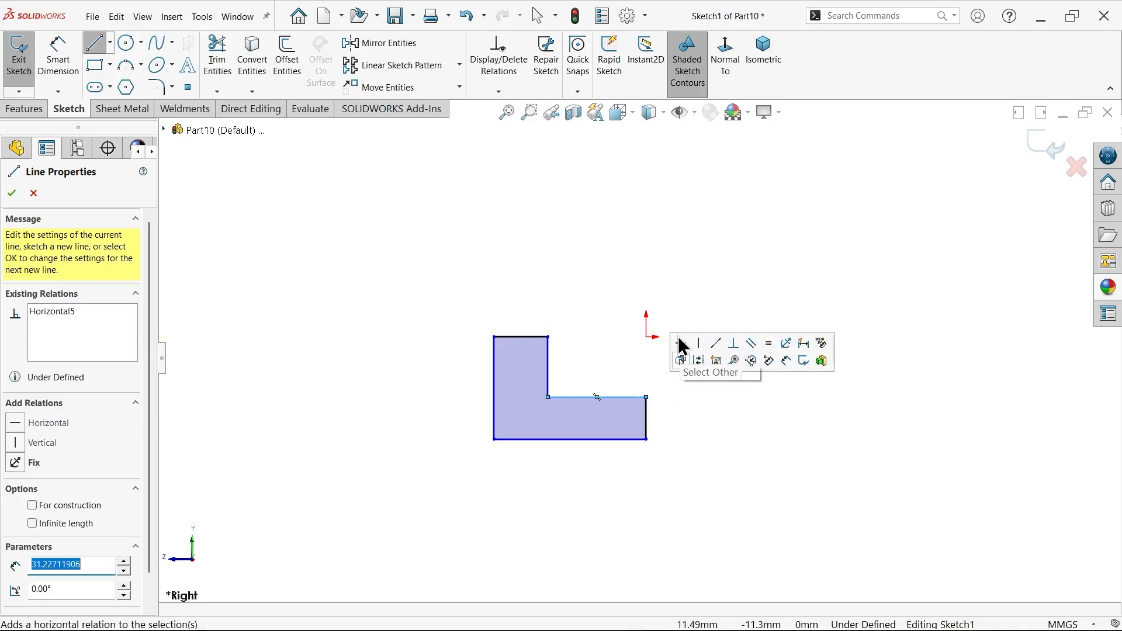
Step: Draw a vertical line about 19 mm long from the origin down to the profile's corner and convert it to construction geometry
scroll(687, 295, down, 1)
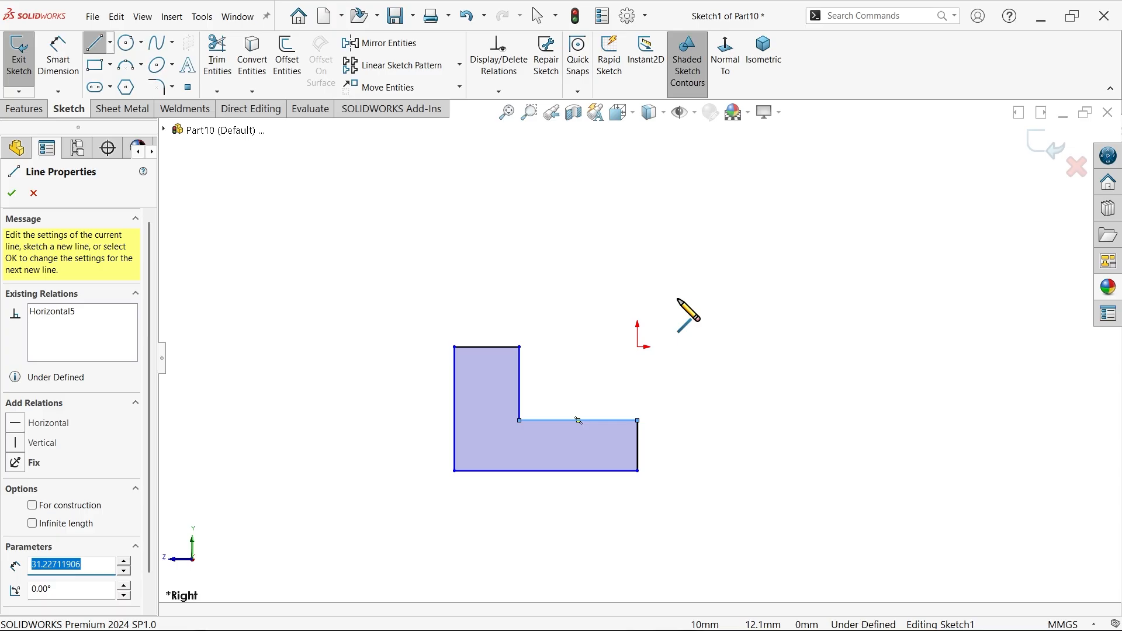
click(637, 346)
click(637, 420)
right_click(716, 400)
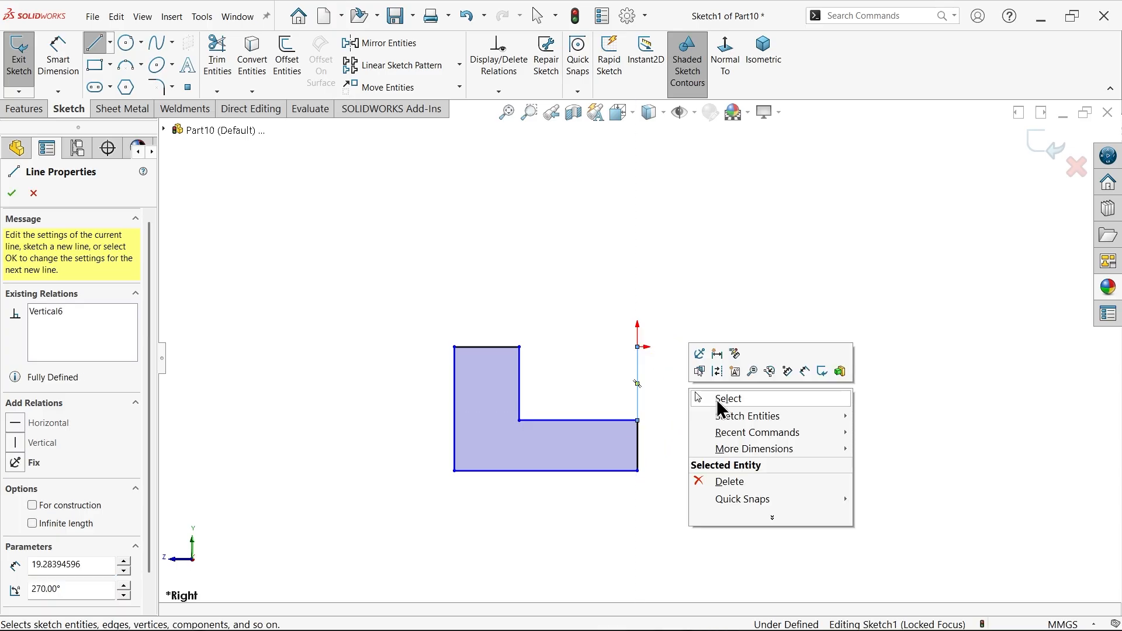
click(720, 397)
click(638, 394)
click(709, 396)
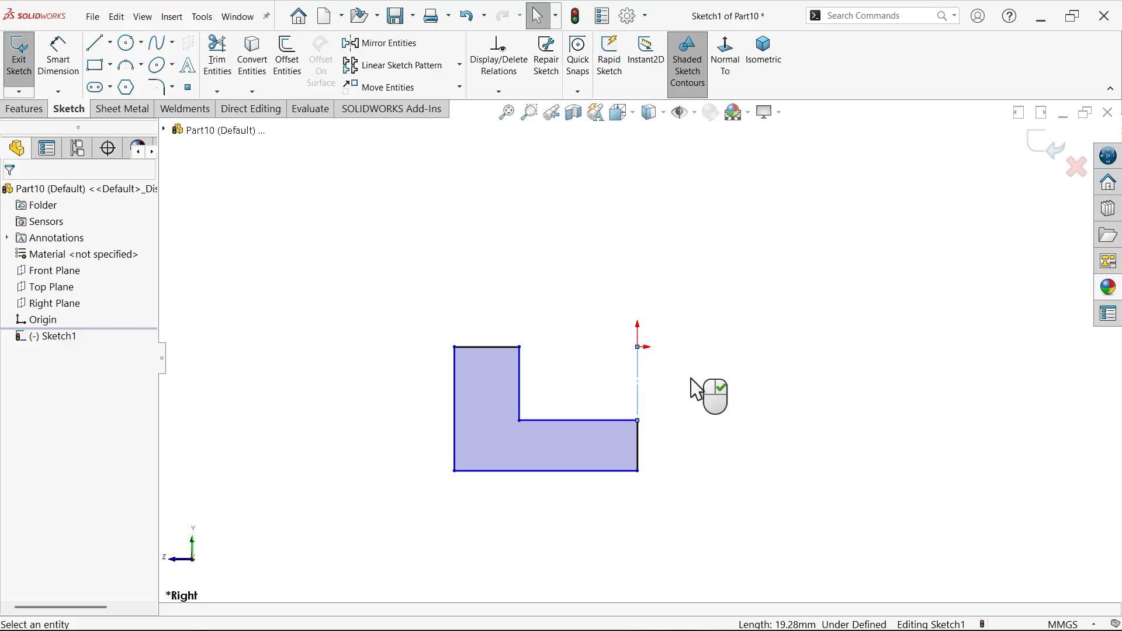
scroll(543, 476, down, 3)
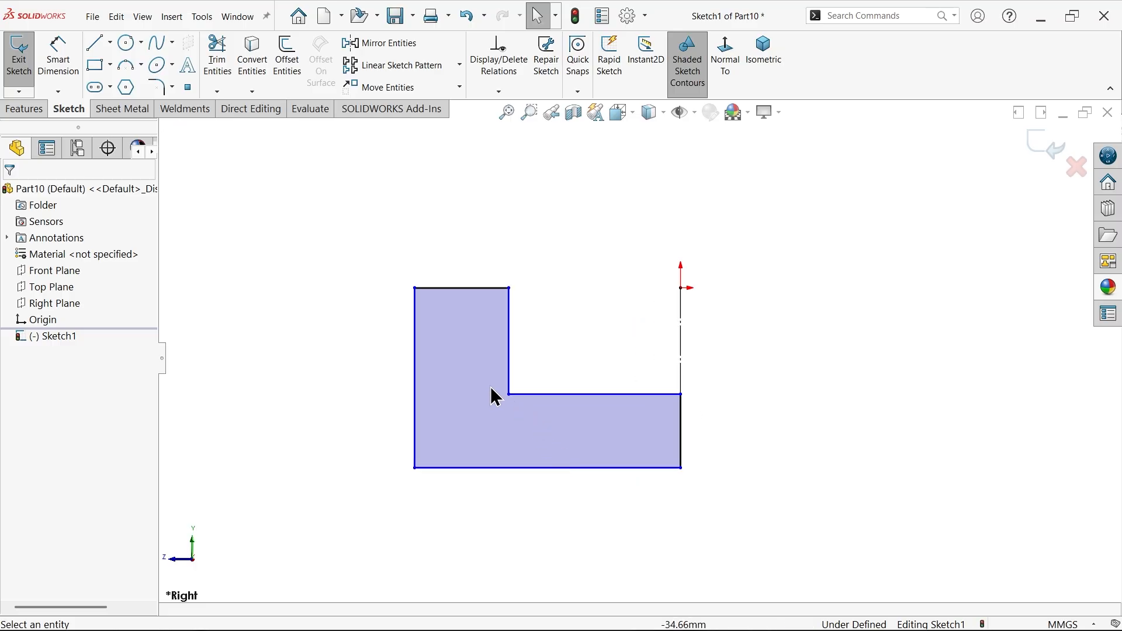
Step: Dimension the profile's bottom edge at 9 mm and the inner horizontal edge of the step at 6 mm
click(49, 65)
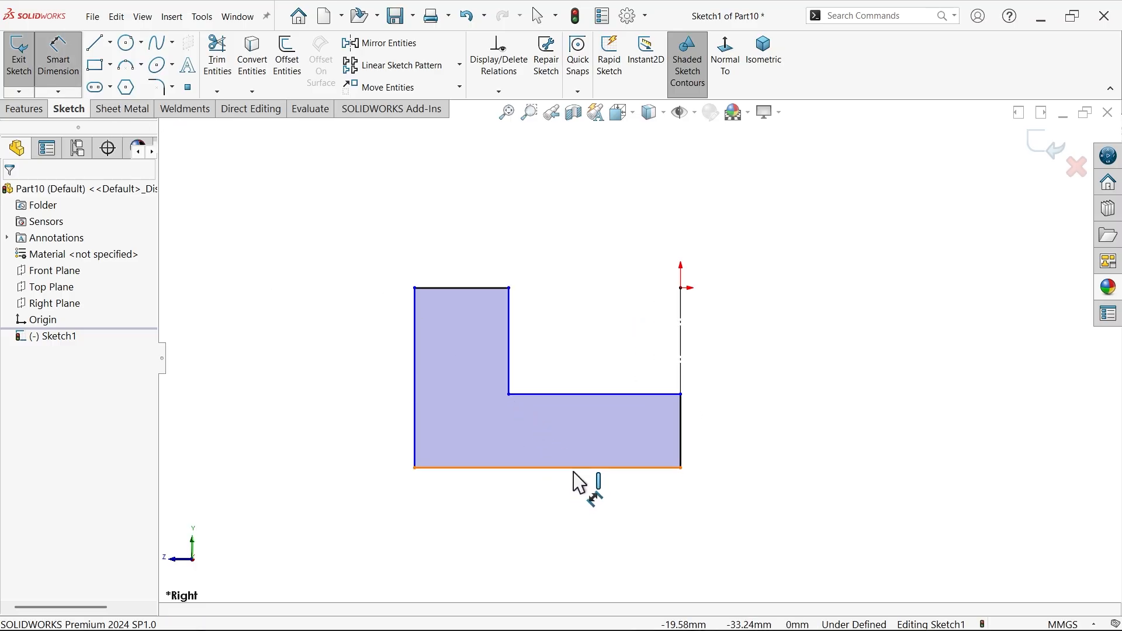
click(573, 469)
click(561, 516)
text(9)
key(Return)
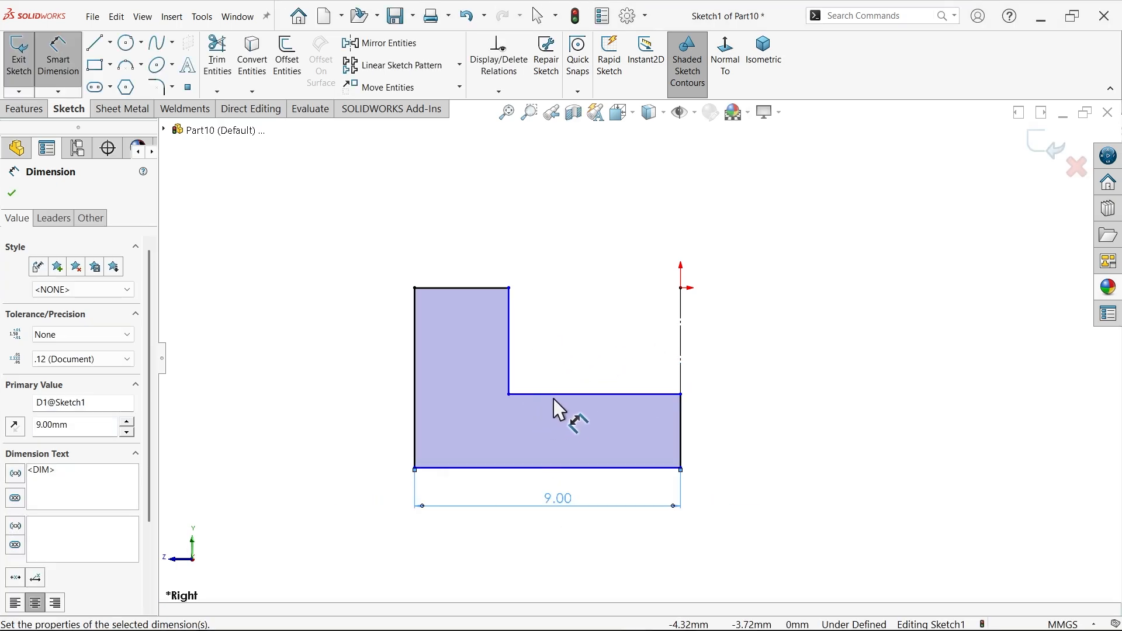
click(570, 396)
click(584, 448)
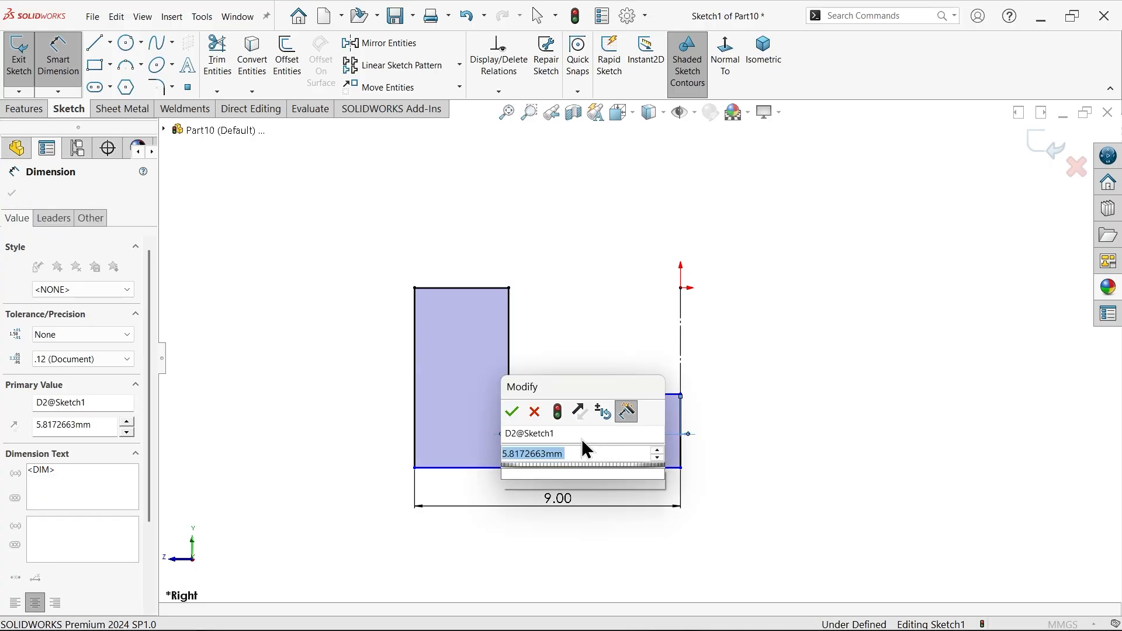
text(6)
click(512, 411)
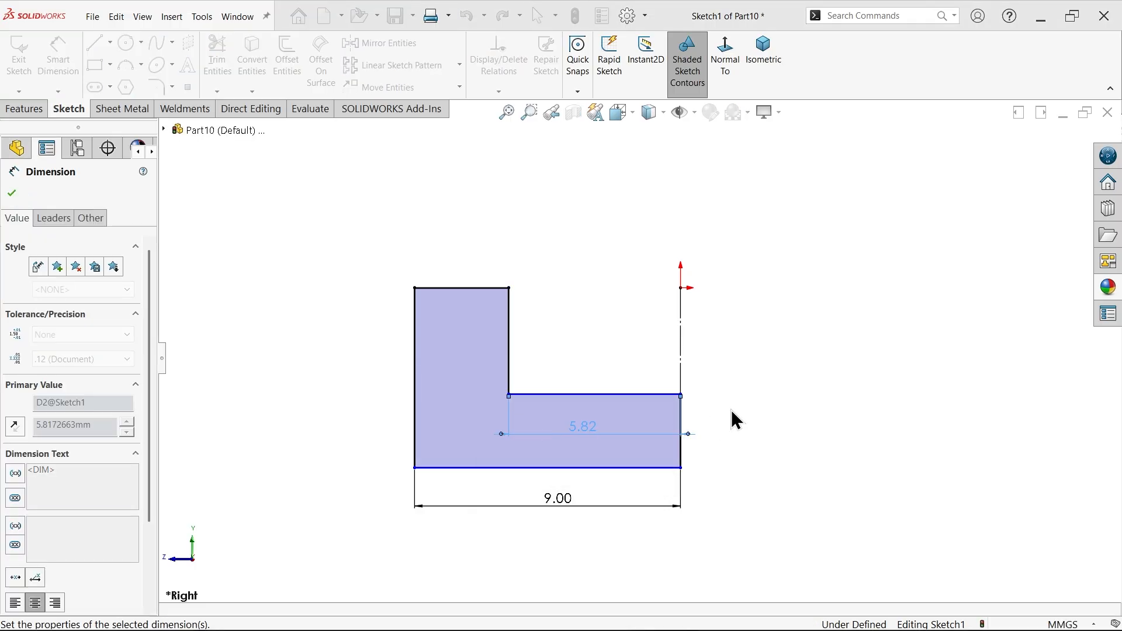
Step: Dimension the vertical distance from the short top edge to the inner horizontal edge at 2.5 mm and to the bottom edge at 4 mm
click(631, 395)
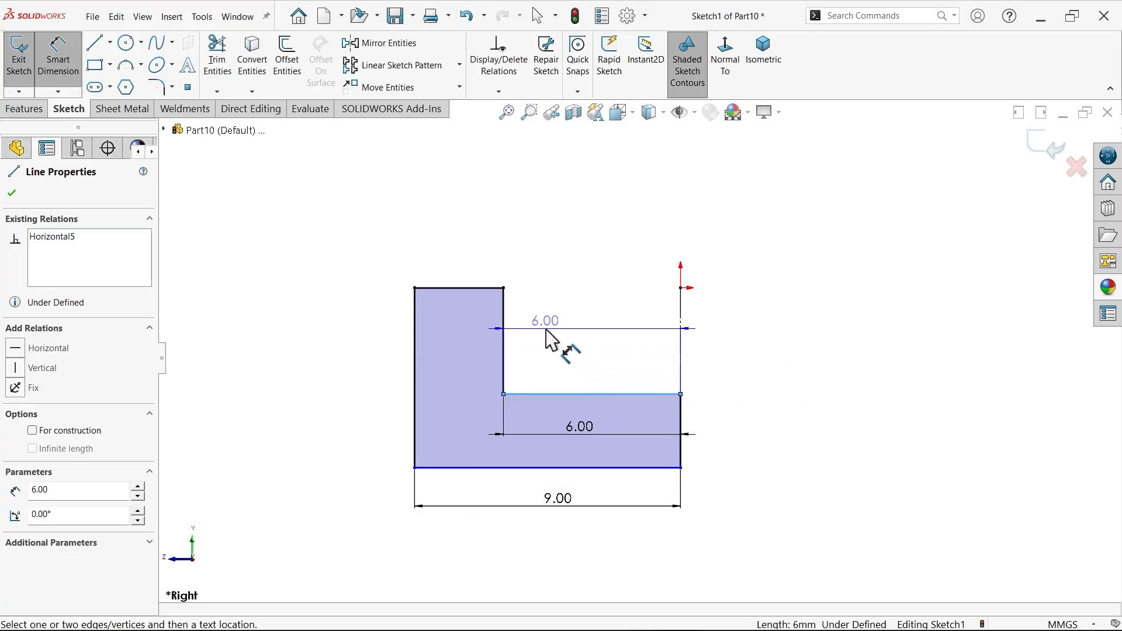
click(494, 287)
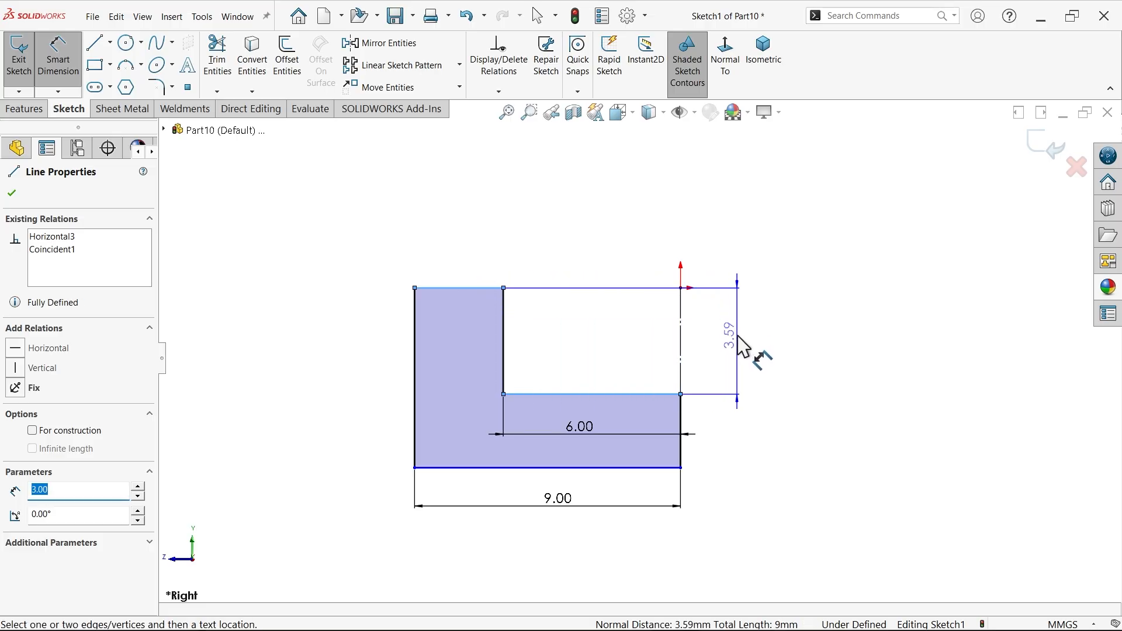
click(737, 334)
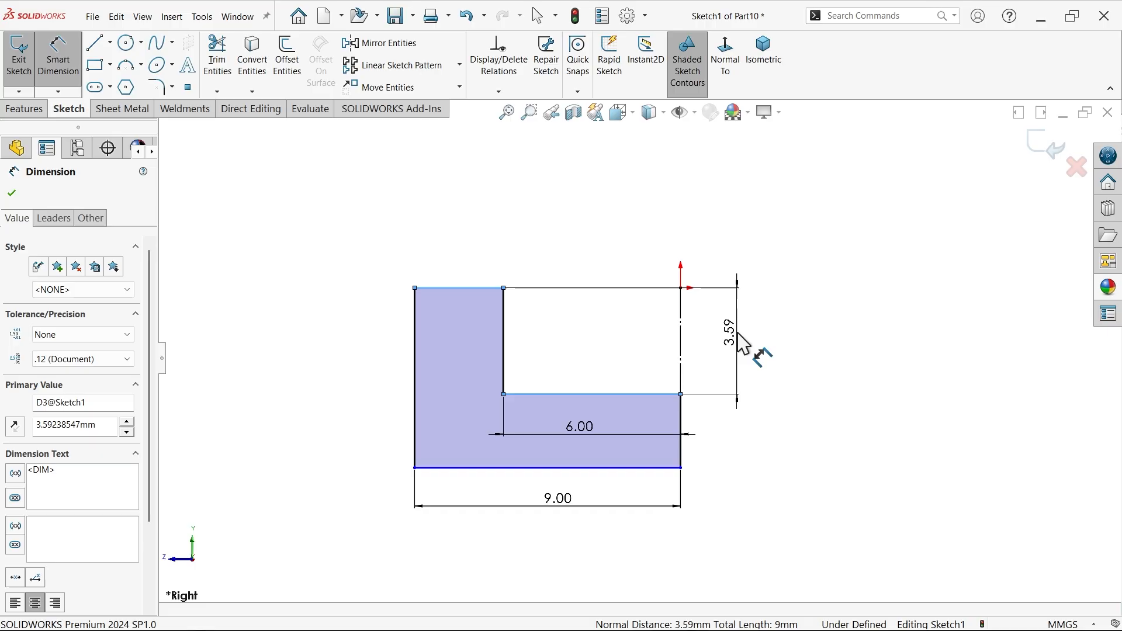
text(2.5)
key(Return)
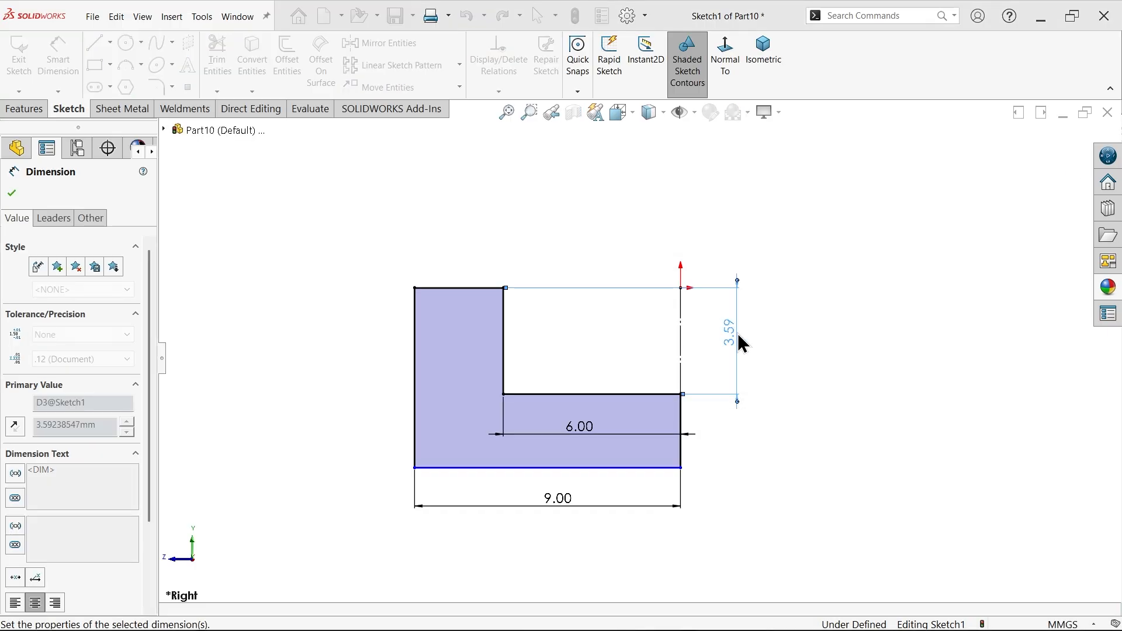
click(655, 468)
click(494, 289)
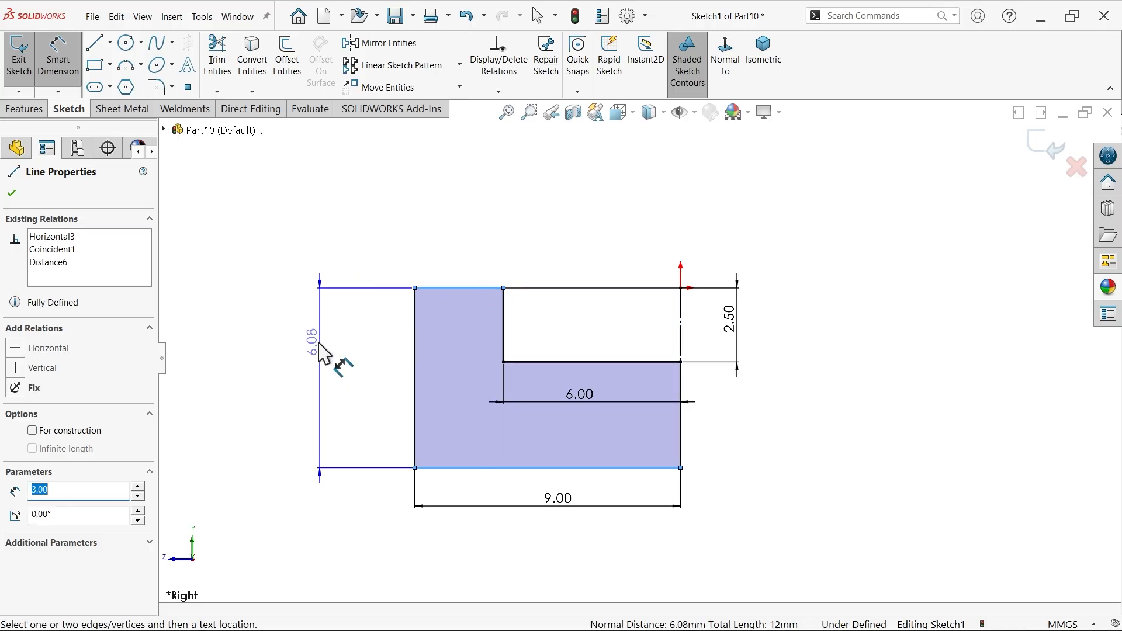
click(292, 350)
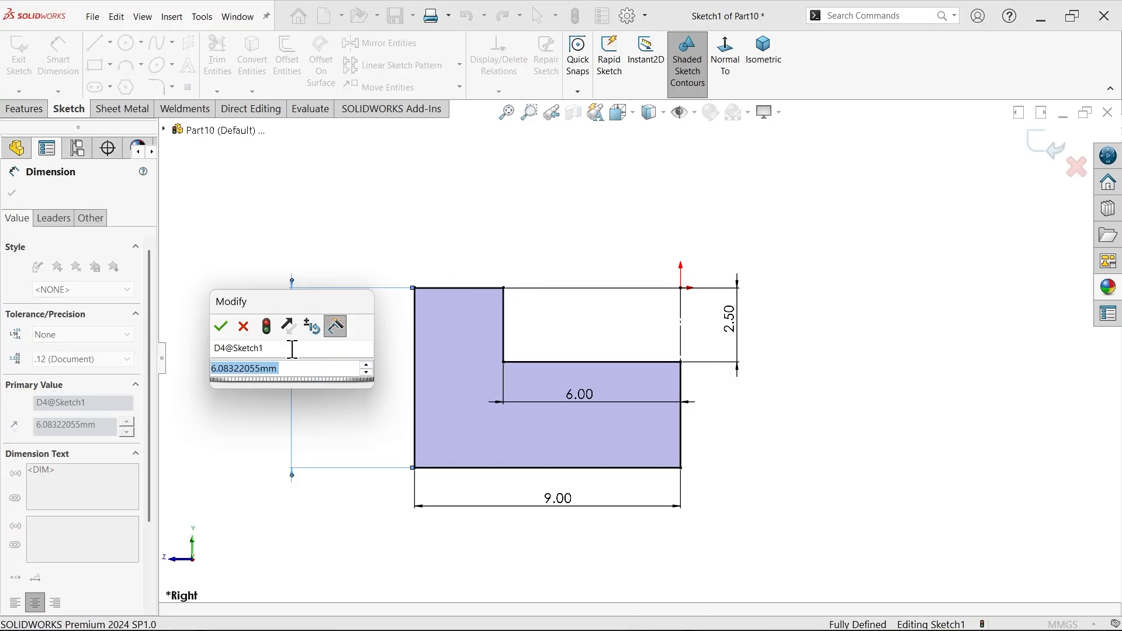
text(4)
key(Return)
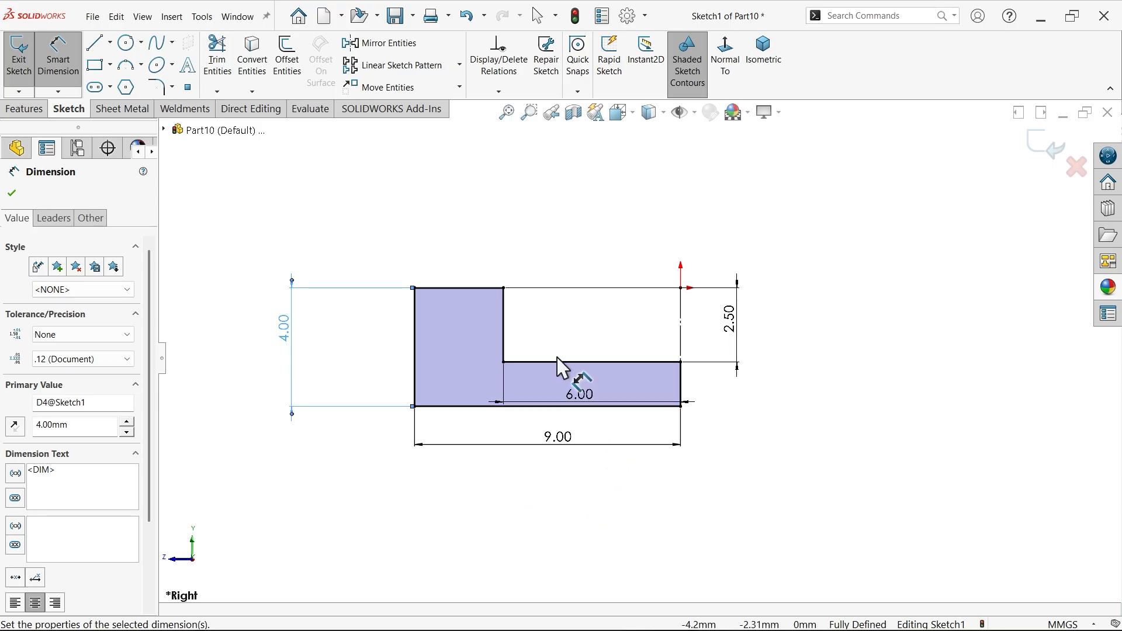
Step: Revolve the profile 360 degrees about its short top edge instead of the vertical construction line, with an isometric view
click(26, 108)
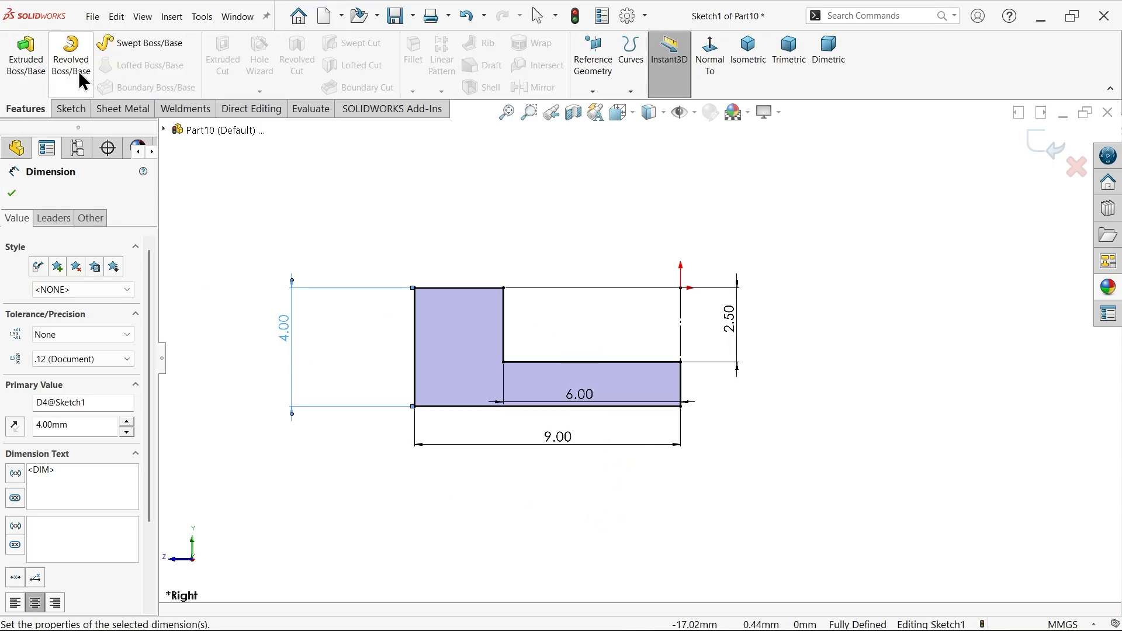
click(83, 76)
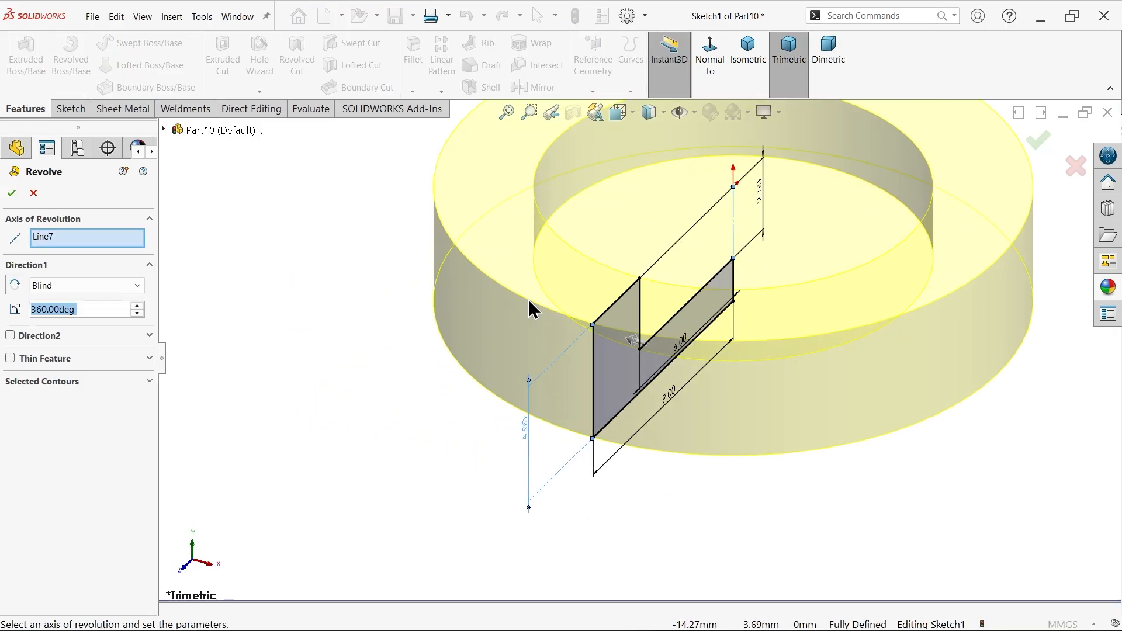
right_click(78, 244)
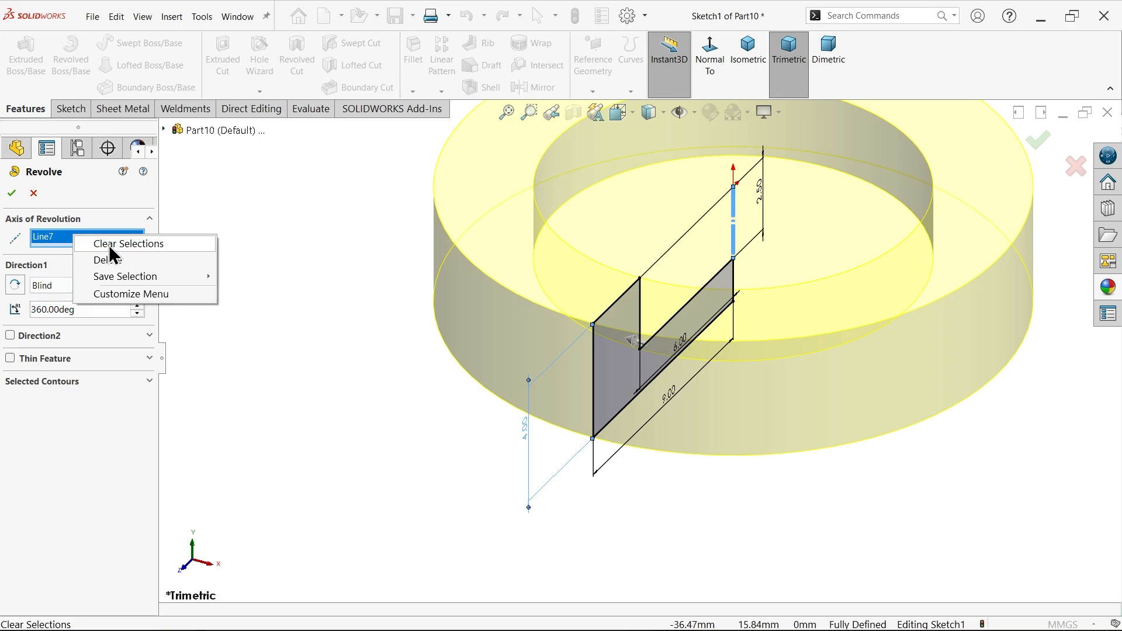
click(130, 241)
click(616, 303)
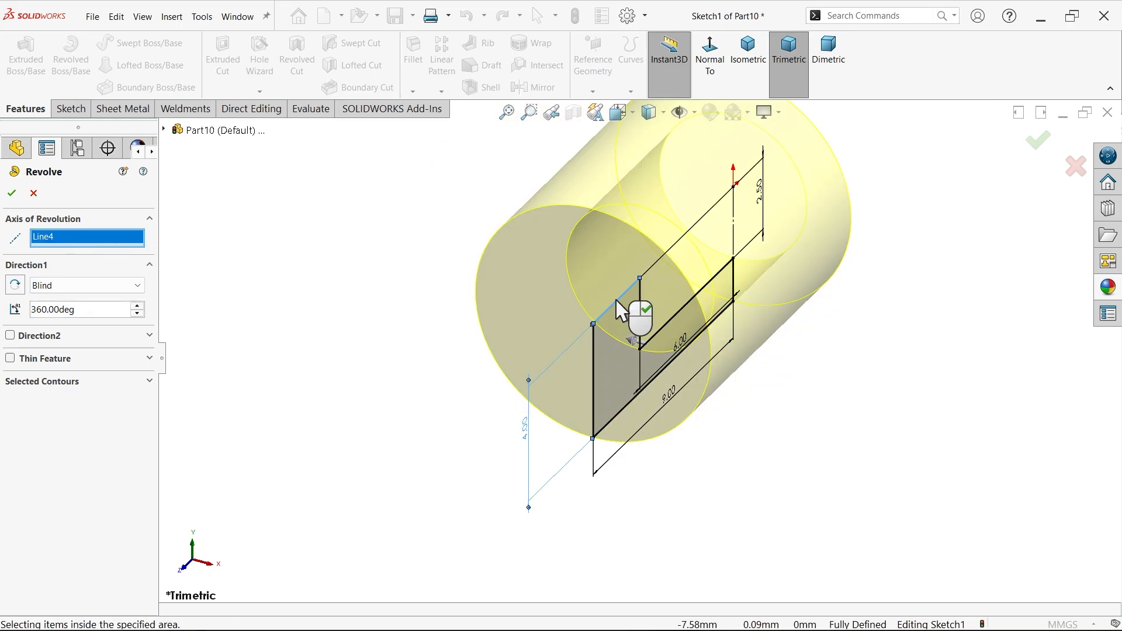
click(749, 70)
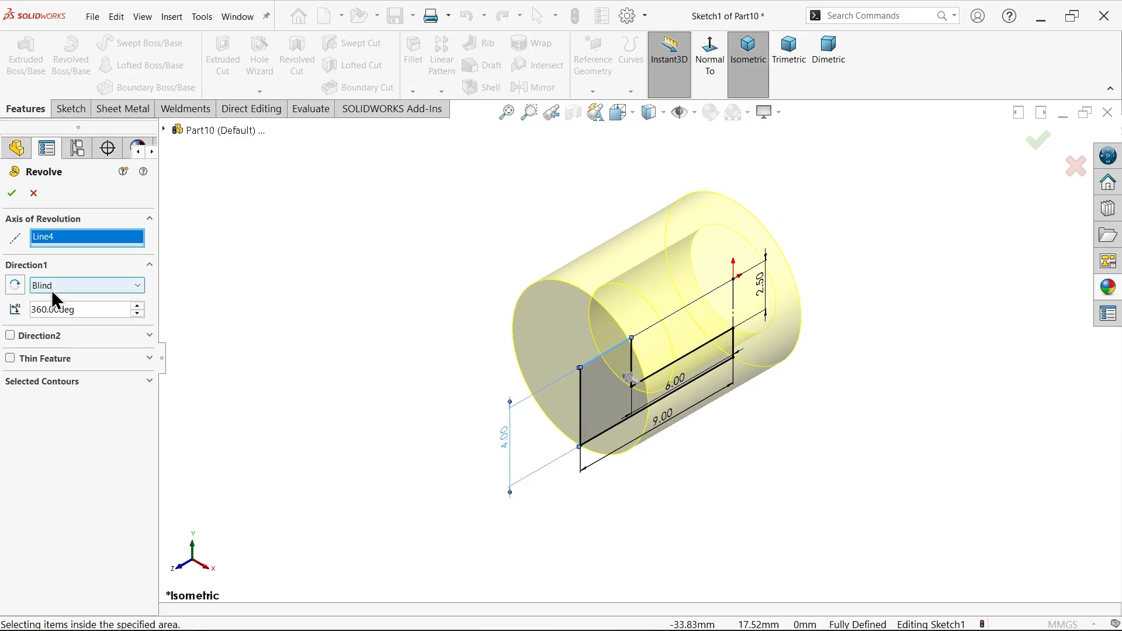
click(12, 193)
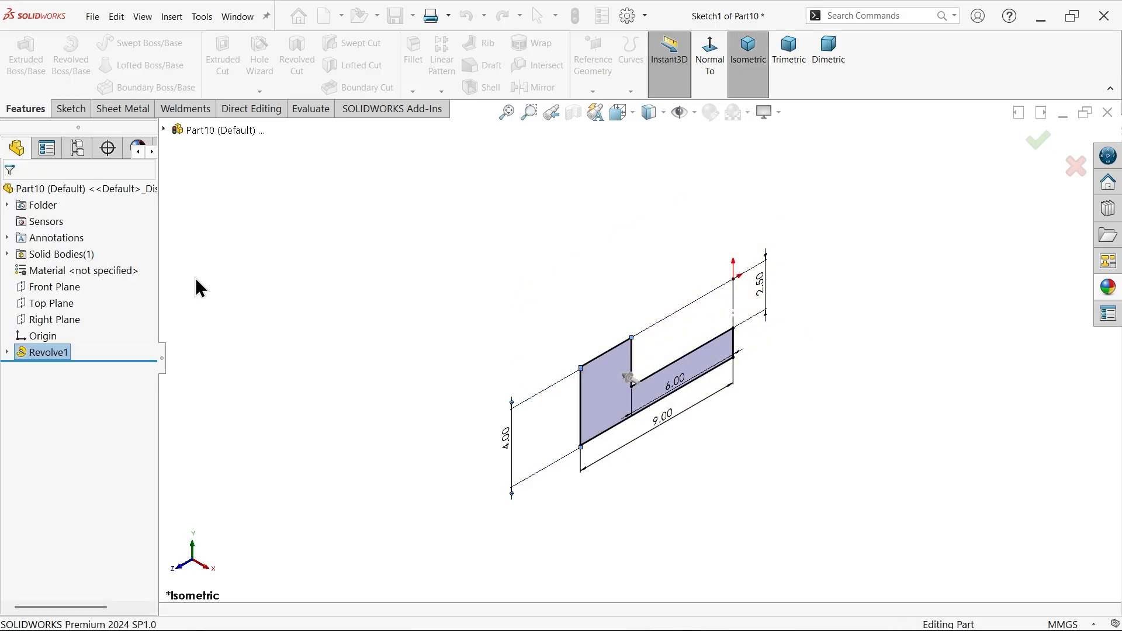
Step: Start a chamfer on the outer edge of the cap's closed end, with a 0.5 mm distance and 30-degree angle
middle_drag(381, 314, 299, 376)
middle_drag(384, 377, 468, 318)
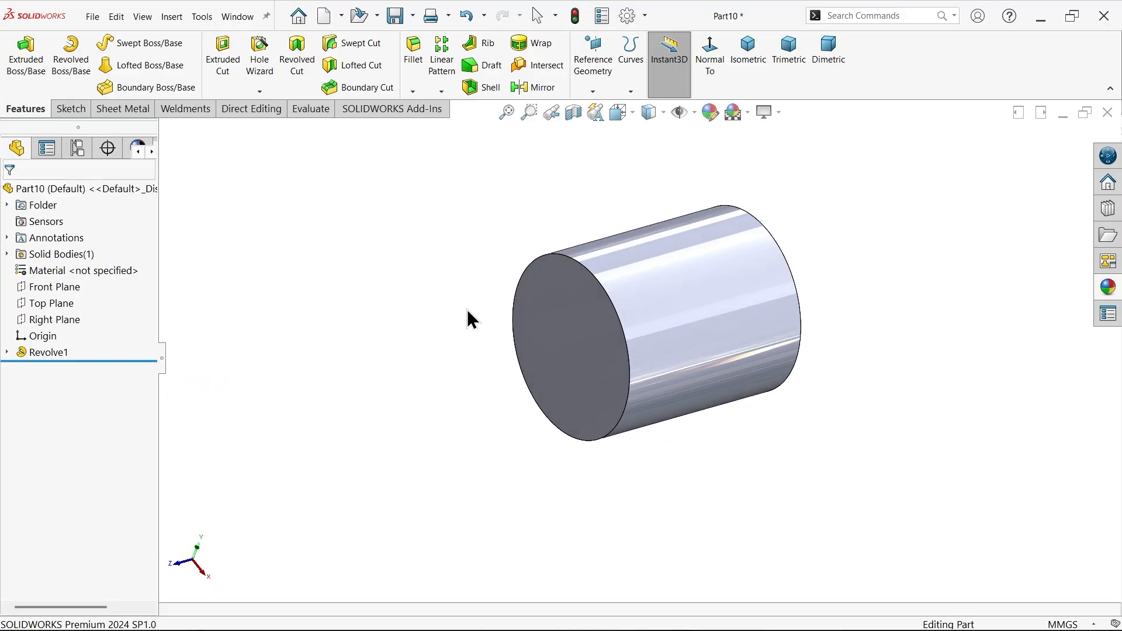
click(417, 95)
click(420, 122)
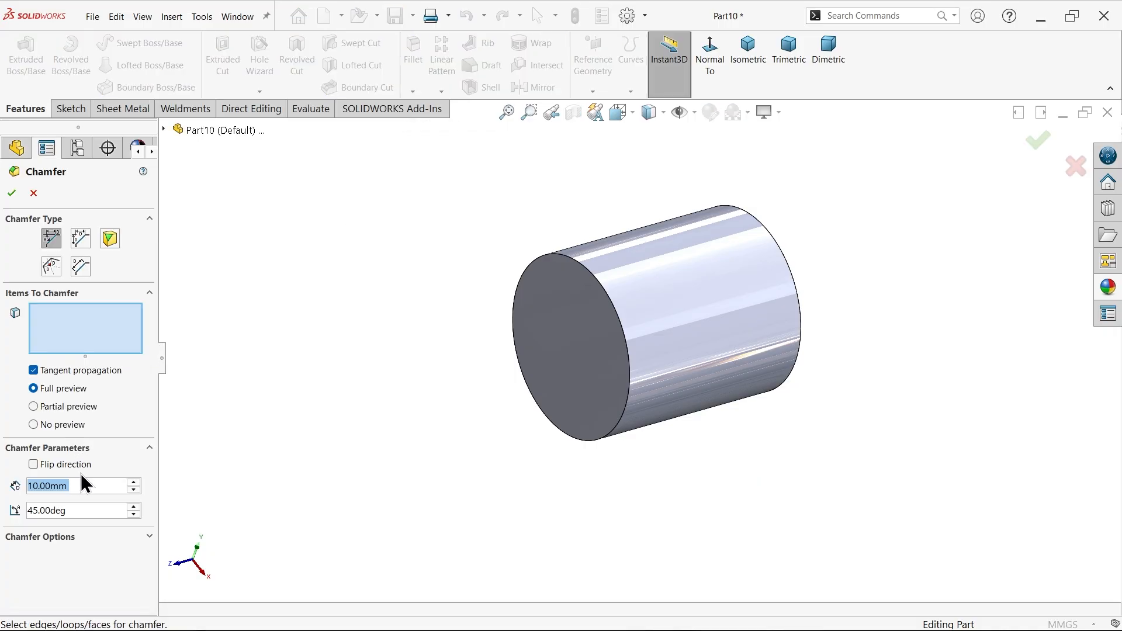
text(0.5)
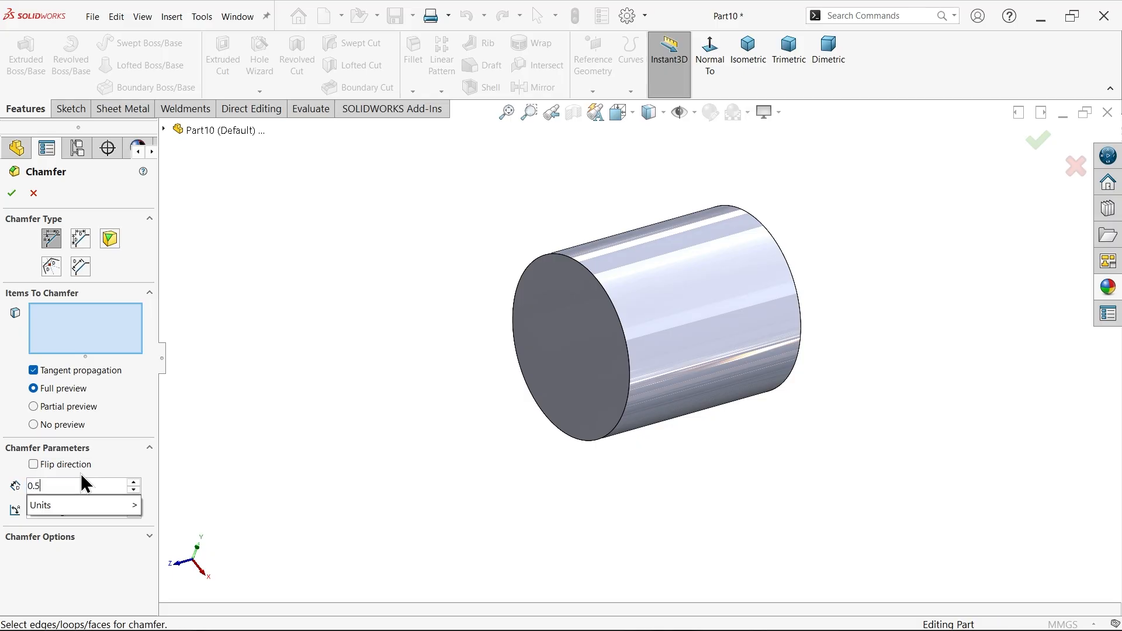
scroll(591, 351, down, 3)
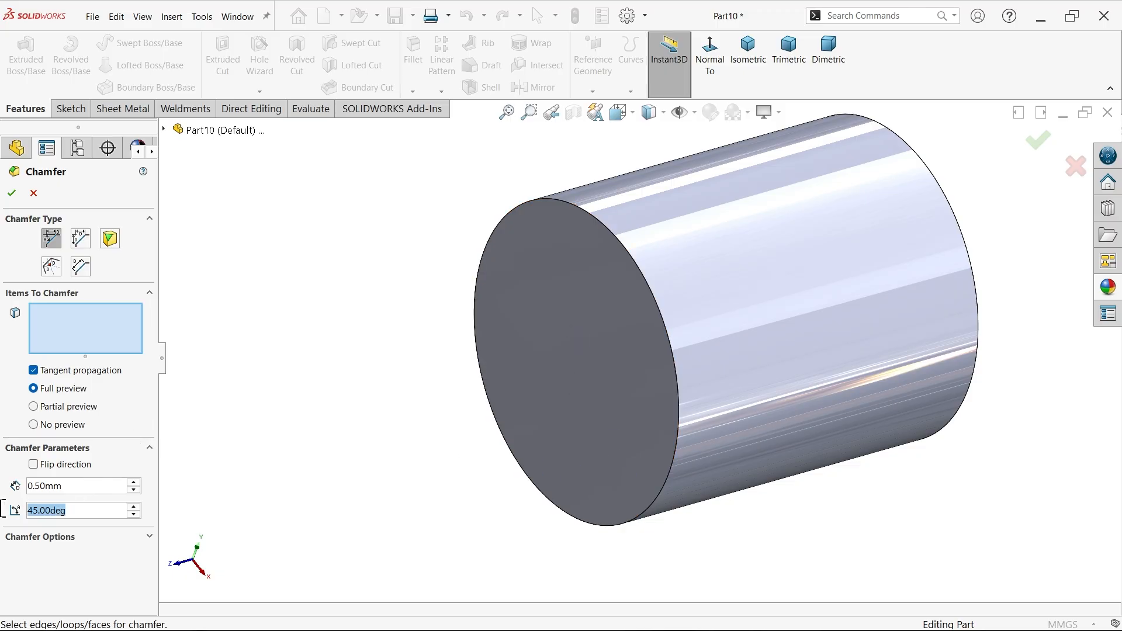
text(30)
key(Return)
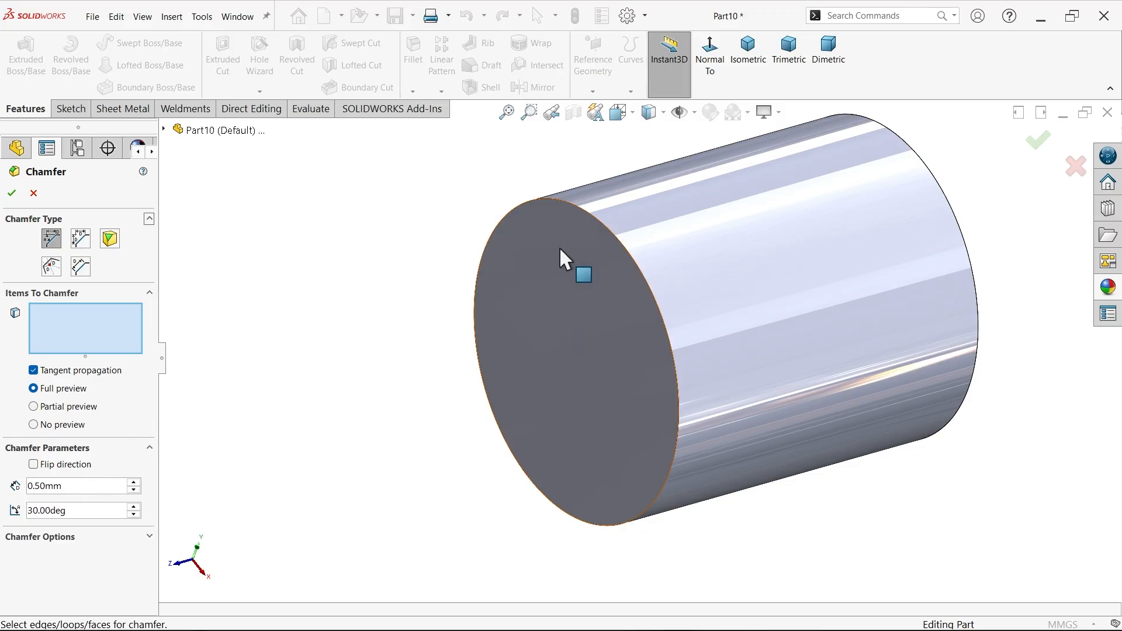
click(613, 242)
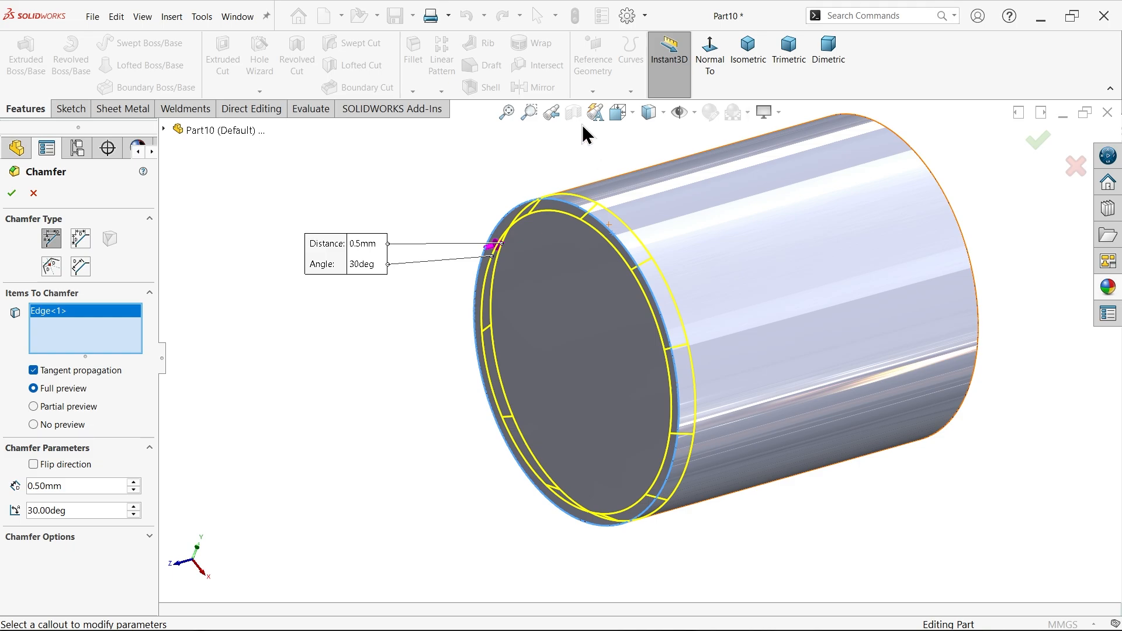
Step: Check the chamfer preview from the Right view, flip its direction and apply it
click(620, 113)
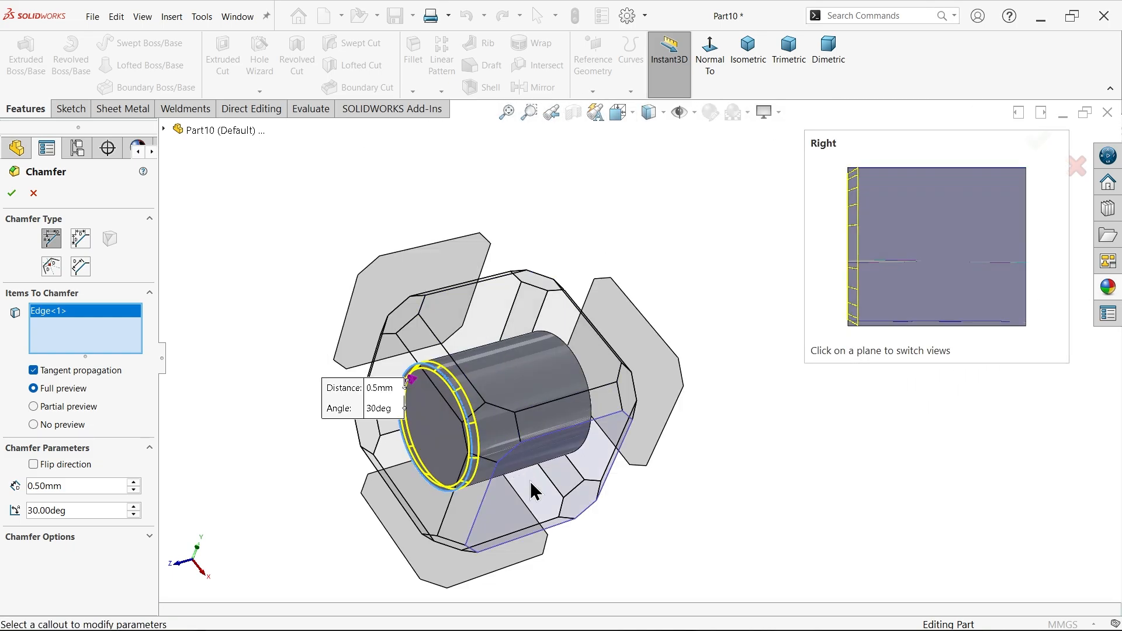
click(532, 490)
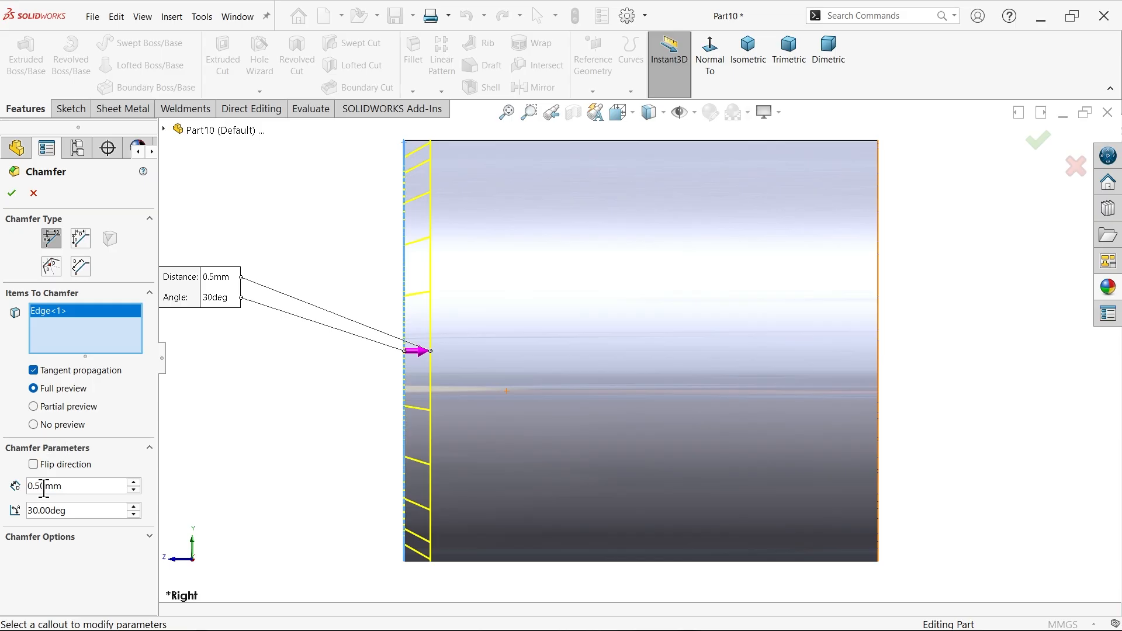
click(33, 464)
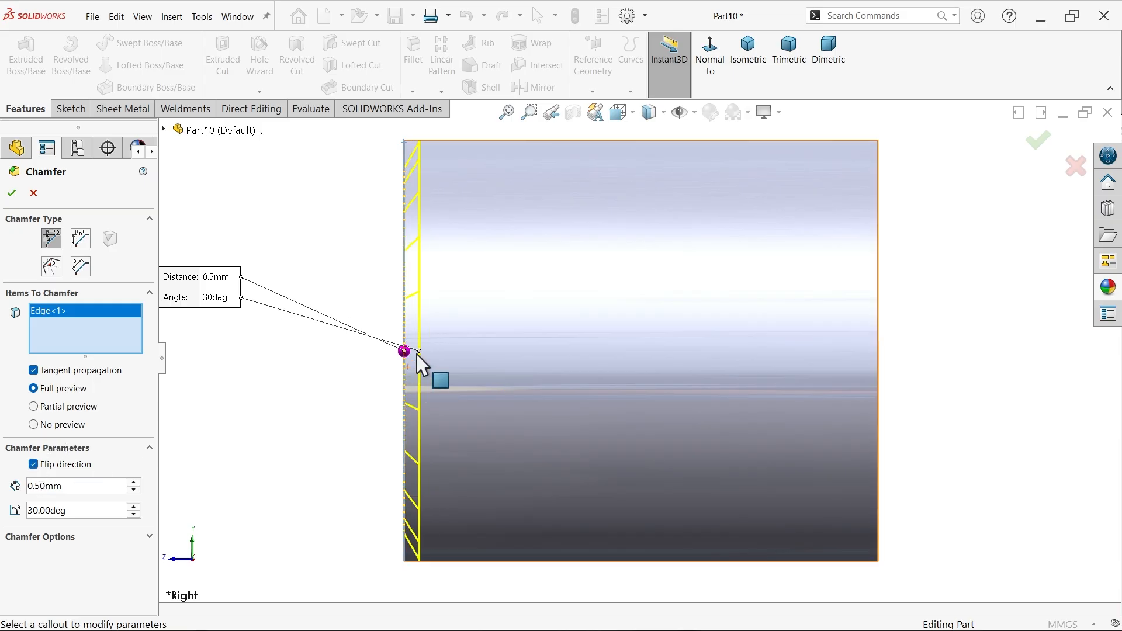
click(12, 194)
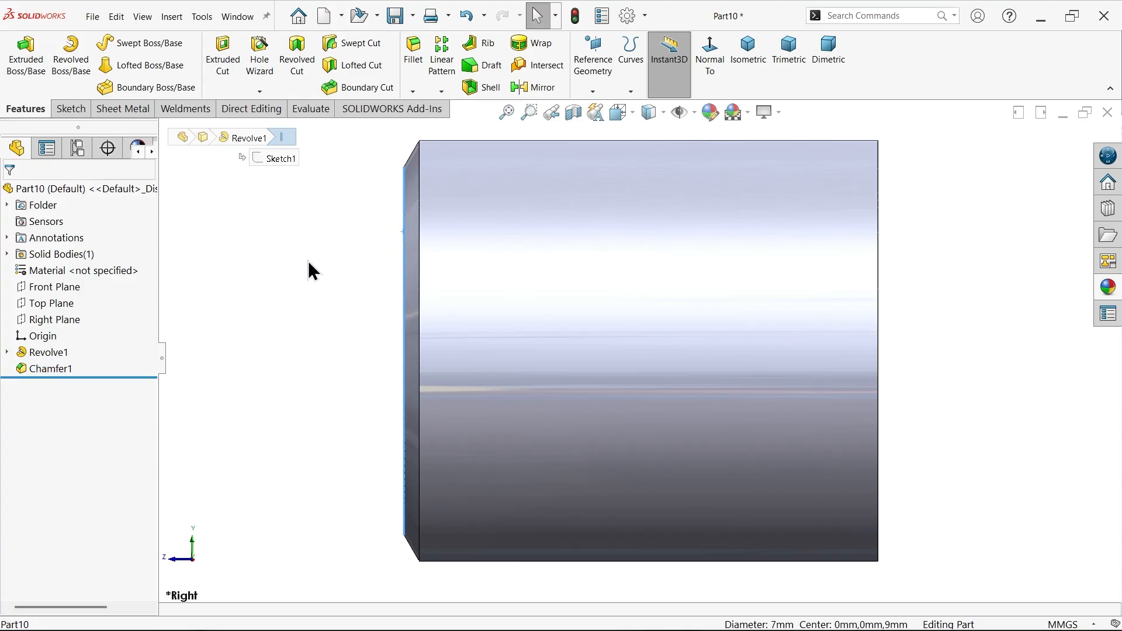
middle_drag(310, 267, 409, 353)
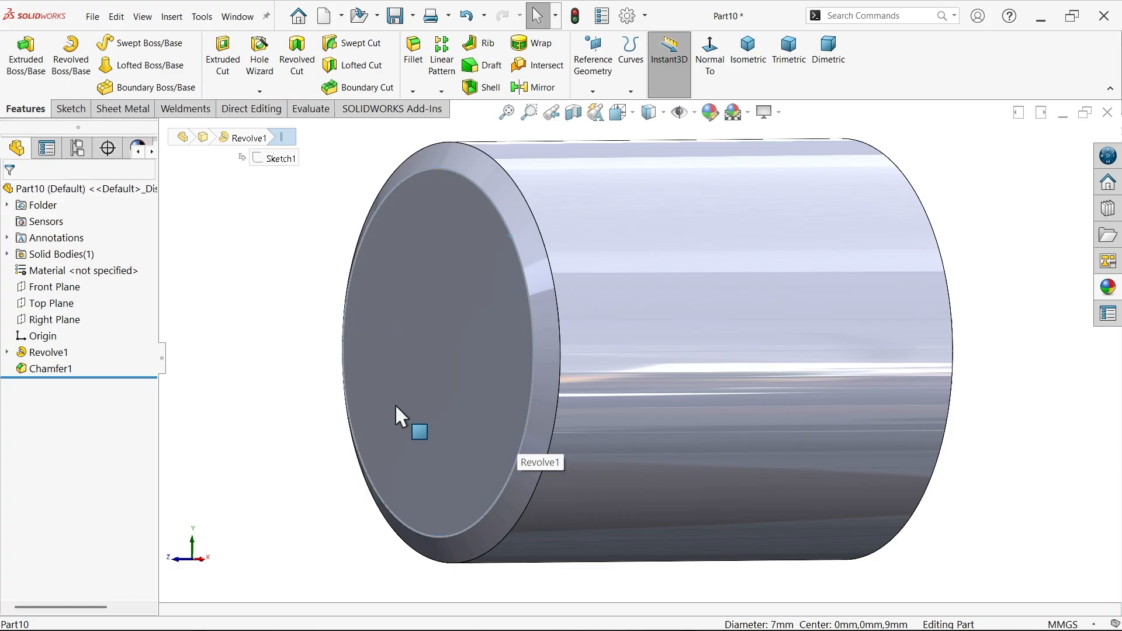
Step: Apply the Rubber material from the Other Non-metals category to the part
right_click(81, 269)
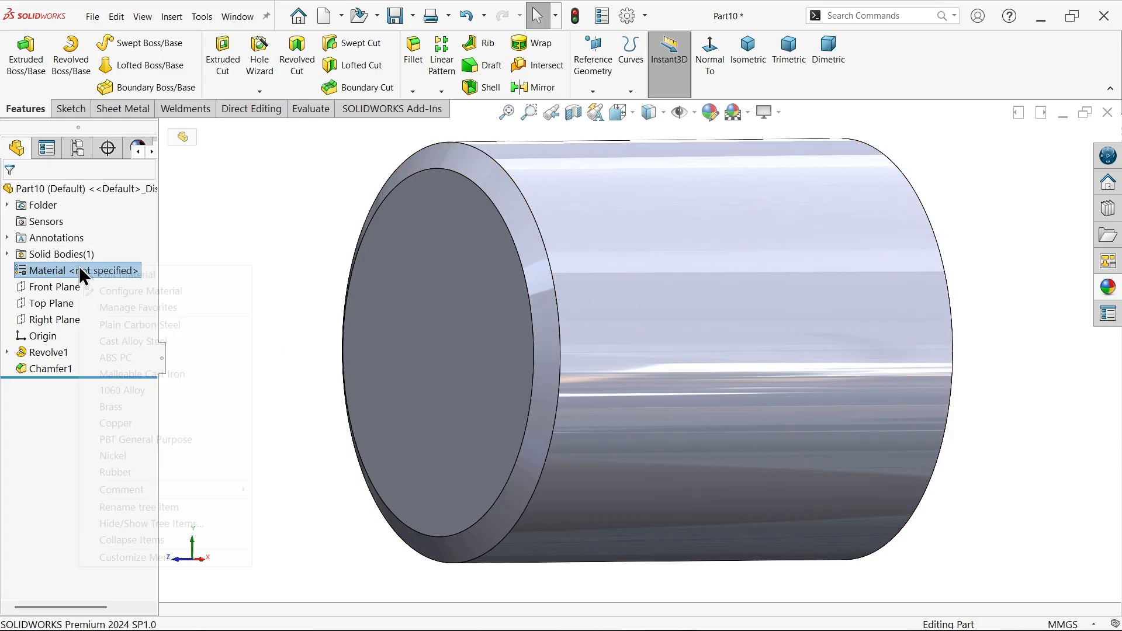
click(106, 274)
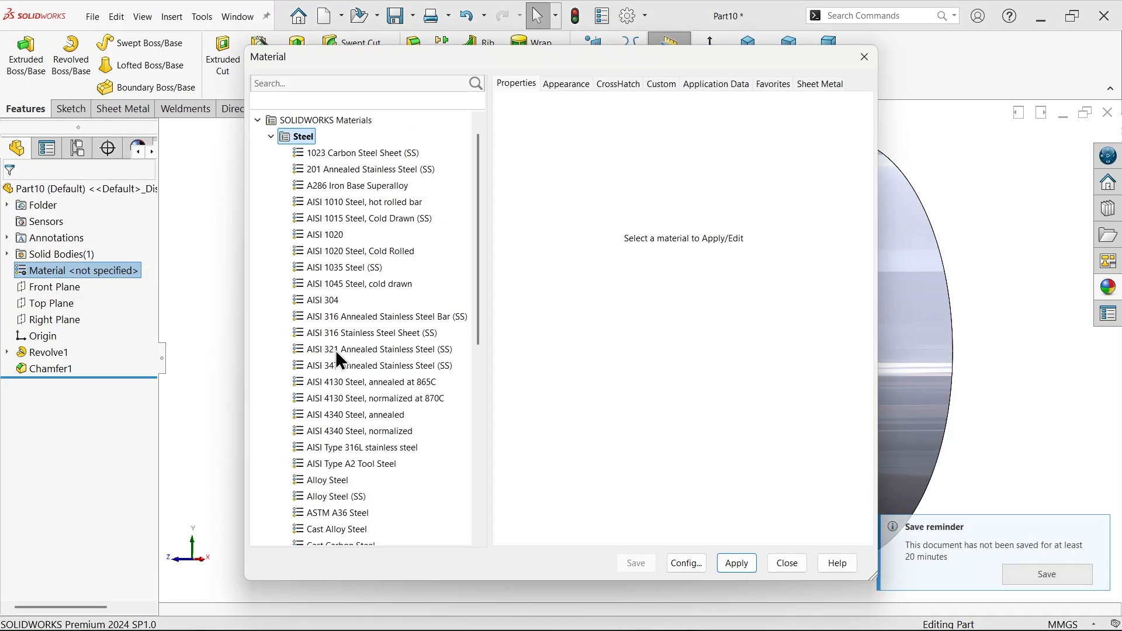
scroll(336, 352, down, 8)
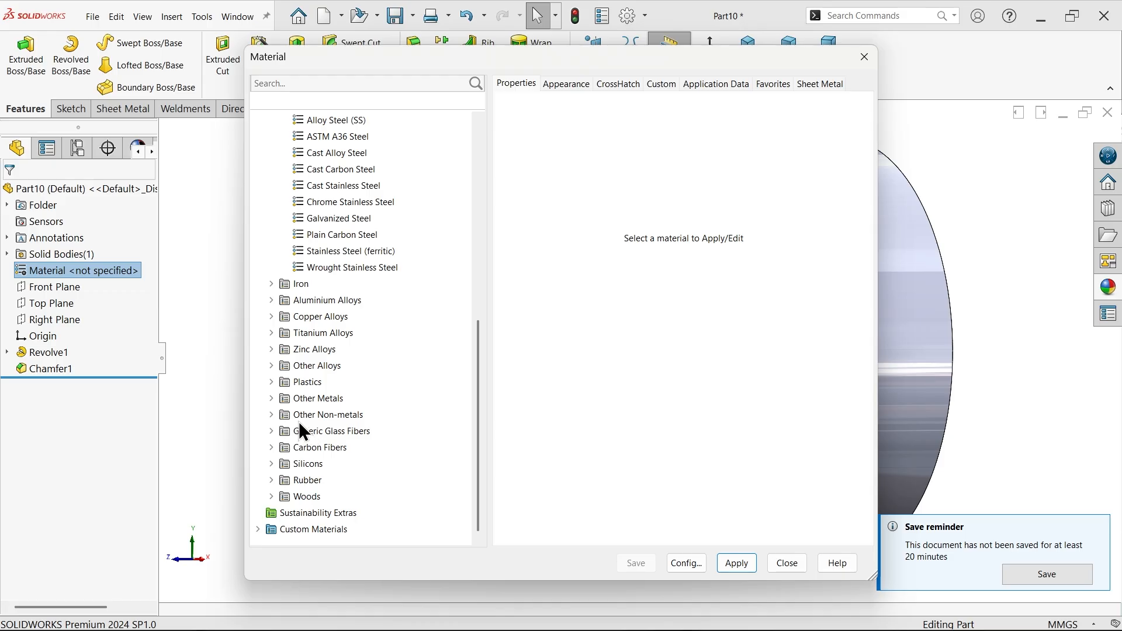
click(271, 414)
scroll(351, 416, down, 2)
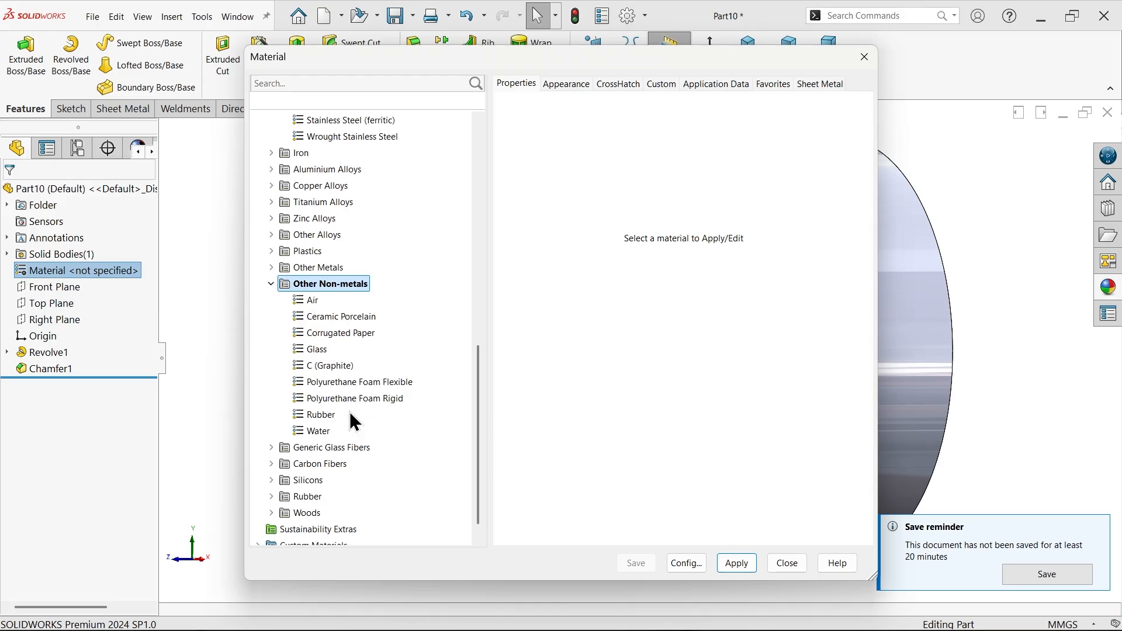
click(311, 415)
drag(635, 51, 441, 22)
click(538, 531)
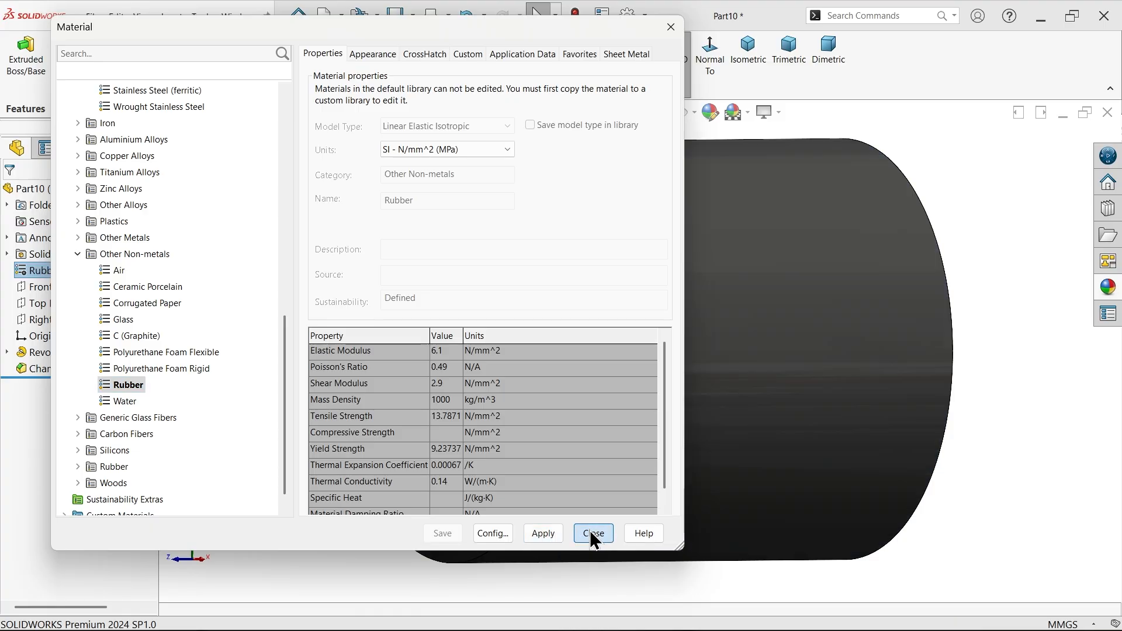
click(592, 532)
Step: Colour the bore's cylindrical wall and its flat floor white using the standard colour palette
scroll(724, 376, up, 5)
middle_drag(857, 323, 703, 314)
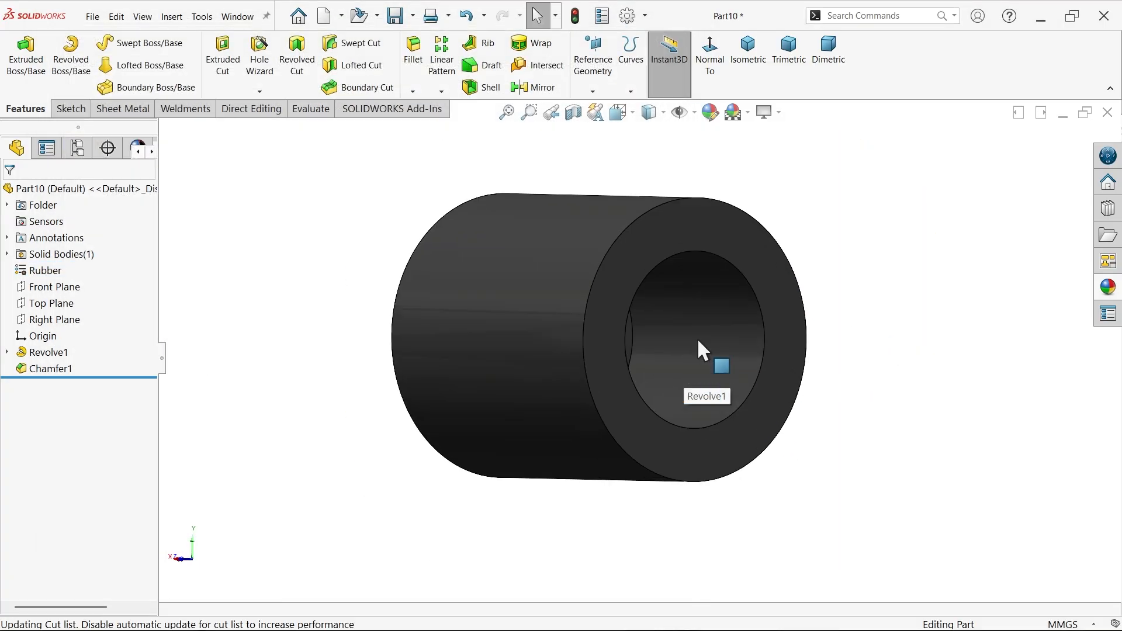
click(697, 338)
scroll(704, 333, down, 3)
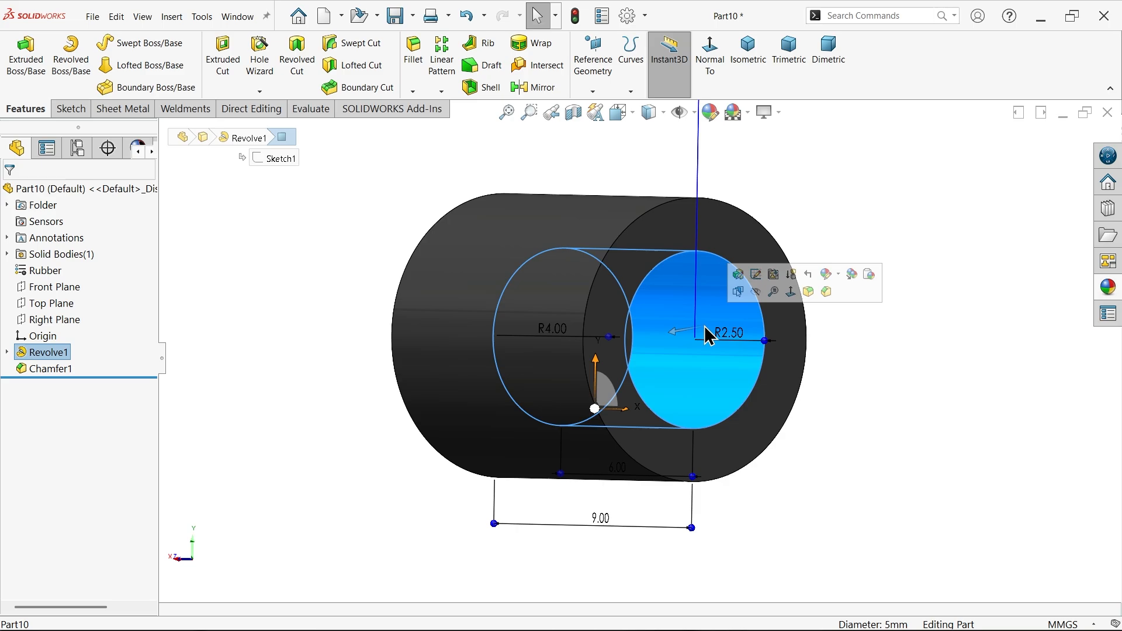
click(711, 115)
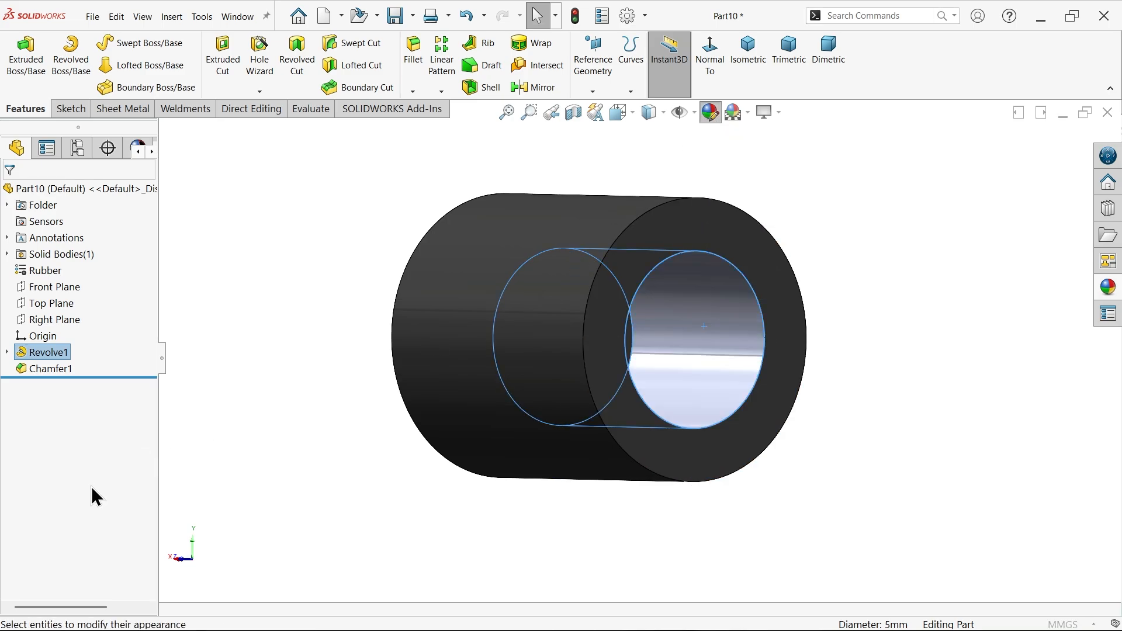
click(111, 502)
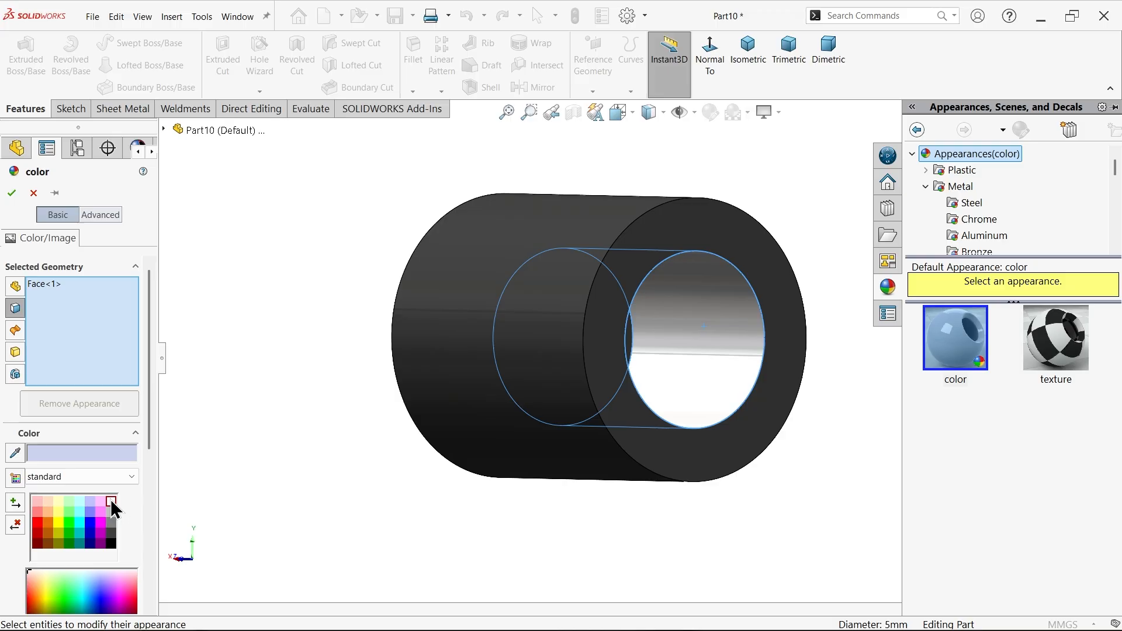
middle_drag(316, 408, 266, 409)
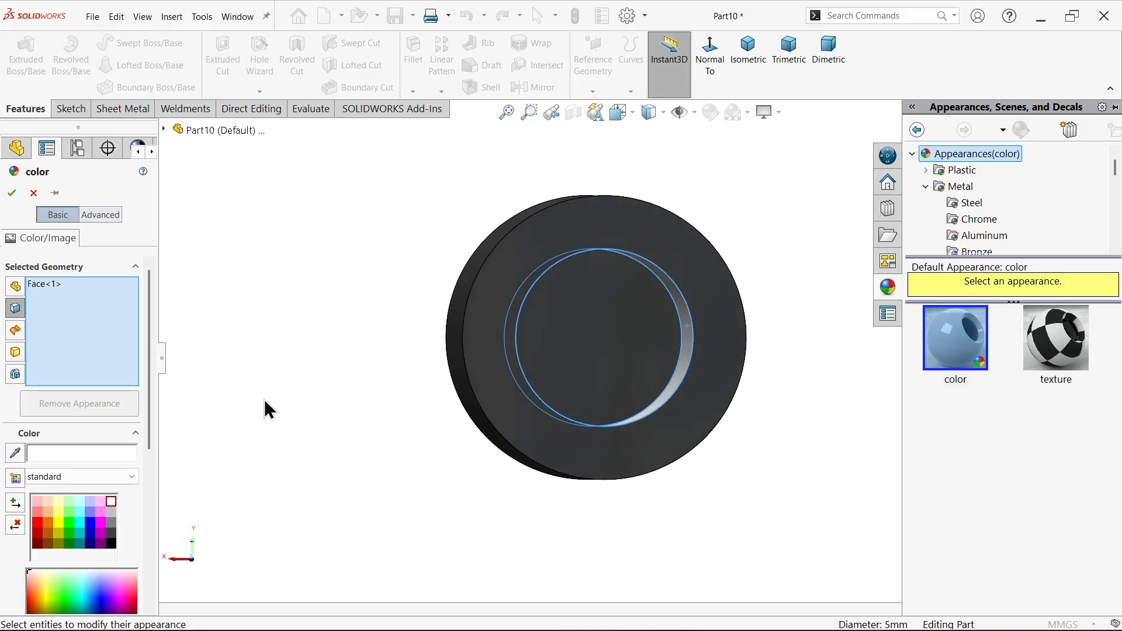
click(561, 348)
click(13, 193)
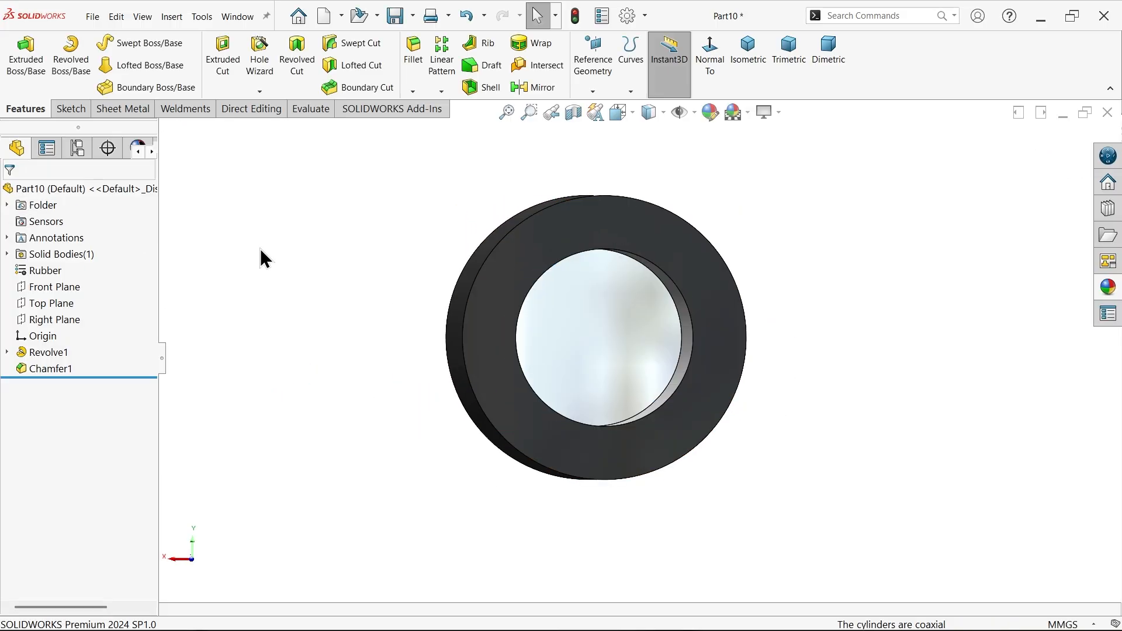
Step: Show the part in isometric view and save it as 5-RUBBER in the C-CLAMP ASSEMBLY folder
middle_drag(269, 253, 488, 275)
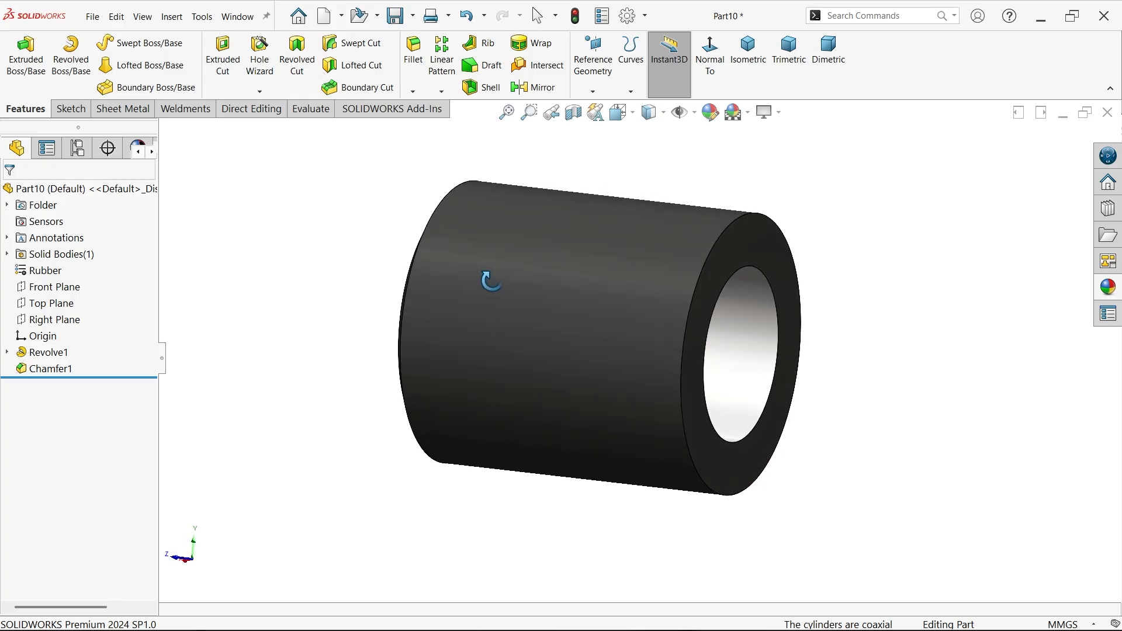
click(754, 45)
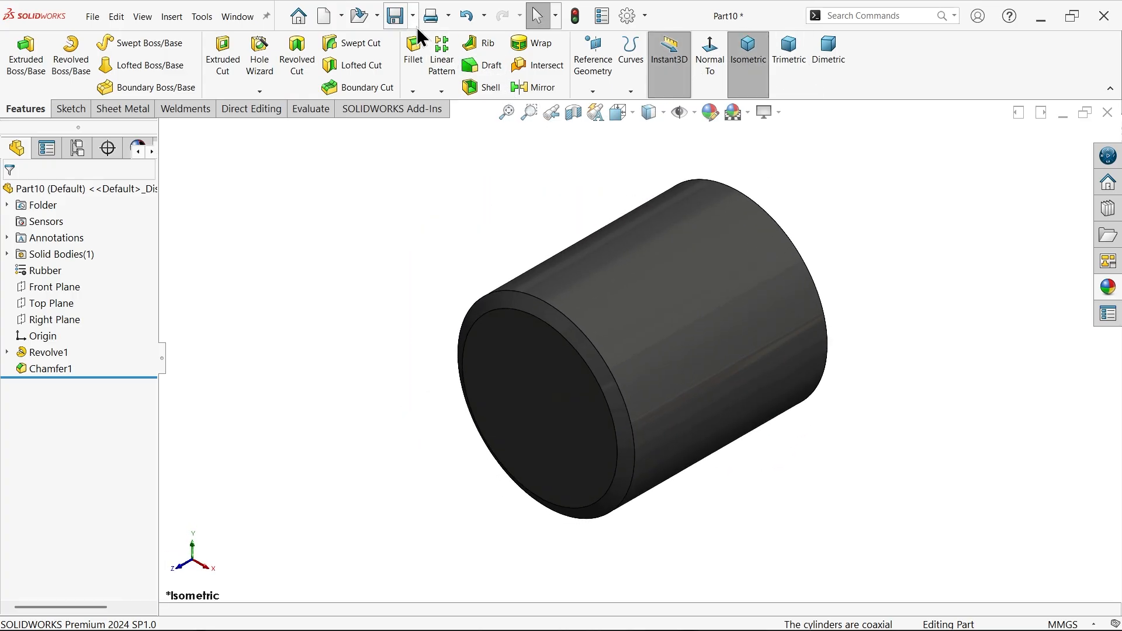
text(5-RUBBER)
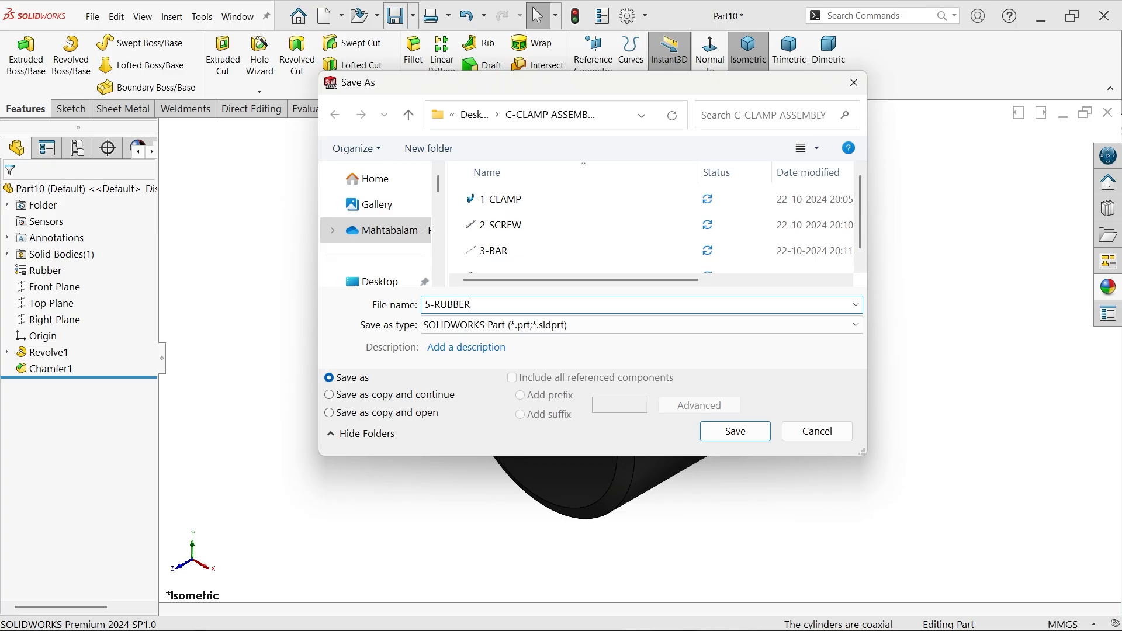
click(734, 433)
Step: Create a new assembly document from the Assembly template
click(87, 14)
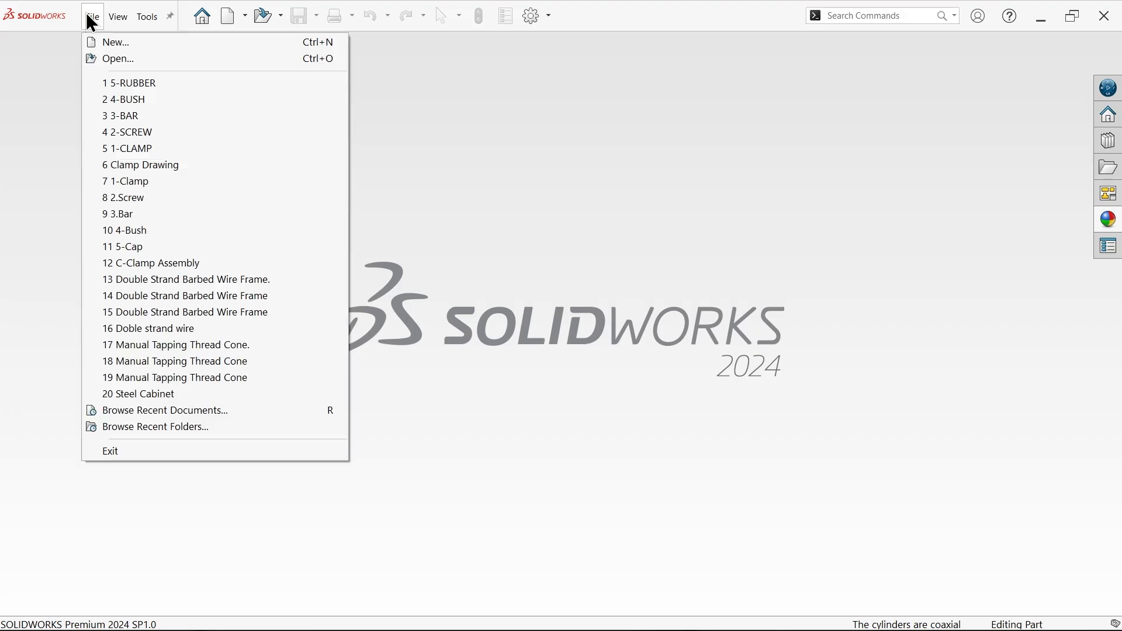
click(106, 42)
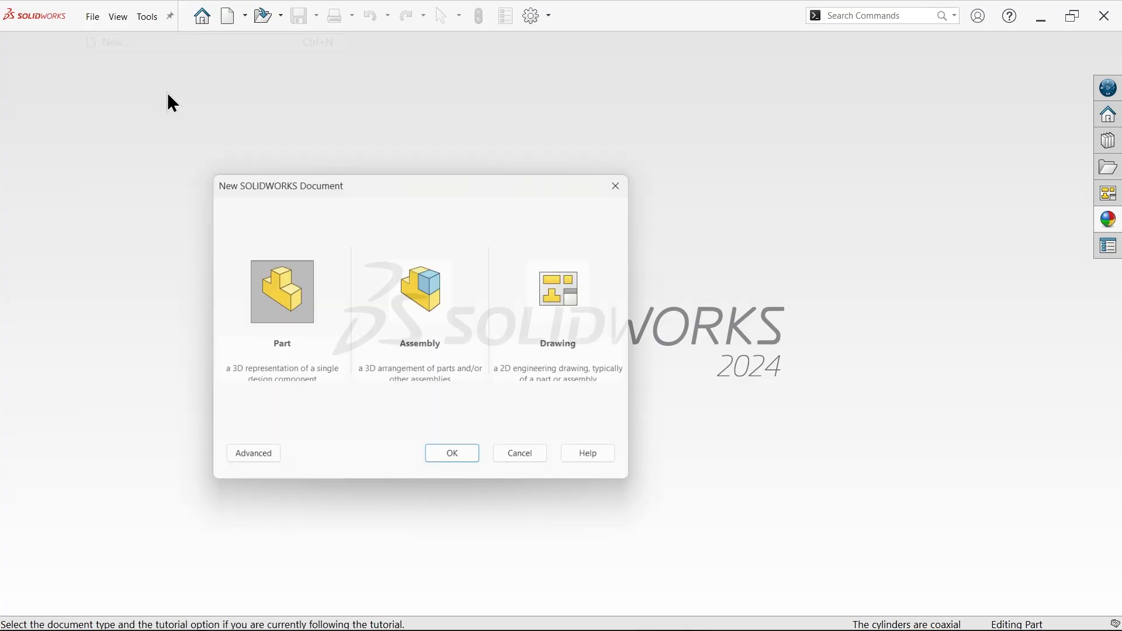
click(438, 285)
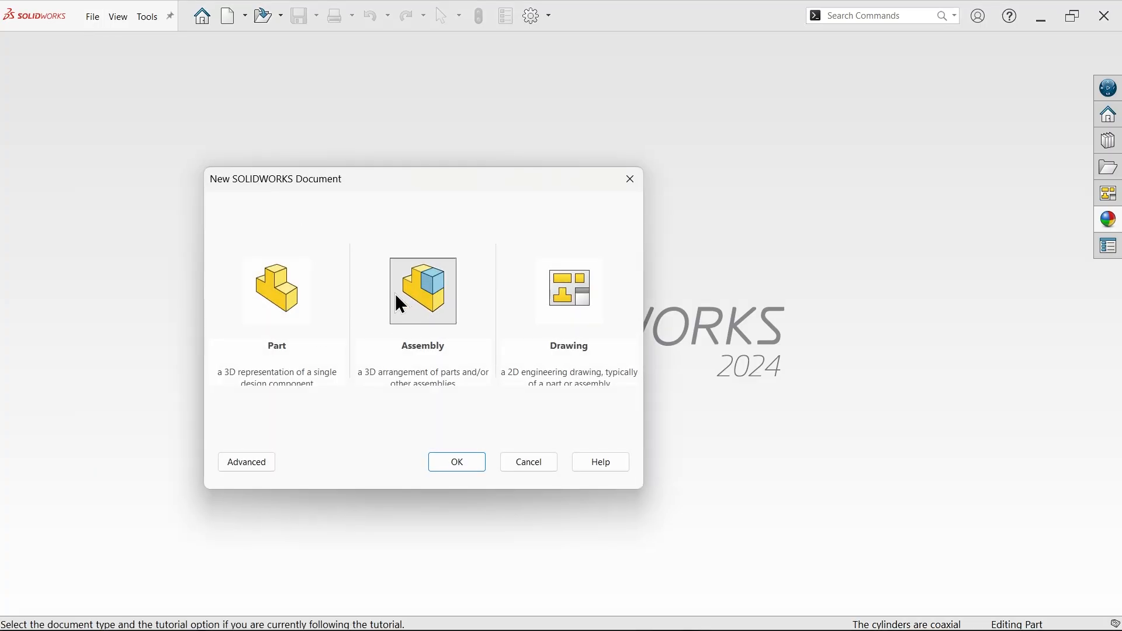
click(235, 467)
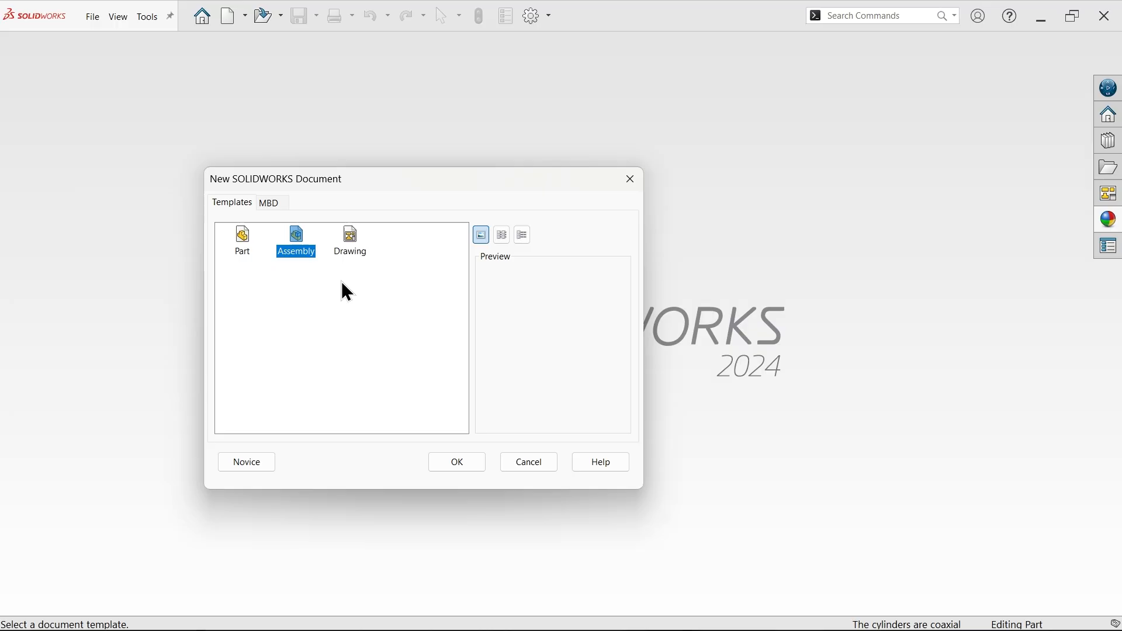
click(455, 461)
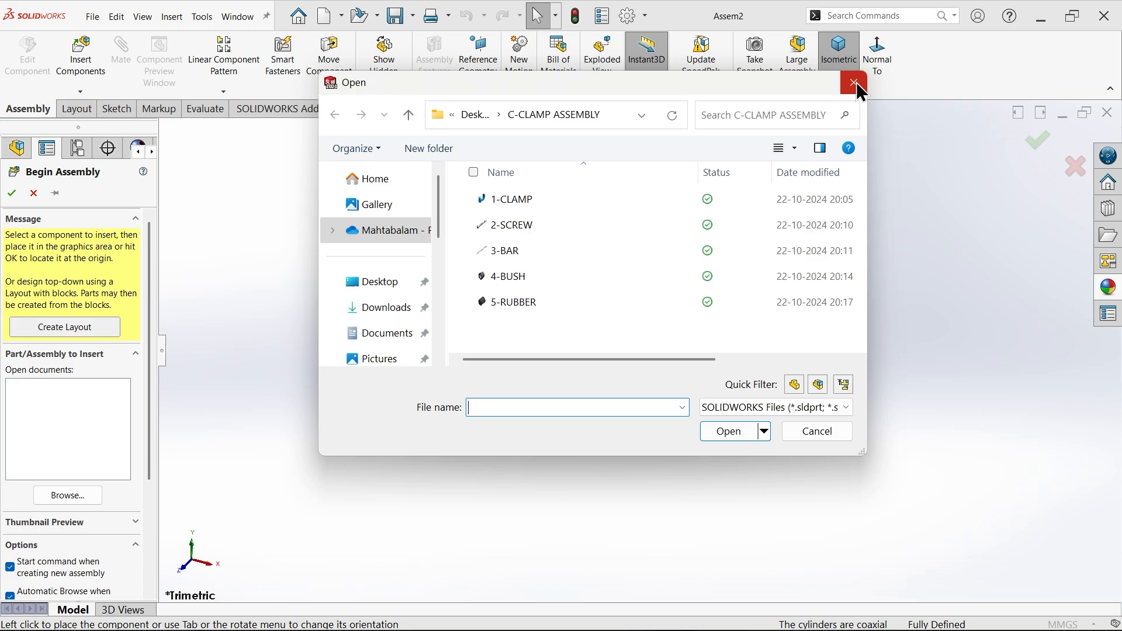
Step: Insert the 1-CLAMP part, show the origins and place the clamp on the assembly origin
click(514, 201)
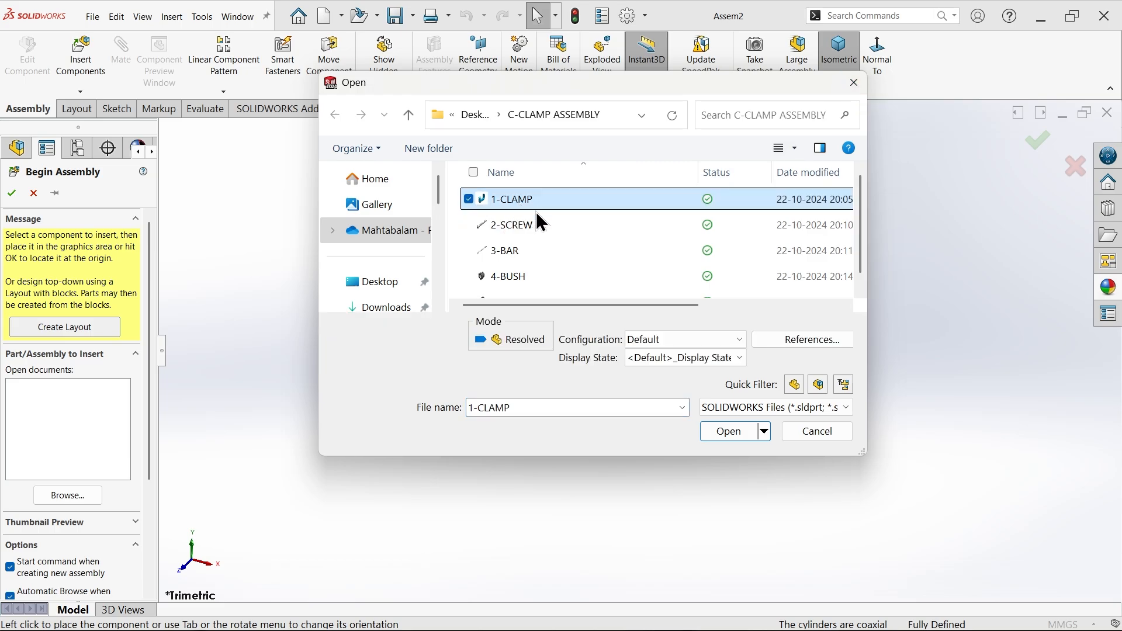
click(725, 435)
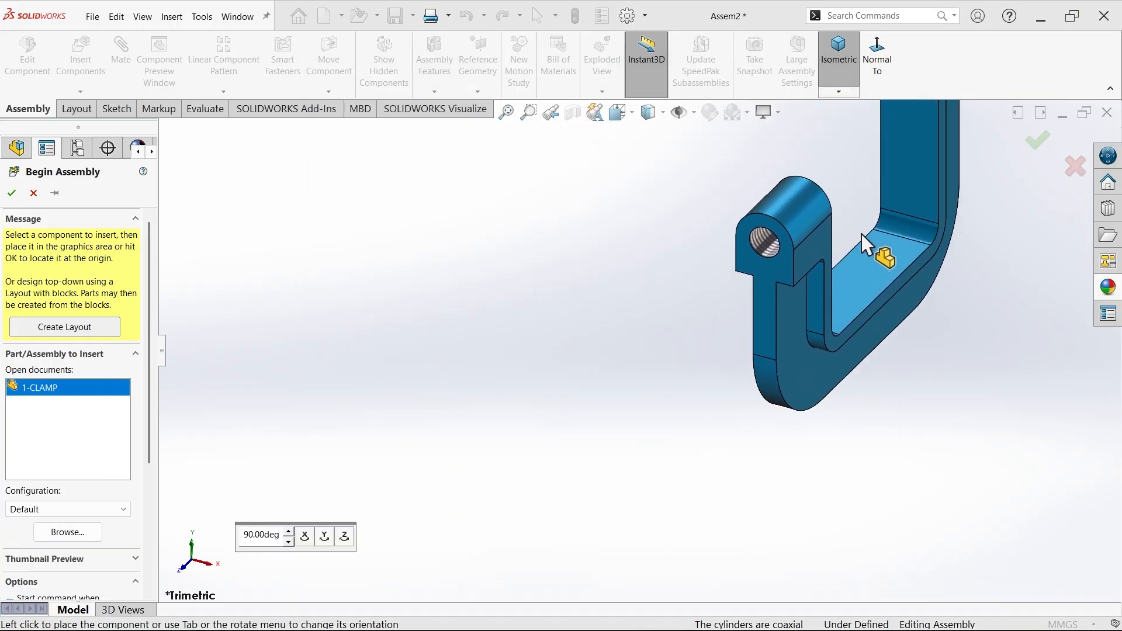
click(694, 114)
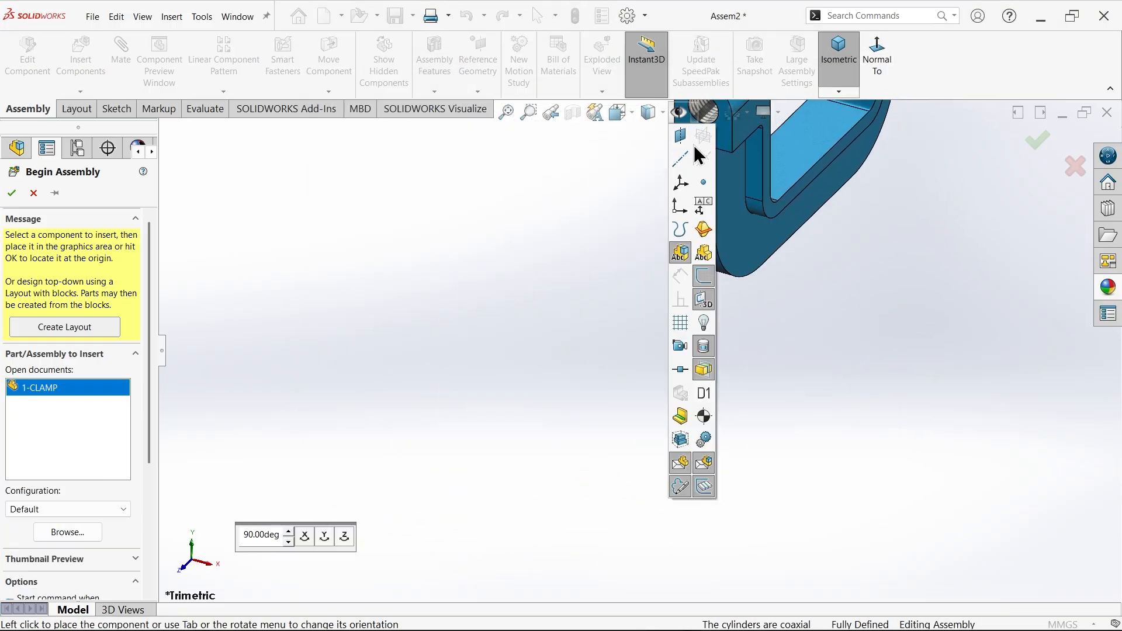
click(680, 208)
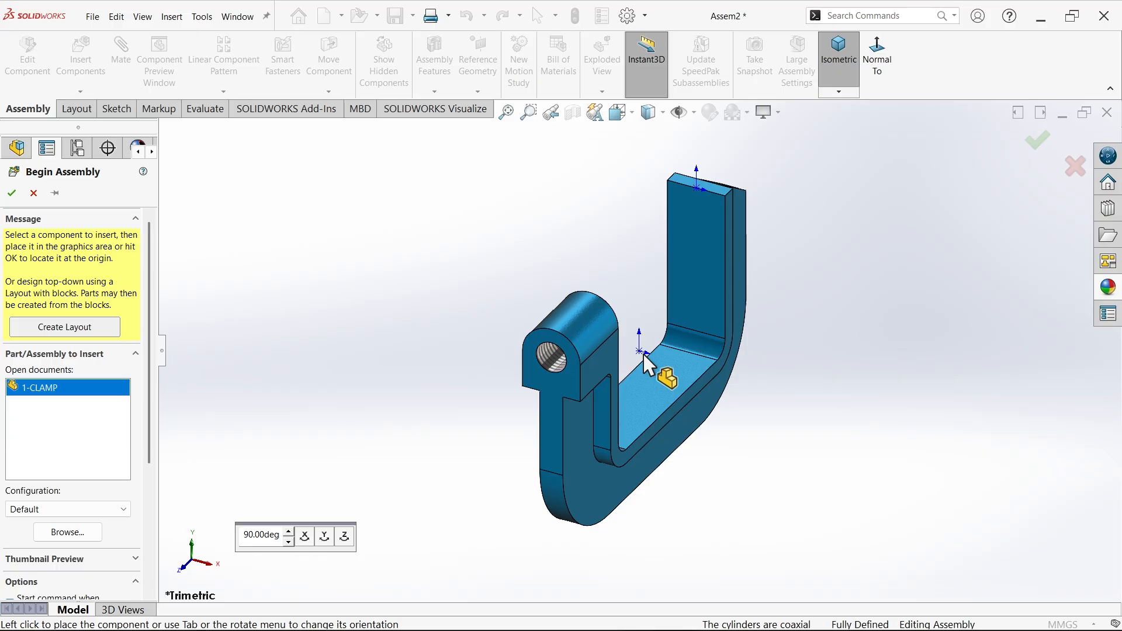
click(640, 347)
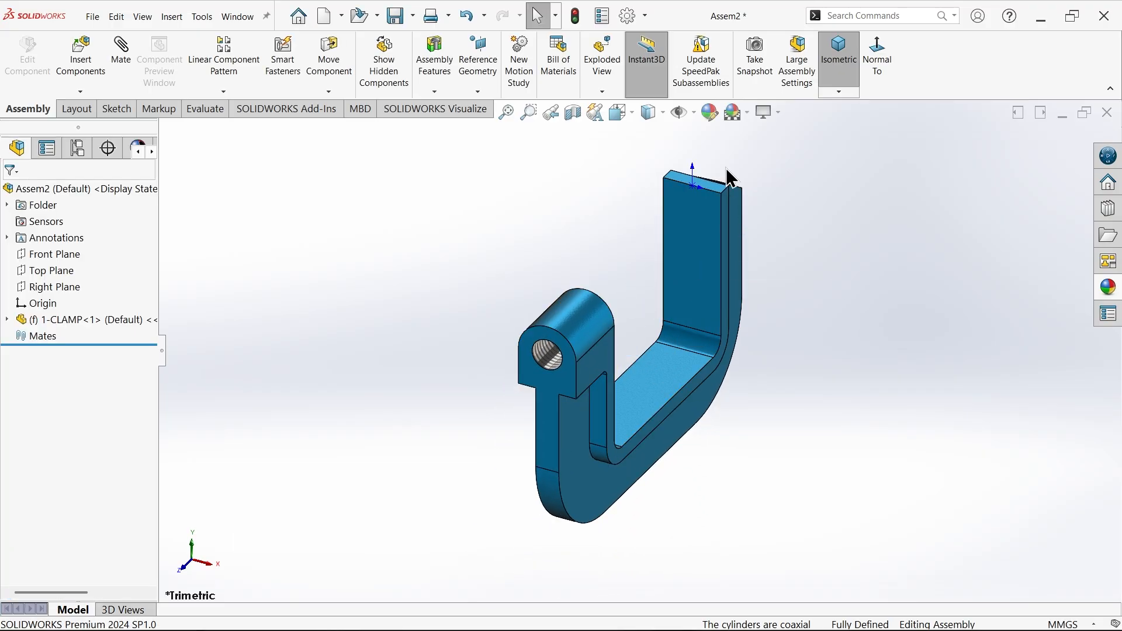
Step: Set up the assembly display with a plain white background, hidden origins and an isometric orientation
click(764, 112)
click(756, 147)
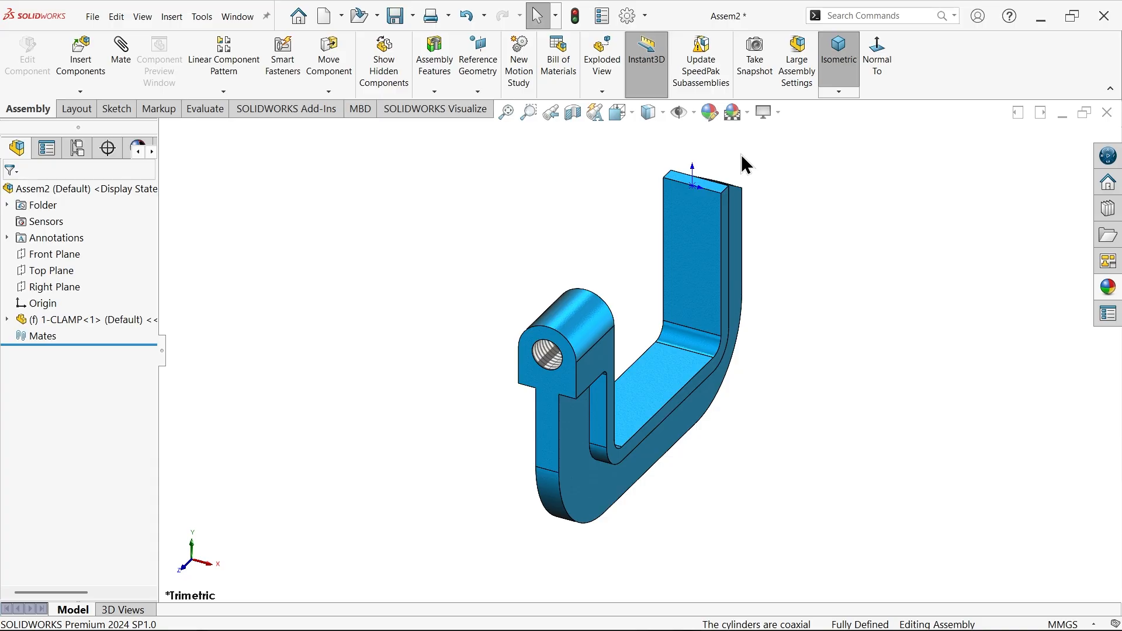
click(694, 112)
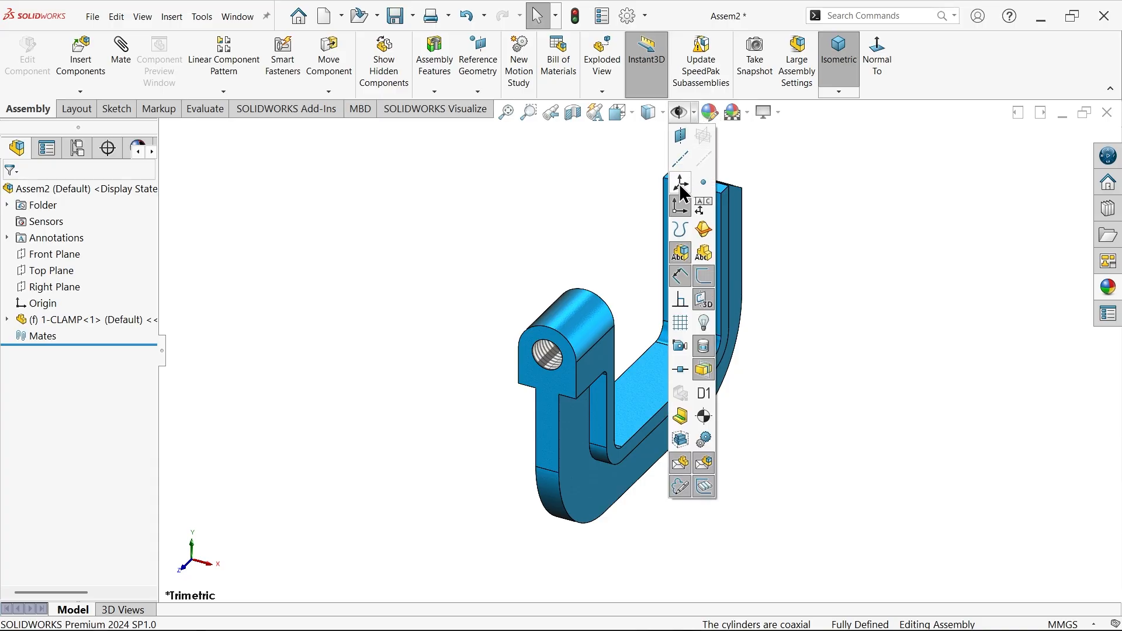
click(678, 205)
click(798, 153)
click(840, 92)
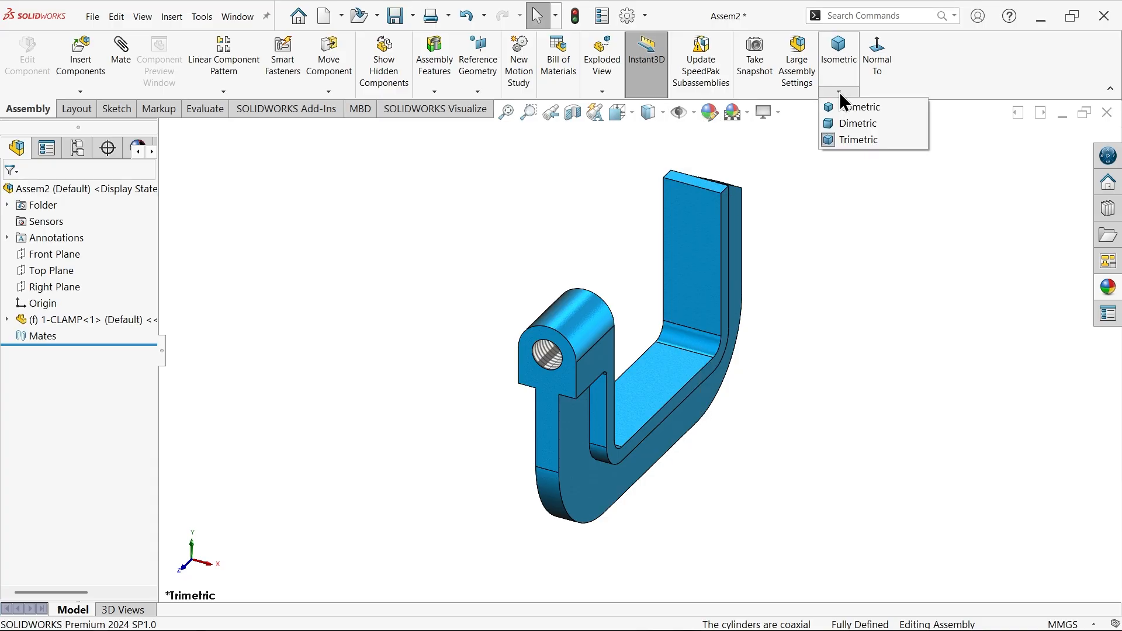
click(843, 108)
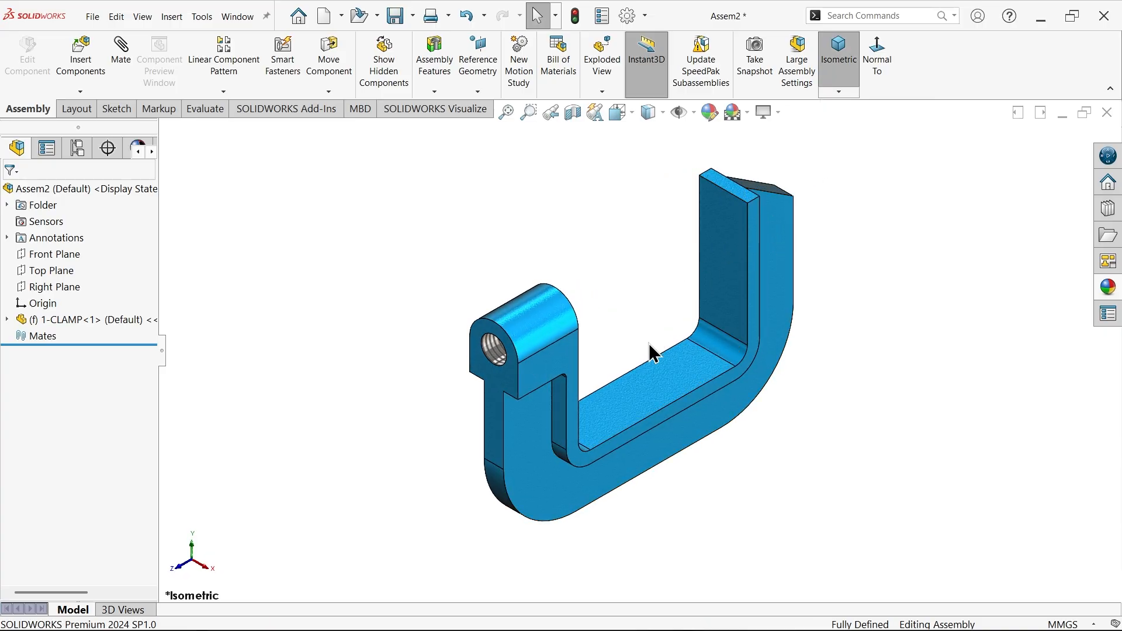
Step: Insert the 2-SCREW part, showing the folder's files as large icons, and place it beside the clamp's threaded boss
click(89, 57)
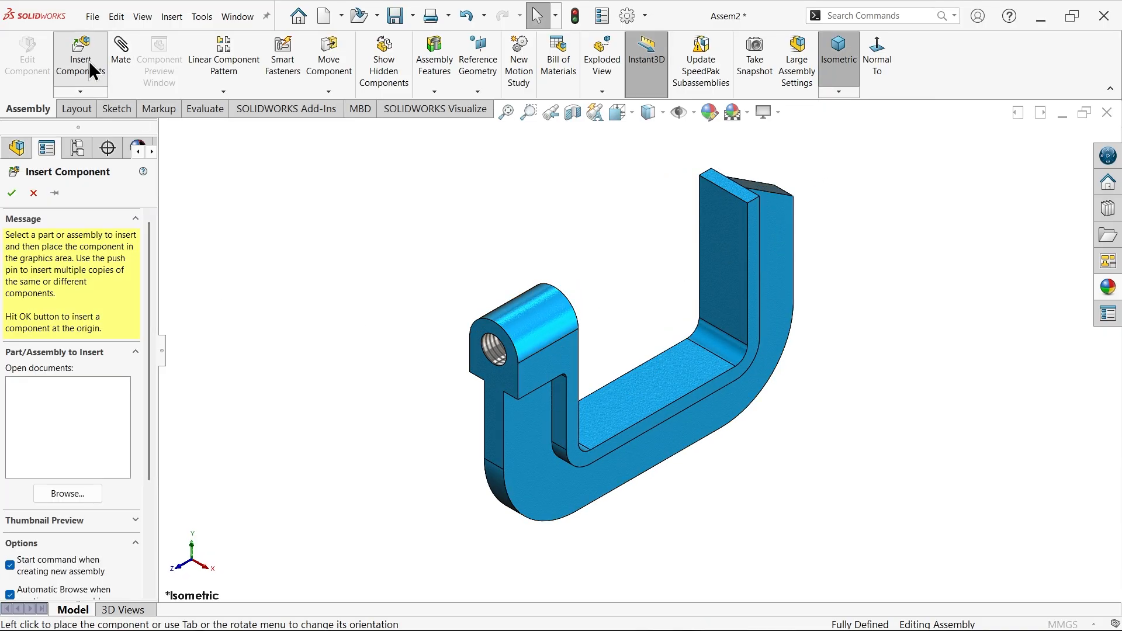
click(507, 229)
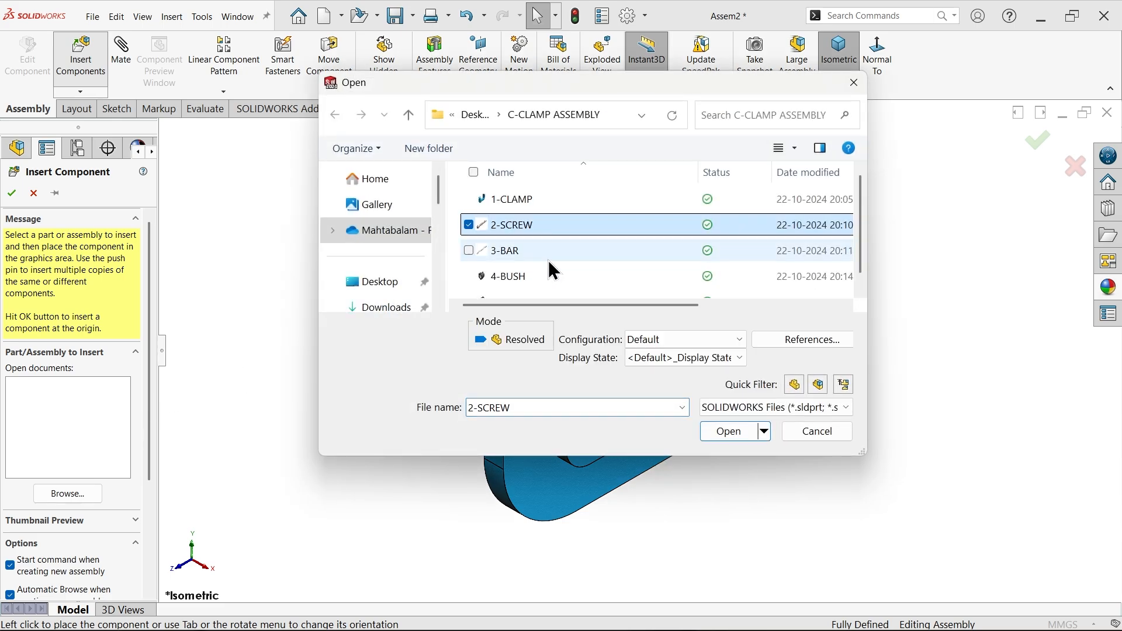
click(800, 149)
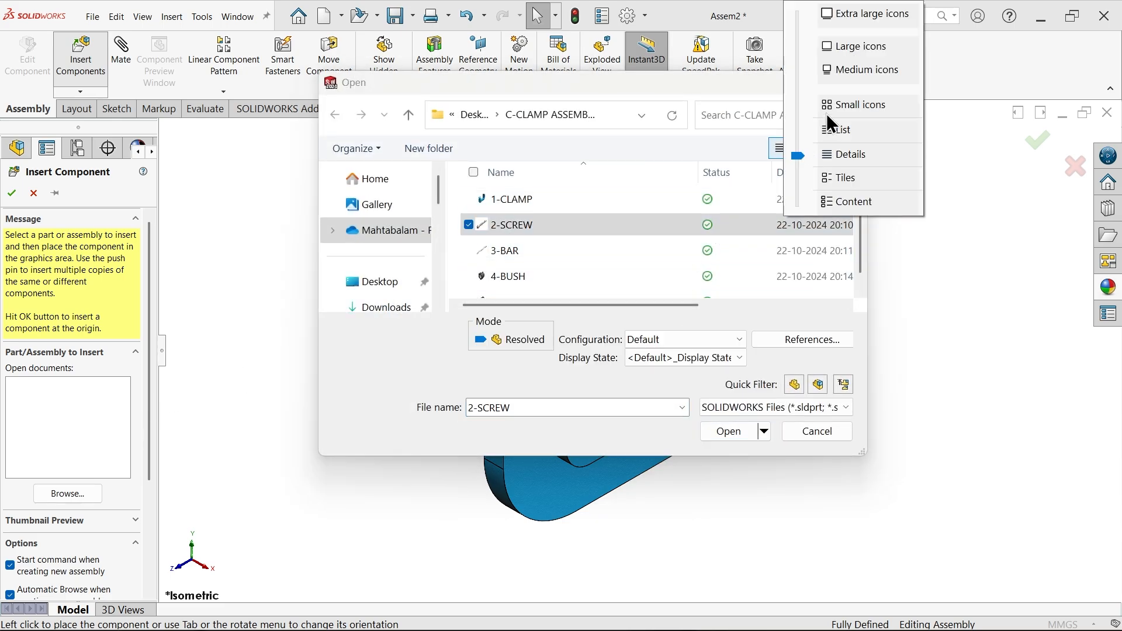
click(839, 106)
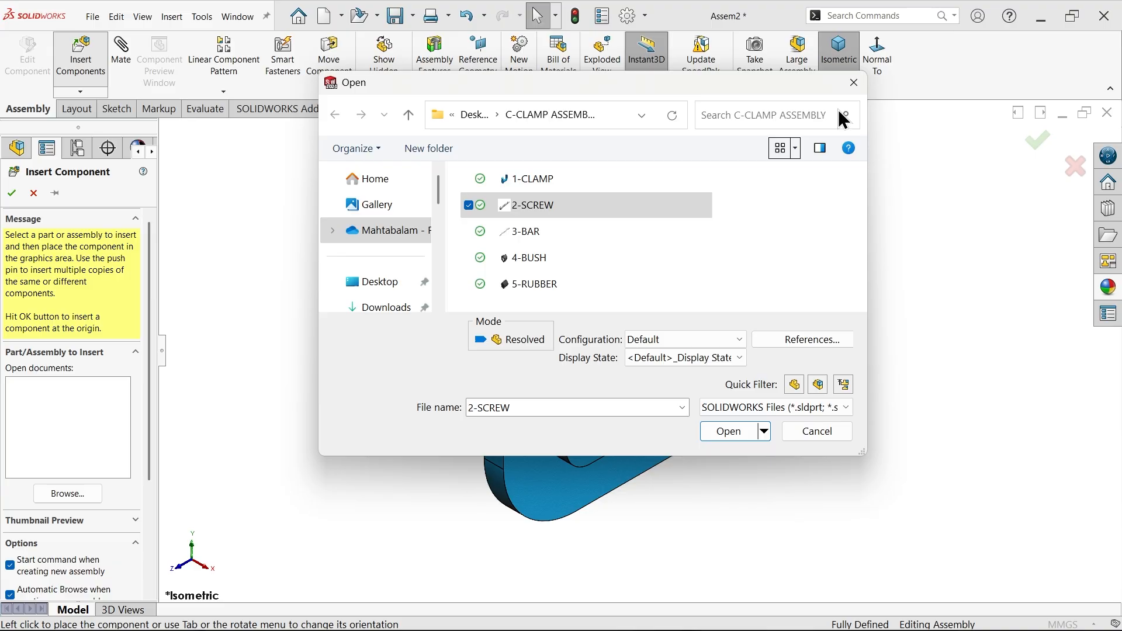
click(797, 150)
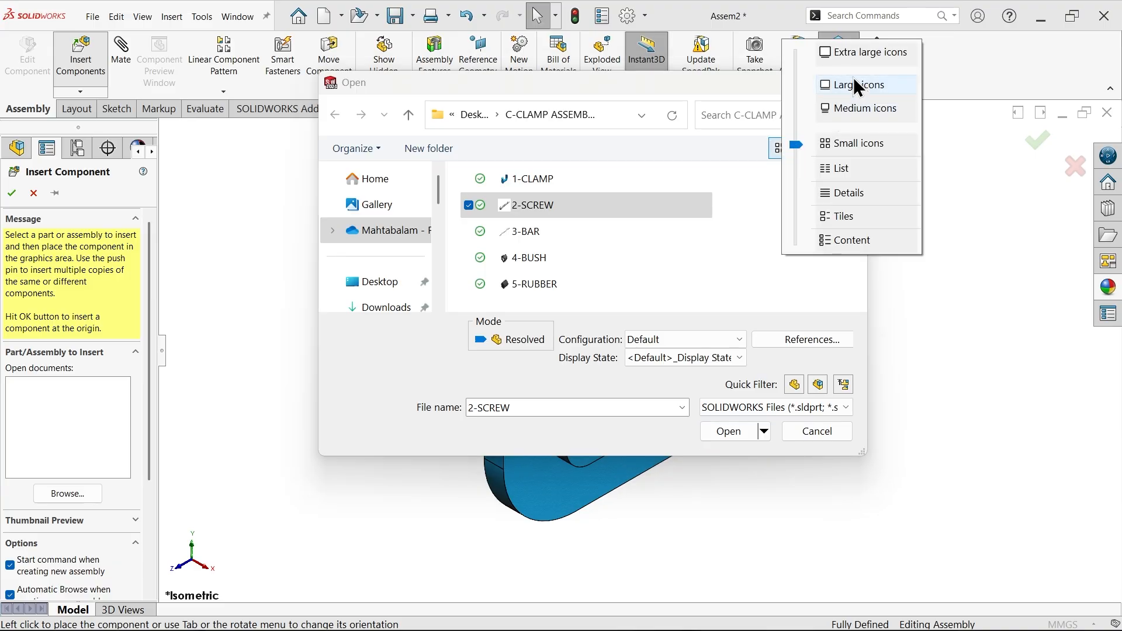
click(847, 111)
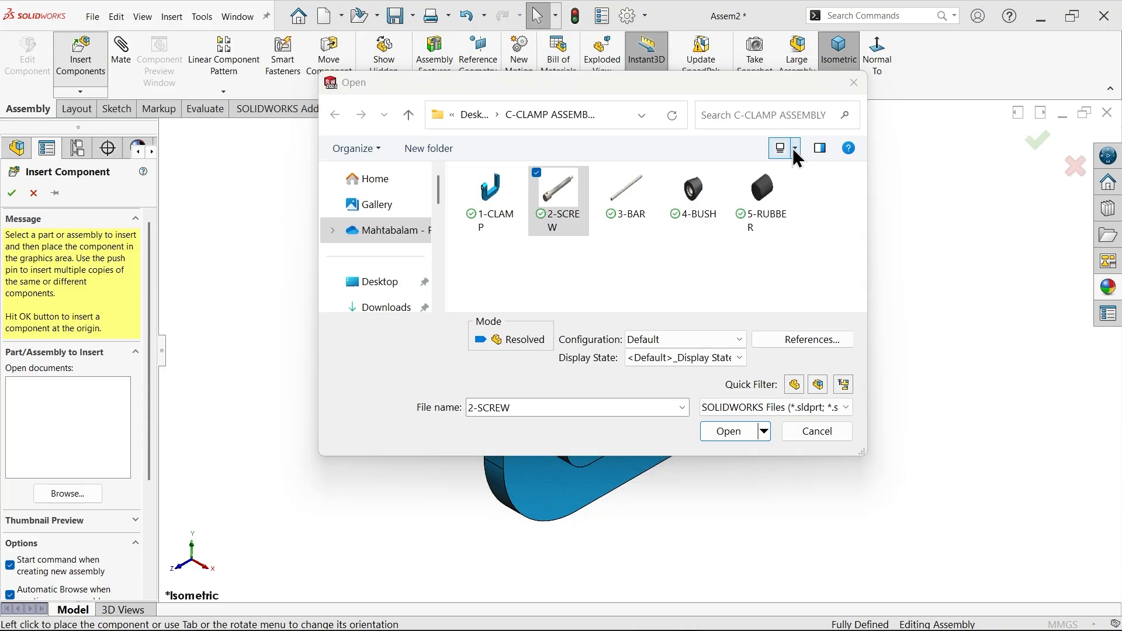
click(795, 147)
click(834, 126)
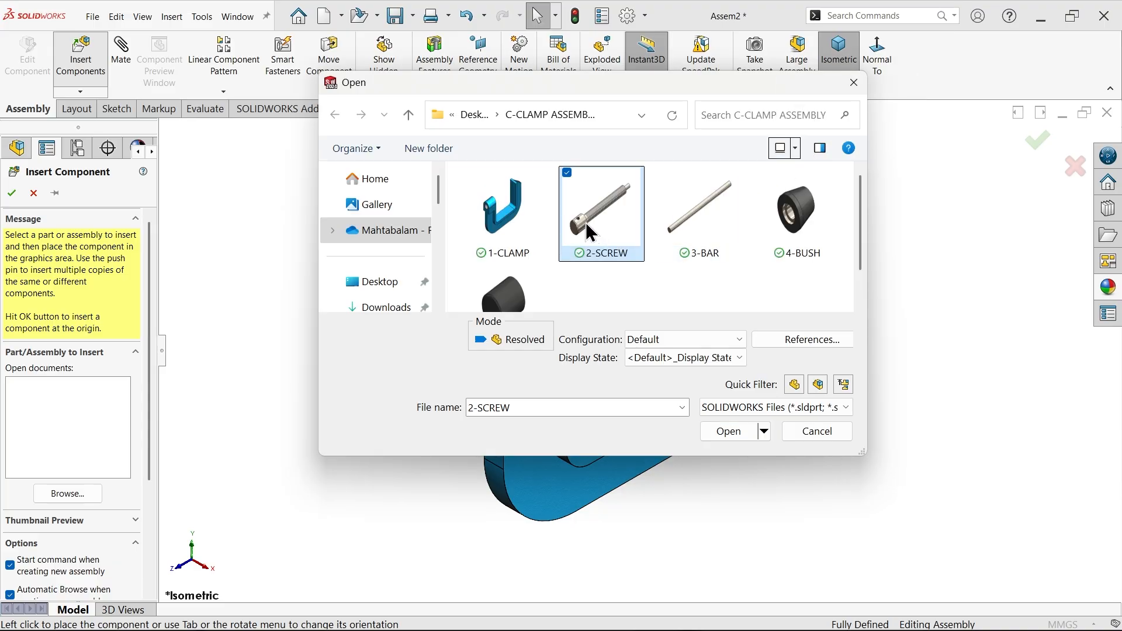
click(713, 431)
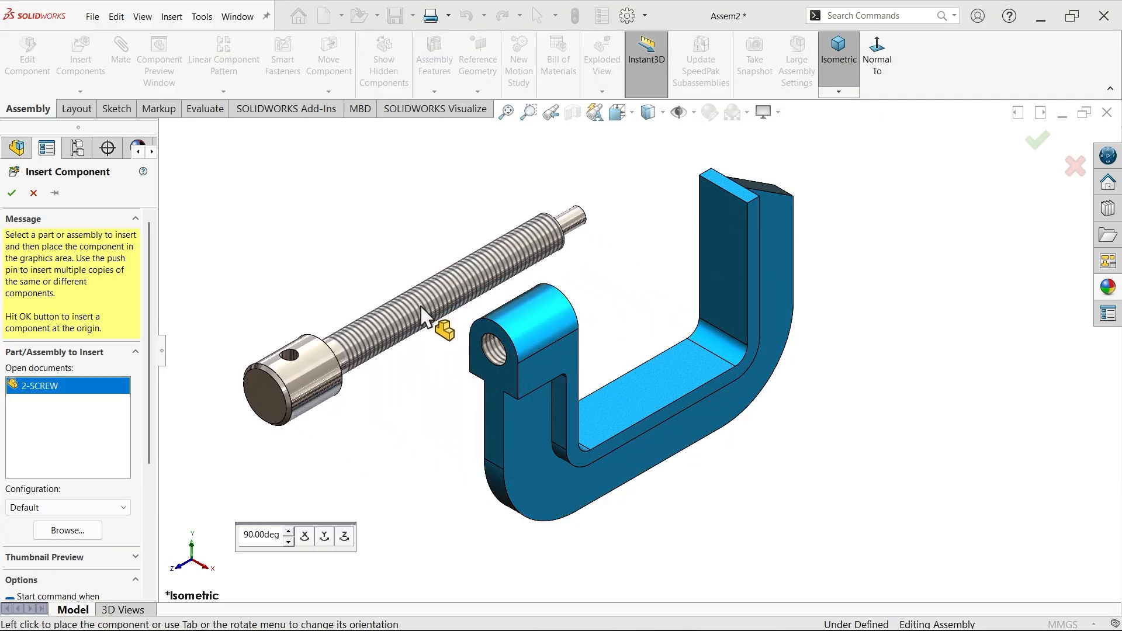
click(459, 251)
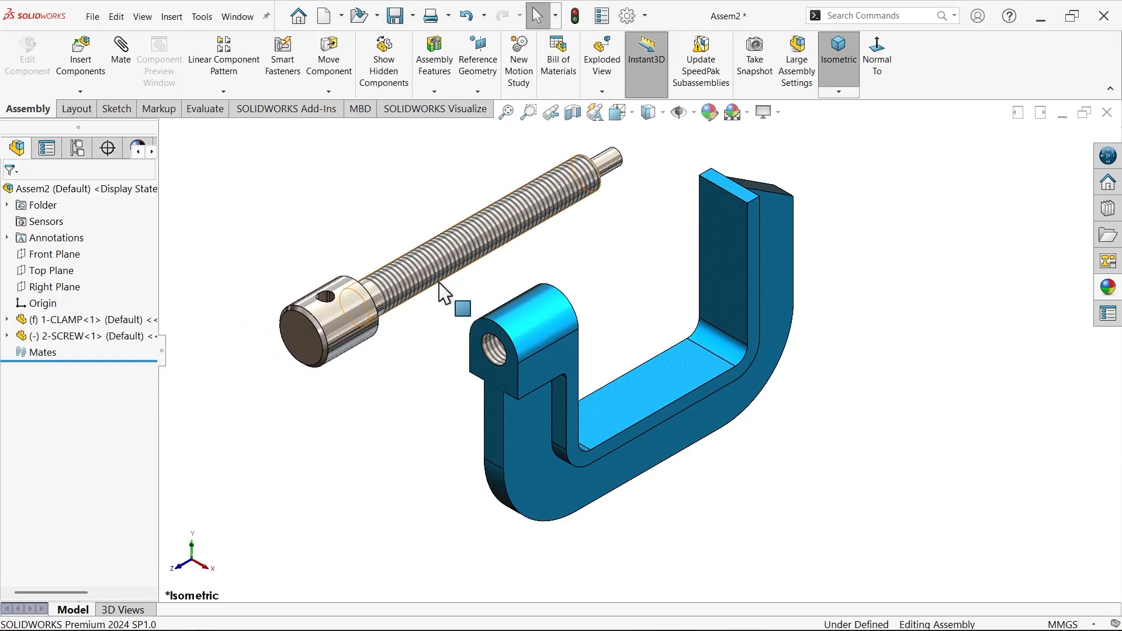
Step: Add a mechanical Screw mate between the clamp's threaded hole and the screw's thread, with 1.5 mm distance per revolution and reversed direction
click(120, 61)
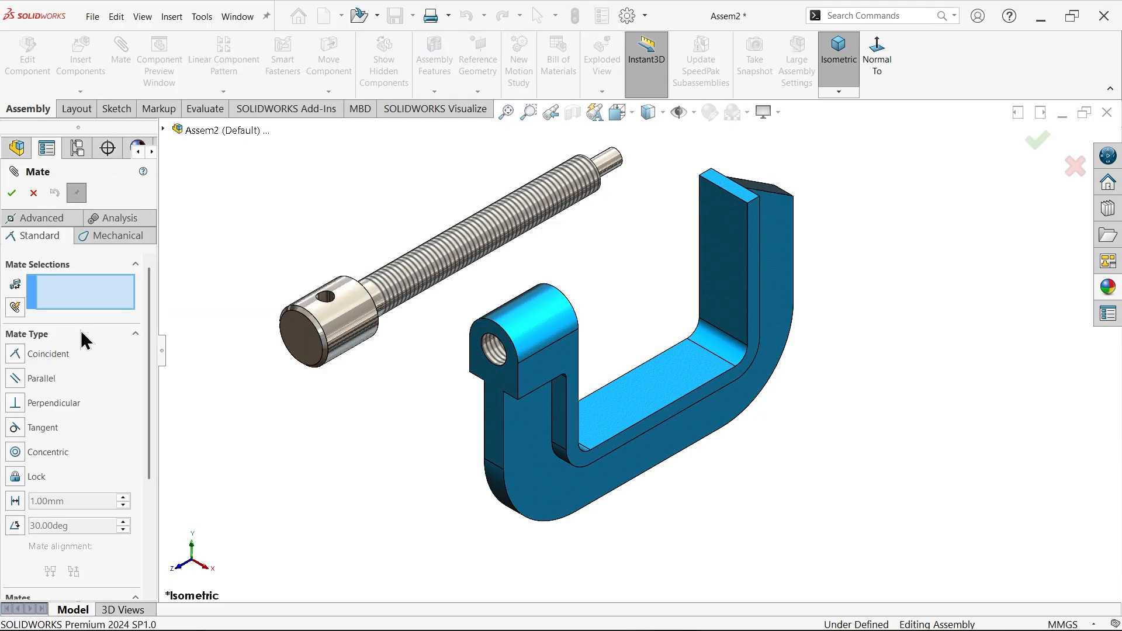
click(112, 237)
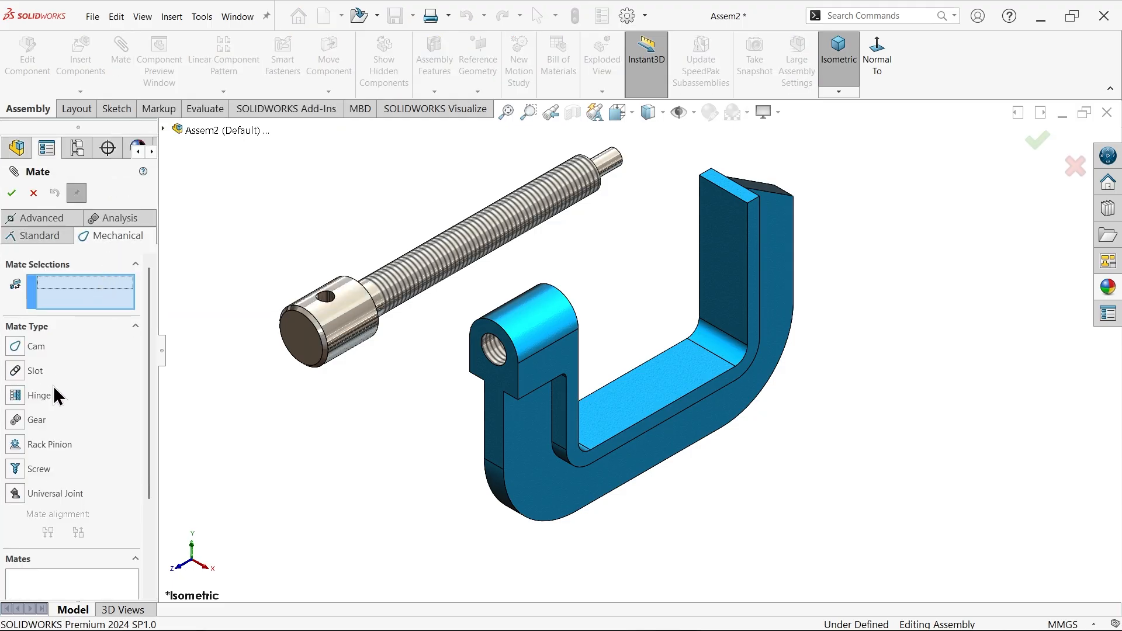
click(15, 468)
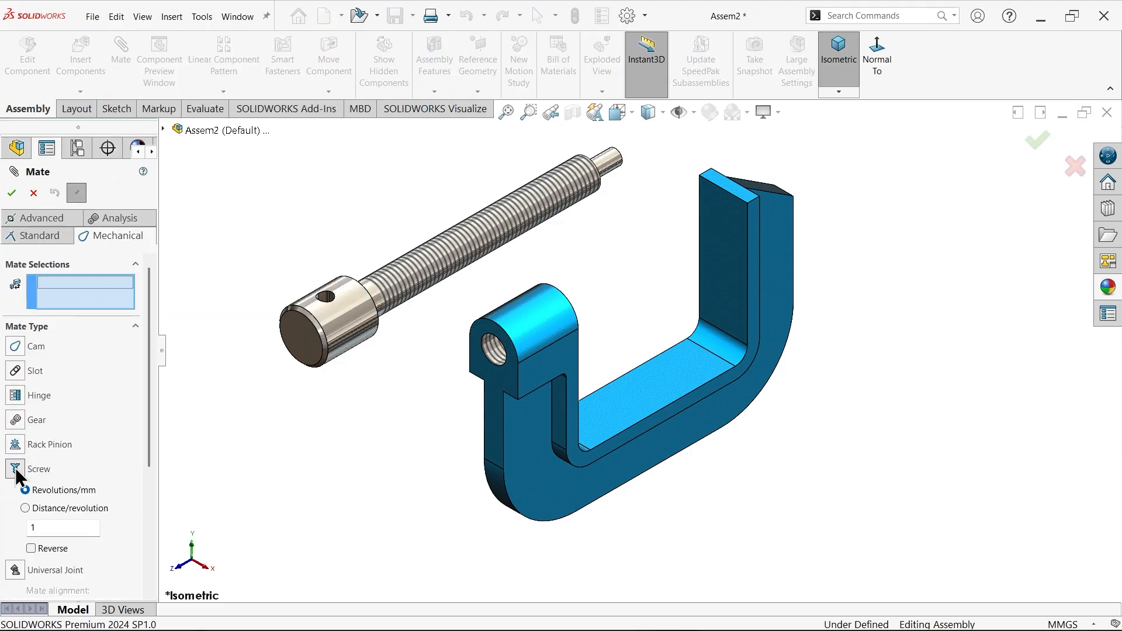
scroll(499, 380, down, 2)
click(507, 381)
scroll(507, 381, down, 2)
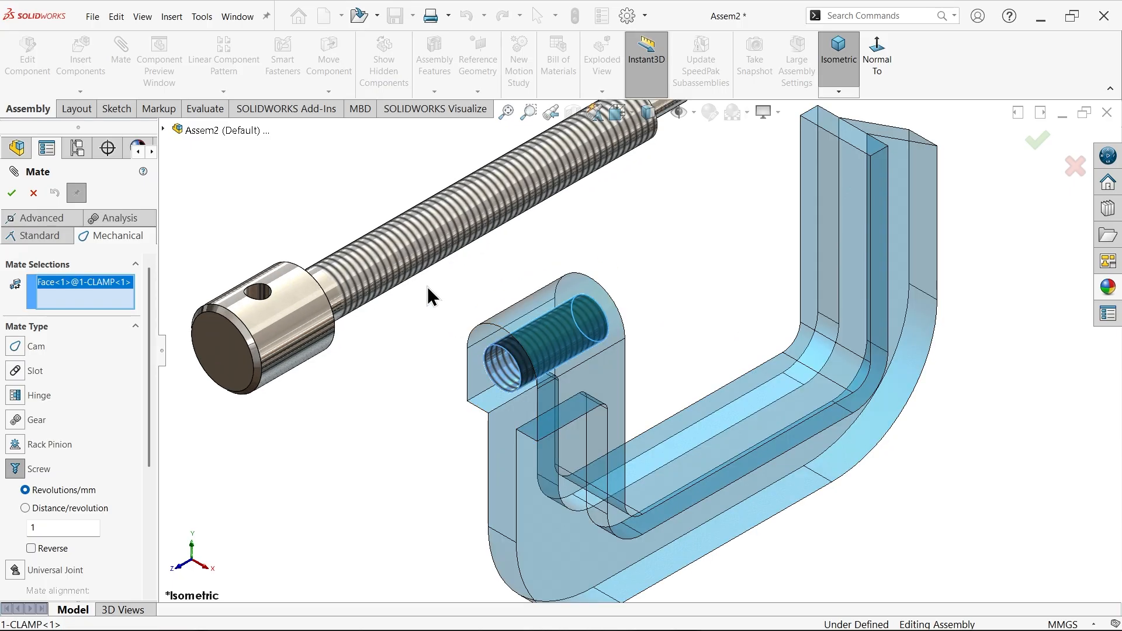
click(391, 250)
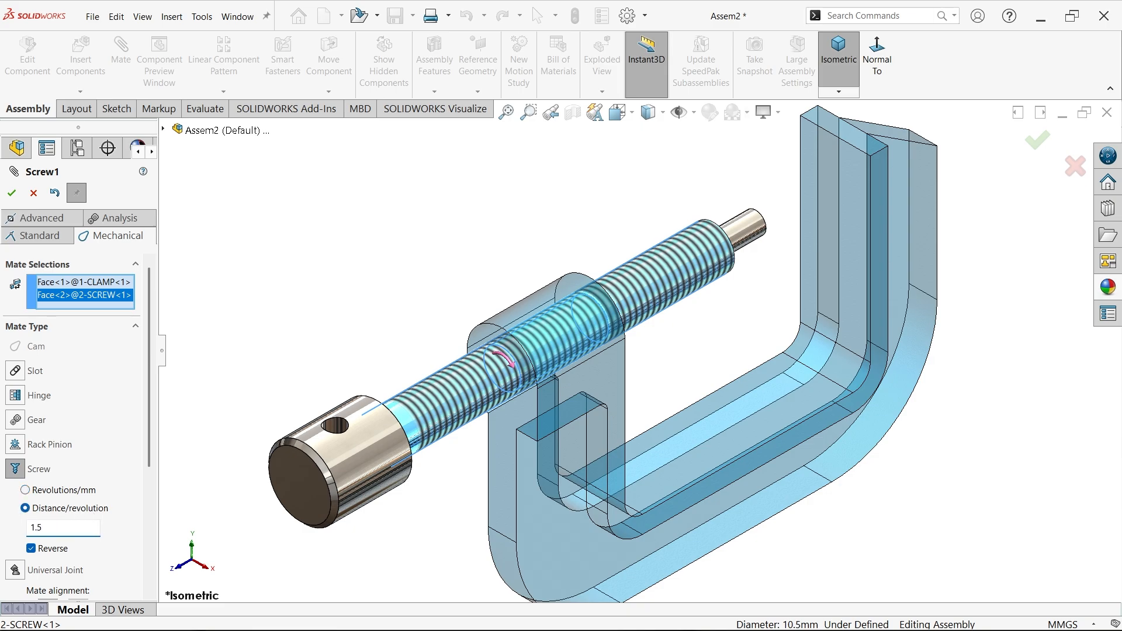
text(1.5)
key(Return)
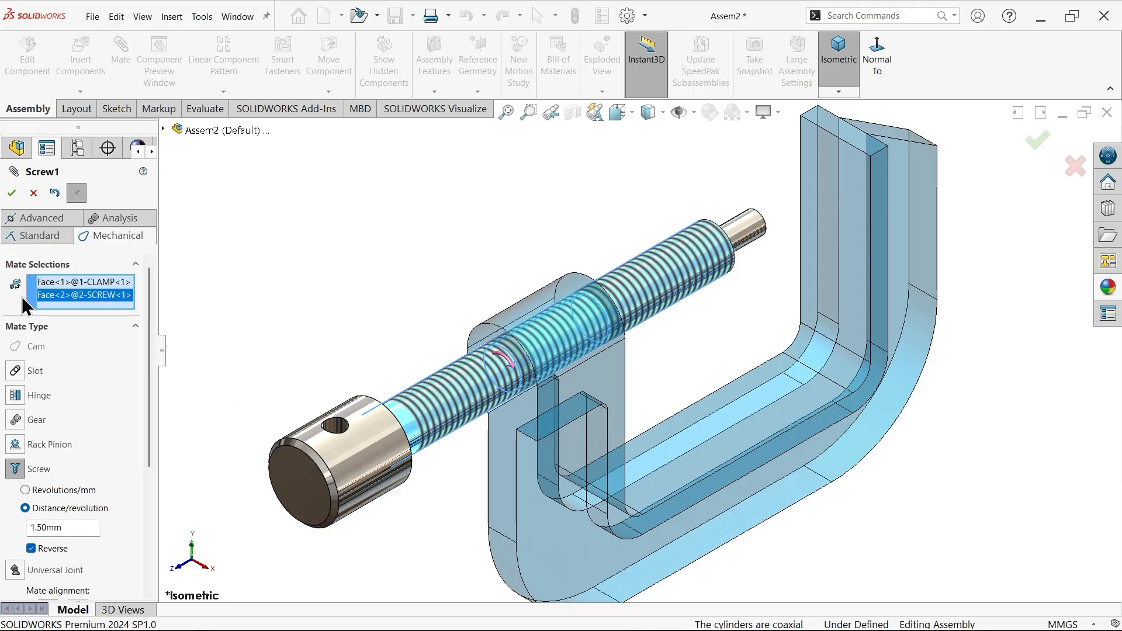
click(11, 193)
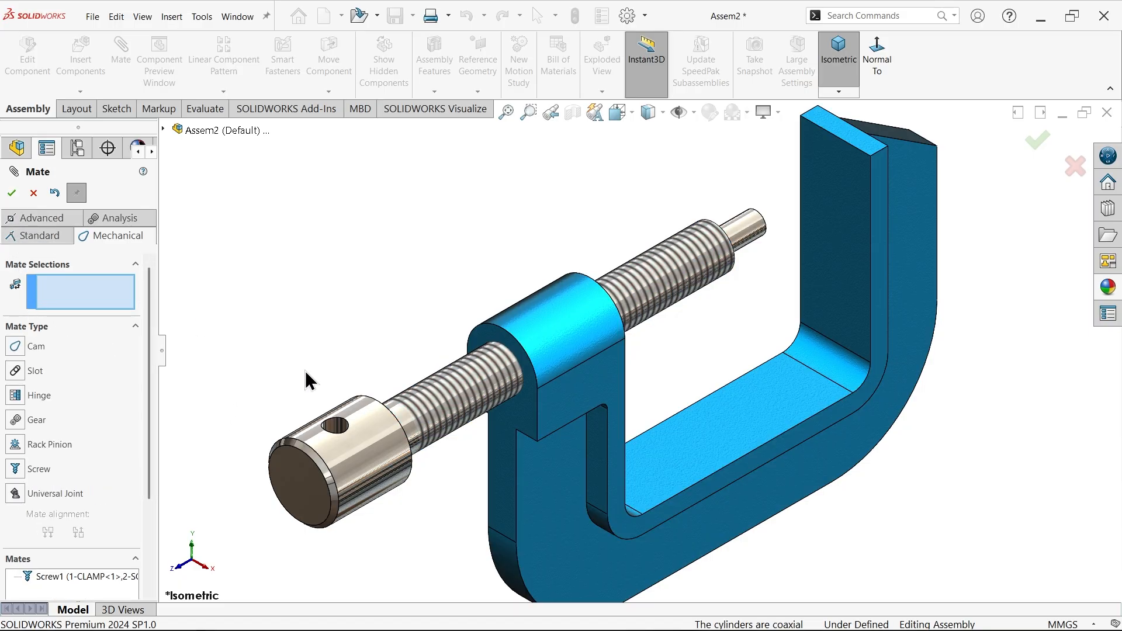
Step: Turn the screw by its head to test the thread motion, leaving the head's cross hole facing outward
drag(341, 527, 238, 352)
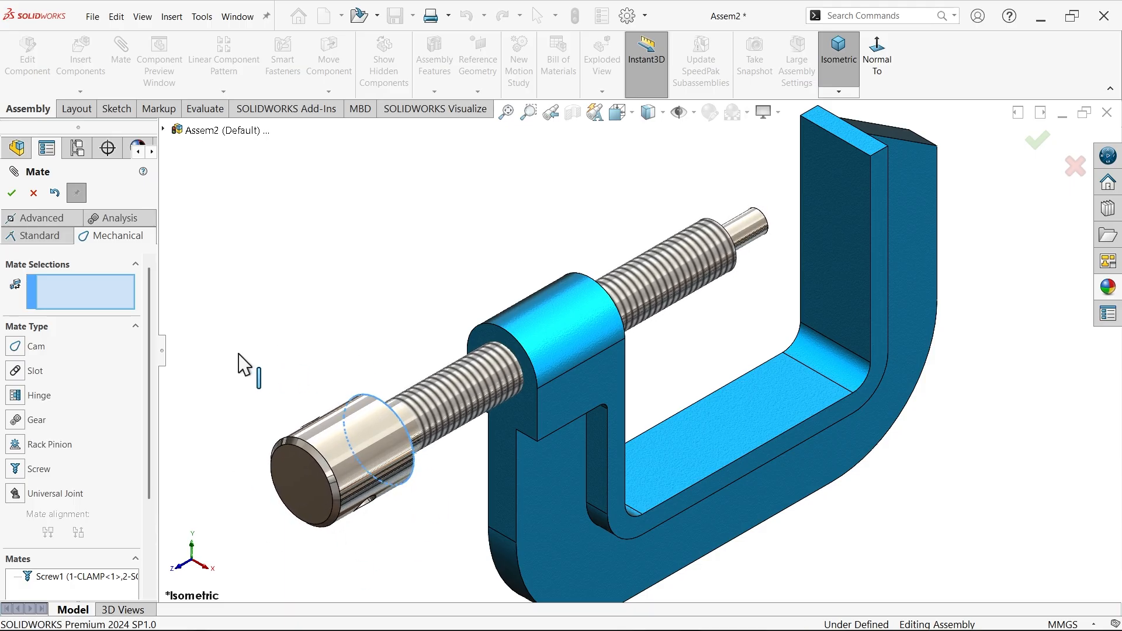
click(33, 193)
click(378, 442)
drag(378, 443, 353, 398)
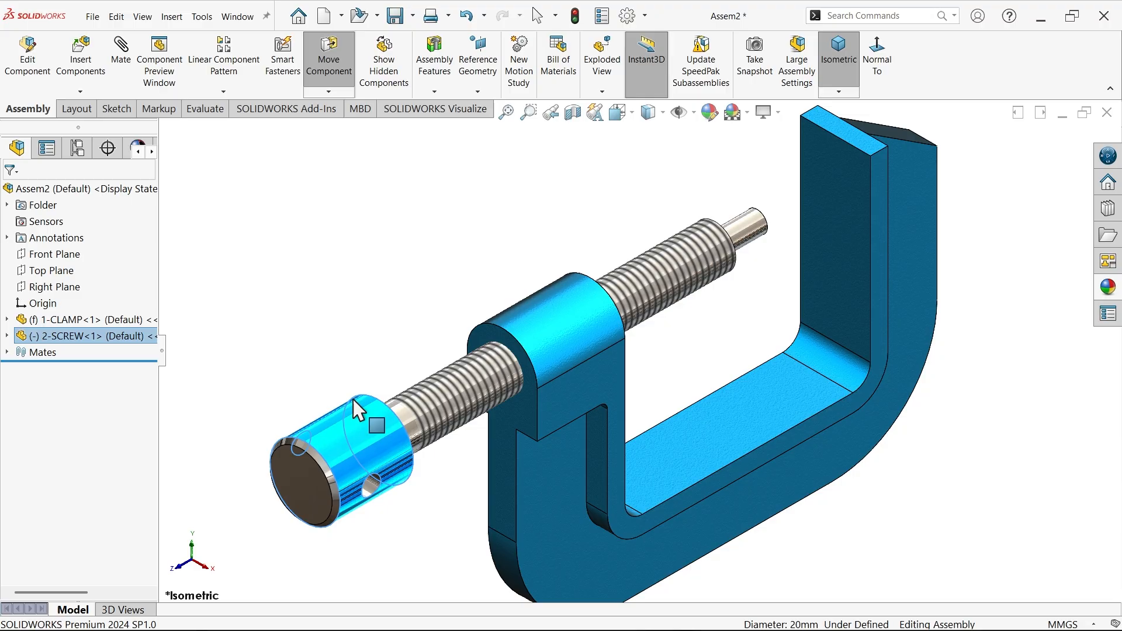
click(366, 309)
Step: Insert 3-BAR and 5-RUBBER, each rotated 90° about Y, placing the bar above the screw and the rubber below it
click(82, 64)
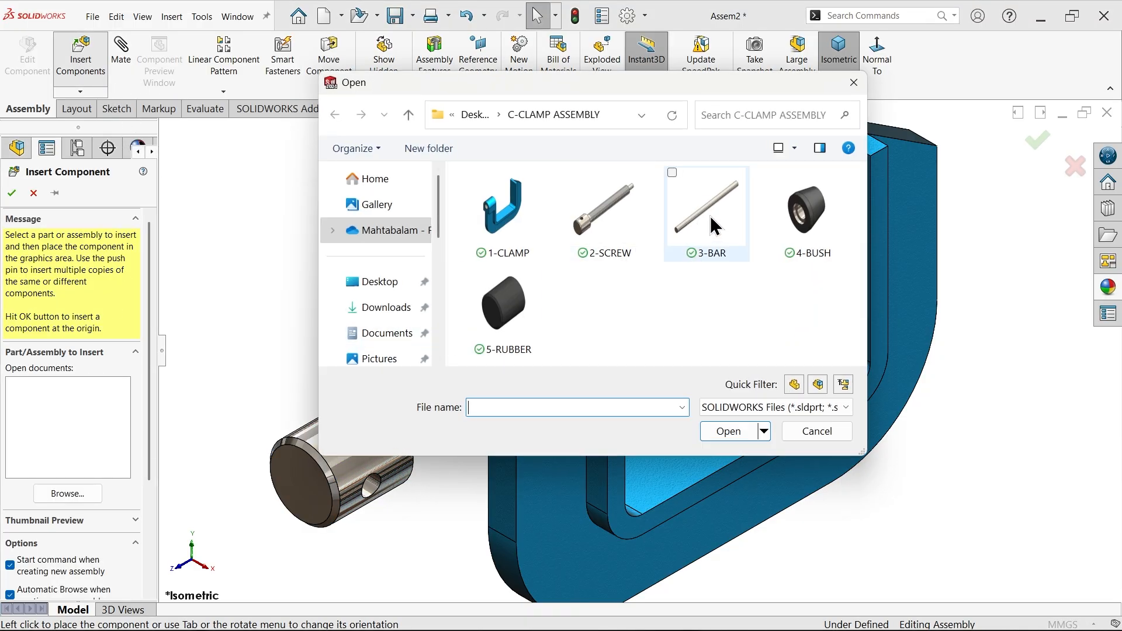
click(713, 225)
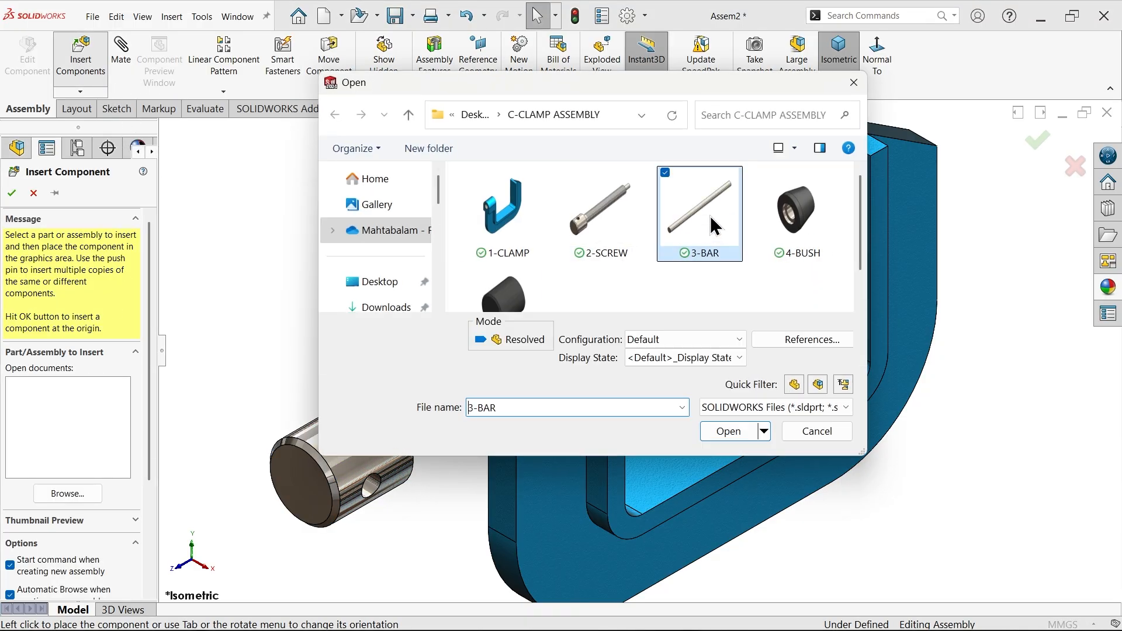
ctrl+click(525, 296)
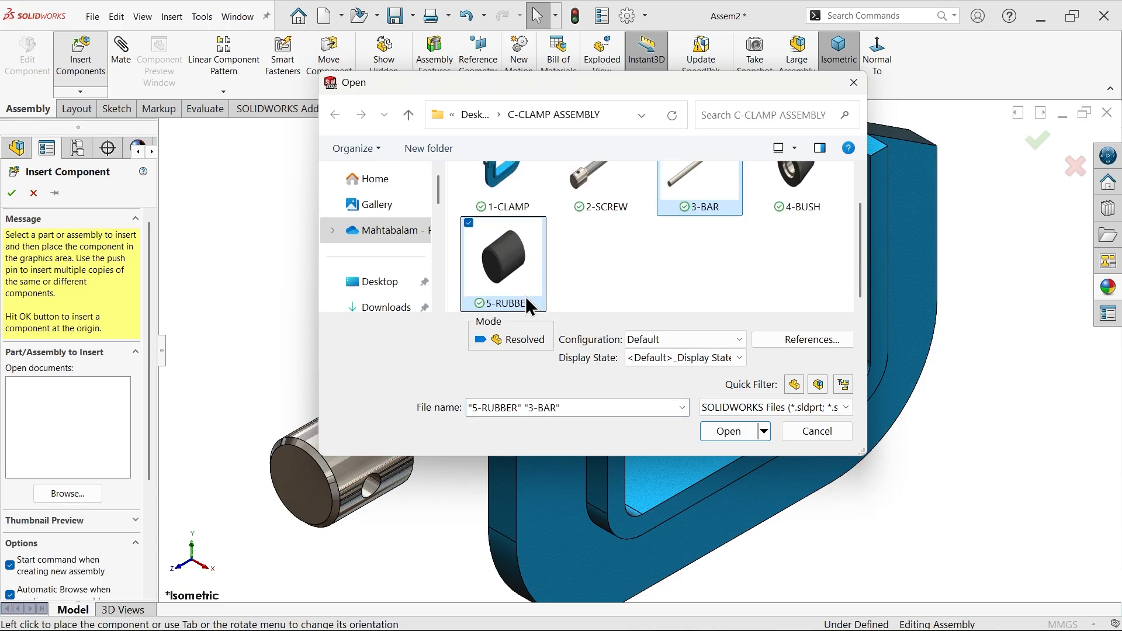
click(717, 425)
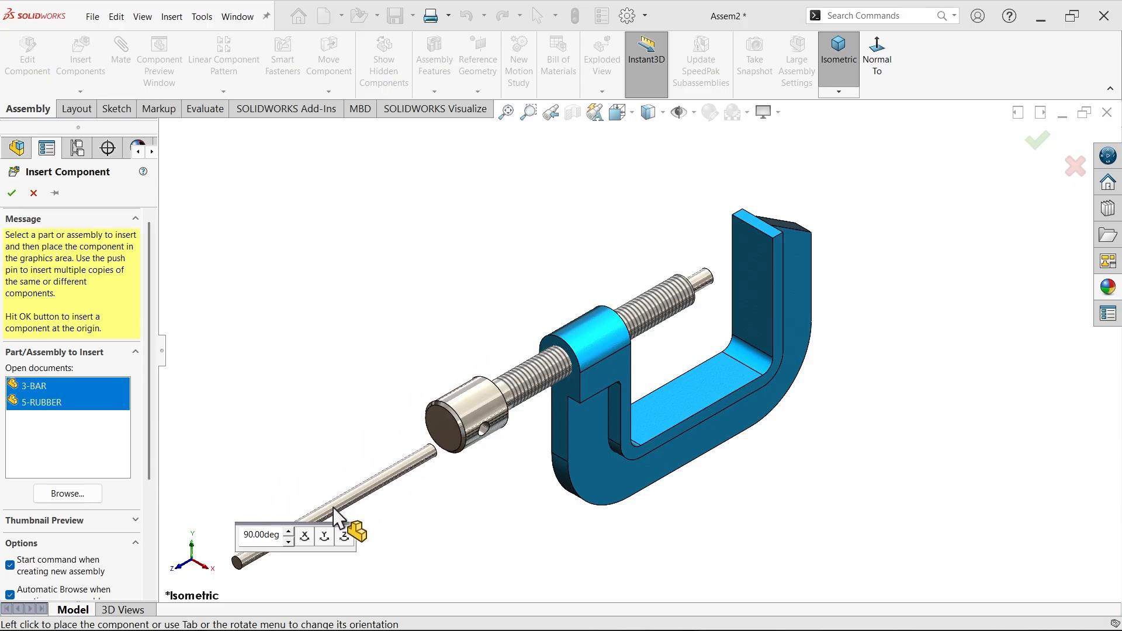
click(324, 535)
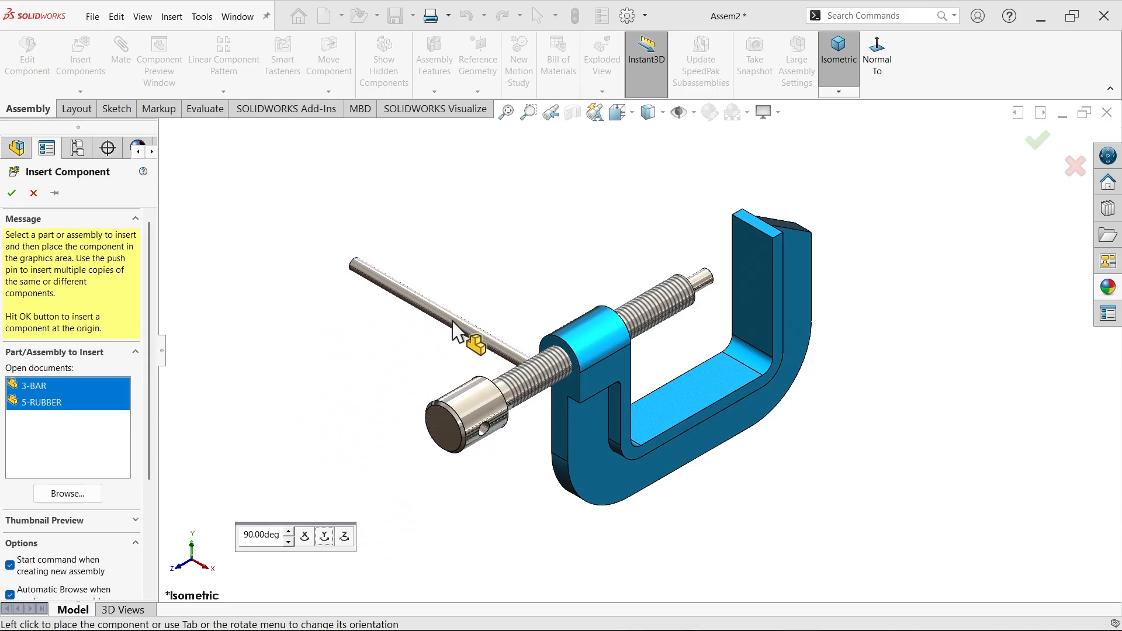
click(433, 292)
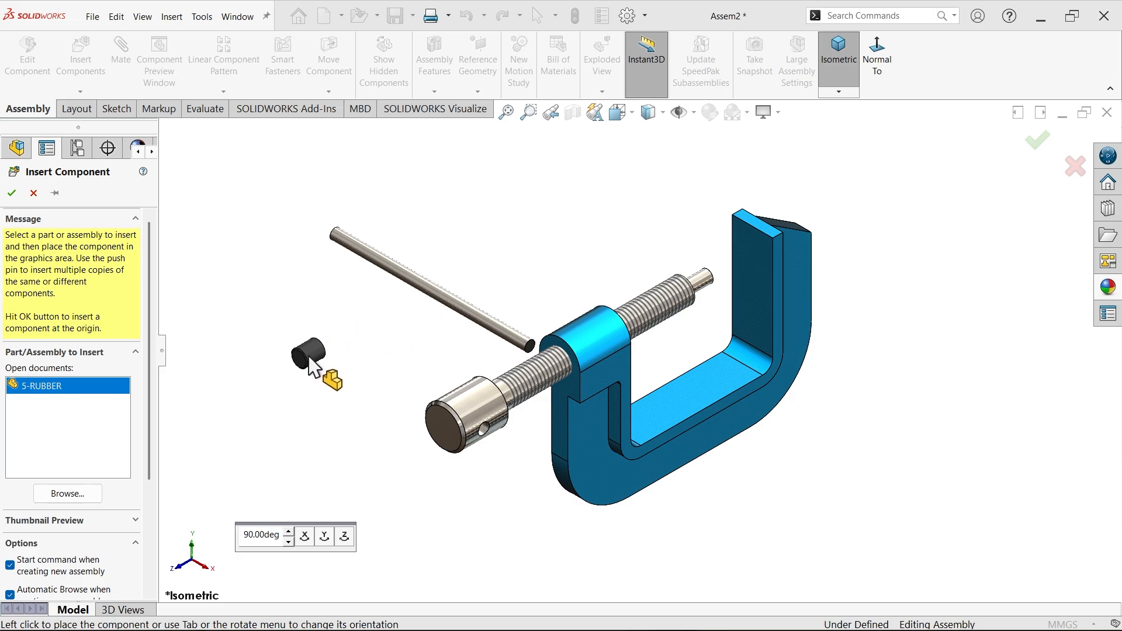
click(325, 536)
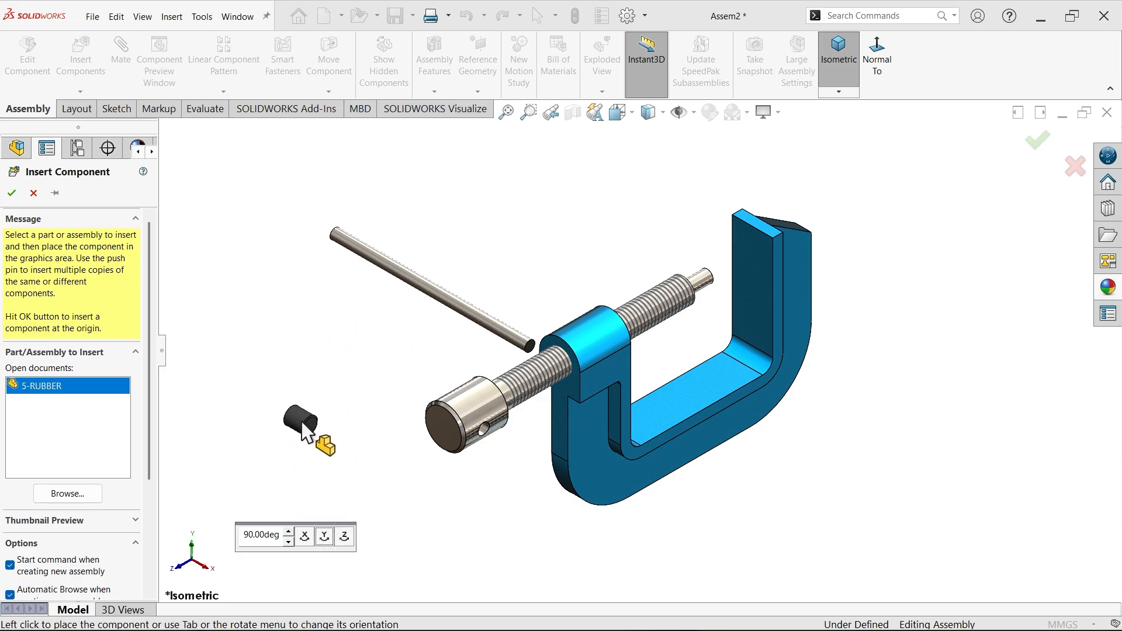
click(532, 525)
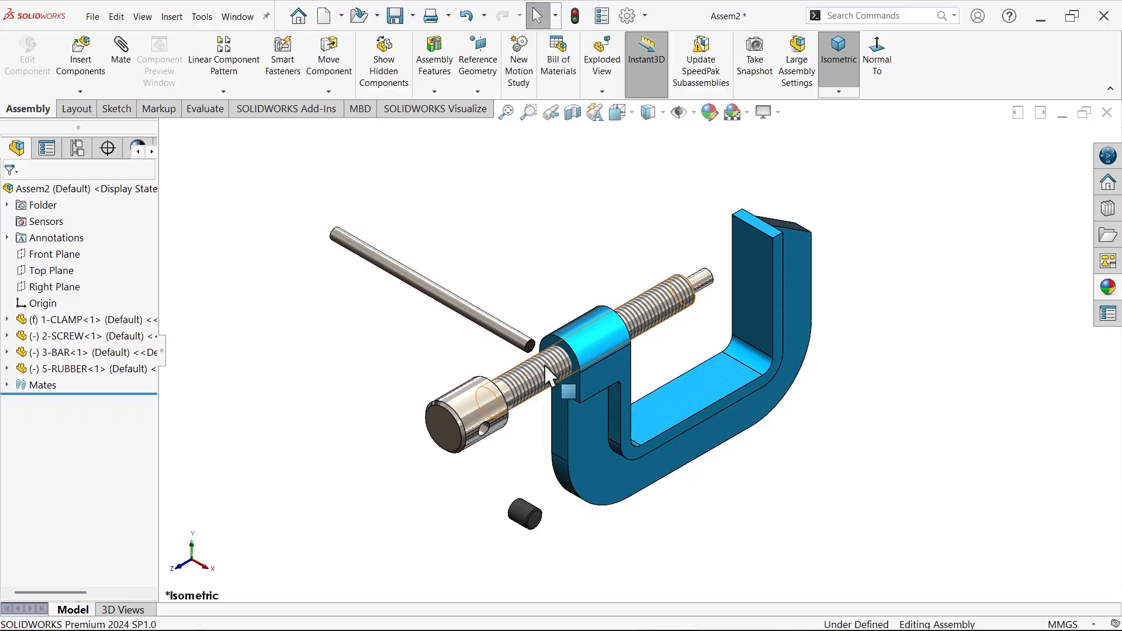
Step: Add a Coincident mate between the Front Plane of 3-BAR and the Top Plane of 2-SCREW
scroll(545, 364, down, 3)
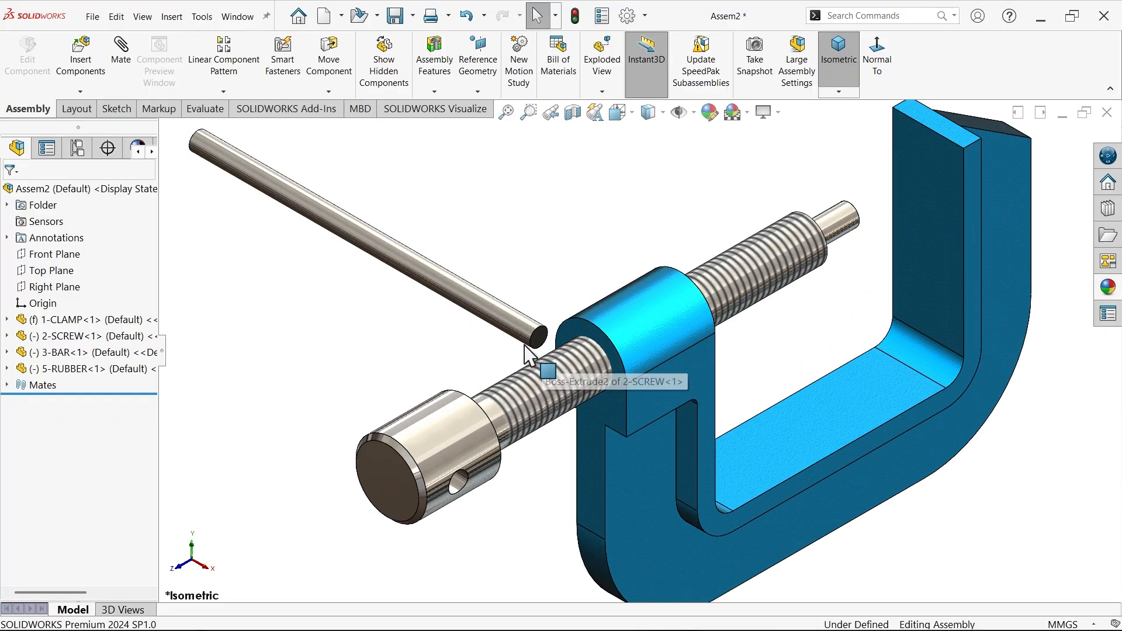
click(119, 60)
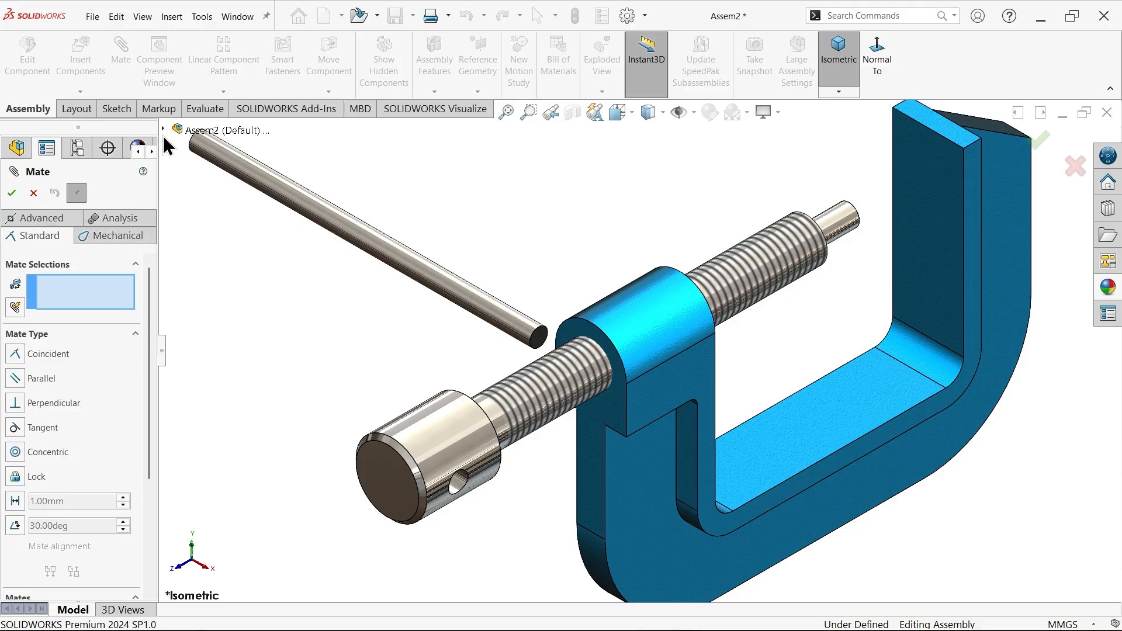
click(163, 129)
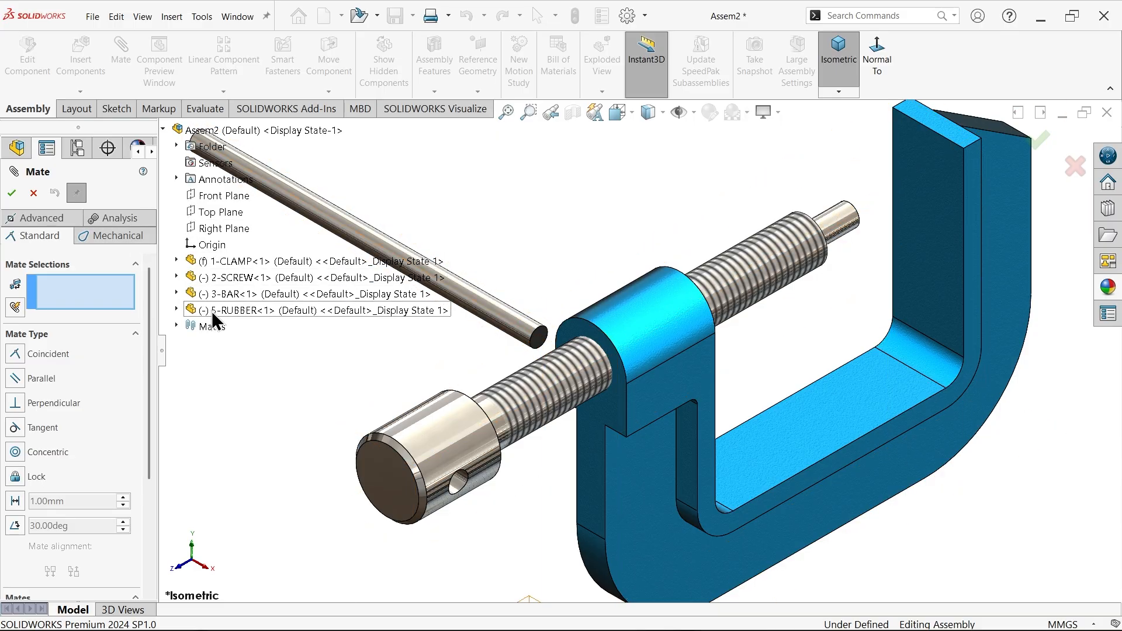
click(177, 293)
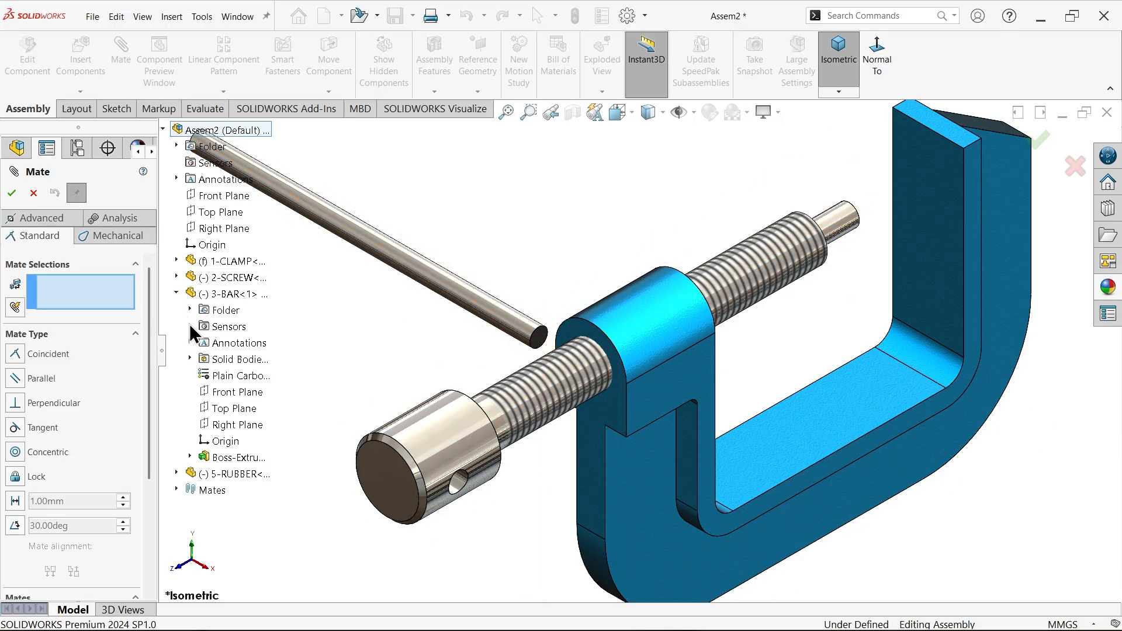
click(230, 393)
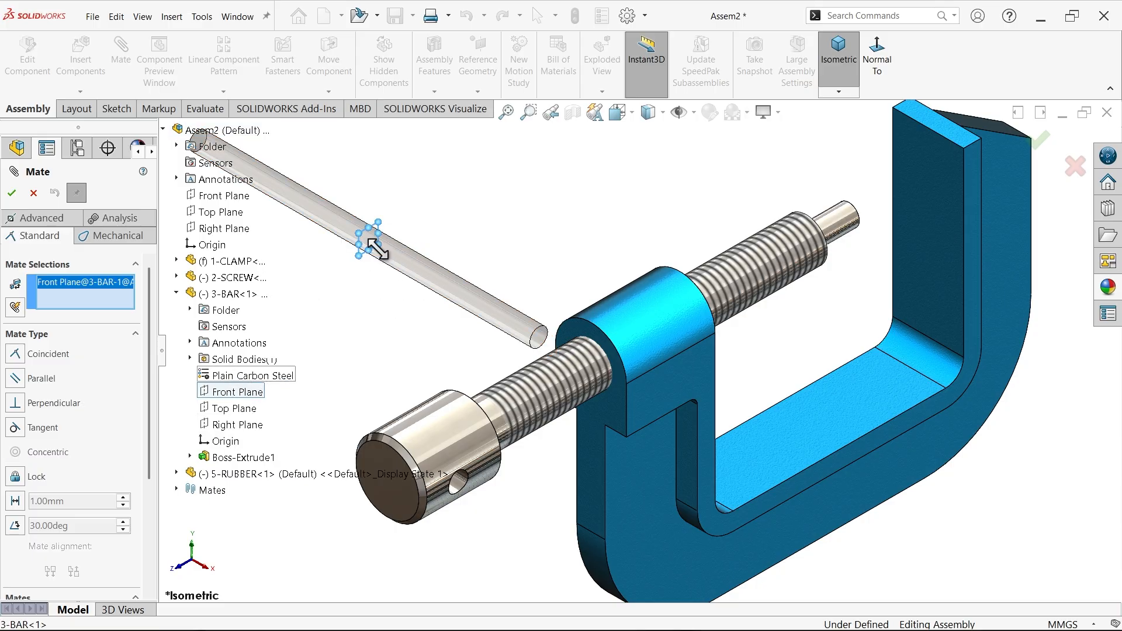
click(177, 278)
scroll(507, 460, up, 2)
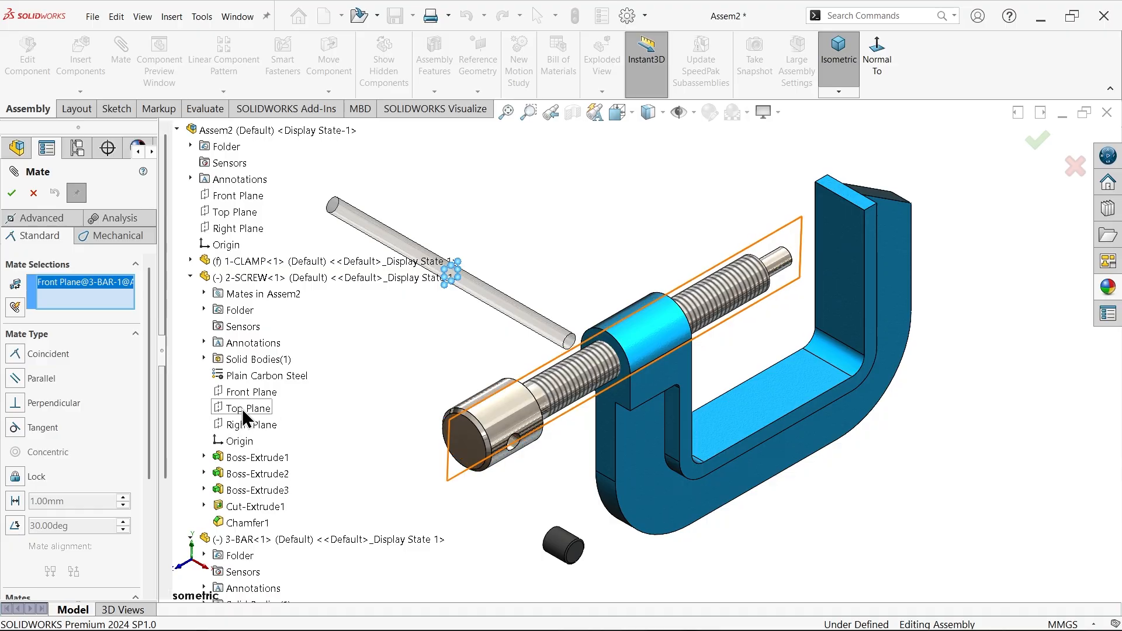
click(242, 408)
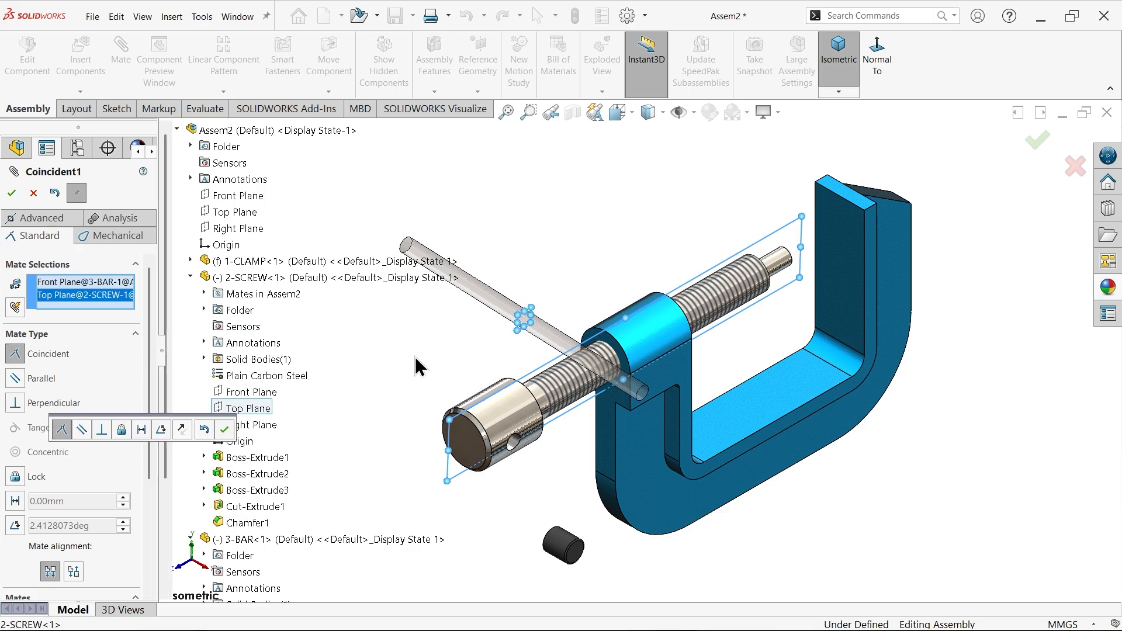
mouse_move(416, 365)
middle_down()
mouse_move(441, 374)
mouse_move(426, 368)
middle_up()
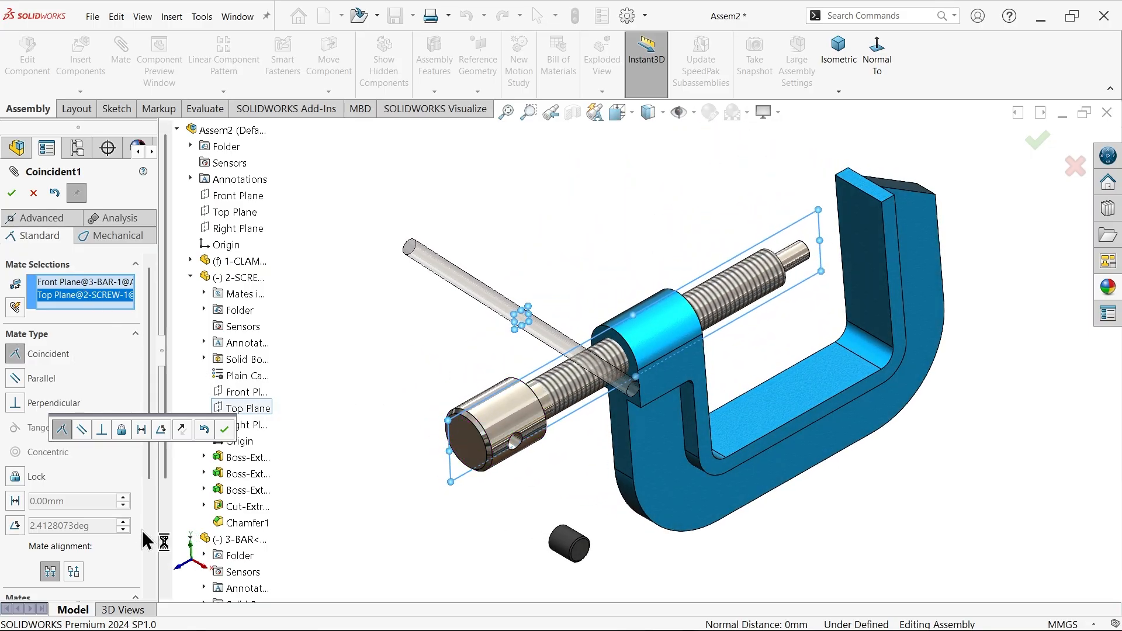
click(224, 430)
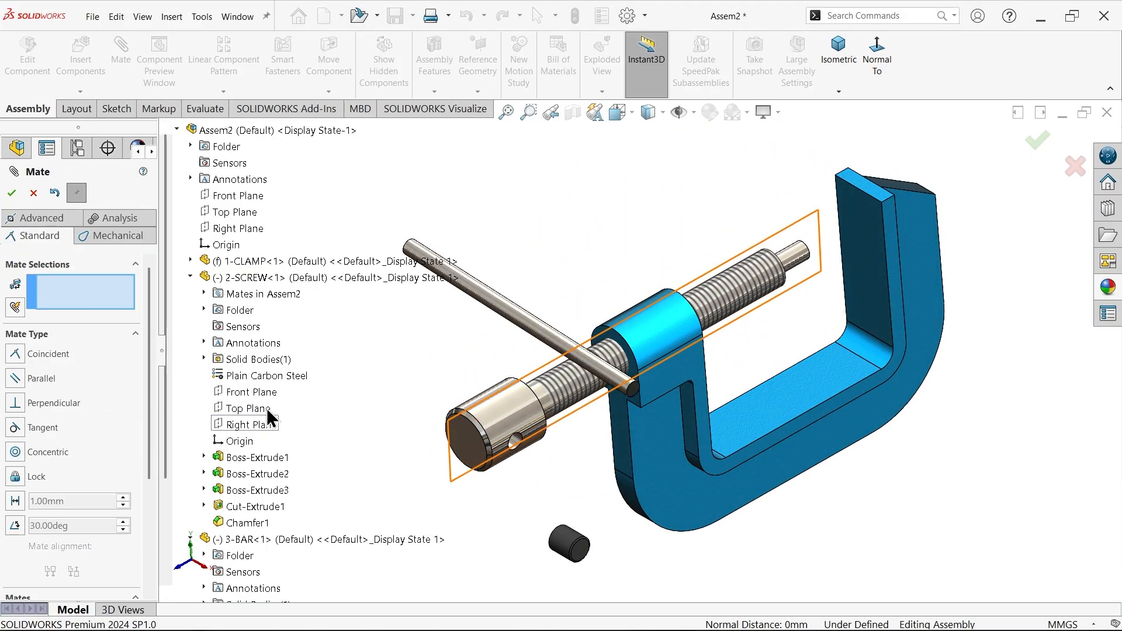
Step: Add a Concentric mate between the bar's cylindrical face and the cross hole in the screw head
scroll(562, 414, down, 5)
click(562, 320)
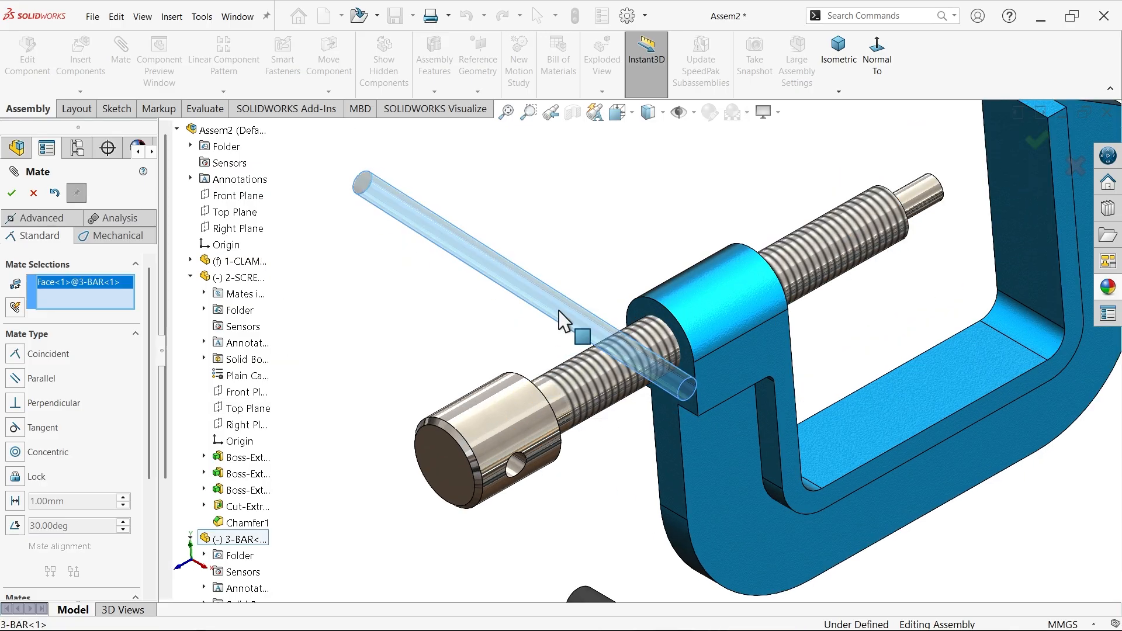
click(514, 466)
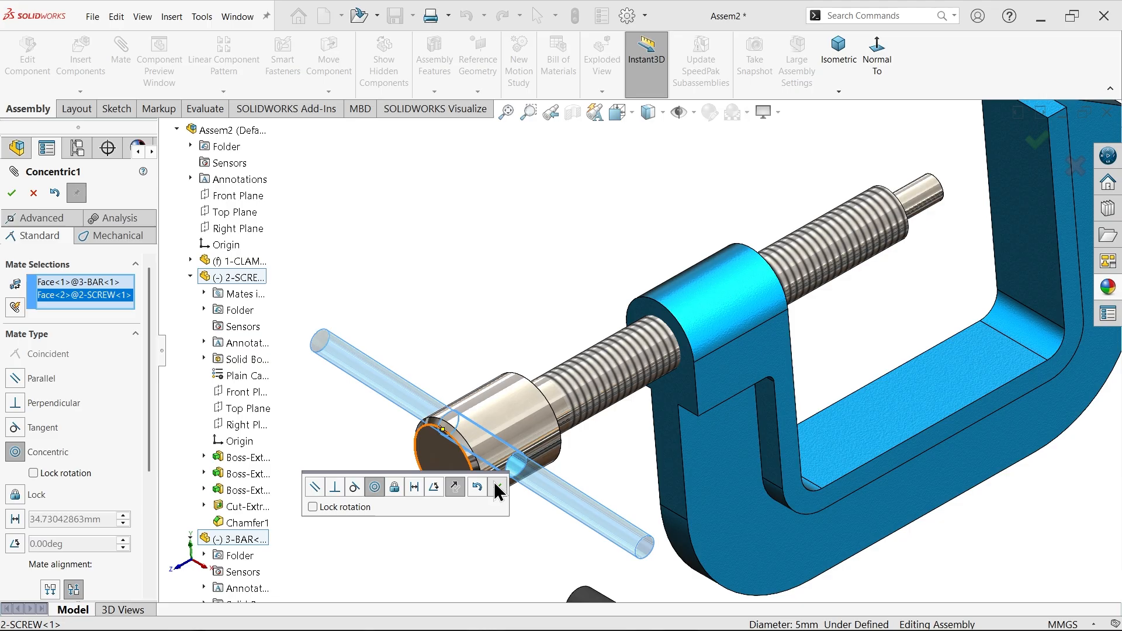
click(495, 485)
Step: Add a Concentric mate between the inner hole of 5-RUBBER and the bar's cylindrical face
key(f)
middle_drag(608, 499, 770, 541)
scroll(706, 491, down, 5)
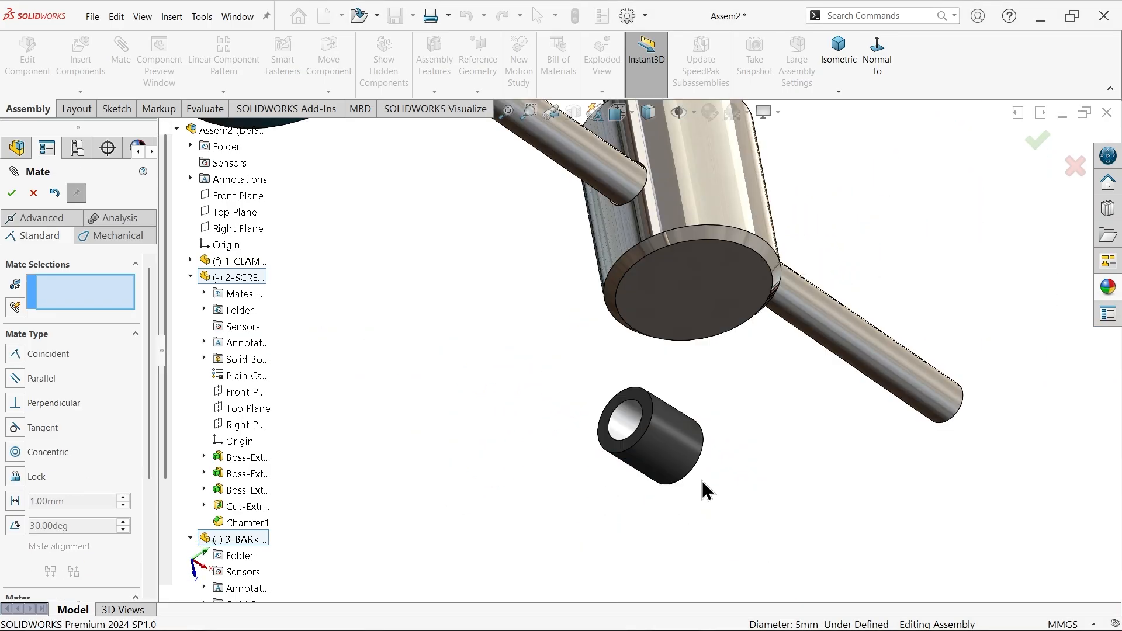
click(622, 425)
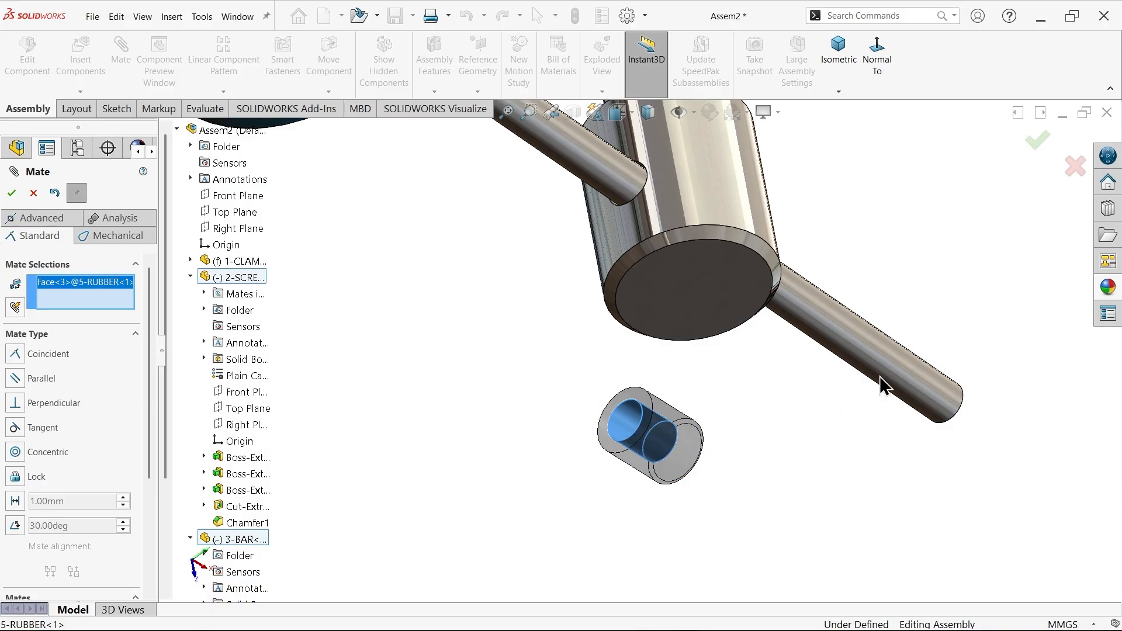
click(906, 371)
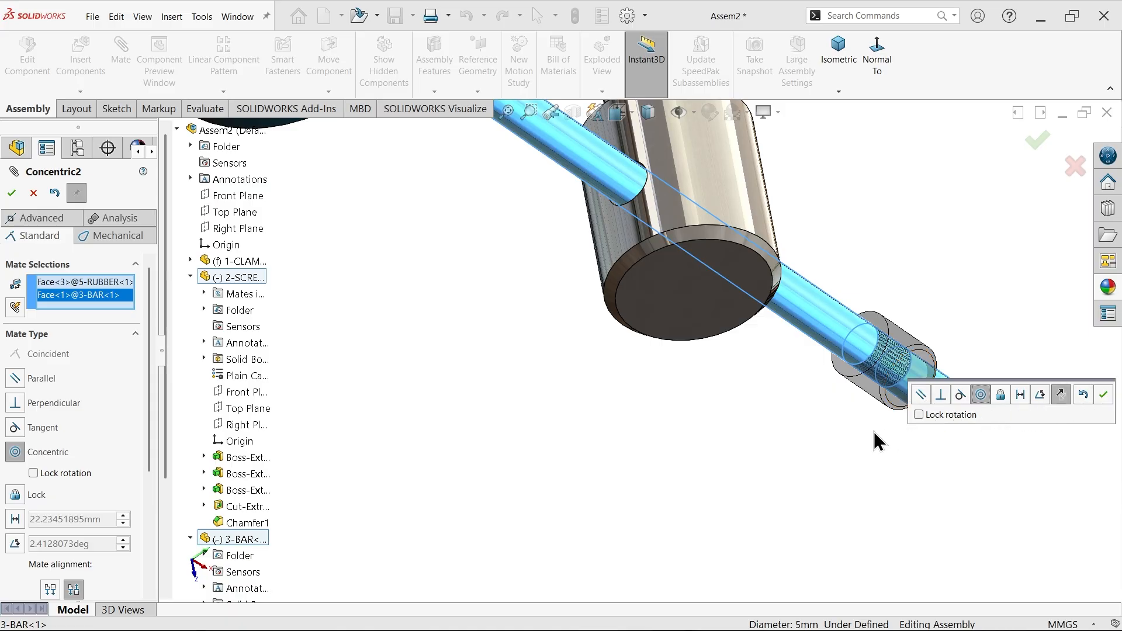
scroll(763, 423, up, 3)
scroll(824, 338, down, 3)
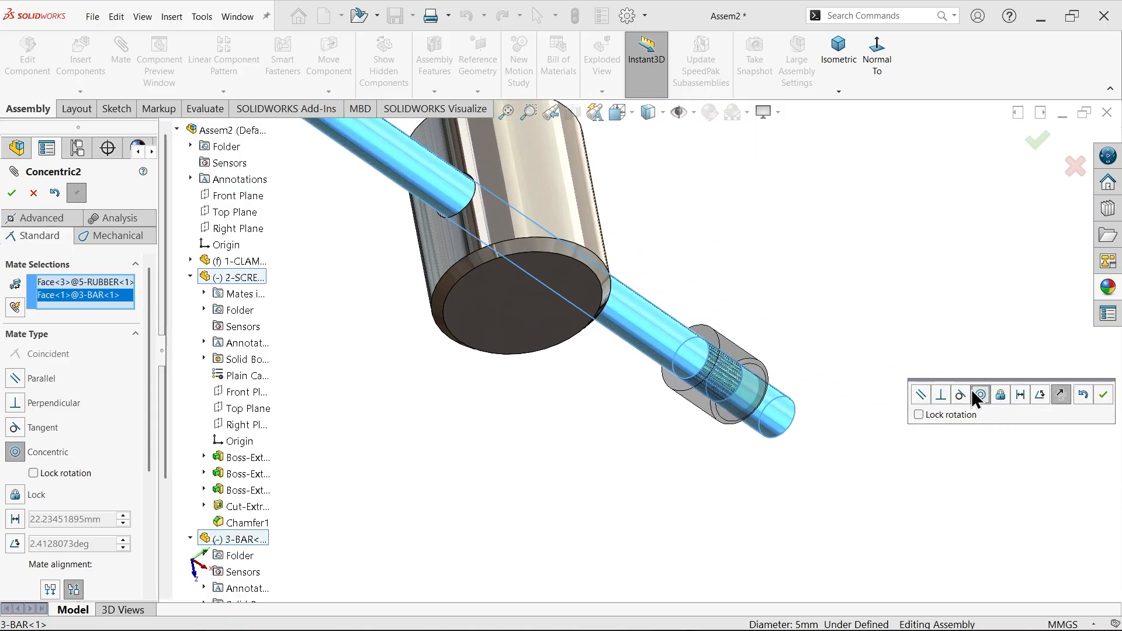
click(1103, 395)
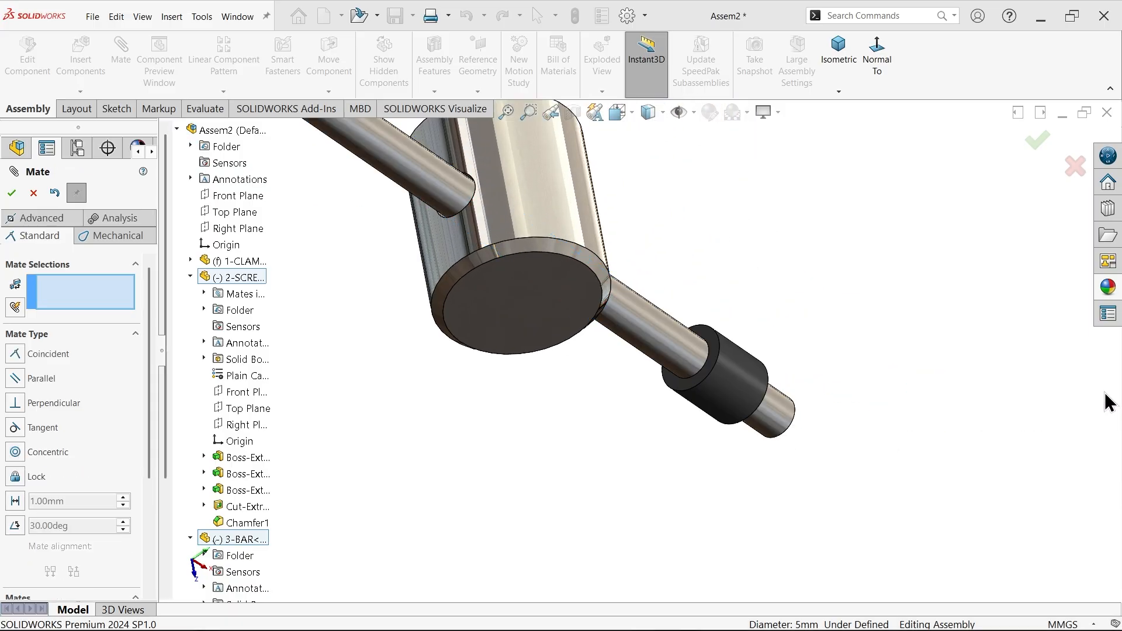
Step: Swing the bar around the screw axis by its rubber cap, close the mate command and fix the 3-BAR component in place
drag(741, 391, 757, 407)
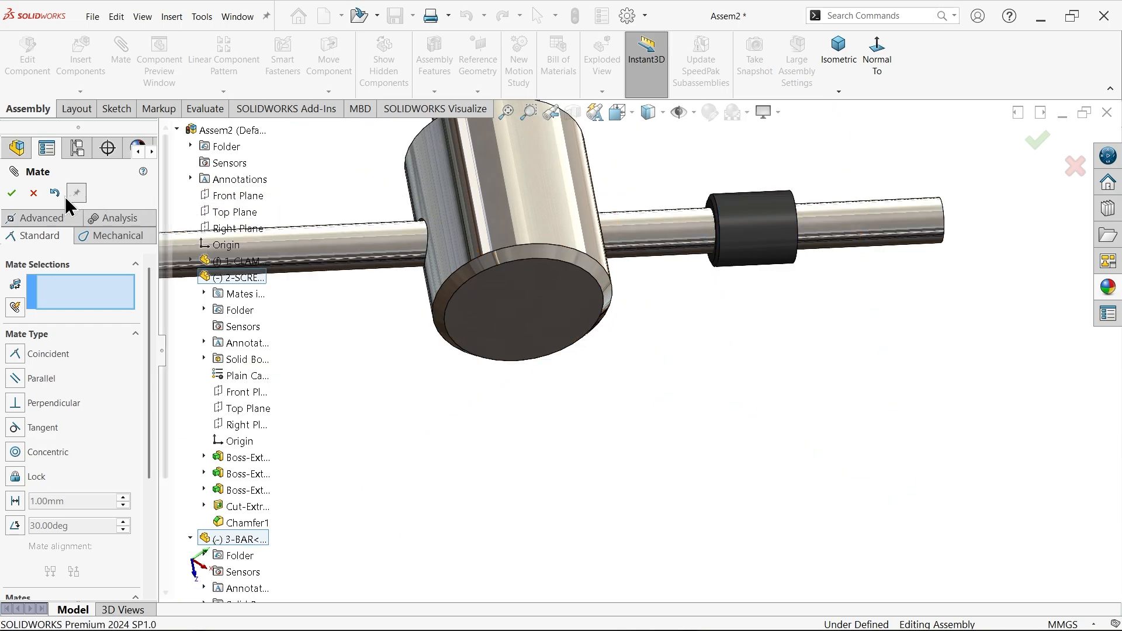
click(33, 193)
right_click(664, 240)
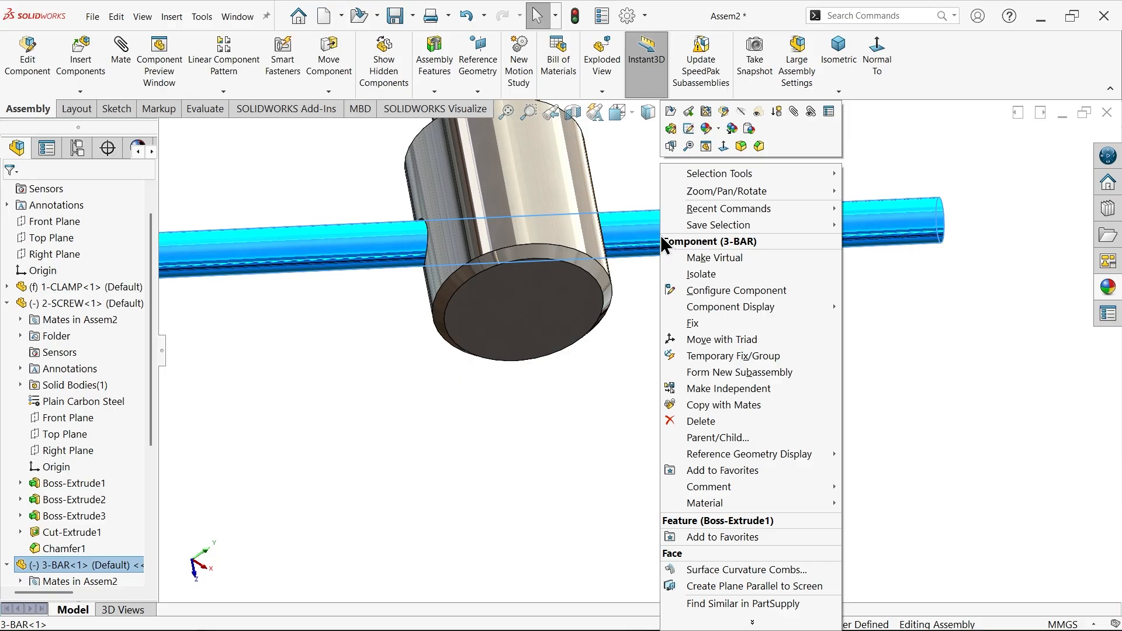
click(692, 323)
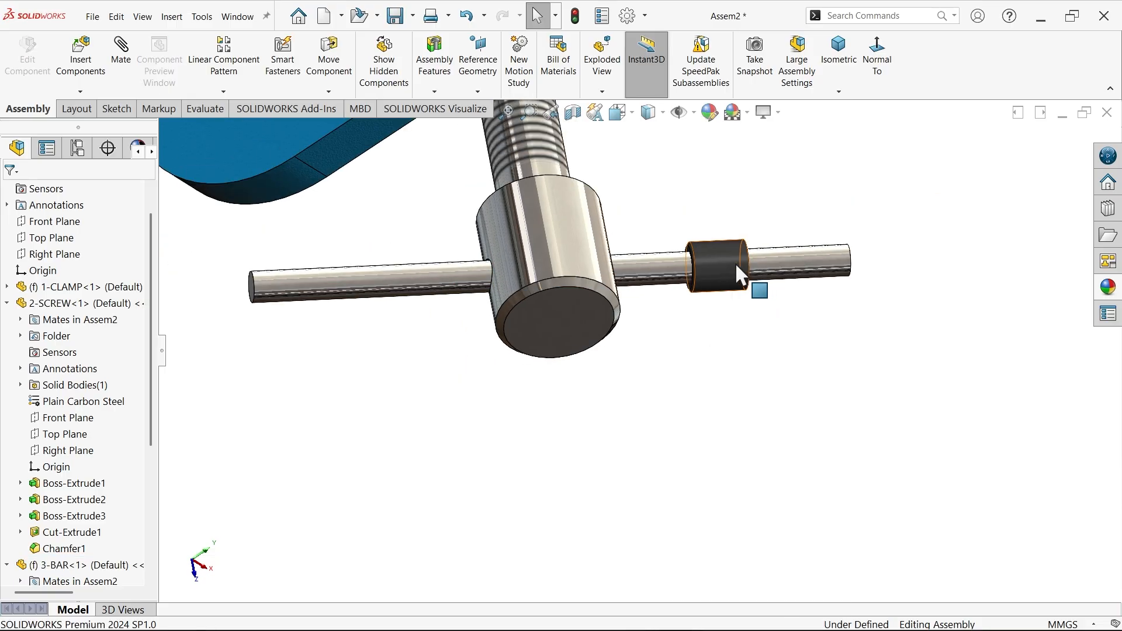
Step: Slide the rubber cap along the bar's axis until it sits just off the opposite end, open side facing the bar
drag(737, 266, 924, 273)
middle_drag(917, 315, 864, 310)
drag(894, 275, 181, 307)
middle_drag(272, 331, 191, 331)
click(204, 346)
Step: Add a Coincident mate between the bottom face of the rubber cap's blind hole and the bar's adjacent end face
scroll(287, 266, down, 3)
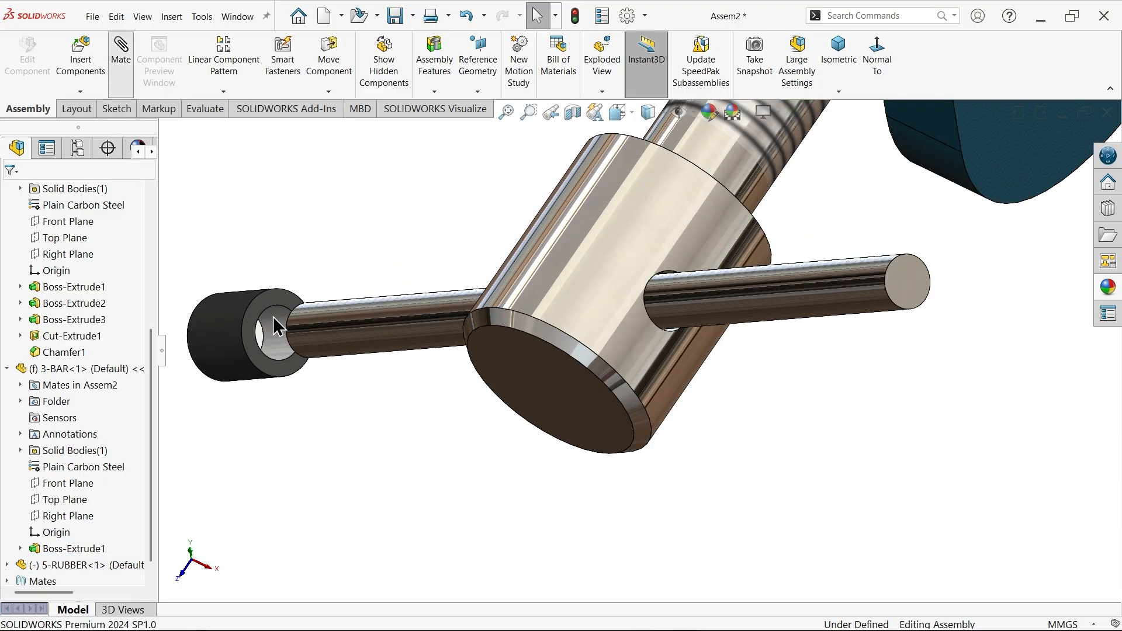
scroll(272, 317, down, 2)
mouse_move(376, 236)
middle_down()
mouse_move(343, 230)
mouse_move(356, 234)
middle_up()
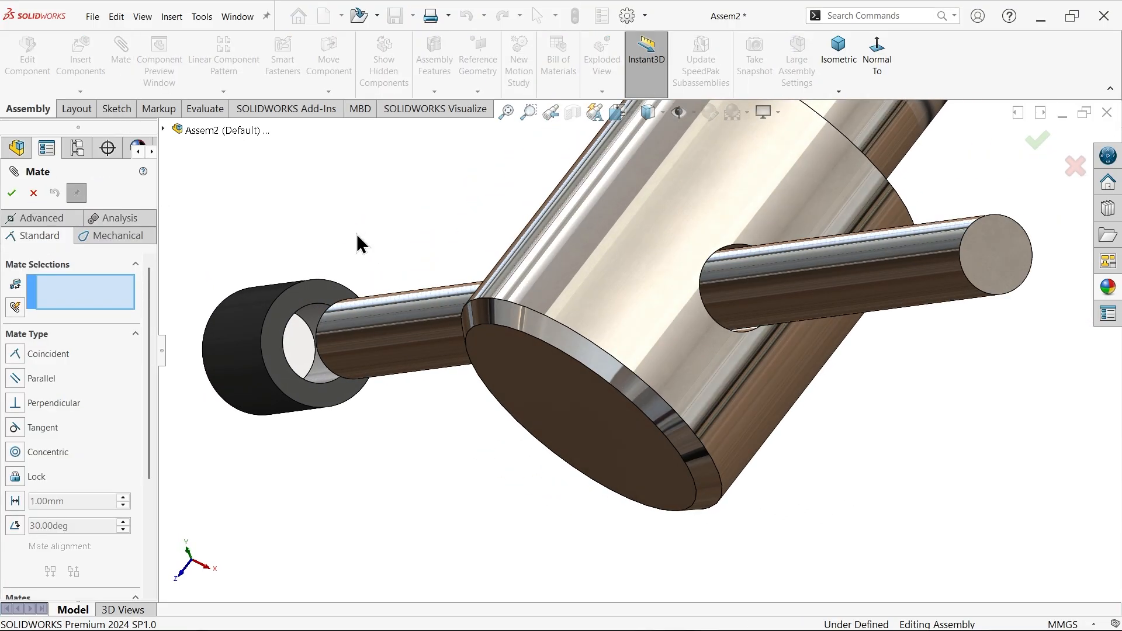
click(300, 353)
middle_drag(334, 308, 555, 252)
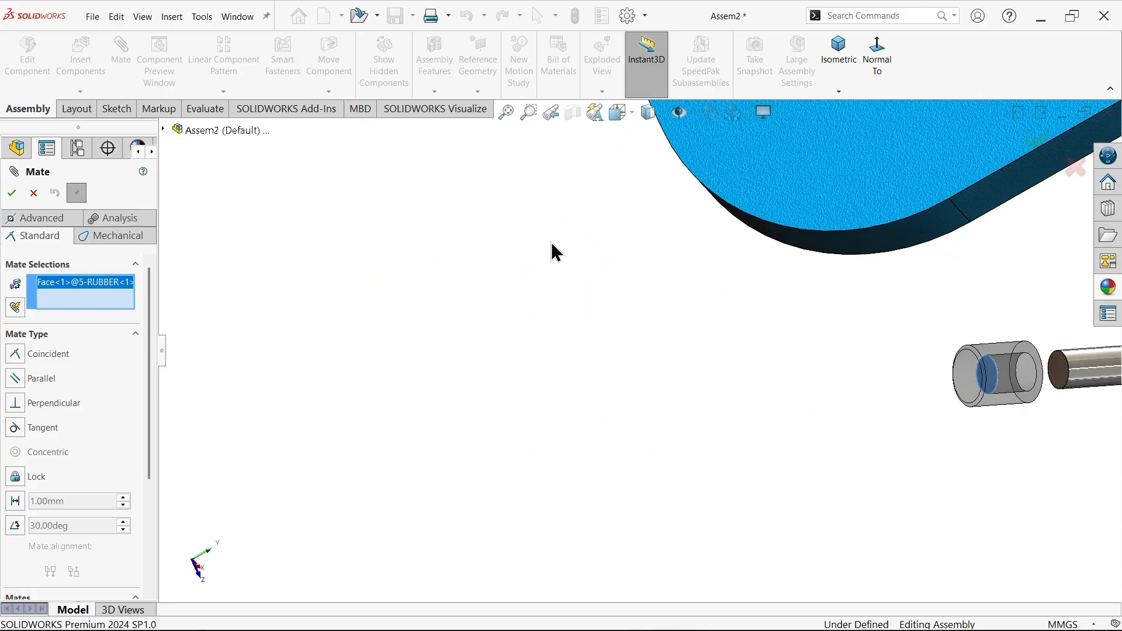
scroll(543, 374, up, 2)
scroll(818, 356, down, 3)
click(759, 344)
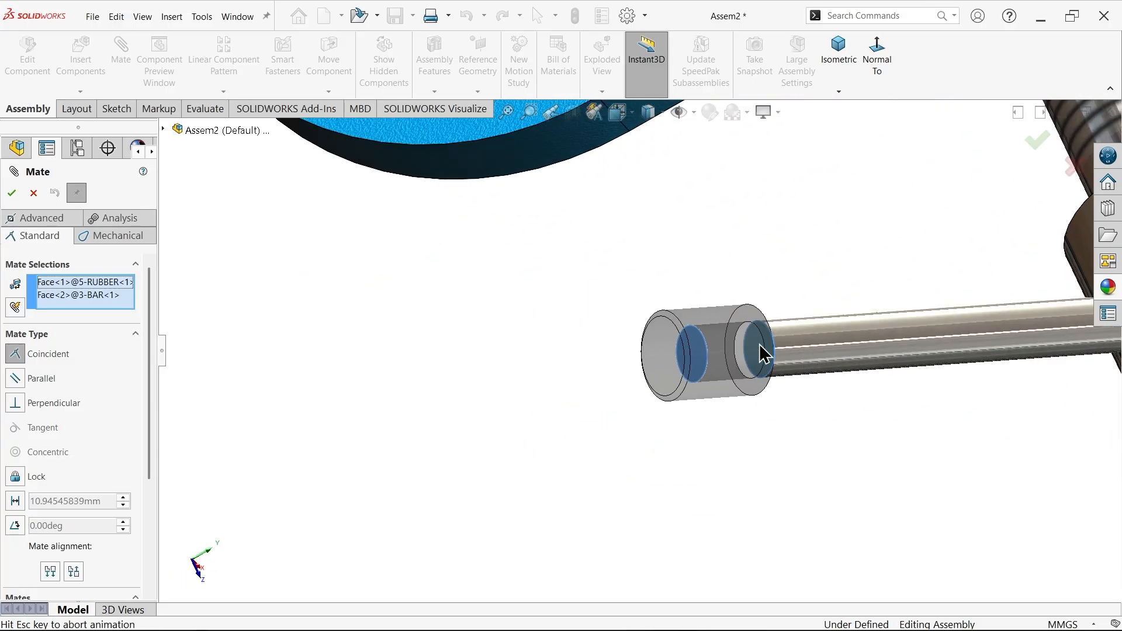
click(938, 326)
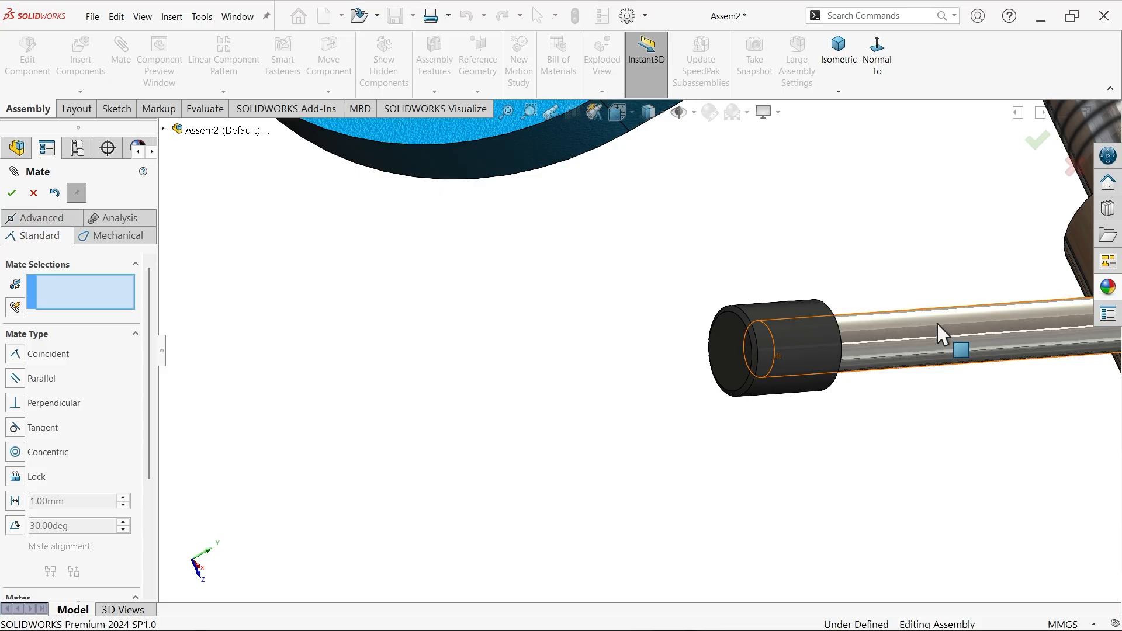
click(33, 193)
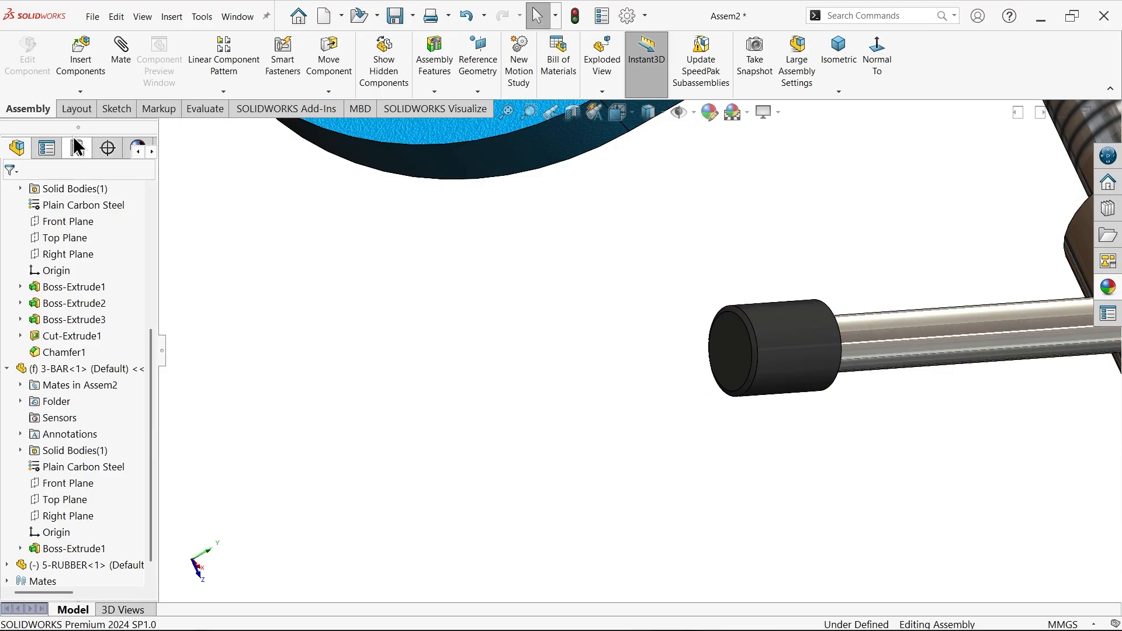
Step: Copy the 5-RUBBER component beside the bar and rotate the copy freely so its open end faces the other way
scroll(494, 304, up, 1)
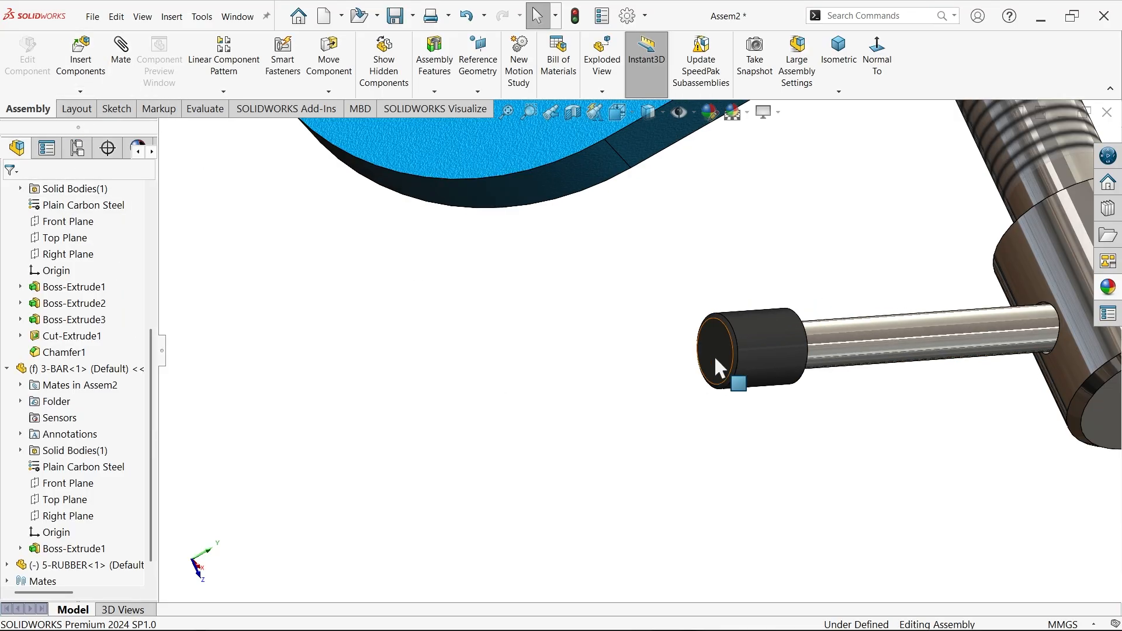
drag(753, 361, 564, 433)
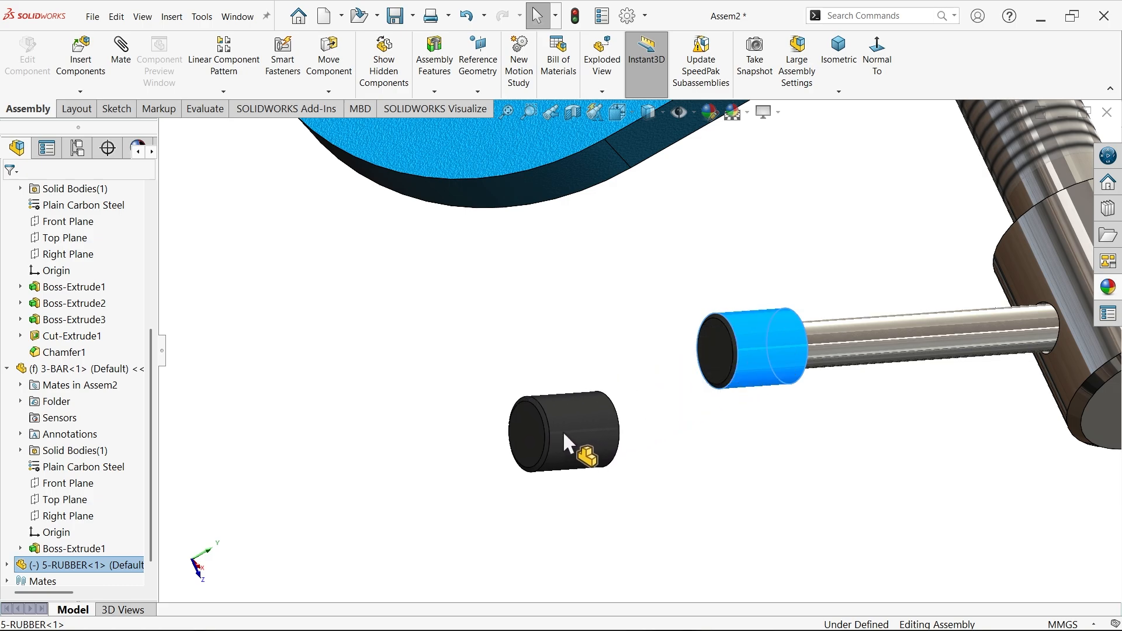
click(330, 91)
click(337, 122)
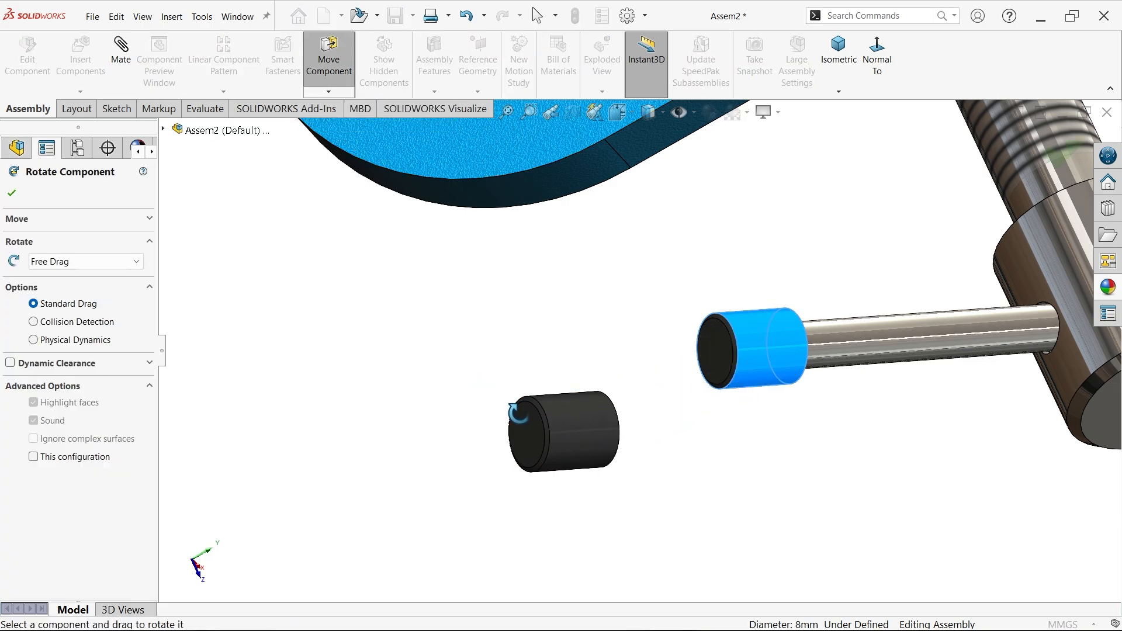
drag(535, 445, 594, 486)
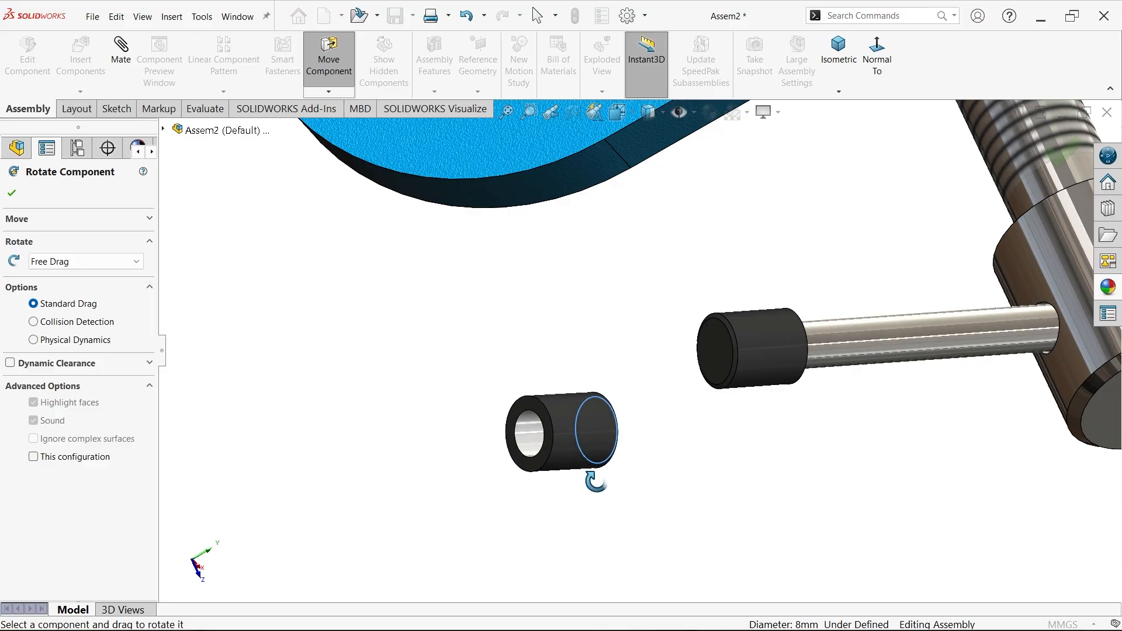
click(10, 190)
Step: Move the copied rubber cap just beyond the bar's free end, with its hole facing the bar
scroll(654, 343, up, 7)
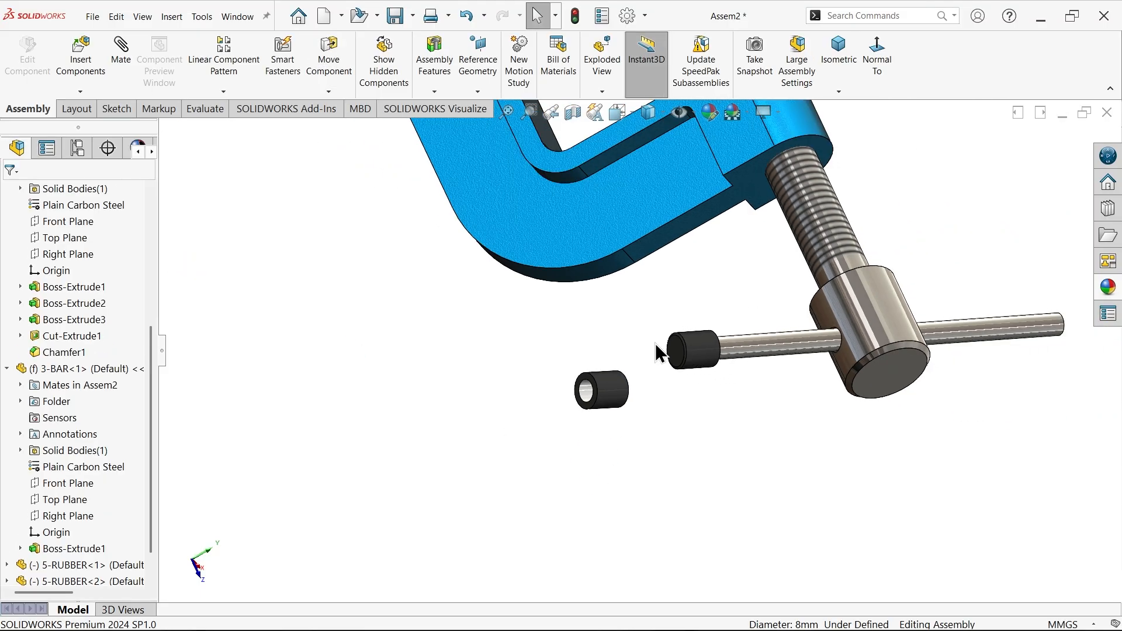
scroll(944, 322, down, 4)
drag(191, 444, 806, 365)
scroll(759, 374, down, 4)
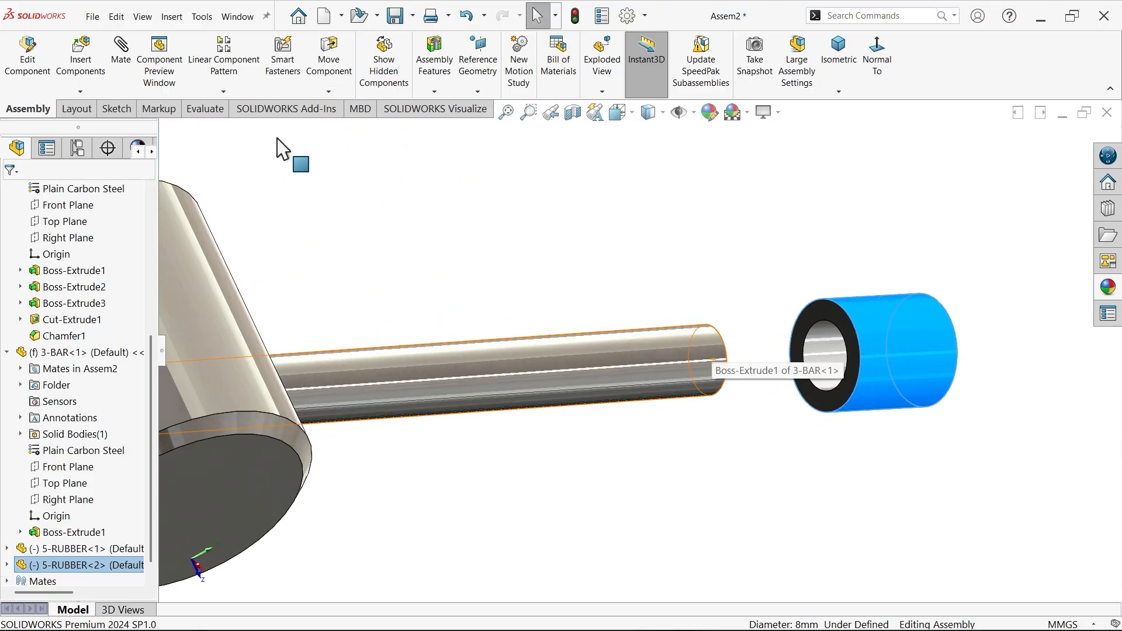
key(Escape)
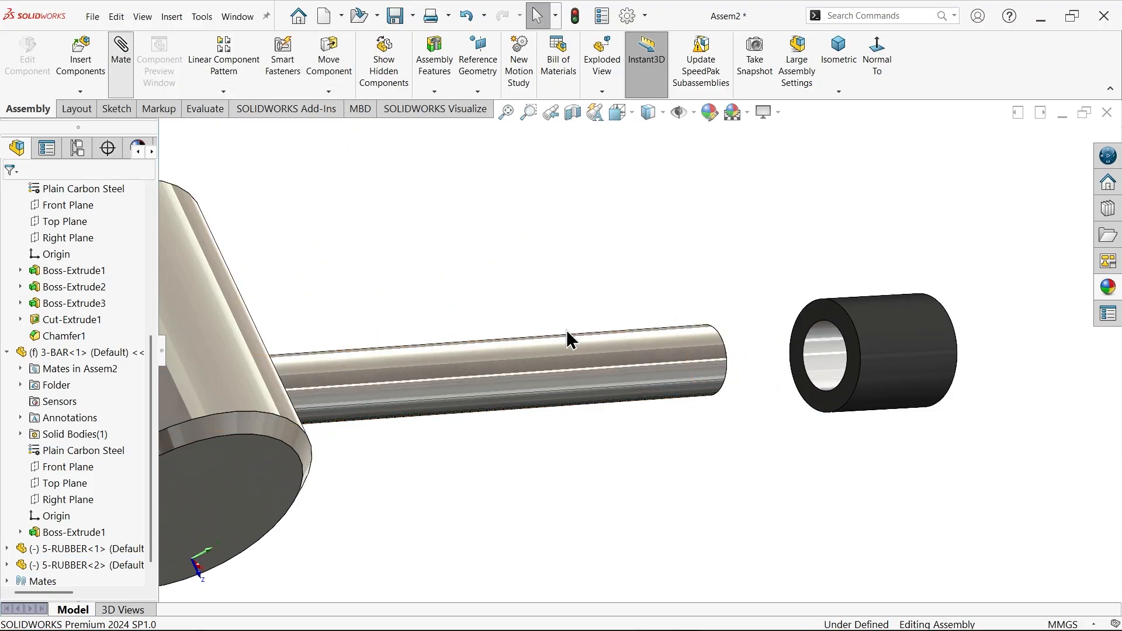
Step: Add a Concentric mate between the bar's cylindrical face and the inner hole of the second rubber cap
click(692, 359)
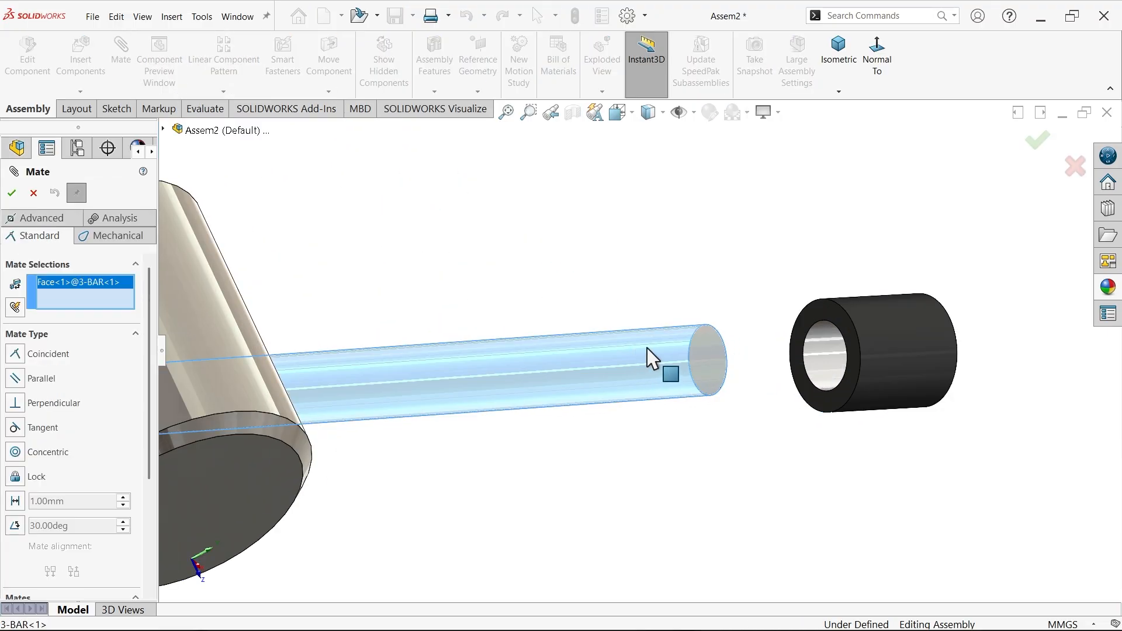
click(821, 374)
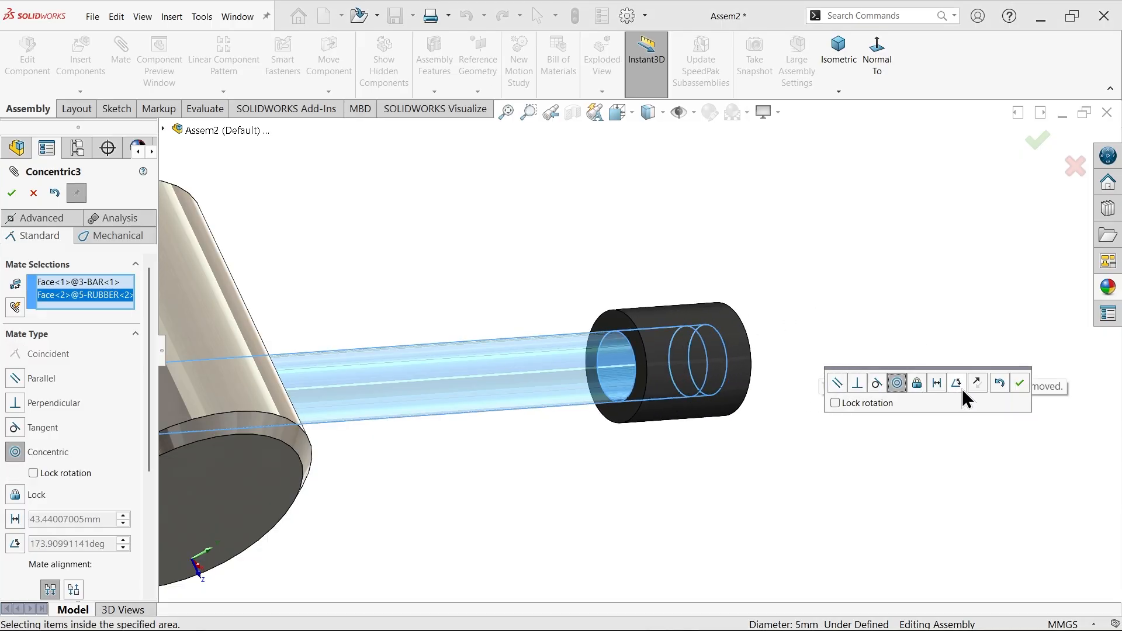
click(1020, 386)
Step: Slide the second rubber cap off the bar's end and add a Coincident mate between its blind-hole bottom face and the bar's end face
drag(689, 376, 928, 387)
middle_drag(841, 419, 746, 441)
click(842, 366)
click(823, 360)
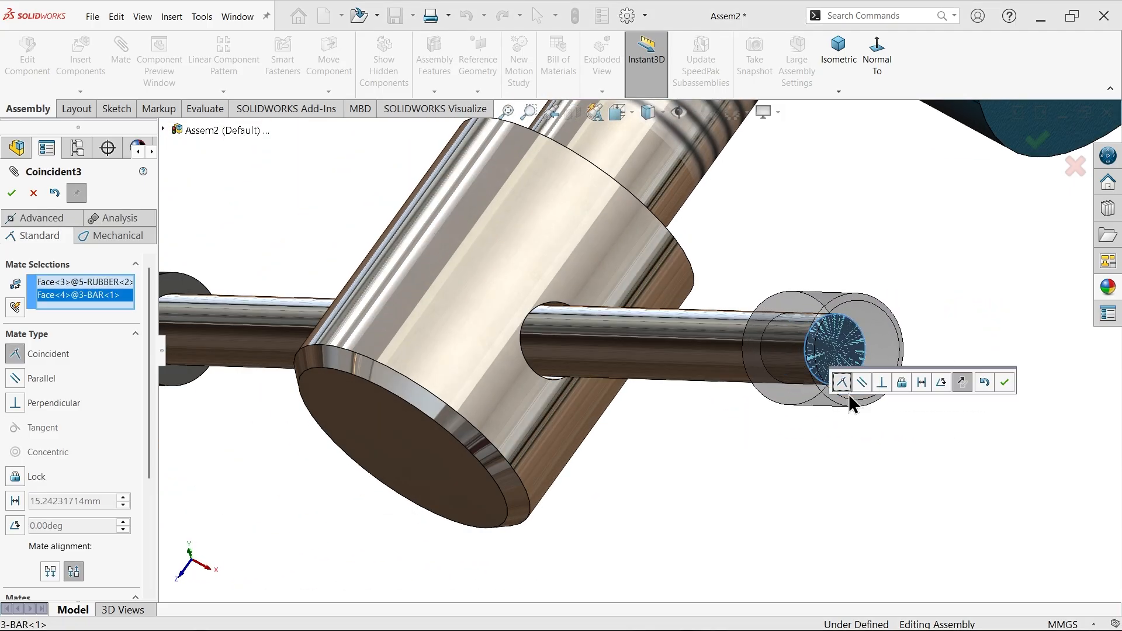
click(997, 382)
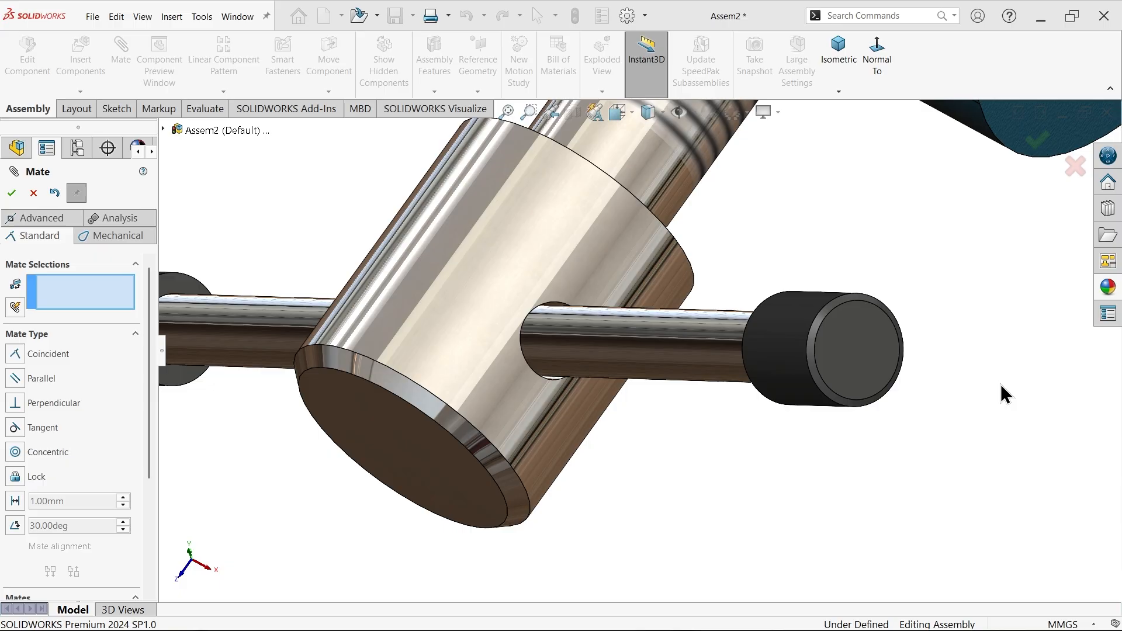
click(12, 195)
Step: Float the fixed 3-BAR component so it can move within its mates
click(839, 63)
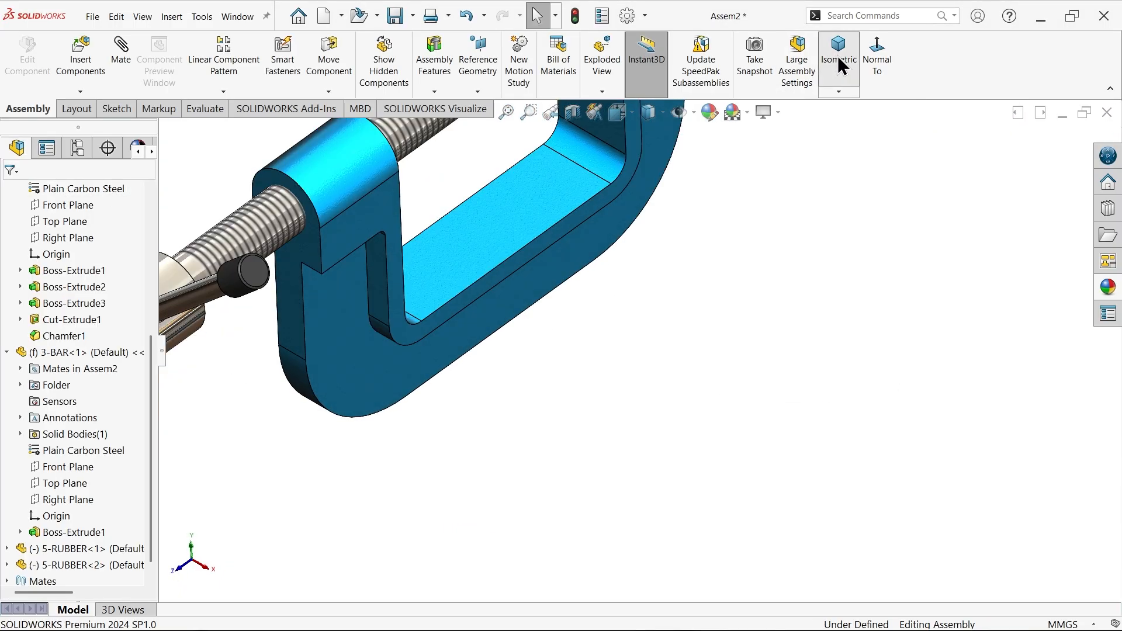
scroll(538, 386, down, 3)
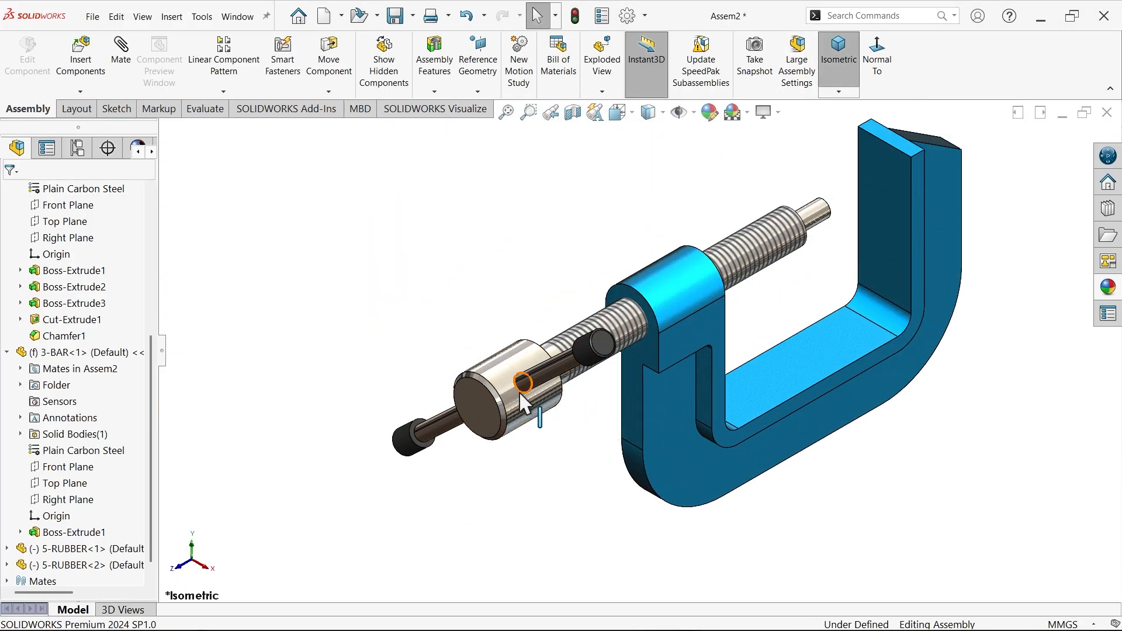
right_click(532, 410)
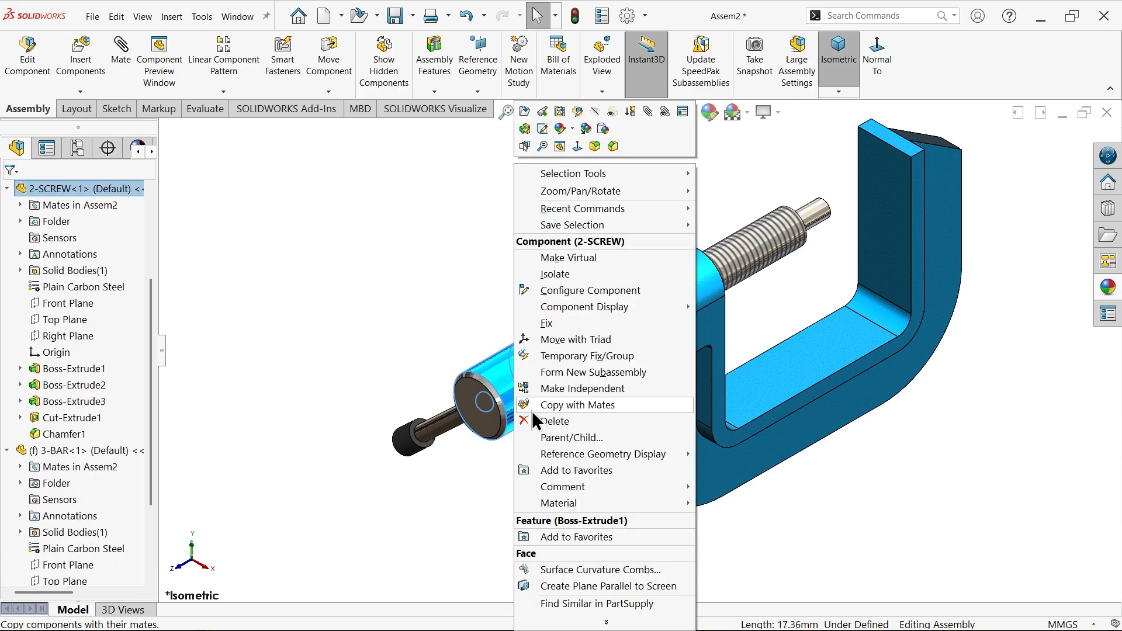
click(402, 323)
scroll(496, 409, down, 5)
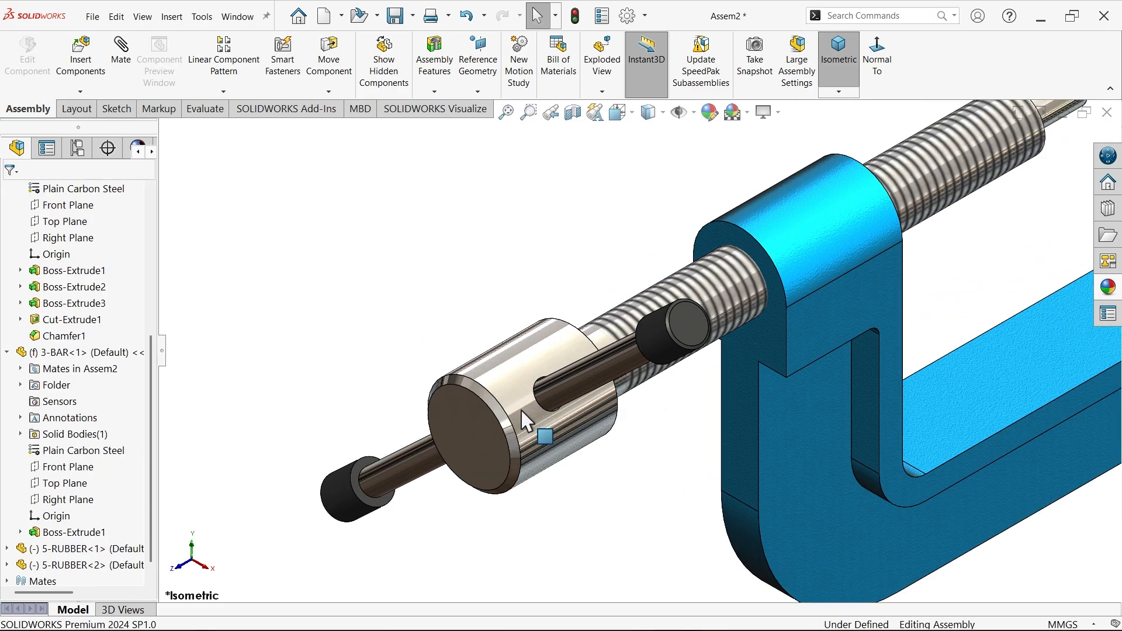
click(526, 420)
click(562, 384)
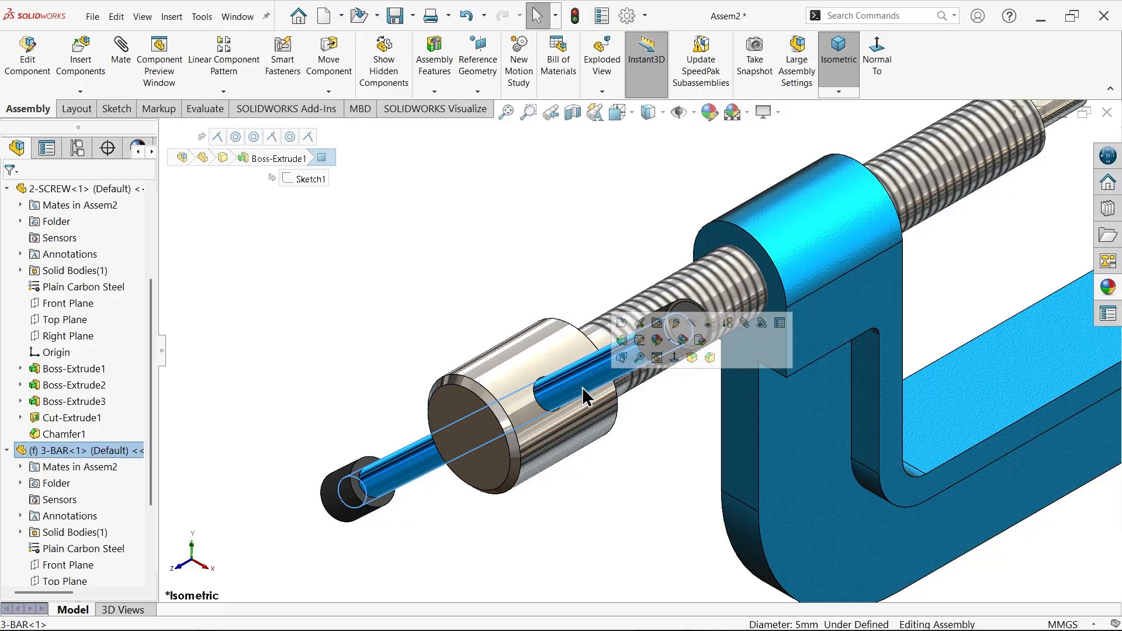
right_click(576, 380)
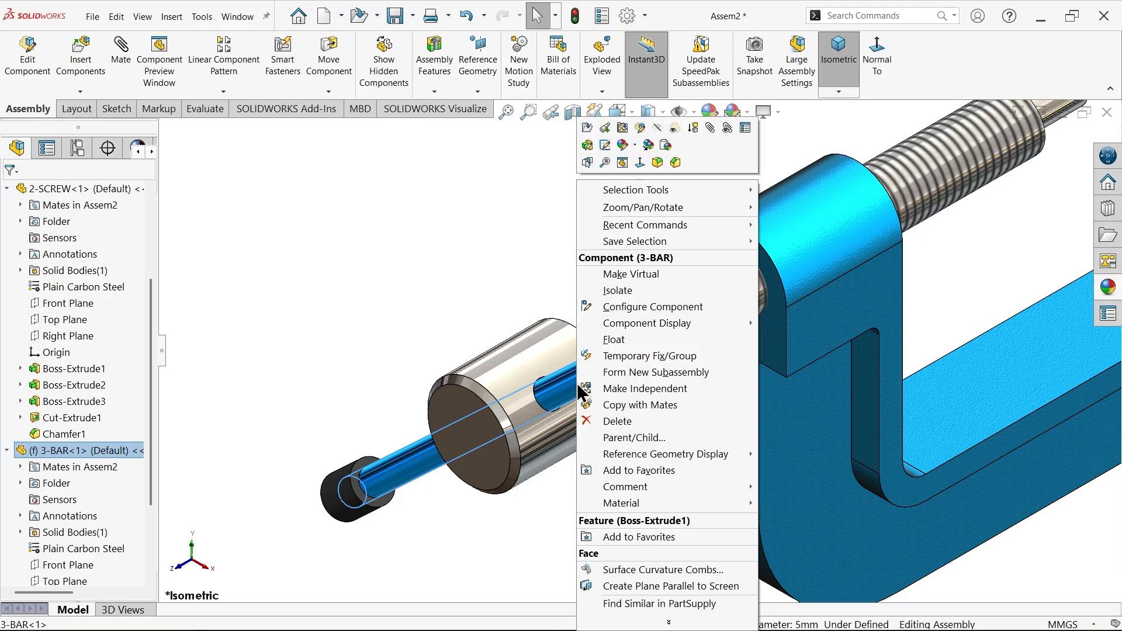
click(626, 339)
Step: Turn the bar together with the screw about the screw's axis until the bar stands steeply upright
scroll(623, 430, up, 3)
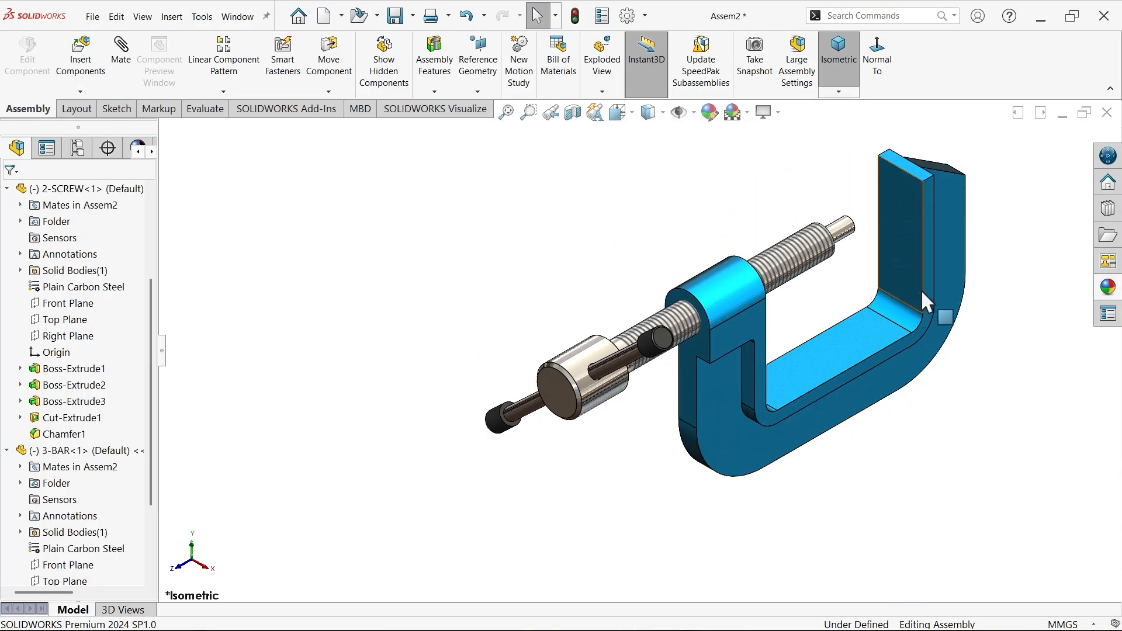
scroll(988, 295, down, 1)
drag(530, 425, 538, 470)
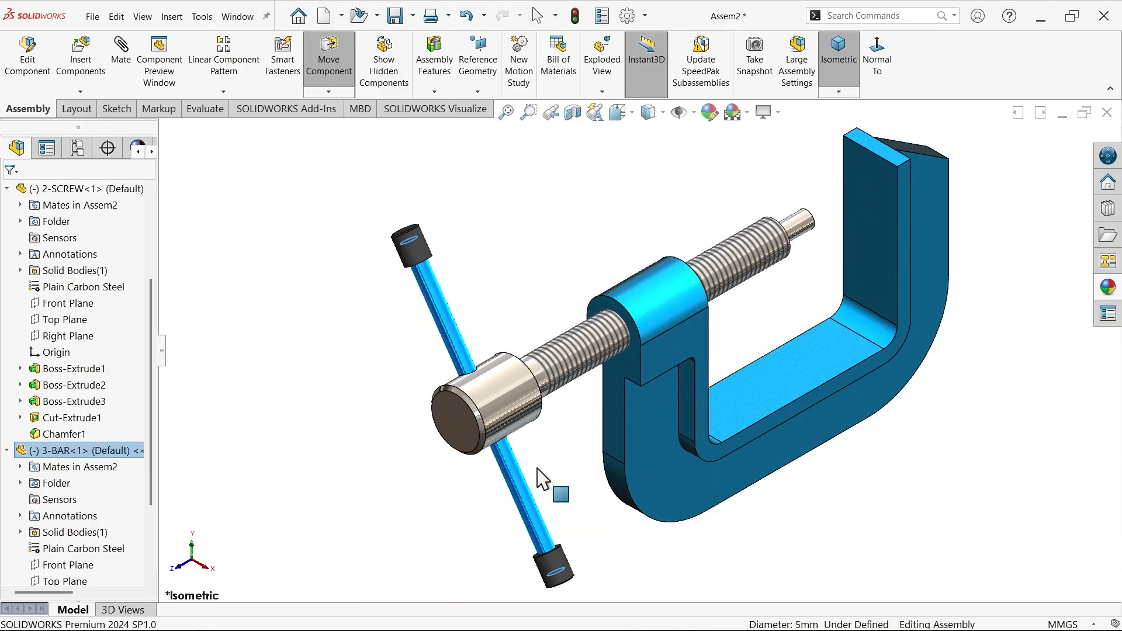
key(Escape)
click(511, 230)
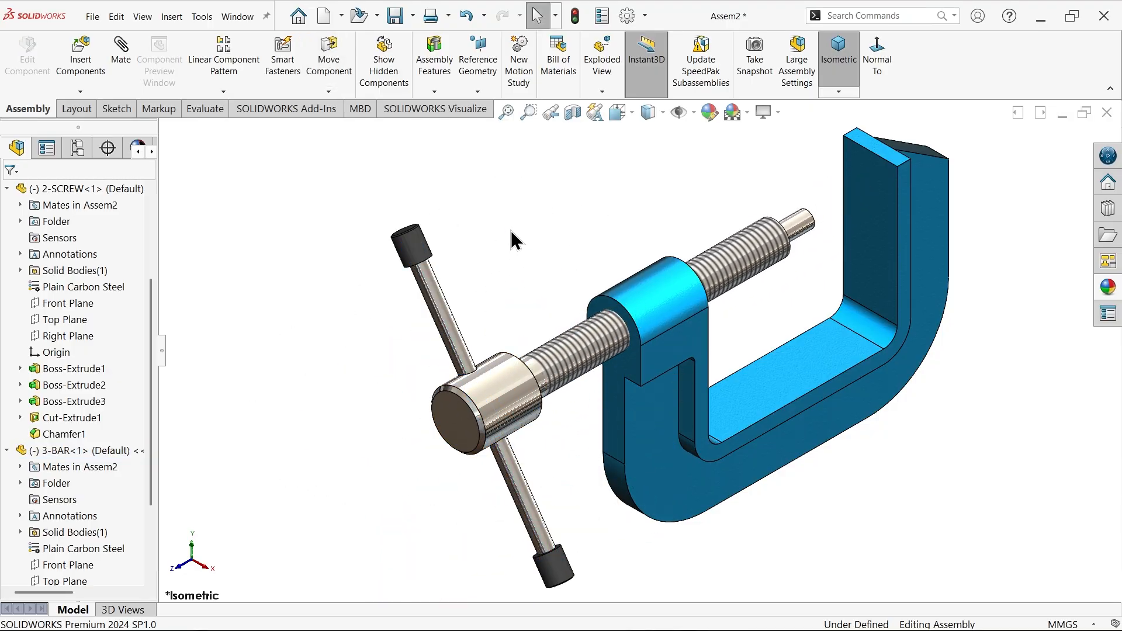
Step: Insert the 4-BUSH component just above the screw's free tip and collapse the expanded components in the assembly tree
click(86, 51)
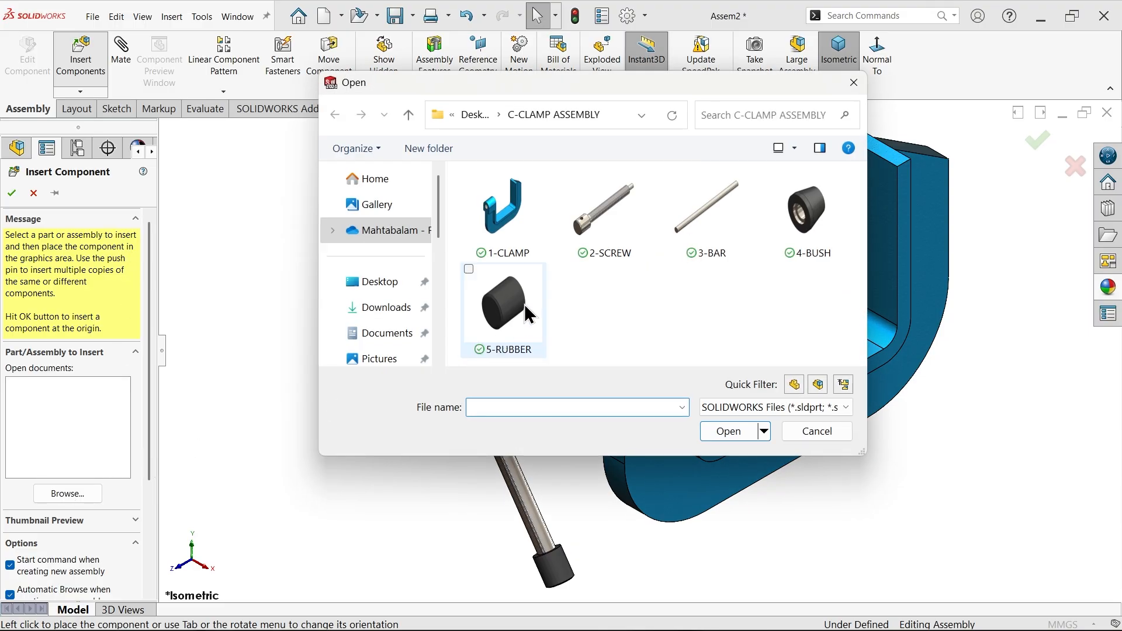
click(798, 228)
click(728, 431)
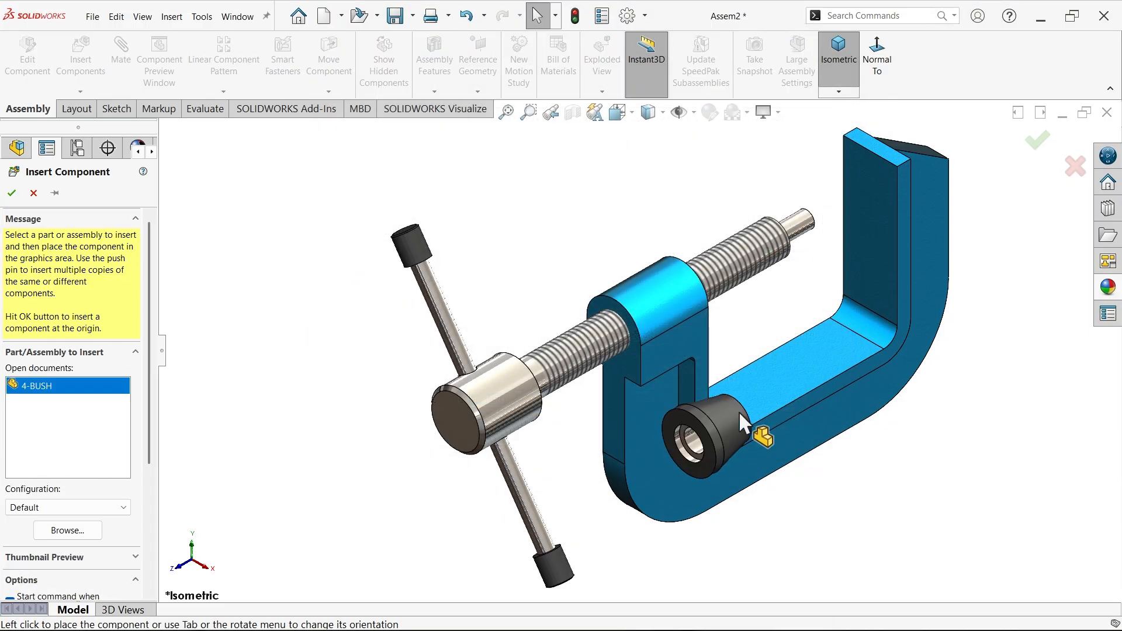
scroll(806, 260, down, 5)
scroll(686, 224, up, 5)
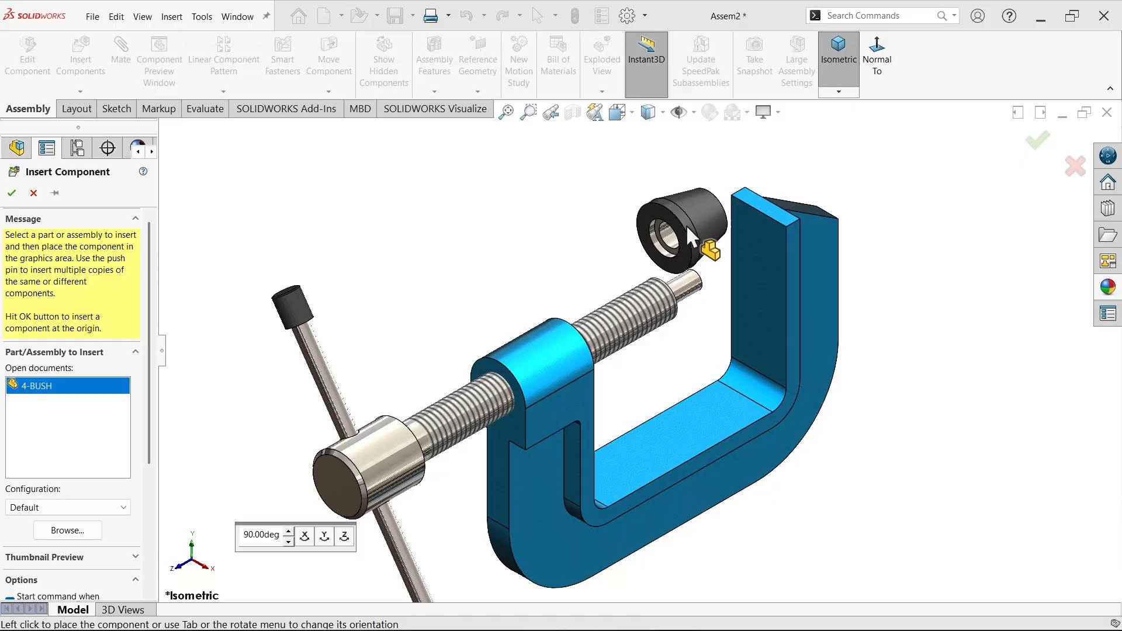
click(686, 225)
scroll(705, 268, down, 5)
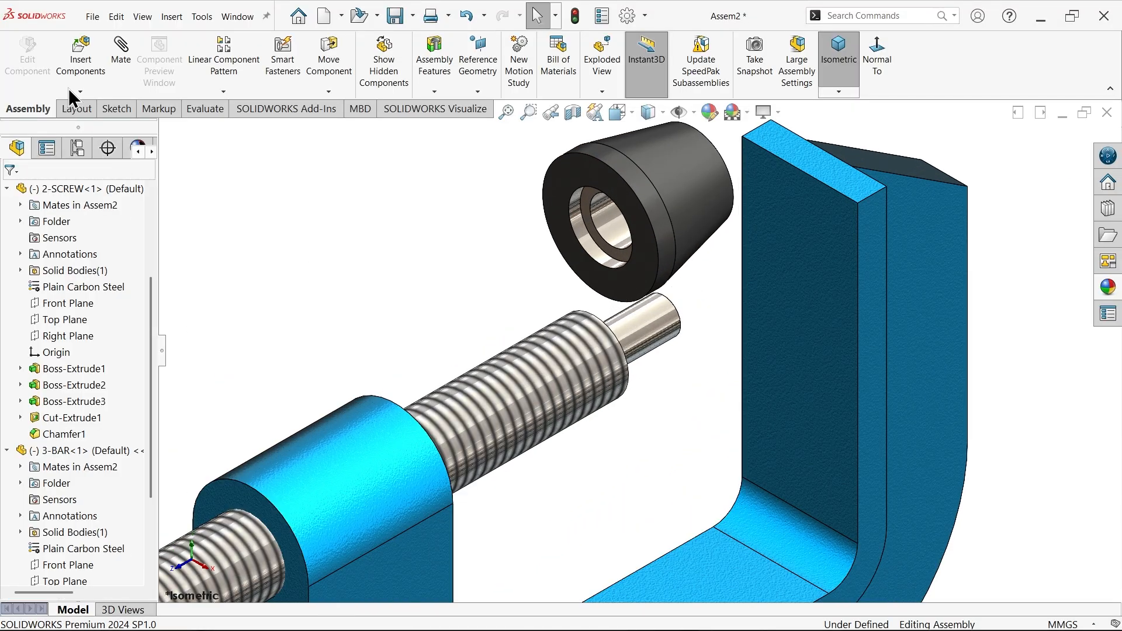
click(7, 450)
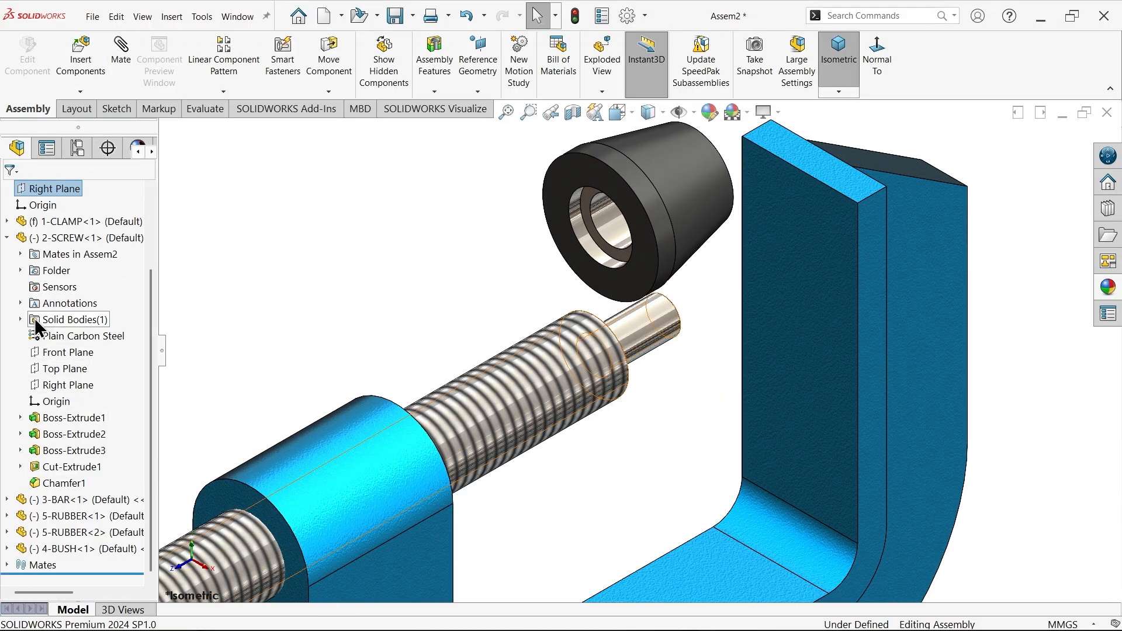
click(7, 238)
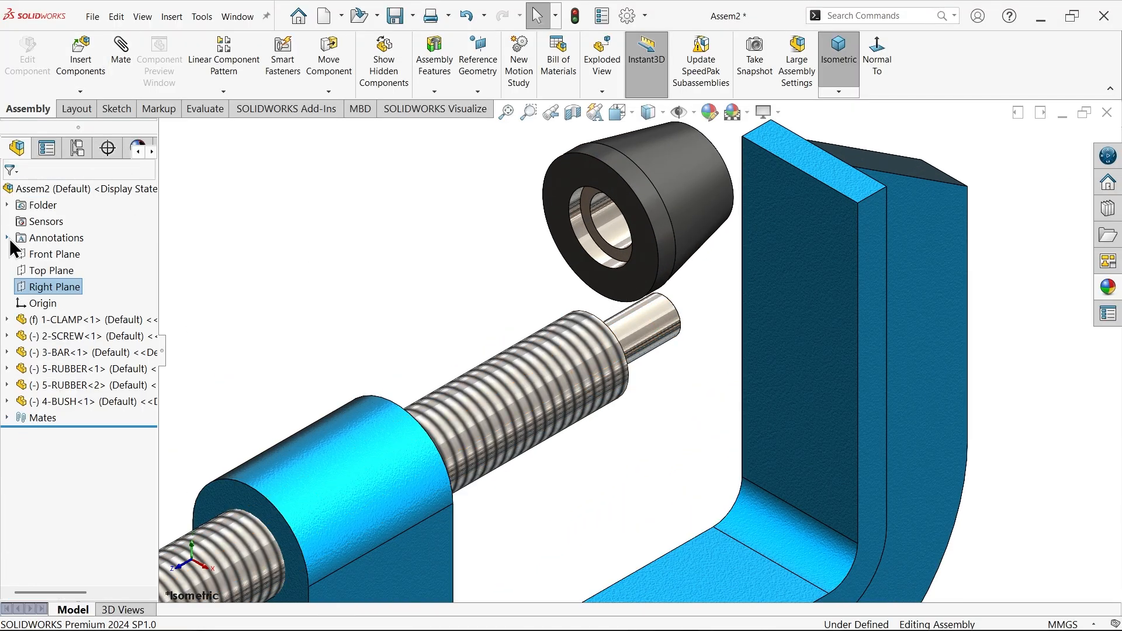
Step: Add a Concentric mate between the bush's narrow through bore and the cylindrical face of the screw's unthreaded tip
click(120, 66)
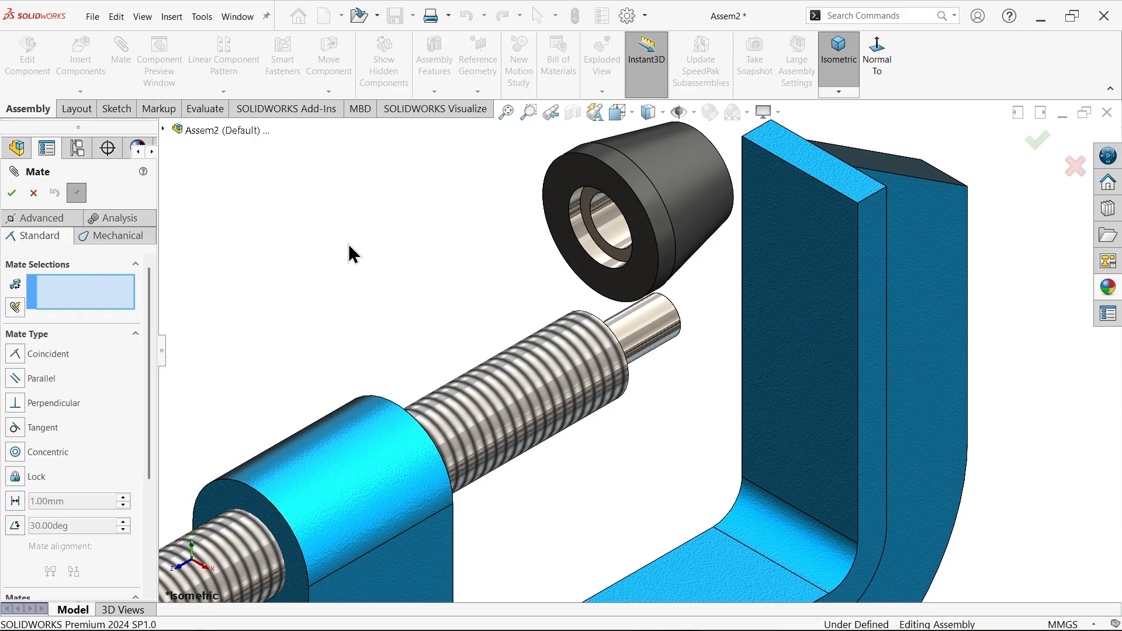
scroll(585, 280, down, 5)
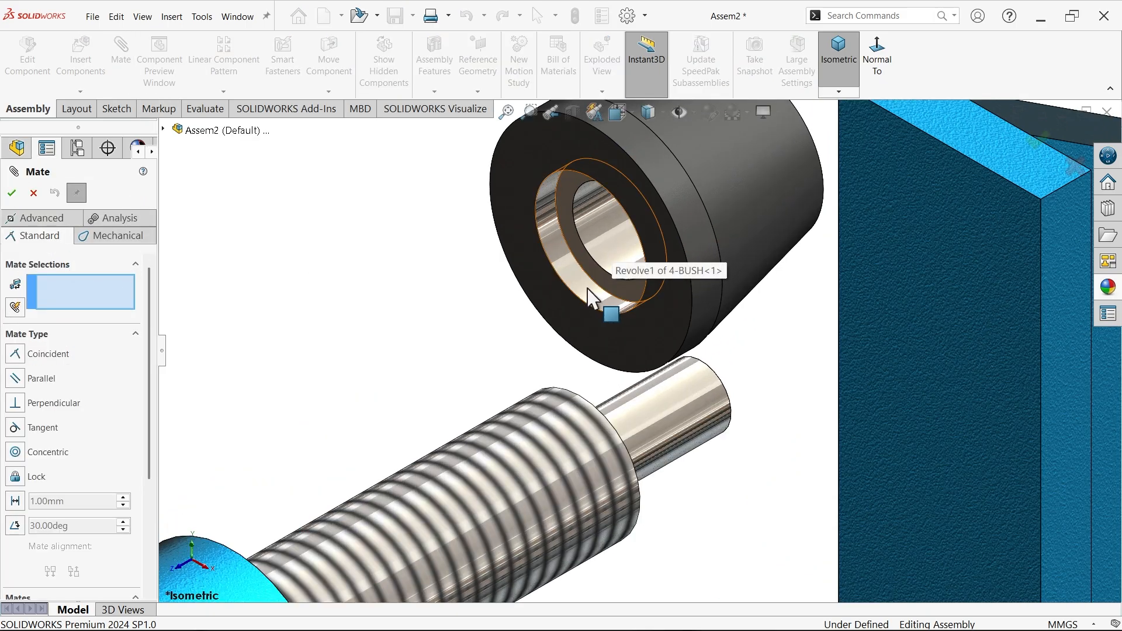
click(636, 286)
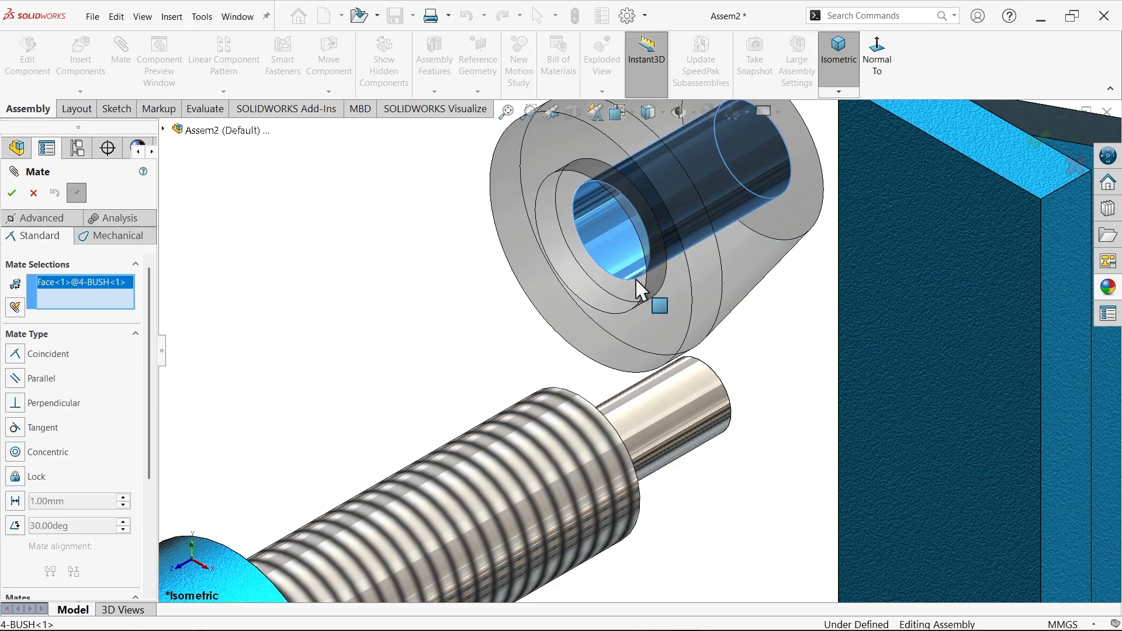
click(692, 409)
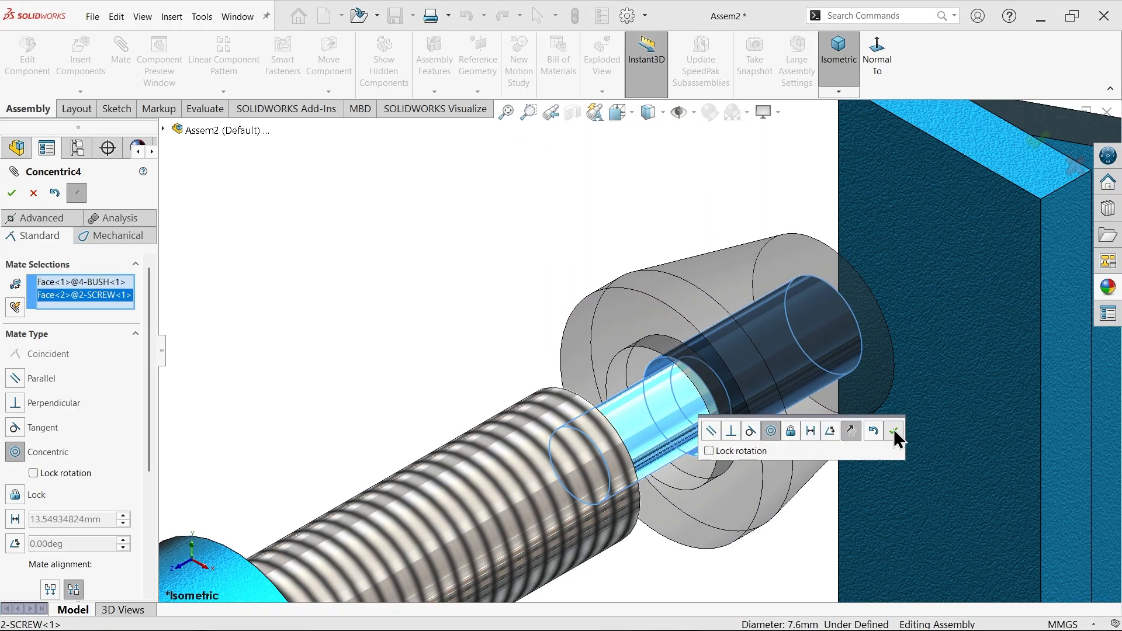
click(893, 431)
Step: Add a Coincident mate between the bush's internal step face and the shoulder face at the end of the screw's thread
scroll(643, 403, down, 2)
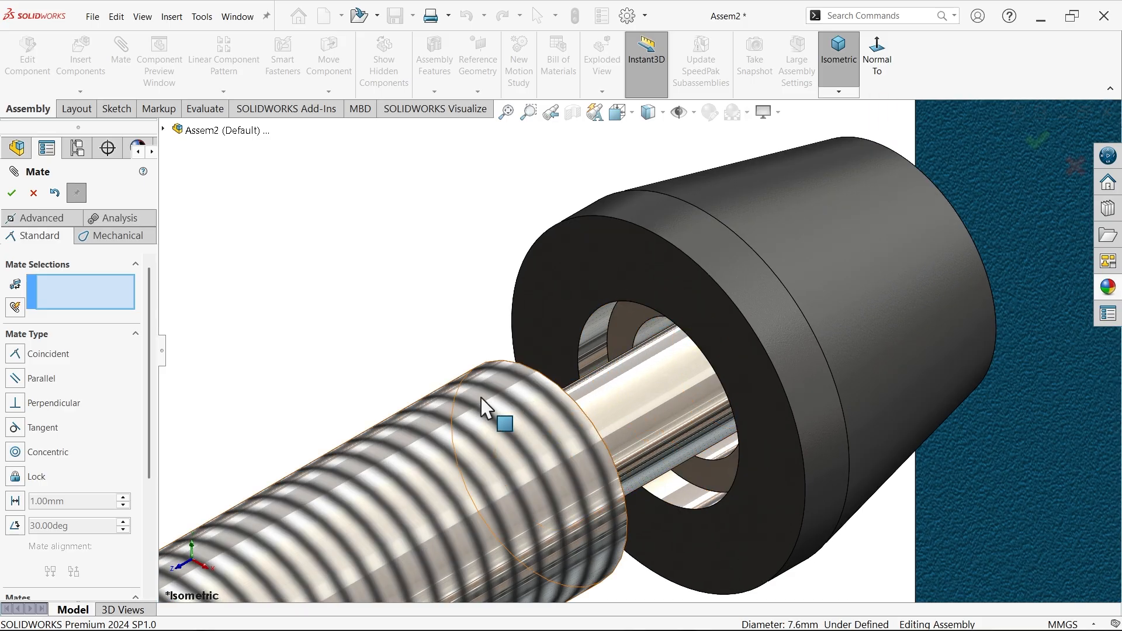
click(622, 331)
scroll(622, 330, up, 3)
middle_drag(618, 495, 647, 455)
click(646, 451)
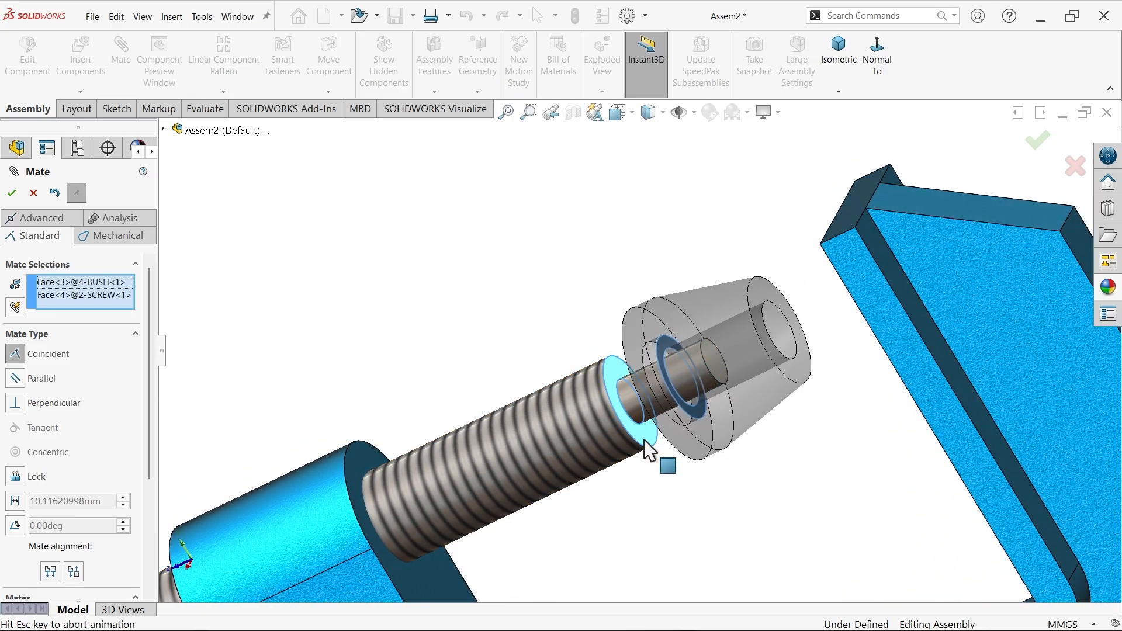
click(824, 461)
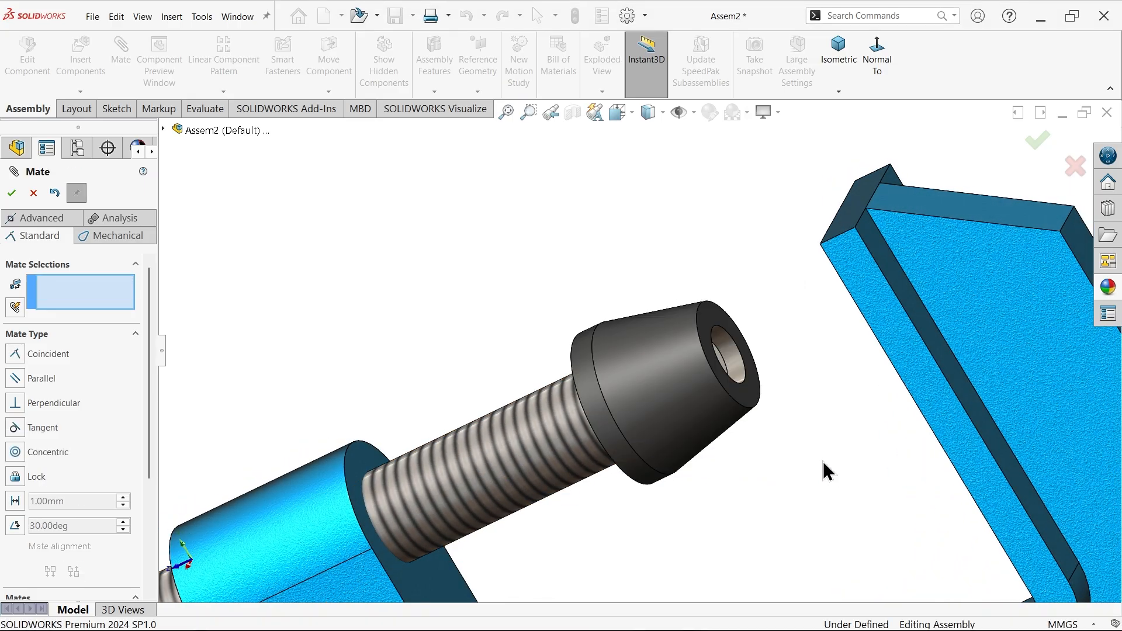
click(11, 193)
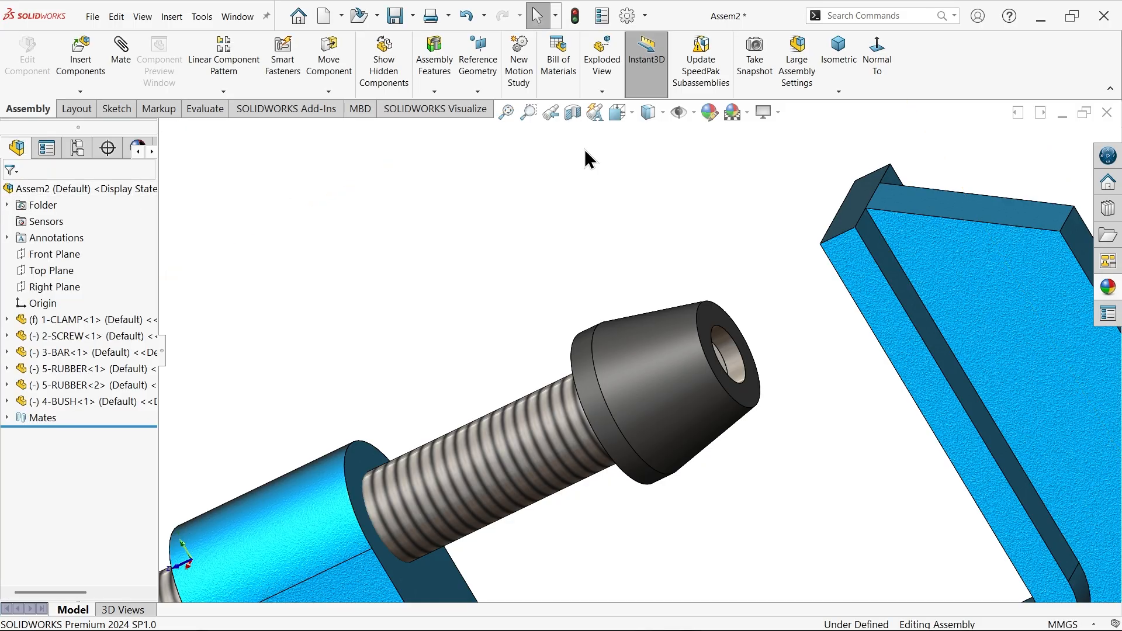
Step: Move the bar in the isometric view to test the motion of the screw assembly in the clamp
click(846, 59)
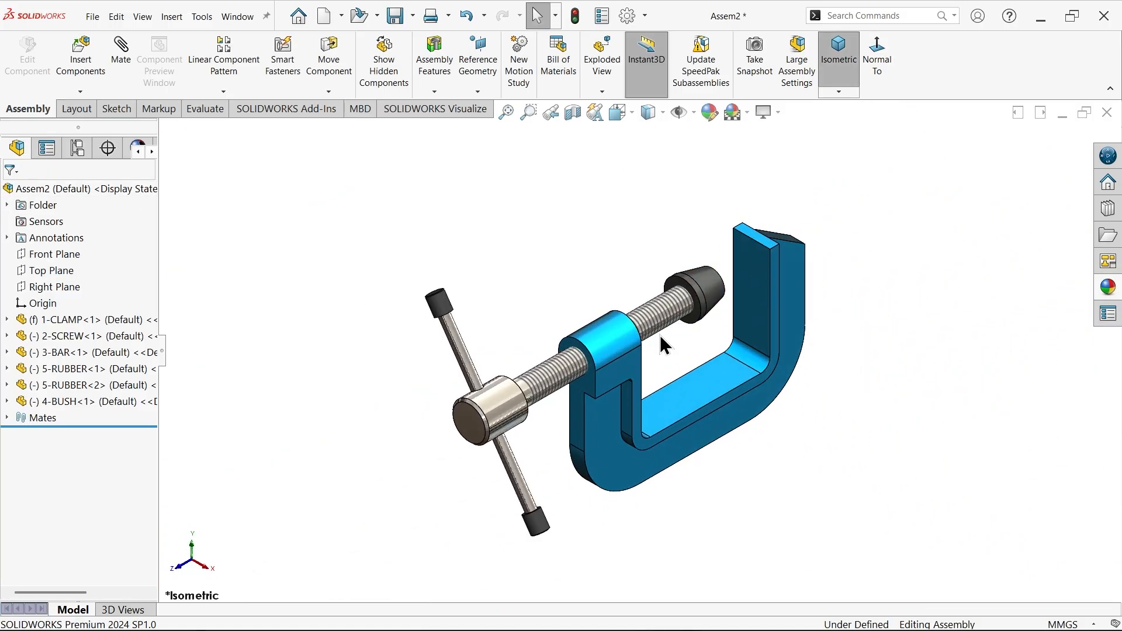
drag(466, 525, 367, 411)
click(293, 379)
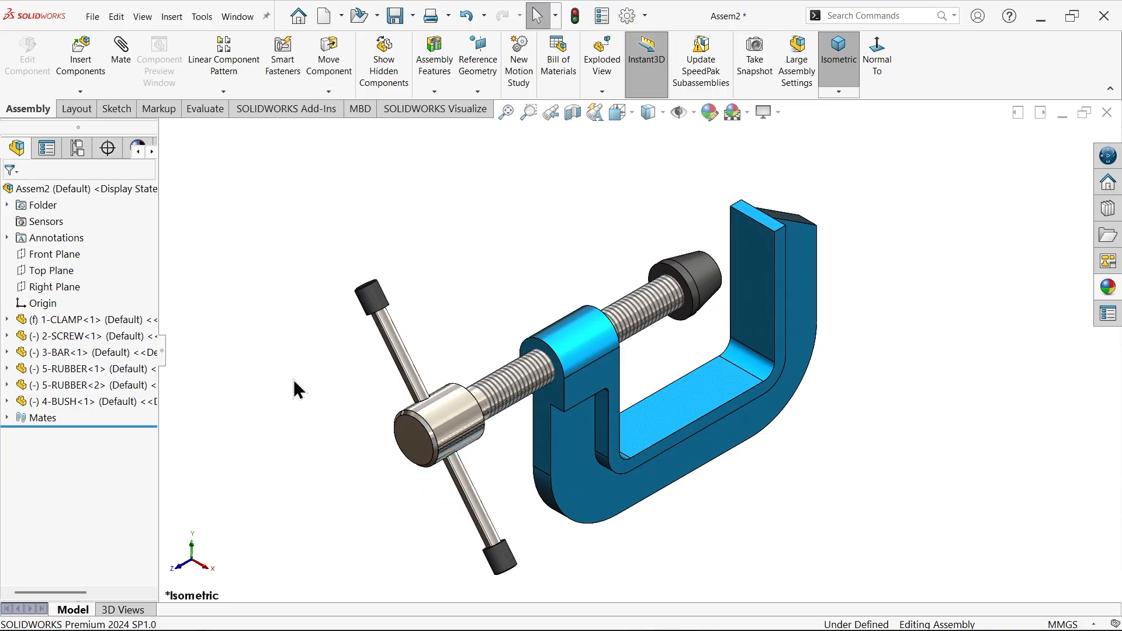
Step: Set up an advanced limit distance mate with a distance and maximum value of 54 mm
click(120, 62)
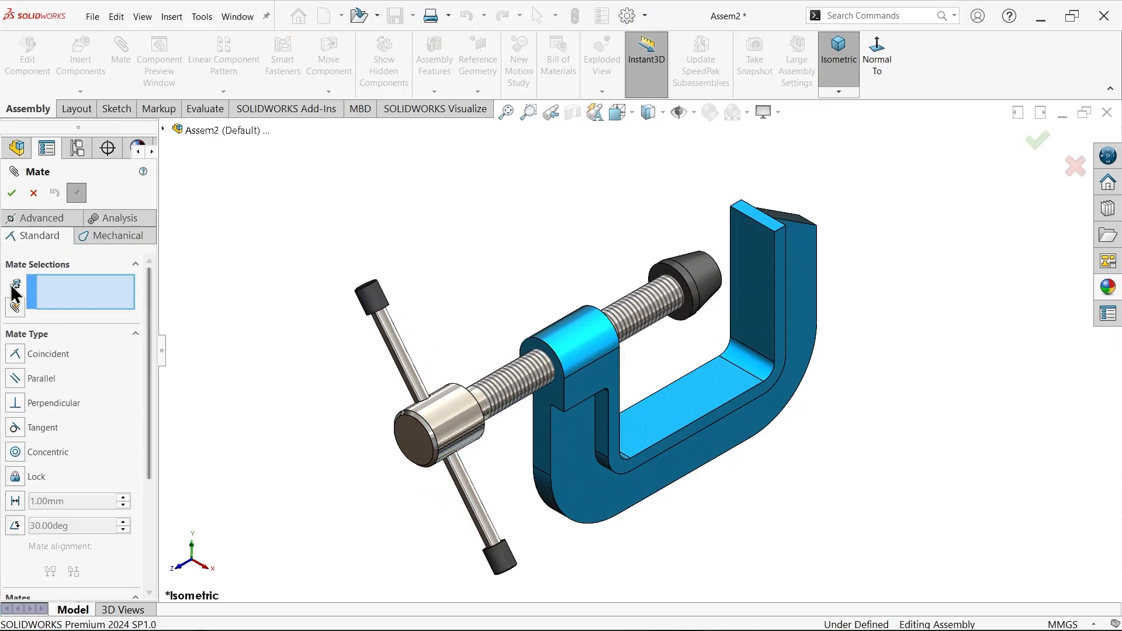
click(36, 220)
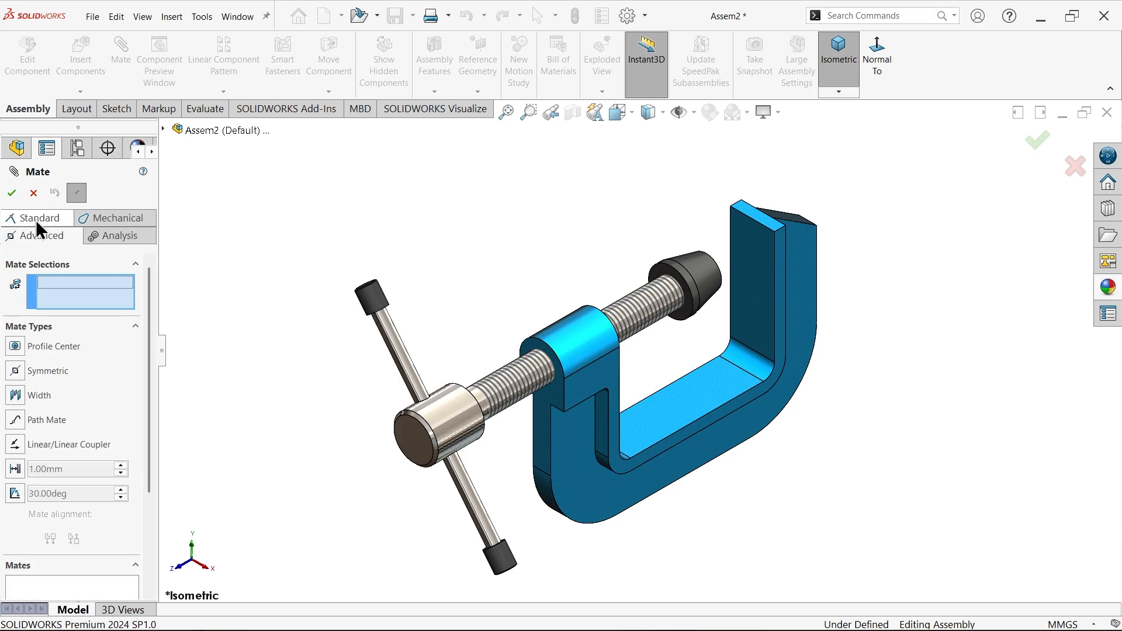
click(15, 469)
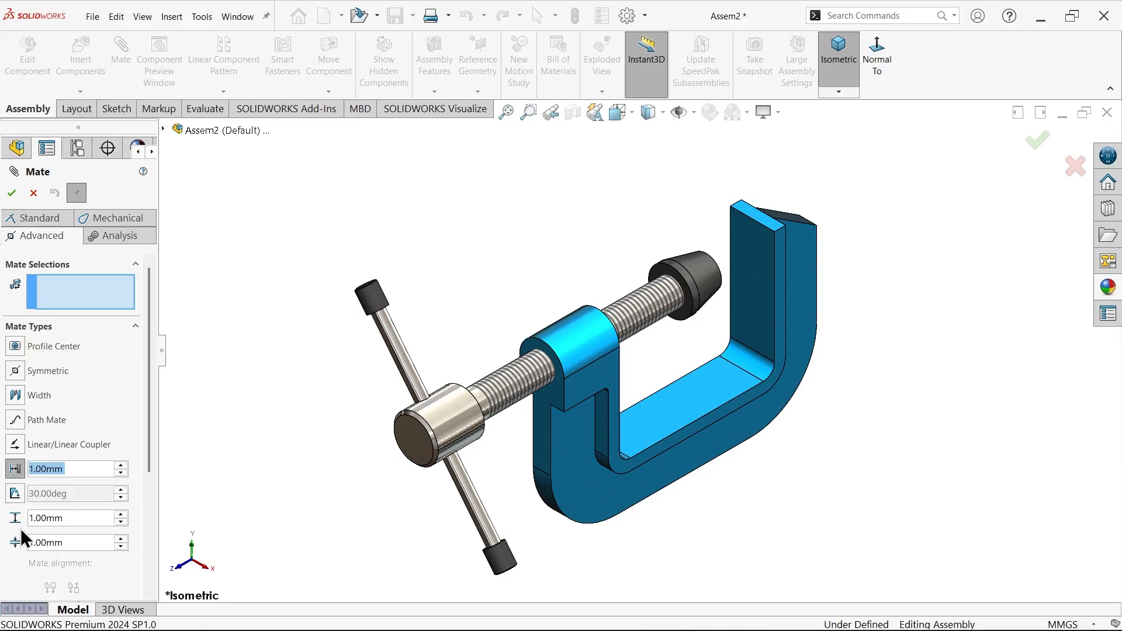
drag(73, 537, 36, 535)
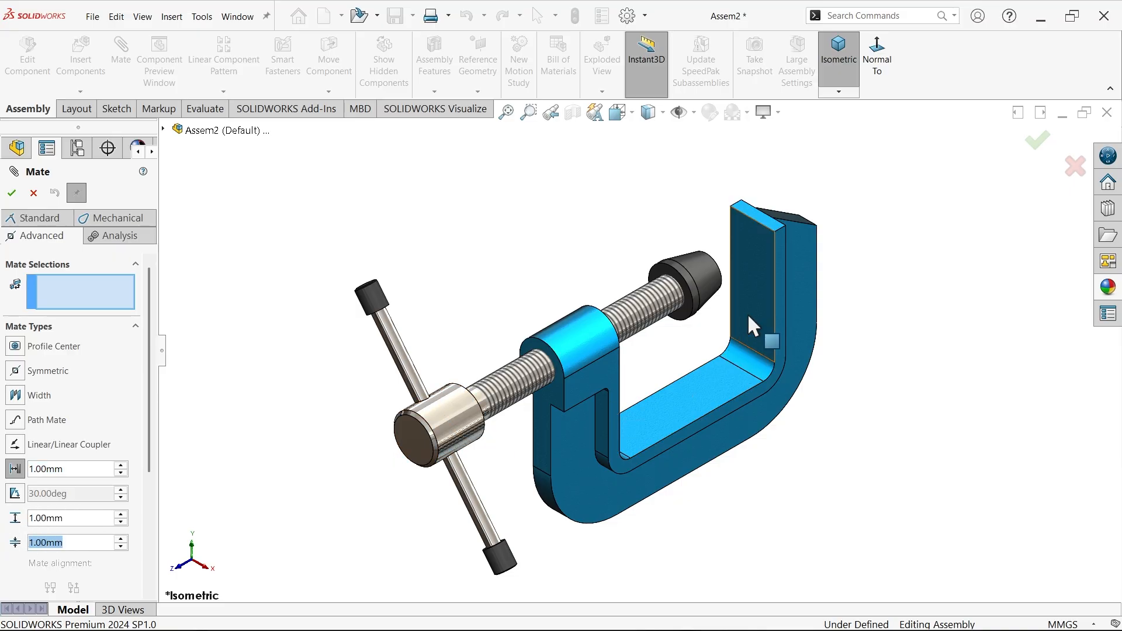
scroll(748, 316, down, 3)
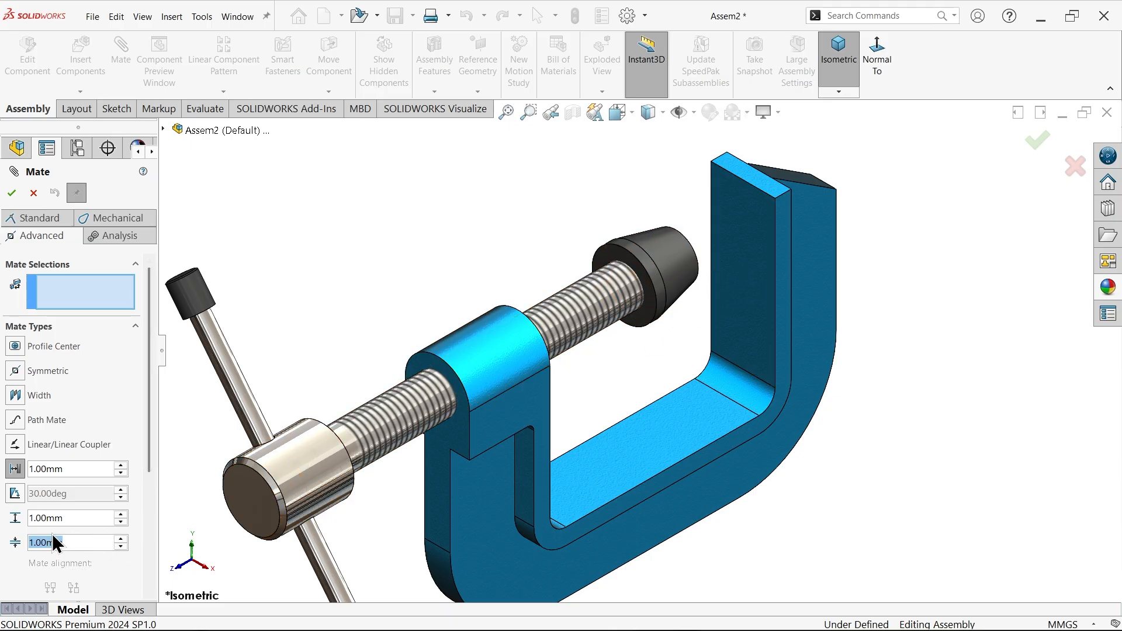
text(54)
key(Return)
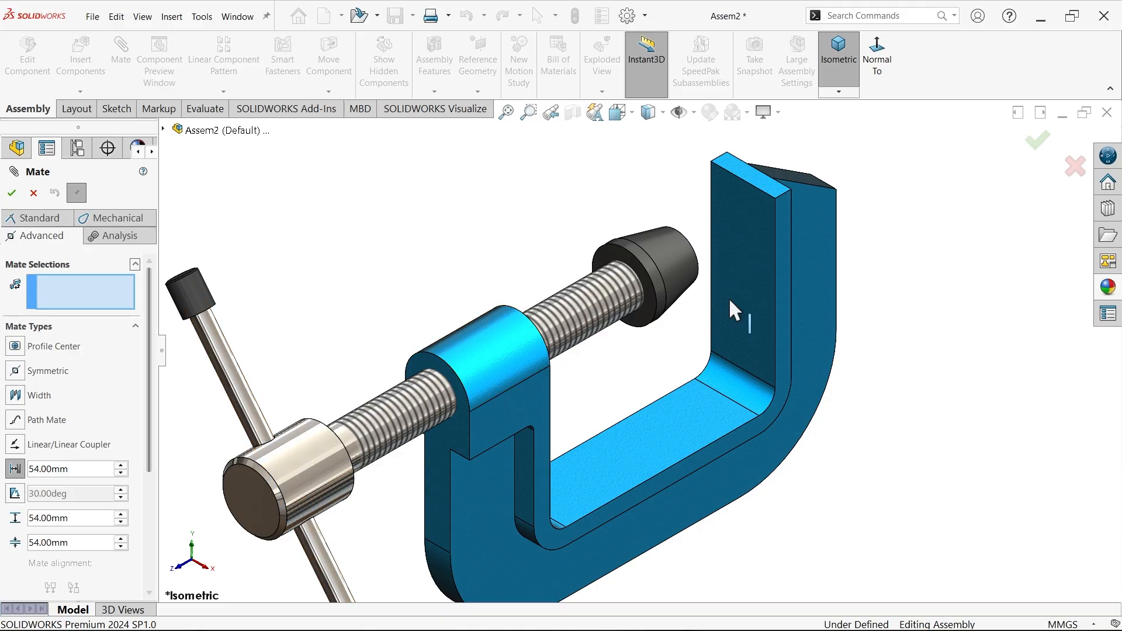
Step: Create the limit distance mate between the clamp jaw's inner face and the bush's end face, with a minimum value of 1 mm
click(758, 263)
middle_drag(889, 303, 782, 307)
click(608, 279)
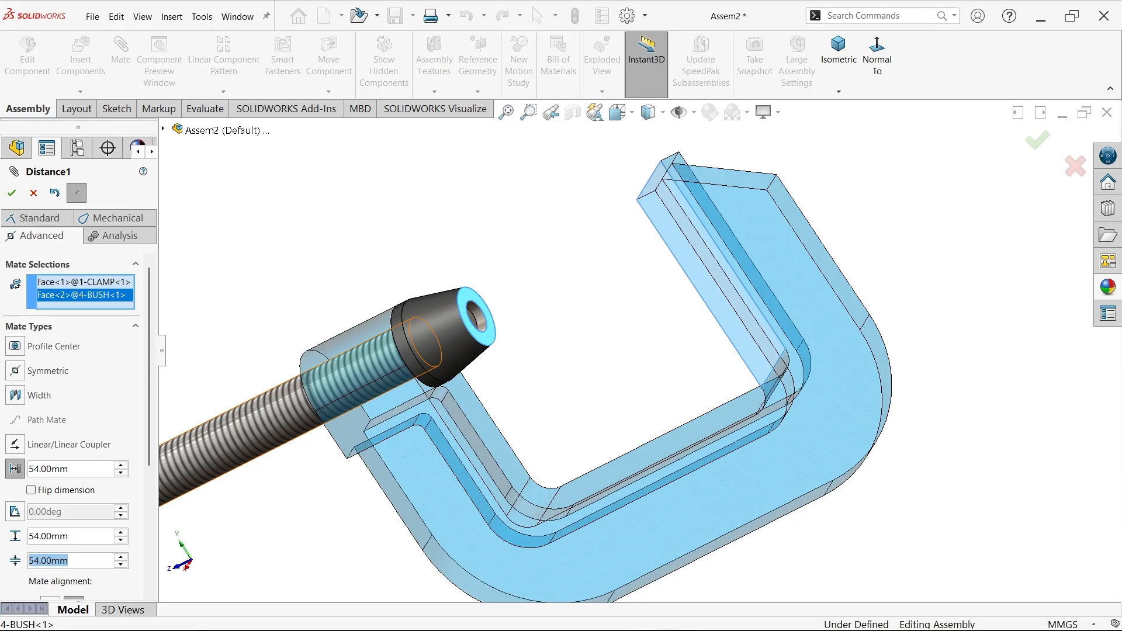
text(1)
key(Return)
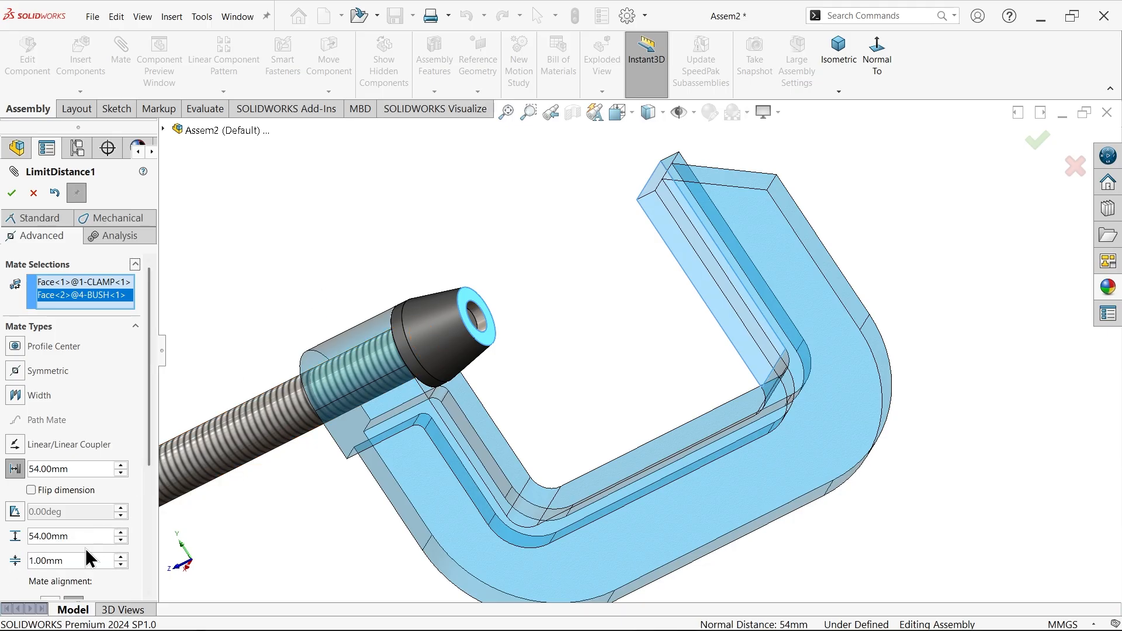
click(12, 193)
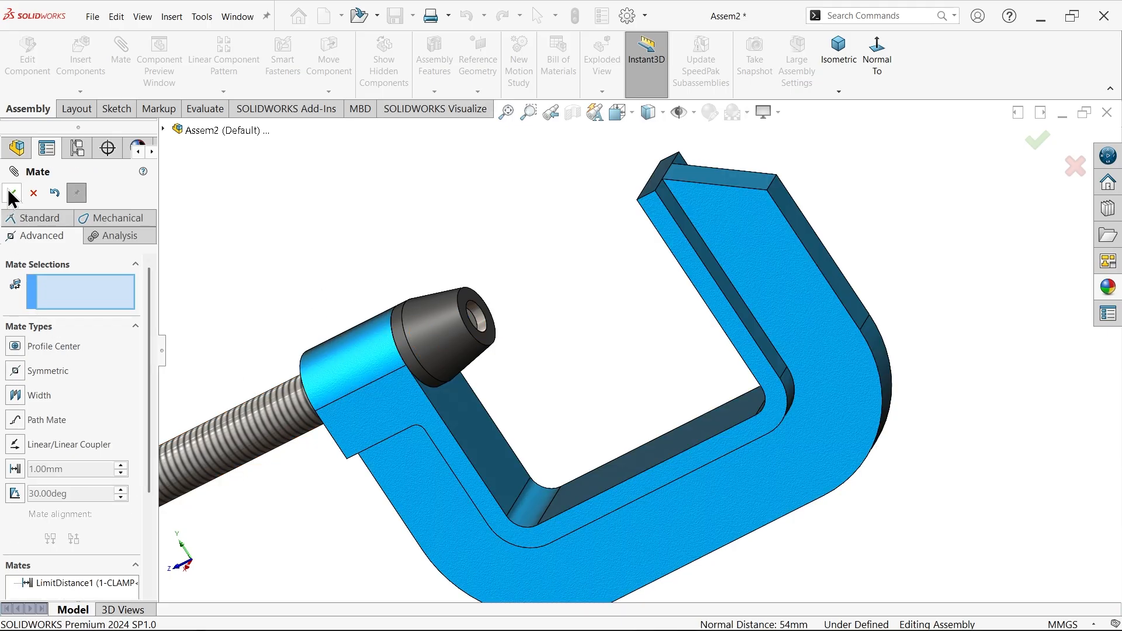
Step: Turn the bar to drive the bush up to the clamp jaw and test the closed end of its travel
scroll(648, 355, up, 3)
scroll(518, 338, down, 3)
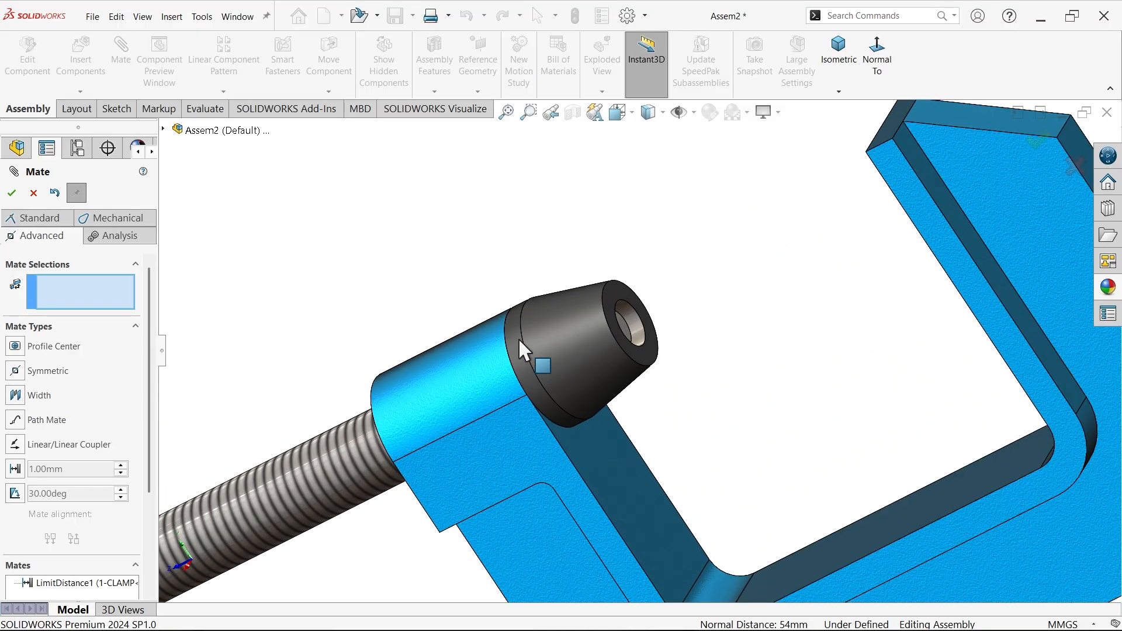
scroll(656, 376, up, 3)
middle_drag(699, 331, 759, 328)
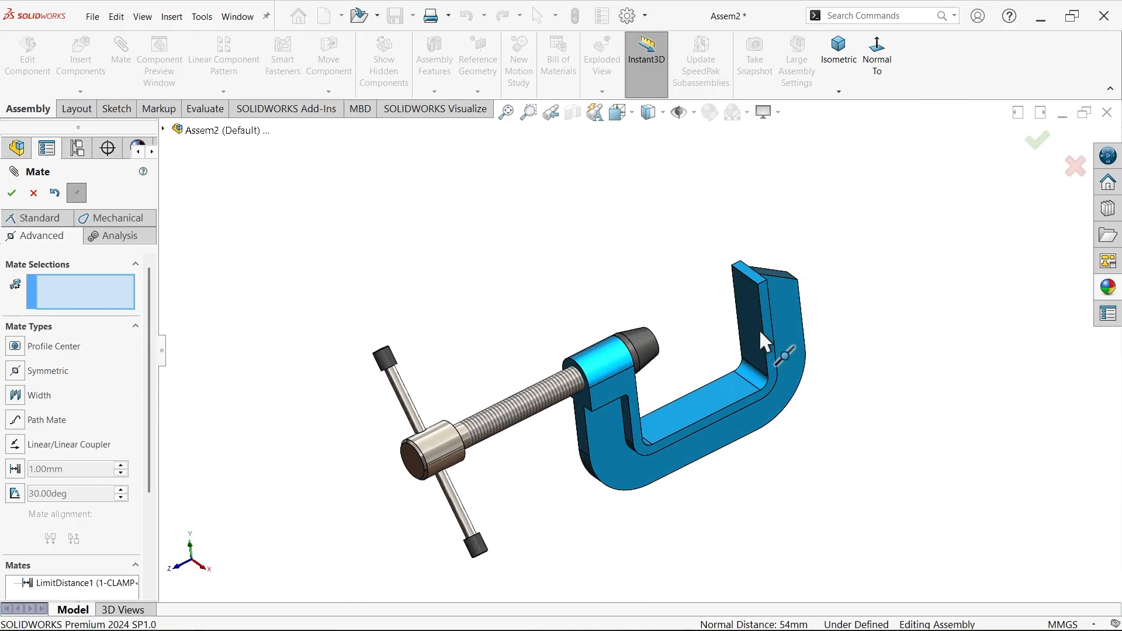
drag(456, 475, 580, 468)
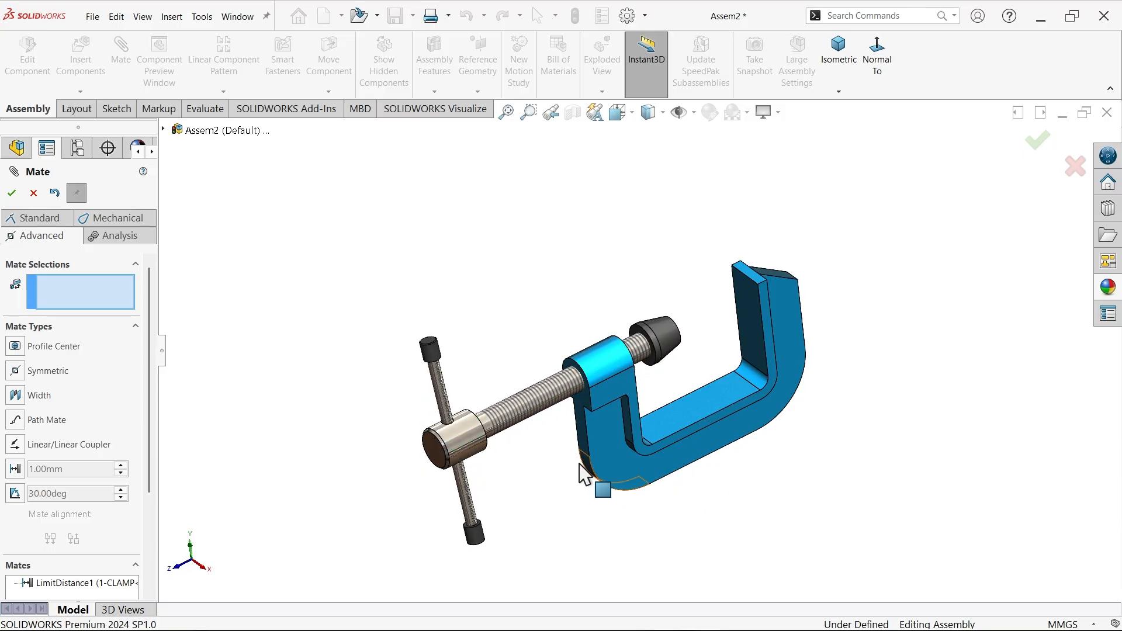
drag(481, 510, 640, 425)
scroll(684, 401, down, 5)
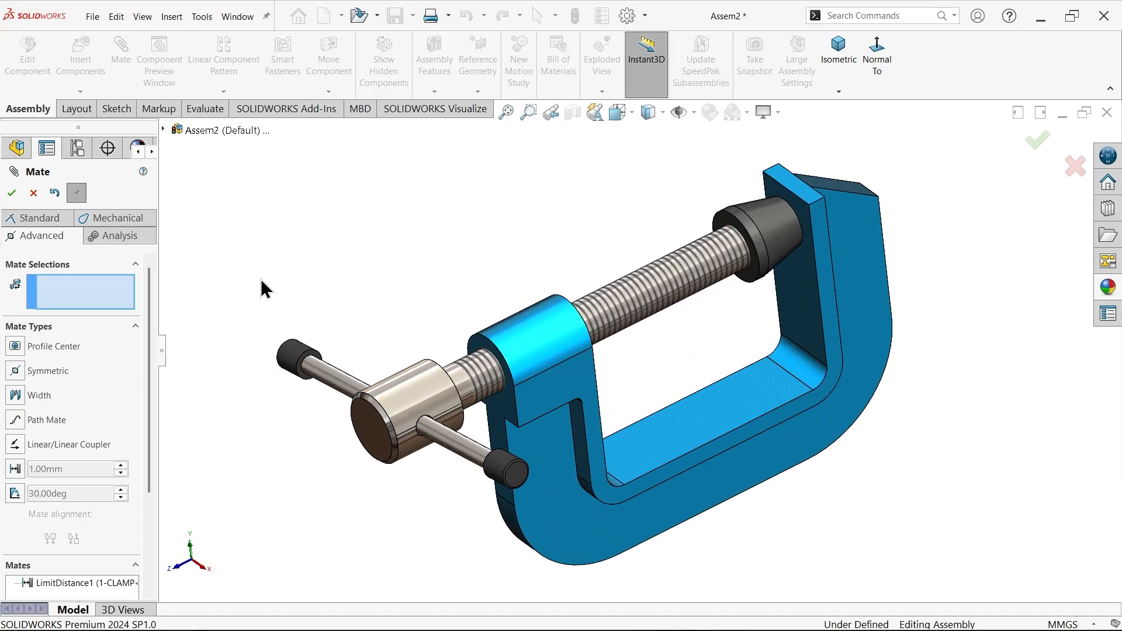
click(35, 193)
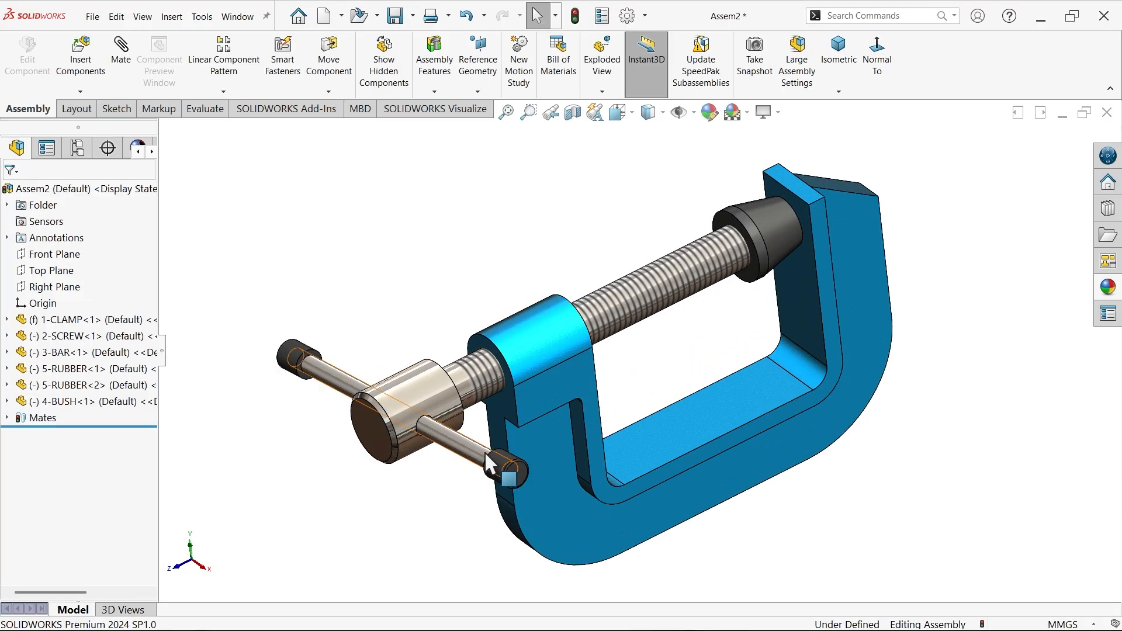
drag(485, 451, 596, 406)
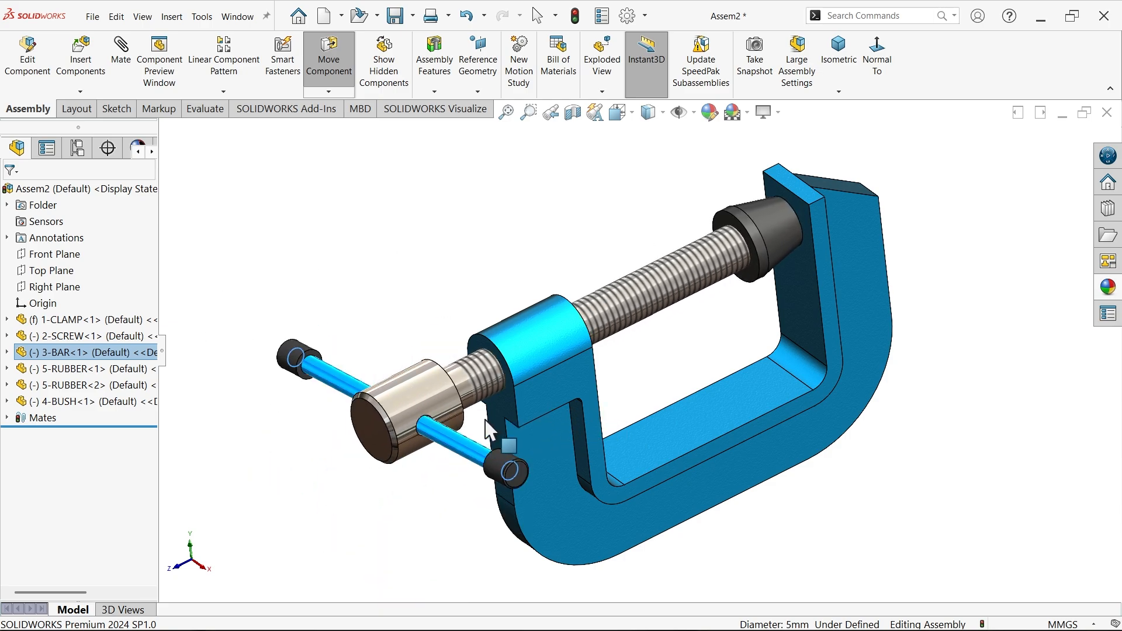
click(434, 400)
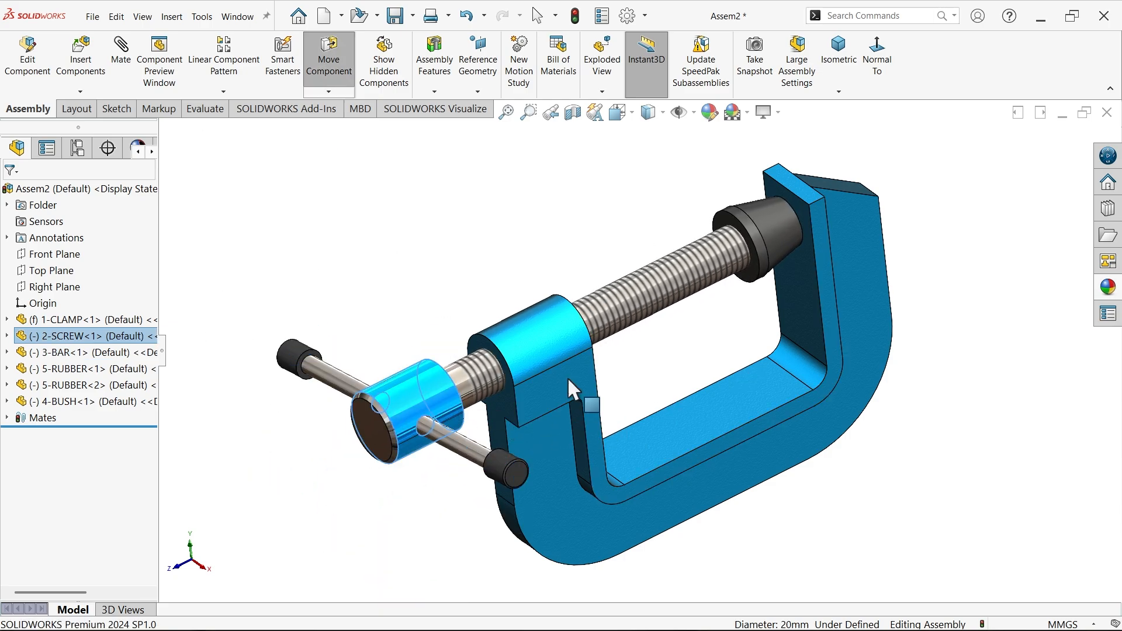
key(Escape)
Step: Inspect the gap at the jaw in the Right view, and pull the bar back to check the bush's fully open position
scroll(805, 218, down, 4)
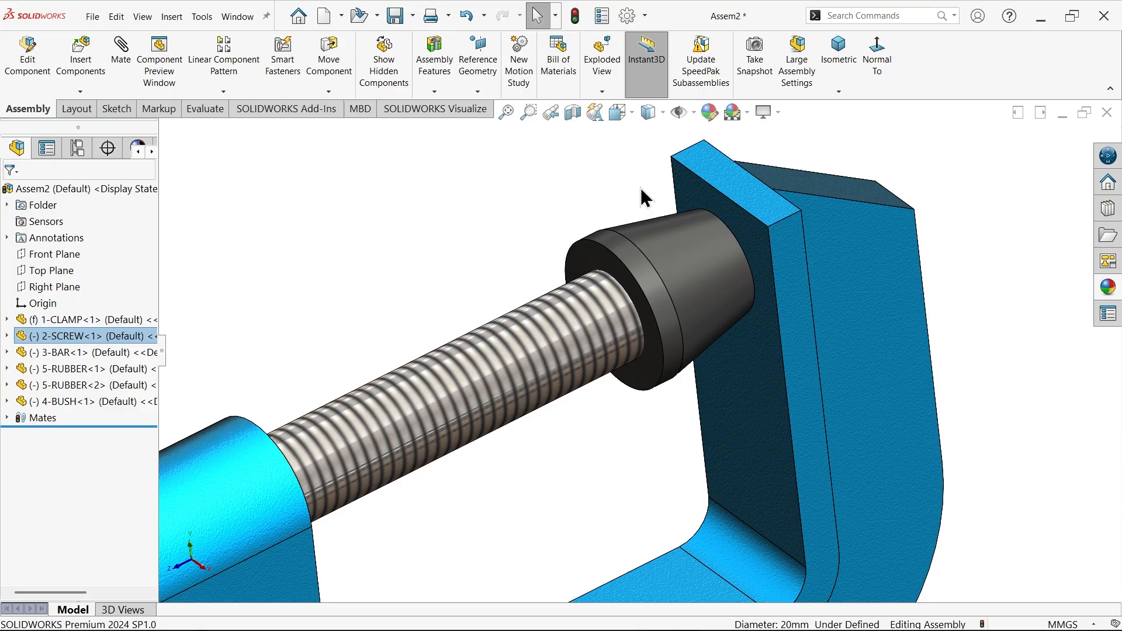
click(627, 114)
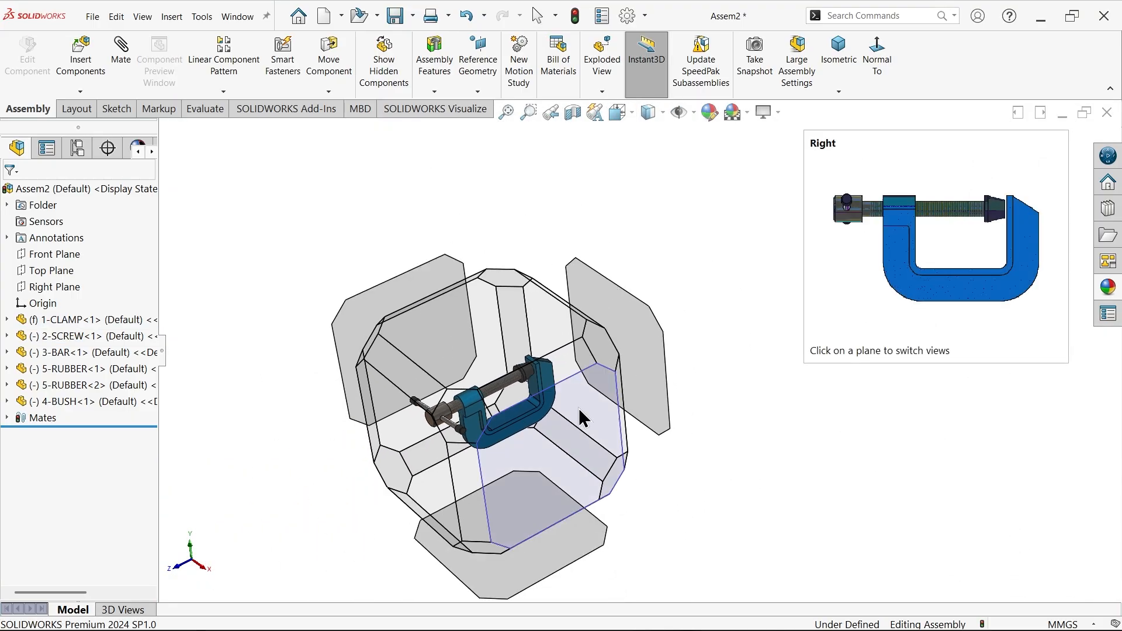
click(583, 416)
scroll(847, 251, down, 3)
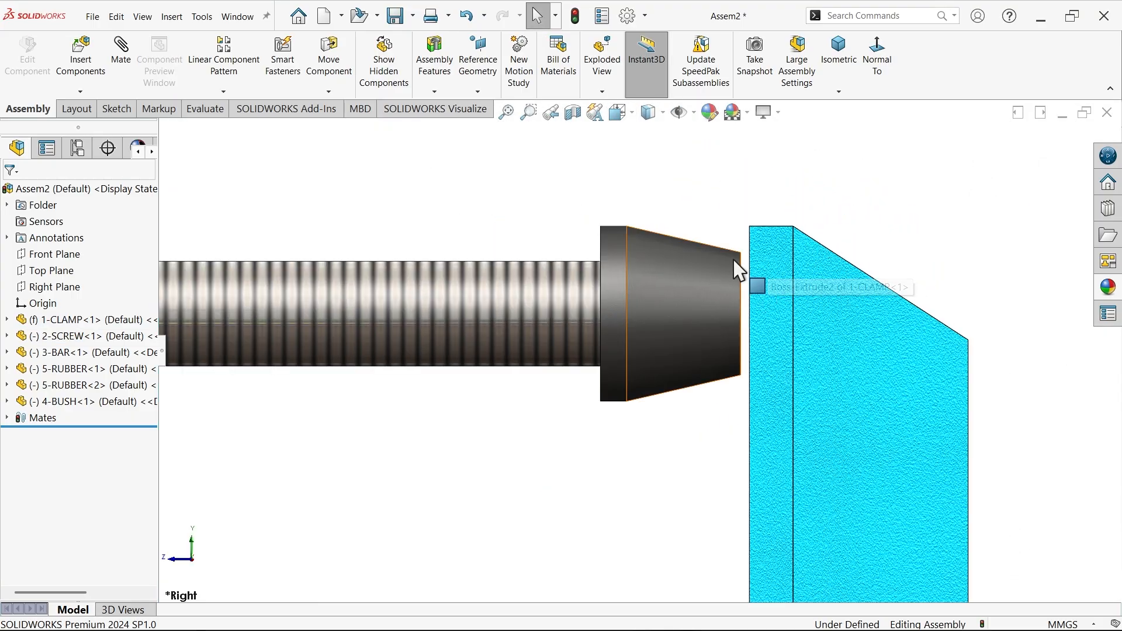
scroll(739, 317, up, 6)
scroll(544, 326, down, 2)
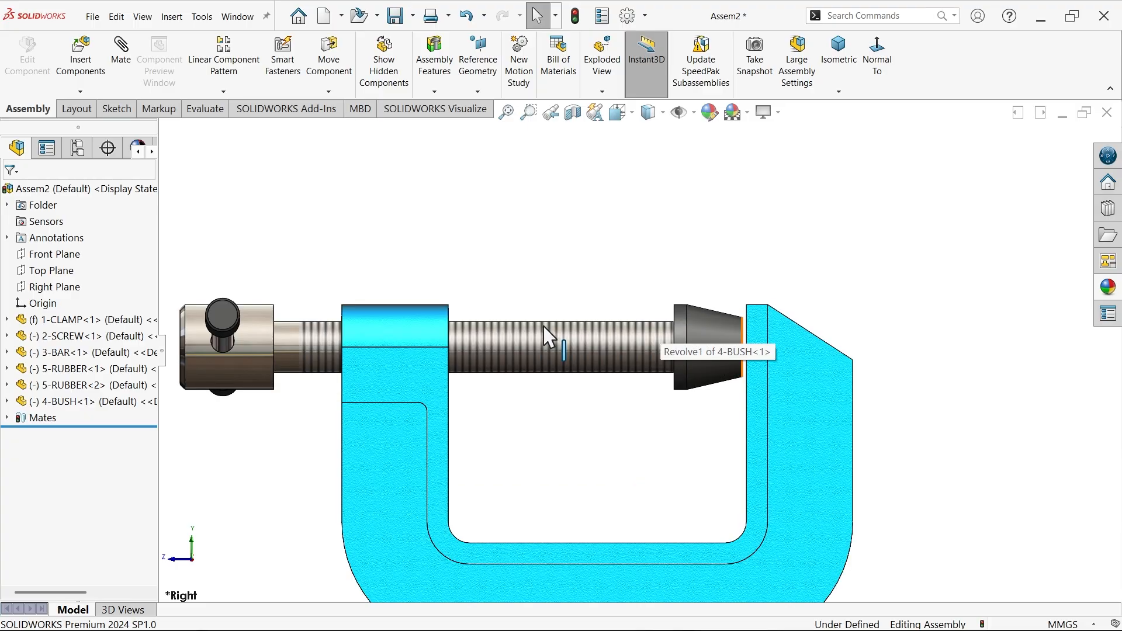
scroll(409, 353, up, 1)
drag(293, 346, 56, 360)
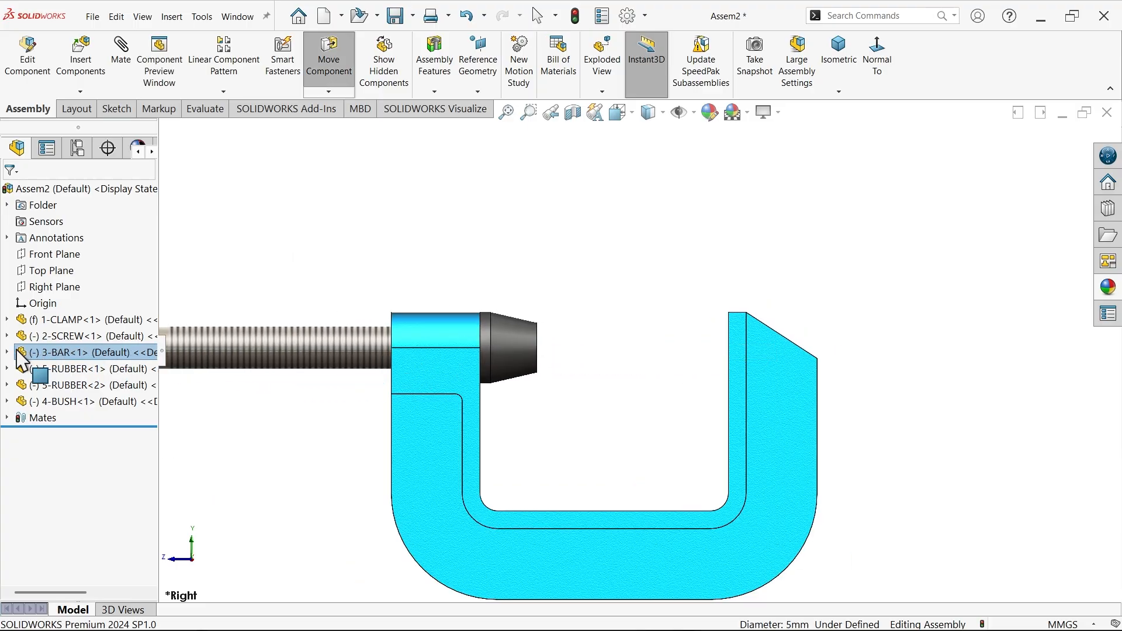
scroll(414, 341, down, 5)
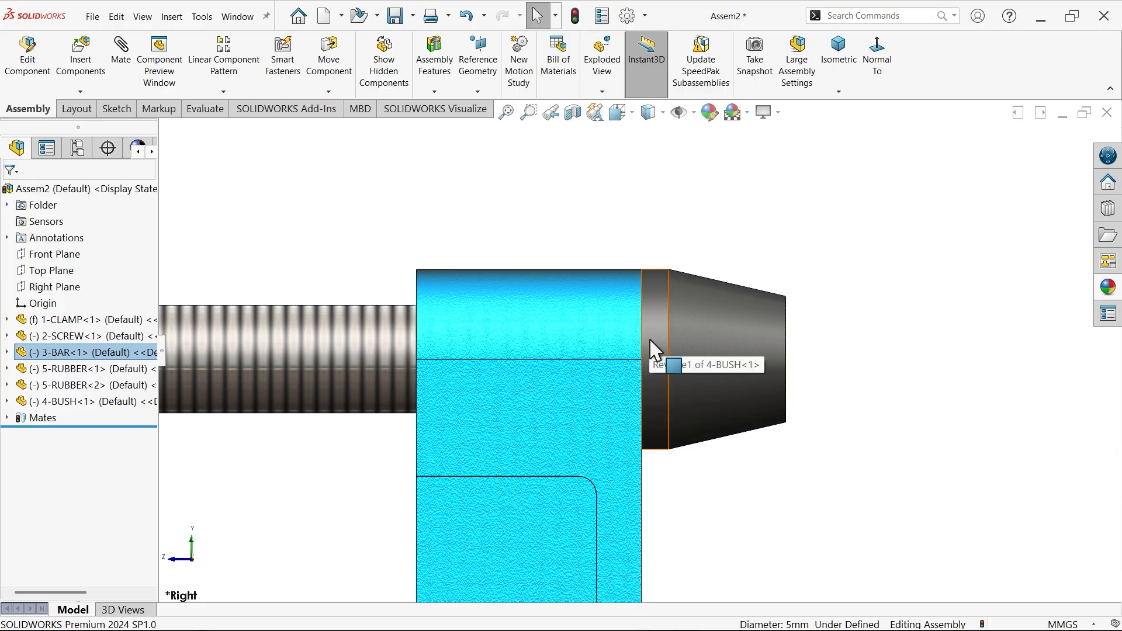
Step: Rotate the bar in the isometric view to an upright position, leaving the bush partway between the clamp body and the jaw
click(839, 58)
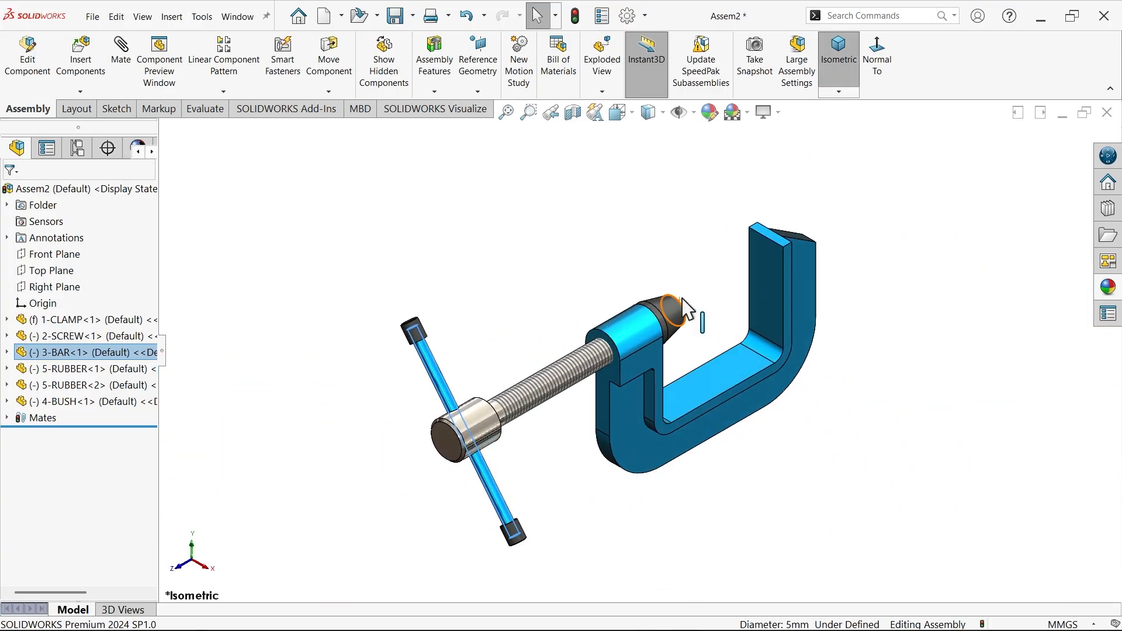
click(465, 470)
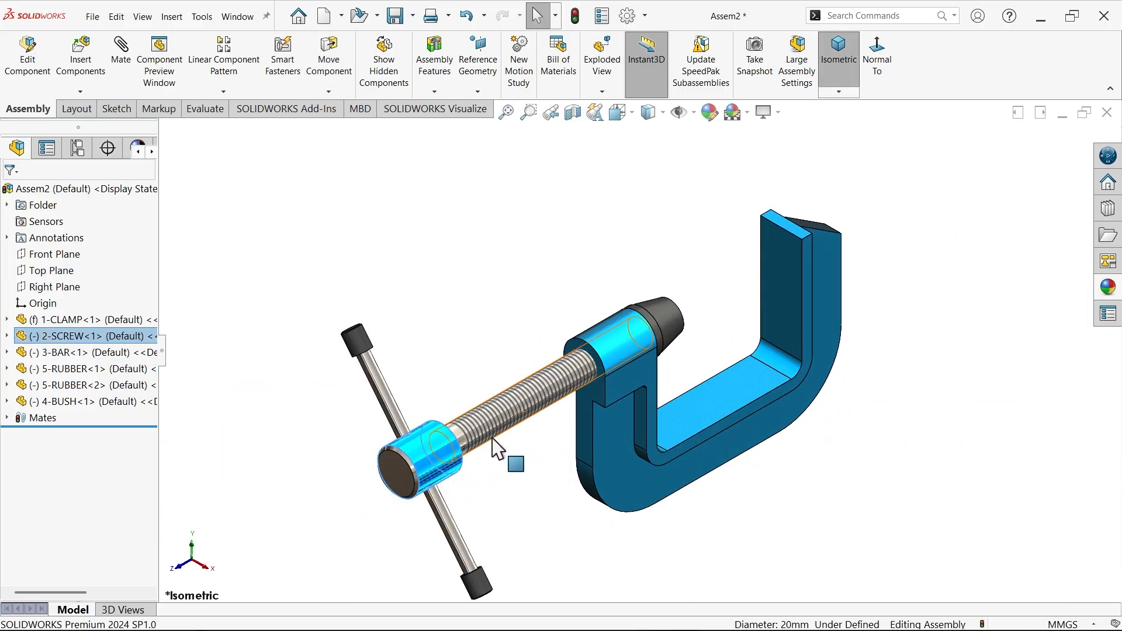
drag(463, 553, 460, 486)
drag(452, 484, 453, 481)
mouse_move(503, 431)
mouse_down()
mouse_move(474, 408)
mouse_move(496, 442)
mouse_up()
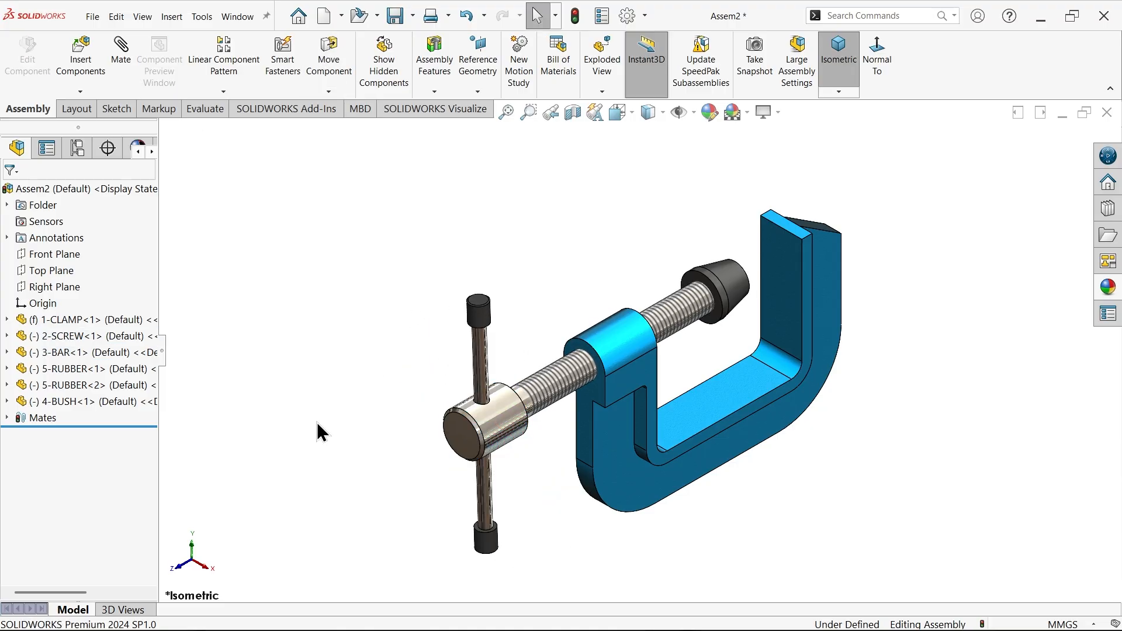
Step: Save the assembly as ASSEMBLY in the C-CLAMP ASSEMBLY folder
click(395, 16)
click(494, 258)
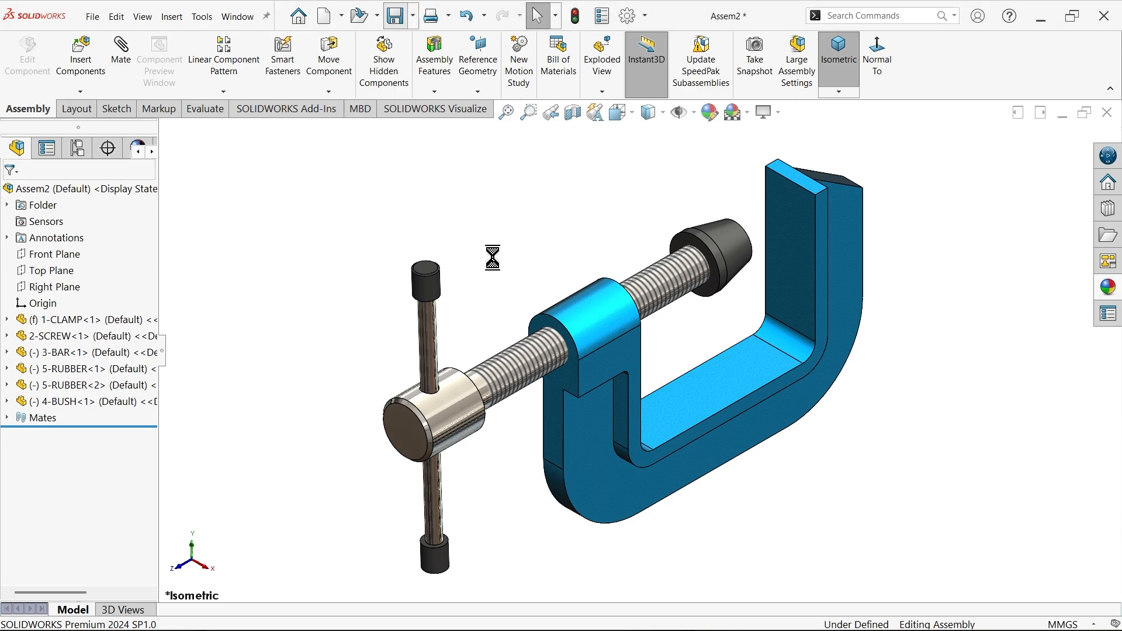
text(ASSEM)
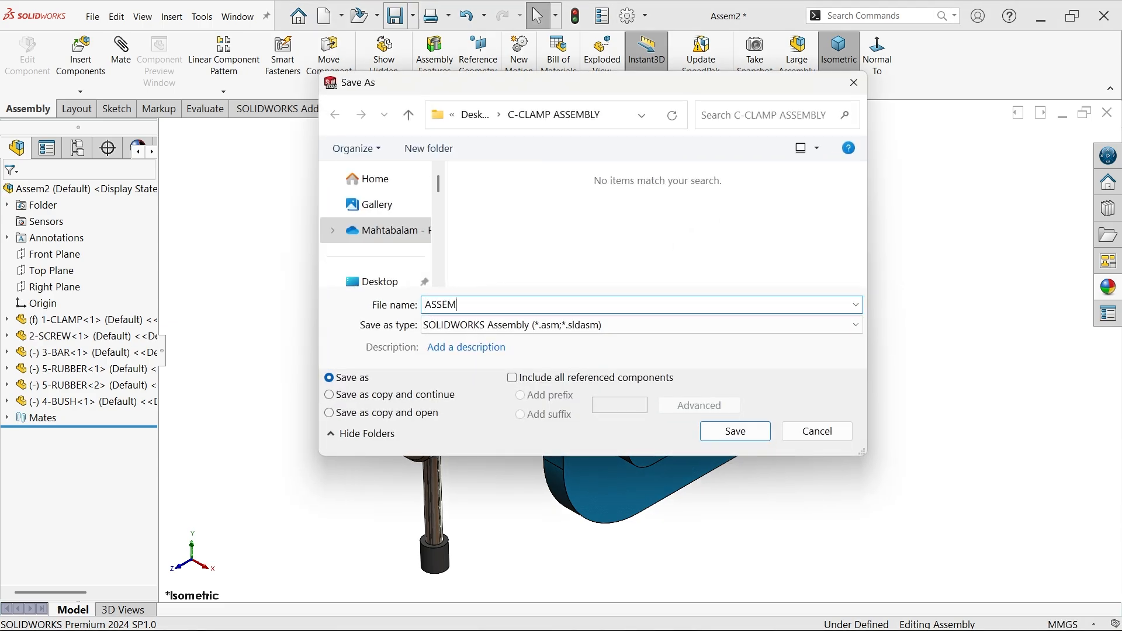
text(BLY)
key(Return)
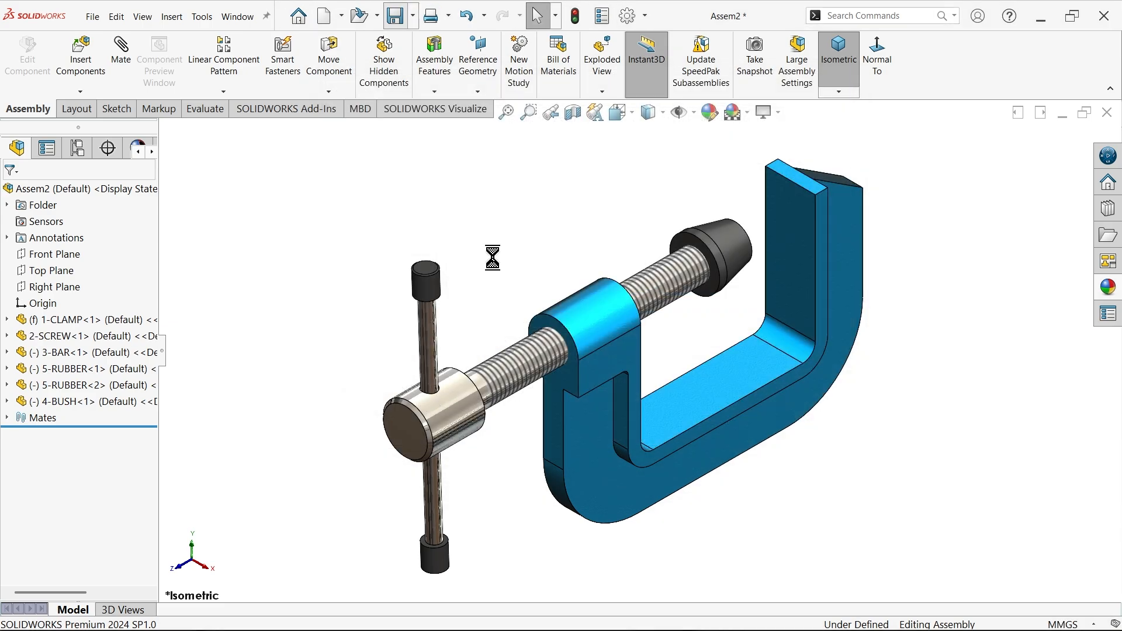